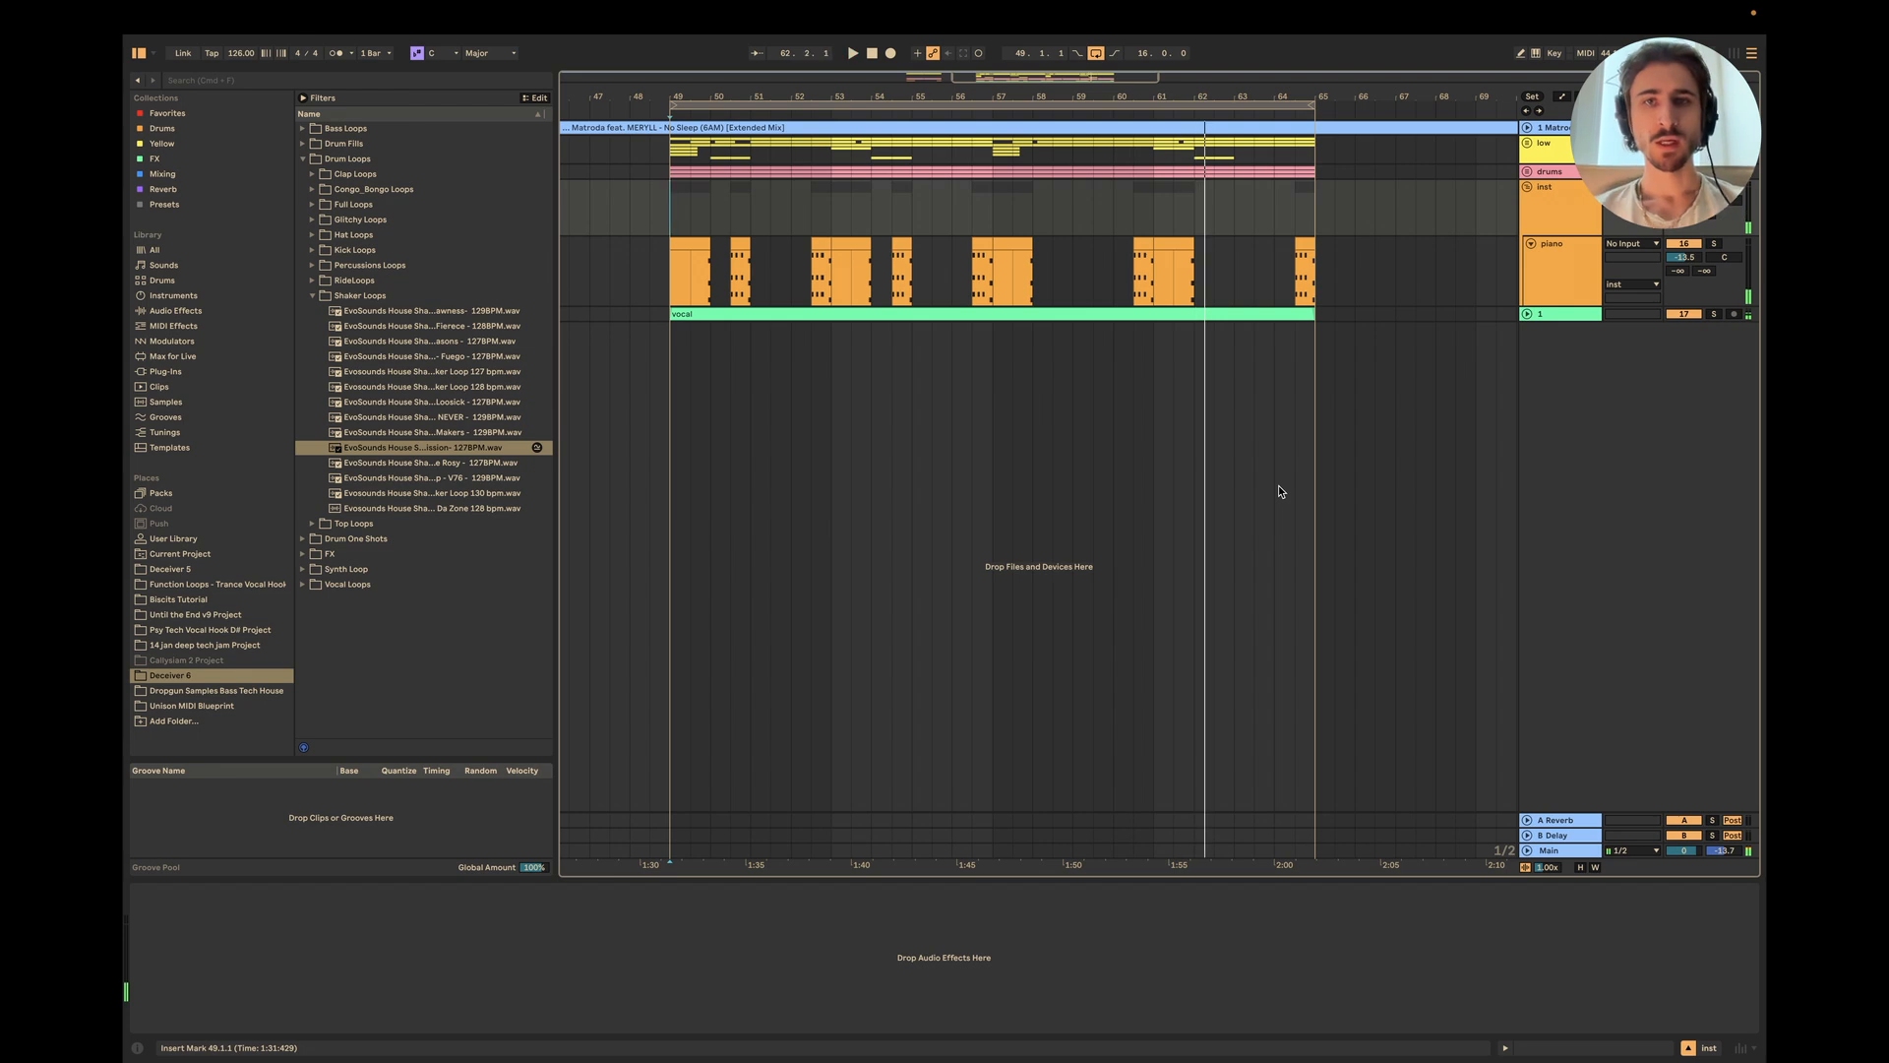
Step: Collapse the inst group and expand the low group to show its kick and bass tracks
{"action": "left_click", "coordinate": [1526, 188]}
{"action": "left_click", "coordinate": [1526, 142]}
{"action": "scroll", "coordinate": [654, 236], "scroll_direction": "up", "scroll_amount": 5}
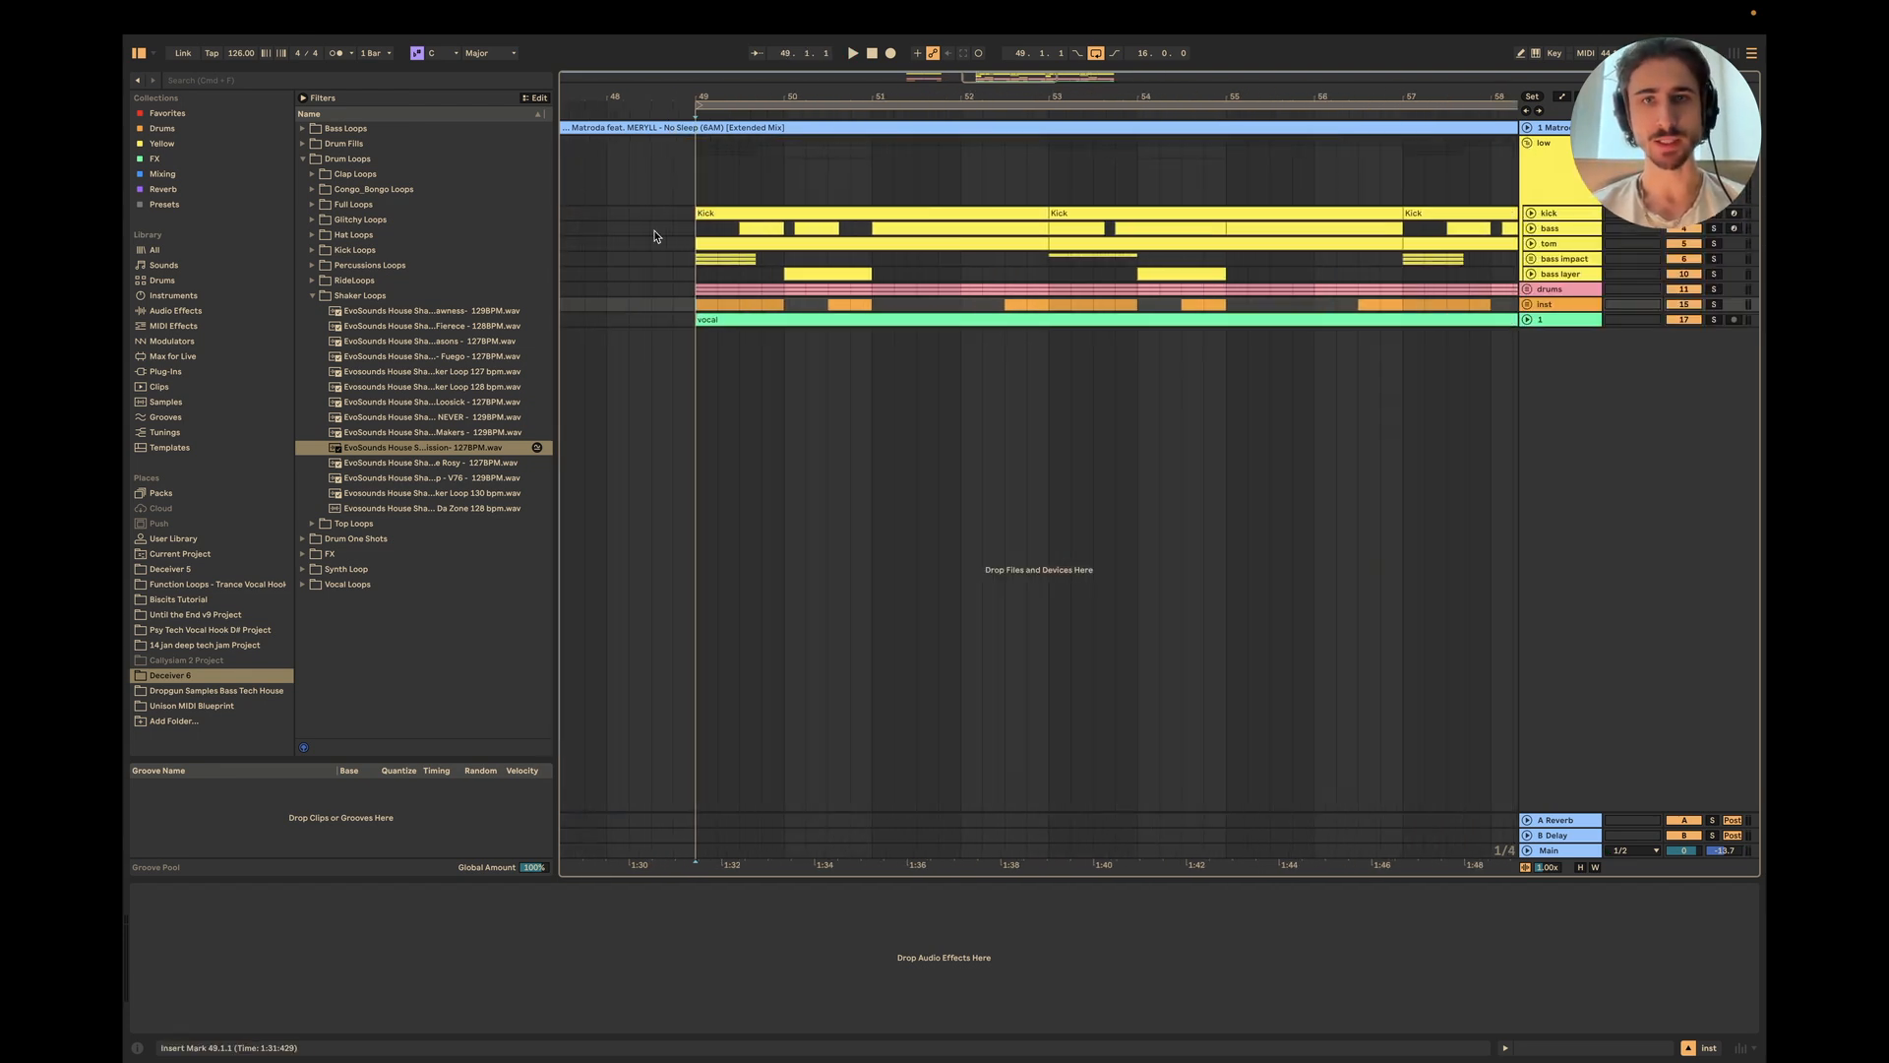
Step: Unfold the Matroda reference track's waveform and play a short passage from the start of the arrangement
{"action": "scroll", "coordinate": [657, 236], "scroll_direction": "right", "scroll_amount": 1}
{"action": "key", "text": "Home"}
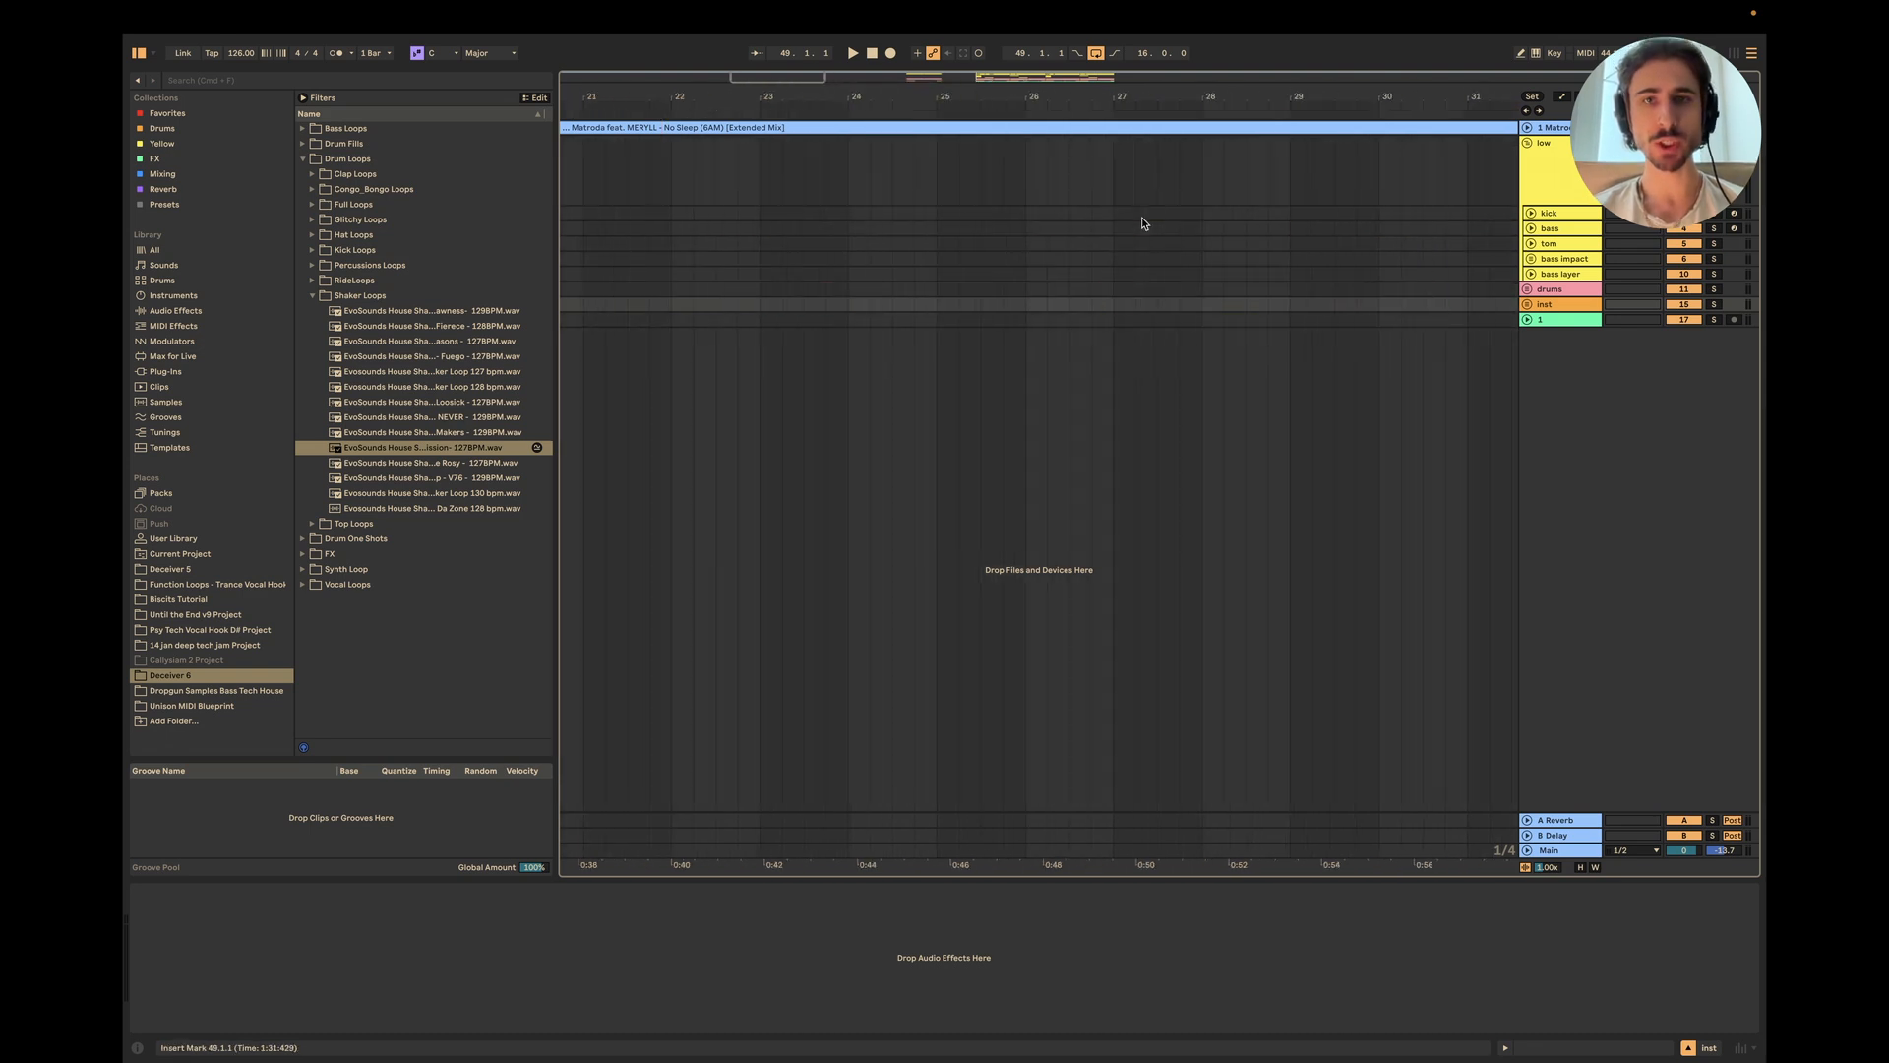
{"action": "left_click", "coordinate": [563, 204]}
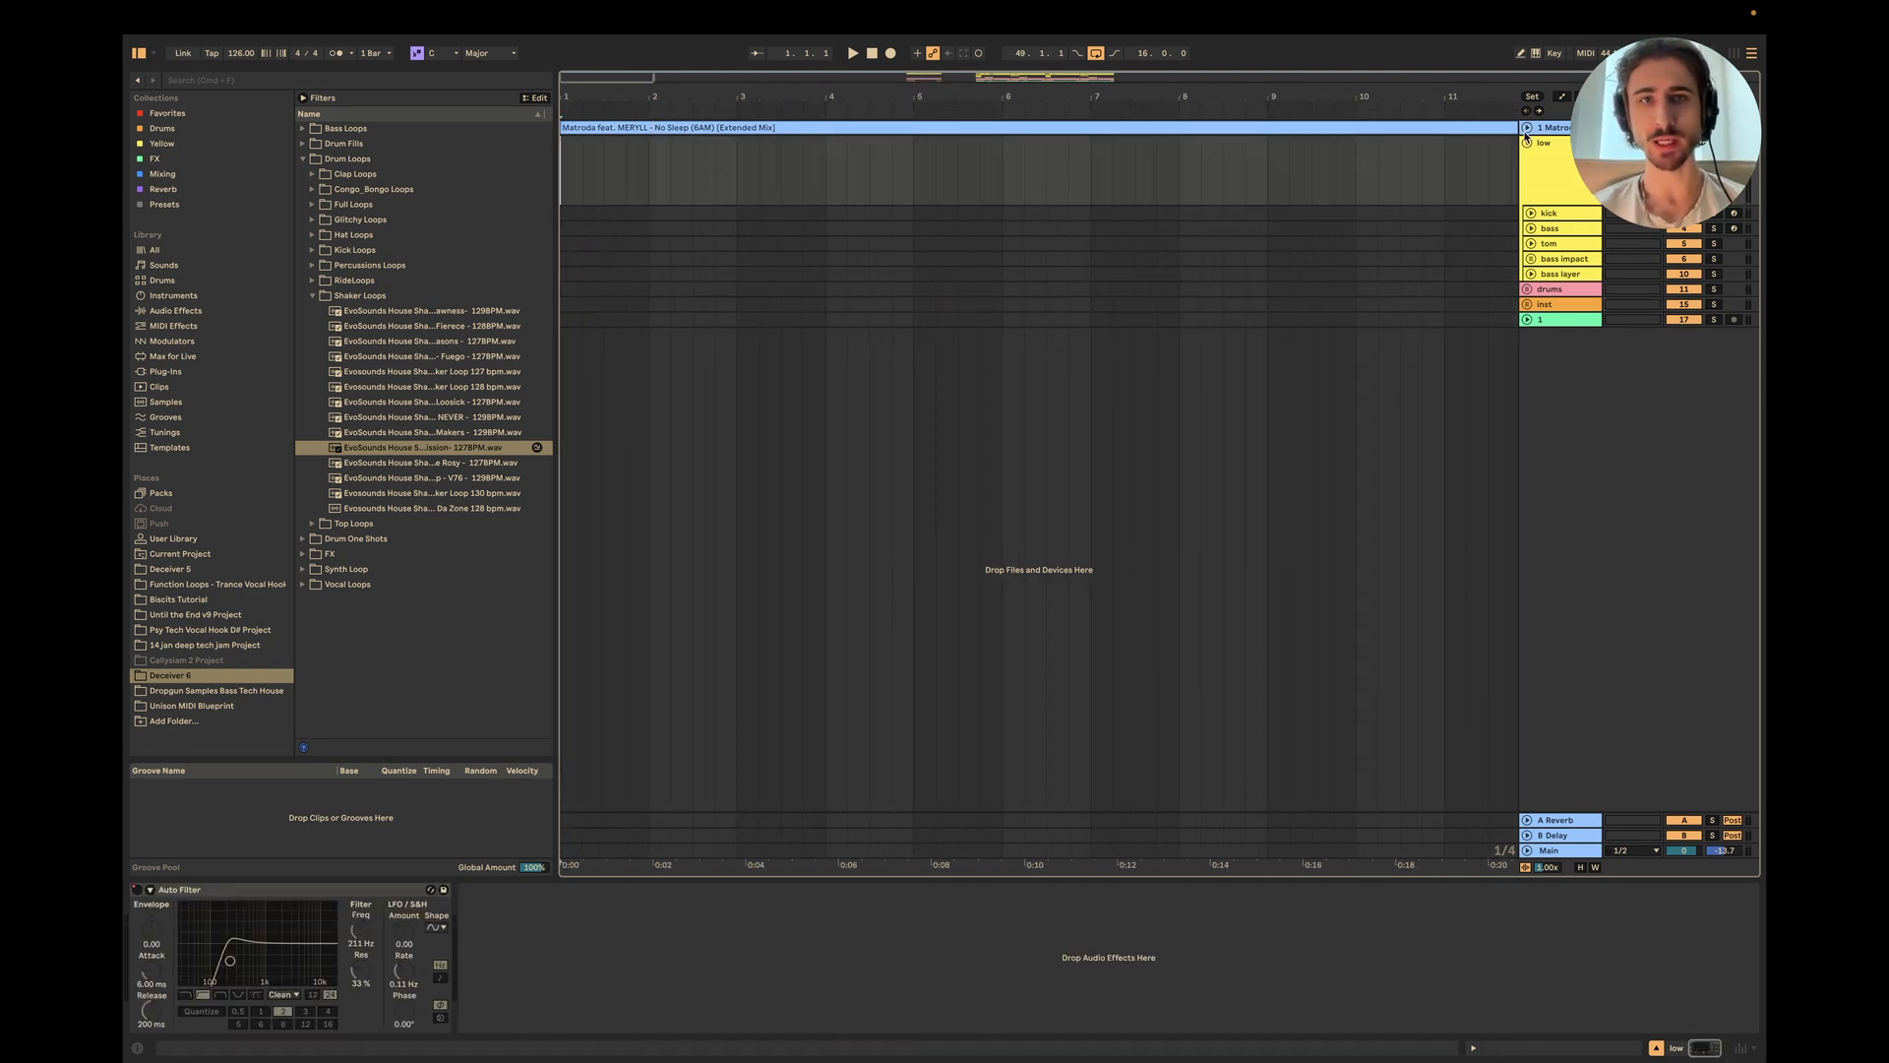
{"action": "left_click", "coordinate": [1526, 129]}
{"action": "key", "text": "space"}
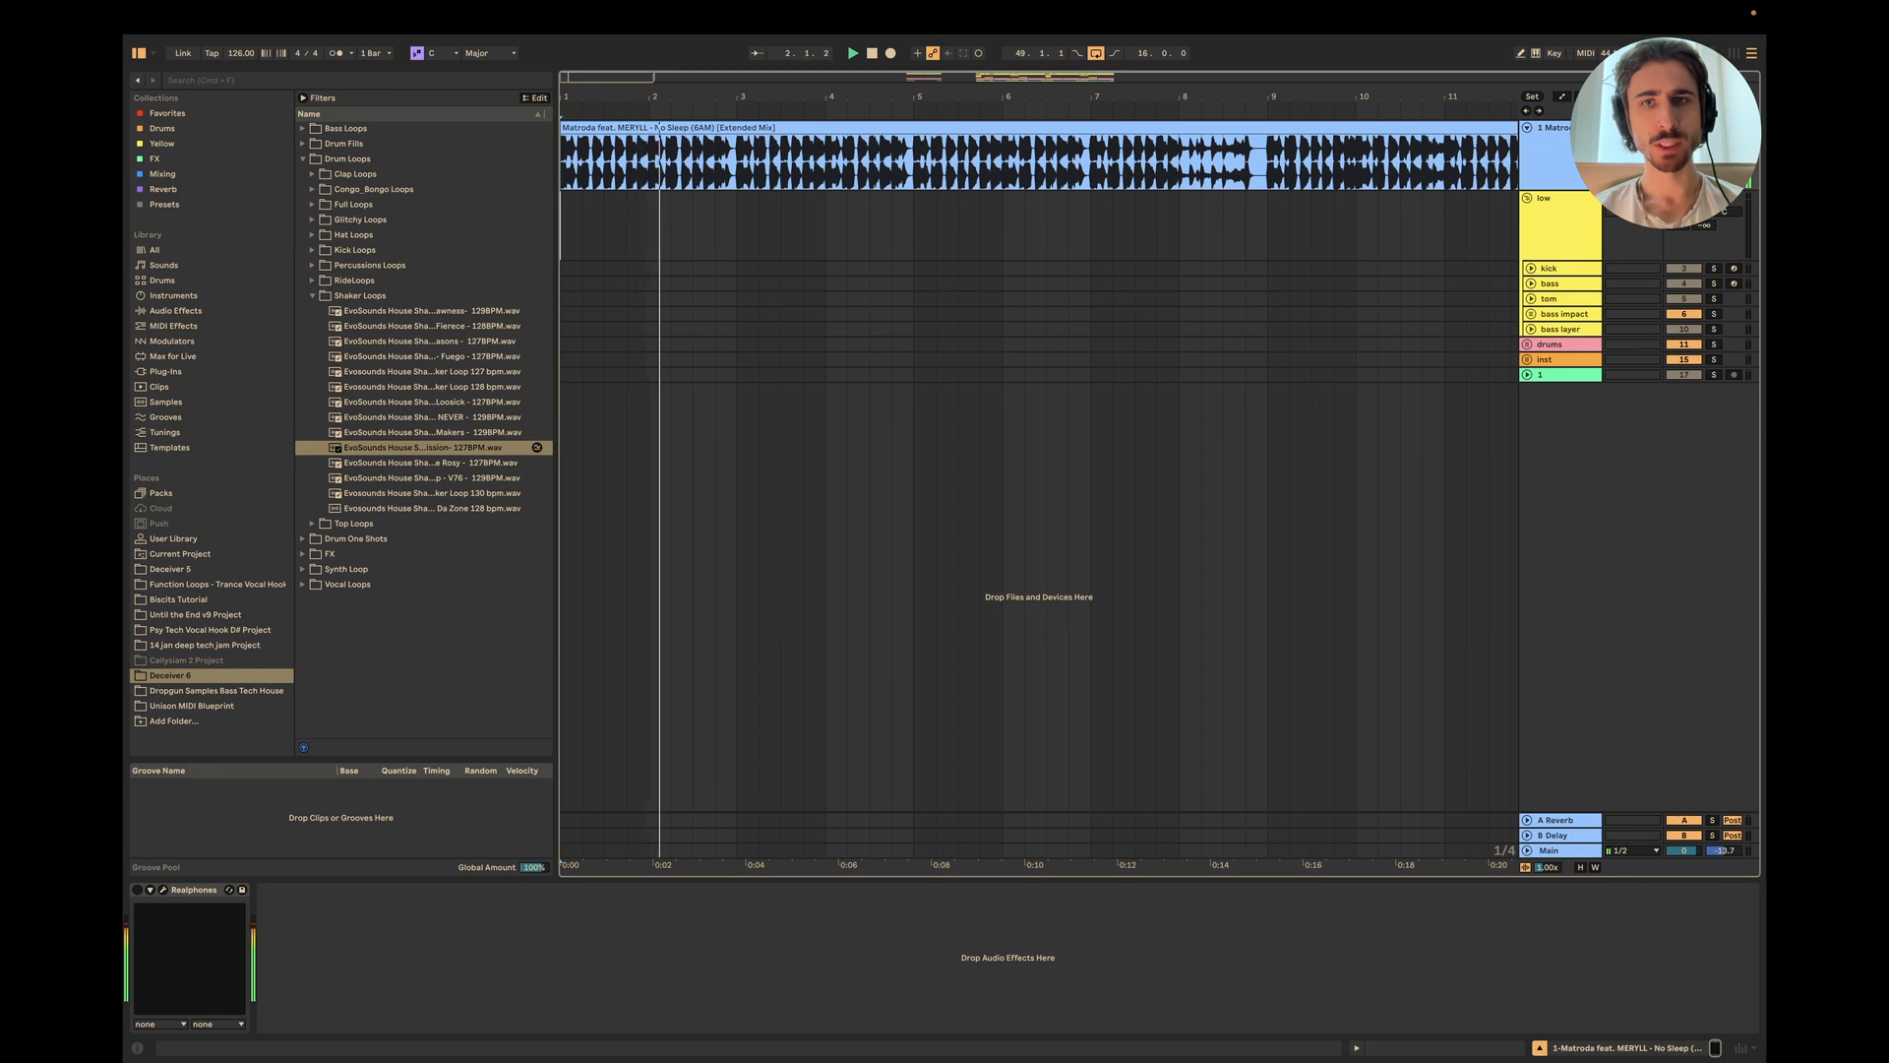
{"action": "key", "text": "space"}
Step: Unfold the kick and bass tracks in the low group at the section starting at bar 49
{"action": "scroll", "coordinate": [1321, 441], "scroll_direction": "right", "scroll_amount": 10}
{"action": "scroll", "coordinate": [1325, 364], "scroll_direction": "right", "scroll_amount": 10}
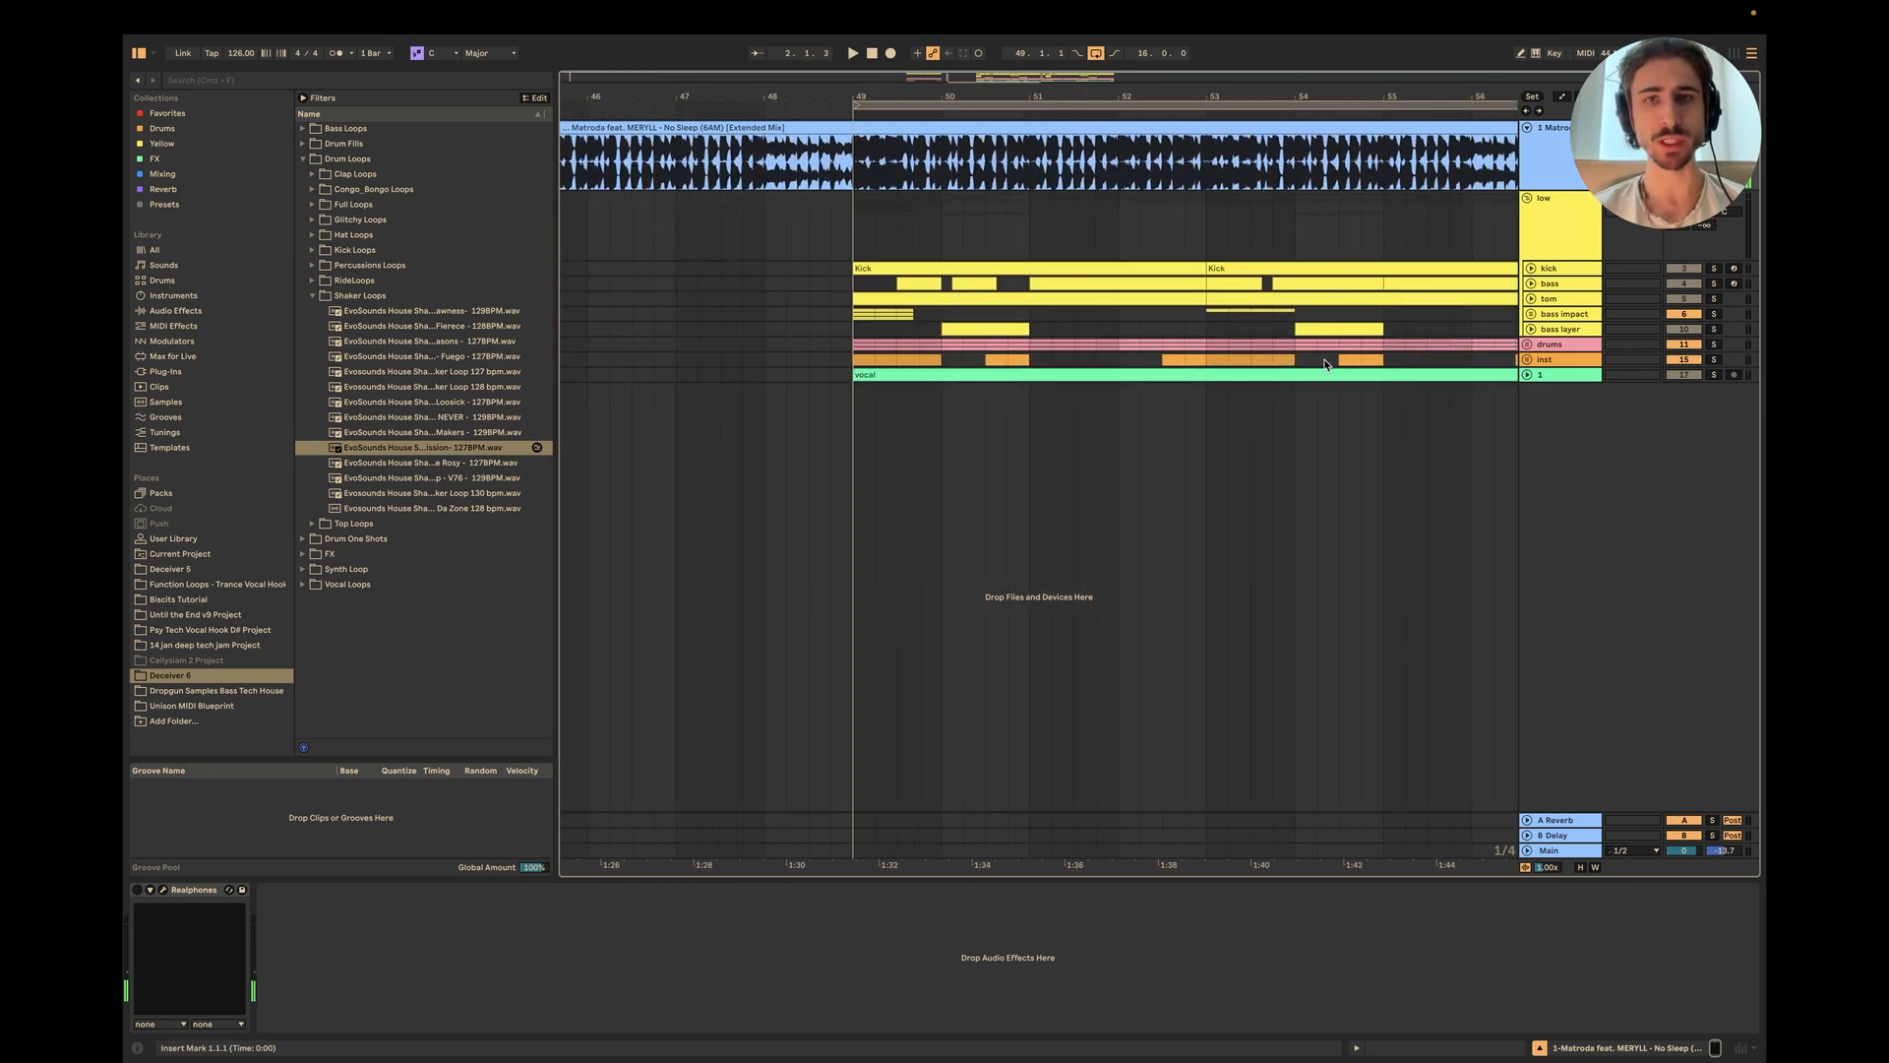
{"action": "scroll", "coordinate": [1397, 356], "scroll_direction": "right", "scroll_amount": 3}
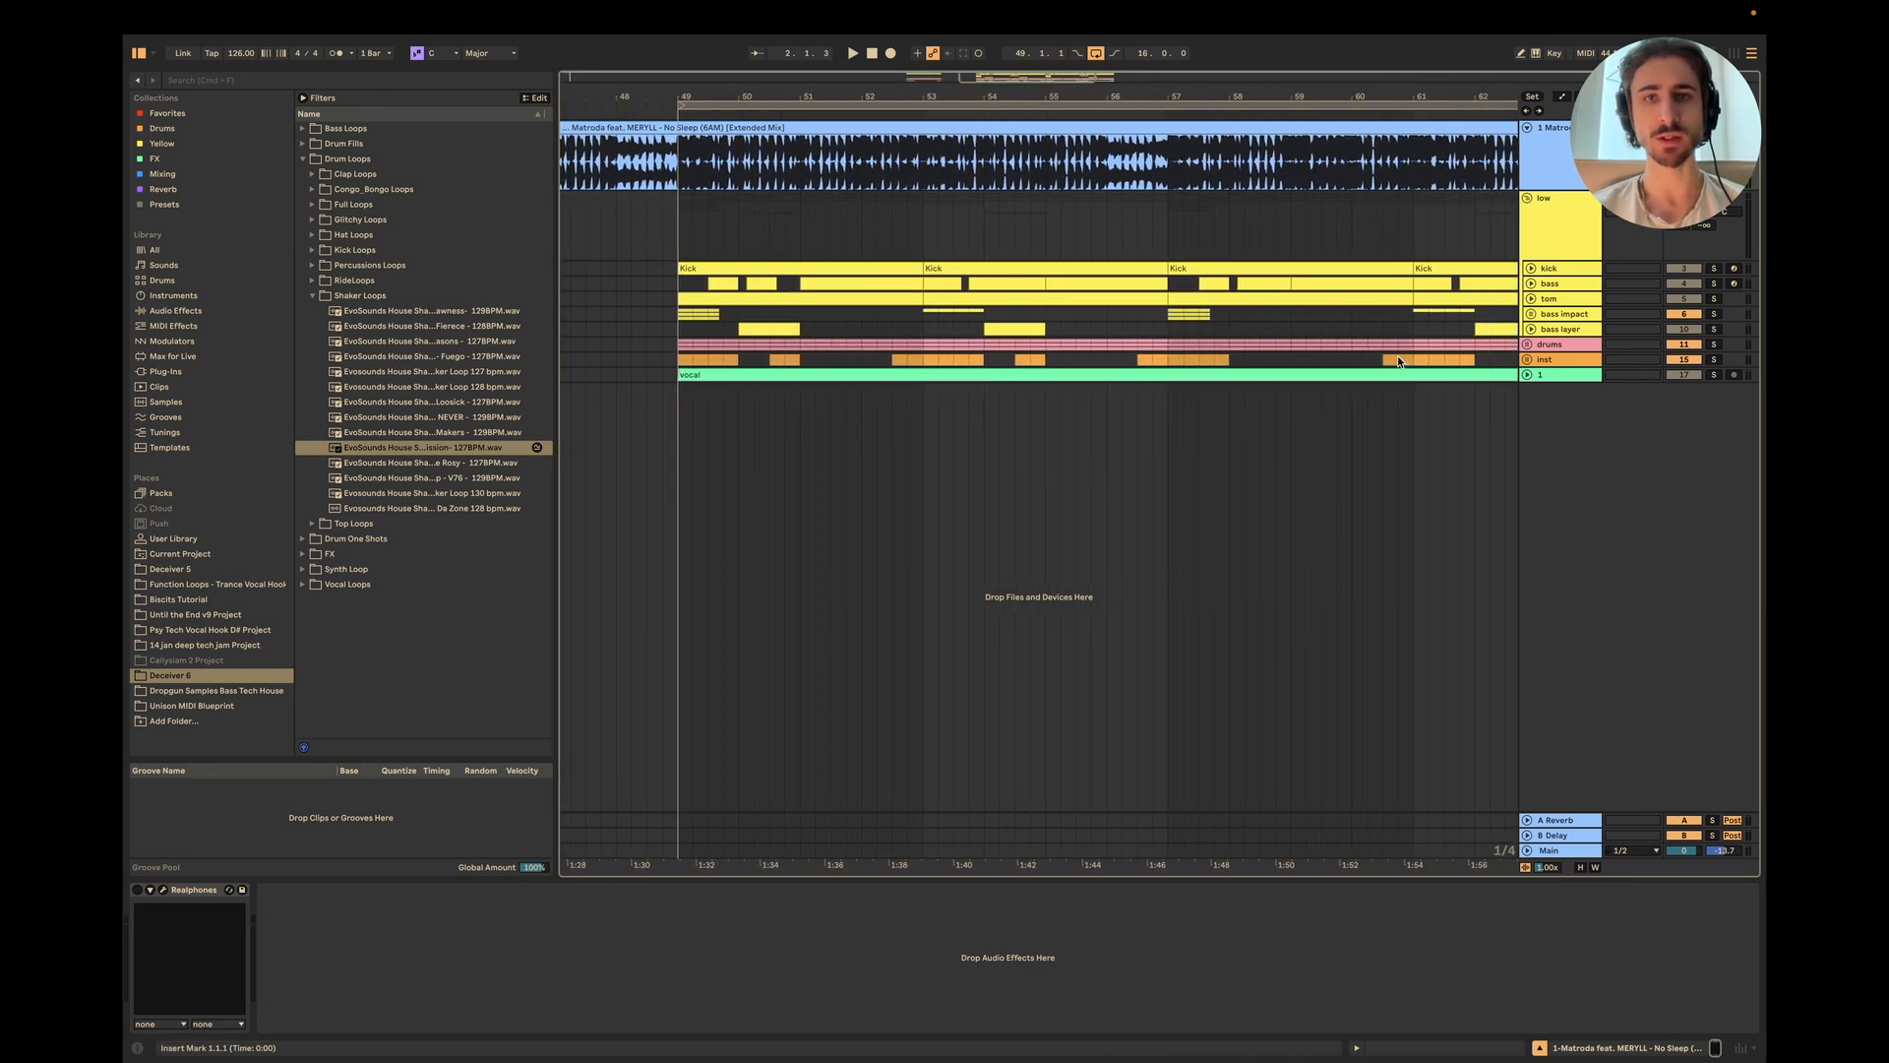
{"action": "left_click", "coordinate": [1532, 268]}
{"action": "left_click", "coordinate": [601, 315]}
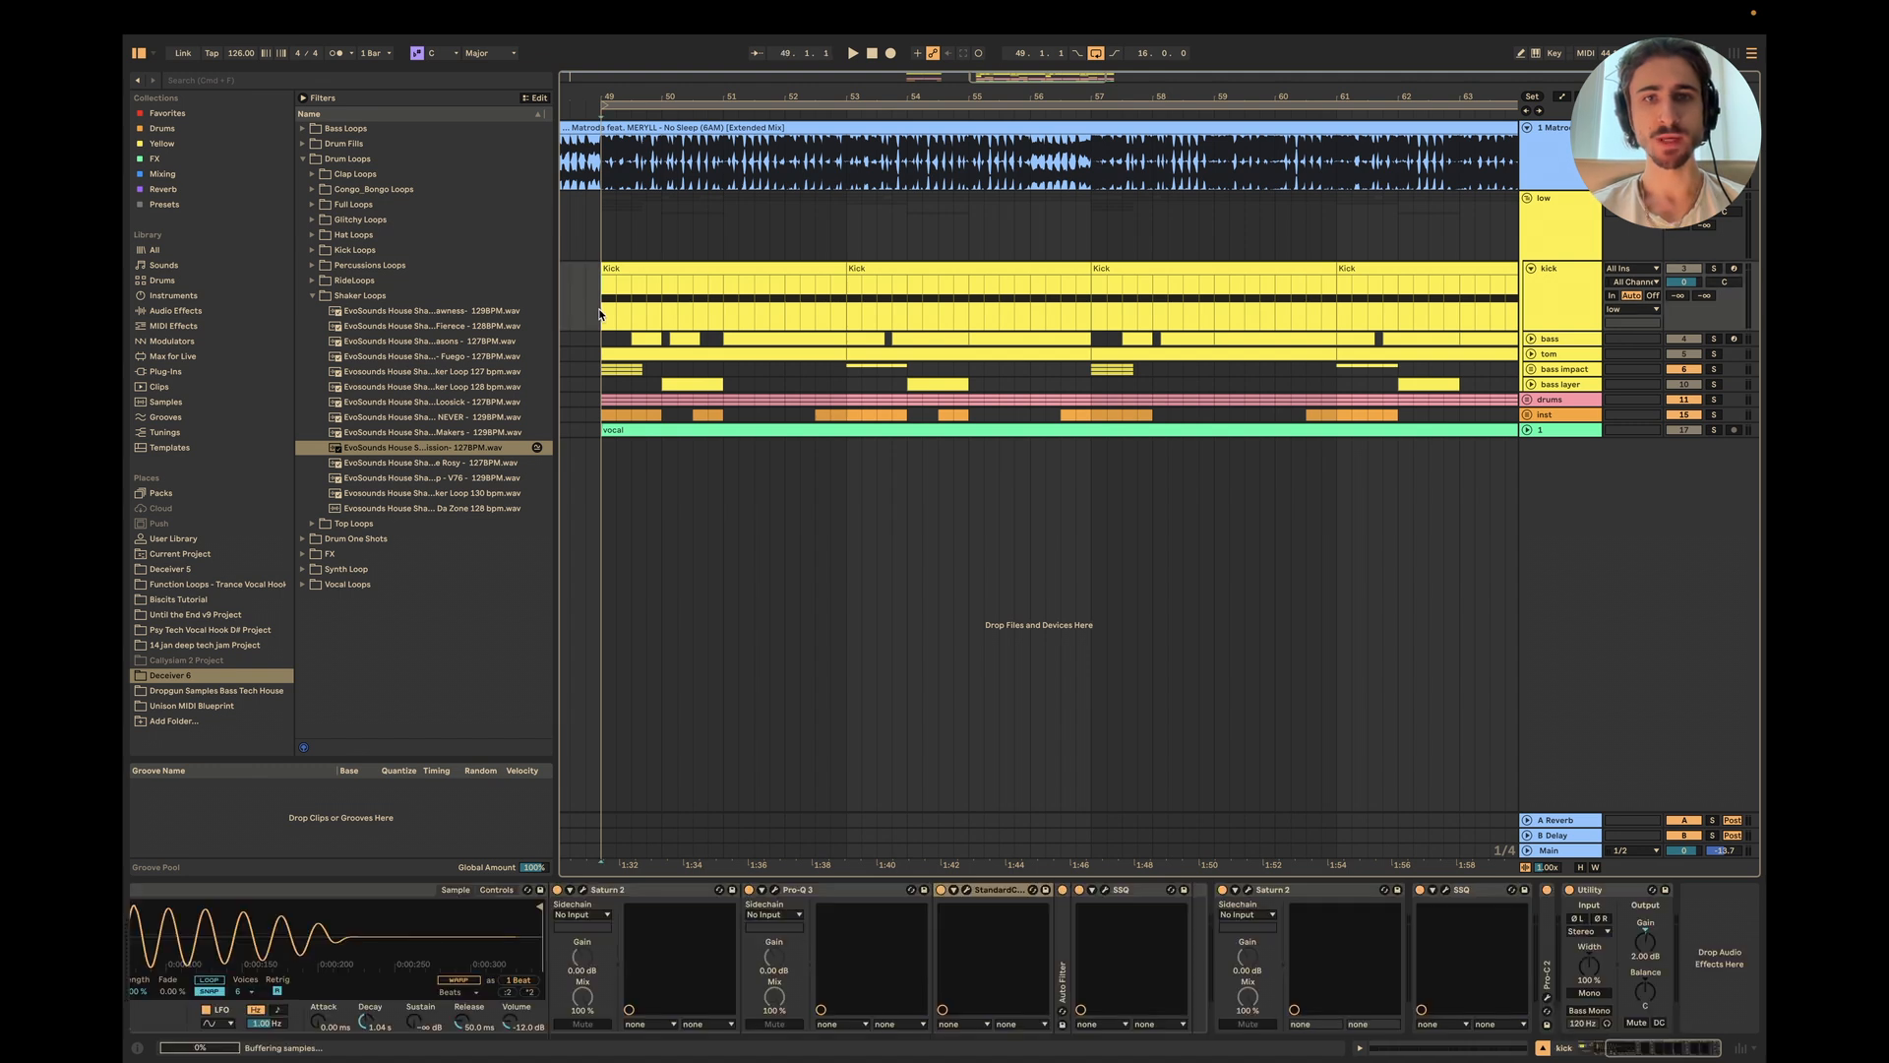
{"action": "left_click", "coordinate": [1531, 338]}
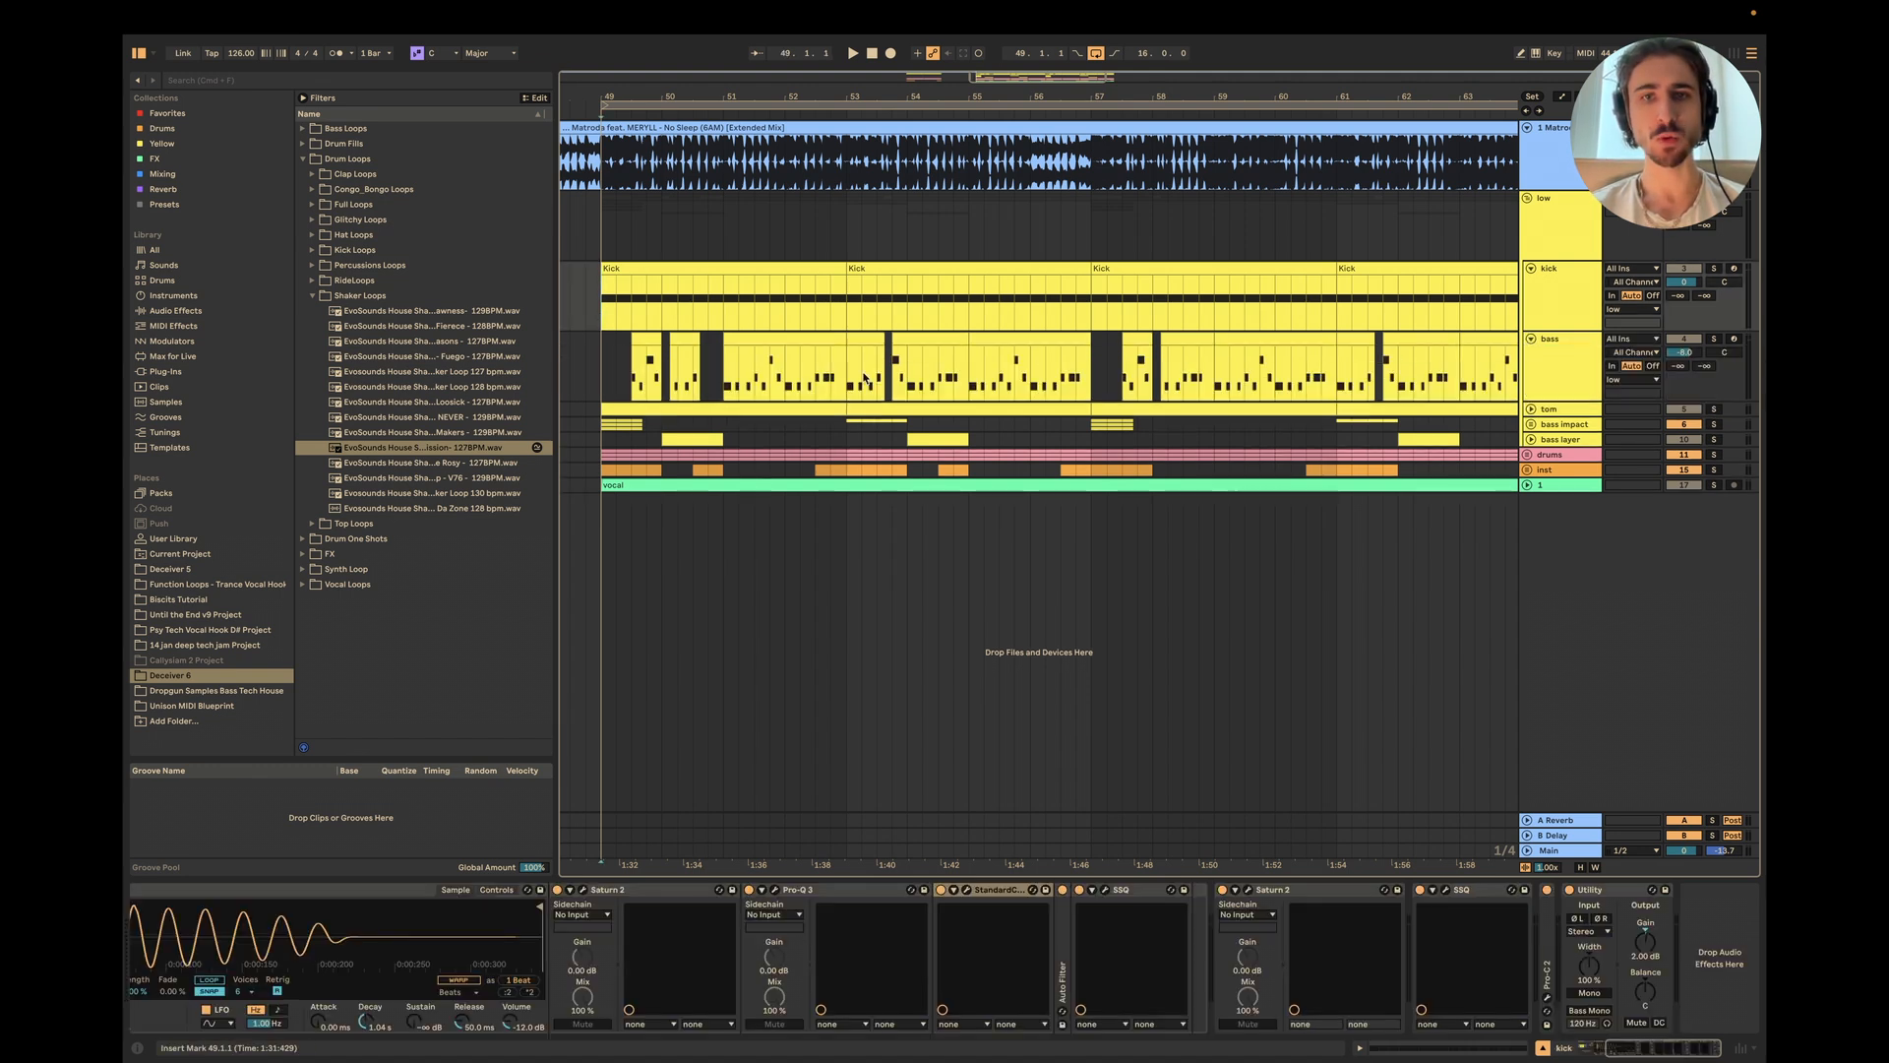
Step: Loop bars 53 to 57 over the kick and bass clips, solo both tracks and play the loop
{"action": "left_click_drag", "start_coordinate": [864, 377], "coordinate": [1064, 319]}
{"action": "key", "text": "super+l"}
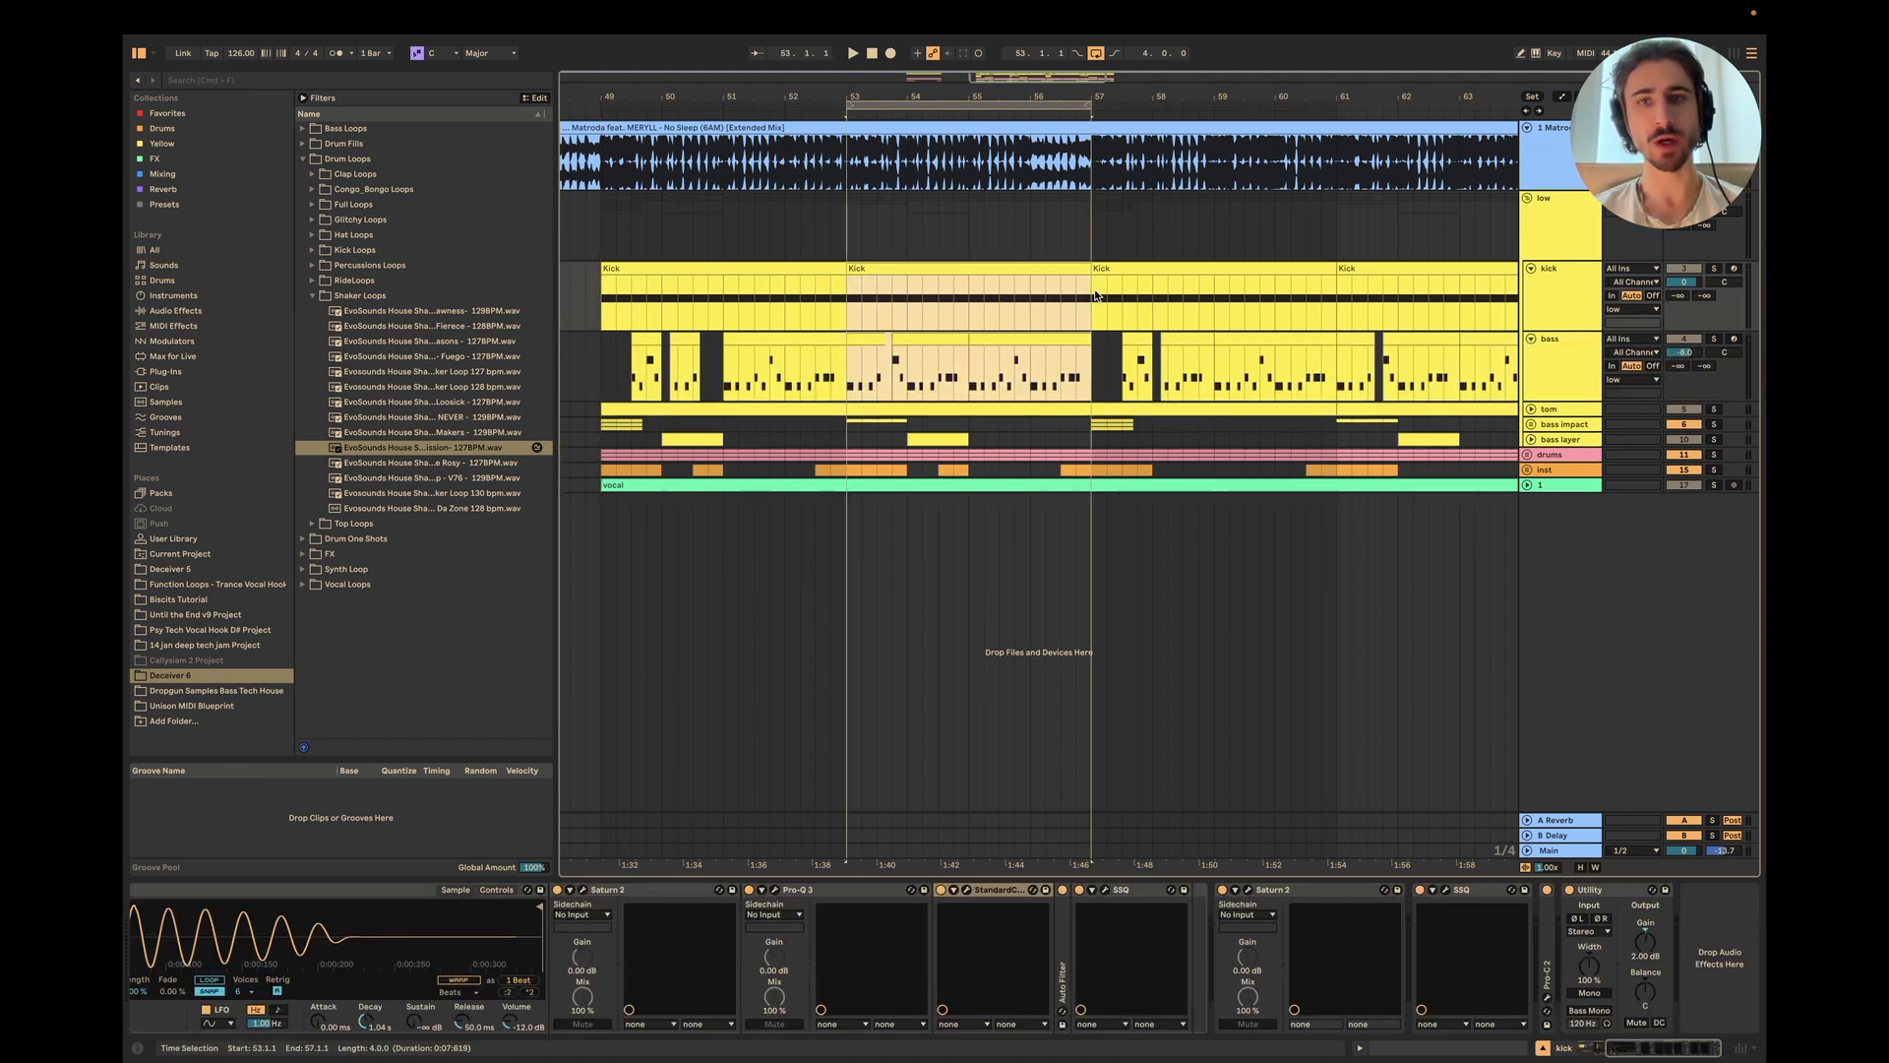
{"action": "left_click", "coordinate": [1713, 267]}
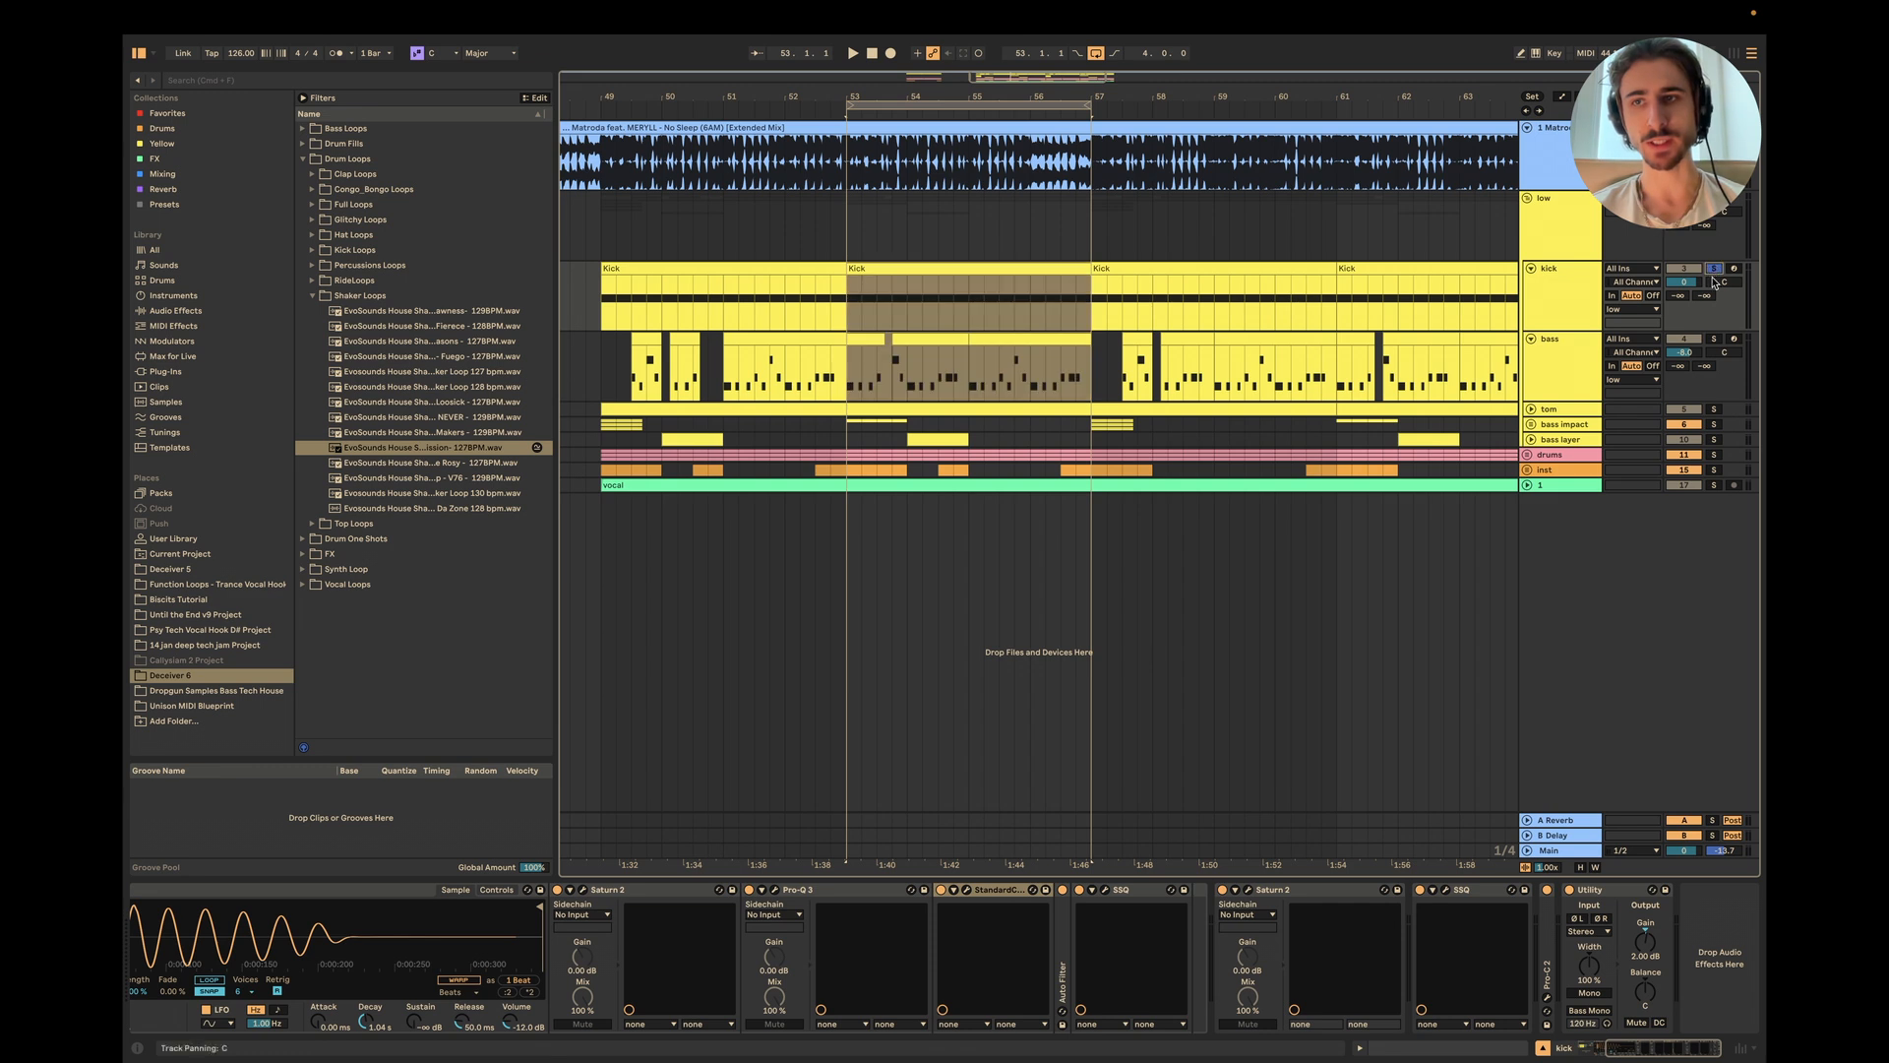
{"action": "left_click", "coordinate": [1713, 339]}
{"action": "key", "text": "space"}
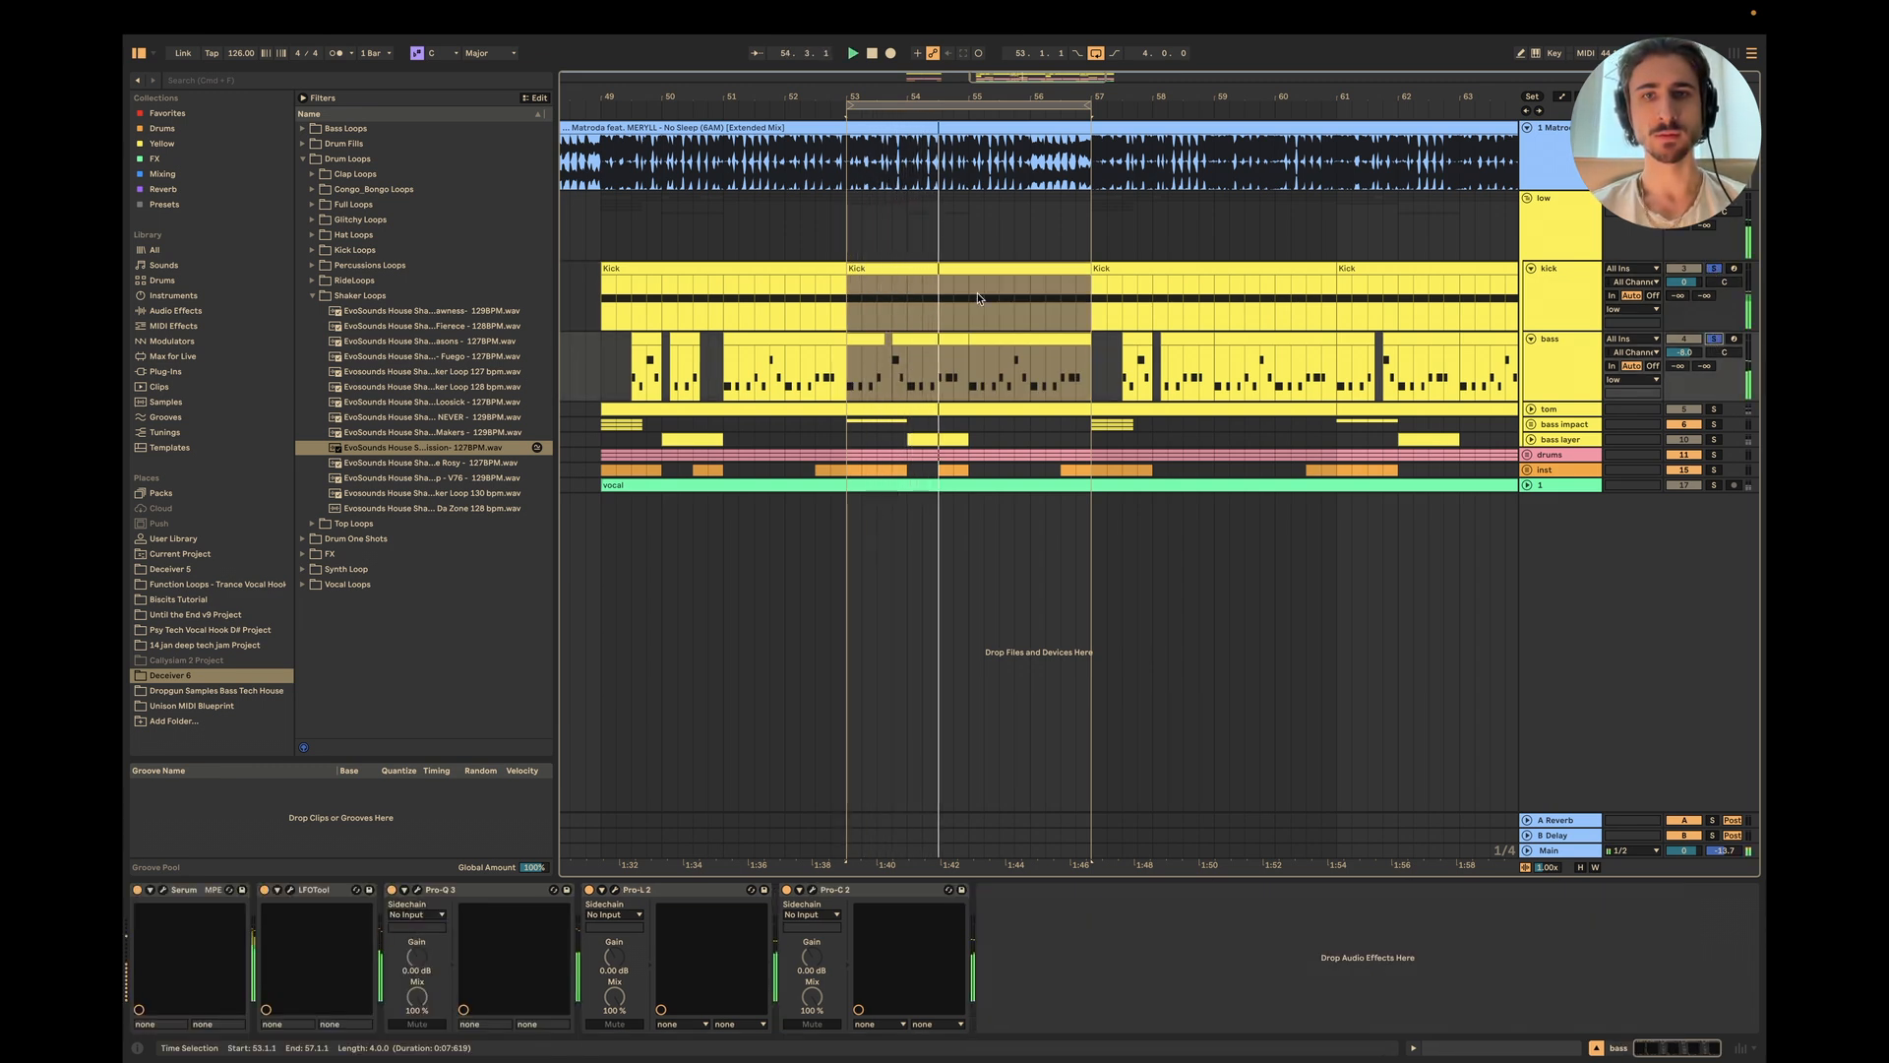
Step: Stop playback and inspect the MIDI notes of the bass clip at bar 55, closing the clip view when done
{"action": "left_click", "coordinate": [1034, 387]}
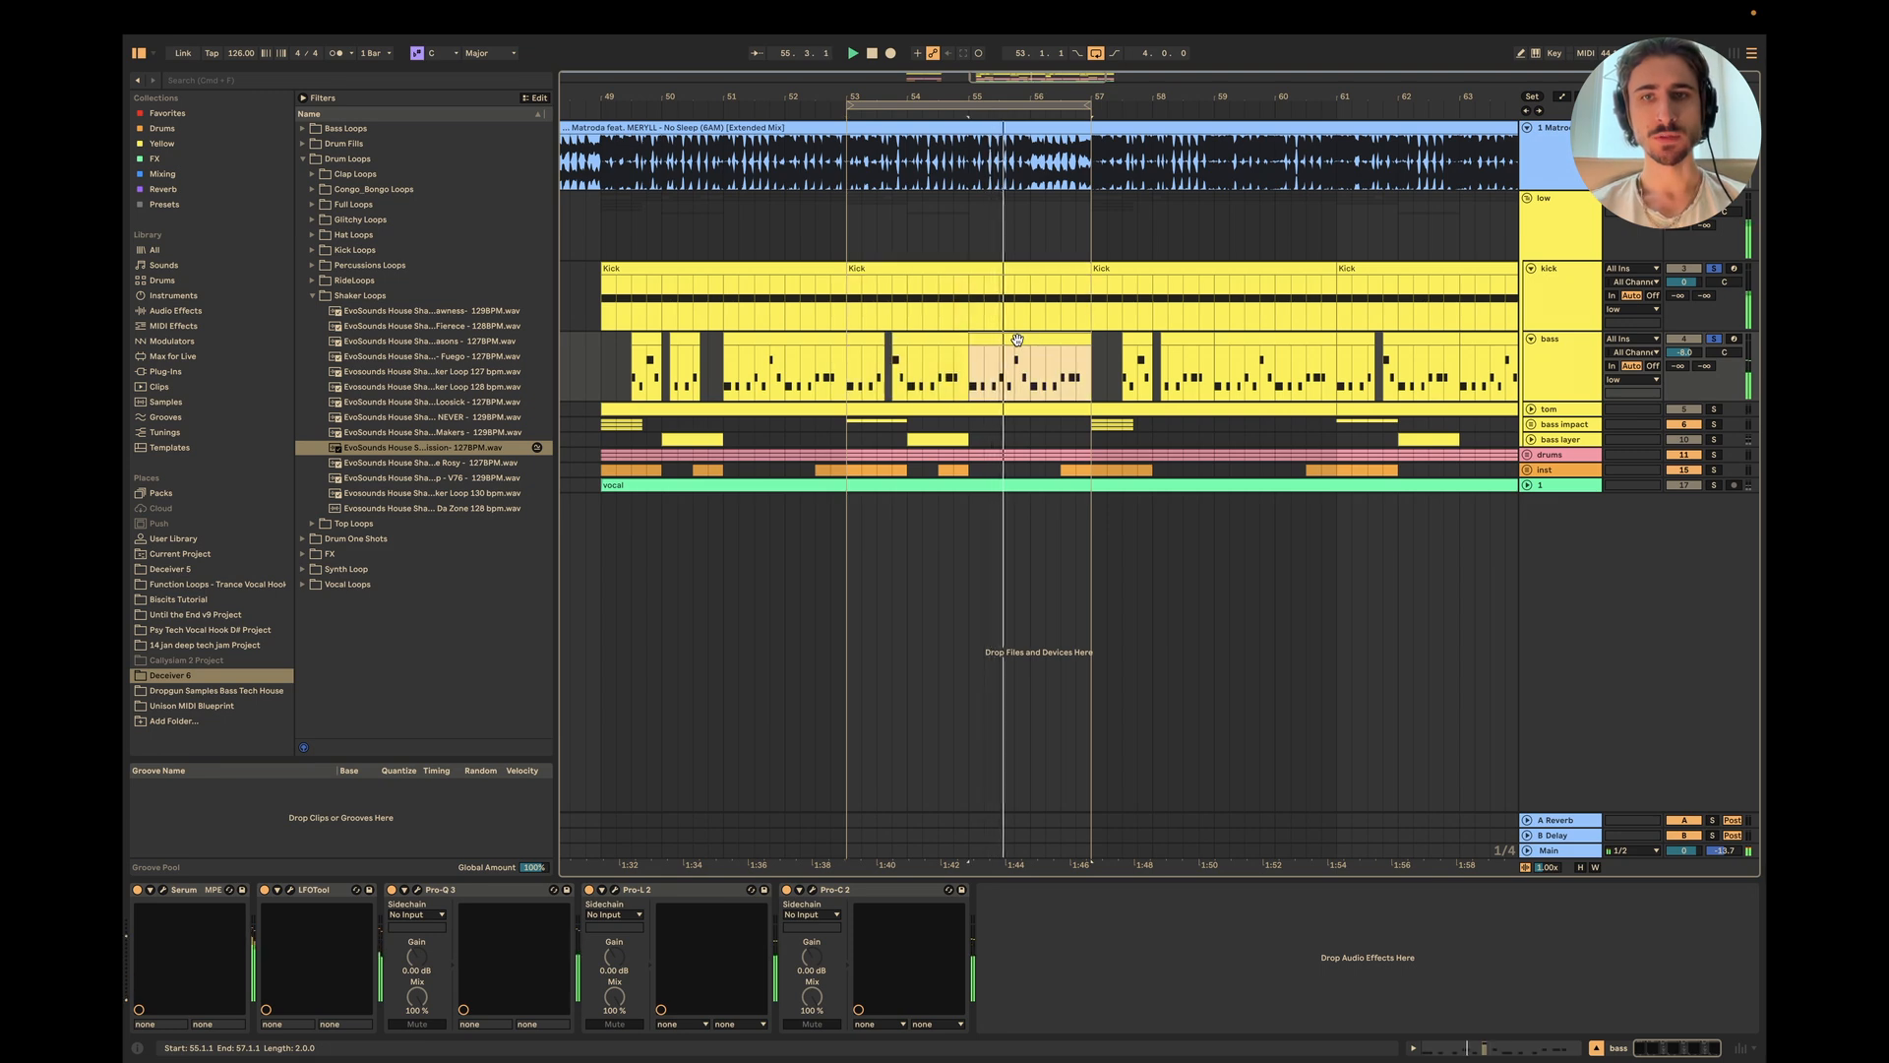
{"action": "key", "text": "space"}
{"action": "double_click", "coordinate": [1034, 387]}
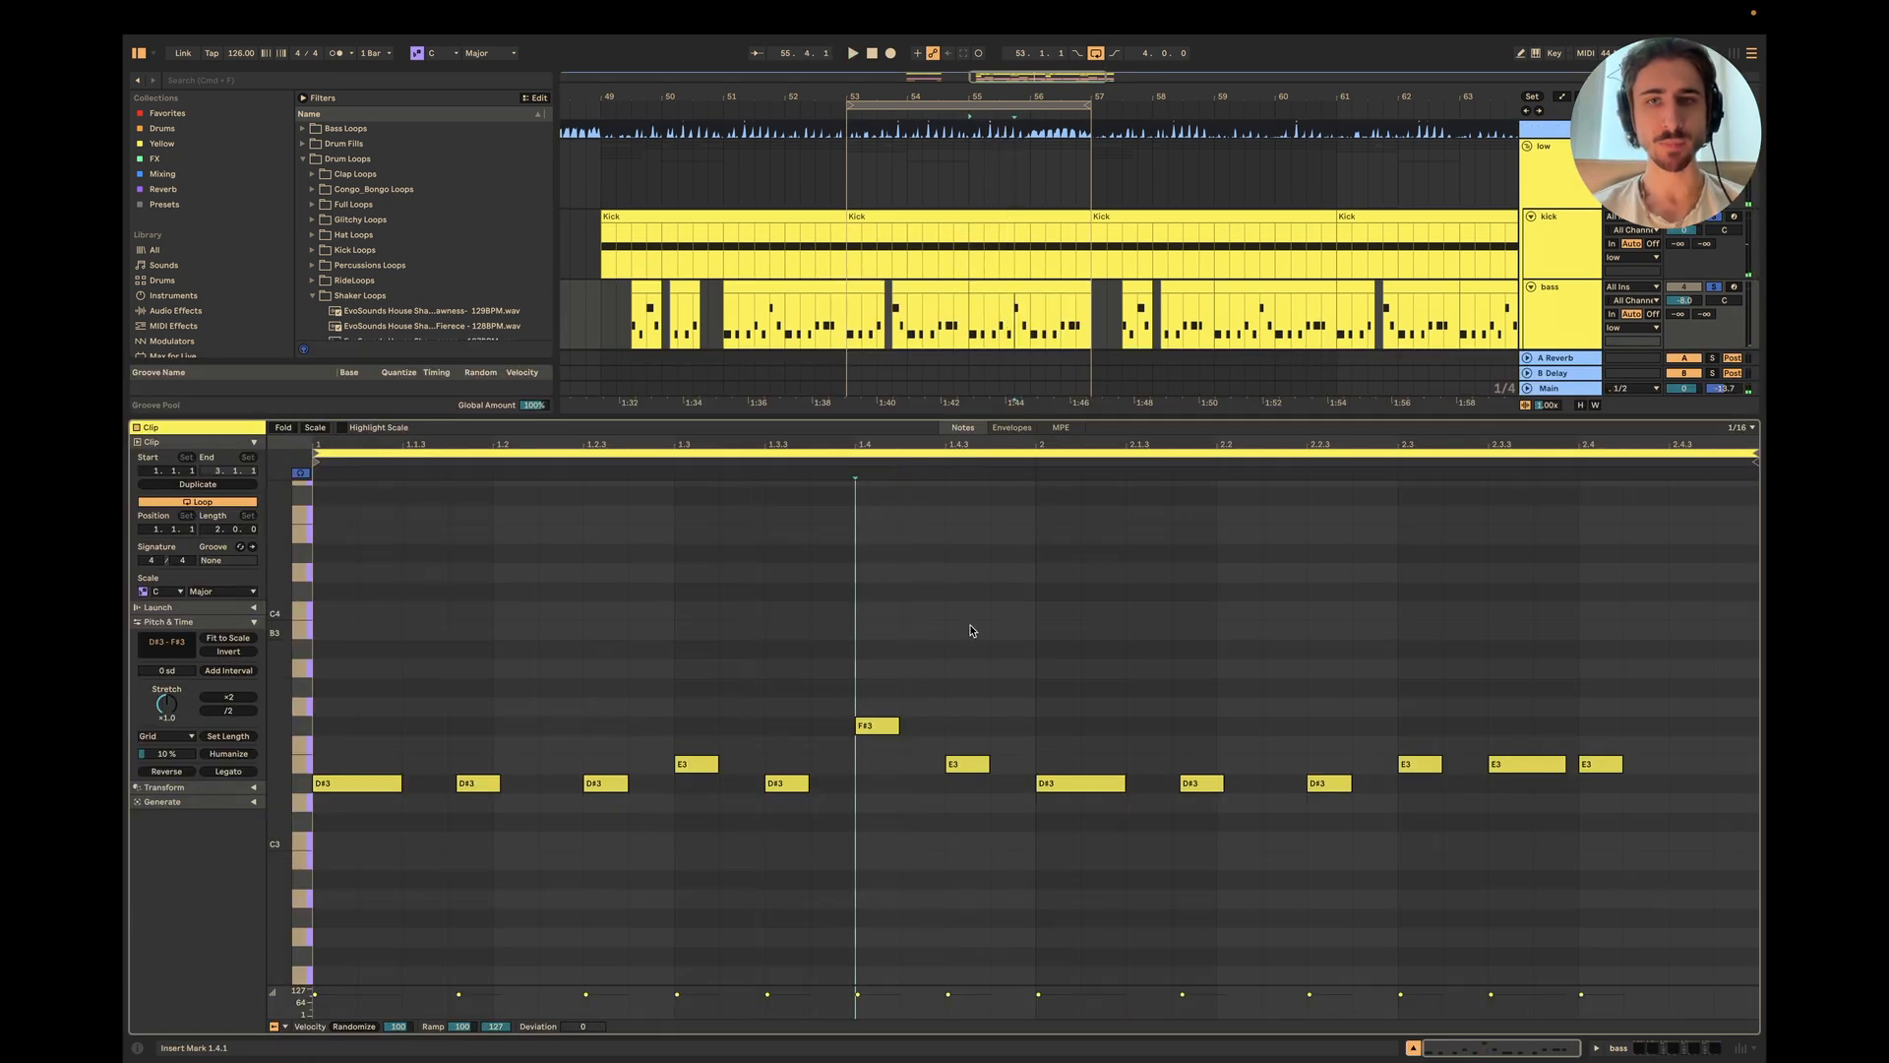
{"action": "left_click", "coordinate": [1414, 1047]}
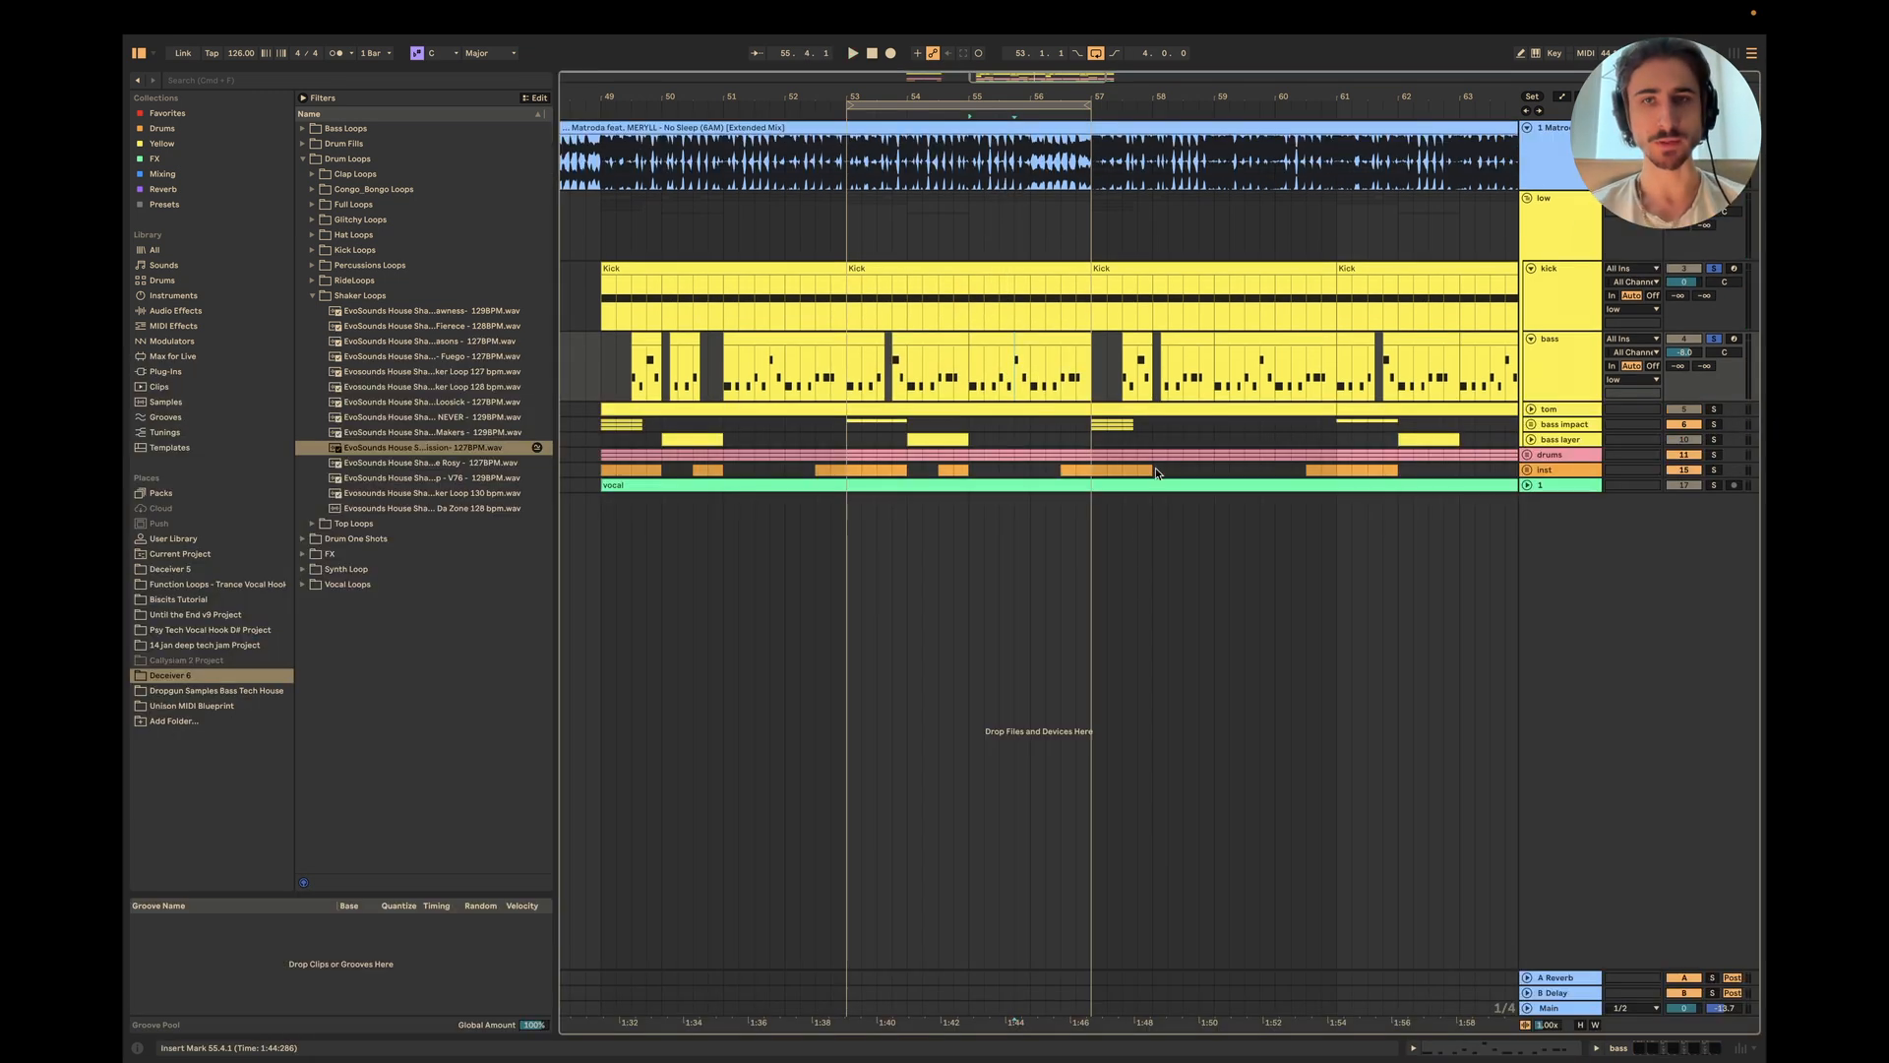
Step: Deactivate all effects in the kick track's device chain, from the first Saturn 2 through Utility, and solo only the kick
{"action": "double_click", "coordinate": [1549, 318]}
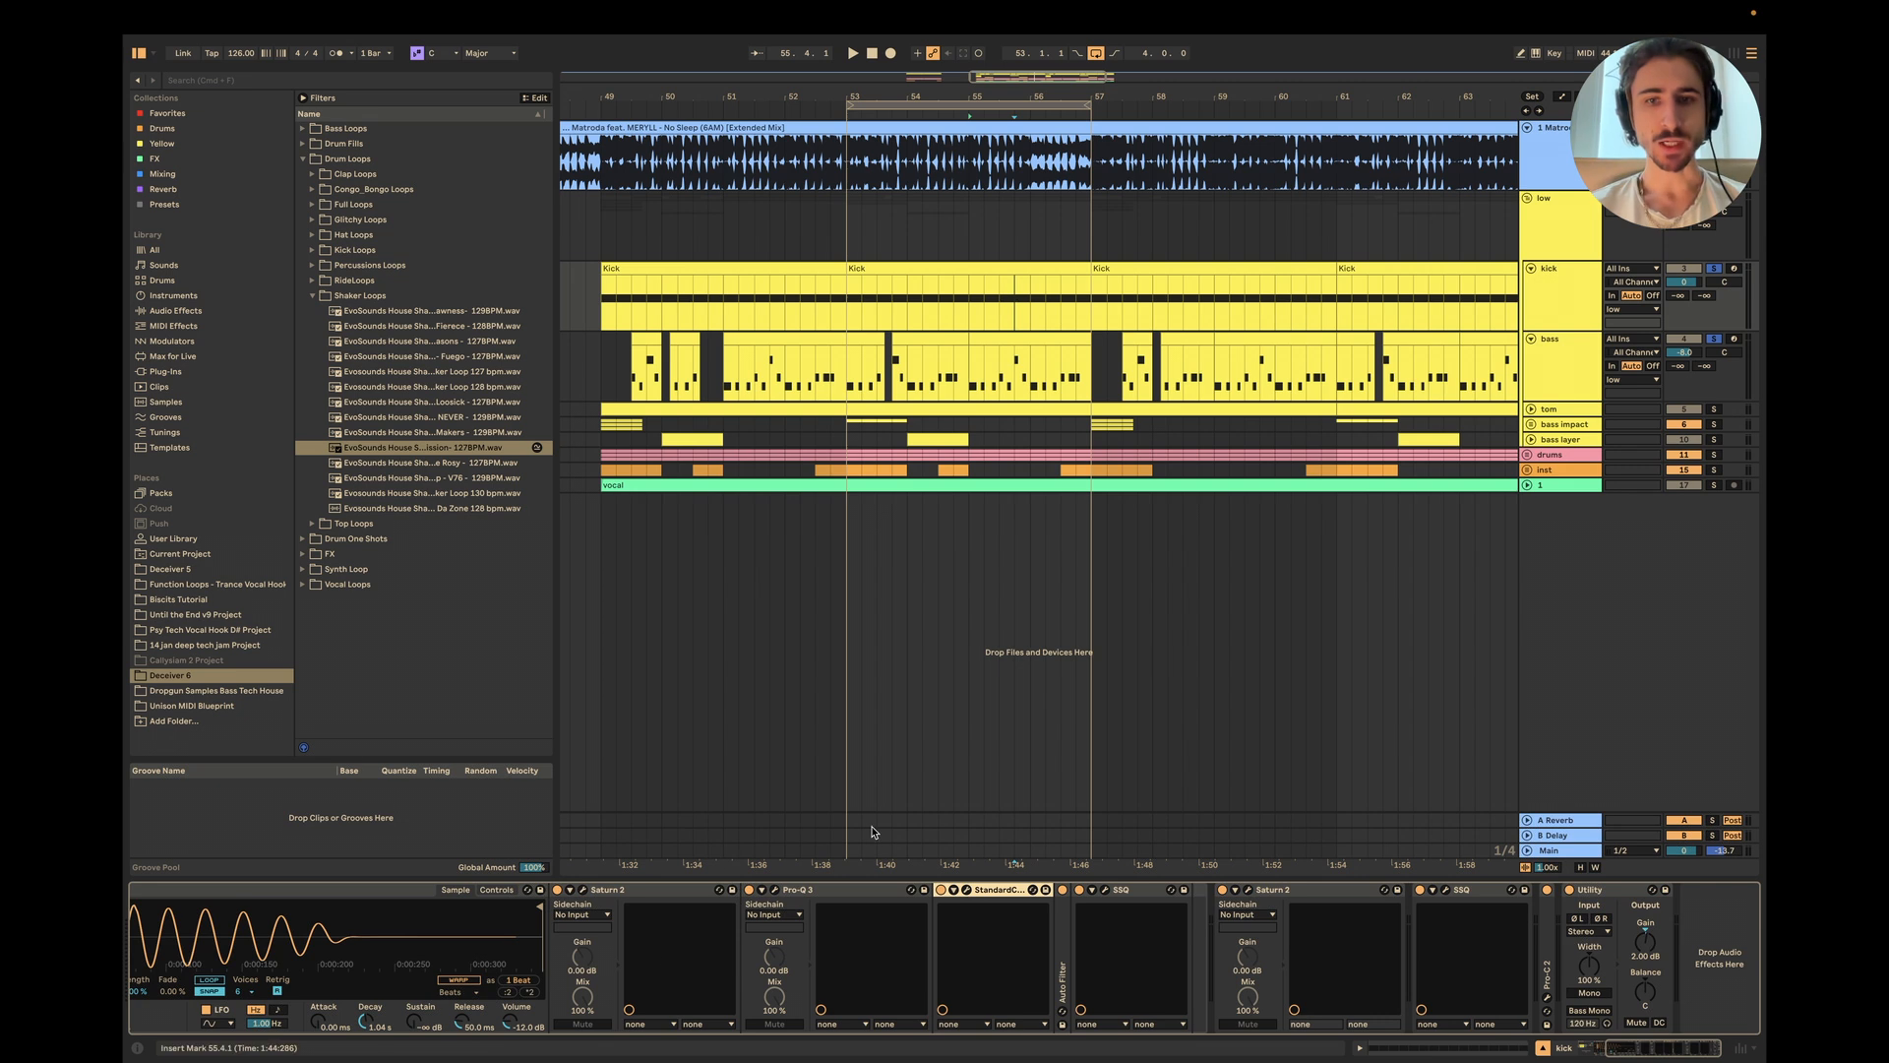
{"action": "left_click", "coordinate": [635, 909]}
{"action": "left_click", "coordinate": [1120, 897], "text": "shift"}
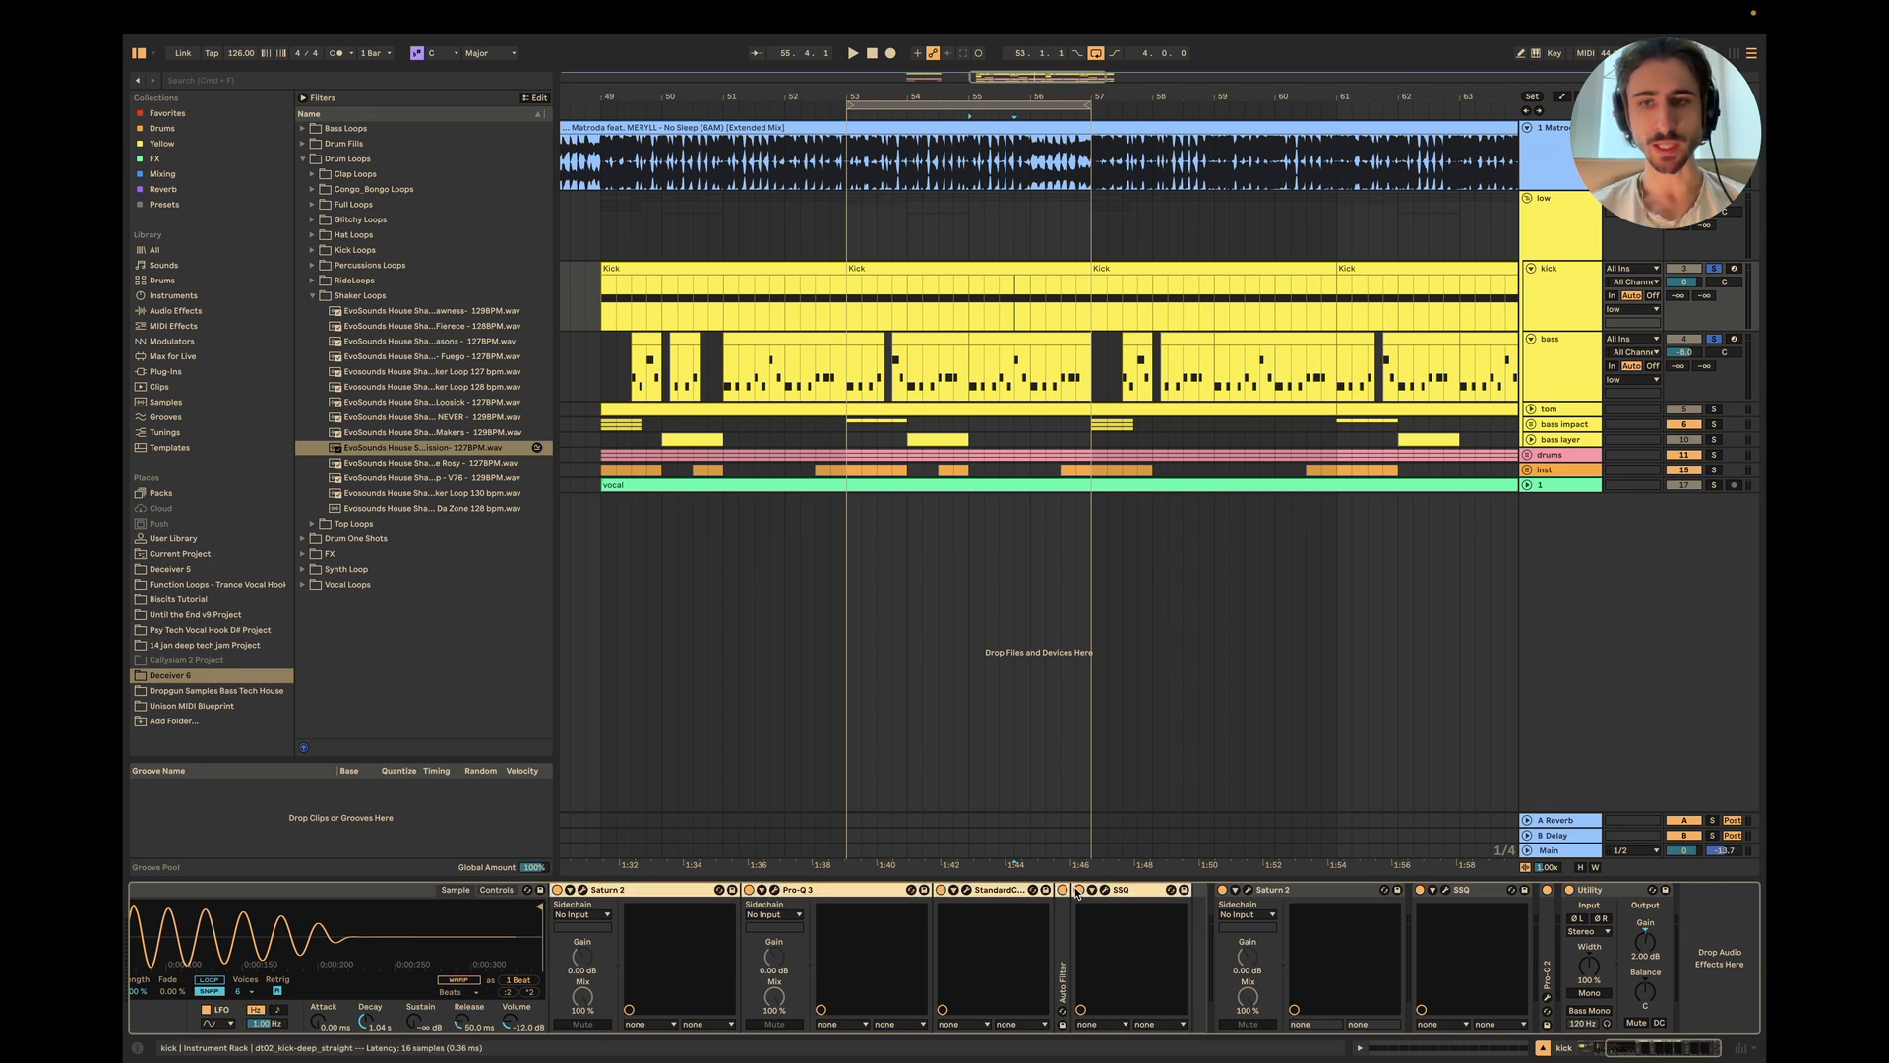
{"action": "key", "text": "0"}
{"action": "left_click", "coordinate": [1270, 889]}
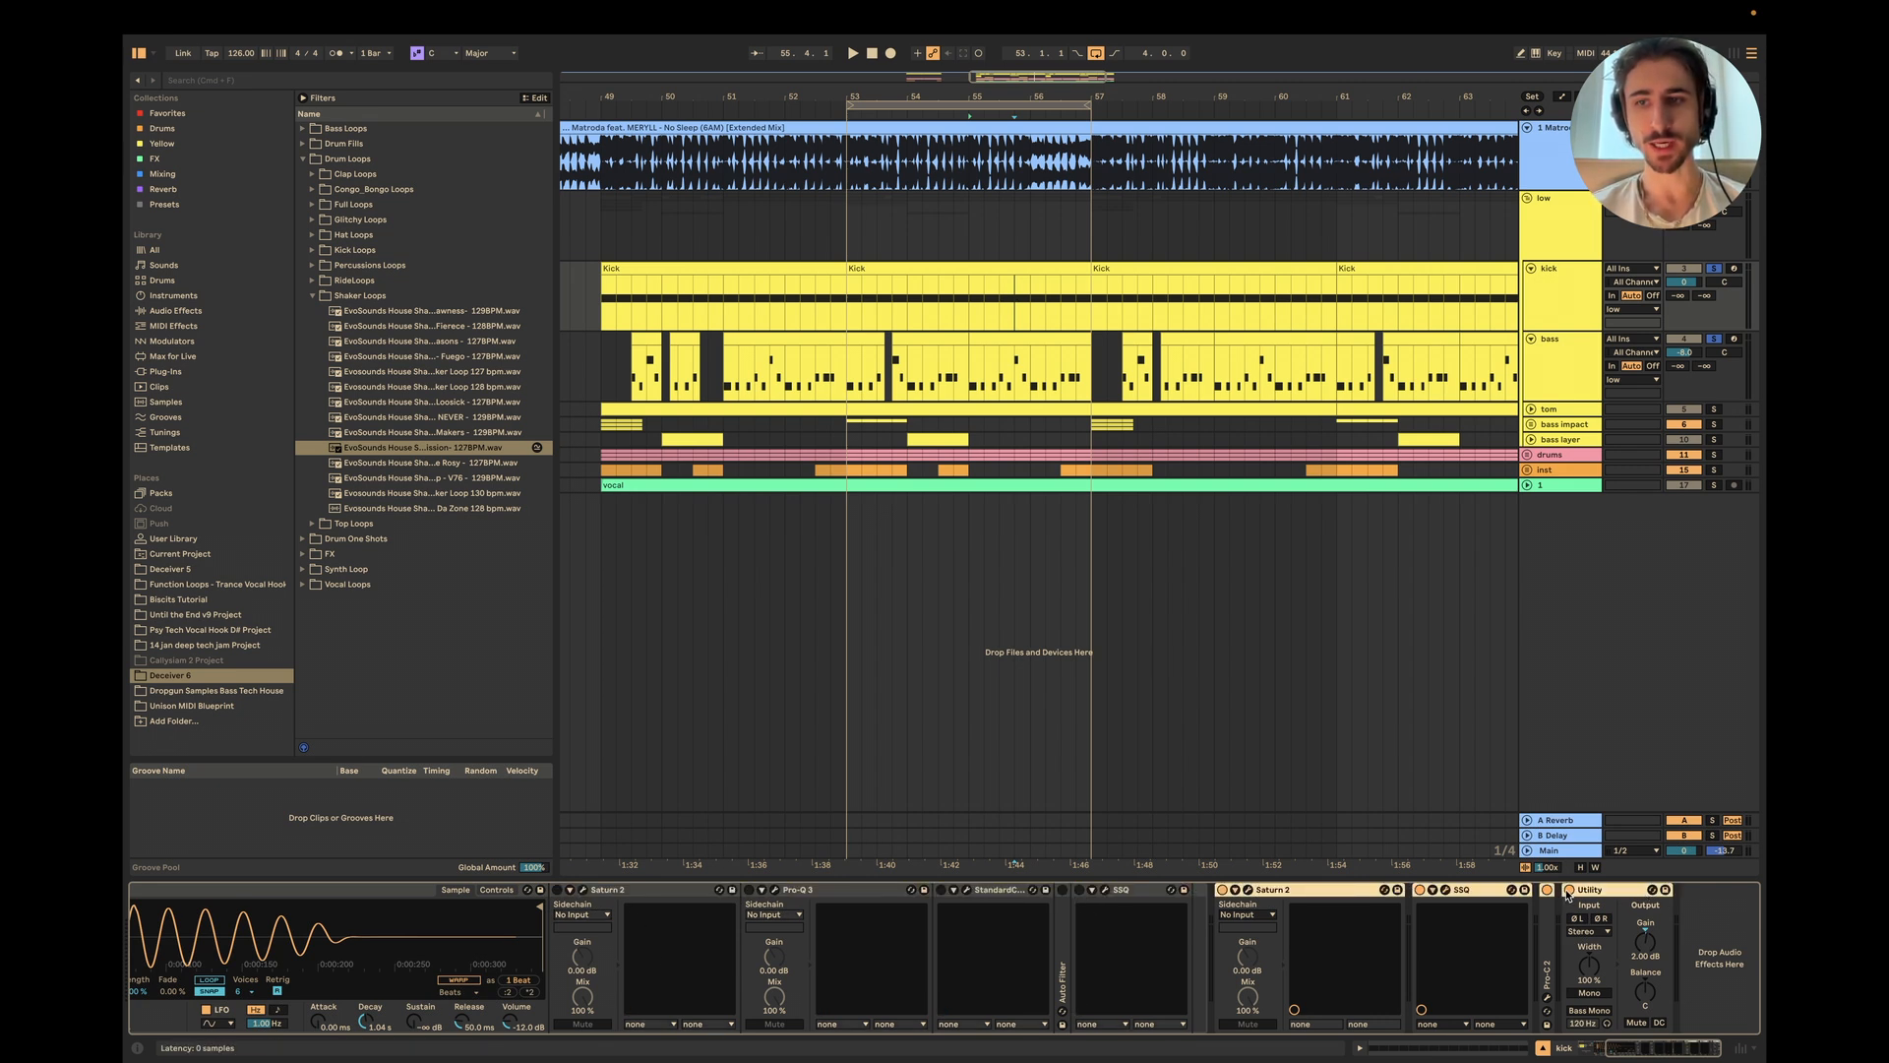
{"action": "scroll", "coordinate": [1181, 919], "scroll_direction": "left", "scroll_amount": 5}
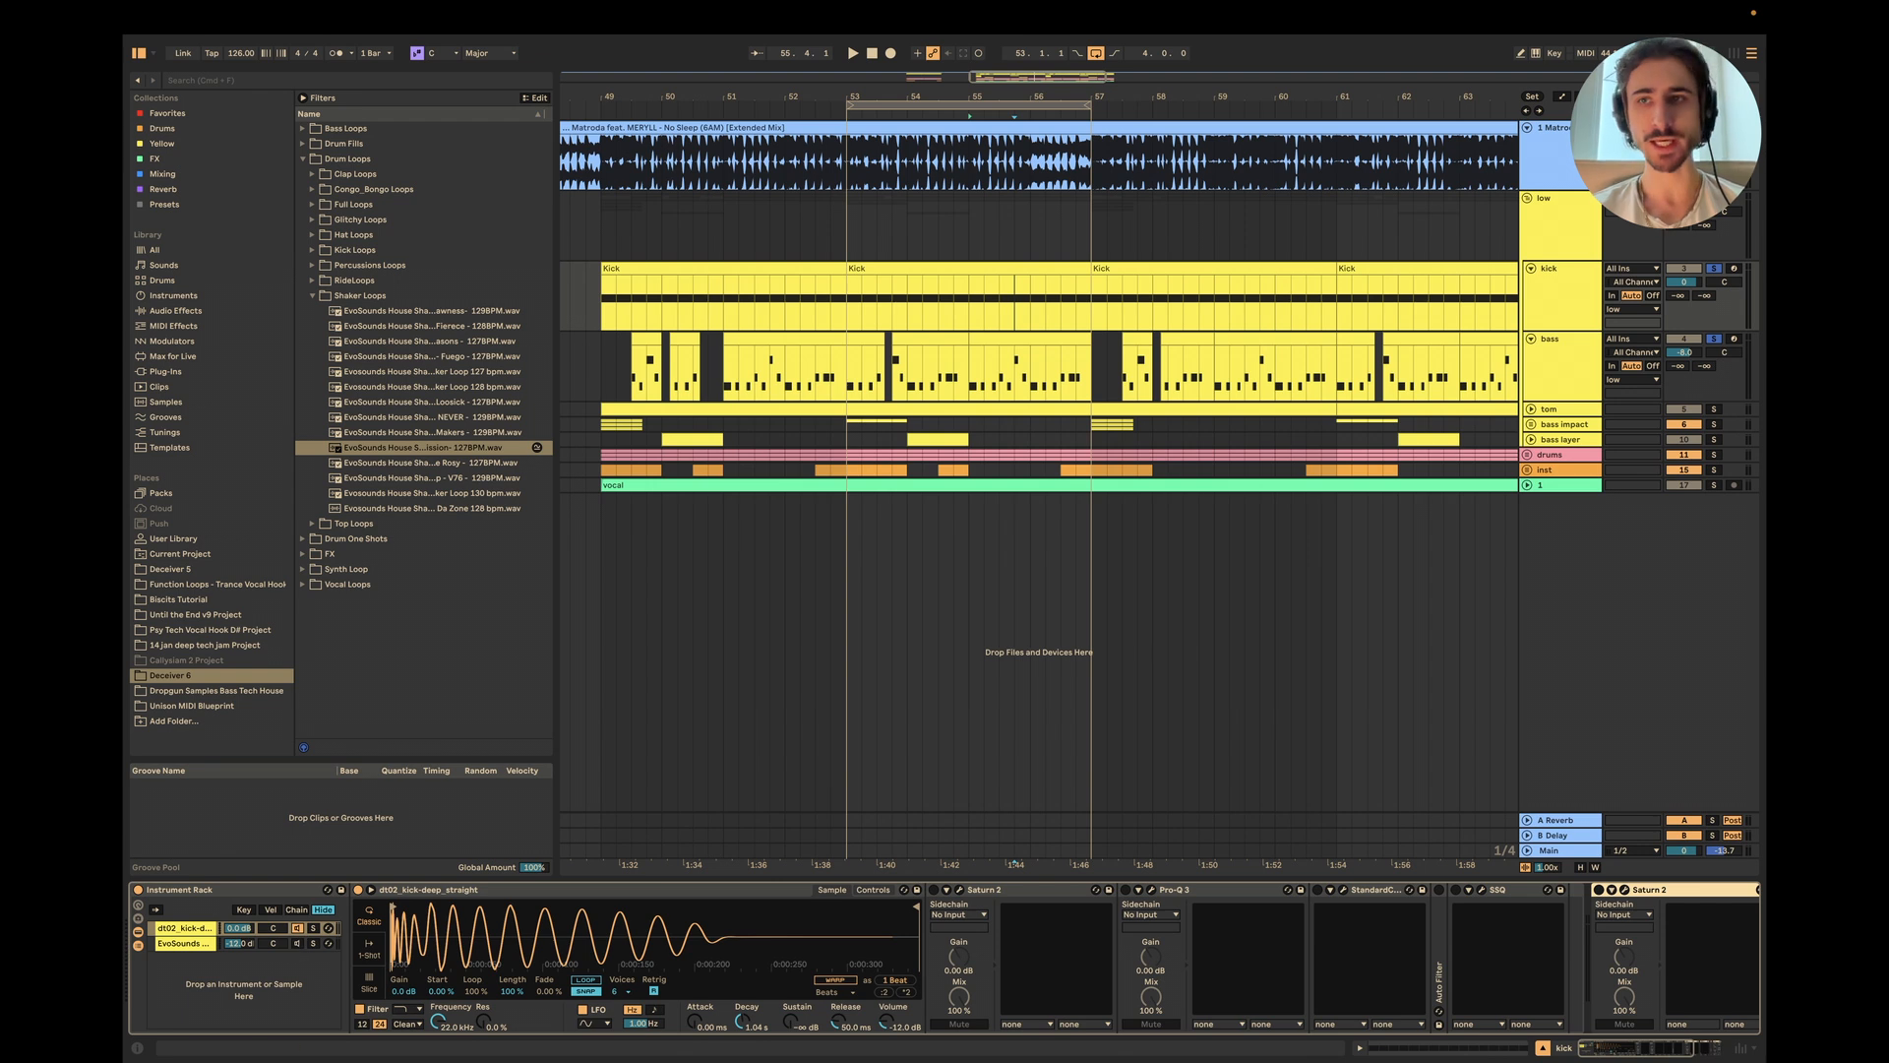
{"action": "left_click", "coordinate": [1717, 269]}
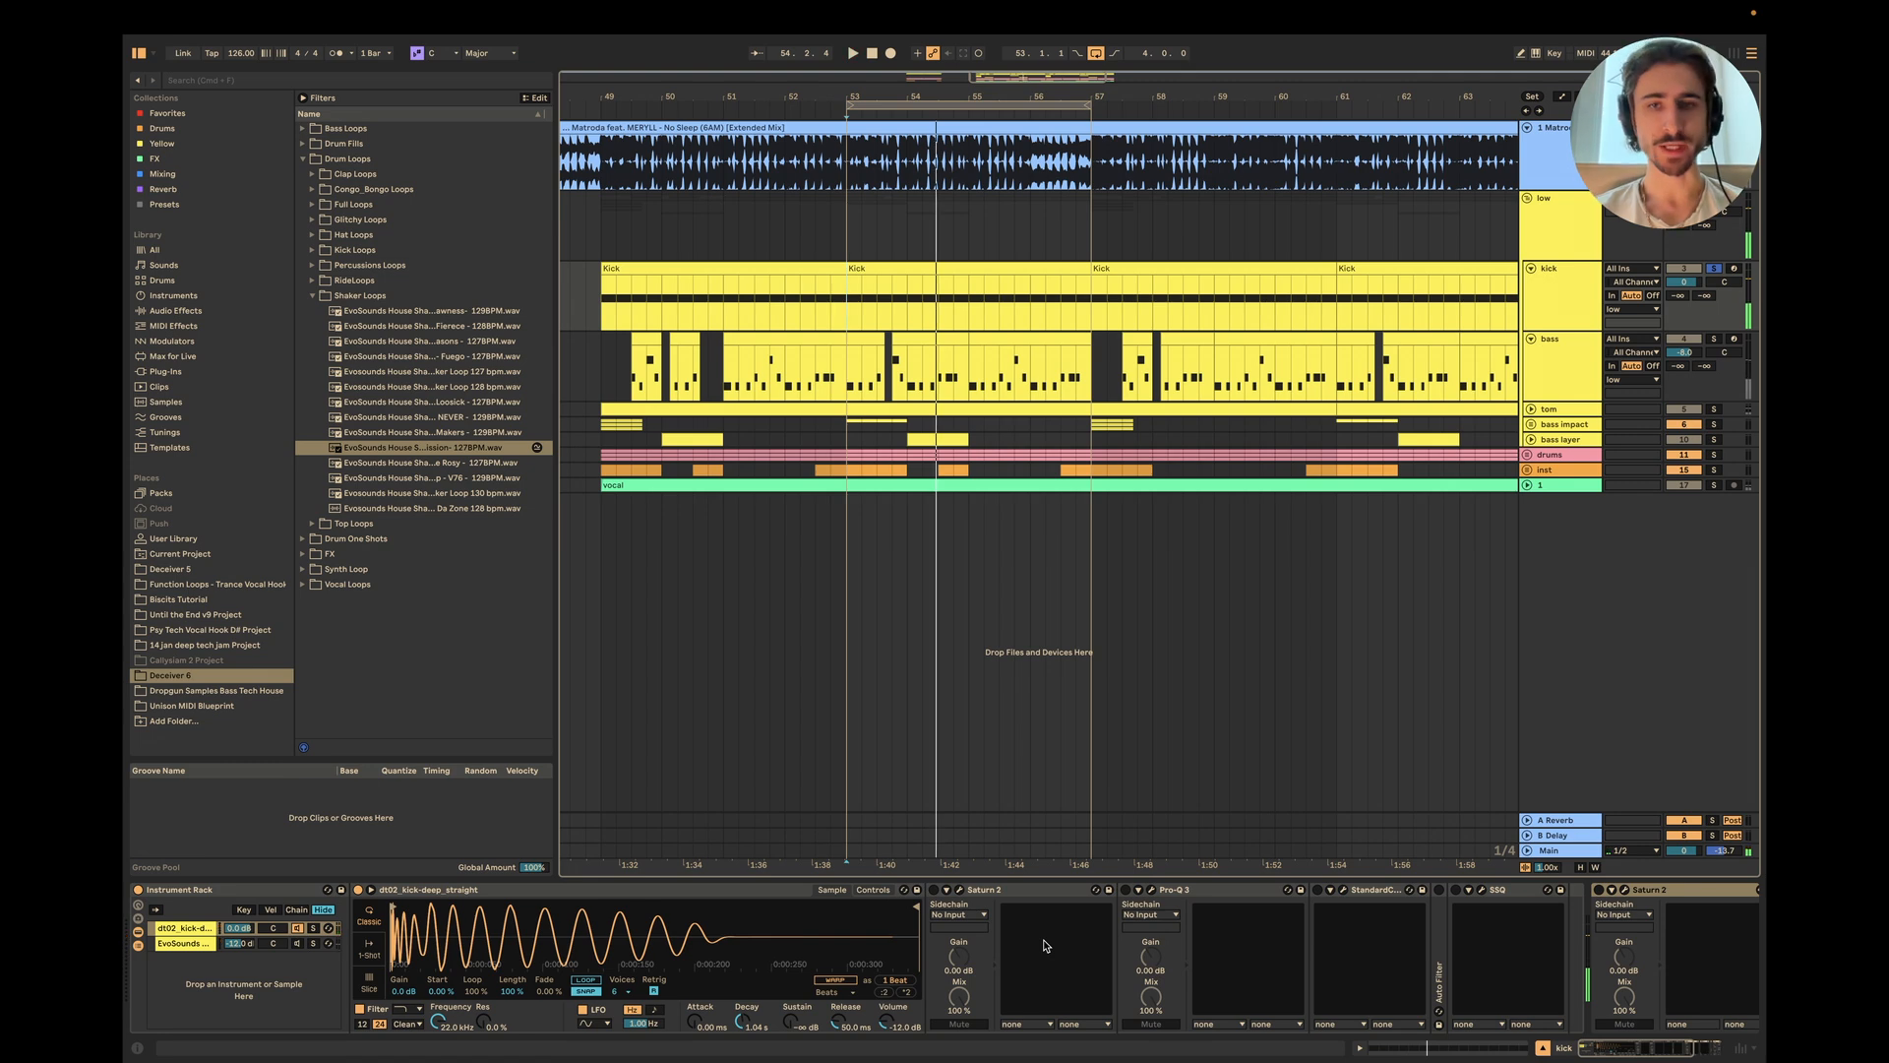
Step: Reactivate the first Saturn 2, Pro-Q 3 and StandardCLIP on the kick track and open their plug-in windows
{"action": "left_click", "coordinate": [928, 913]}
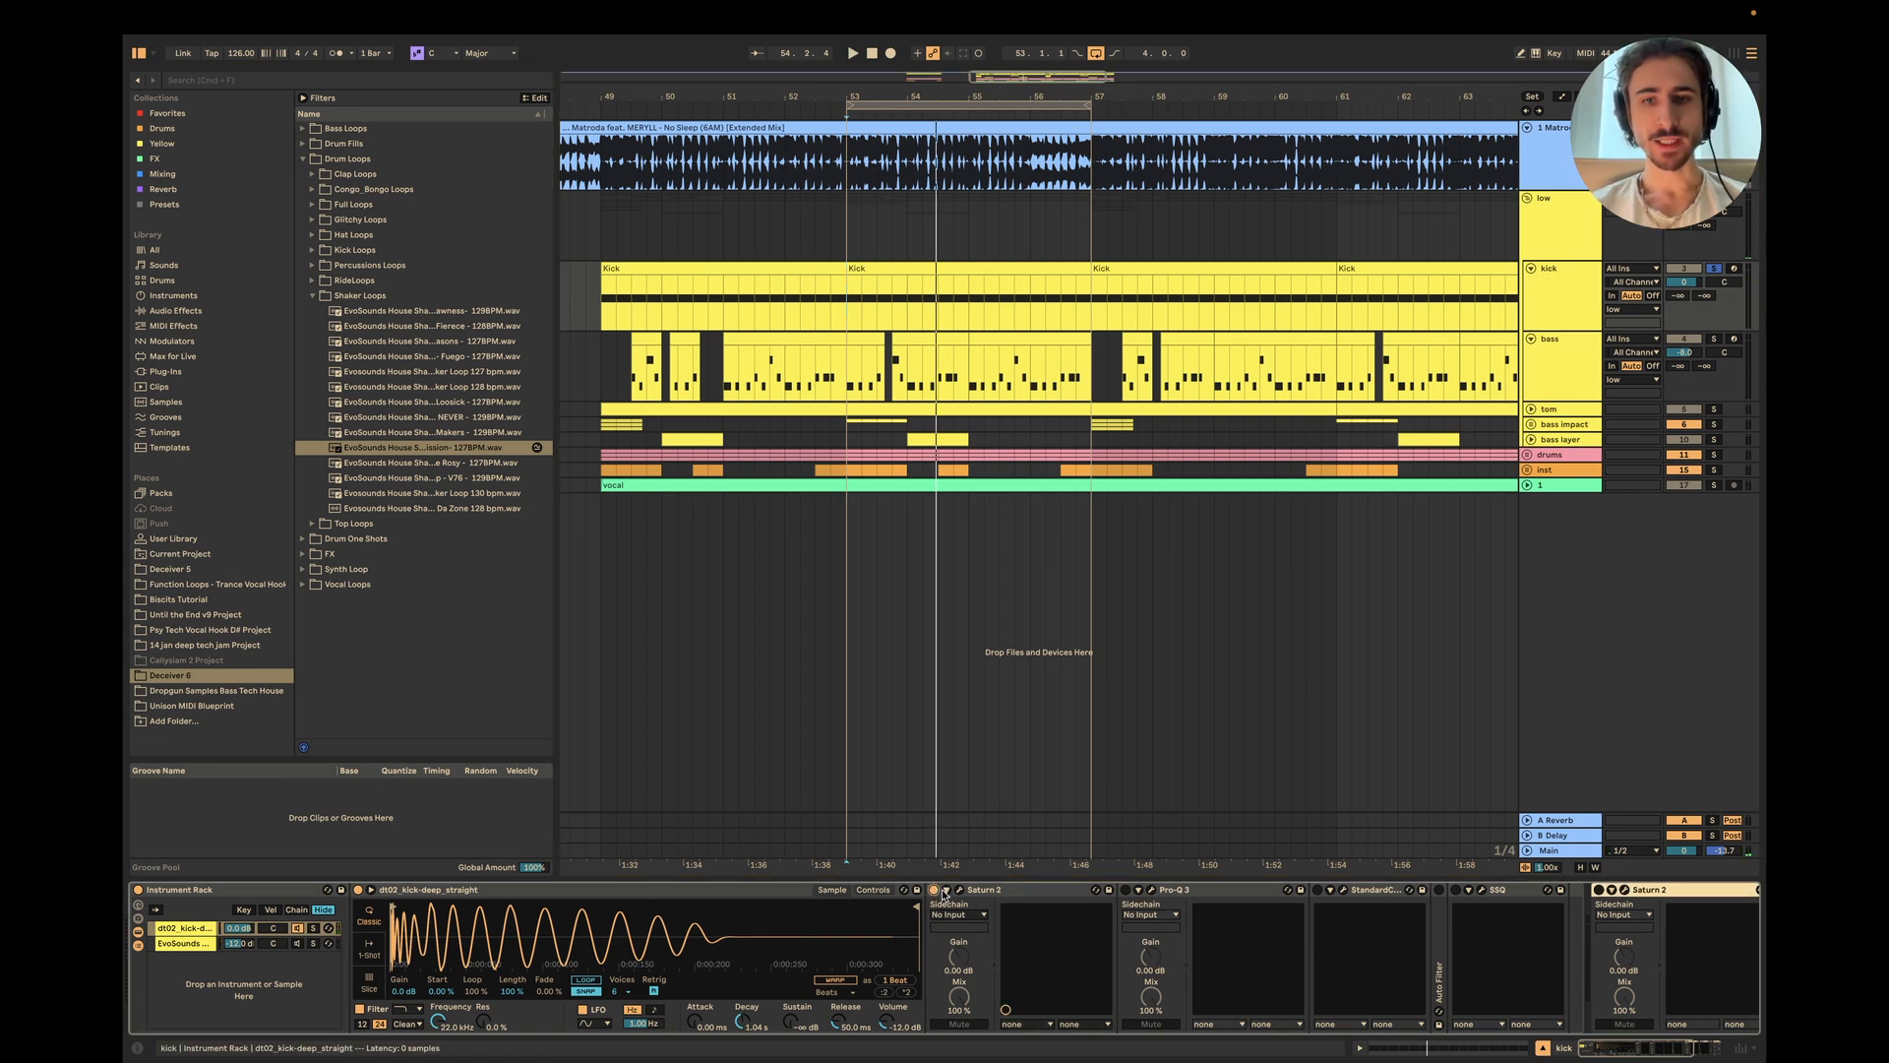
{"action": "left_click", "coordinate": [958, 891]}
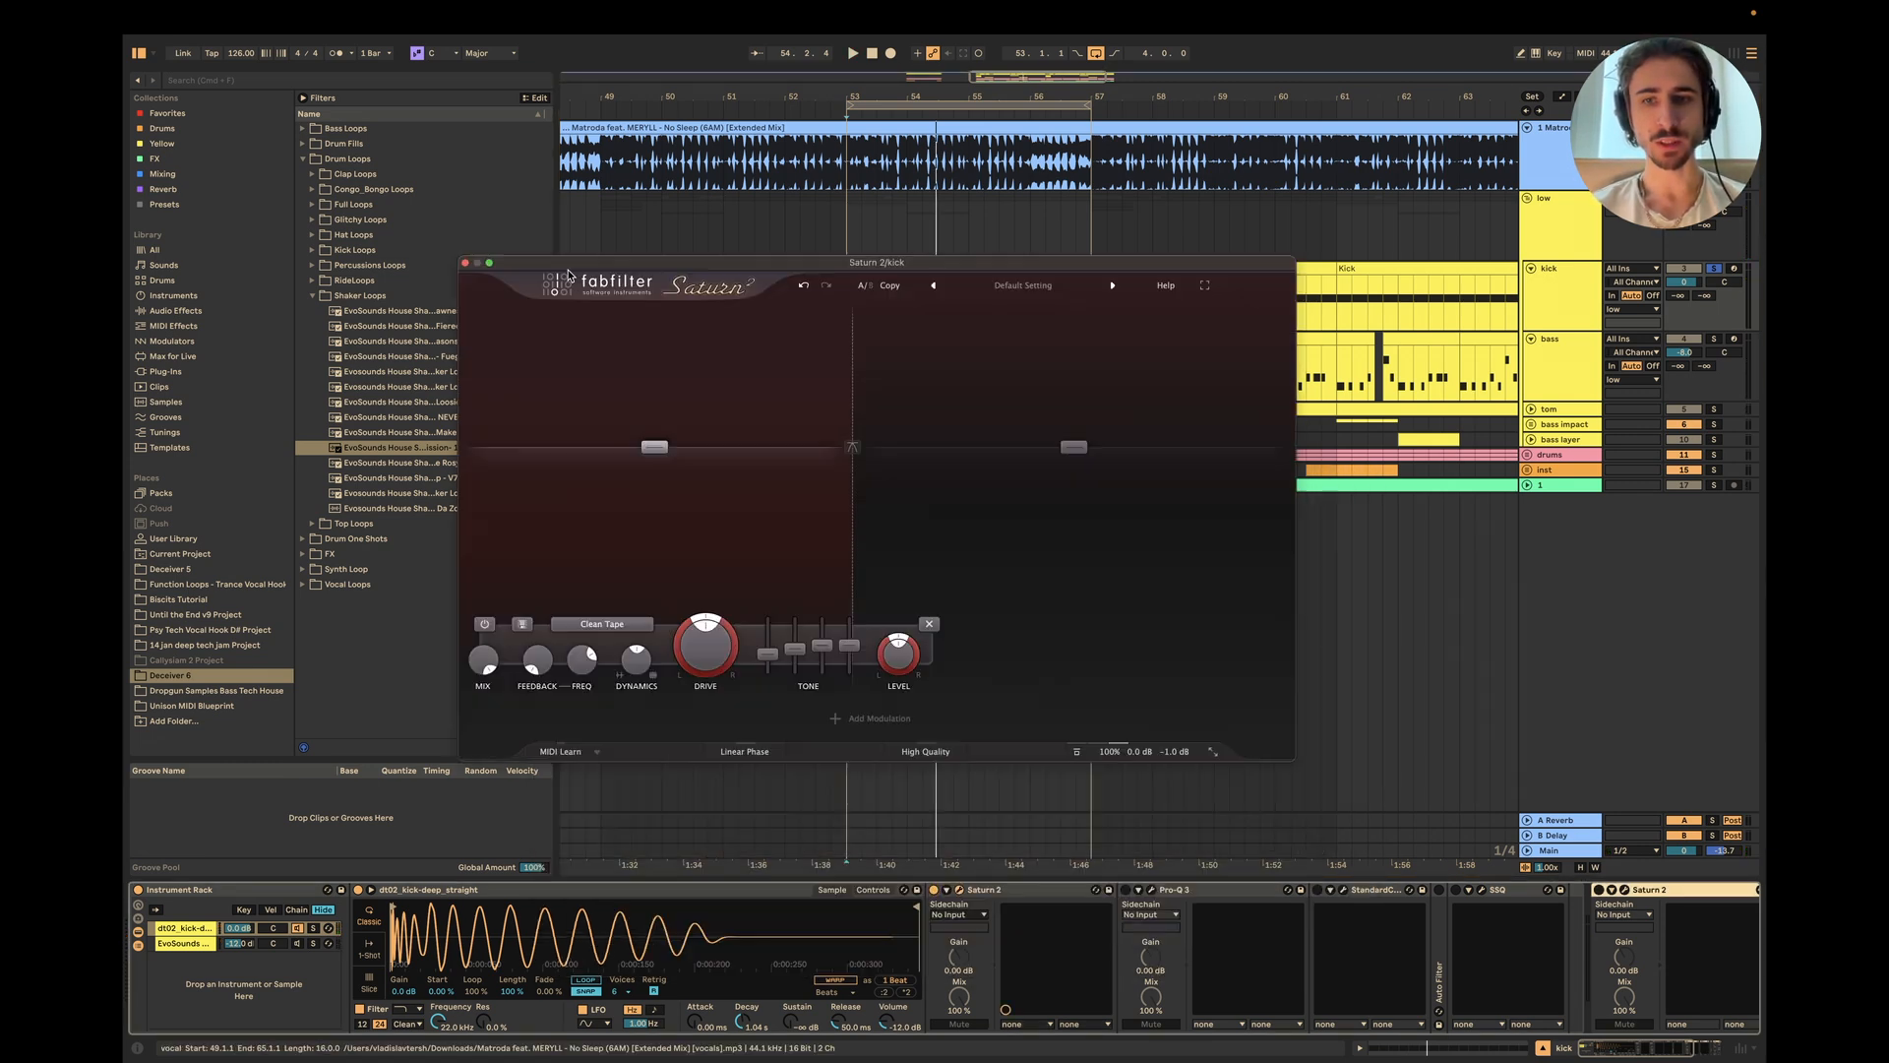
{"action": "left_click", "coordinate": [1151, 890]}
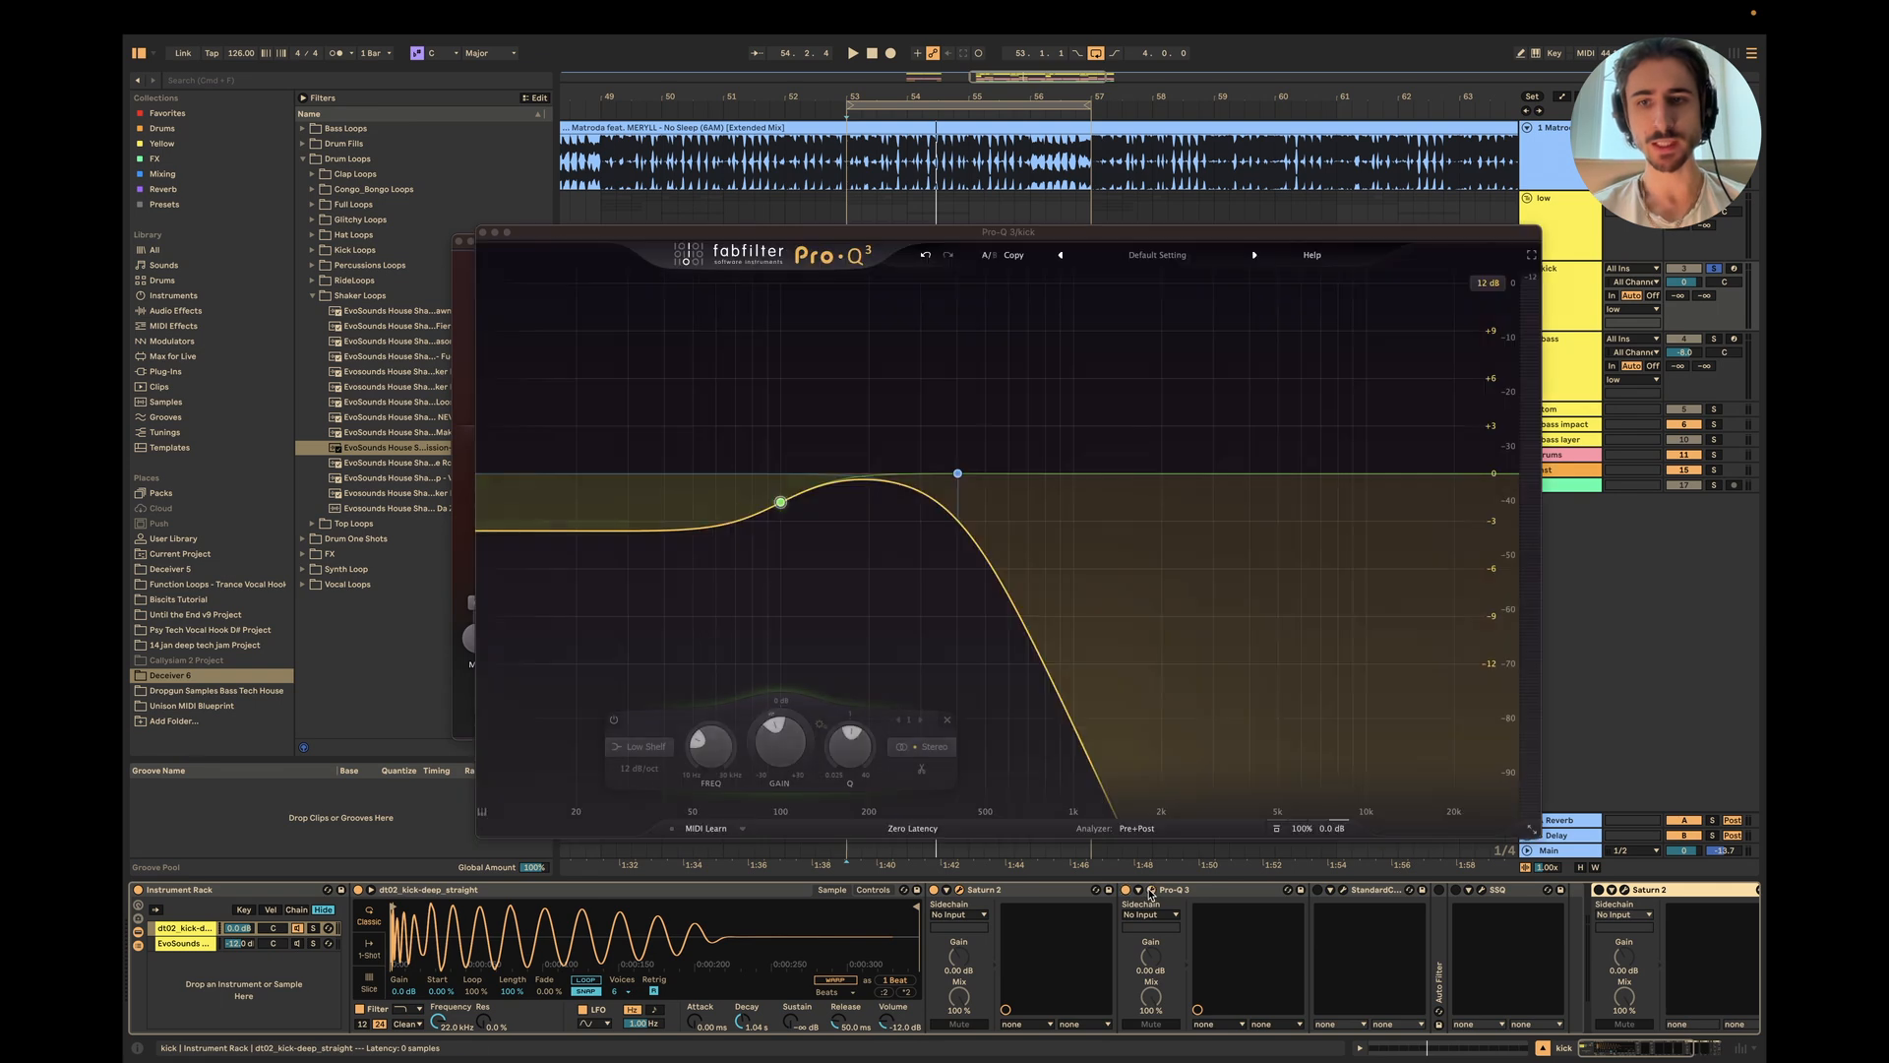
{"action": "left_click", "coordinate": [1346, 891]}
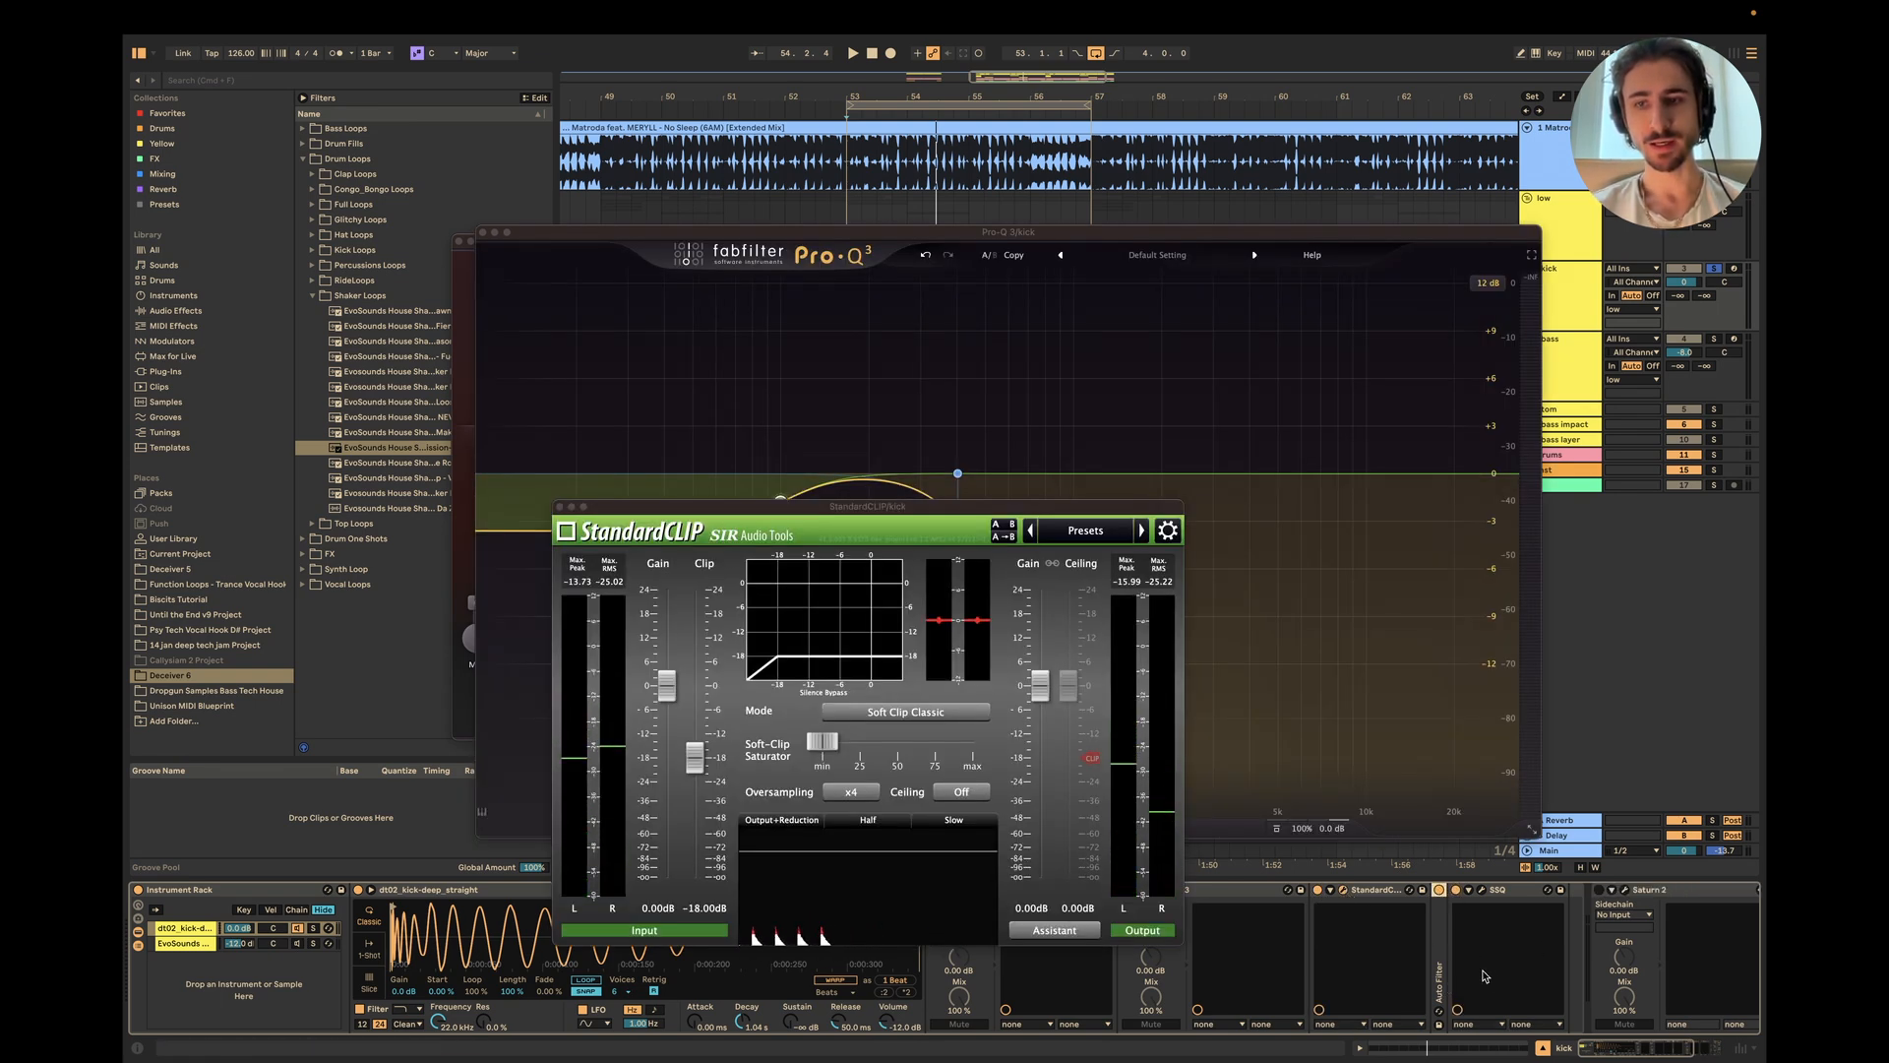
Step: Reactivate the kick's Auto Filter and the SSQ following it, and open the SSQ window
{"action": "left_click", "coordinate": [1439, 893]}
{"action": "scroll", "coordinate": [1260, 925], "scroll_direction": "right", "scroll_amount": 5}
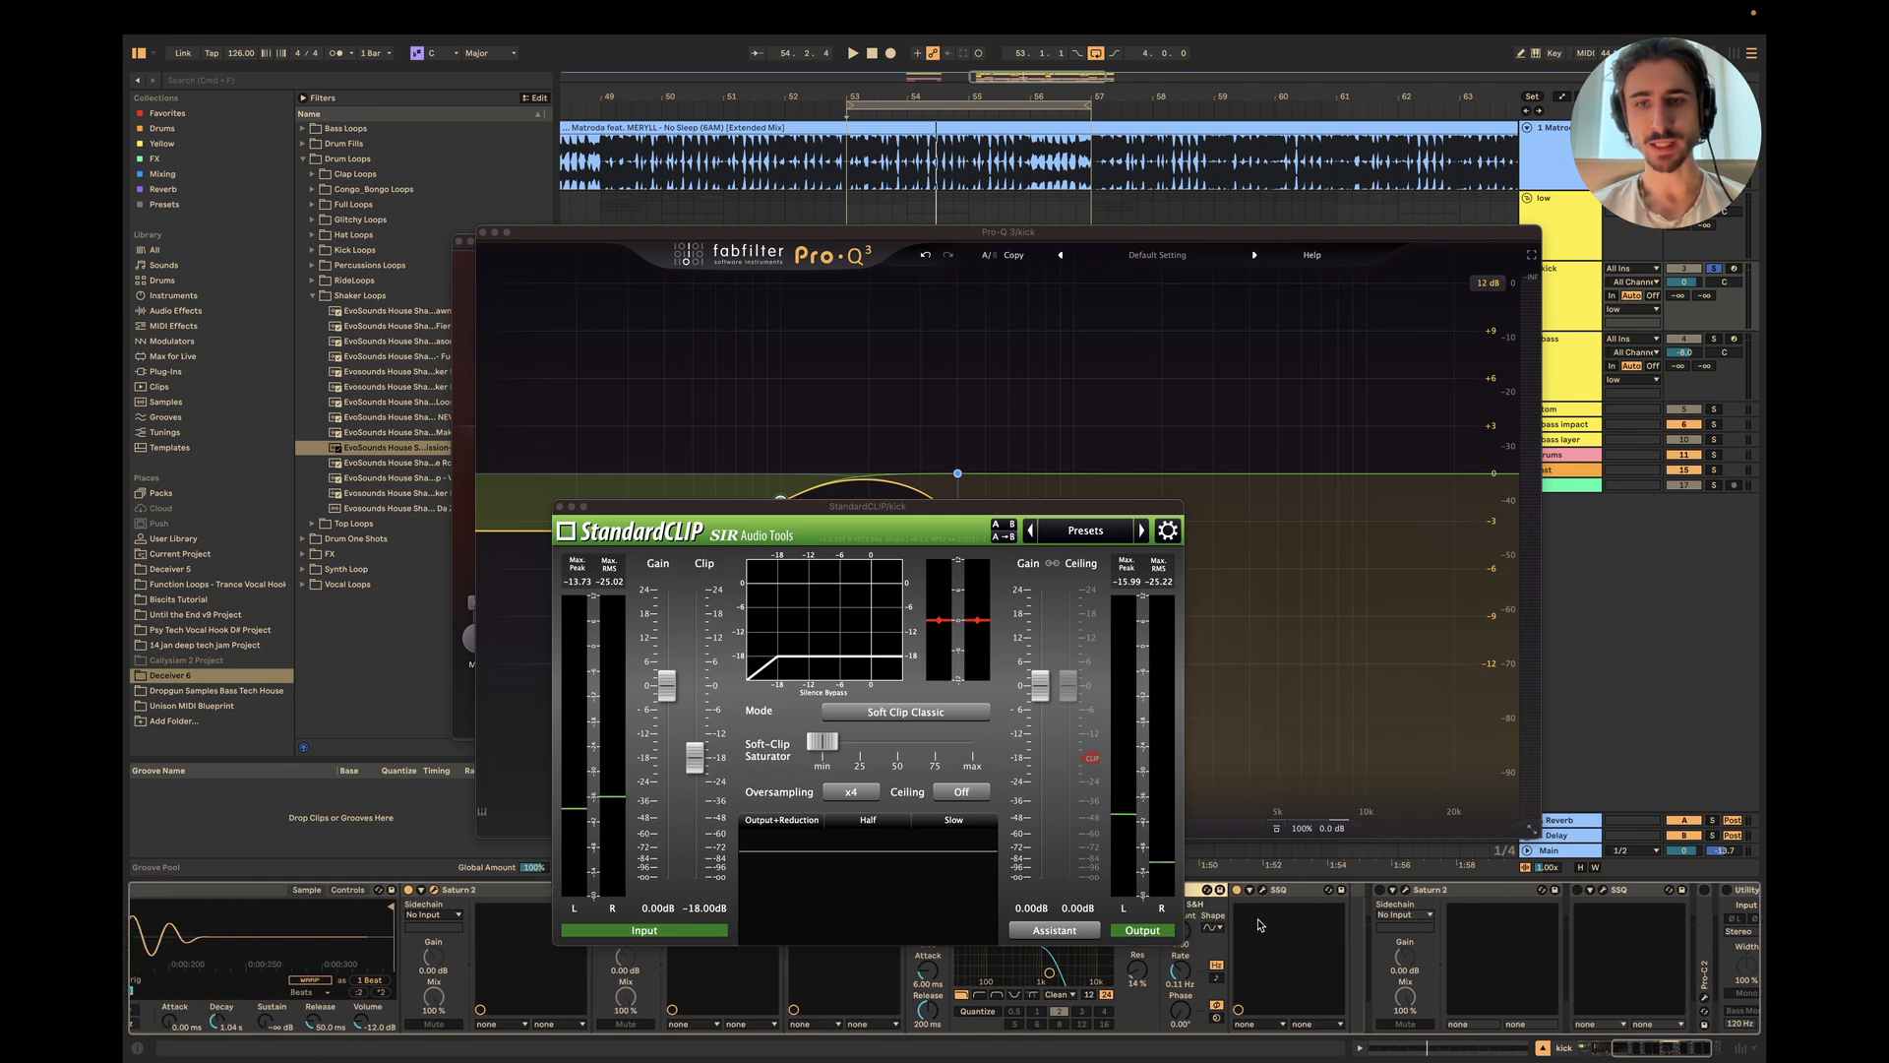
{"action": "left_click", "coordinate": [1264, 890]}
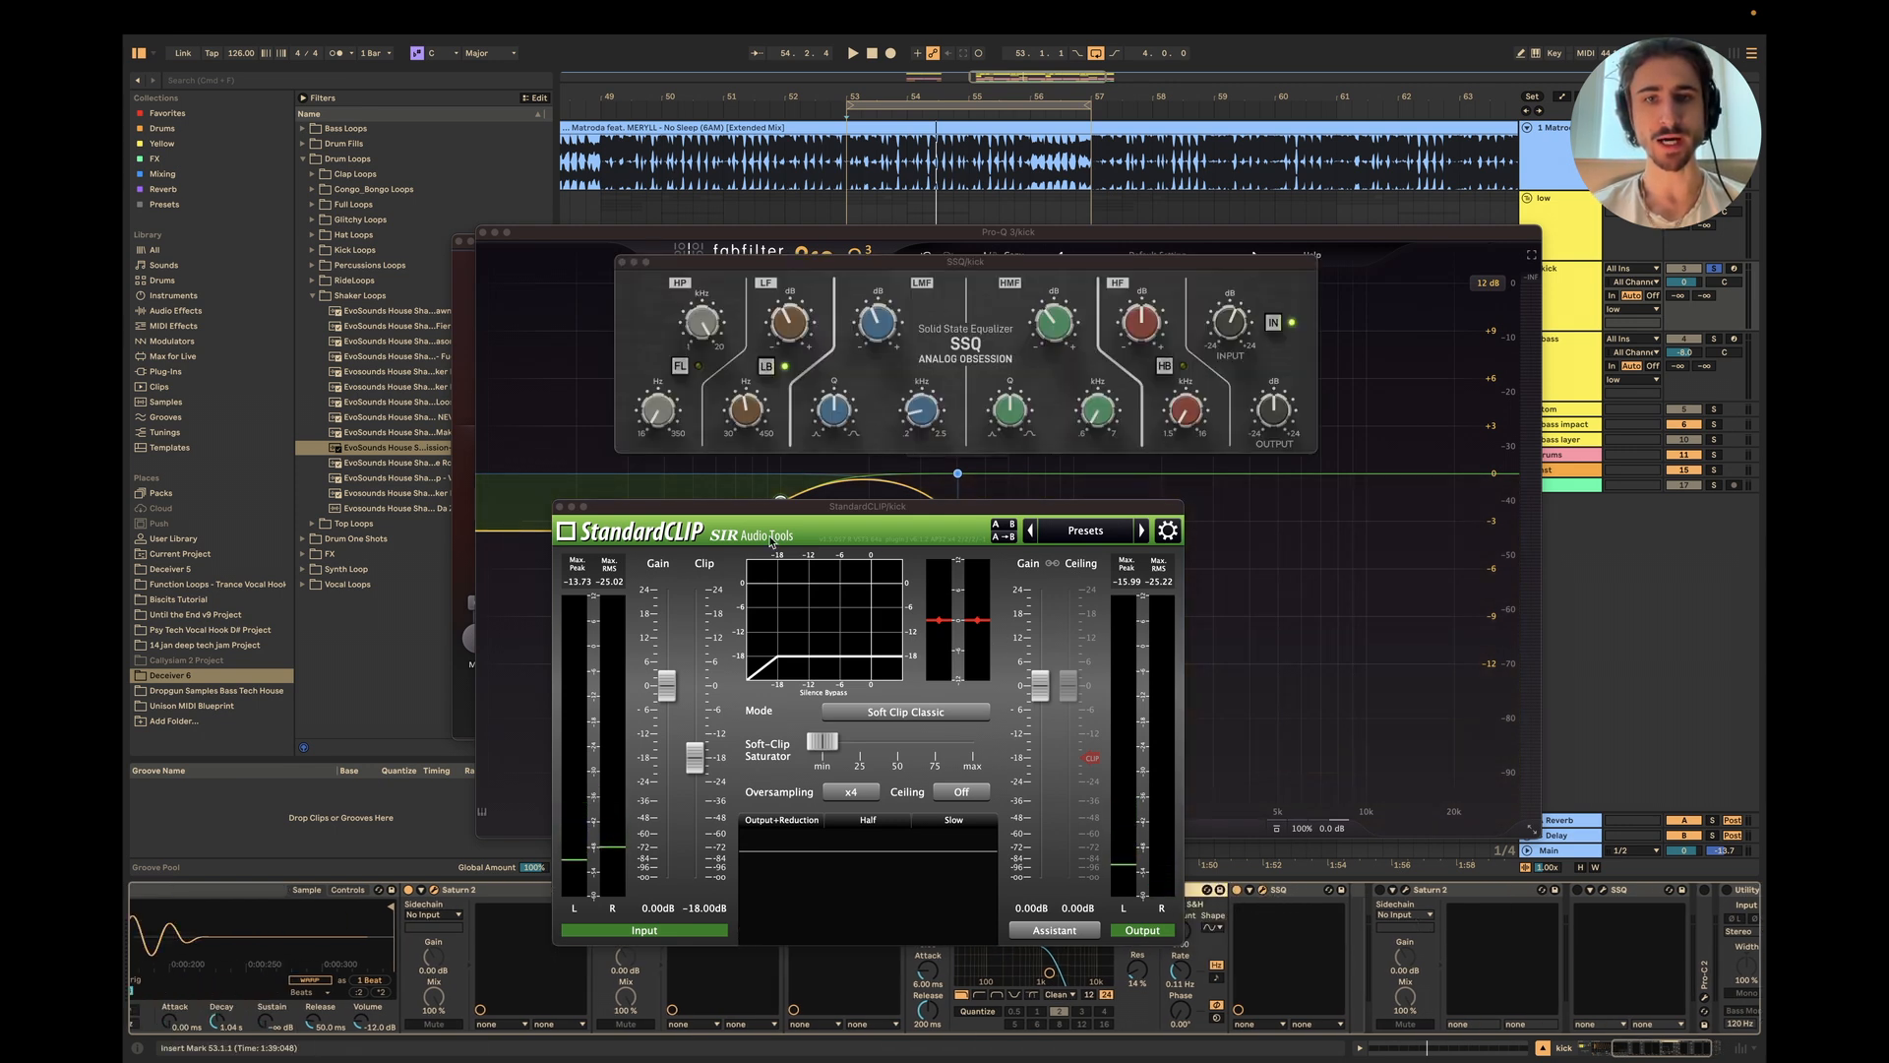
Step: Play the soloed kick and close the SSQ, Pro-Q 3 and StandardCLIP windows, leaving Saturn 2 open
{"action": "key", "text": "space"}
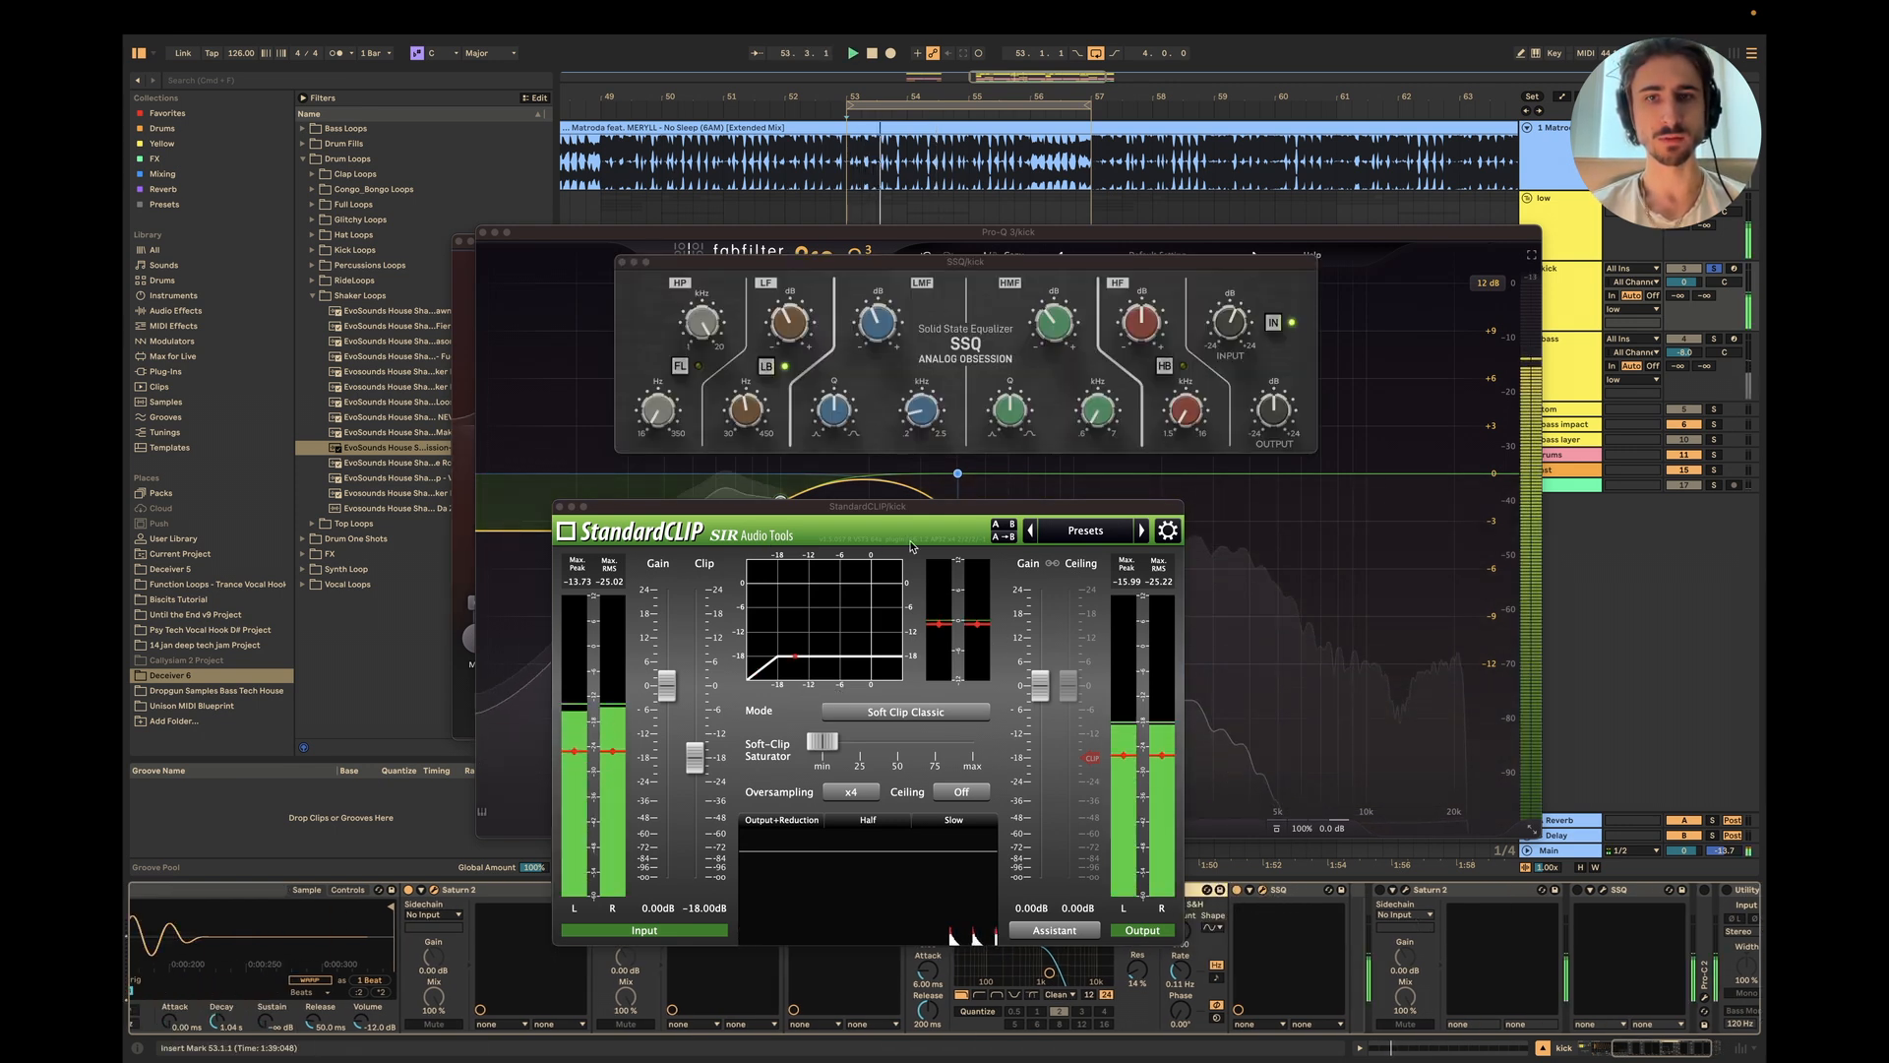
{"action": "left_click", "coordinate": [622, 262]}
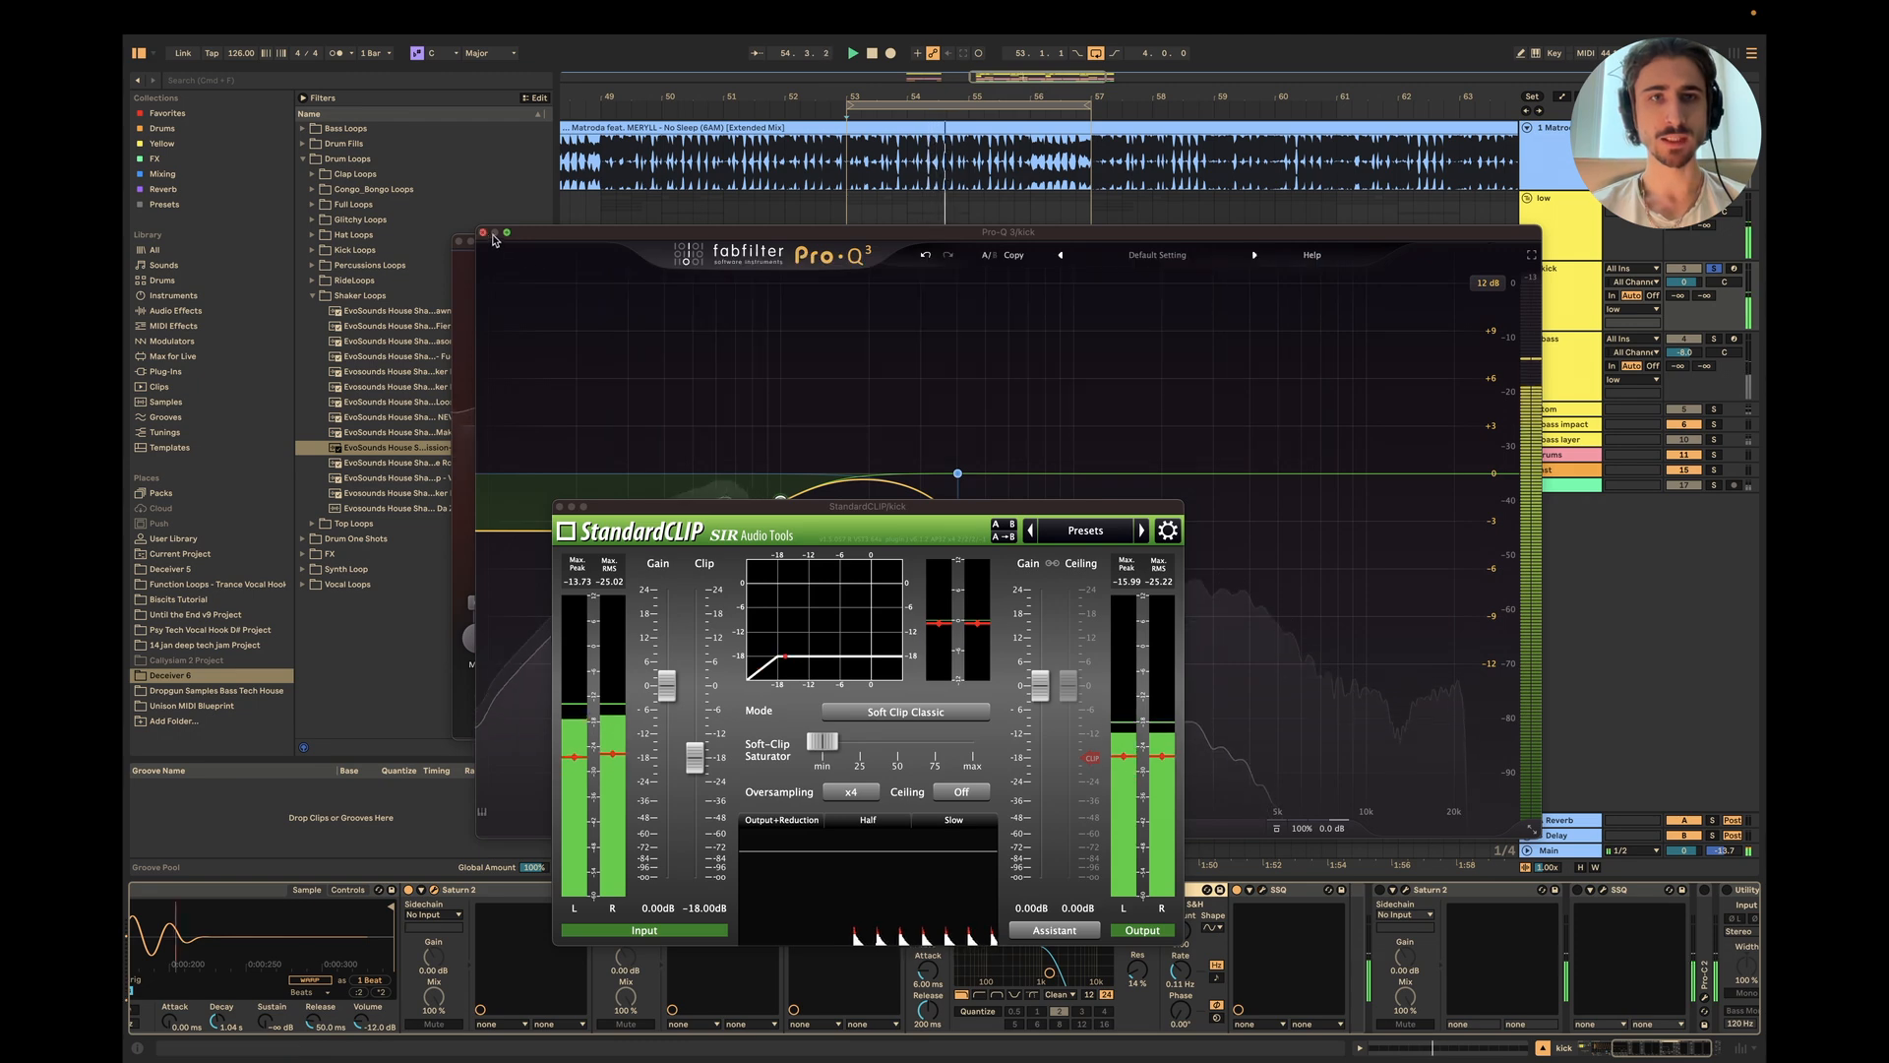
{"action": "left_click", "coordinate": [483, 234]}
{"action": "left_click", "coordinate": [558, 506]}
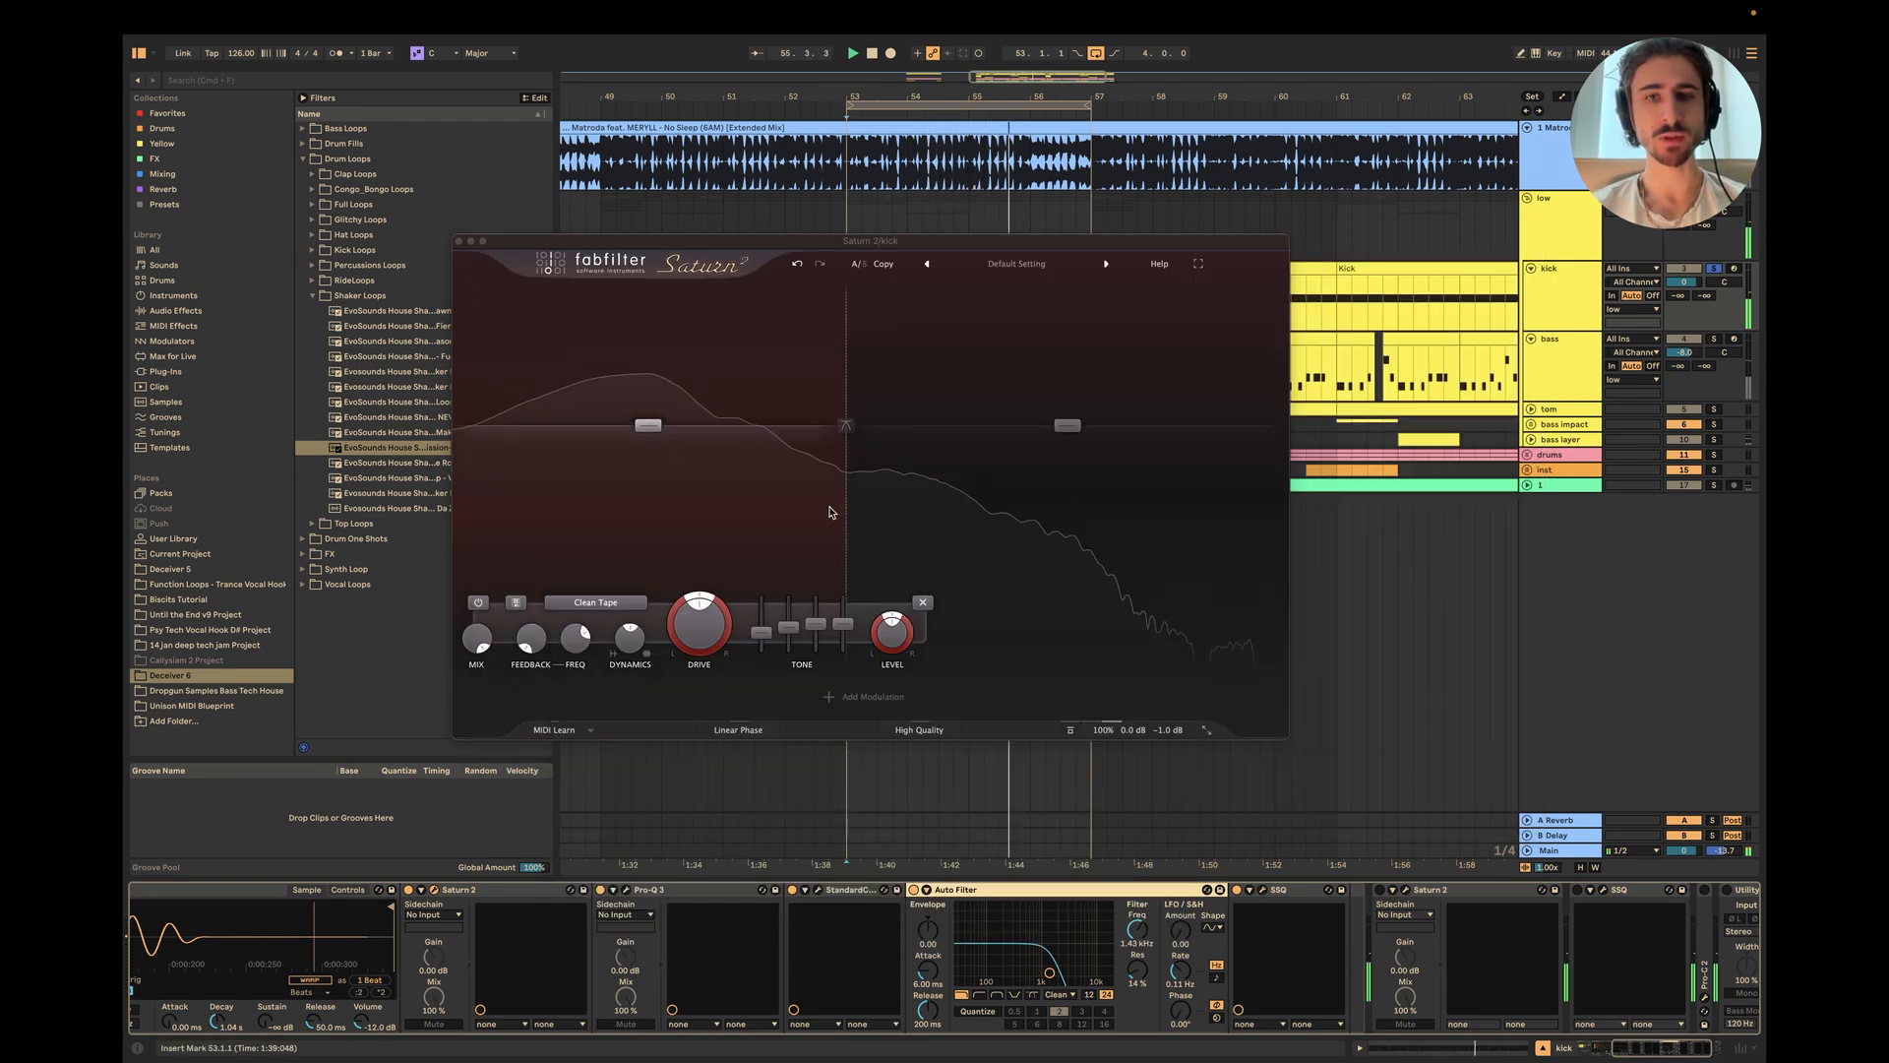
{"action": "scroll", "coordinate": [587, 962], "scroll_direction": "left", "scroll_amount": 1}
{"action": "key", "text": "space"}
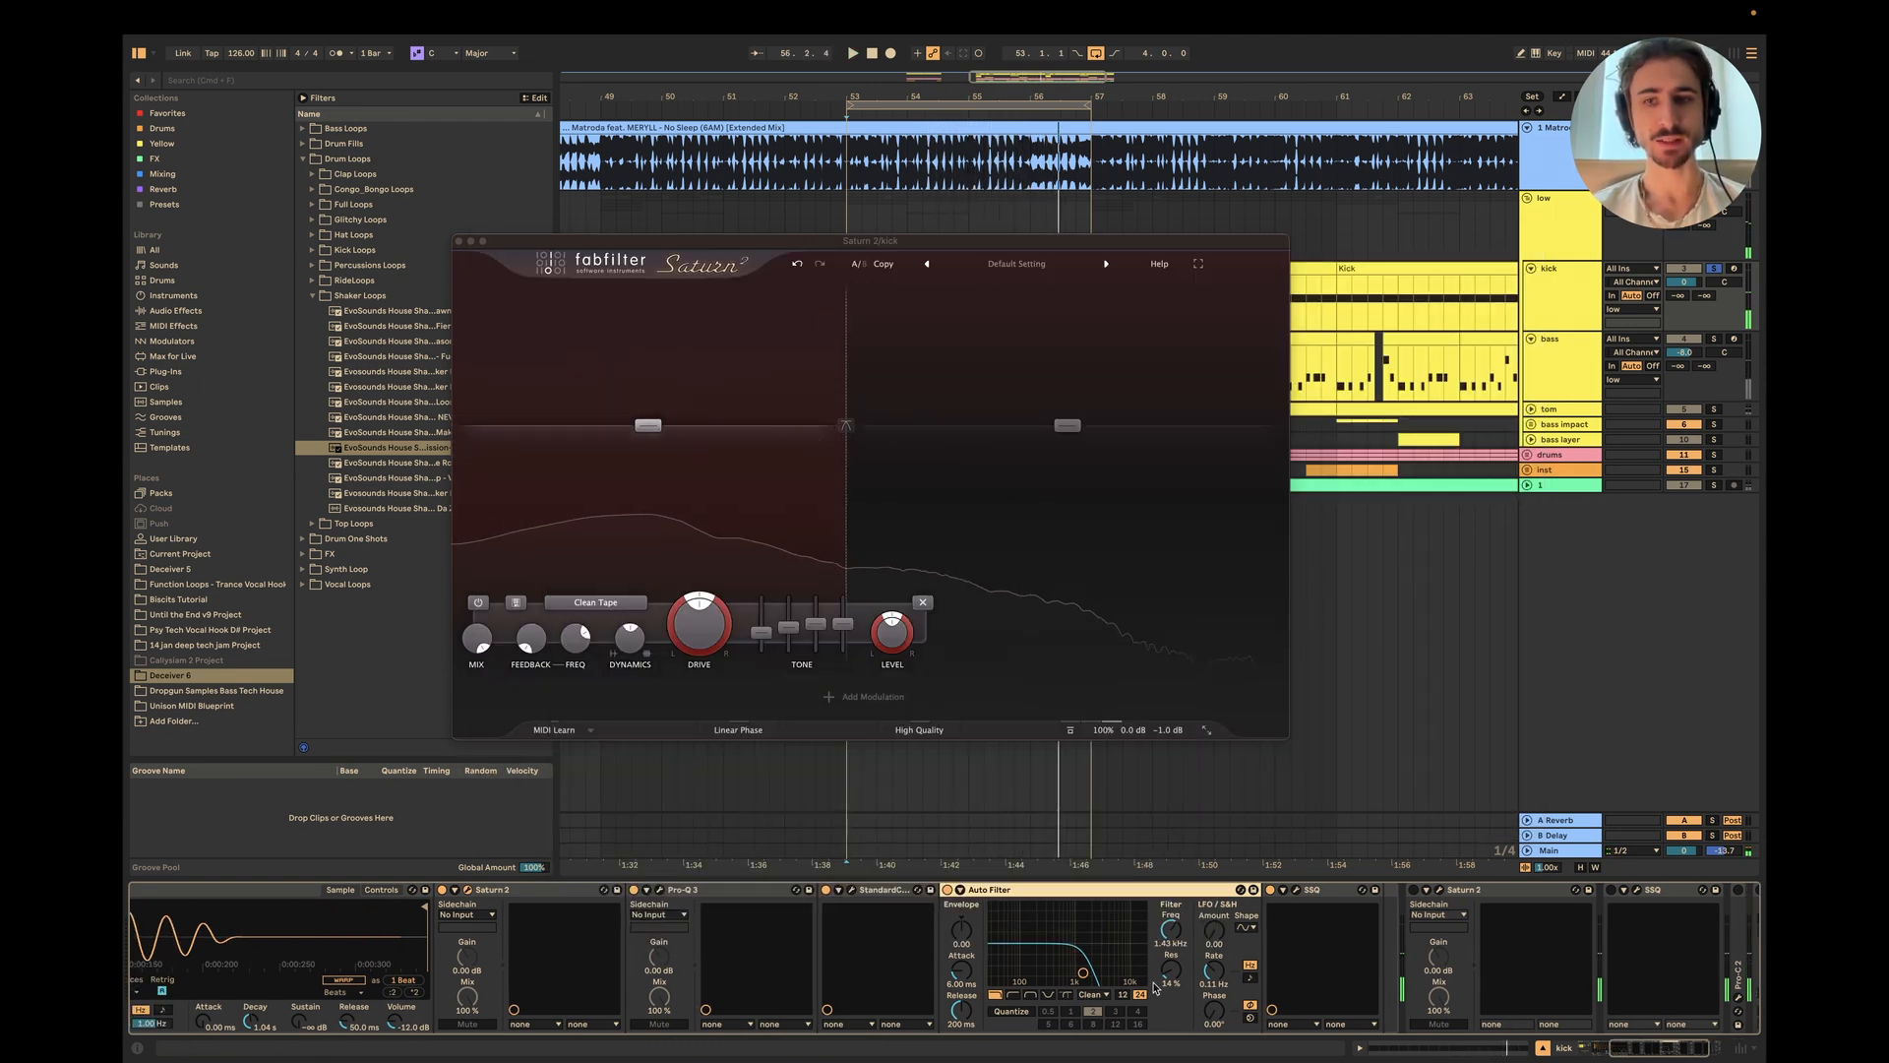
Step: Play the soloed kick again with Saturn 2, Pro-Q 3, StandardCLIP, Auto Filter and SSQ active
{"action": "scroll", "coordinate": [1053, 972], "scroll_direction": "right", "scroll_amount": 2}
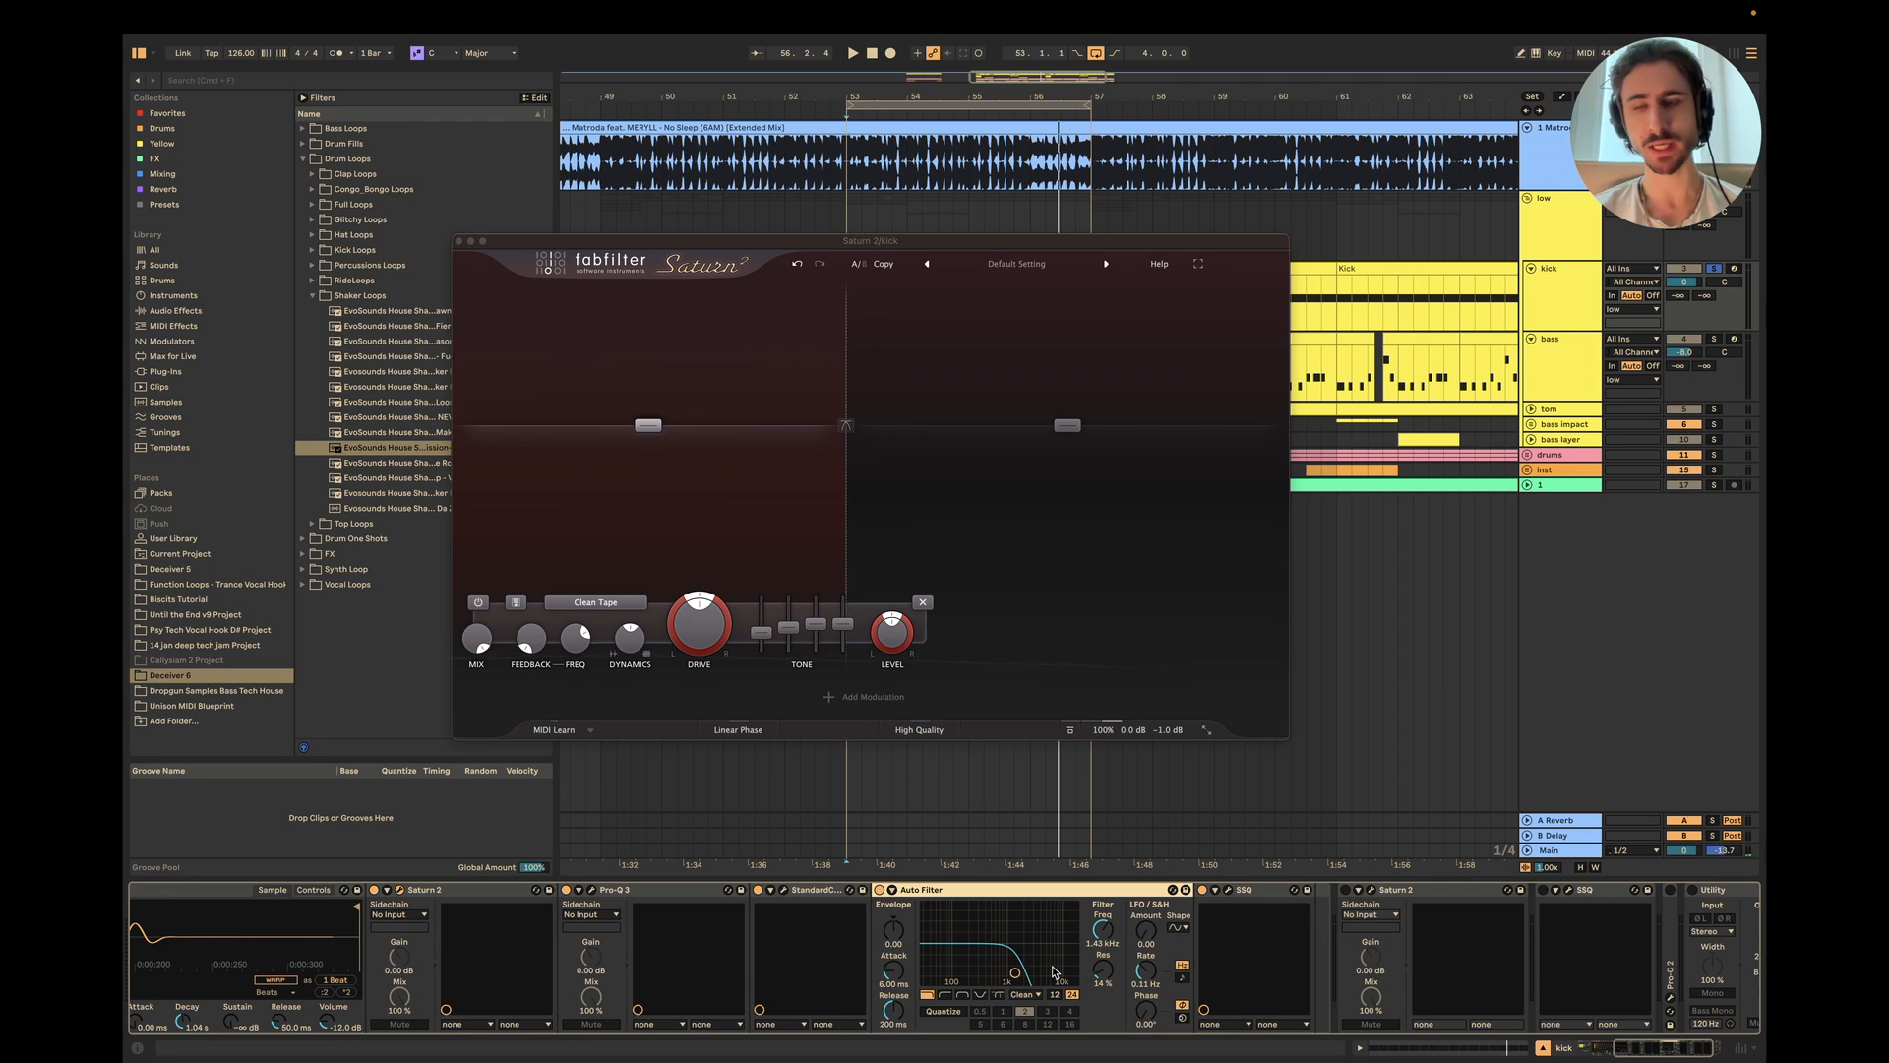
{"action": "scroll", "coordinate": [1053, 972], "scroll_direction": "right", "scroll_amount": 1}
{"action": "key", "text": "space"}
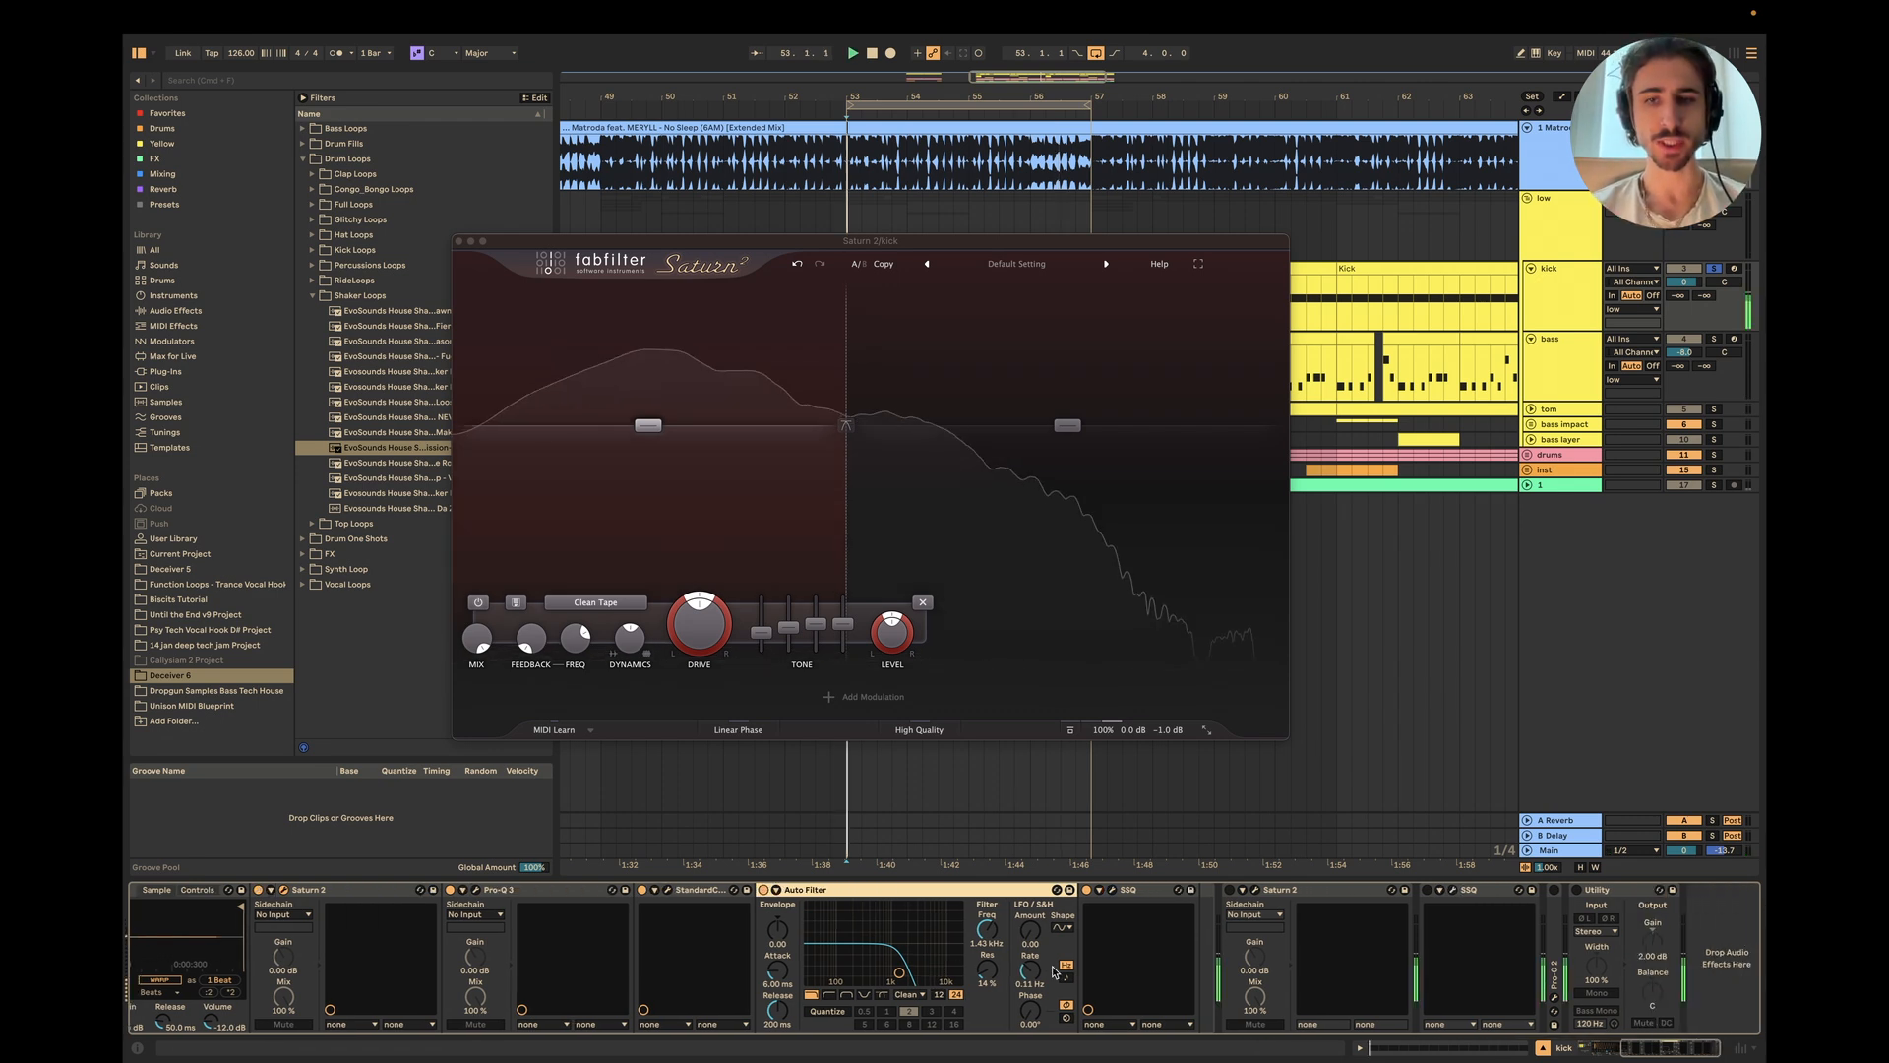
{"action": "key", "text": "space"}
Step: Bypass Pro-Q 3, StandardCLIP, Auto Filter and the first SSQ on the kick, and play it for comparison
{"action": "left_click", "coordinate": [627, 889]}
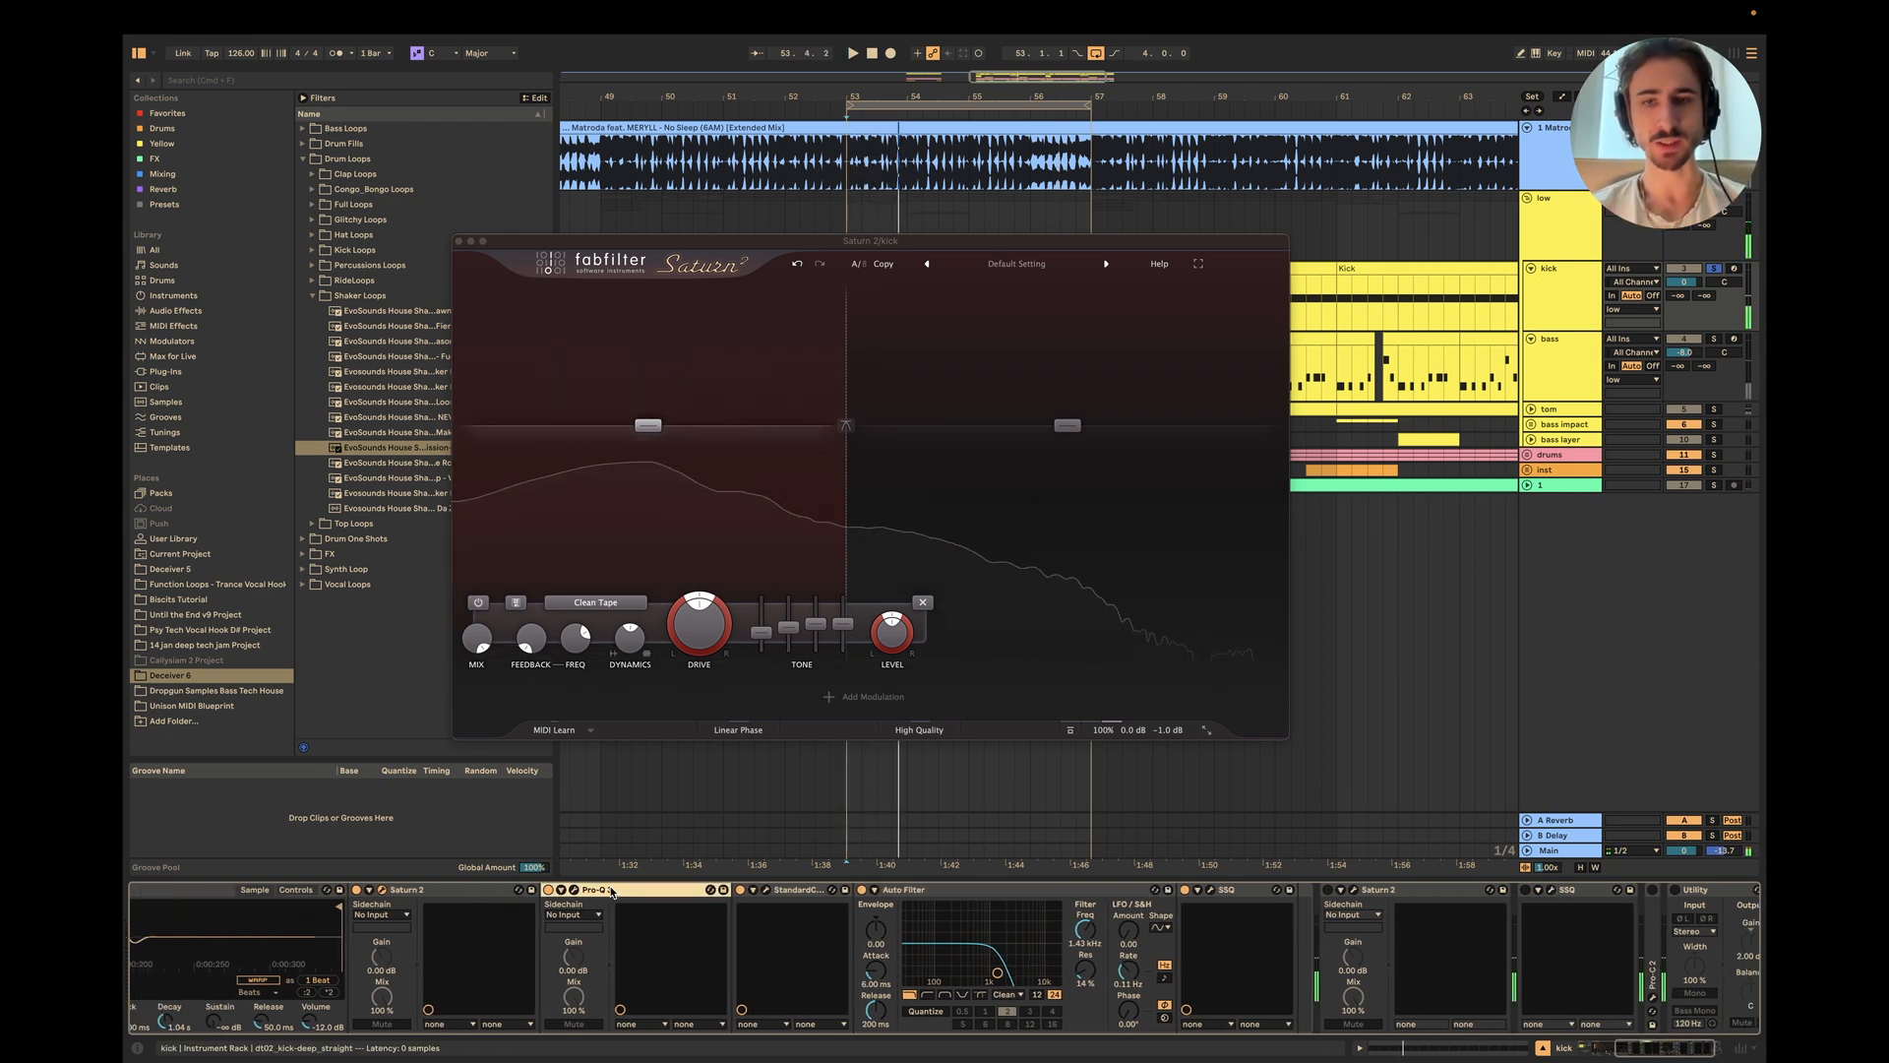
{"action": "left_click", "coordinate": [1246, 889], "text": "shift"}
{"action": "key", "text": "0"}
{"action": "key", "text": "space"}
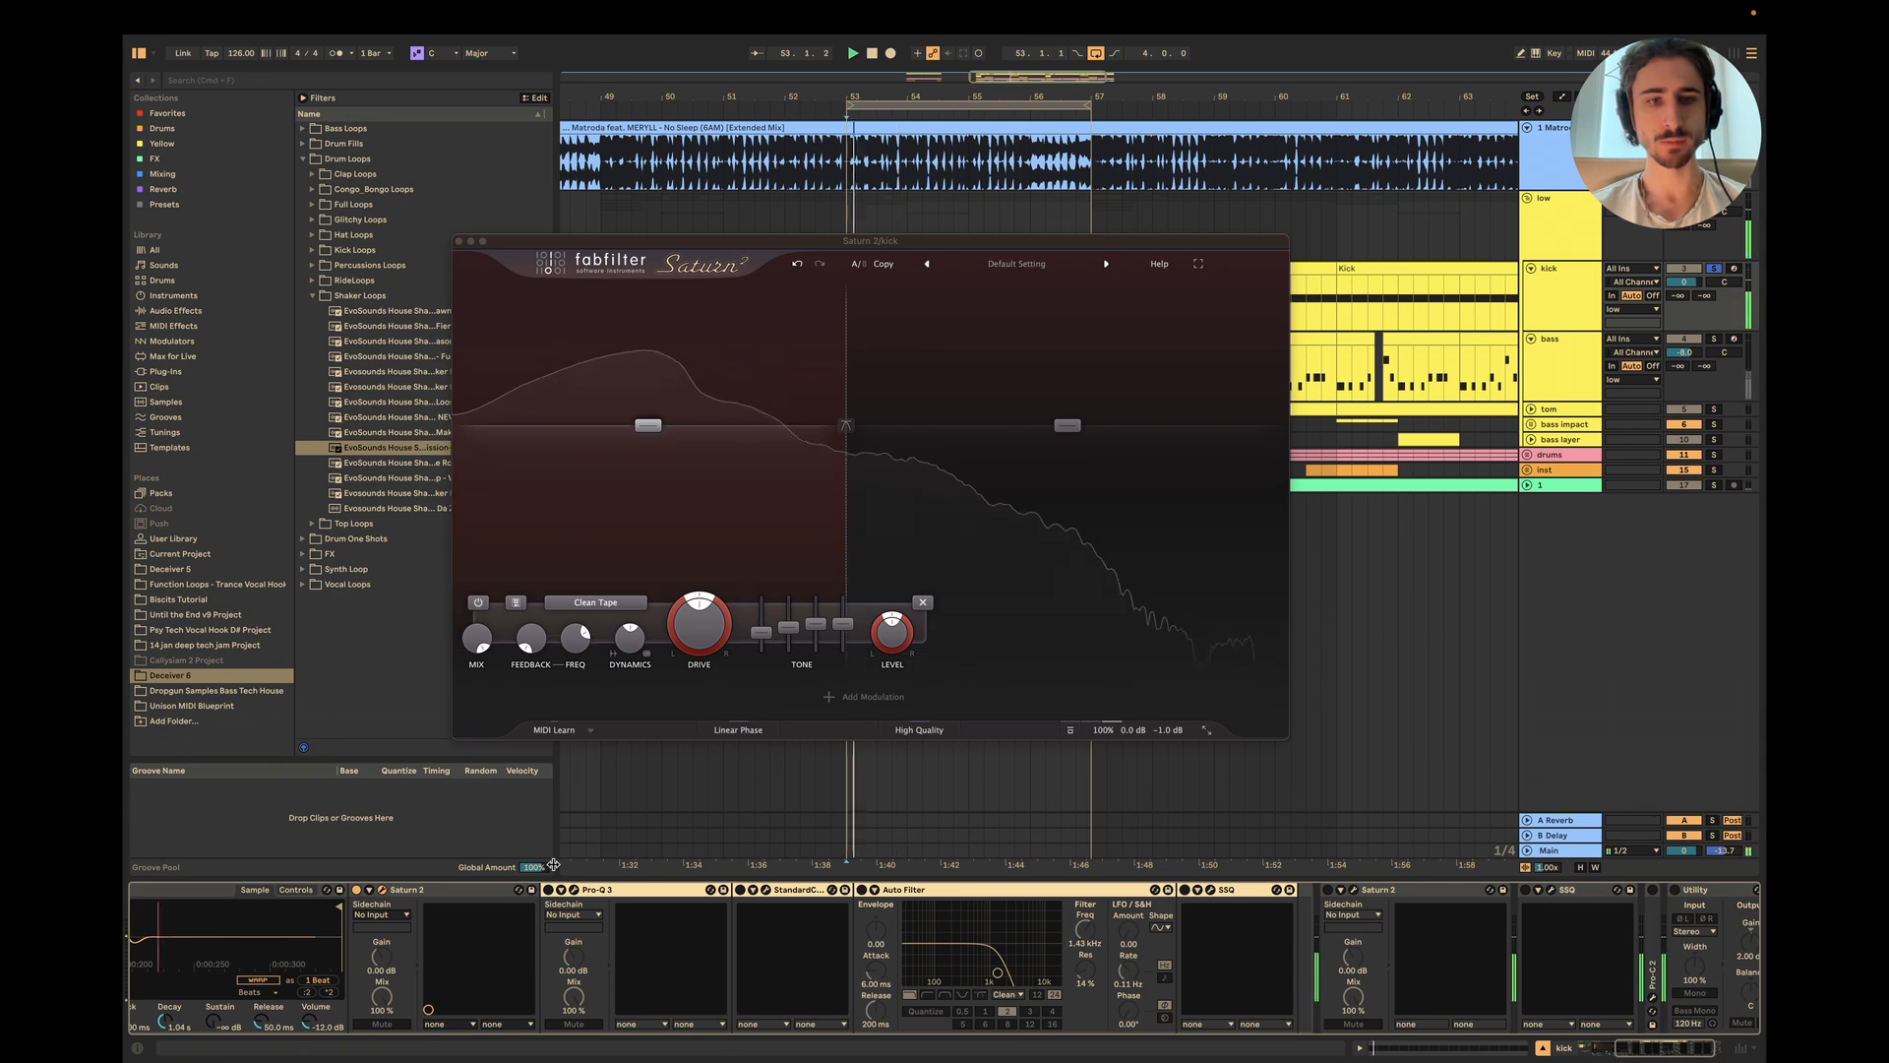
Step: Reactivate the kick's devices from Pro-Q 3 through the first SSQ, stop playback and close the Saturn 2 window
{"action": "left_click", "coordinate": [793, 889]}
{"action": "scroll", "coordinate": [793, 898], "scroll_direction": "right", "scroll_amount": 4}
{"action": "key", "text": "space"}
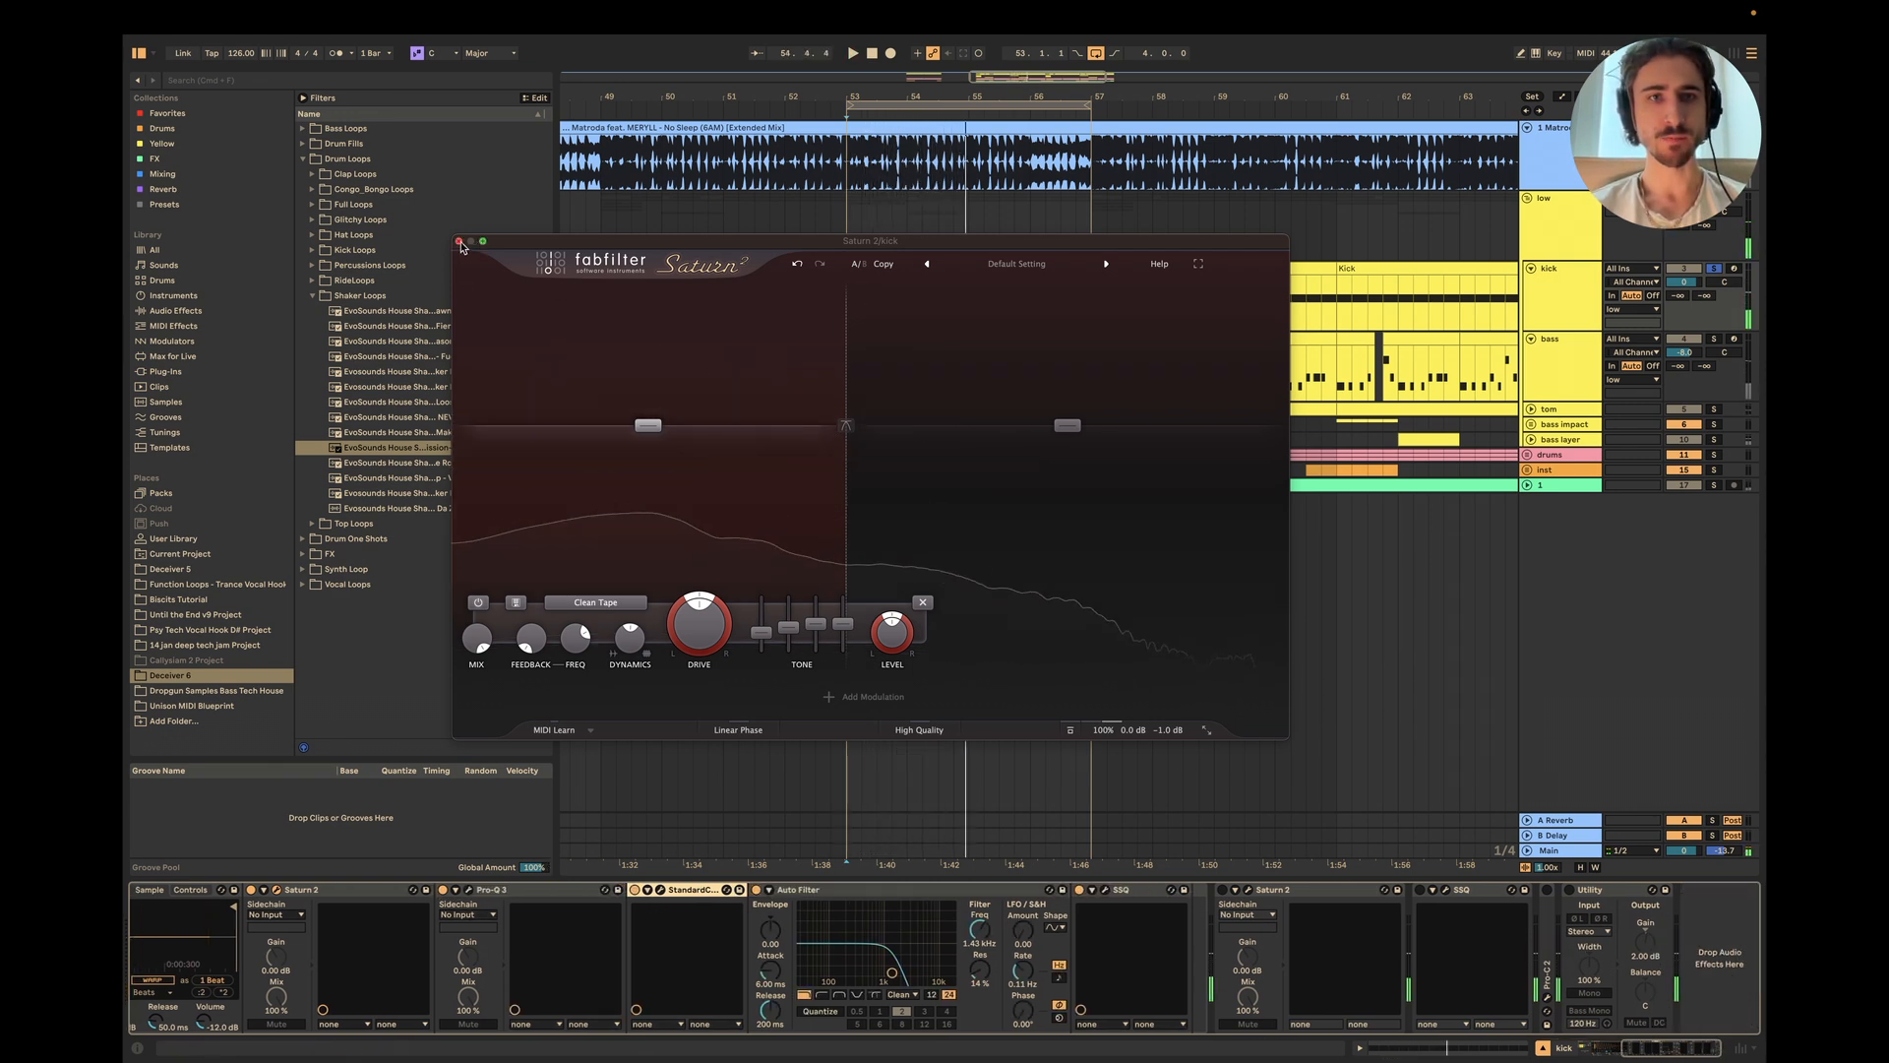
{"action": "left_click", "coordinate": [458, 241]}
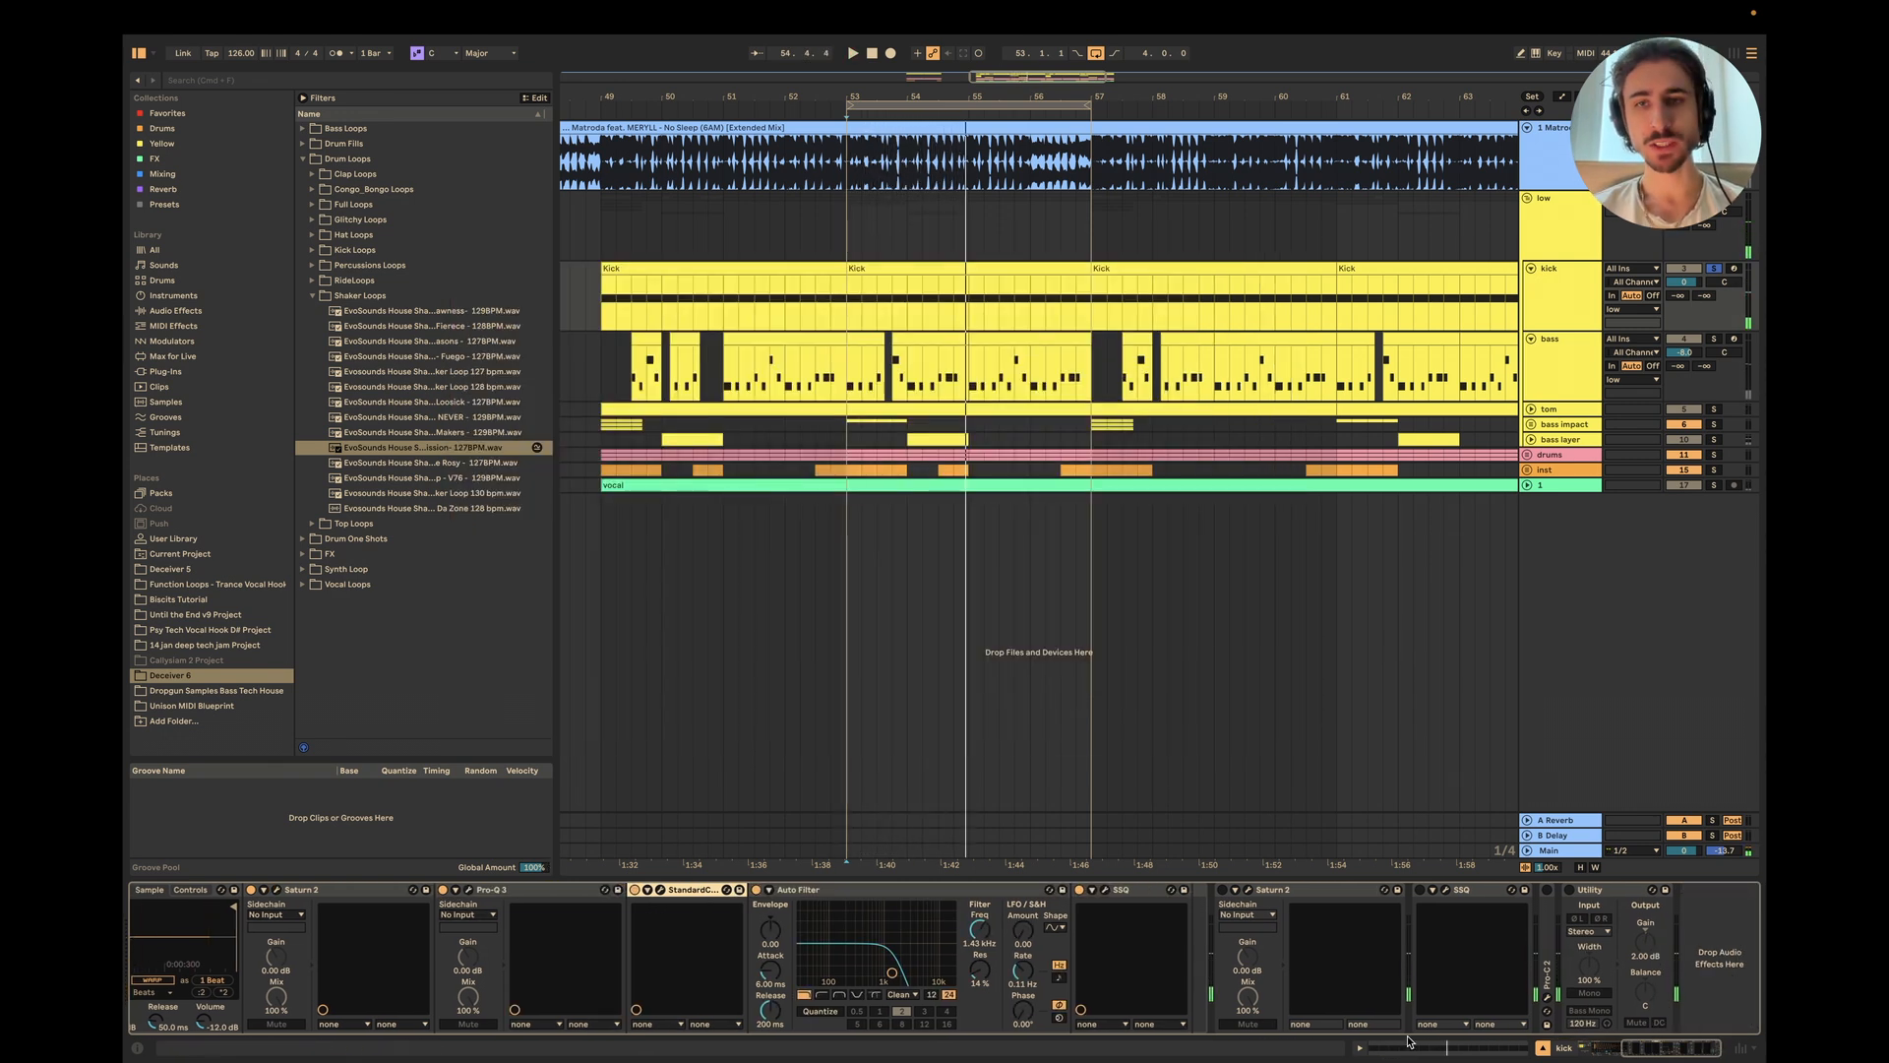
Step: Play the soloed kick and adjust the band drive in its second Saturn 2
{"action": "left_click", "coordinate": [1248, 890]}
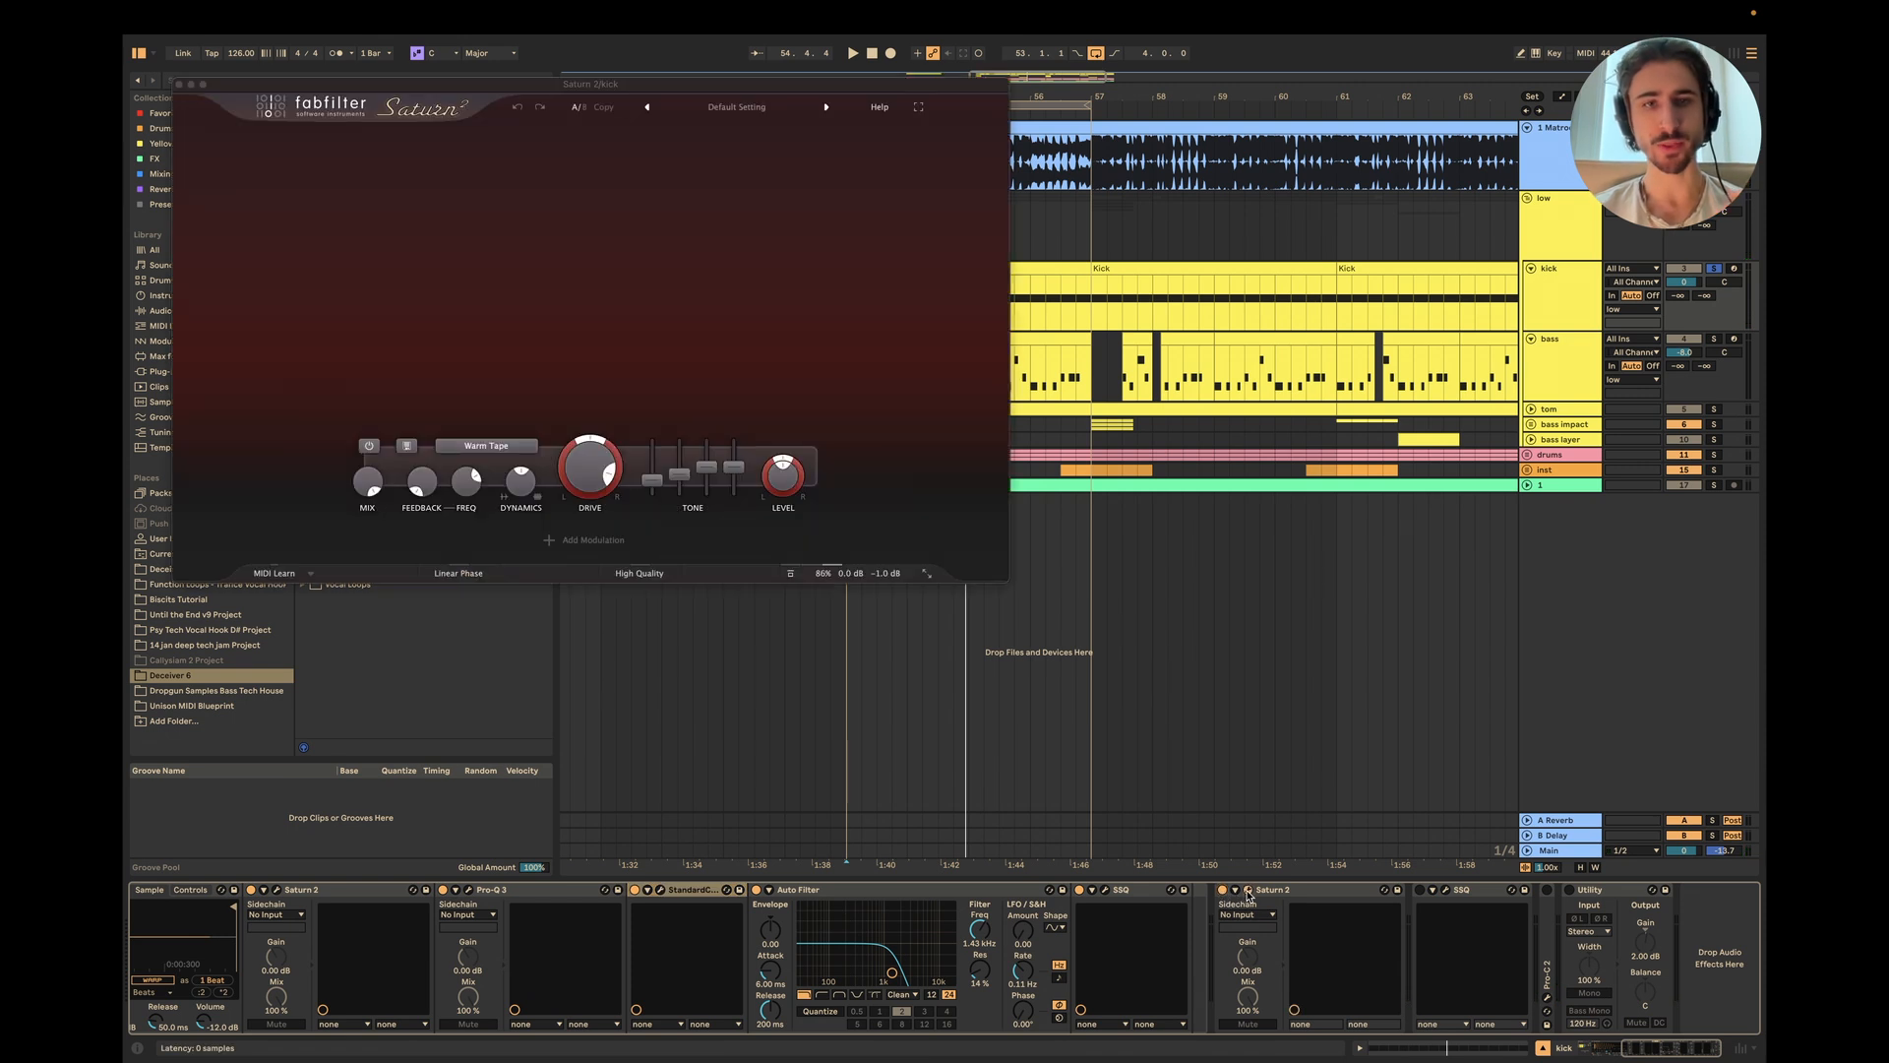
{"action": "left_click", "coordinate": [593, 482]}
{"action": "key", "text": "space"}
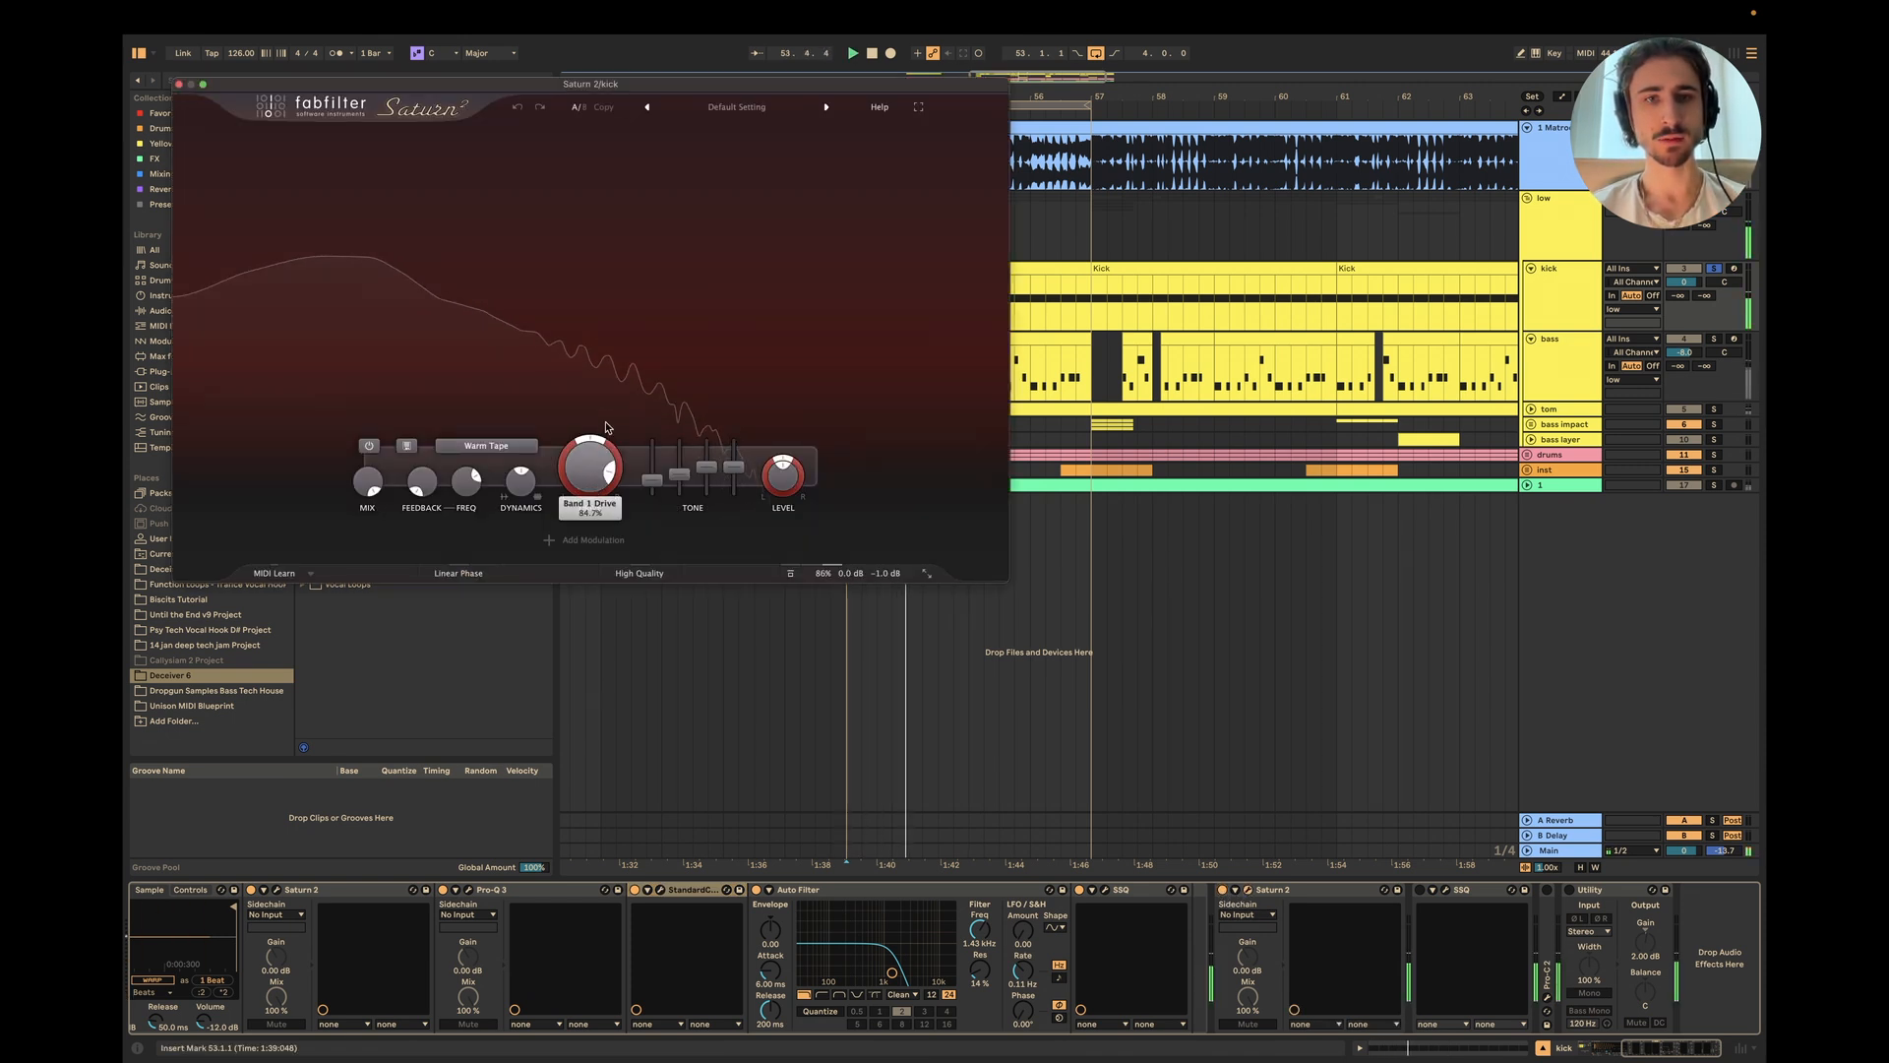
{"action": "left_click_drag", "start_coordinate": [607, 427], "coordinate": [628, 487]}
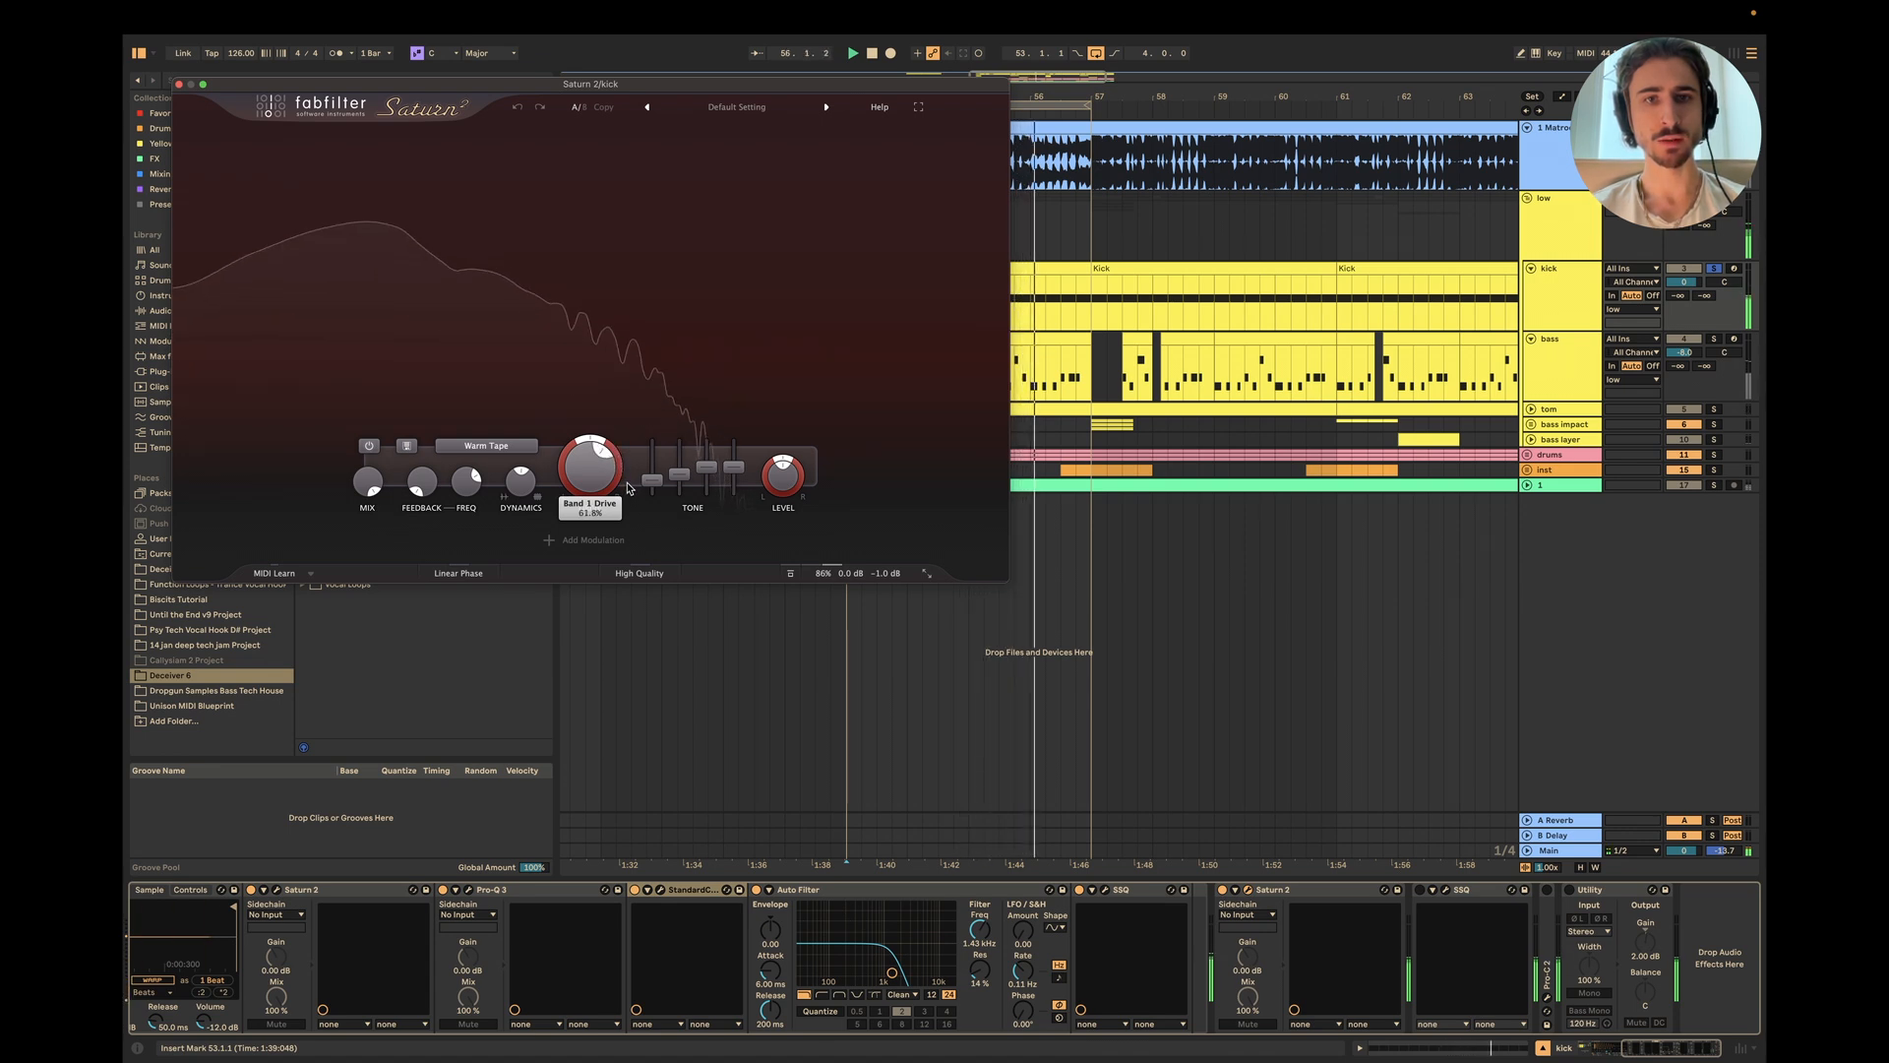
Step: Set the second Saturn 2's saturation style to Clean Tape, stop playback and close the plug-in window
{"action": "left_click", "coordinate": [486, 446]}
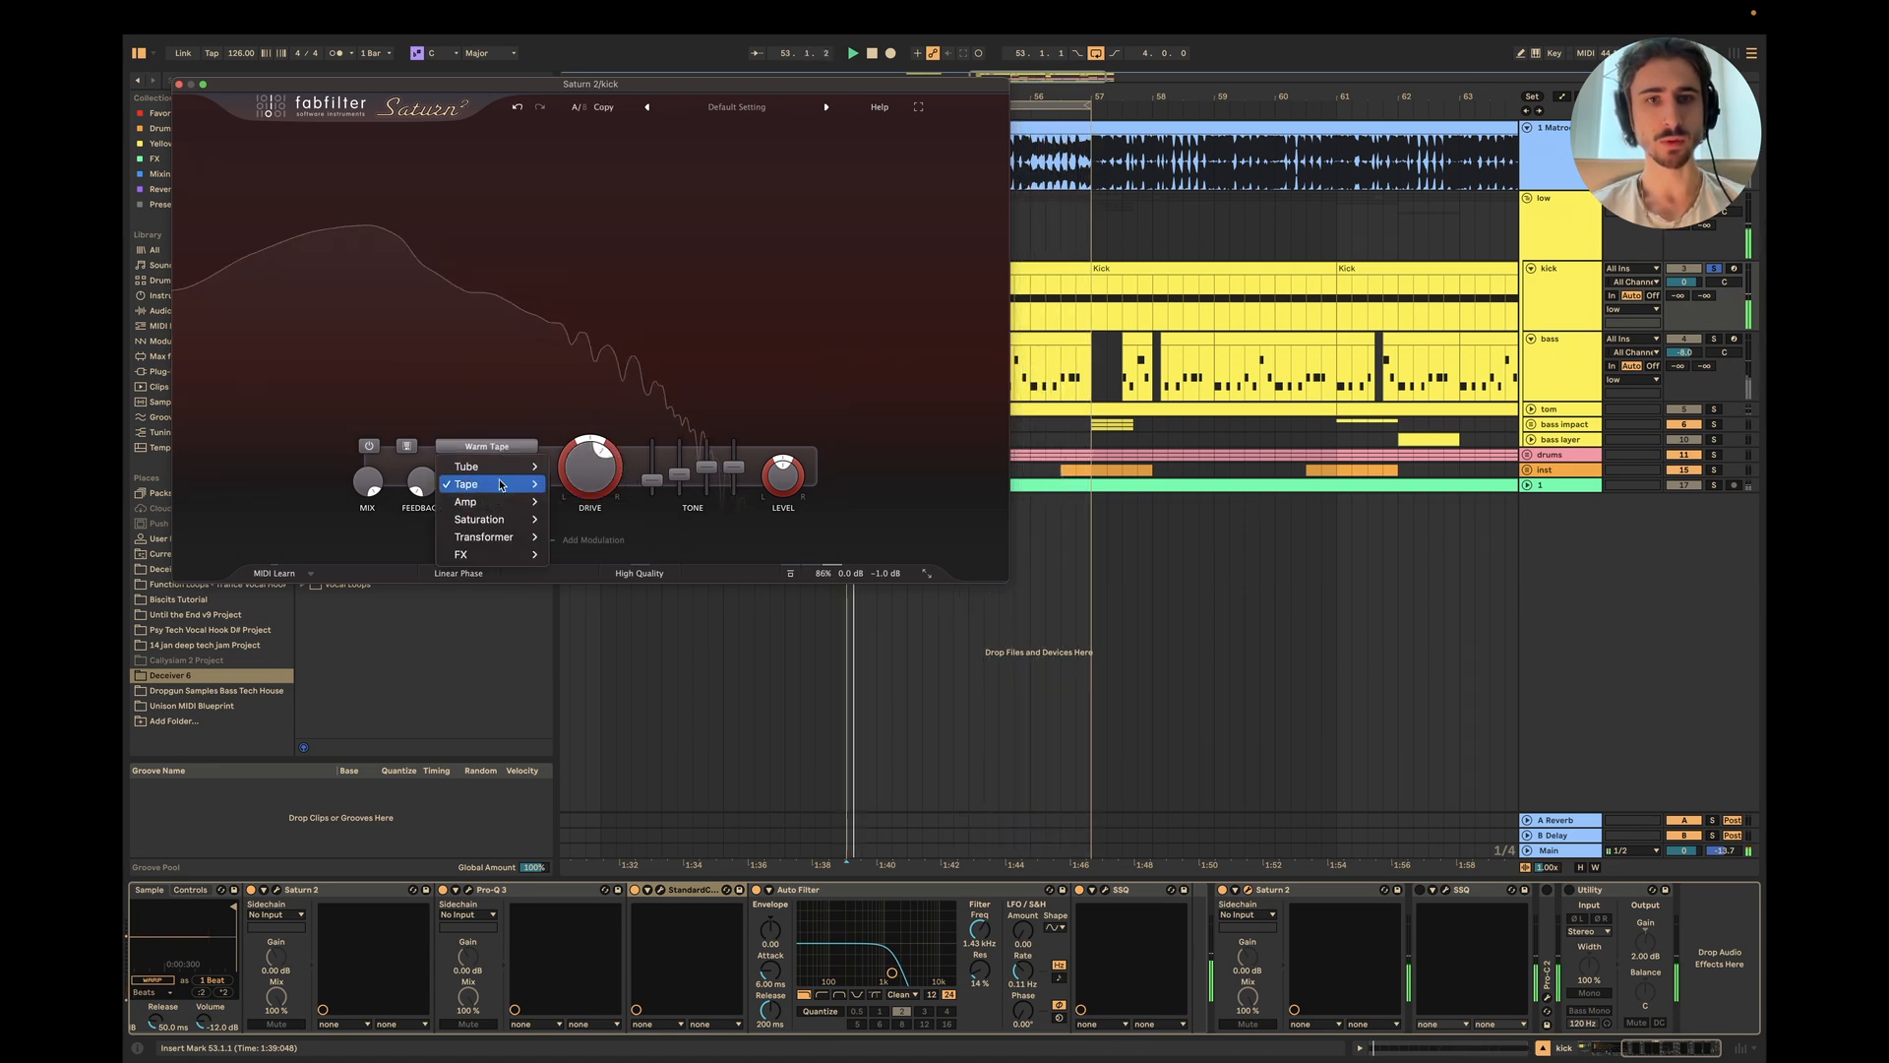
{"action": "mouse_move", "coordinate": [500, 484]}
{"action": "left_click", "coordinate": [582, 502]}
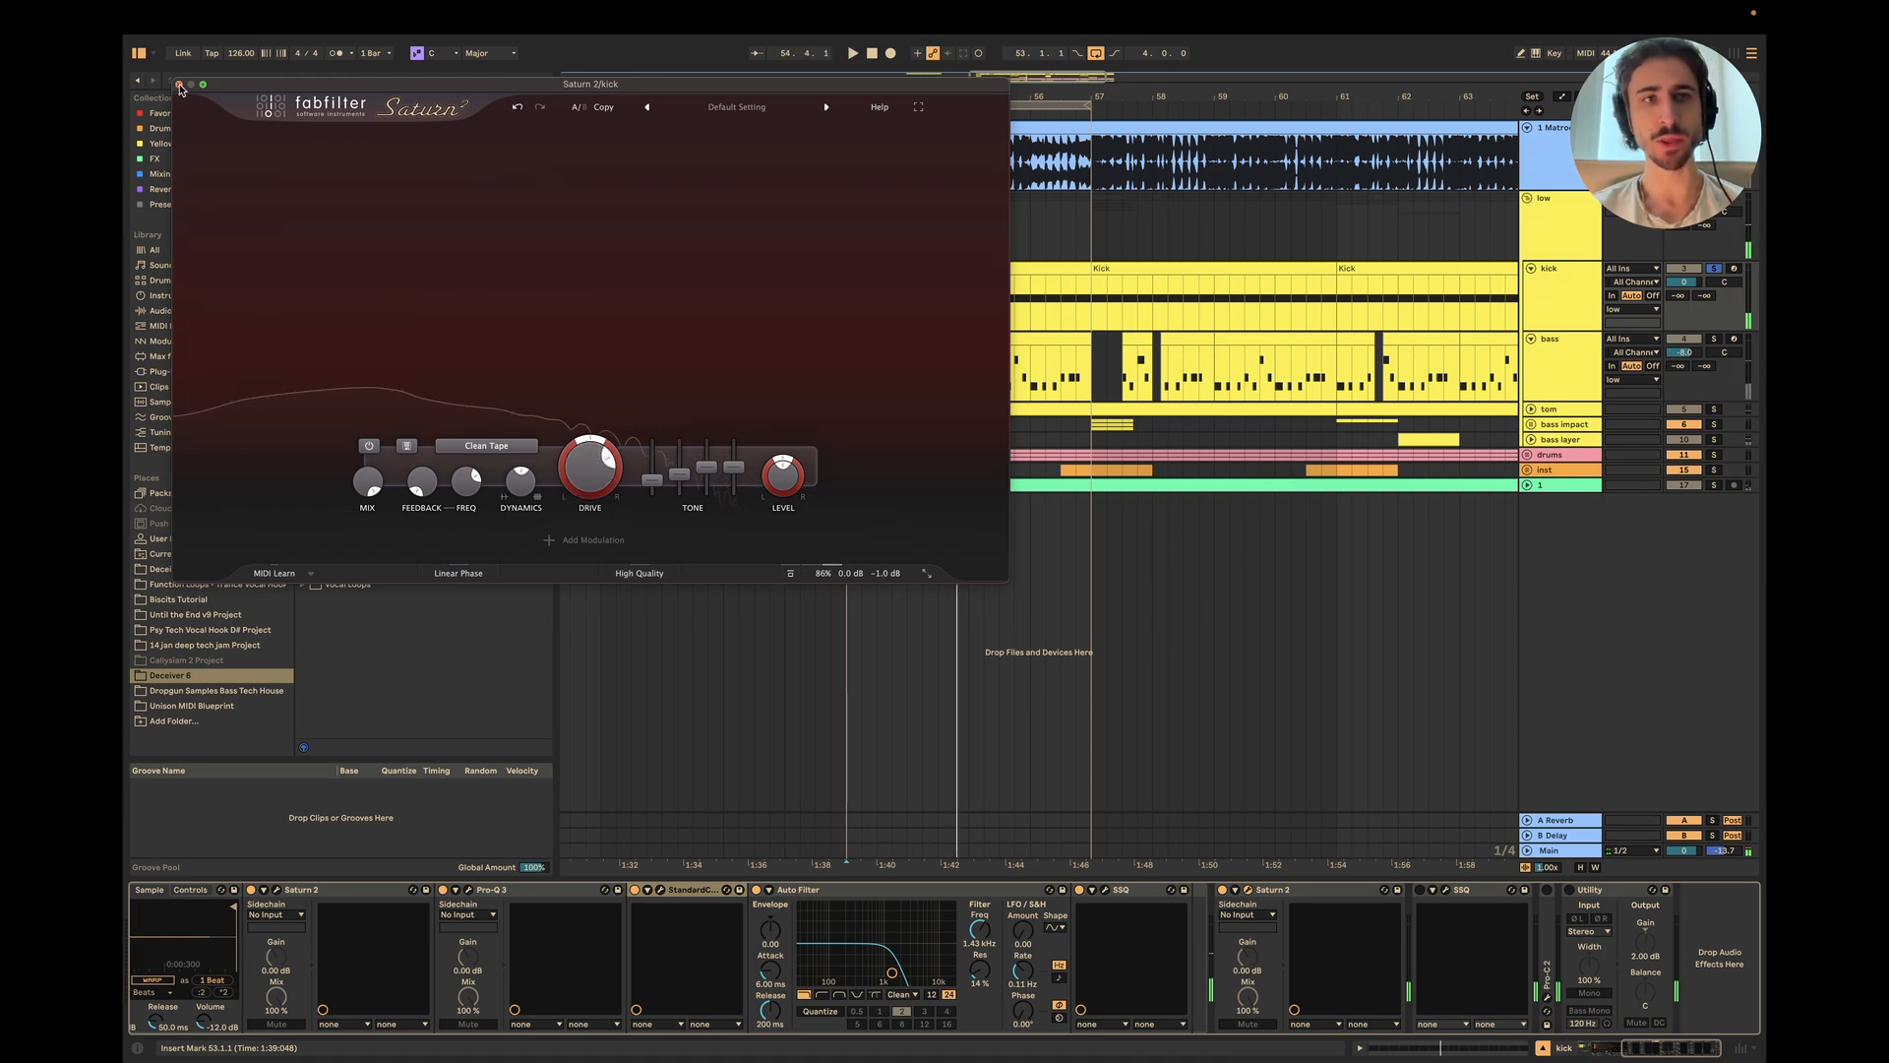
{"action": "left_click", "coordinate": [179, 86]}
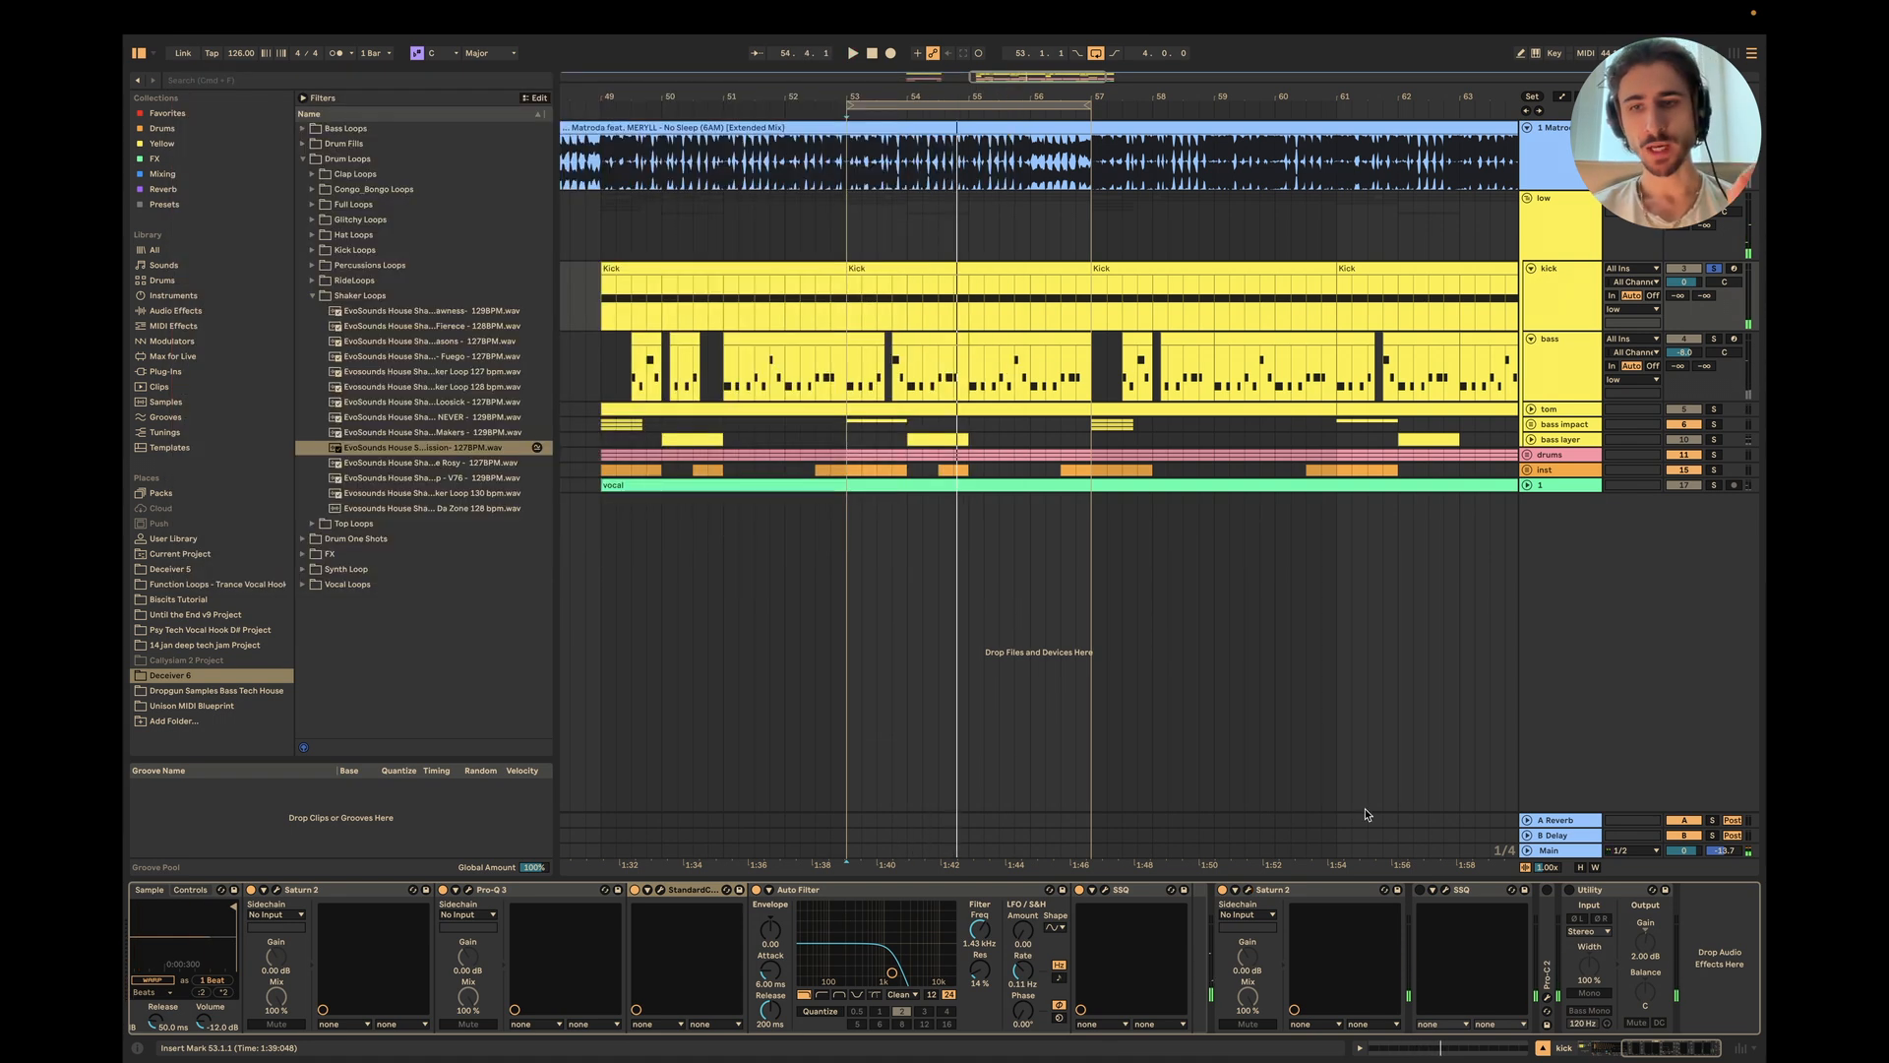
Step: Examine the settings of the kick's second SSQ equalizer while the kick plays, and close its window
{"action": "left_click", "coordinate": [1444, 889]}
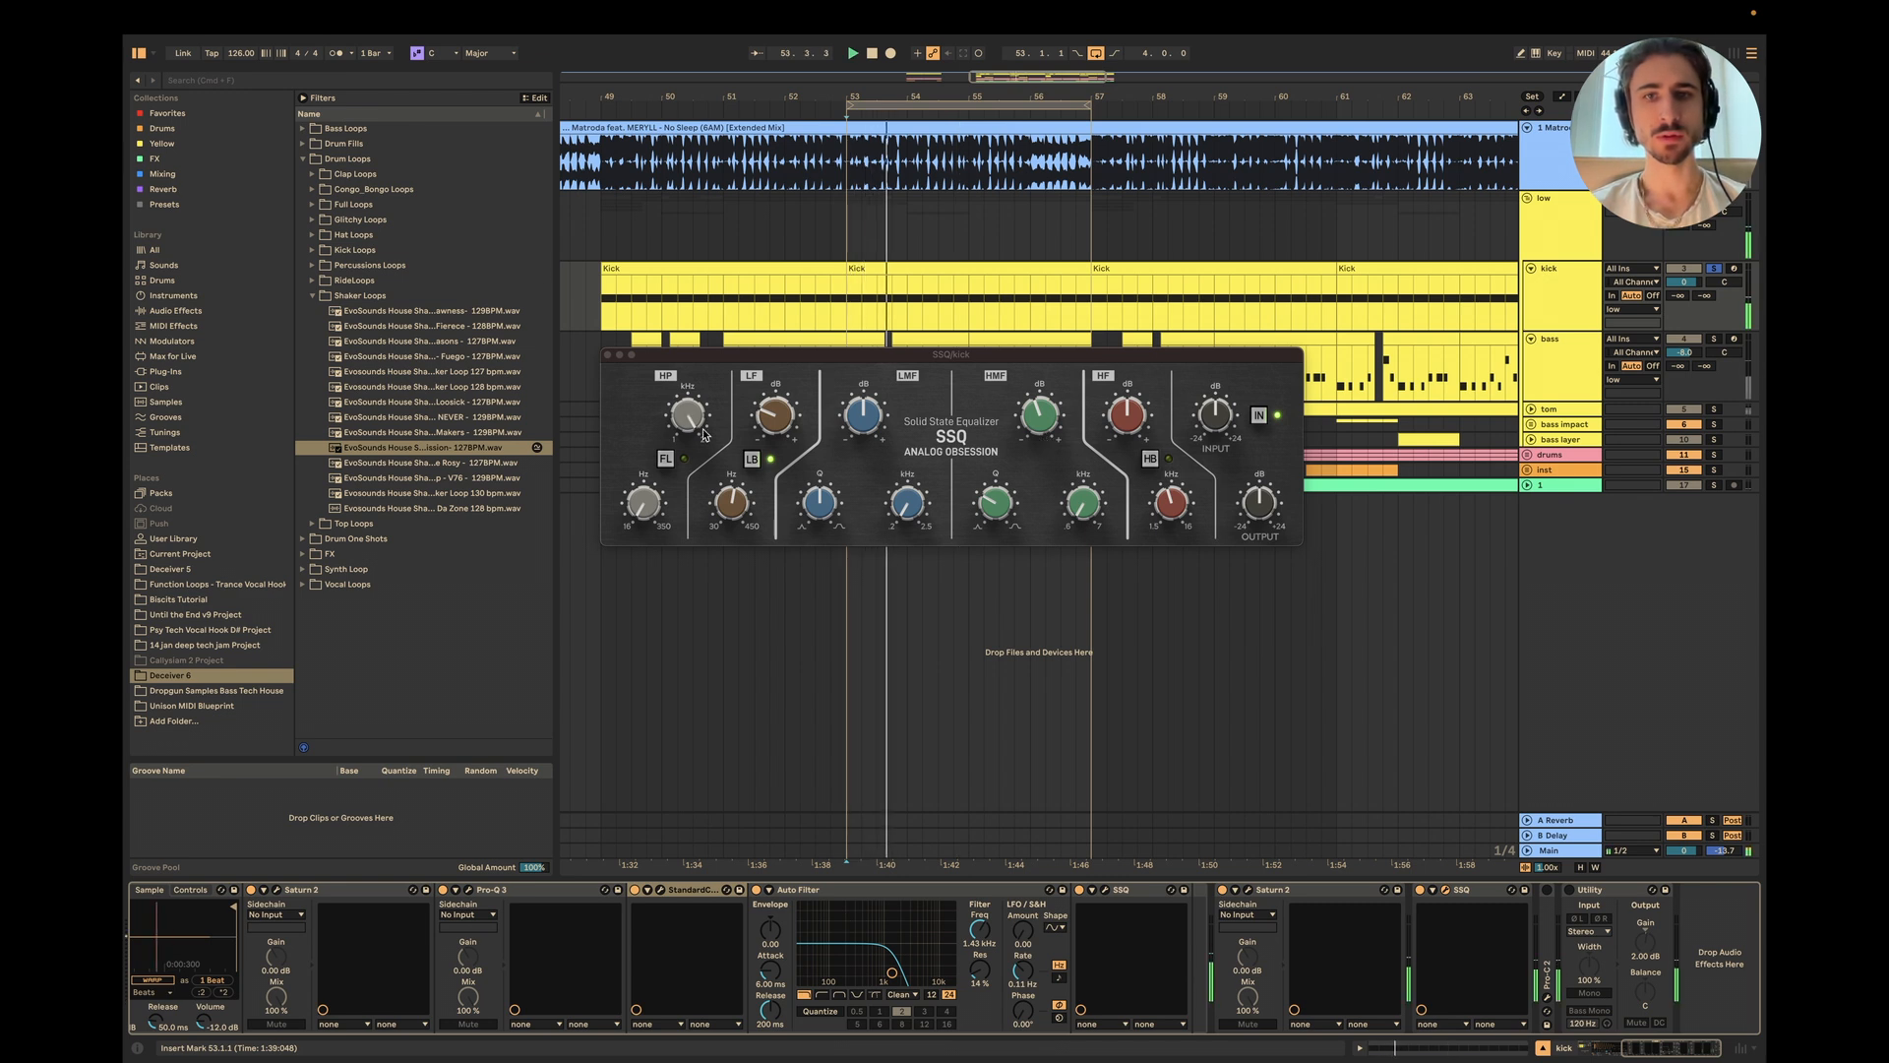
{"action": "left_click", "coordinate": [607, 355]}
{"action": "key", "text": "space"}
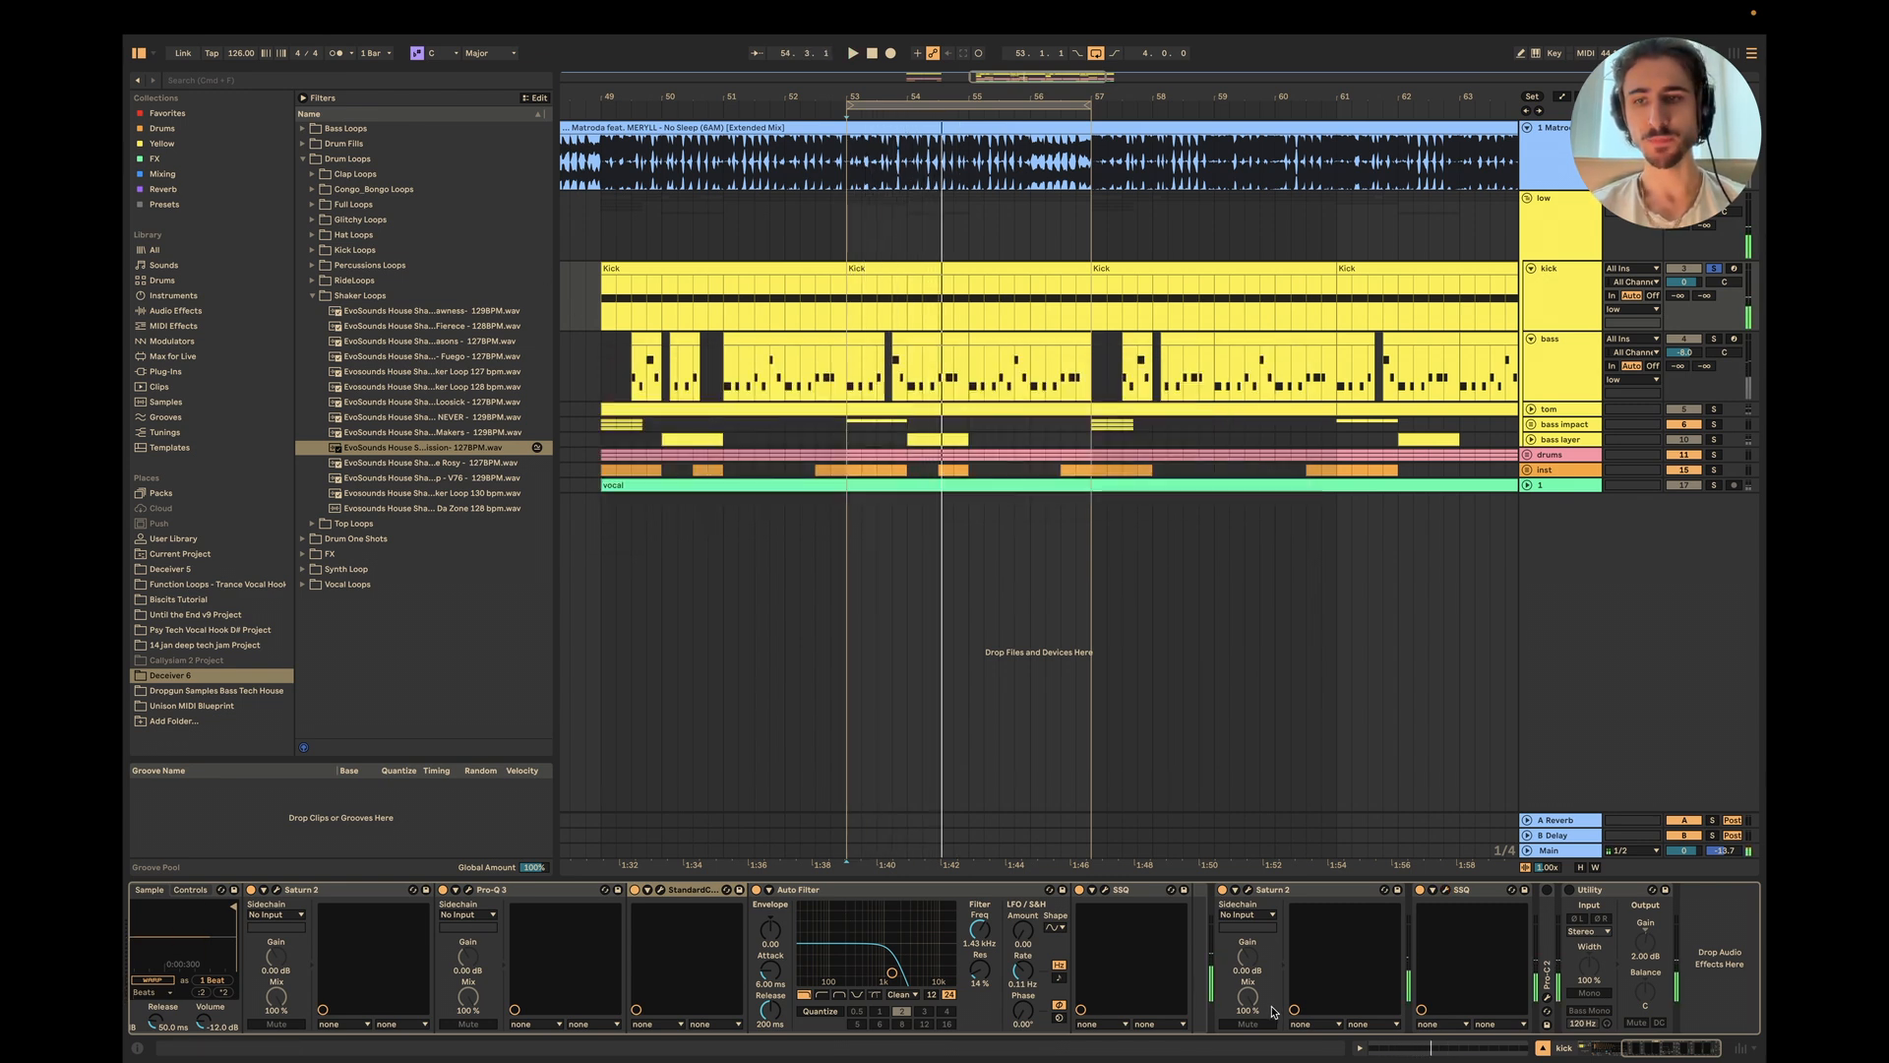
Step: Unfold the kick's Pro-C 2, adjust its threshold while the kick plays, and close the plug-in window
{"action": "double_click", "coordinate": [1552, 967]}
{"action": "left_click", "coordinate": [1573, 889]}
{"action": "key", "text": "space"}
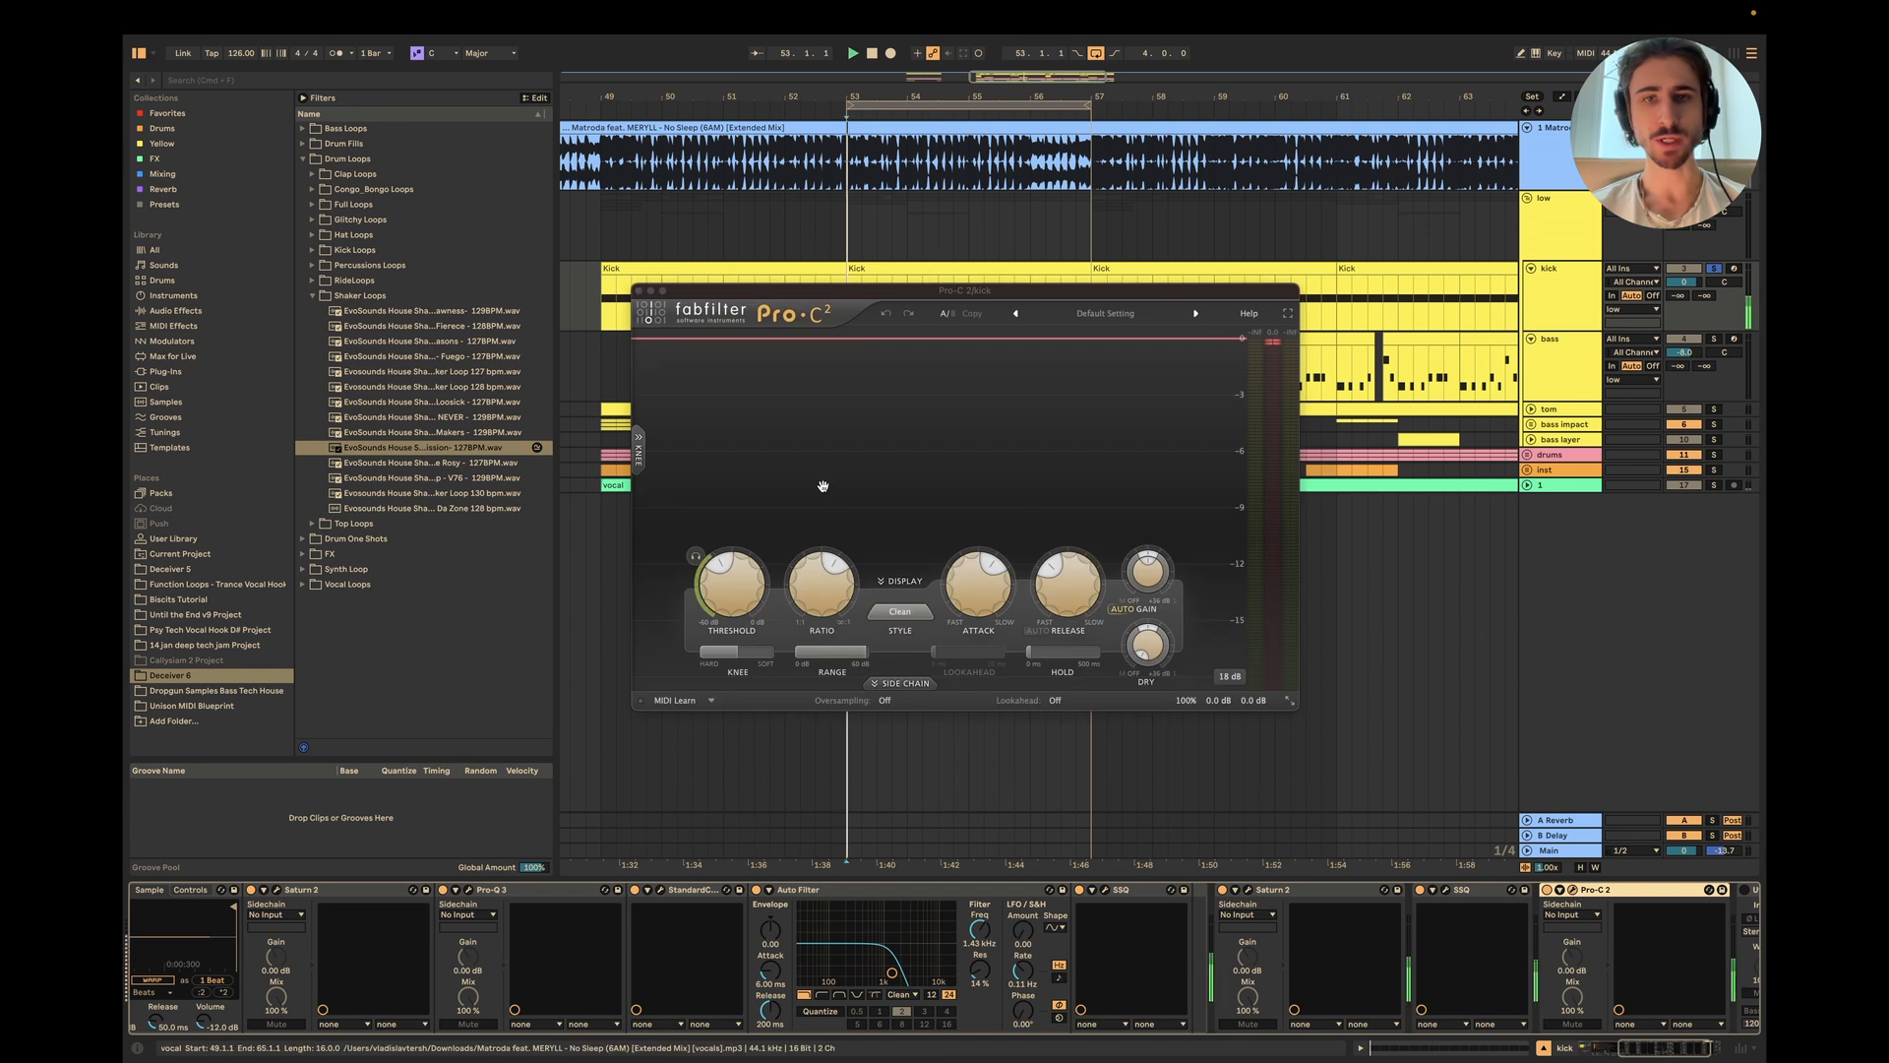
{"action": "left_click_drag", "start_coordinate": [739, 597], "coordinate": [744, 634]}
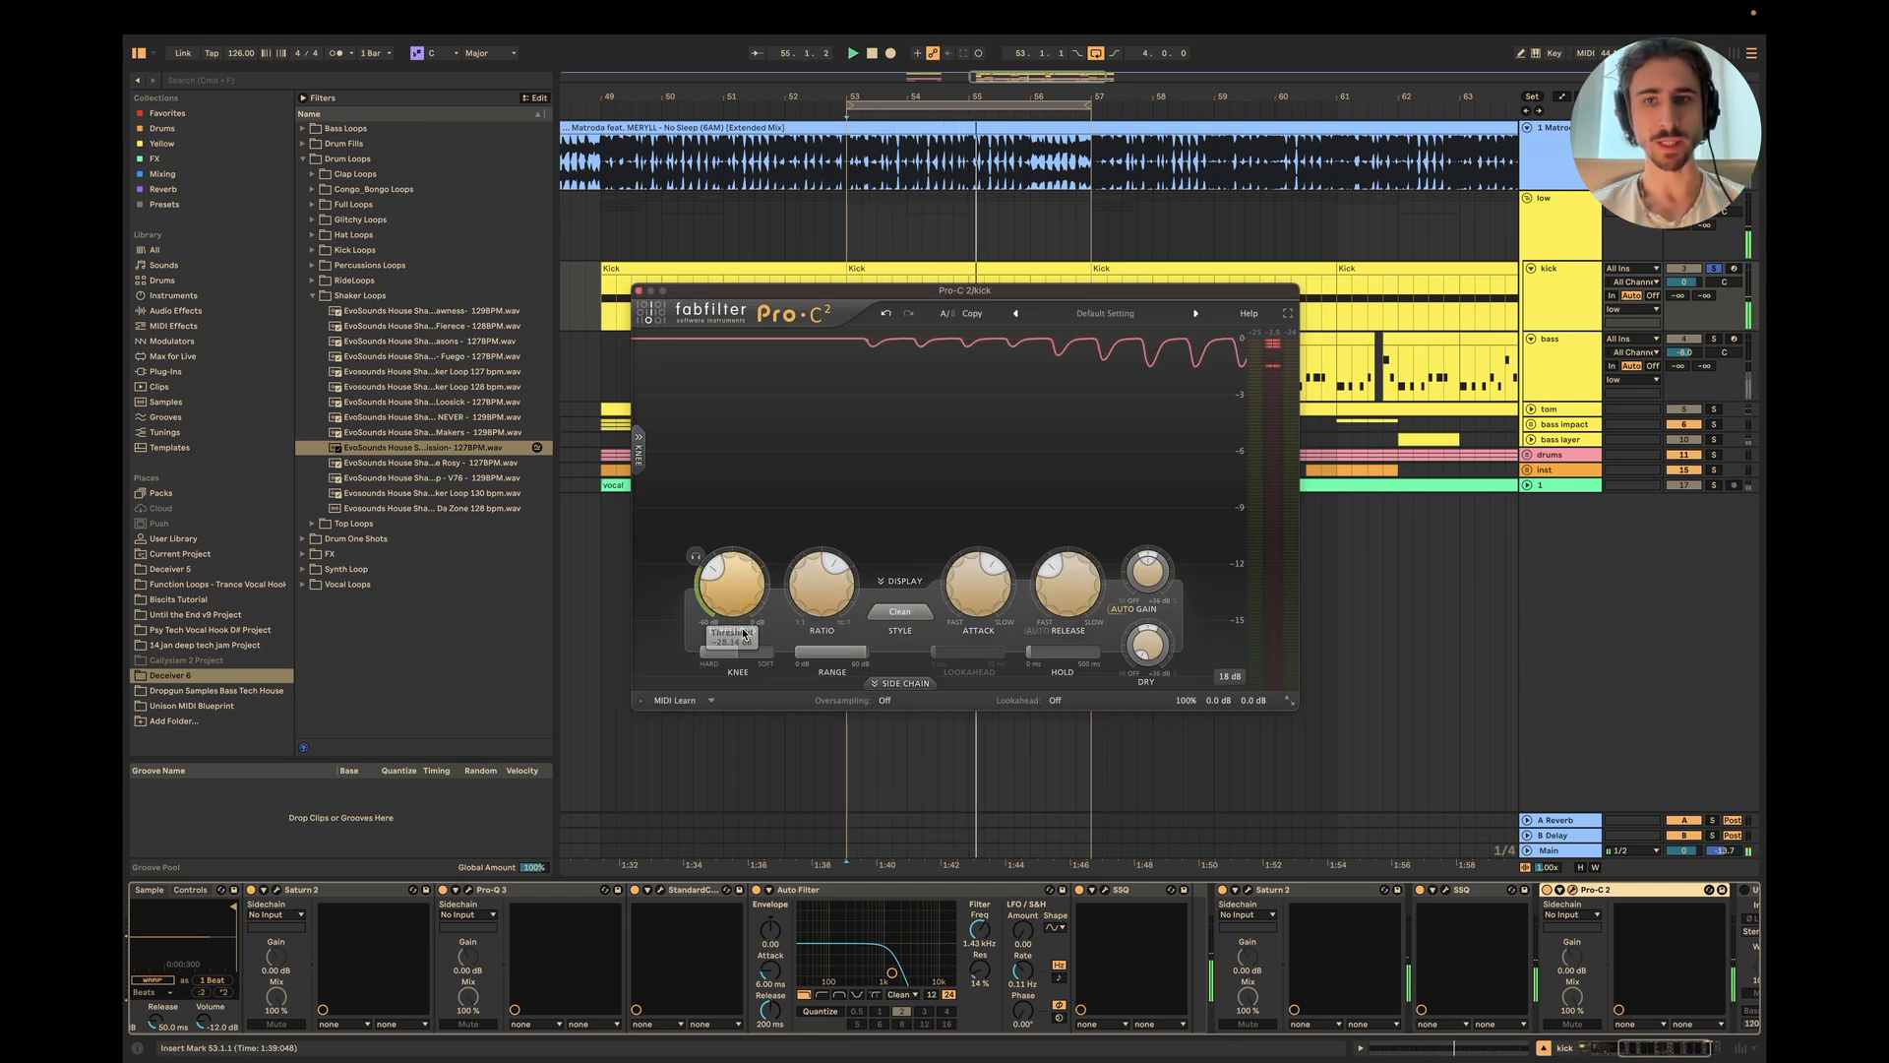
{"action": "left_click", "coordinate": [639, 292]}
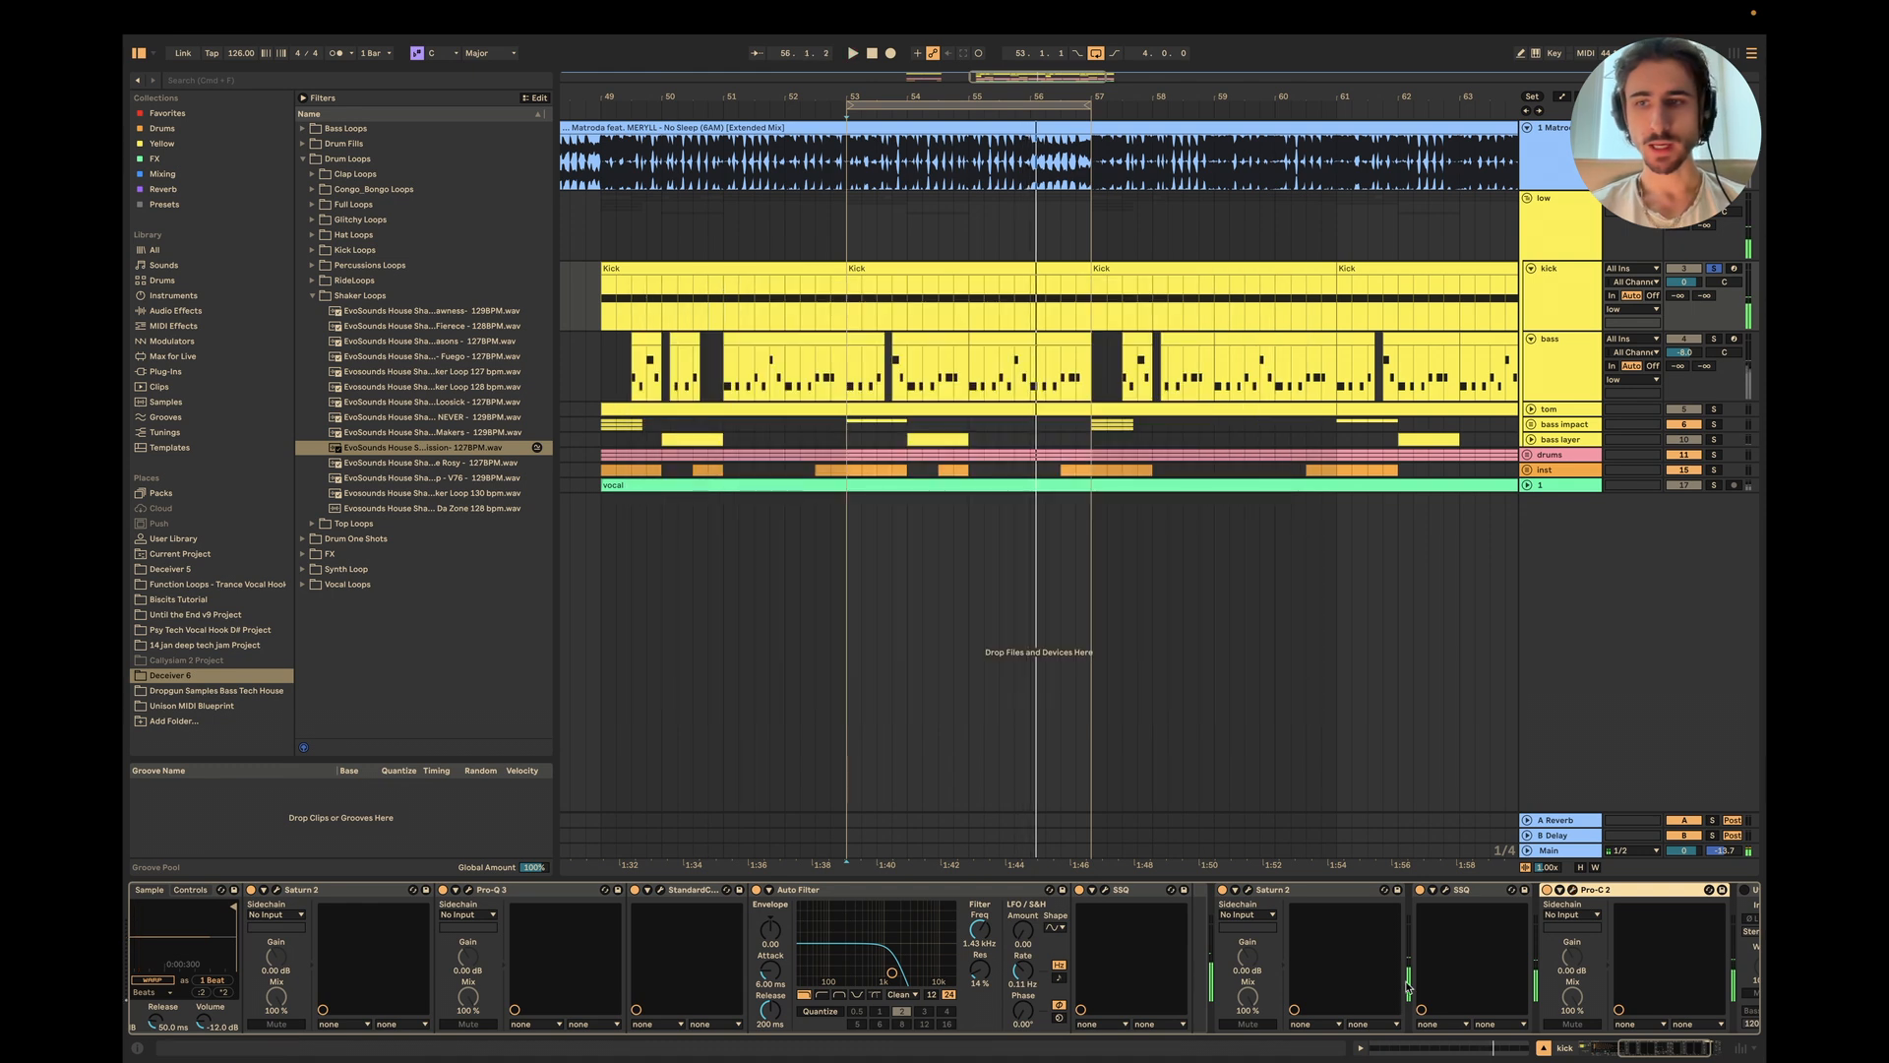
Step: Play the processed kick, and solo the bass track alongside it to hear both together
{"action": "scroll", "coordinate": [1407, 973], "scroll_direction": "right", "scroll_amount": 3}
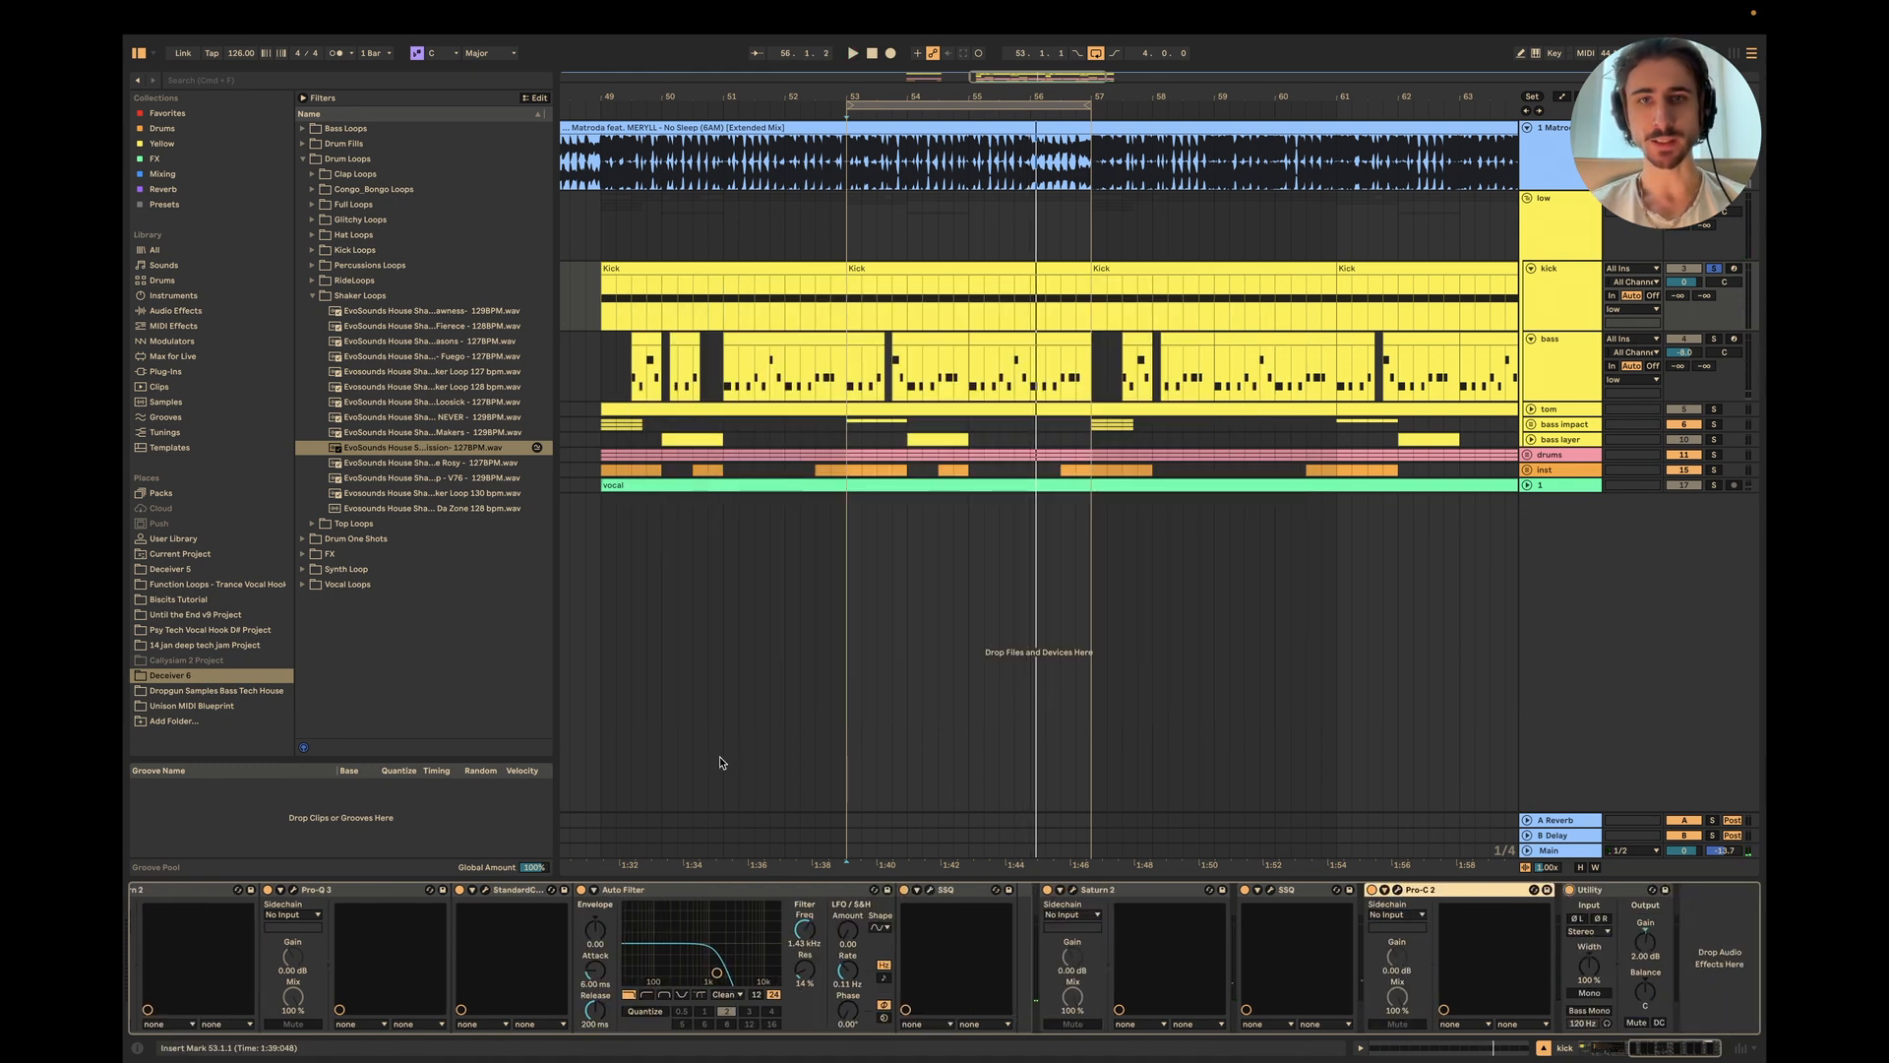
{"action": "key", "text": "space"}
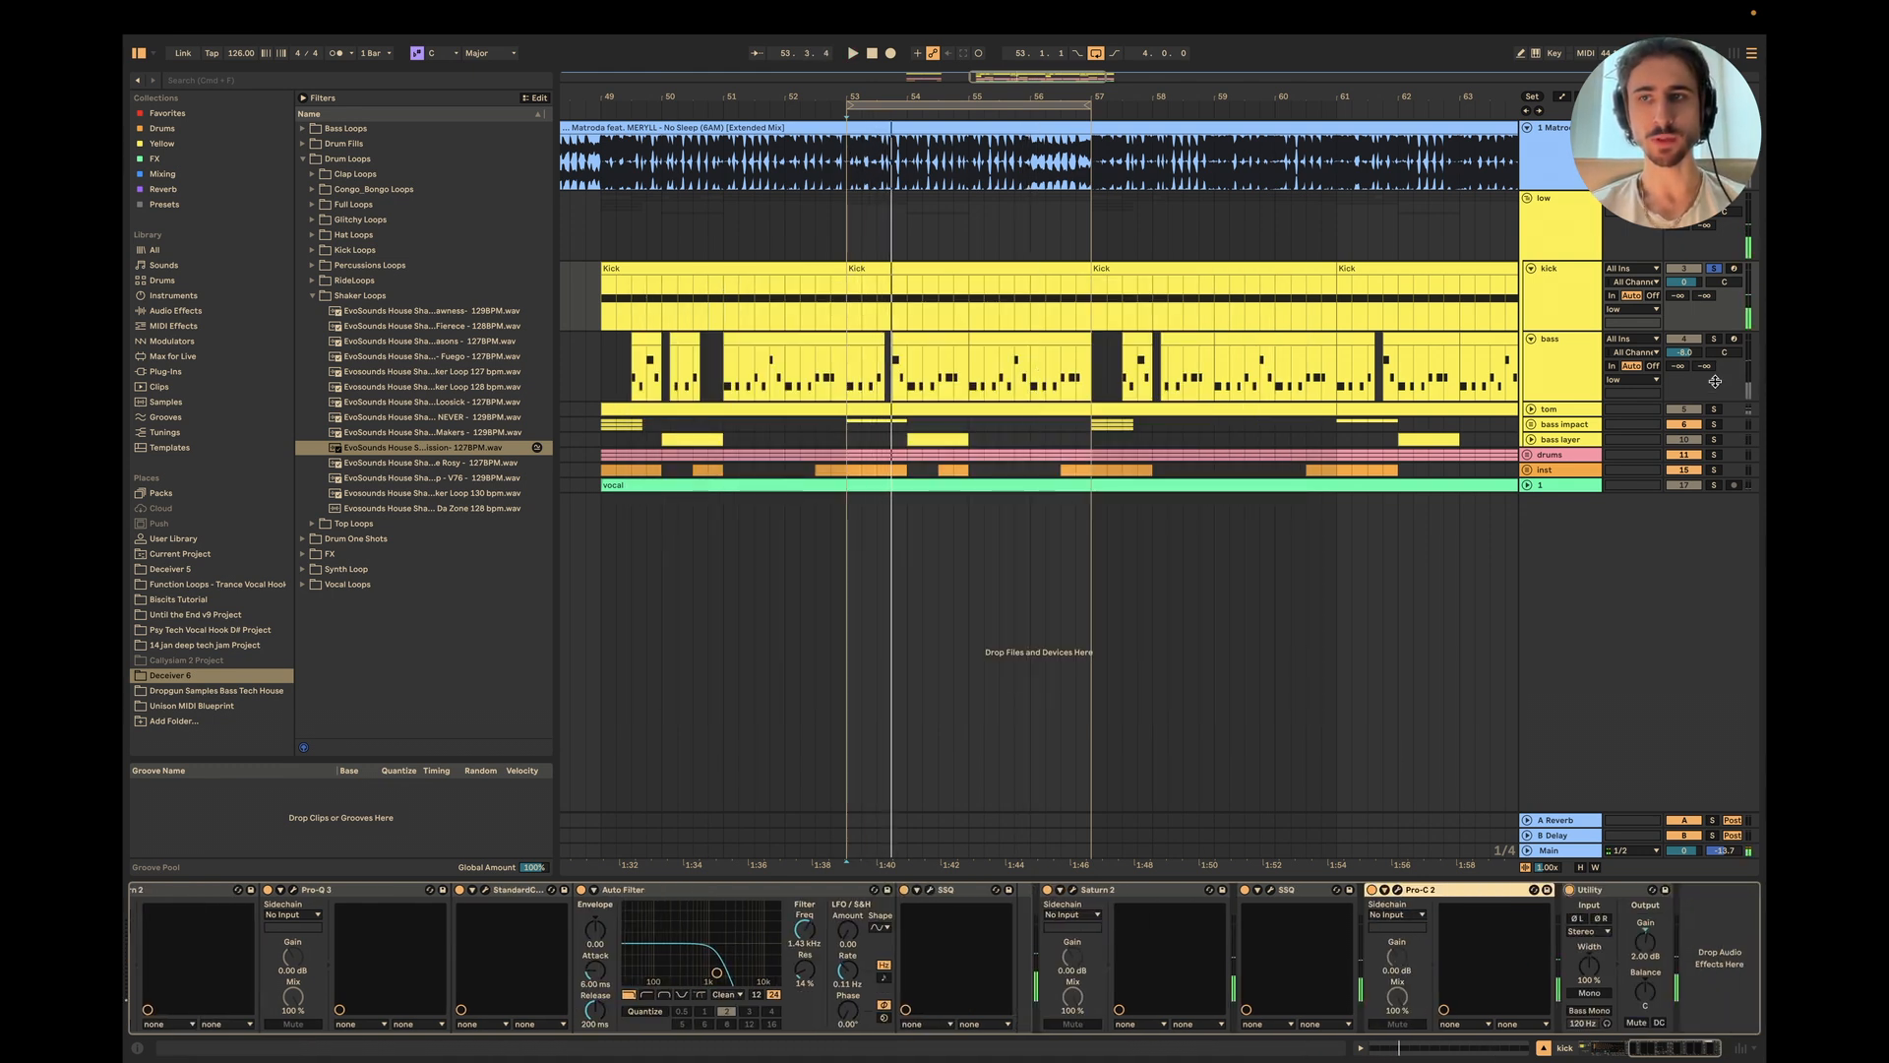
{"action": "left_click", "coordinate": [1715, 344]}
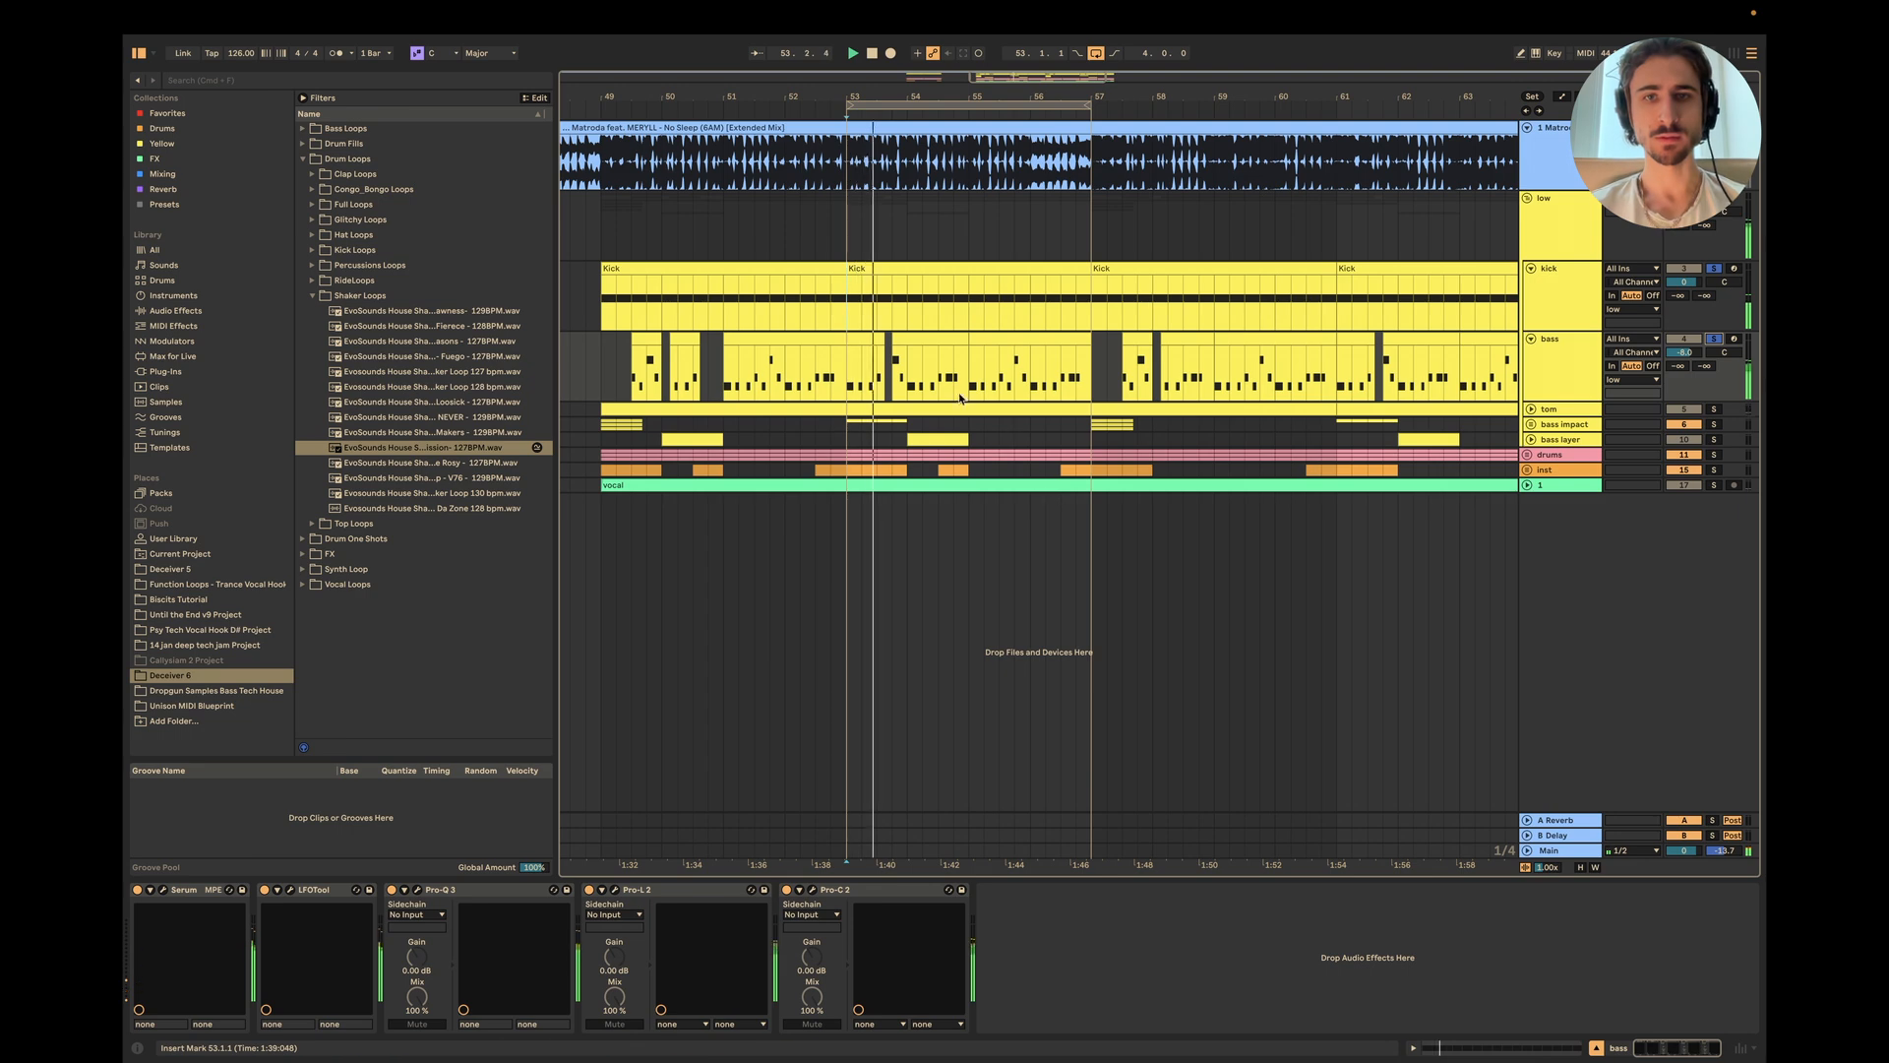
{"action": "scroll", "coordinate": [991, 389], "scroll_direction": "up", "scroll_amount": 3}
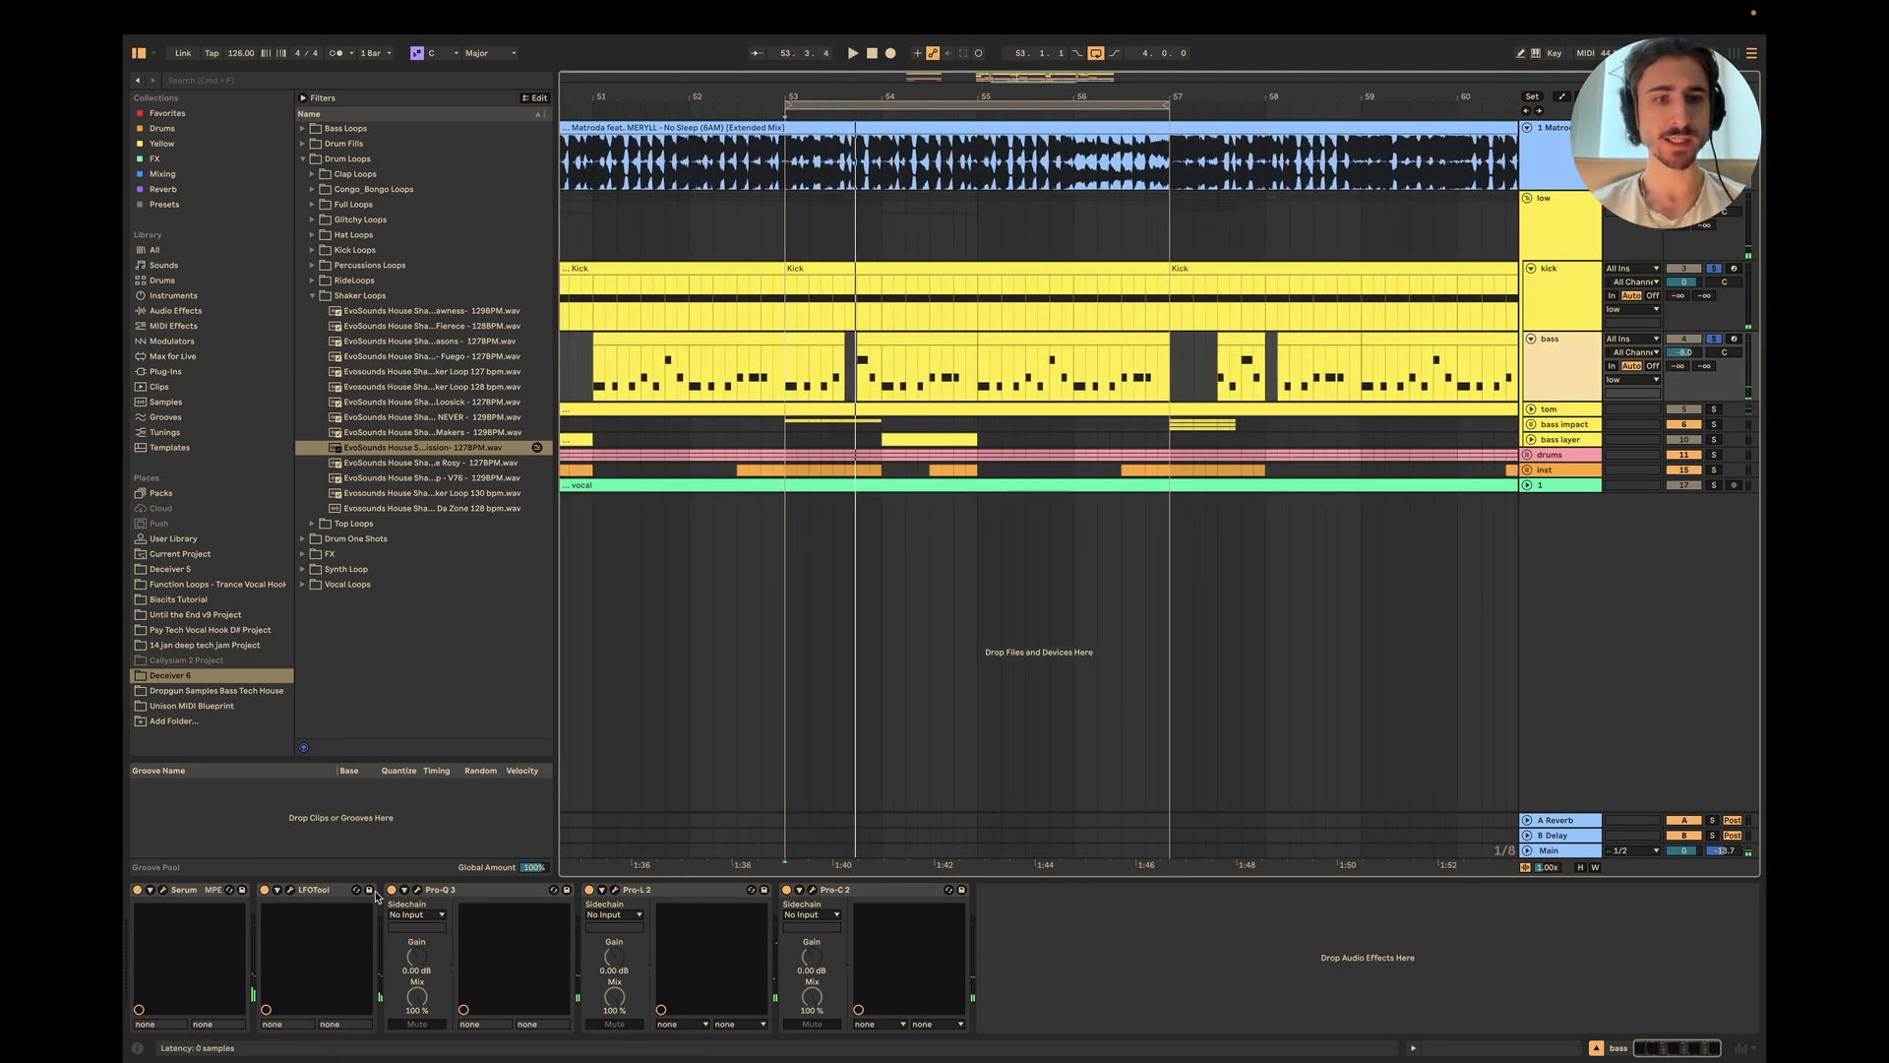
Step: Examine the oscillators and BA - Melodics preset in the bass track's Serum, and close its window
{"action": "left_click", "coordinate": [163, 890]}
{"action": "left_click_drag", "start_coordinate": [963, 259], "coordinate": [816, 221]}
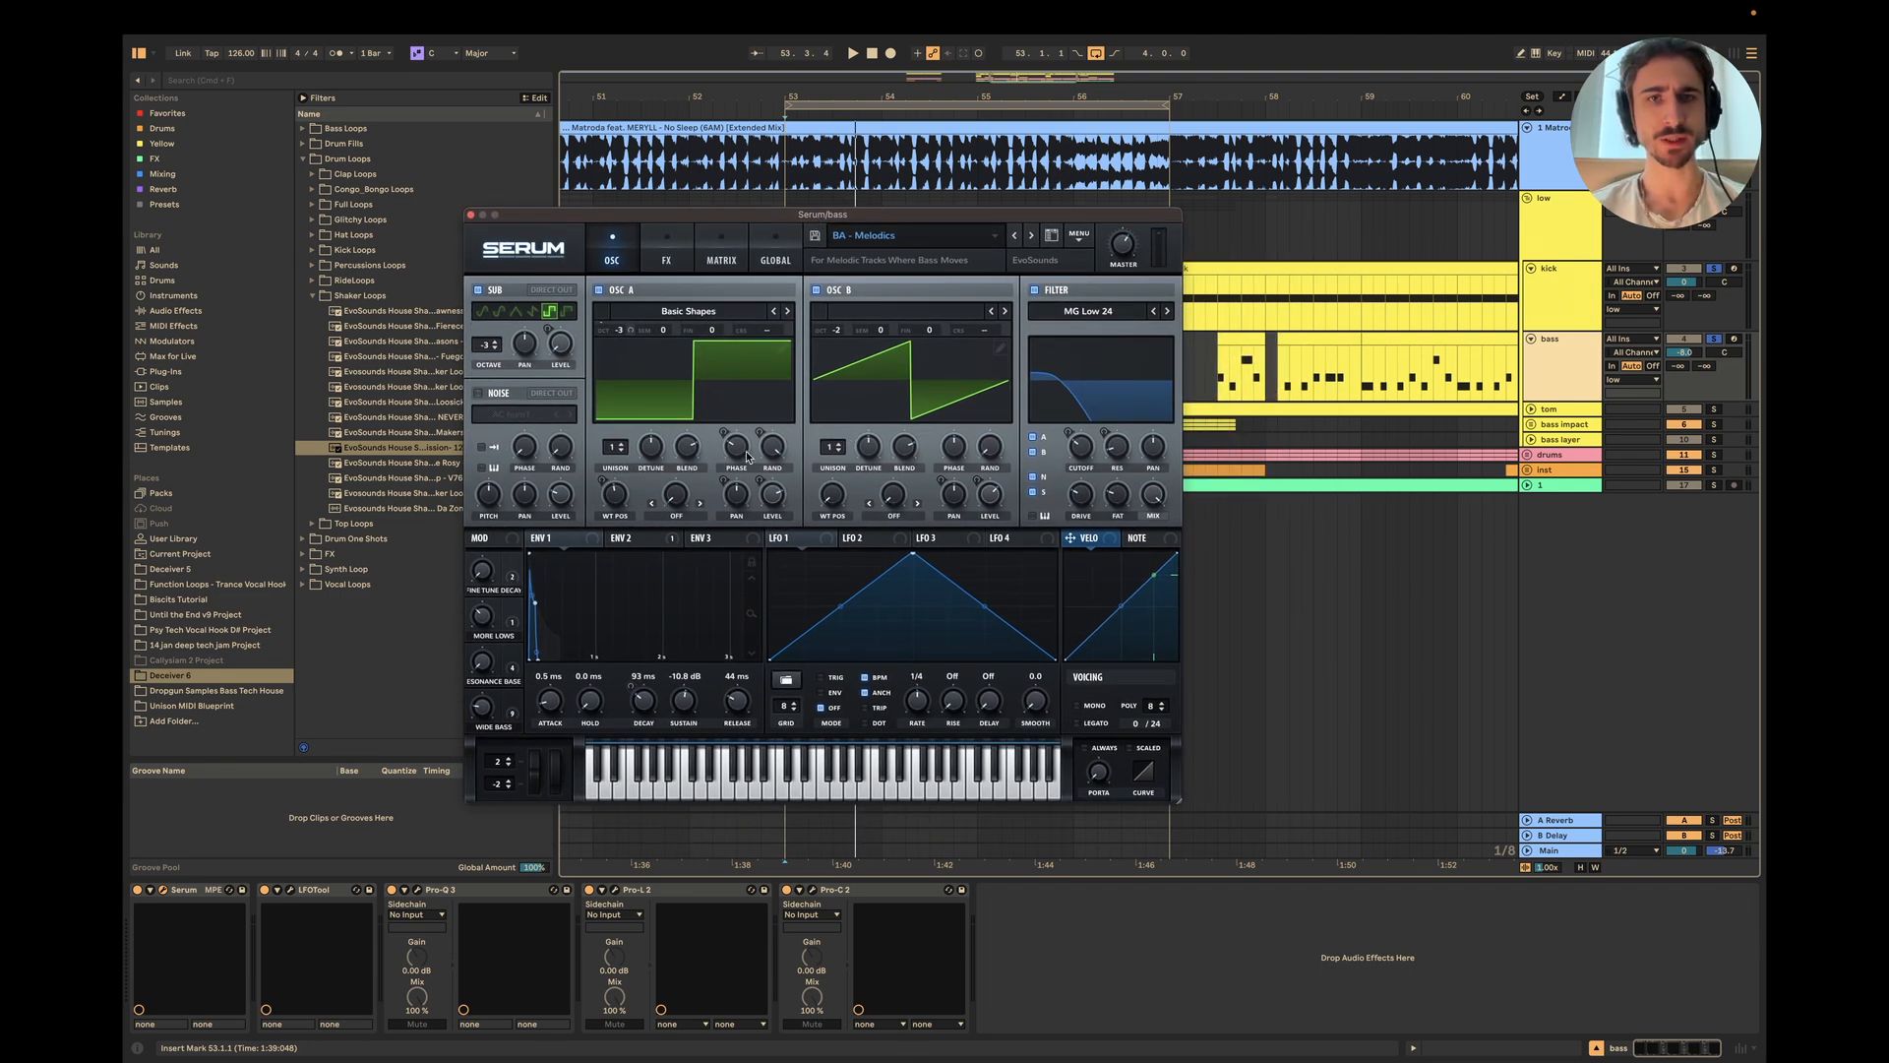
{"action": "left_click", "coordinate": [472, 216]}
Step: Bypass Pro-Q 3, Pro-L 2 and Pro-C 2 on the bass, and play the bass soloed on its own
{"action": "left_click", "coordinate": [817, 900], "text": "shift"}
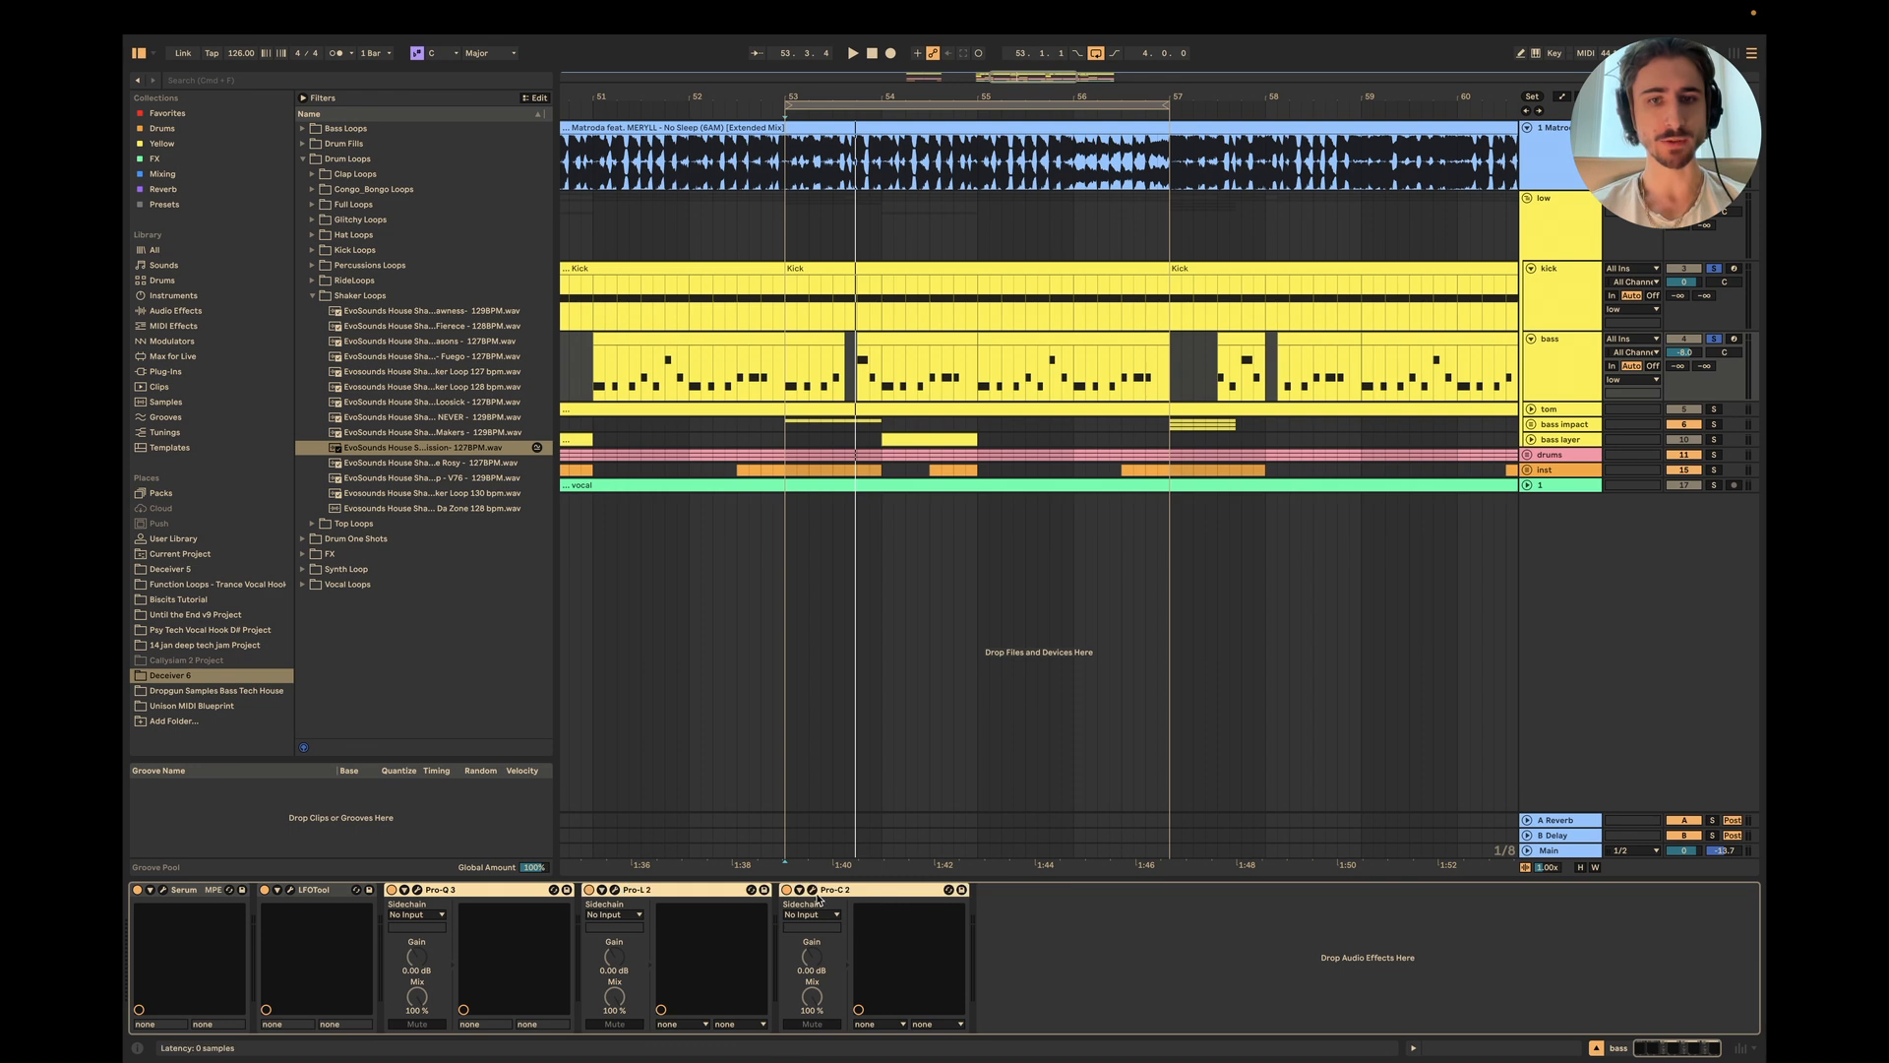
{"action": "key", "text": "space"}
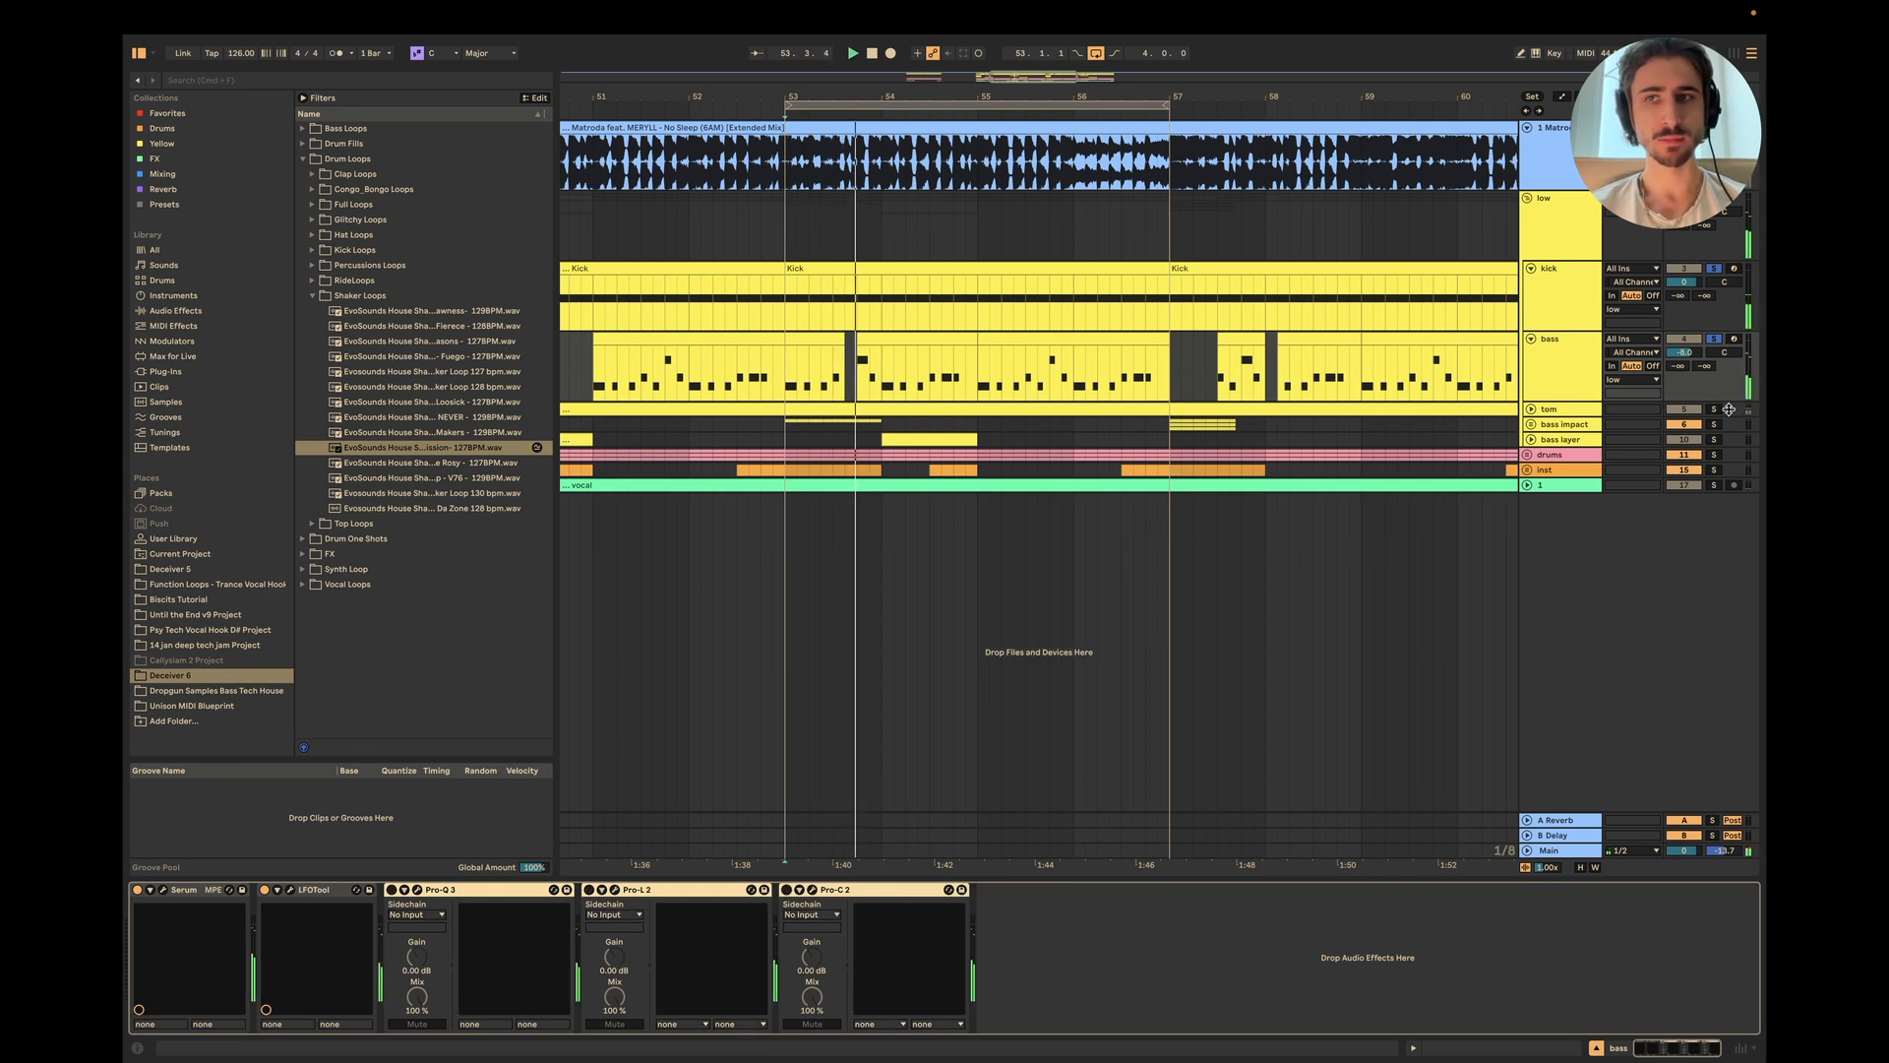
{"action": "left_click", "coordinate": [1714, 337]}
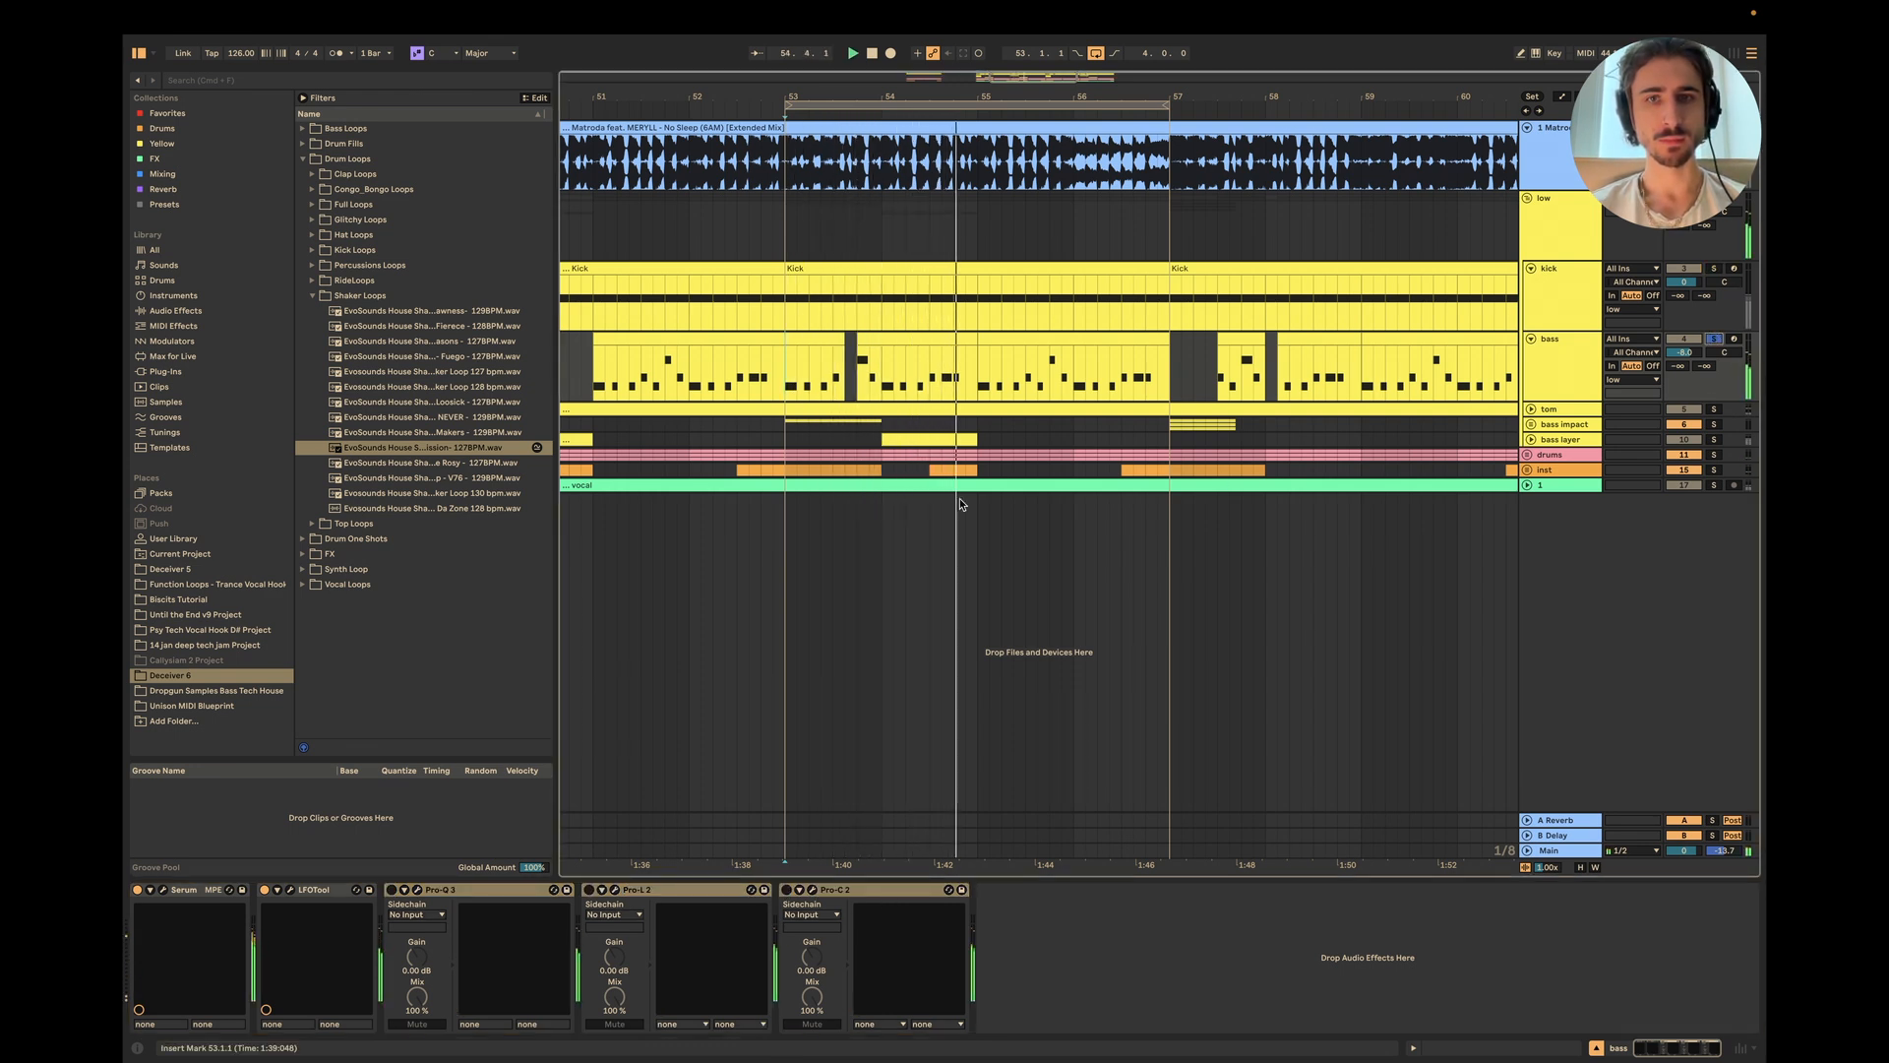
Step: View Serum's preset banks on the bass track, play the unprocessed bass sound and close the window
{"action": "left_click", "coordinate": [164, 891]}
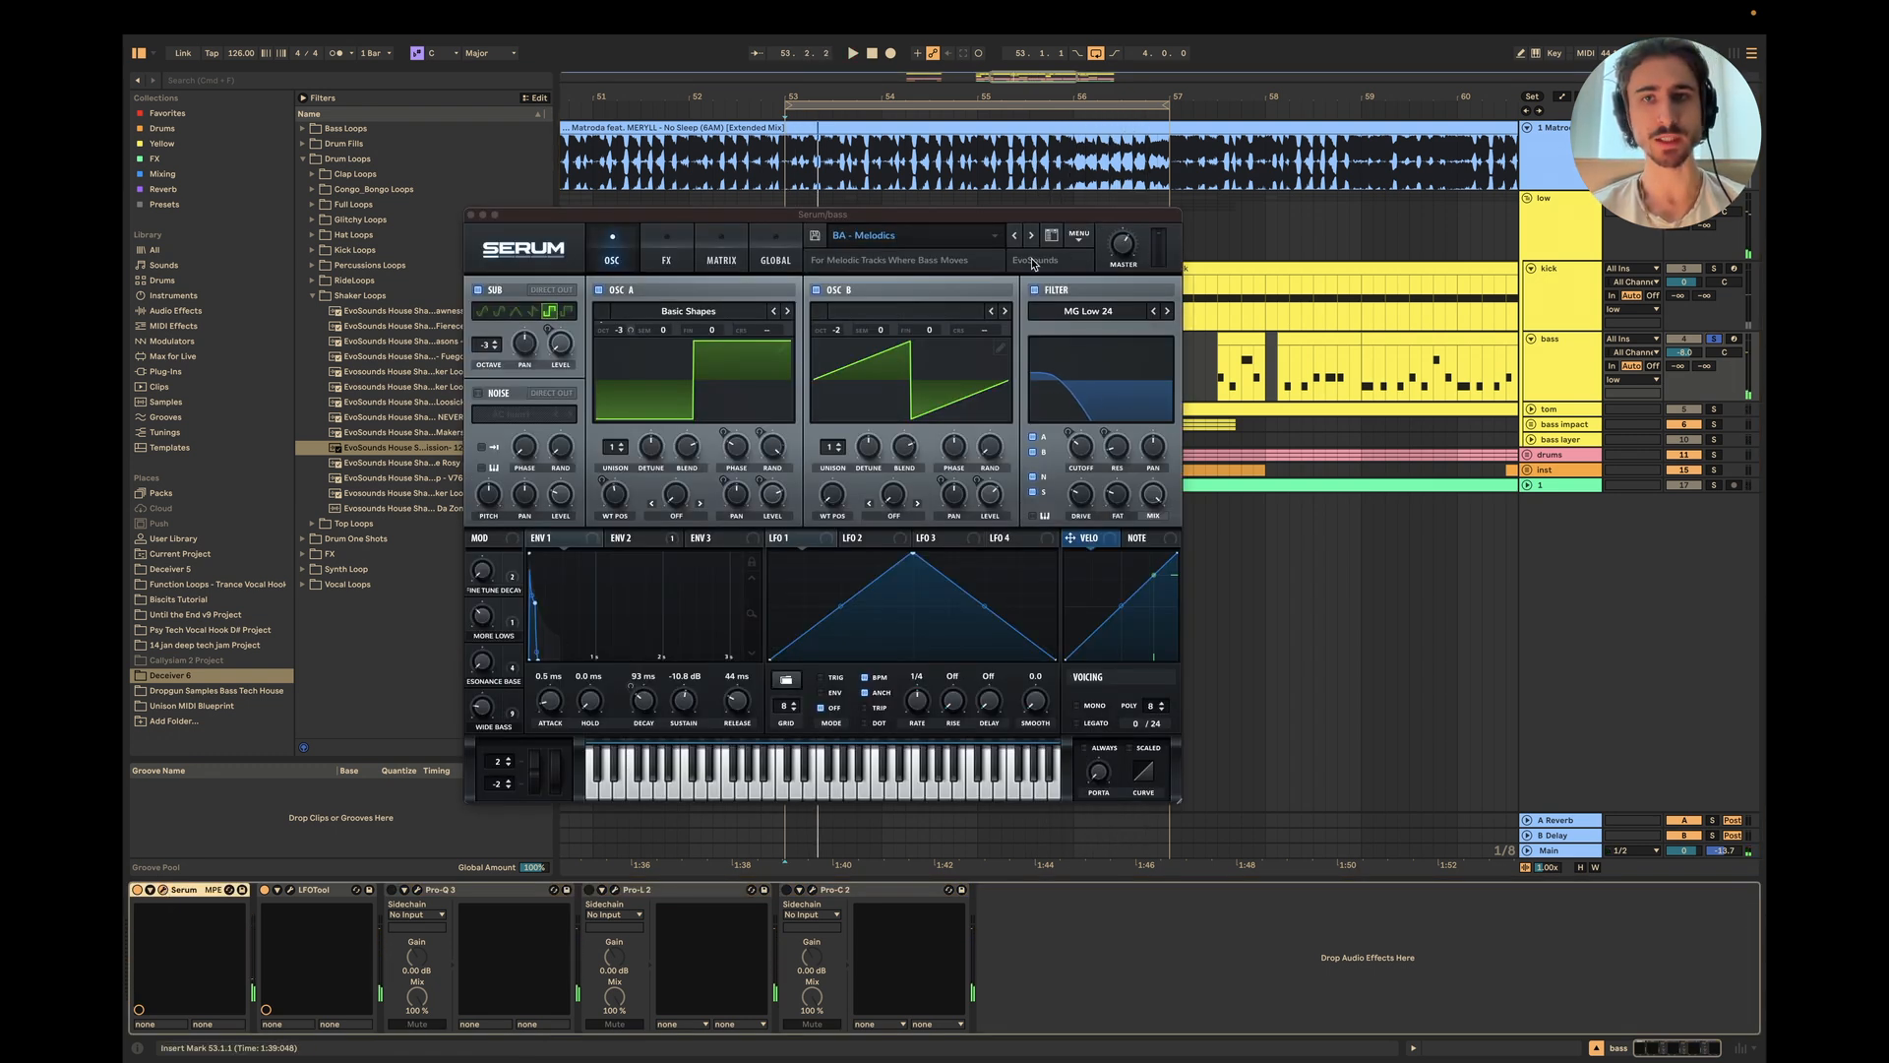
{"action": "left_click", "coordinate": [930, 238]}
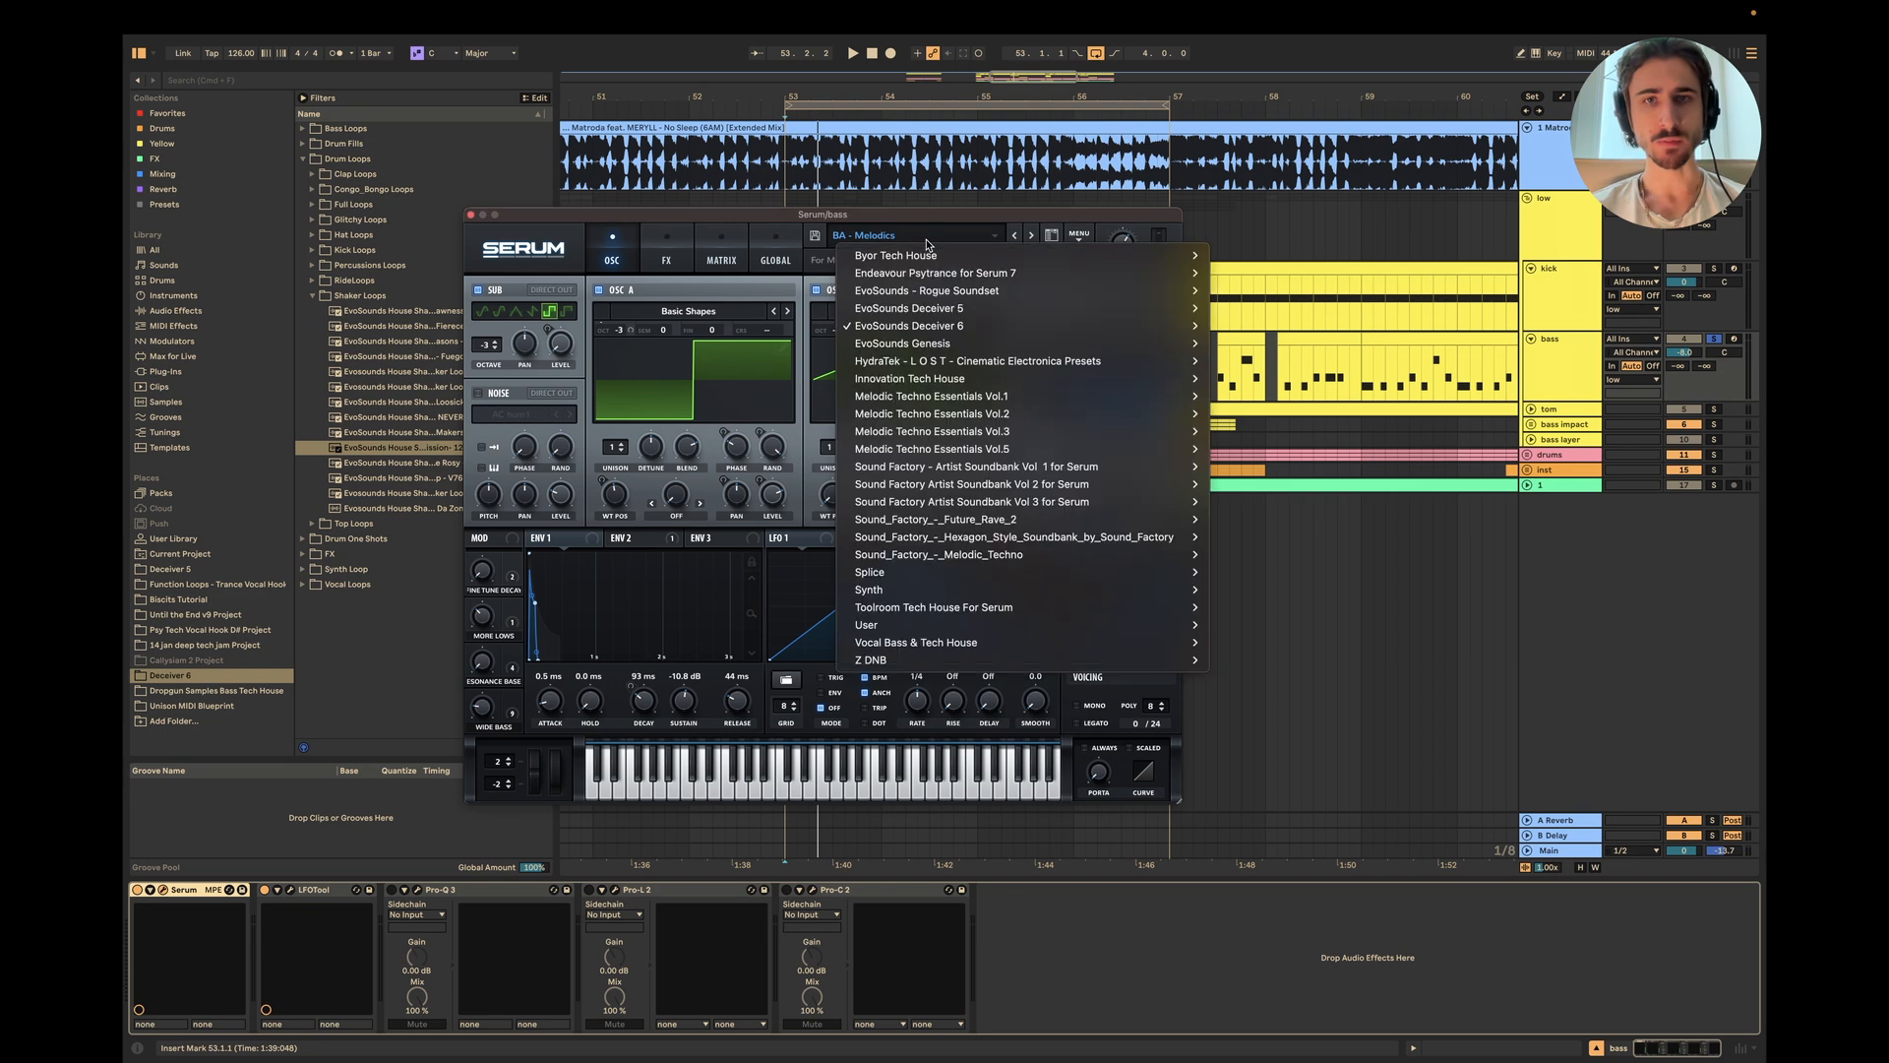
{"action": "left_click", "coordinate": [736, 288]}
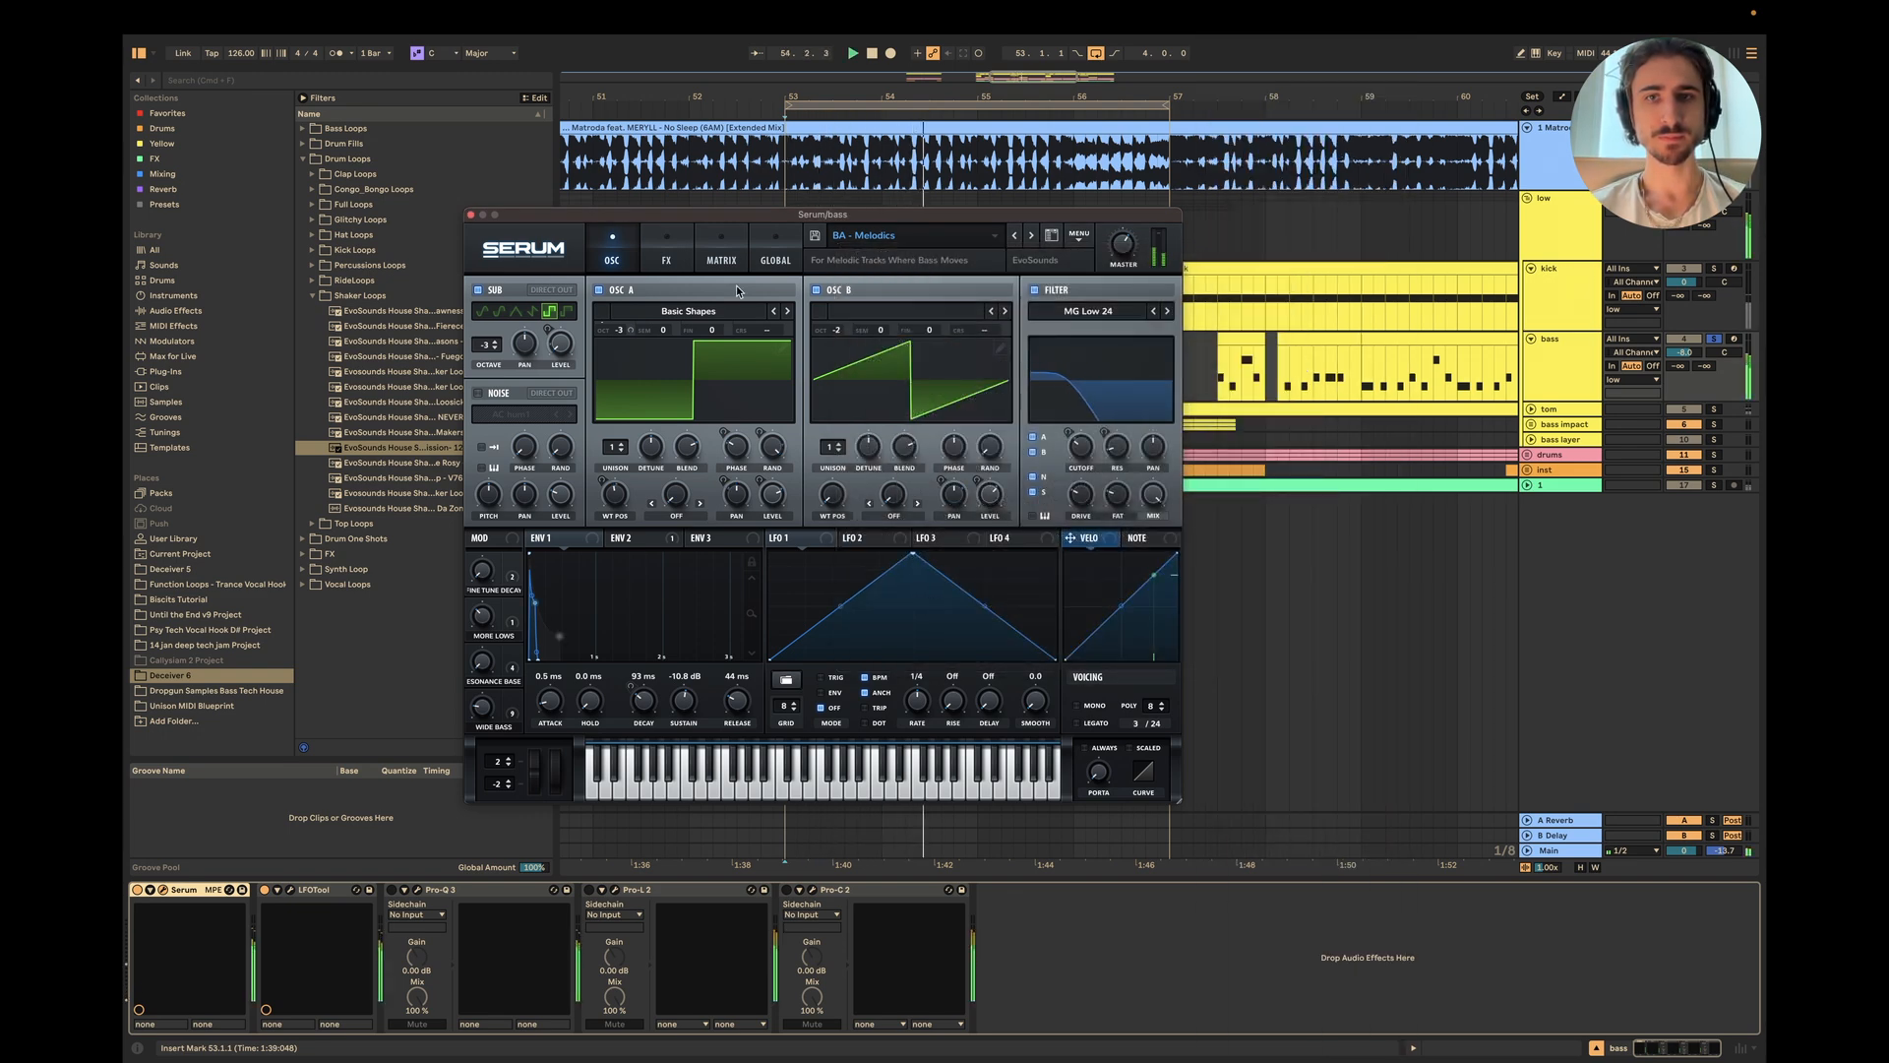
{"action": "left_click", "coordinate": [471, 214]}
{"action": "key", "text": "space"}
Step: Reactivate Pro-Q 3 and Pro-L 2 on the bass, and adjust the limiter's attack during playback
{"action": "key", "text": "space"}
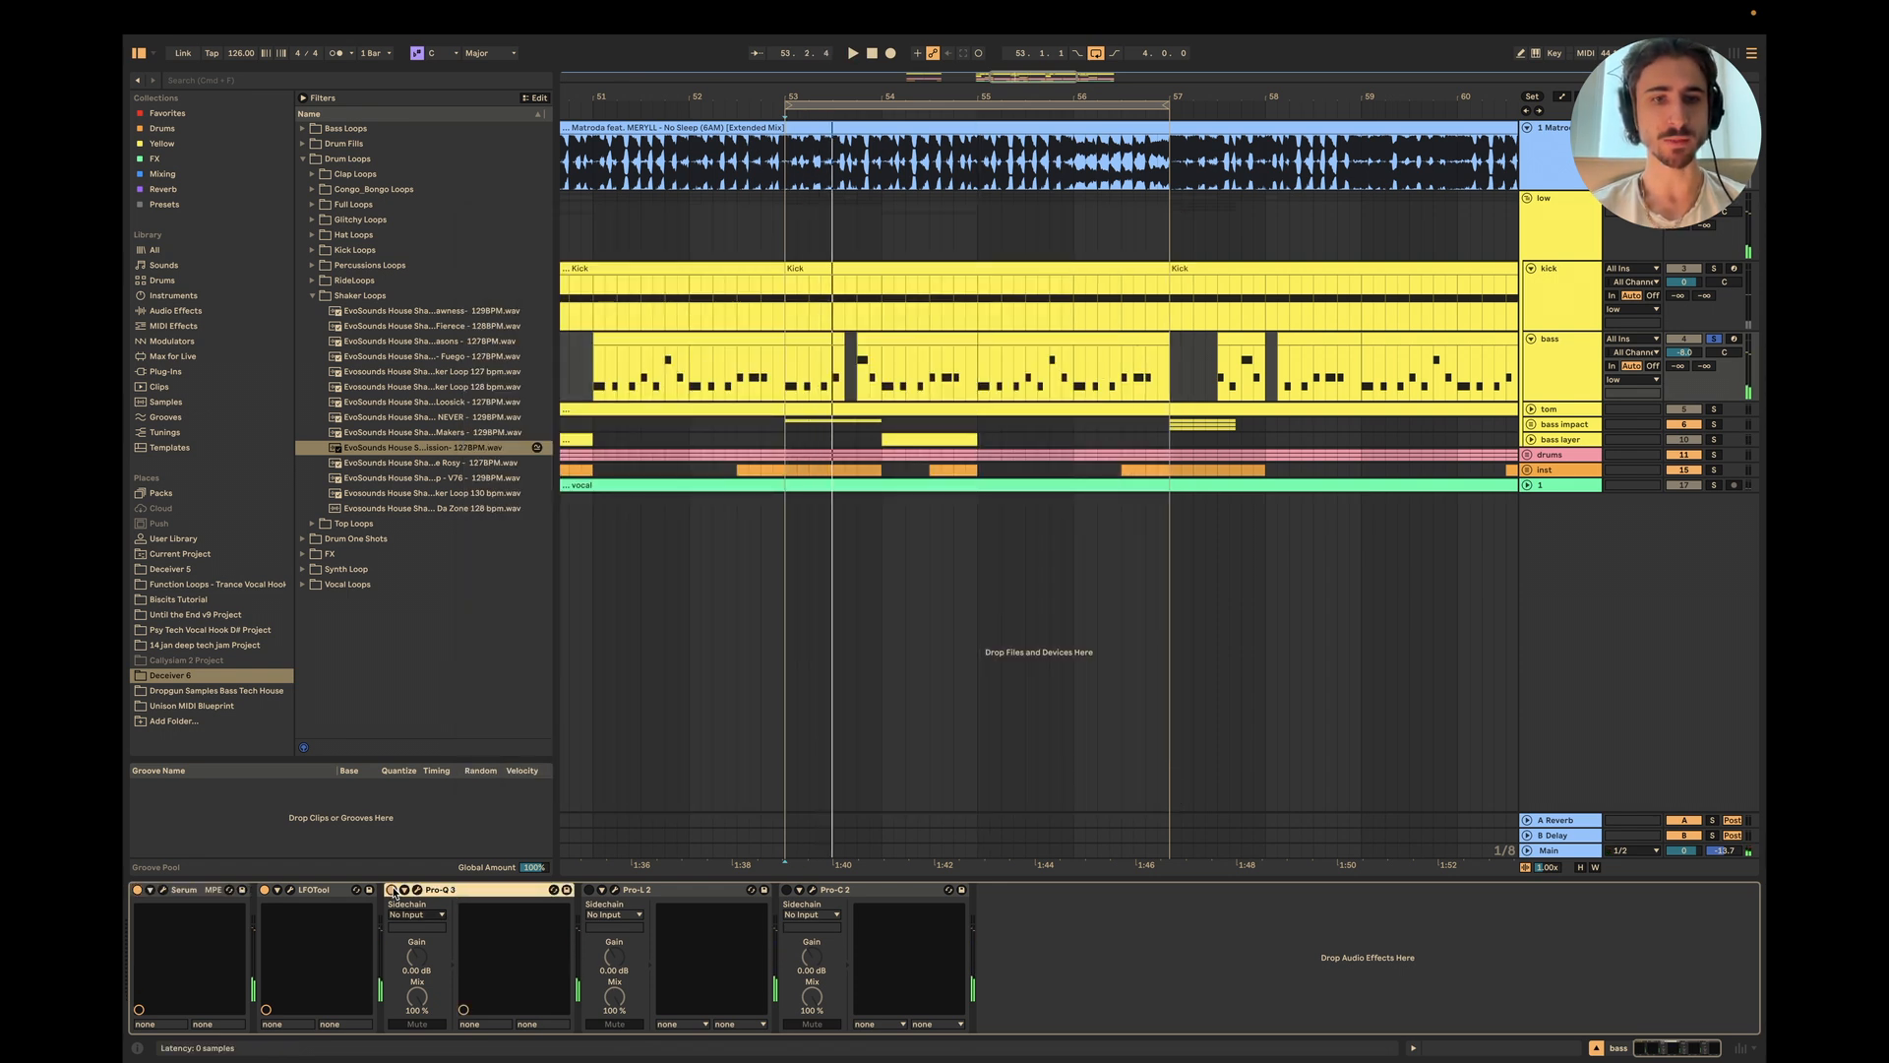
{"action": "left_click", "coordinate": [615, 890]}
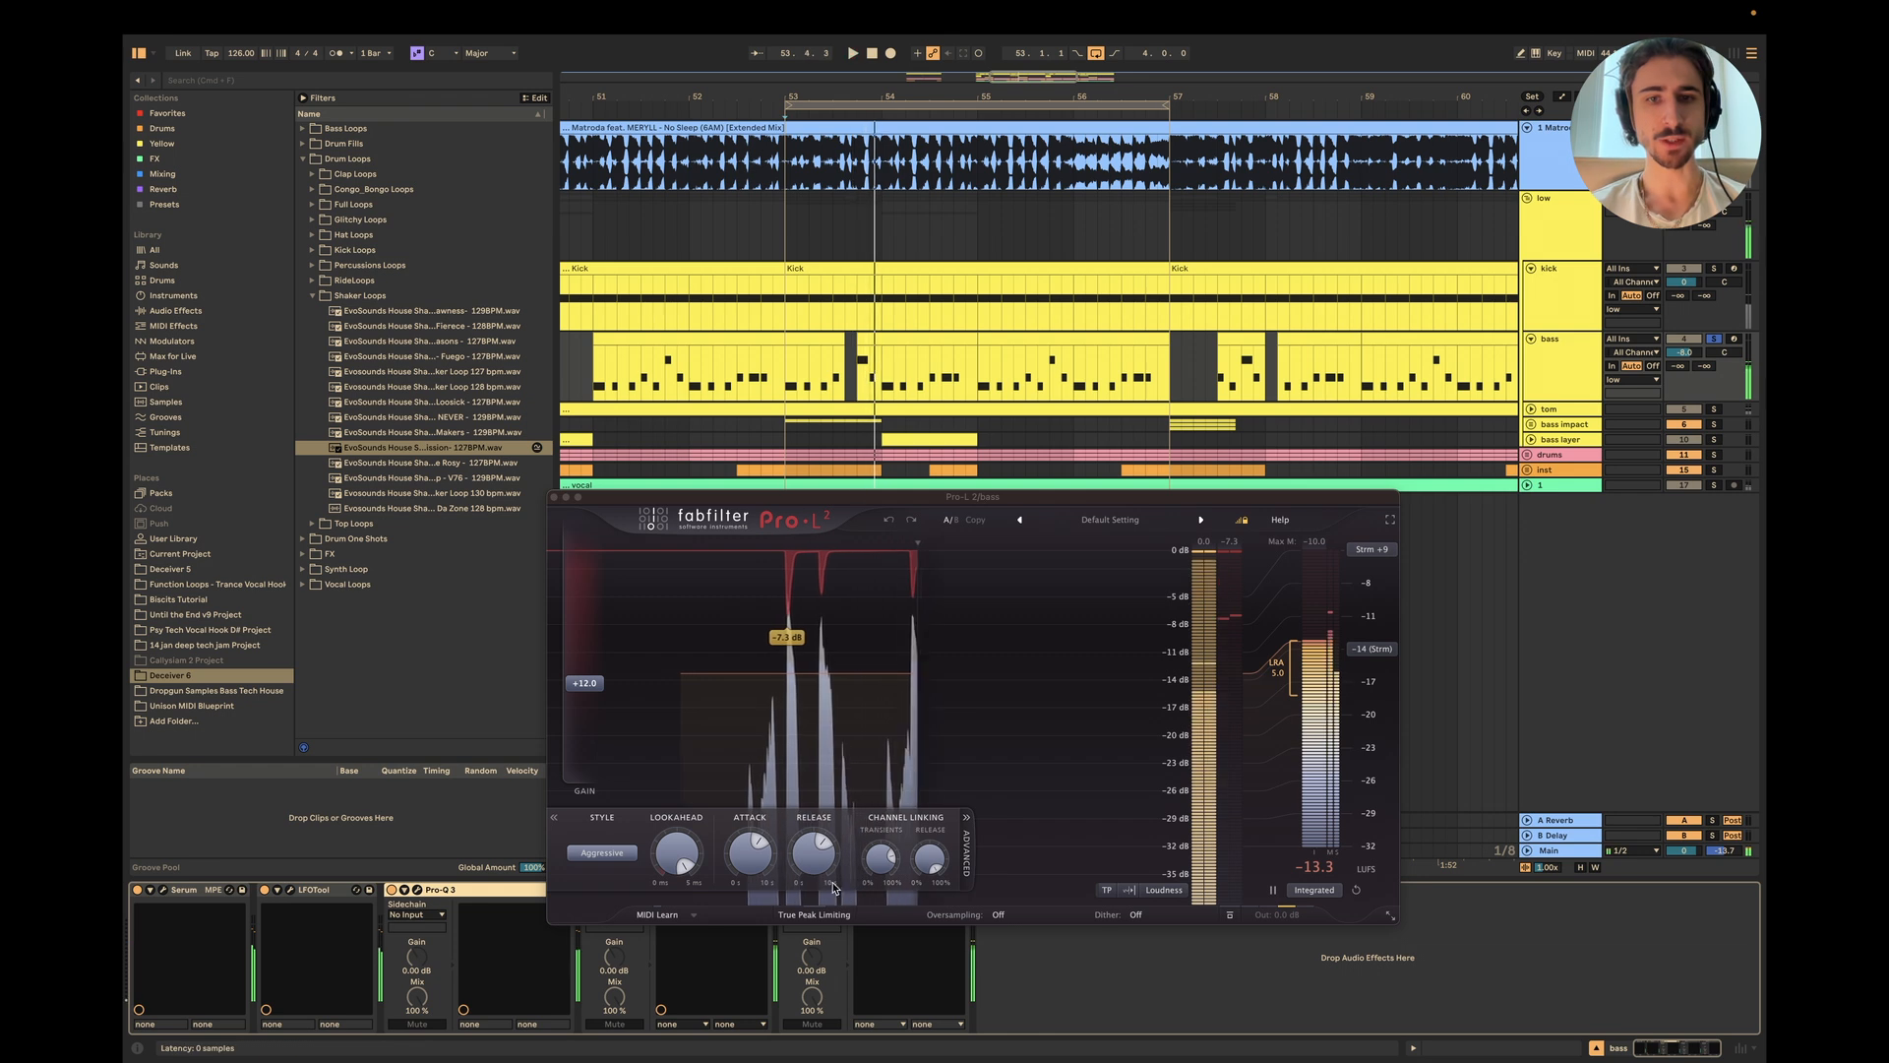
{"action": "mouse_move", "coordinate": [756, 851]}
{"action": "left_click_drag", "start_coordinate": [756, 851], "coordinate": [794, 888]}
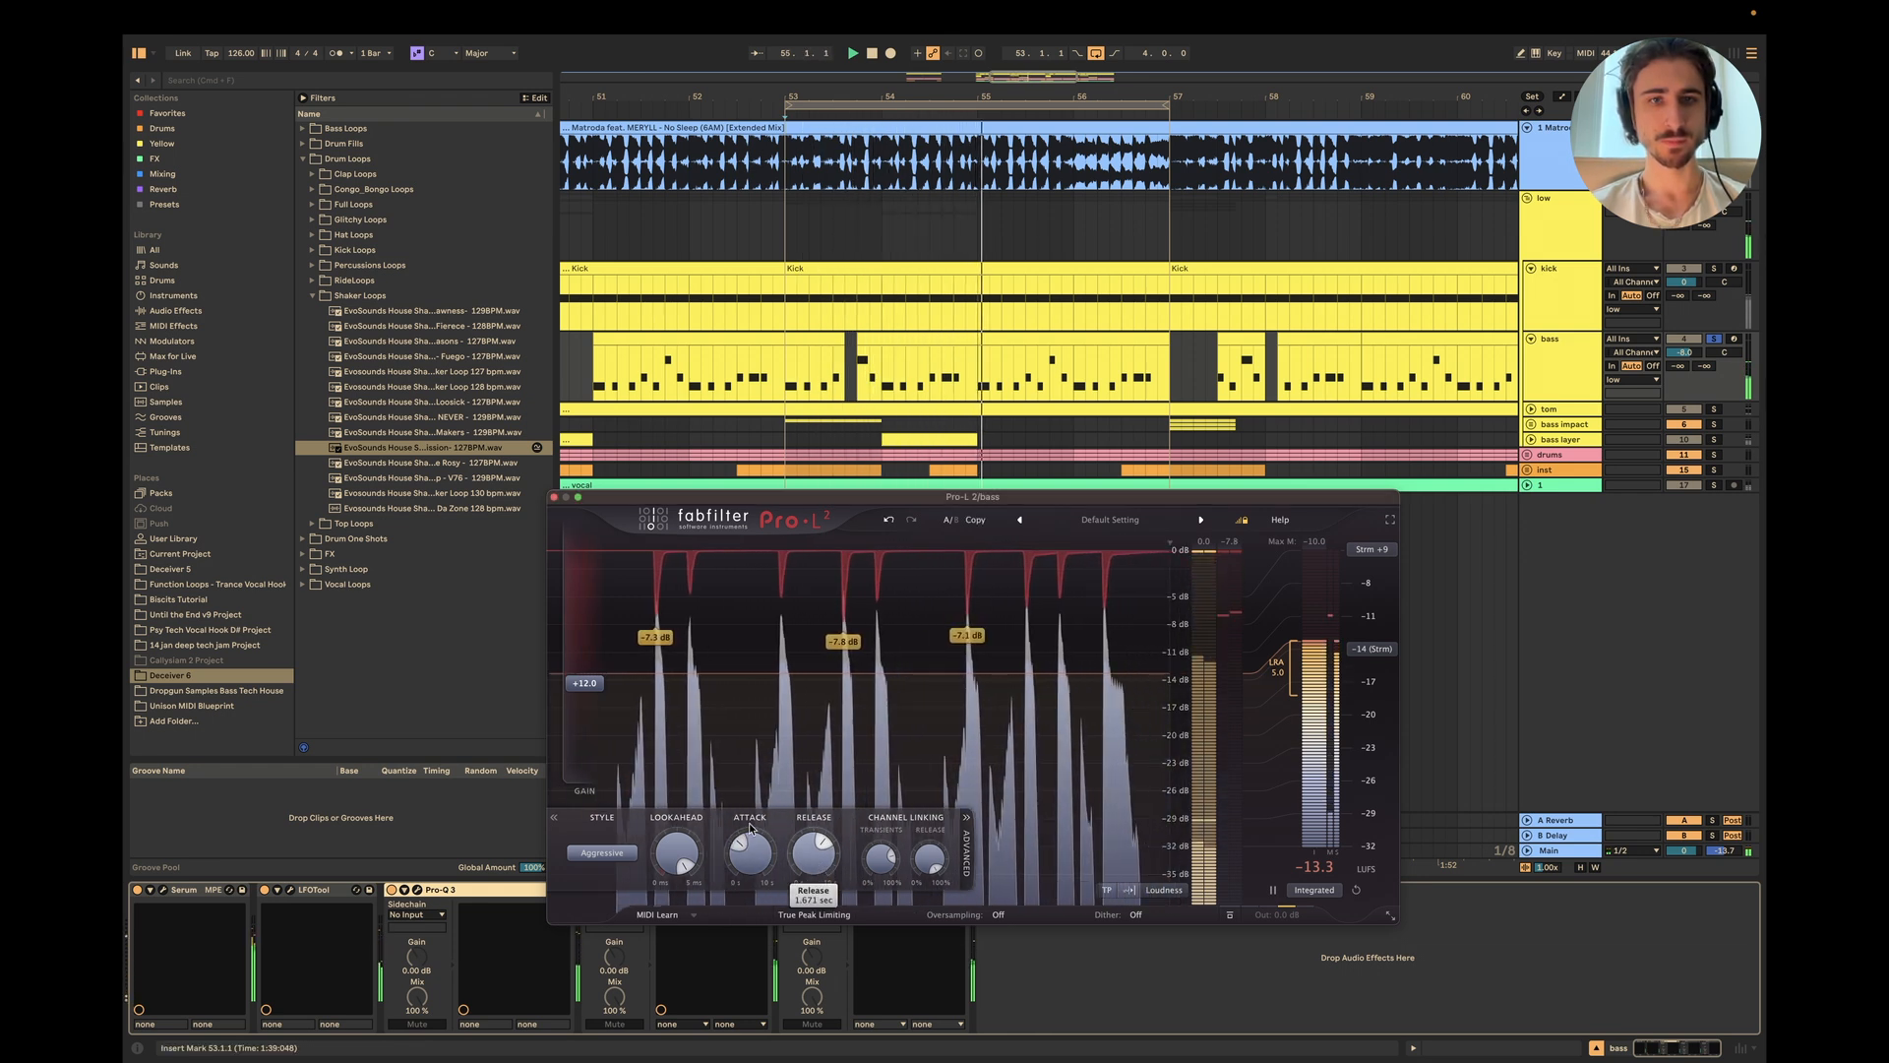
{"action": "left_click", "coordinate": [554, 497]}
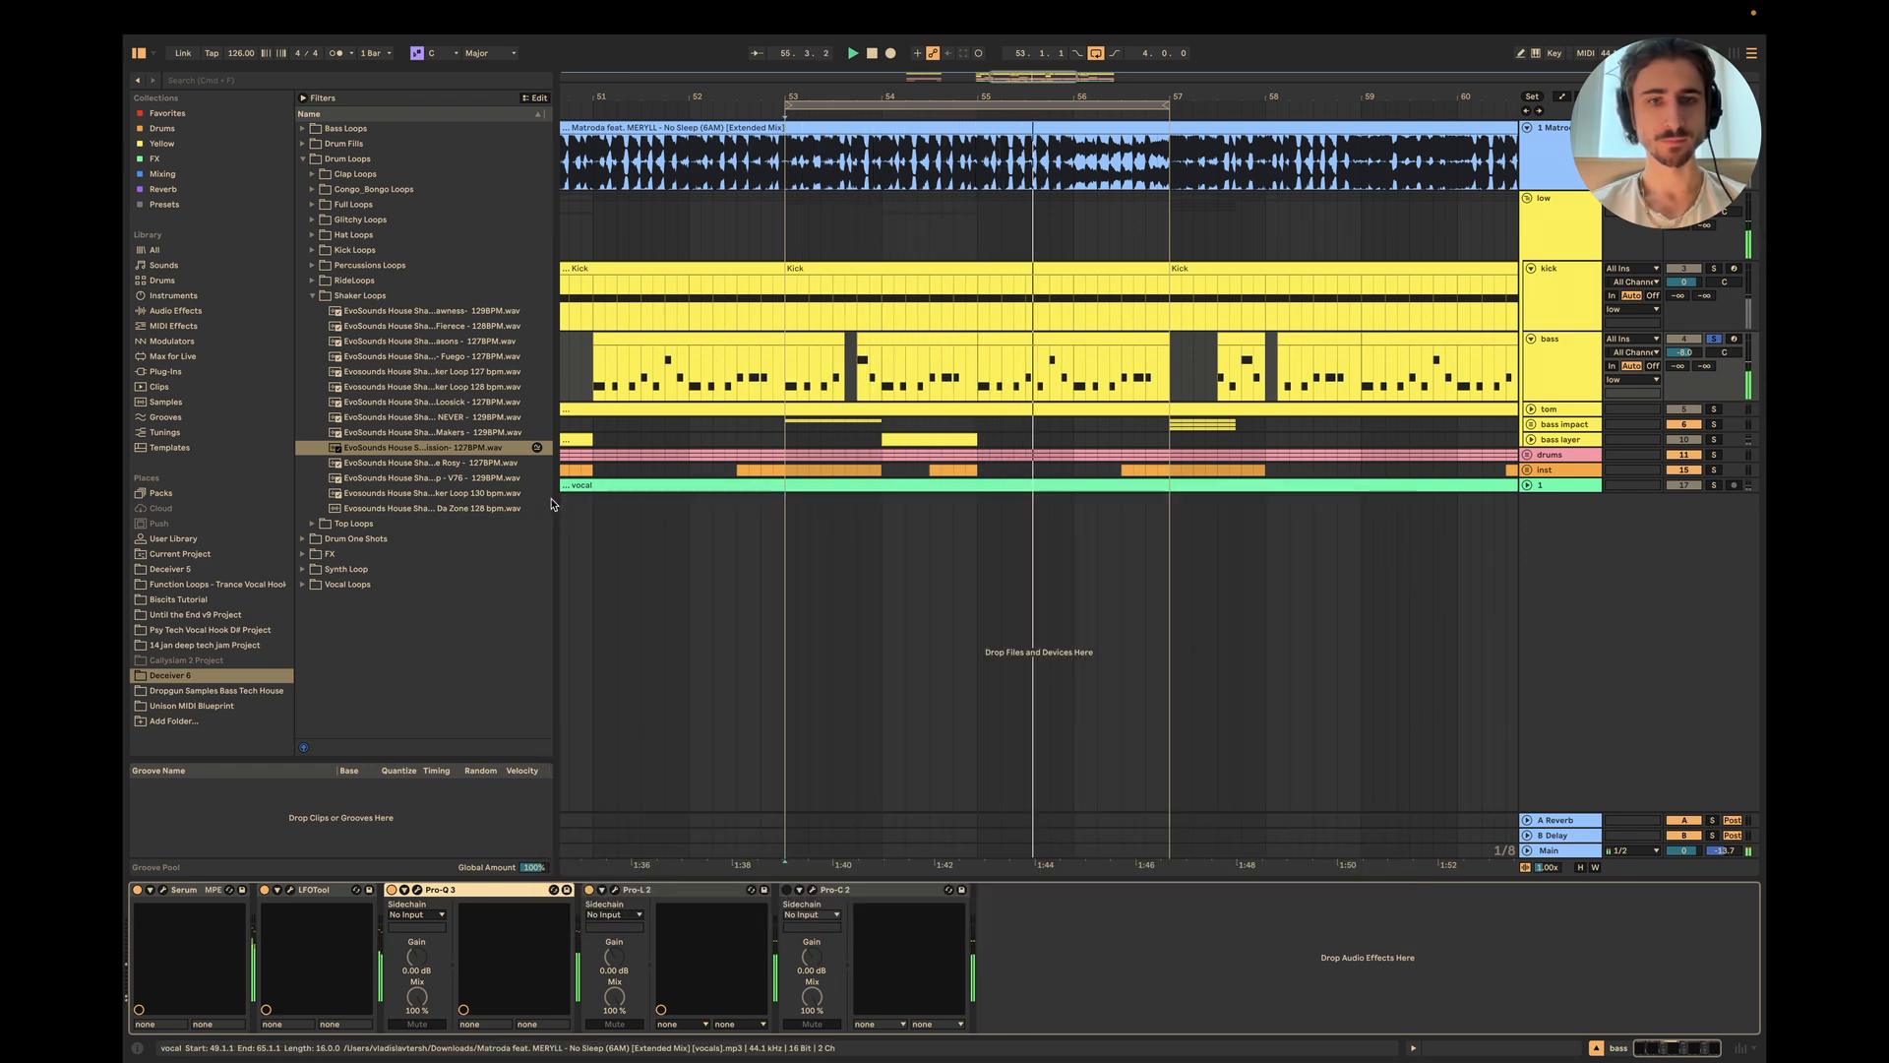
Step: Reactivate Pro-C 2 on the bass, check its threshold and compression during playback, and close its window
{"action": "left_click", "coordinate": [813, 889]}
{"action": "mouse_move", "coordinate": [740, 590]}
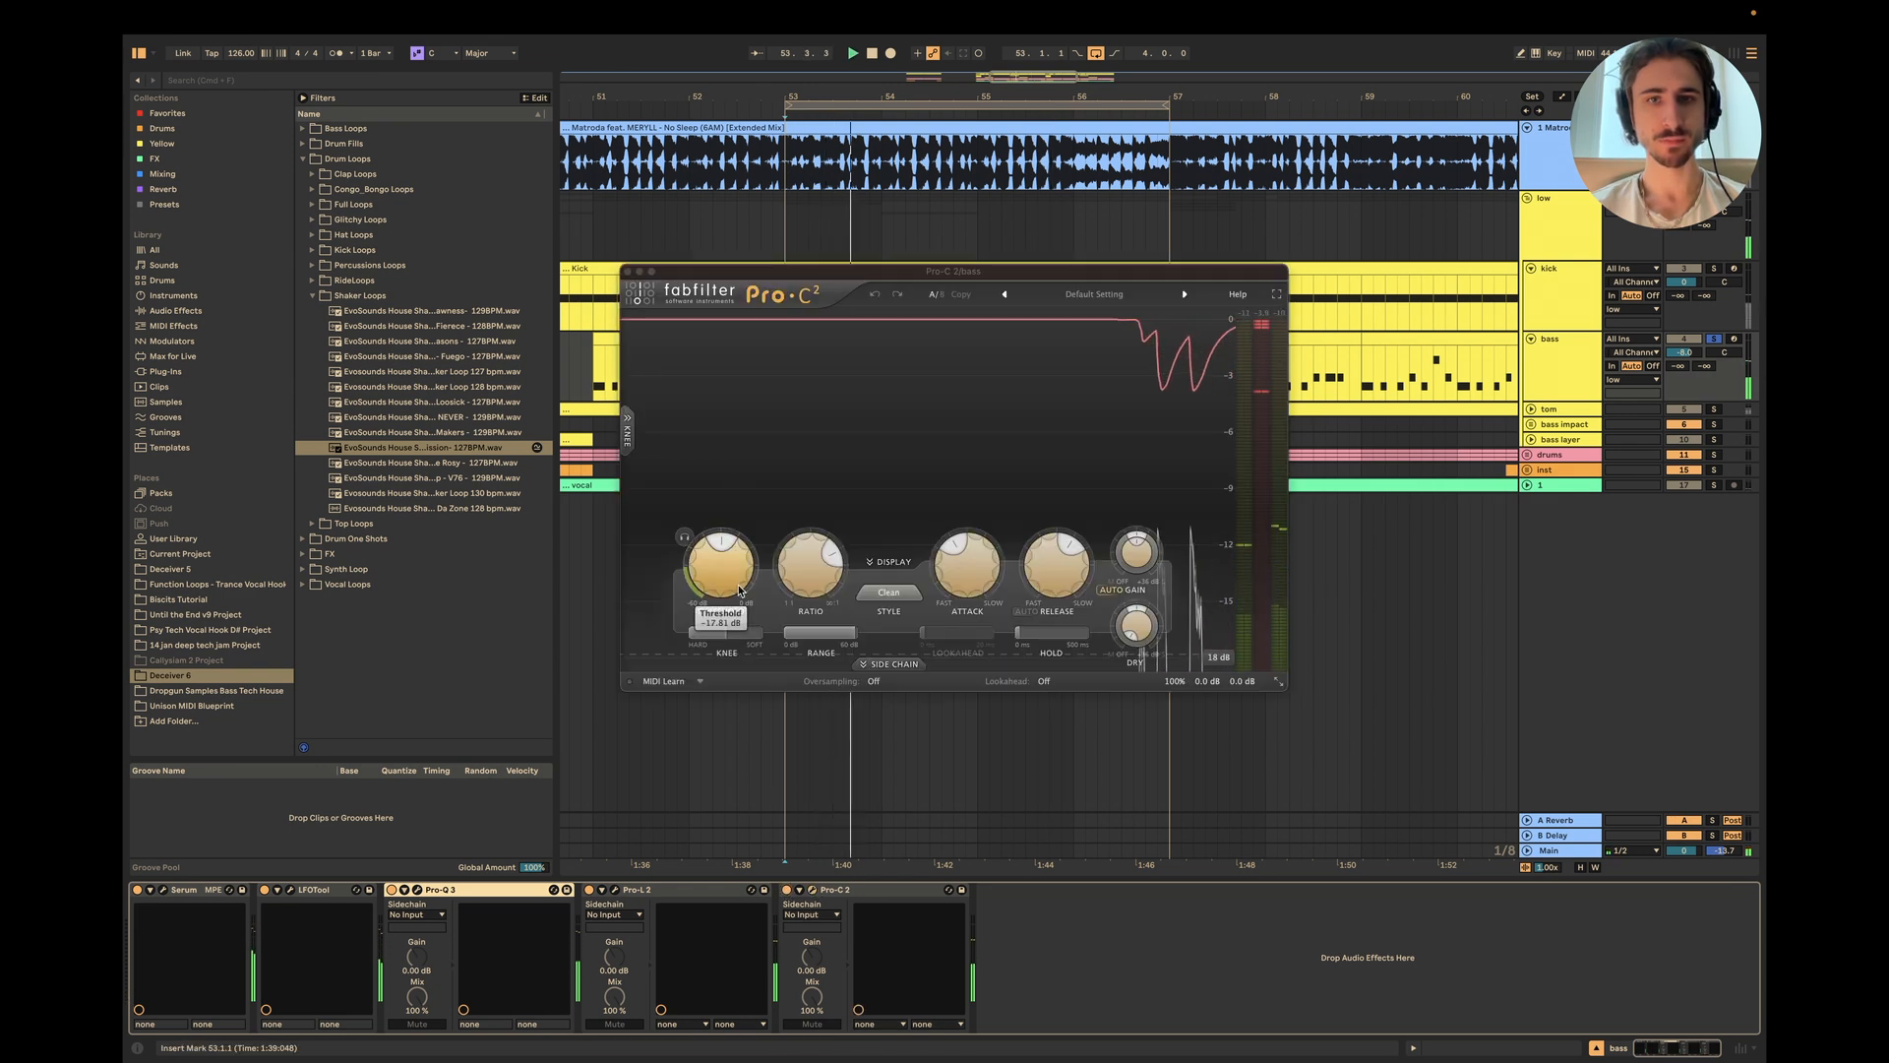
{"action": "left_click", "coordinate": [631, 272]}
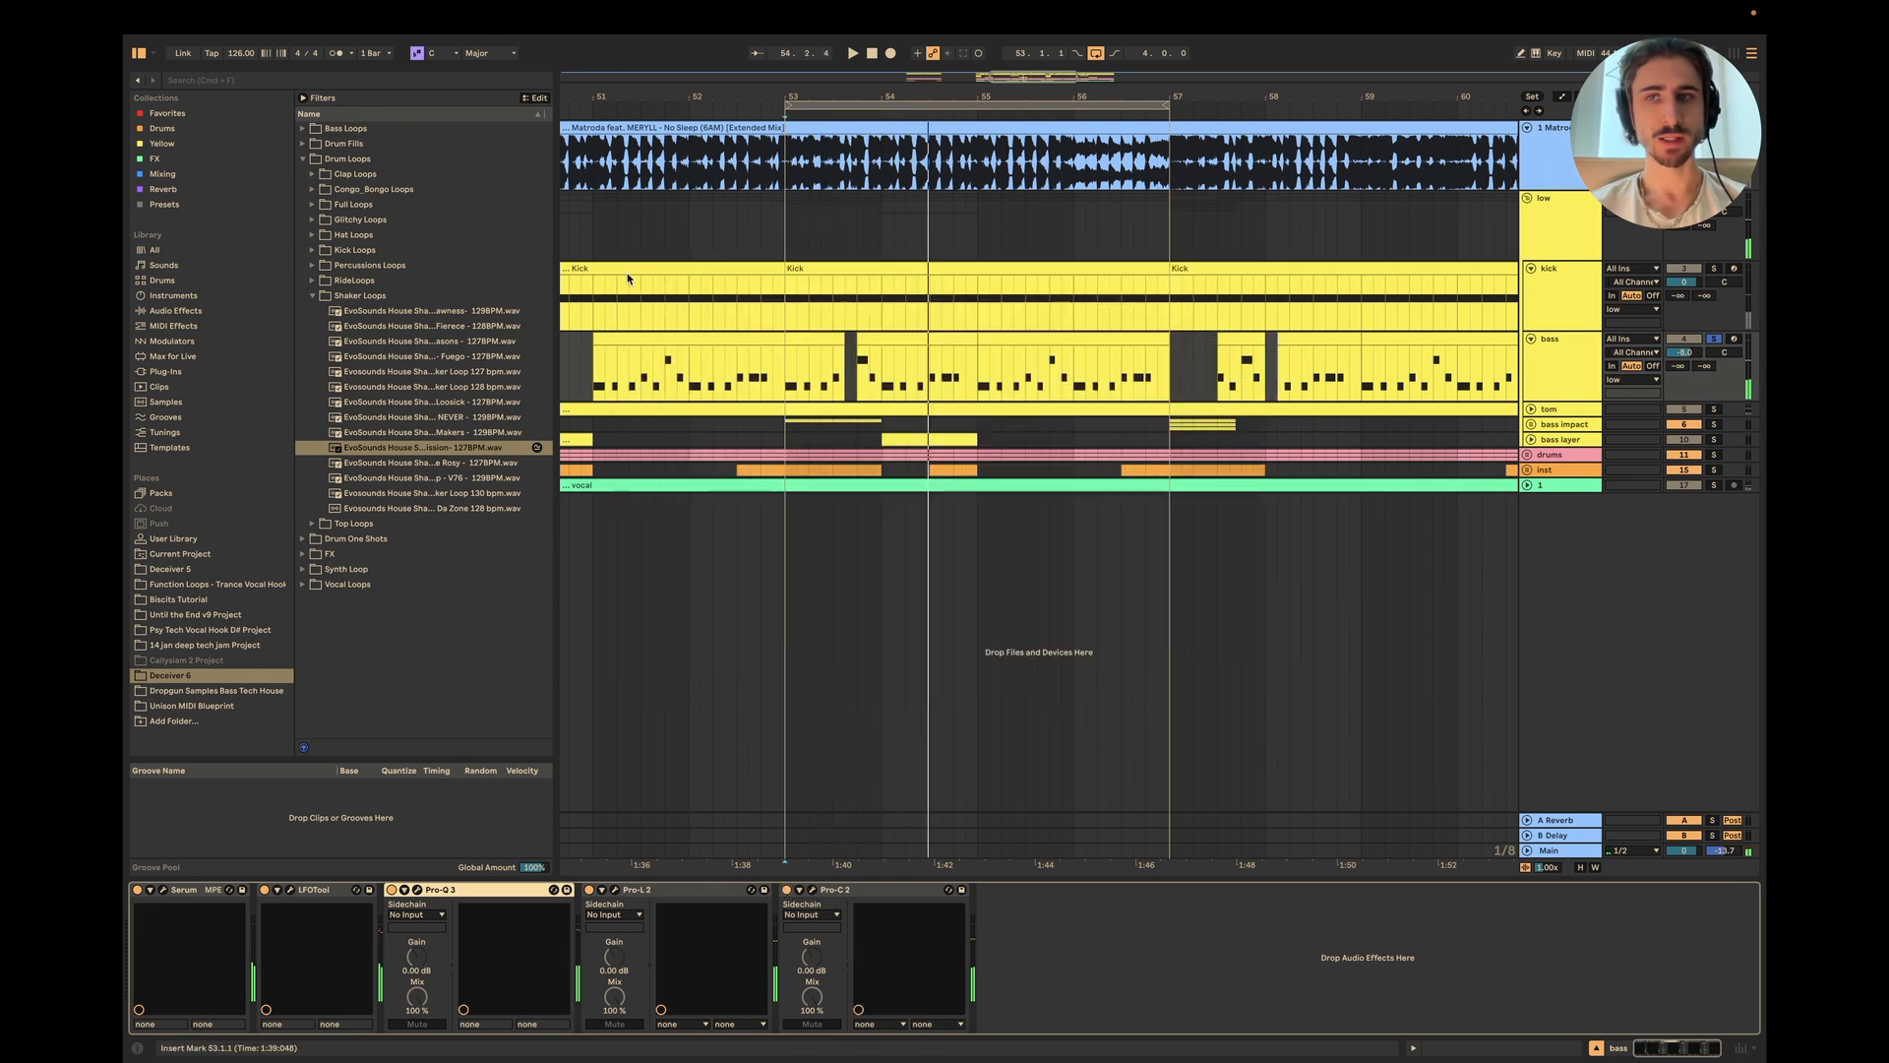
Step: Solo the kick together with the bass and play both with their full effects chains
{"action": "left_click", "coordinate": [1730, 288]}
{"action": "key", "text": "space"}
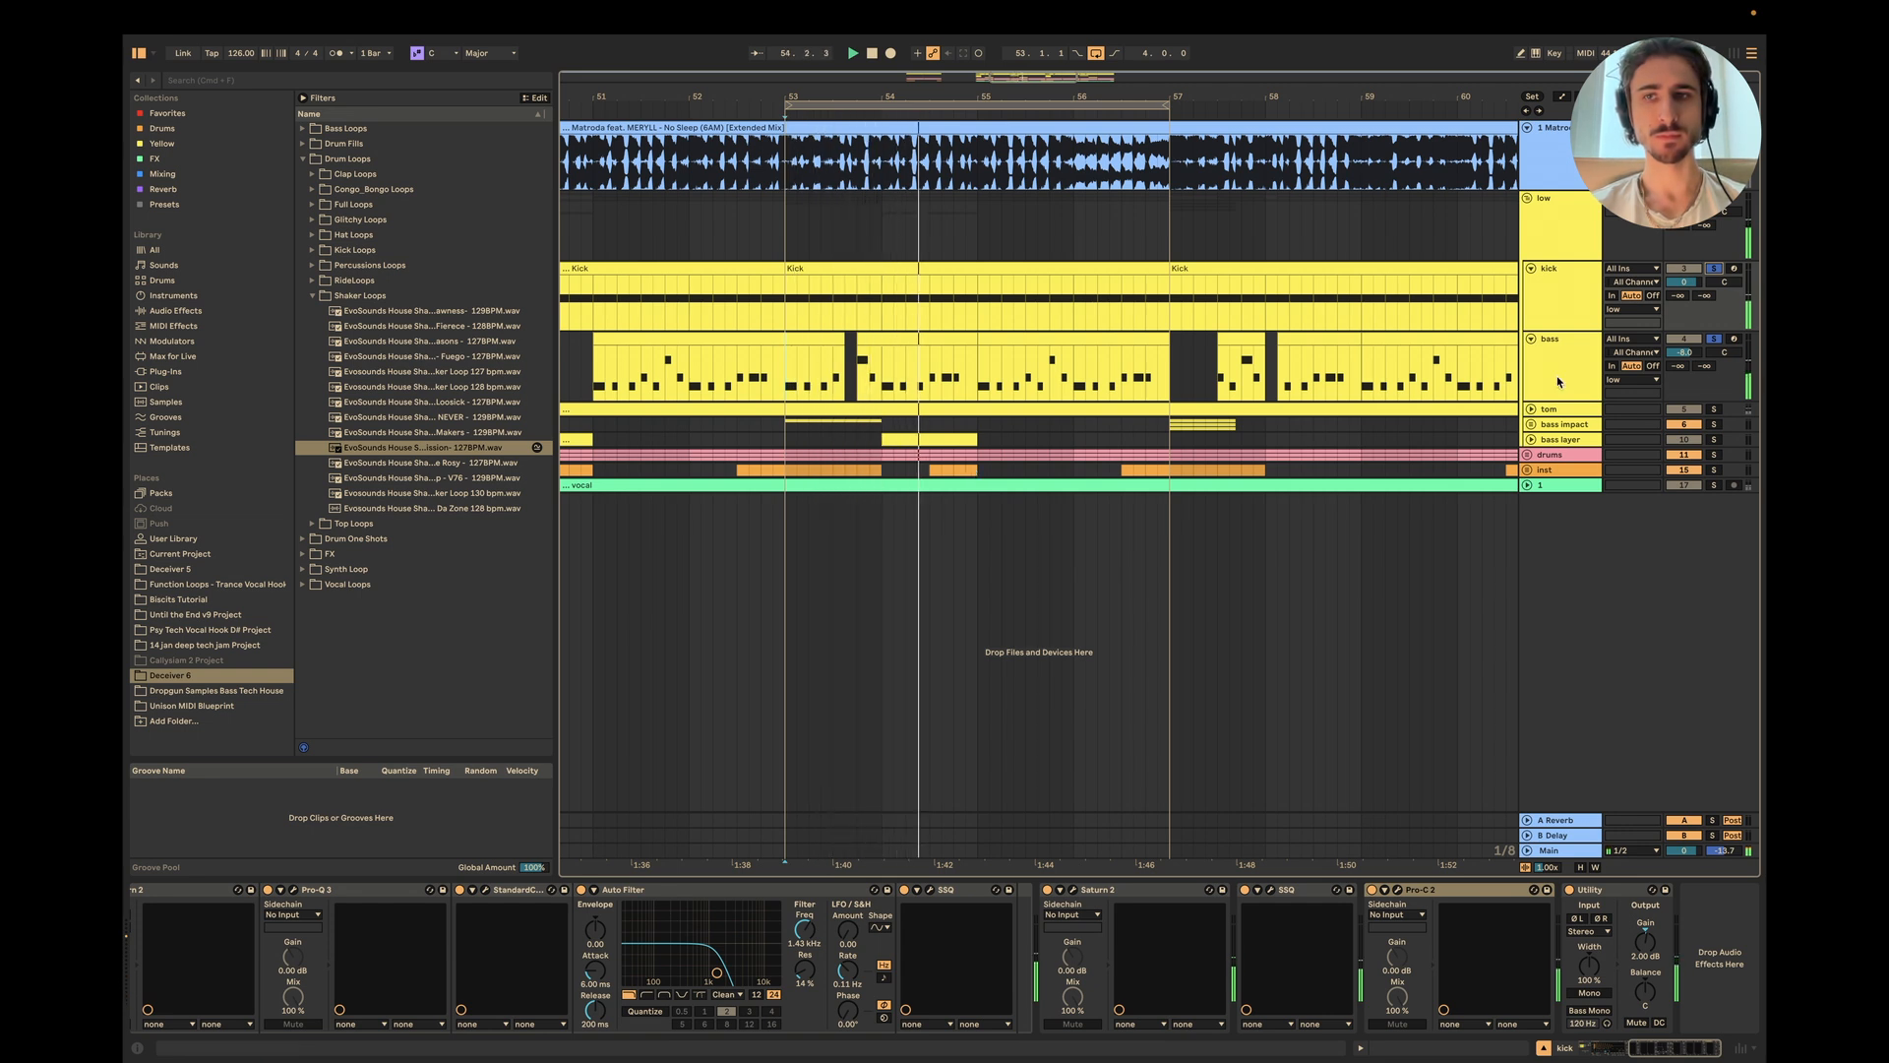
{"action": "left_click", "coordinate": [1456, 405]}
{"action": "key", "text": "space"}
{"action": "key", "text": "space"}
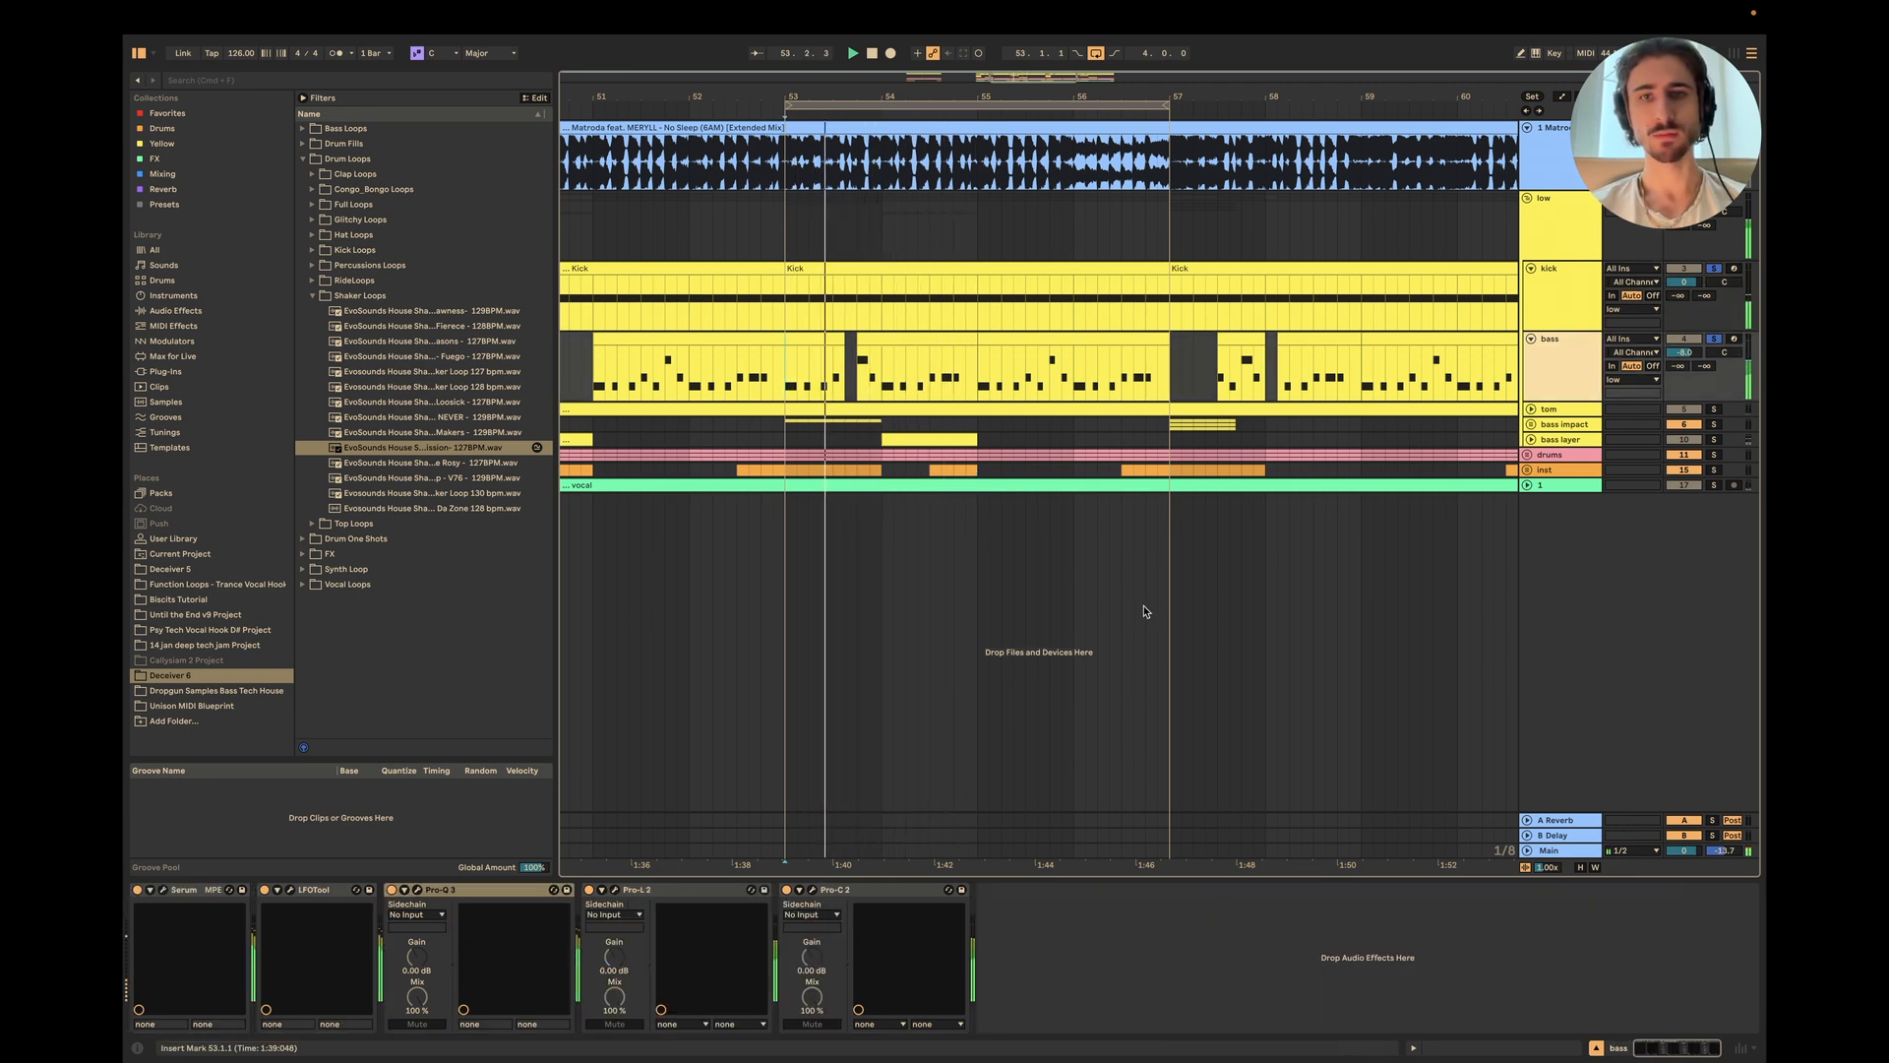
{"action": "key", "text": "space"}
Step: Unfold the tom track and loop the eight bars from 49.1.1 to 57.1.1
{"action": "left_click", "coordinate": [1531, 409]}
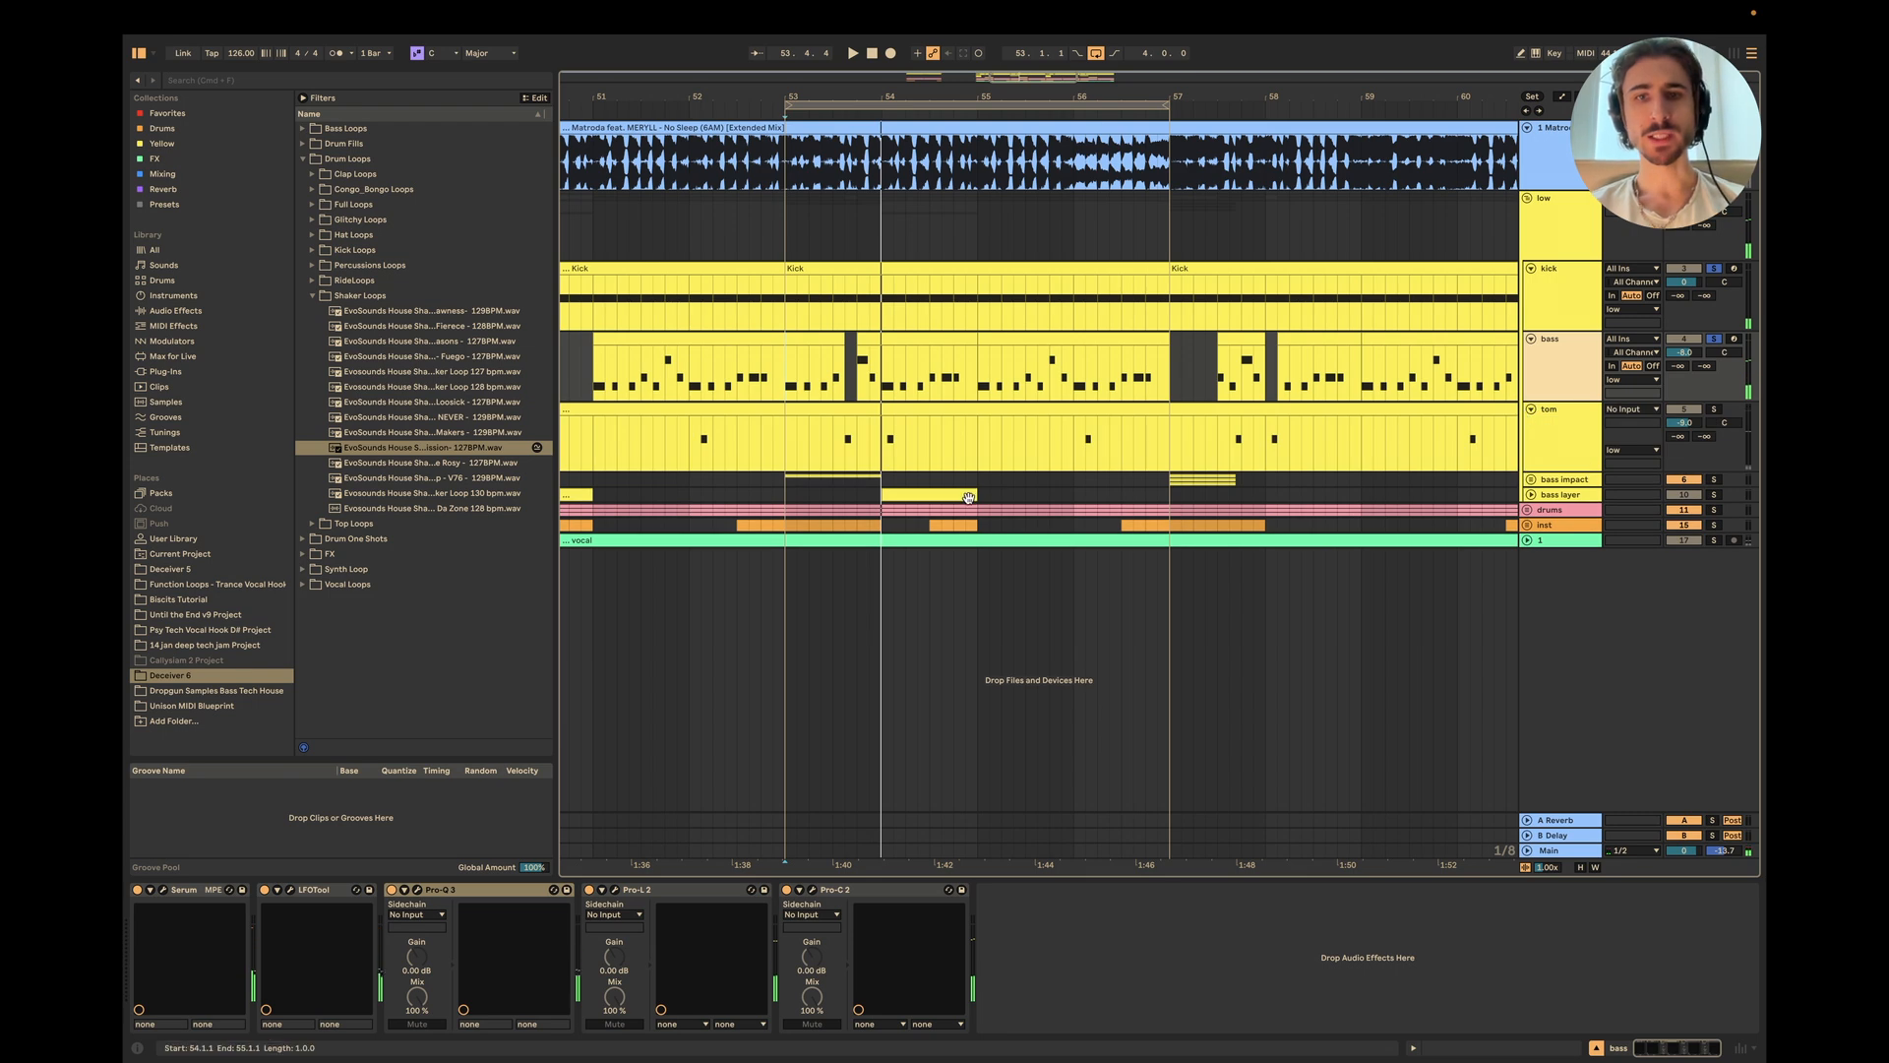
{"action": "scroll", "coordinate": [969, 502], "scroll_direction": "down", "scroll_amount": 3}
{"action": "scroll", "coordinate": [968, 498], "scroll_direction": "up", "scroll_amount": 4}
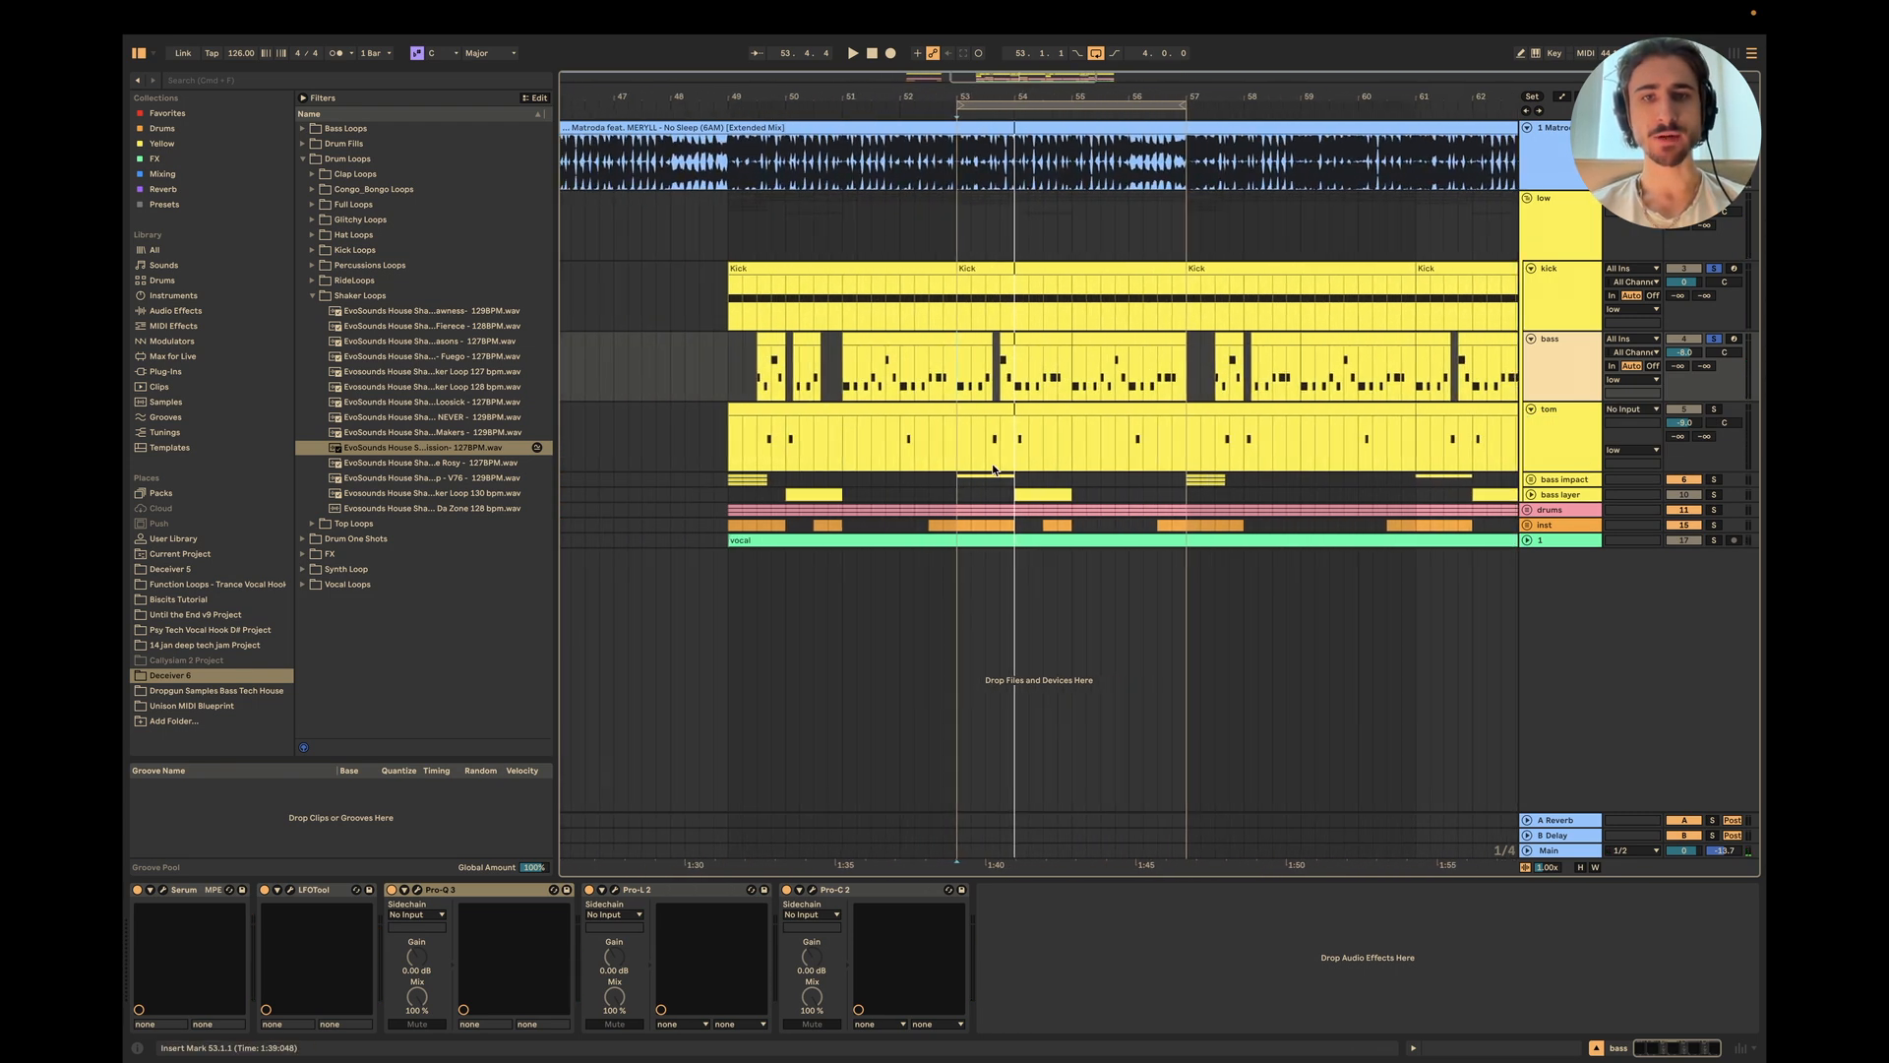
{"action": "left_click_drag", "start_coordinate": [717, 371], "coordinate": [1180, 370]}
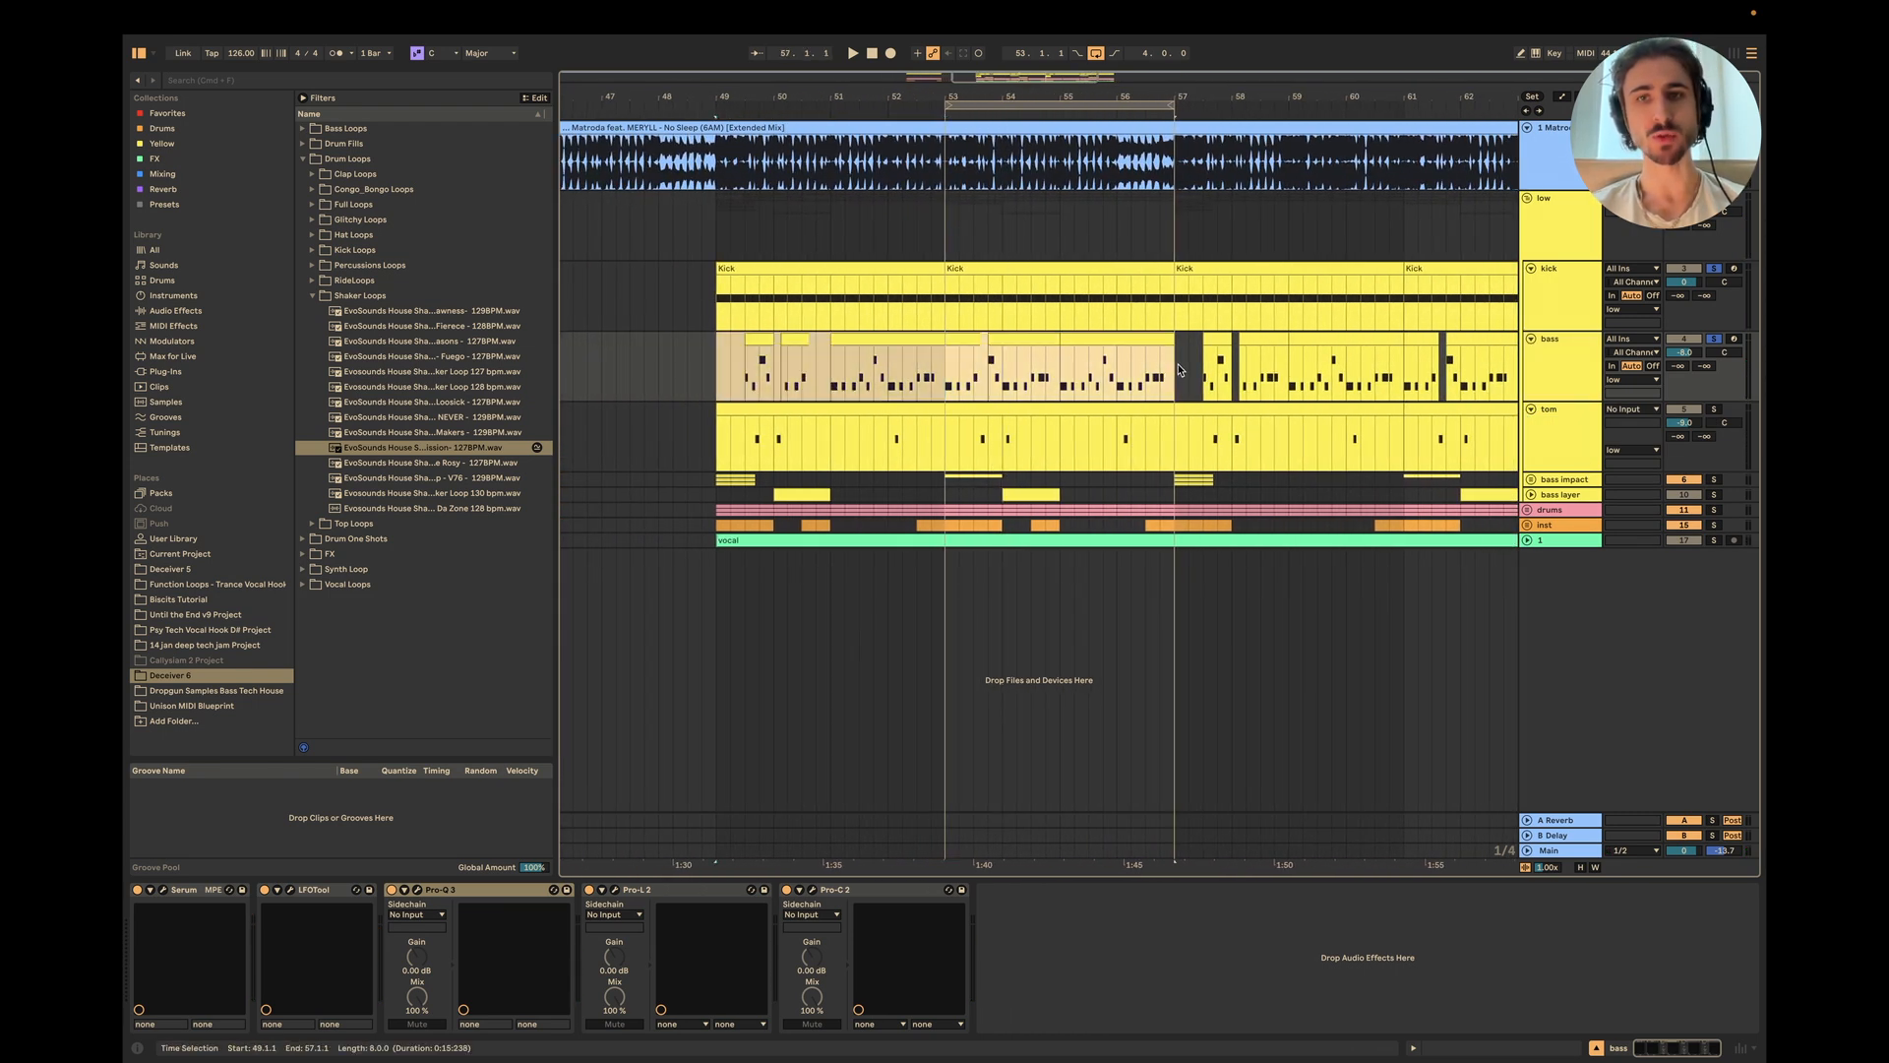
{"action": "key", "text": "super+l"}
{"action": "scroll", "coordinate": [708, 383], "scroll_direction": "up", "scroll_amount": 2}
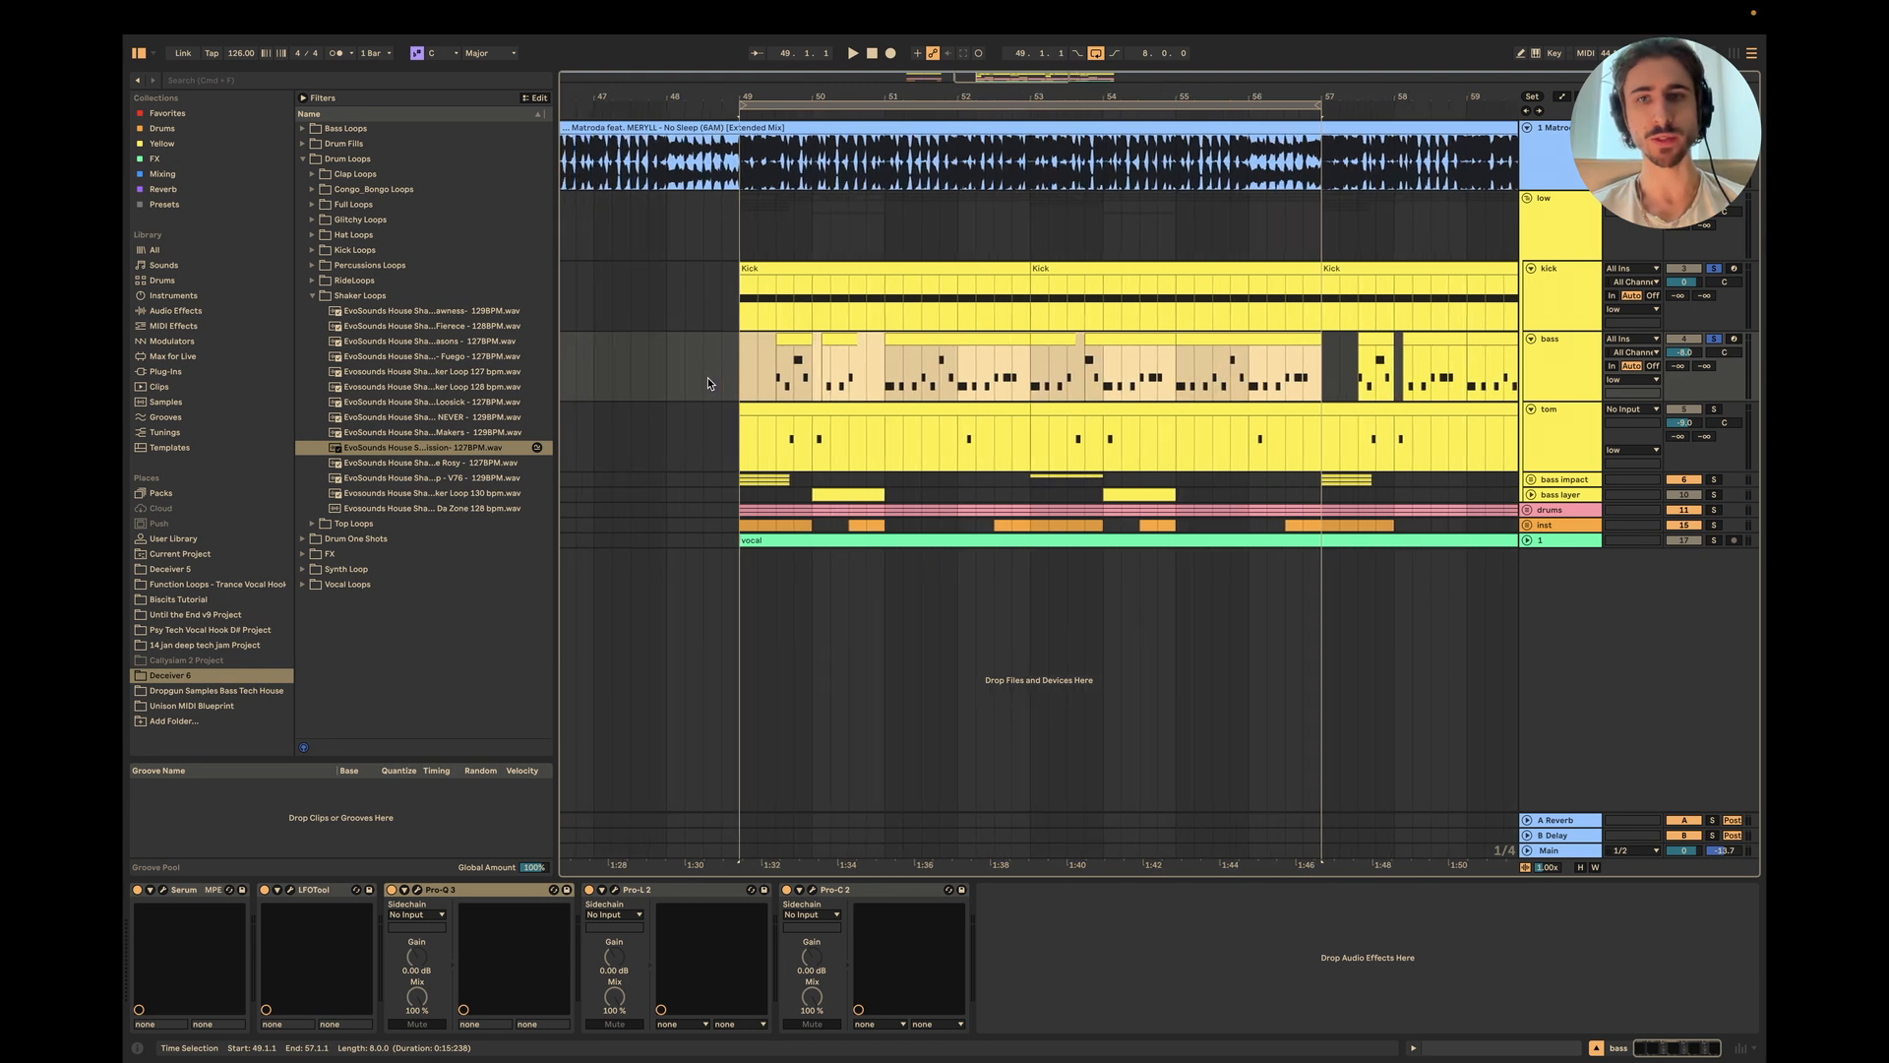
Step: Solo the bass impact track and place the insert marker at 49.1.1 on it
{"action": "left_click", "coordinate": [1716, 480]}
{"action": "left_click", "coordinate": [742, 482]}
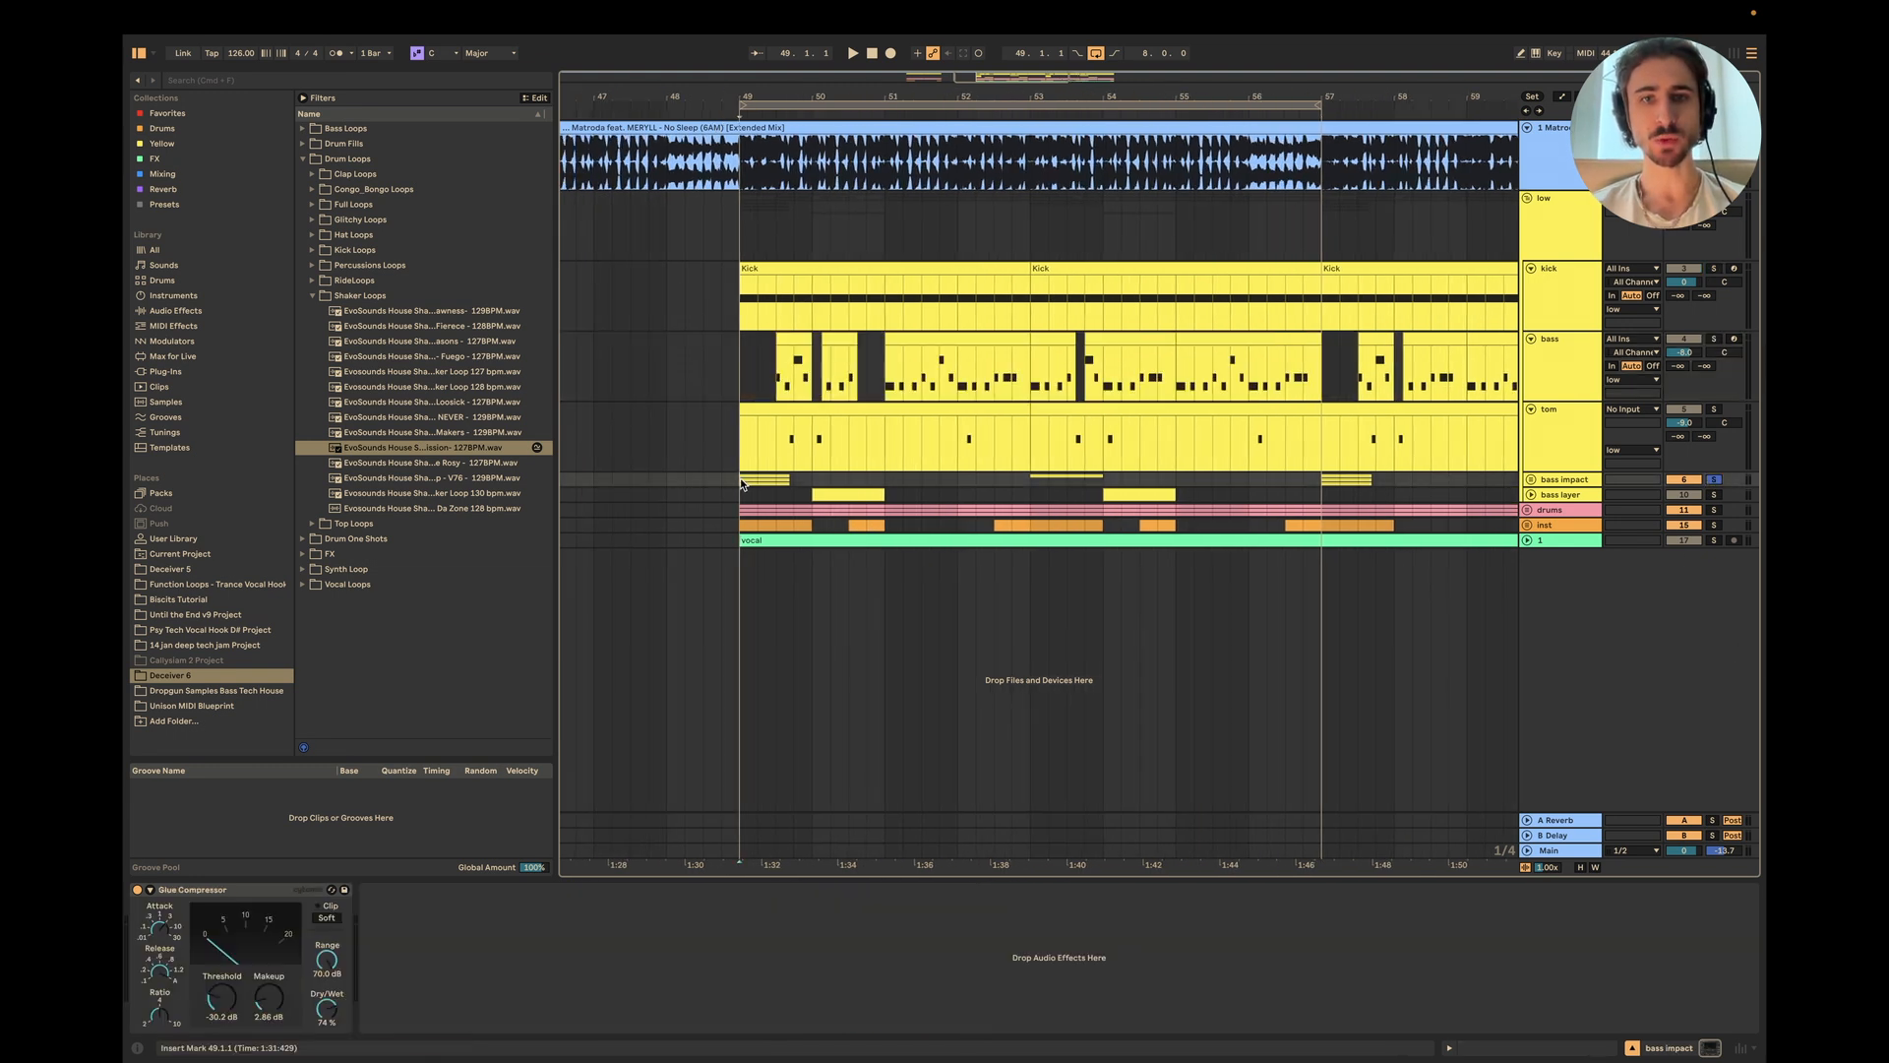
Step: Play the soloed bass impact track from 49.1.1 and restart it to hear the impact again
{"action": "key", "text": "space"}
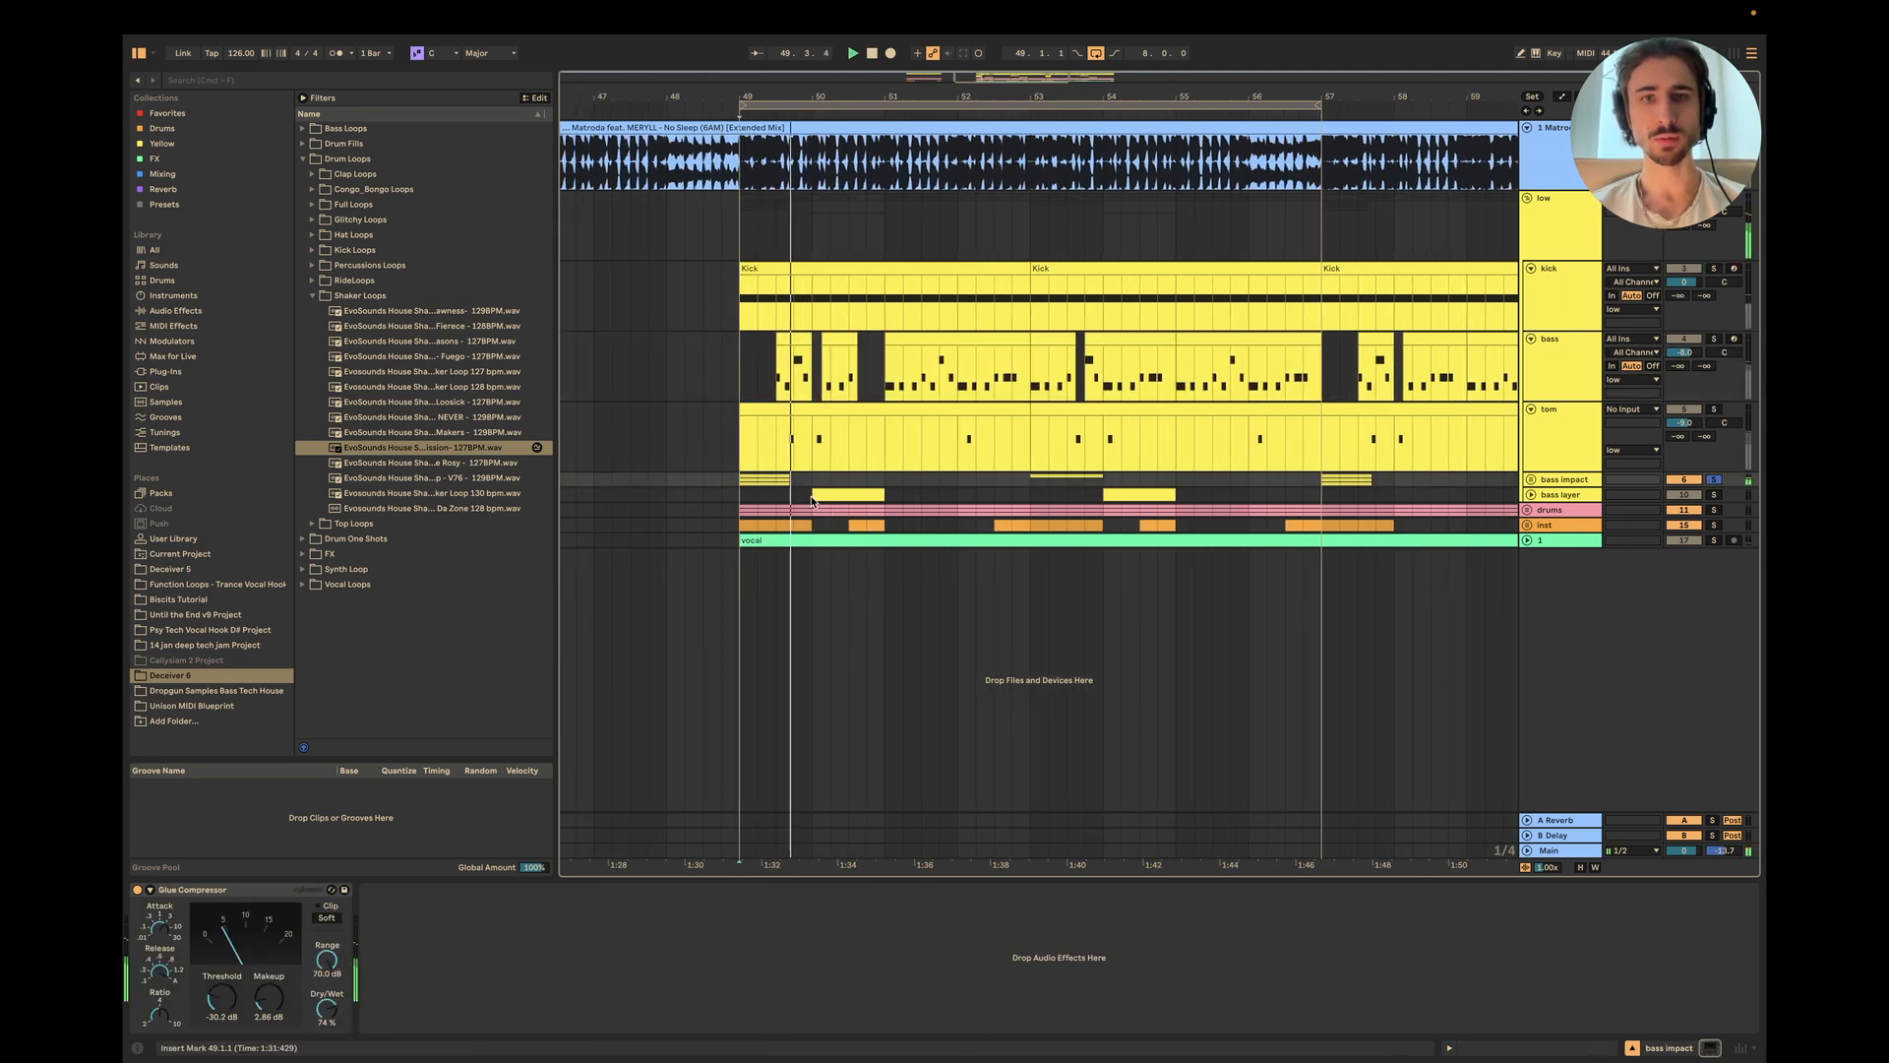
{"action": "key", "text": "space"}
{"action": "key", "text": "space"}
{"action": "scroll", "coordinate": [748, 439], "scroll_direction": "up", "scroll_amount": 5}
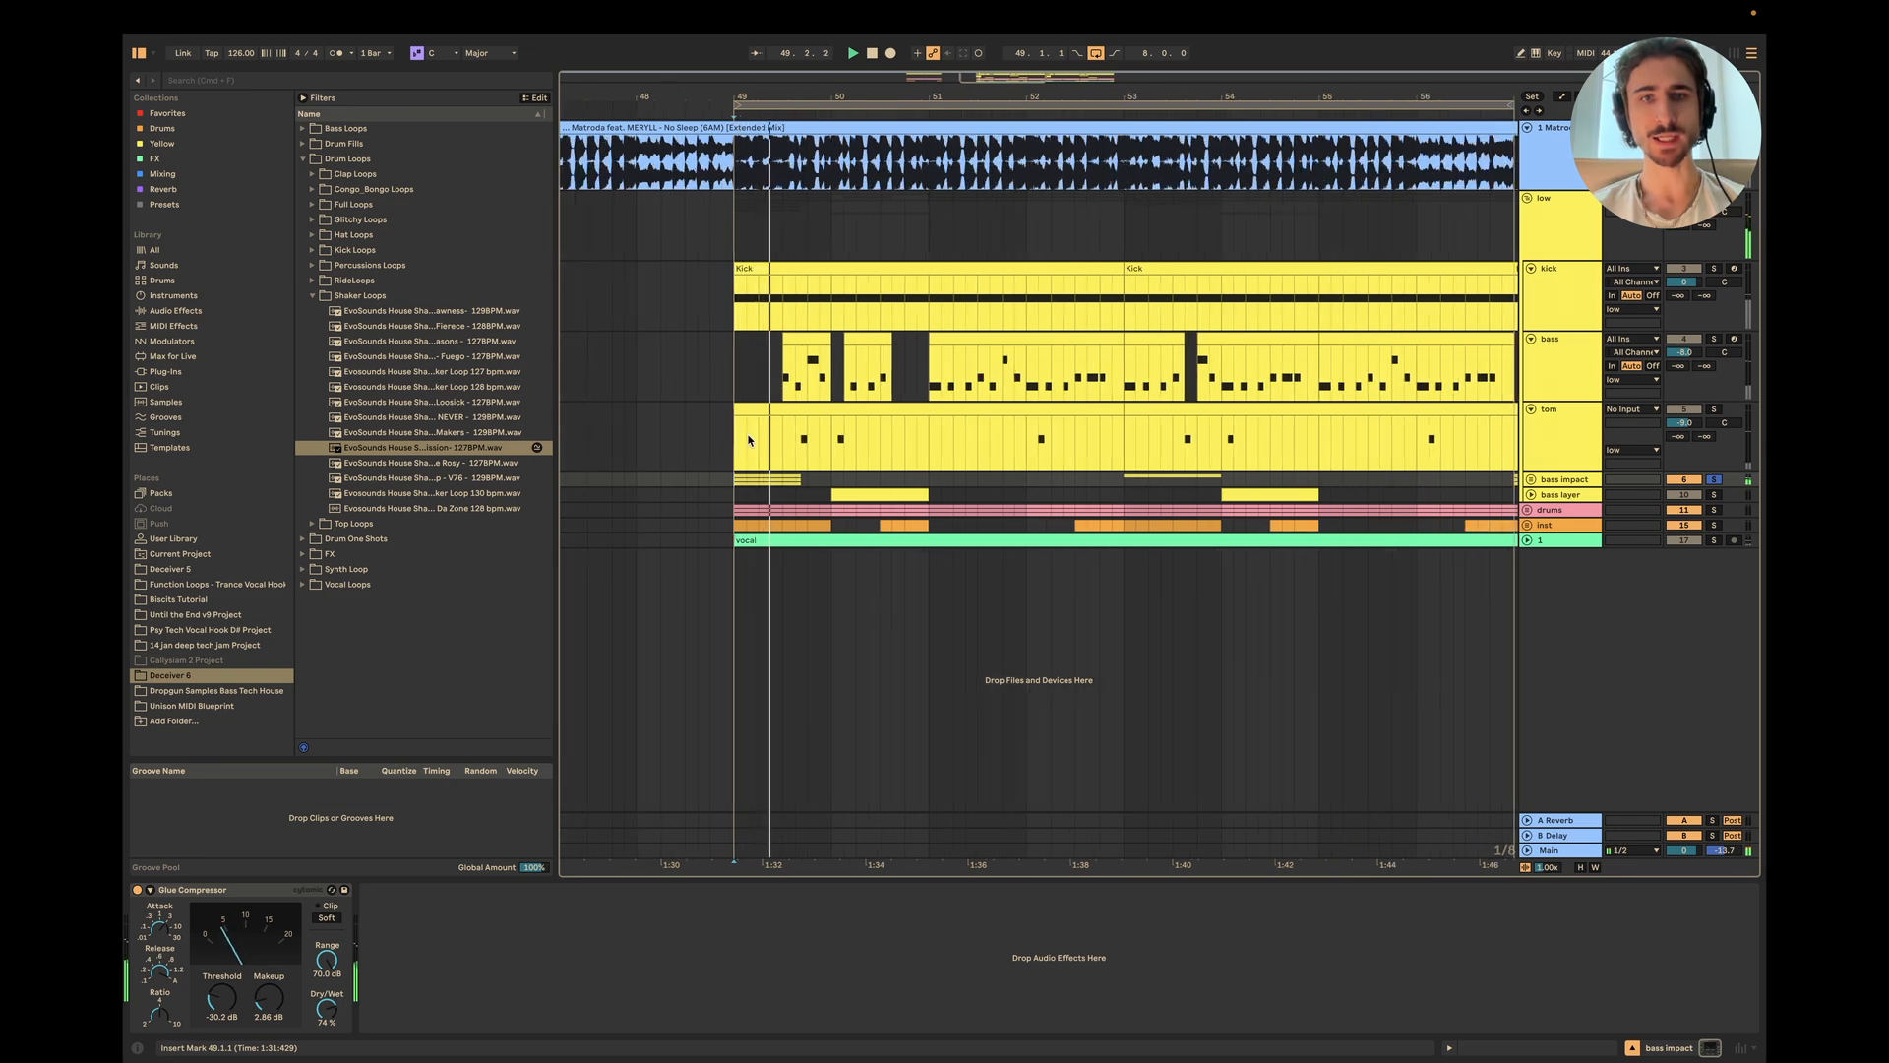
{"action": "scroll", "coordinate": [748, 440], "scroll_direction": "left", "scroll_amount": 2}
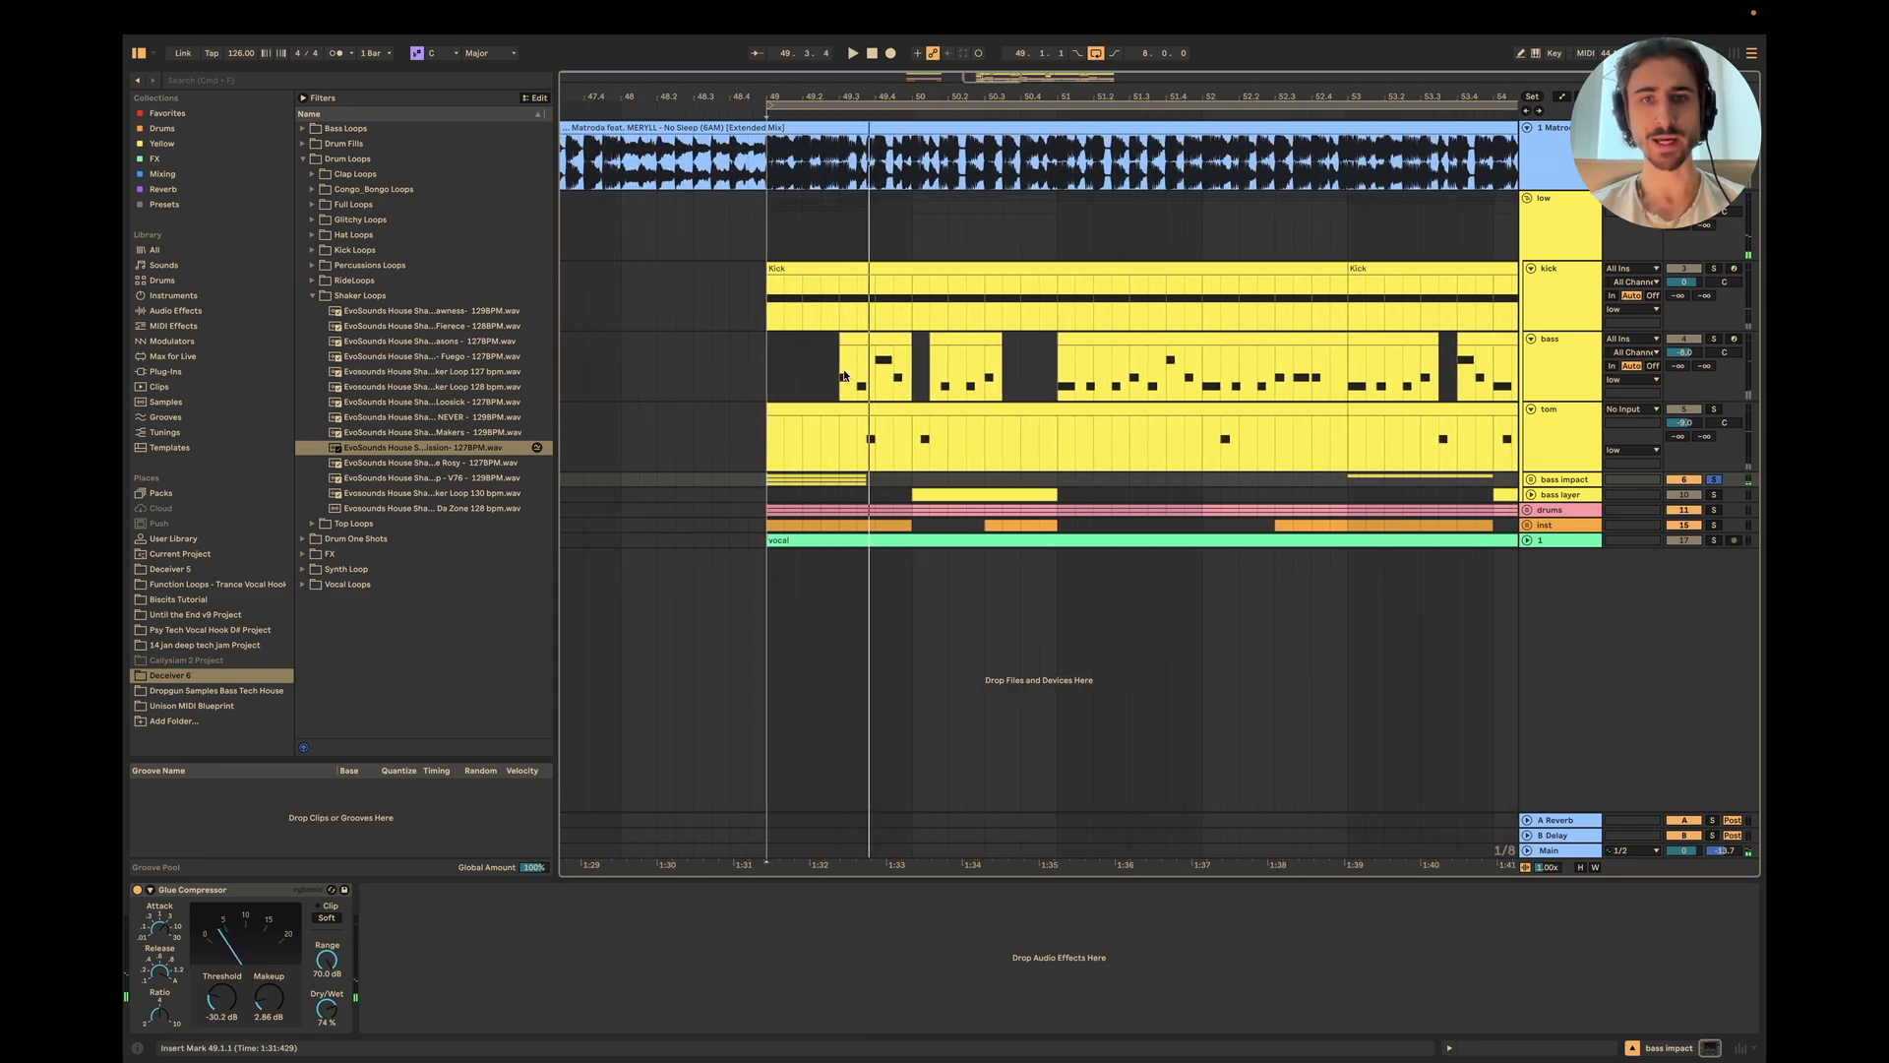
{"action": "scroll", "coordinate": [844, 375], "scroll_direction": "up", "scroll_amount": 2}
Step: Solo the kick and bass tracks and mark the gap before the first bass notes, from 49.1.1 to 49.3.2
{"action": "left_click", "coordinate": [745, 371]}
{"action": "key", "text": "space"}
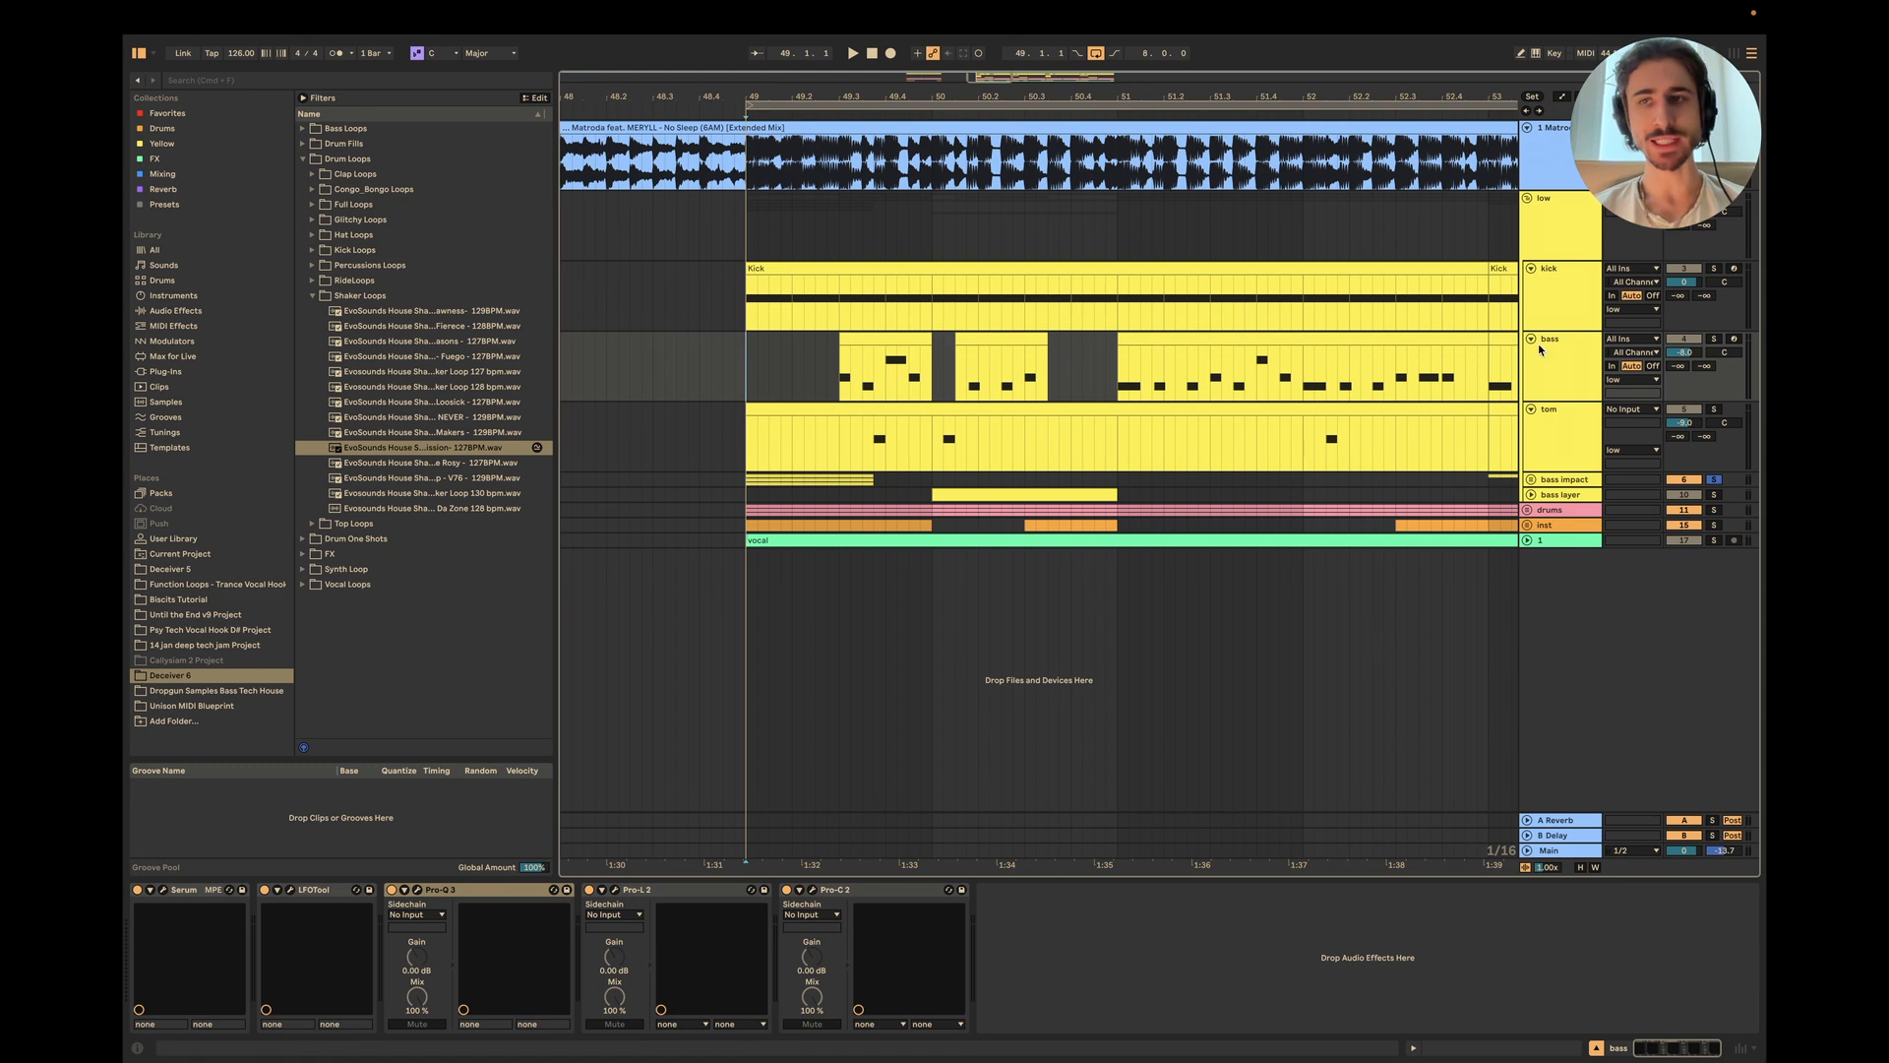
{"action": "left_click", "coordinate": [1714, 270]}
{"action": "left_click", "coordinate": [1712, 340]}
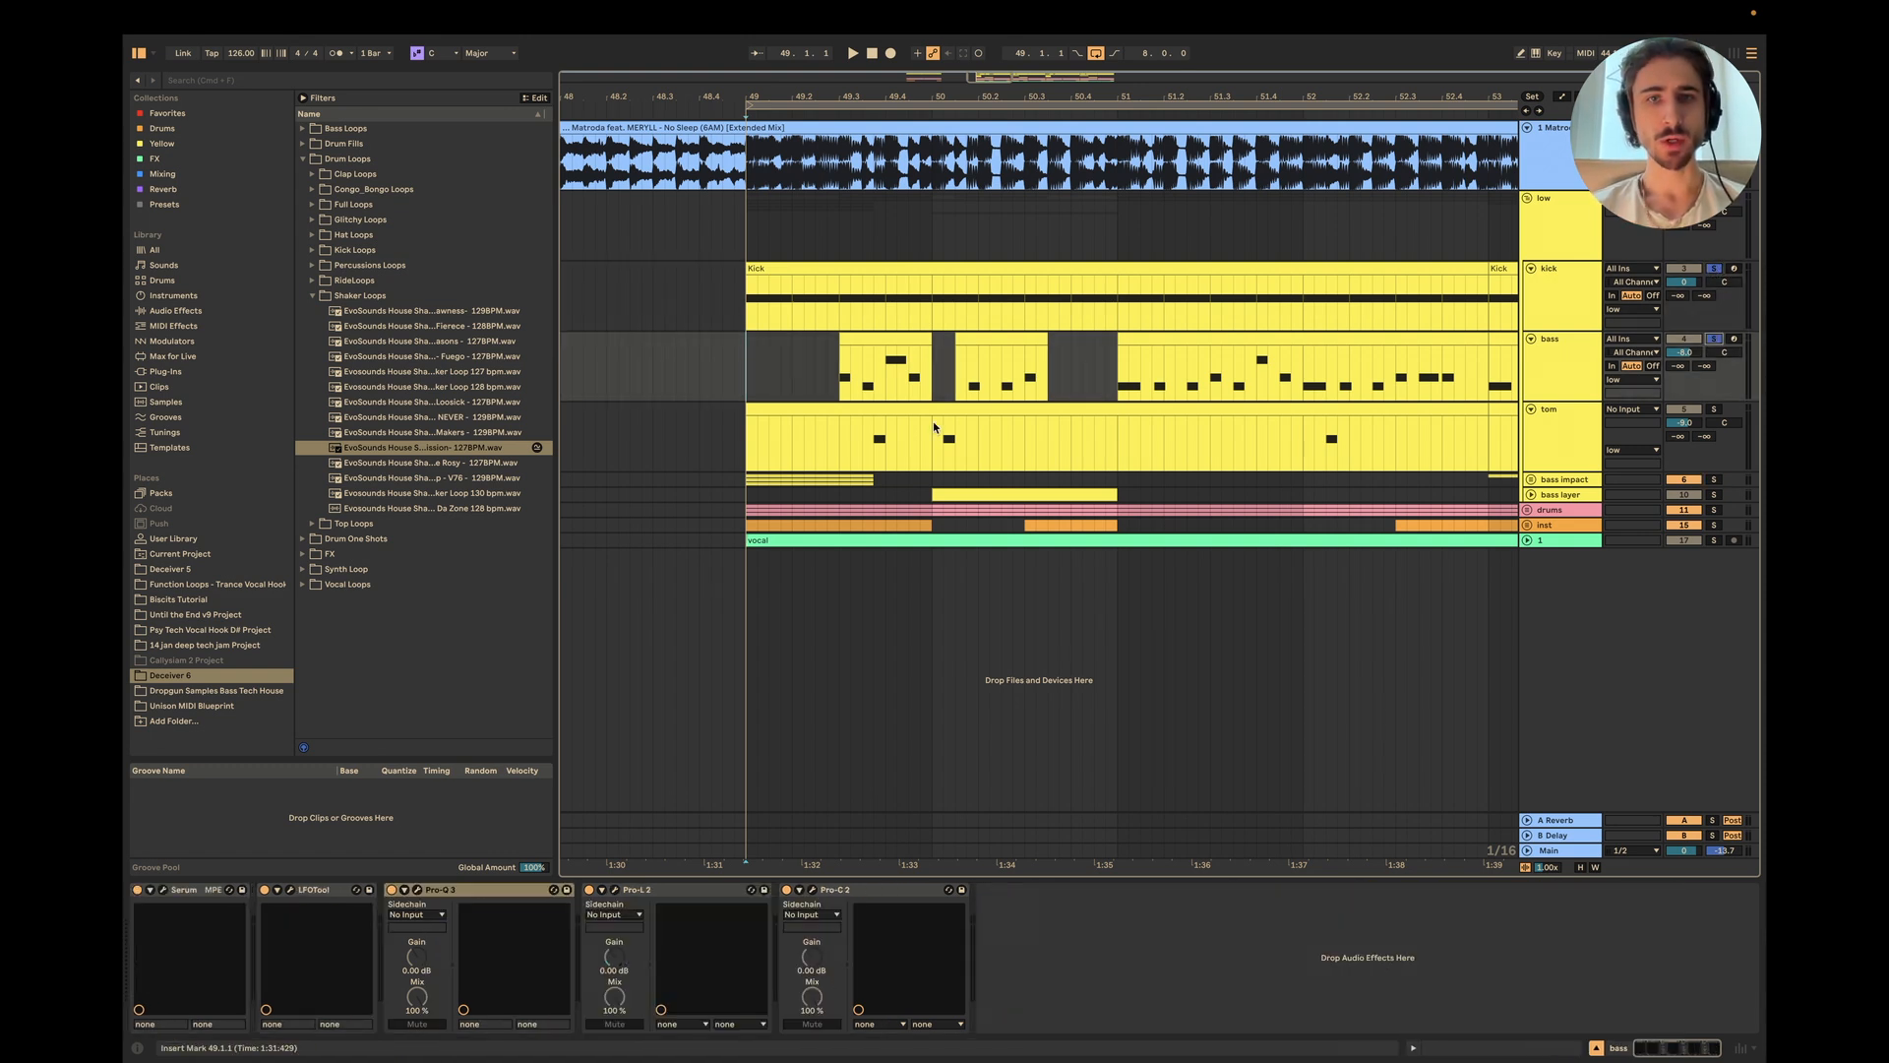
{"action": "left_click_drag", "start_coordinate": [748, 370], "coordinate": [852, 374]}
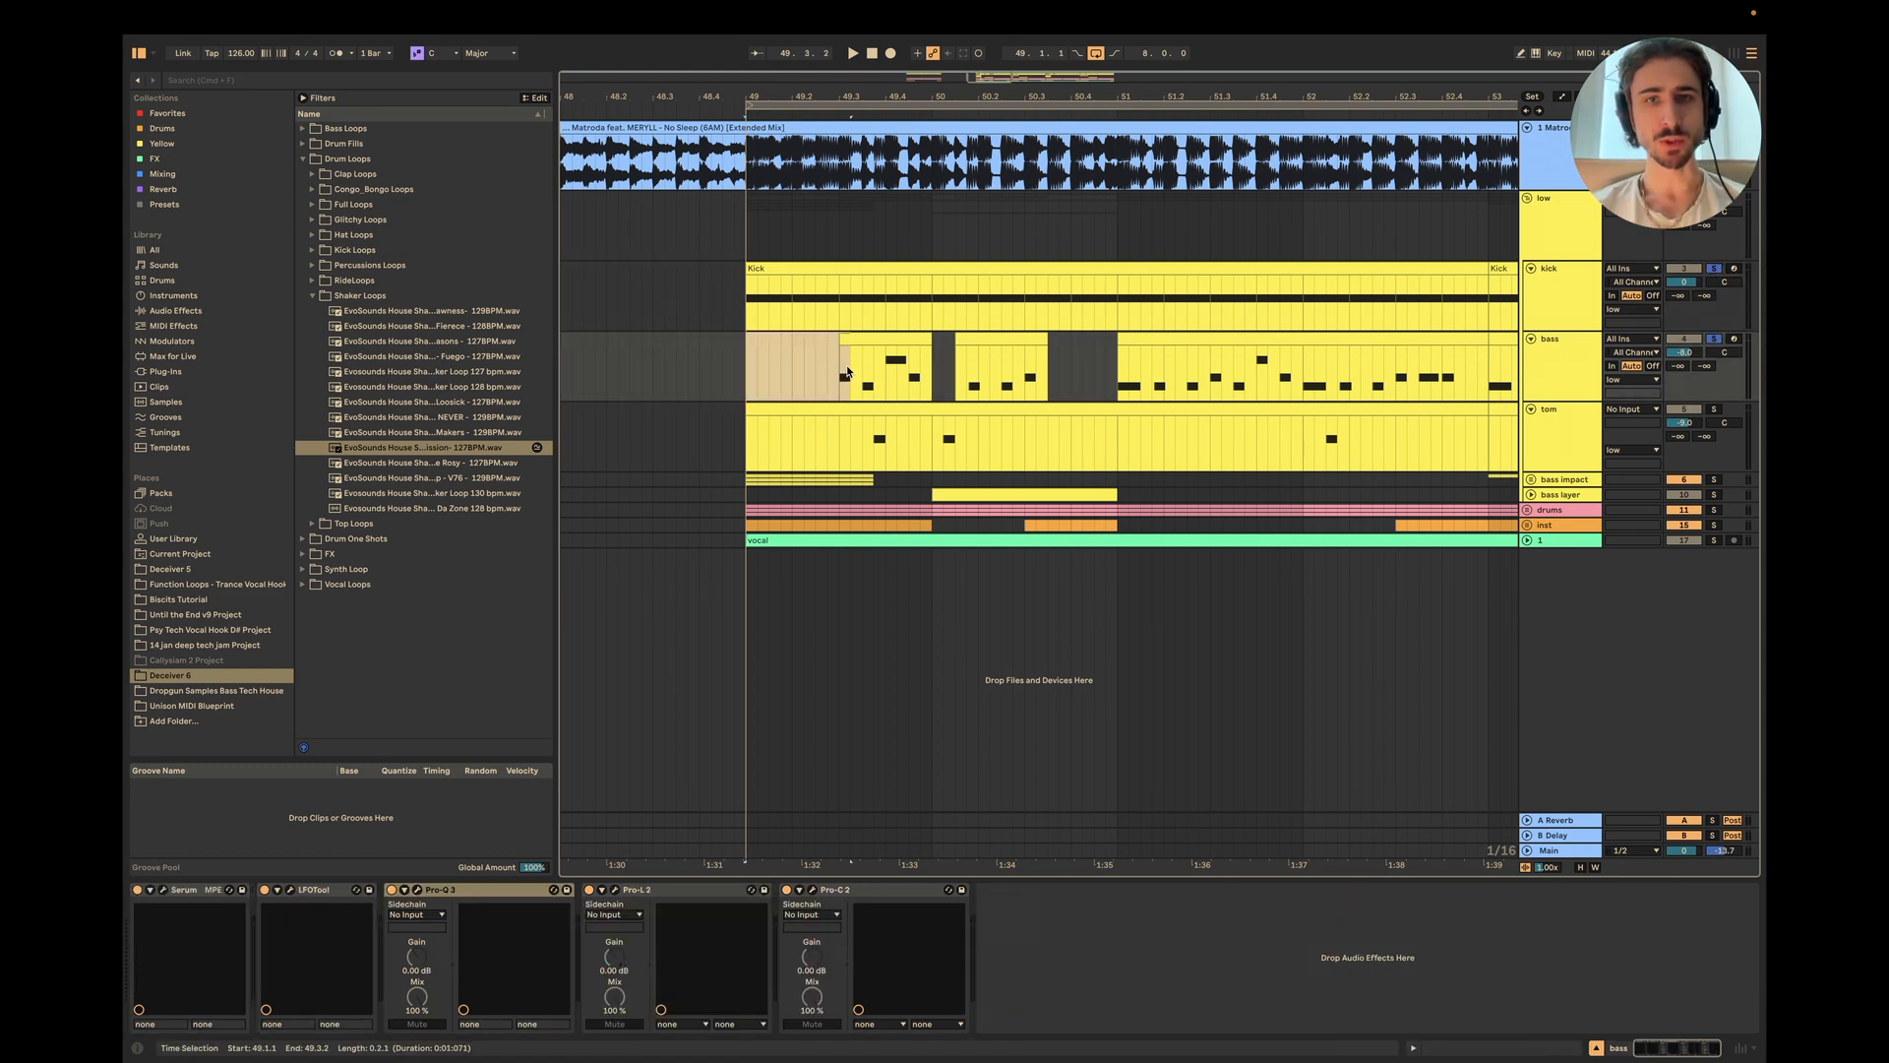
Step: Unfold the bass impact group, solo its first bass layer, and show that layer's Serum patch clear of the device chain
{"action": "left_click", "coordinate": [1533, 480]}
{"action": "left_click", "coordinate": [755, 516]}
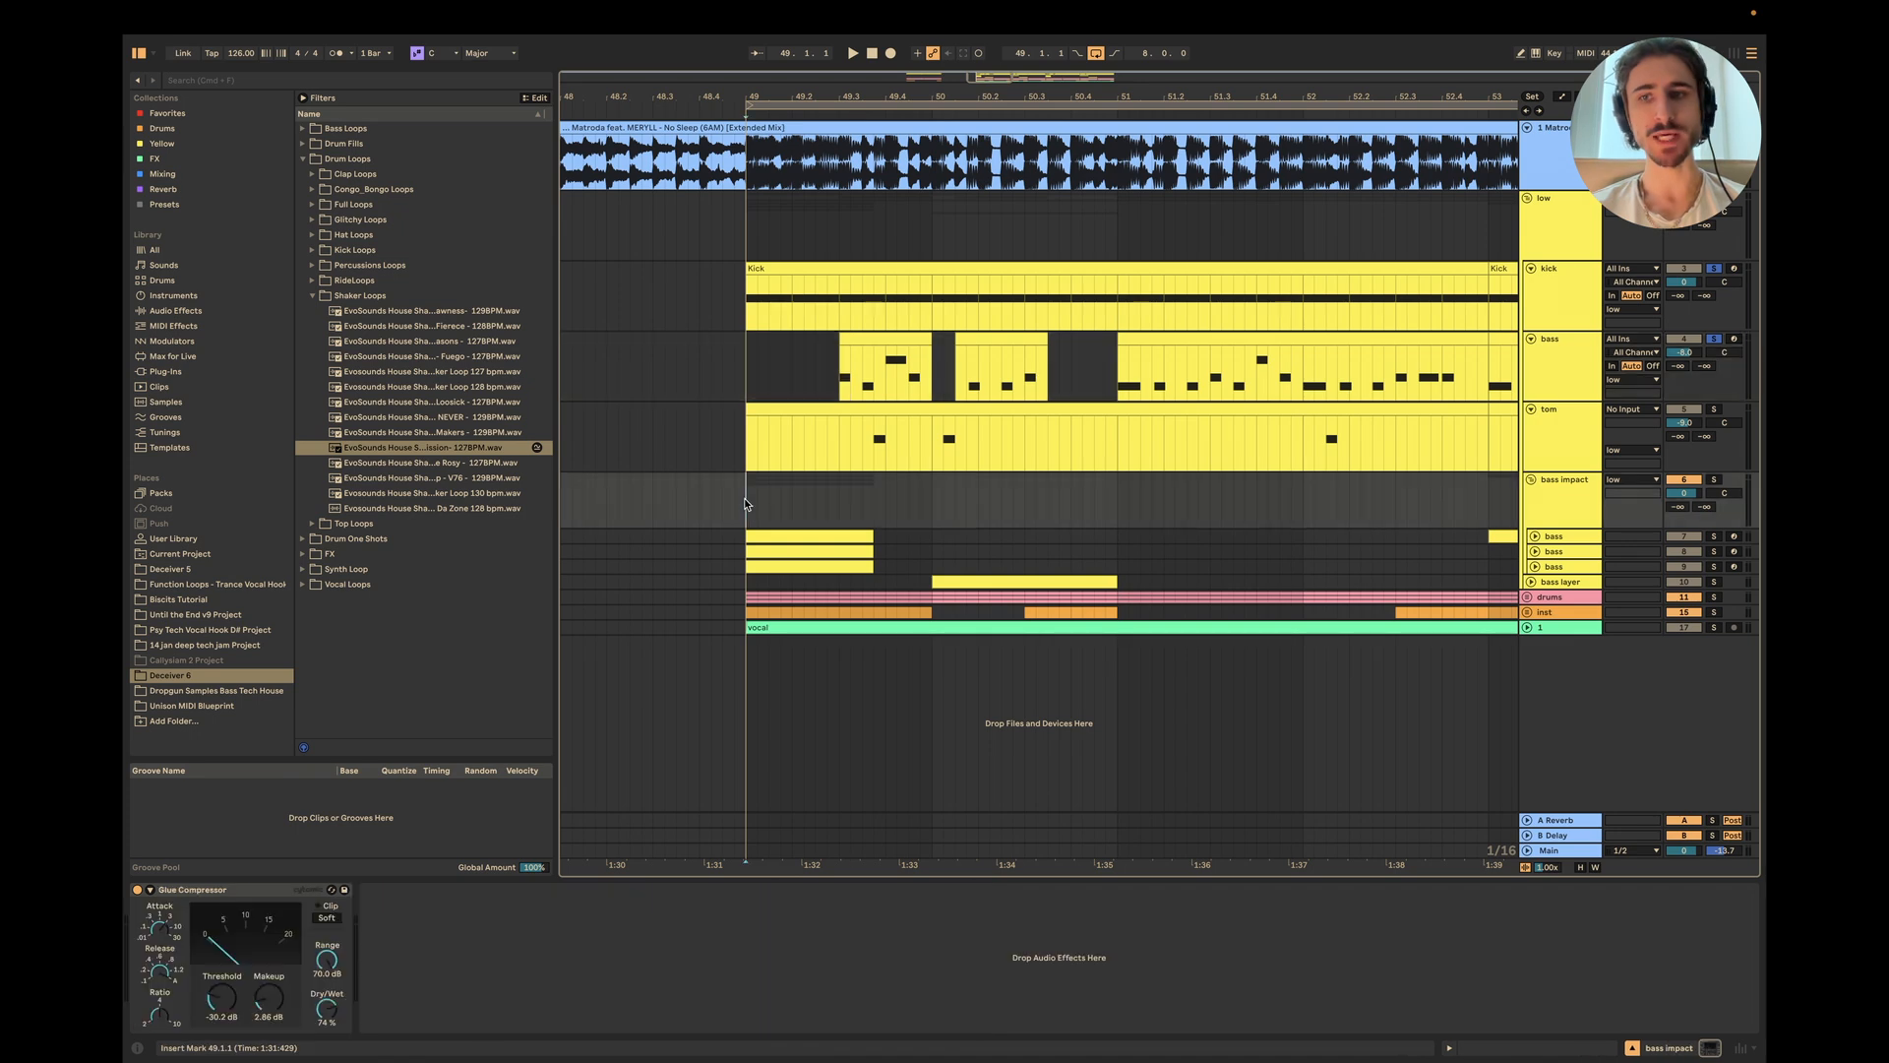
{"action": "left_click", "coordinate": [1530, 536]}
{"action": "left_click", "coordinate": [1712, 537]}
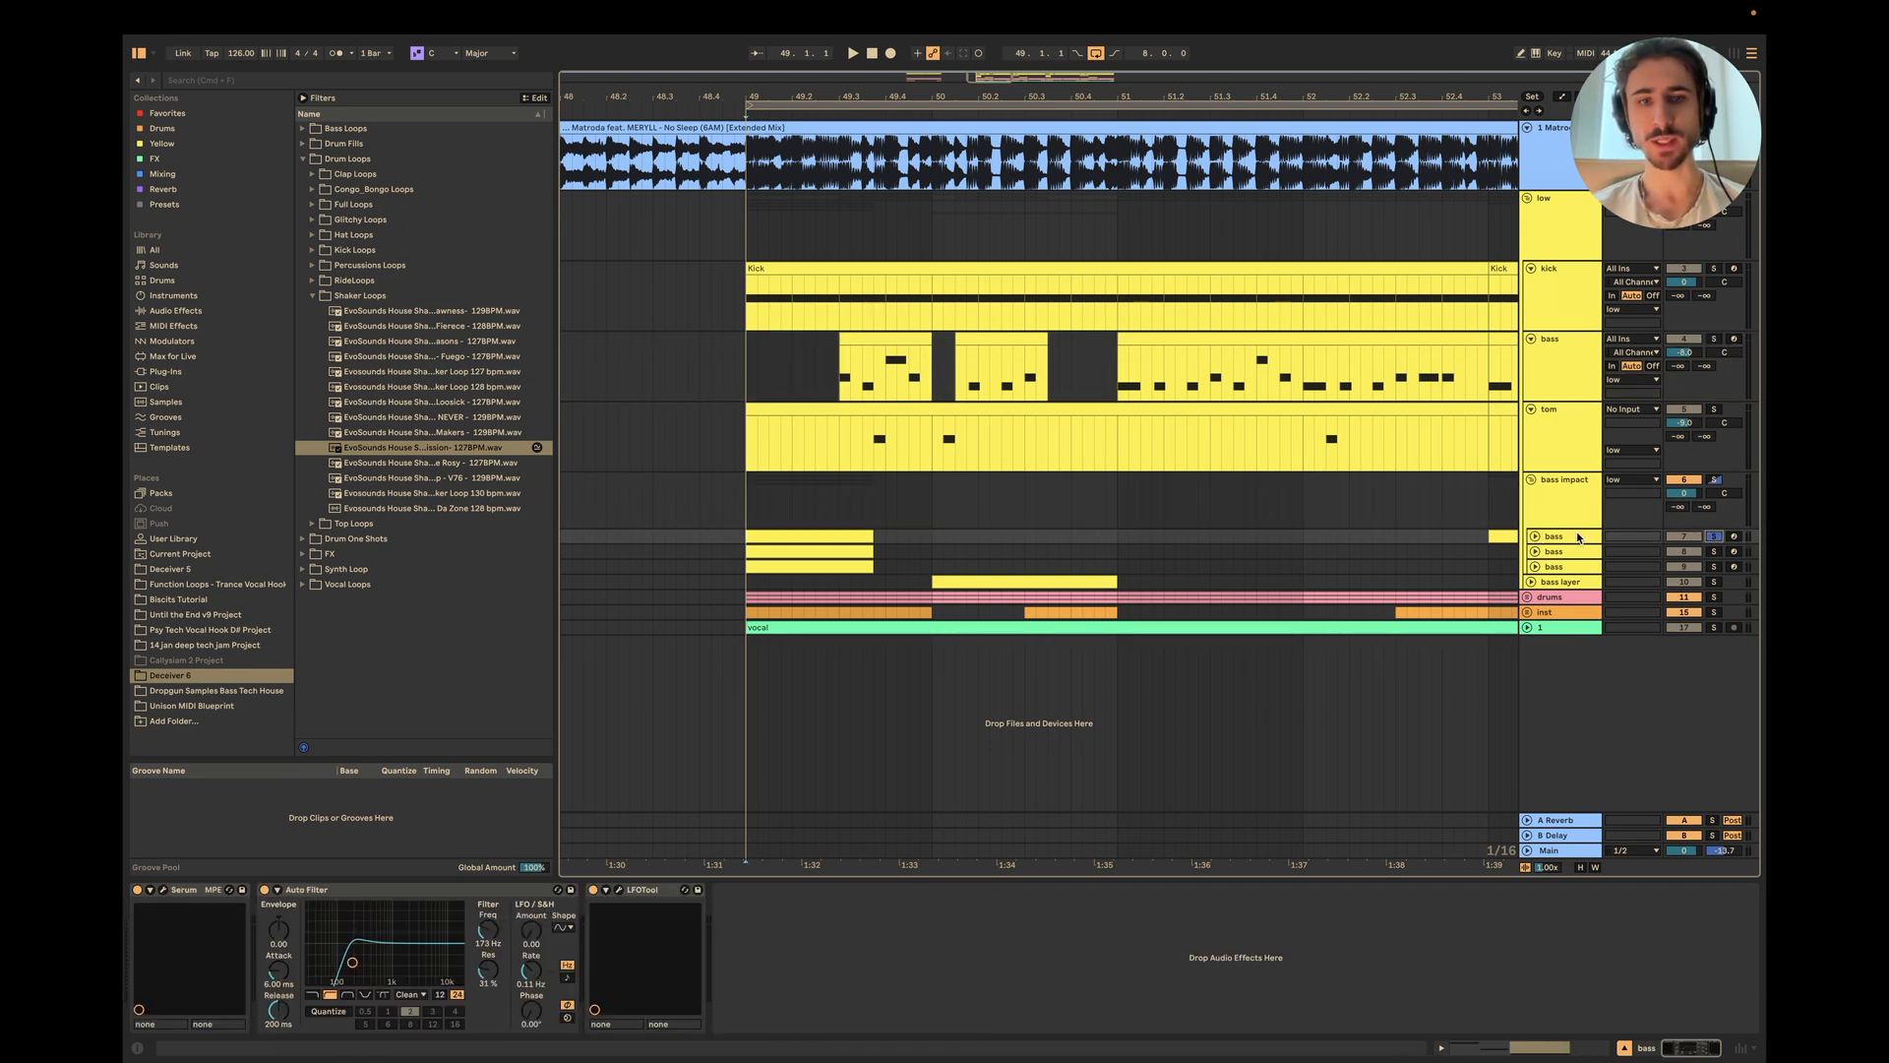
{"action": "left_click", "coordinate": [163, 891]}
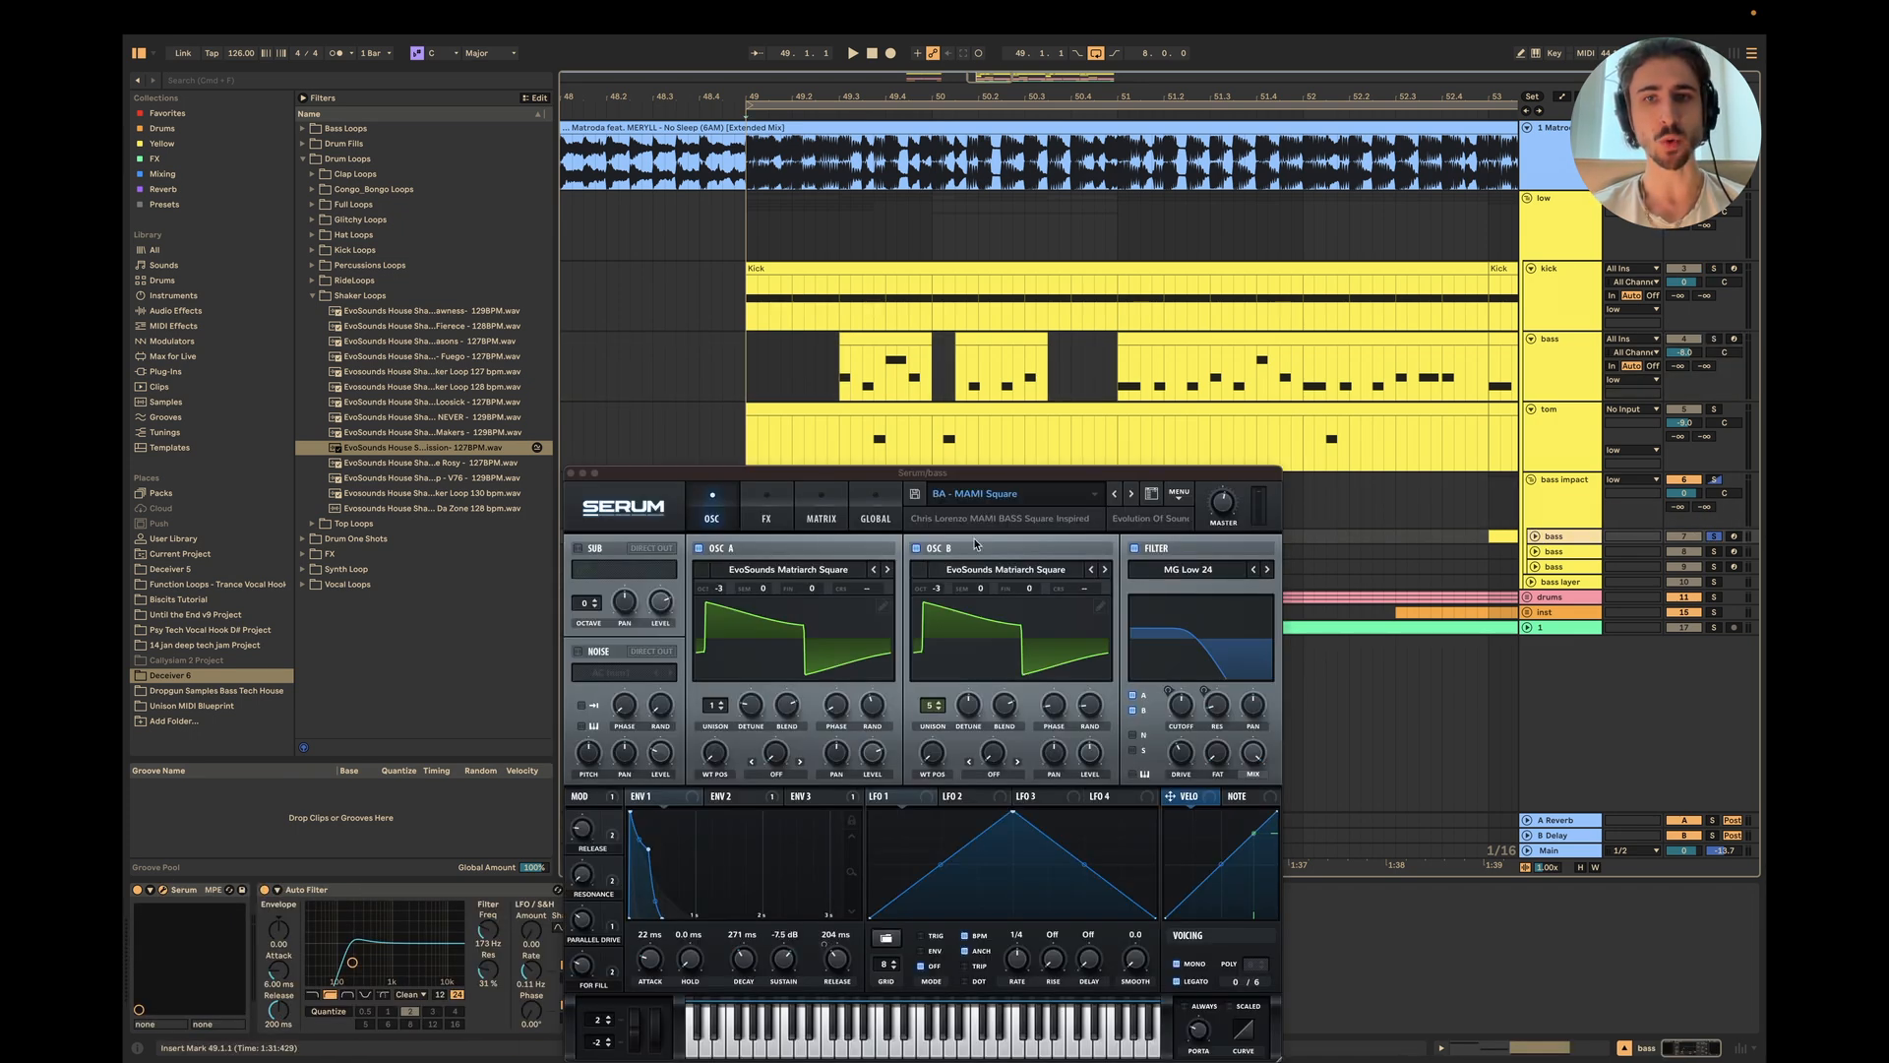
{"action": "left_click_drag", "start_coordinate": [964, 482], "coordinate": [963, 271]}
Step: Compare the Matroda reference with the first bass impact layer by soloing and playing each from 49.1.1, and close Serum
{"action": "left_click", "coordinate": [1714, 128]}
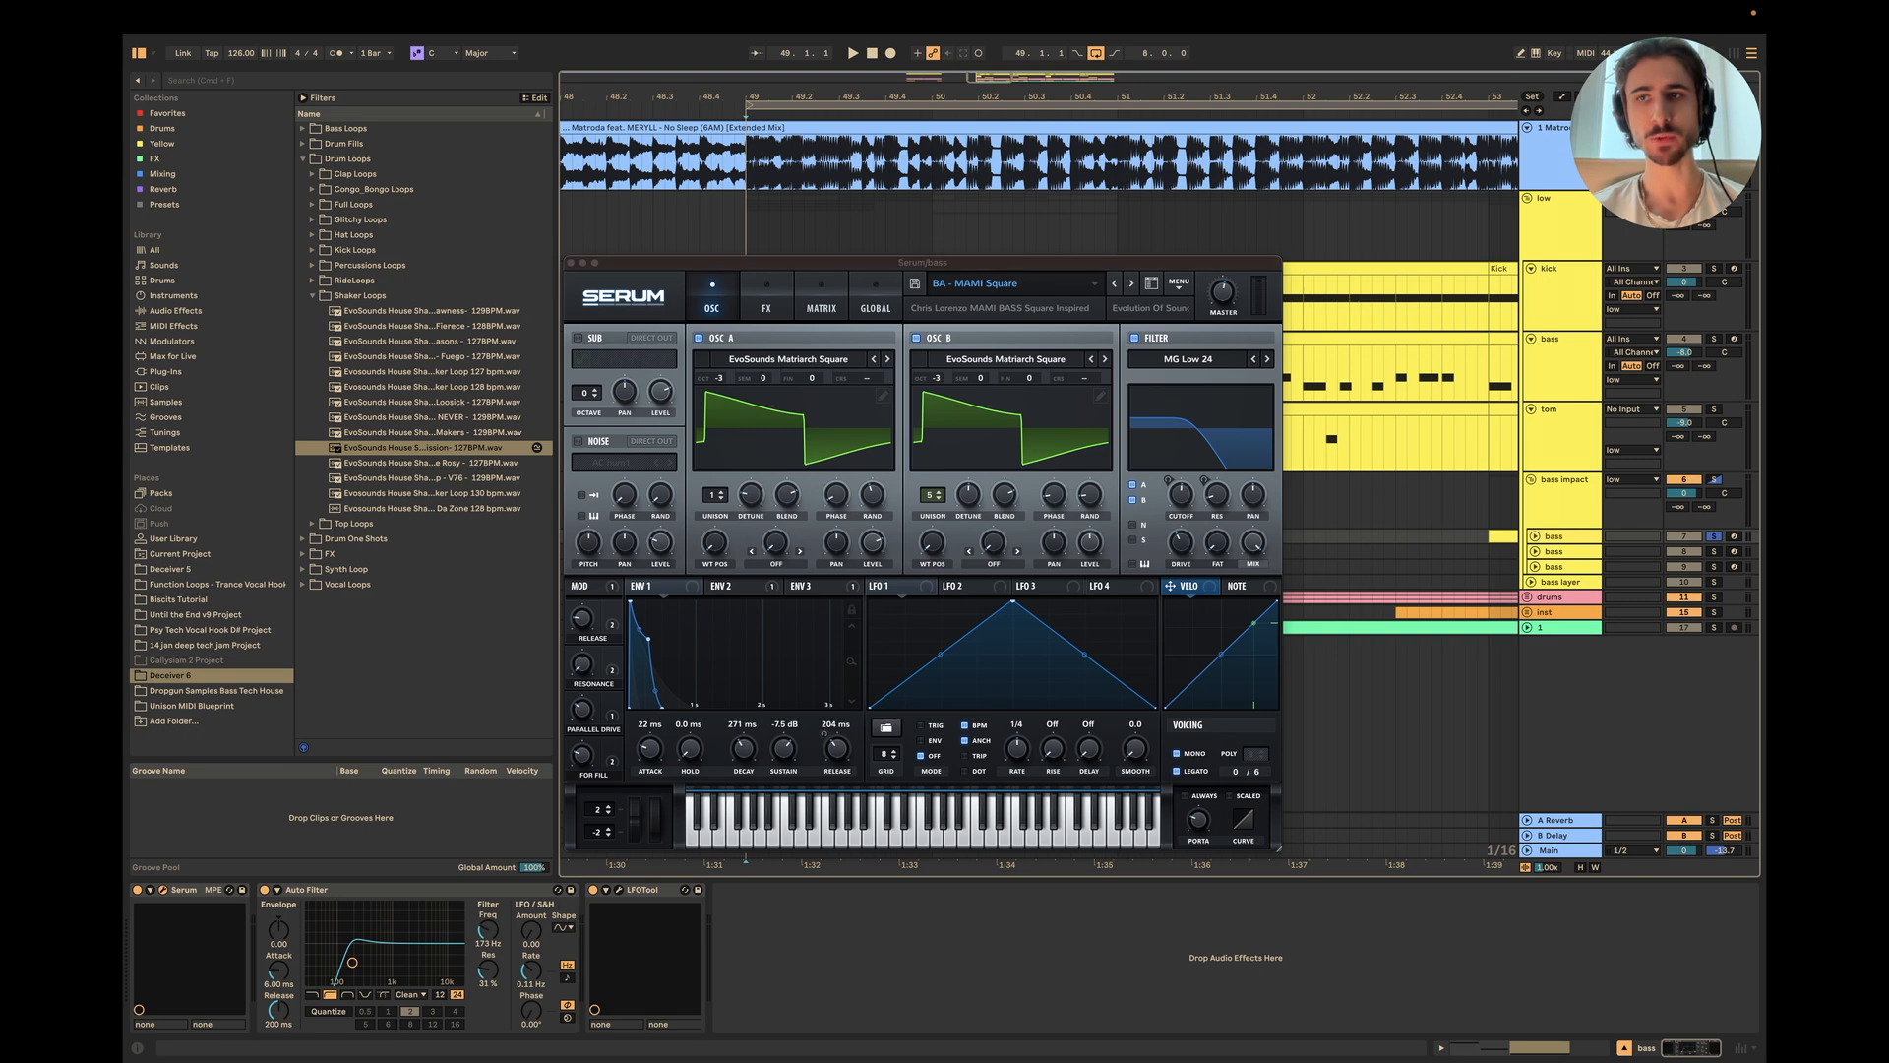
{"action": "key", "text": "space"}
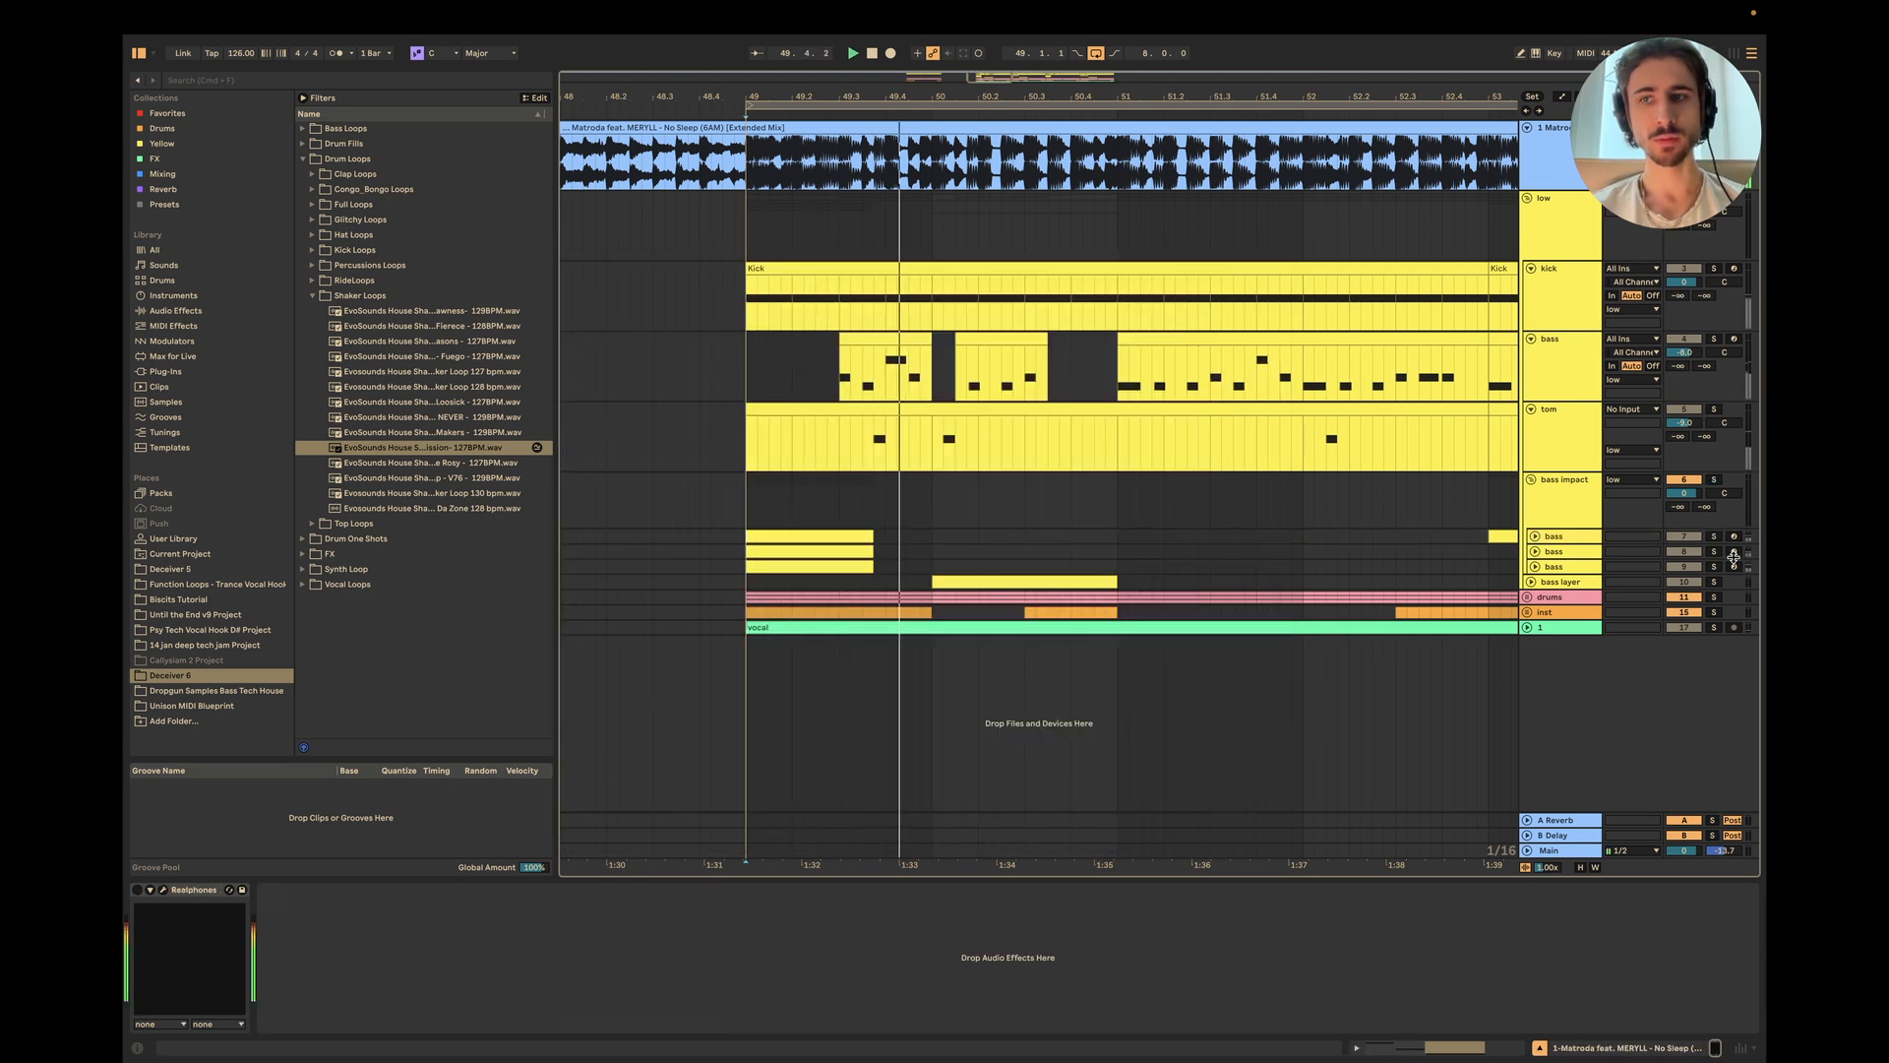
{"action": "left_click", "coordinate": [1715, 537]}
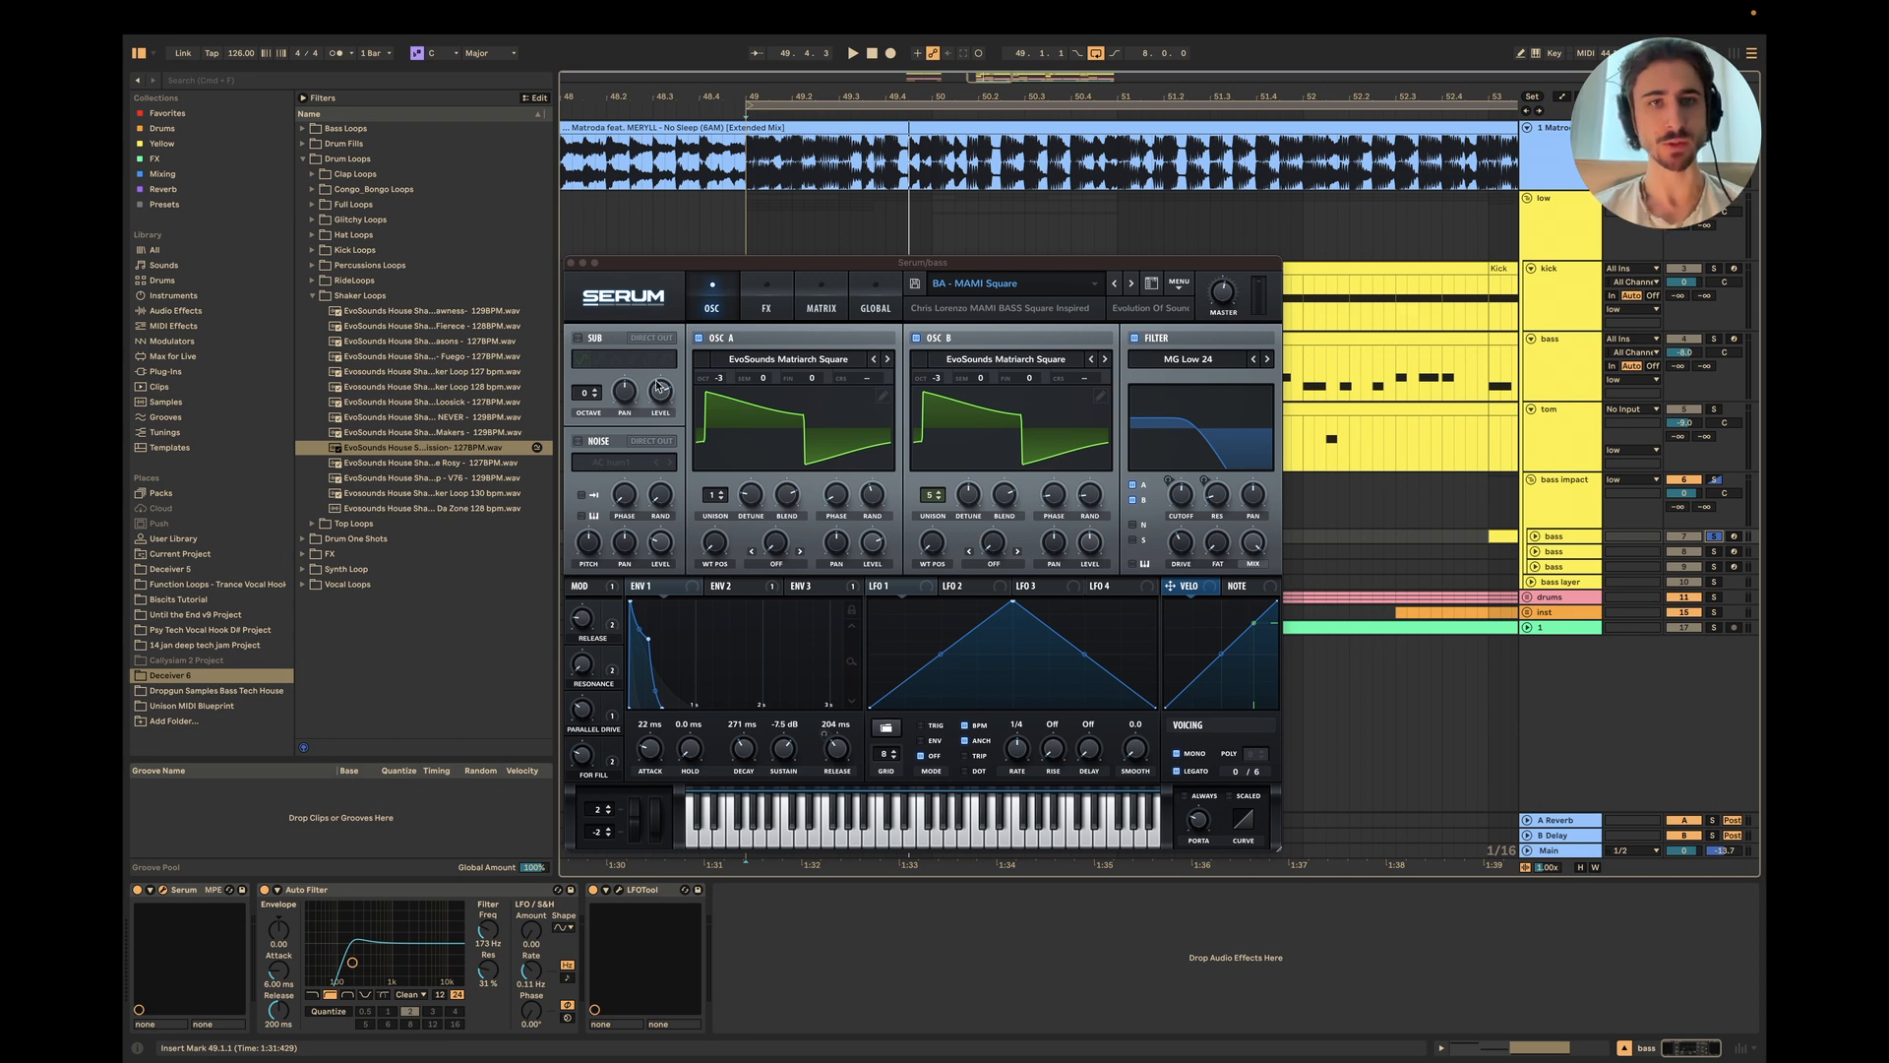
{"action": "left_click", "coordinate": [570, 264]}
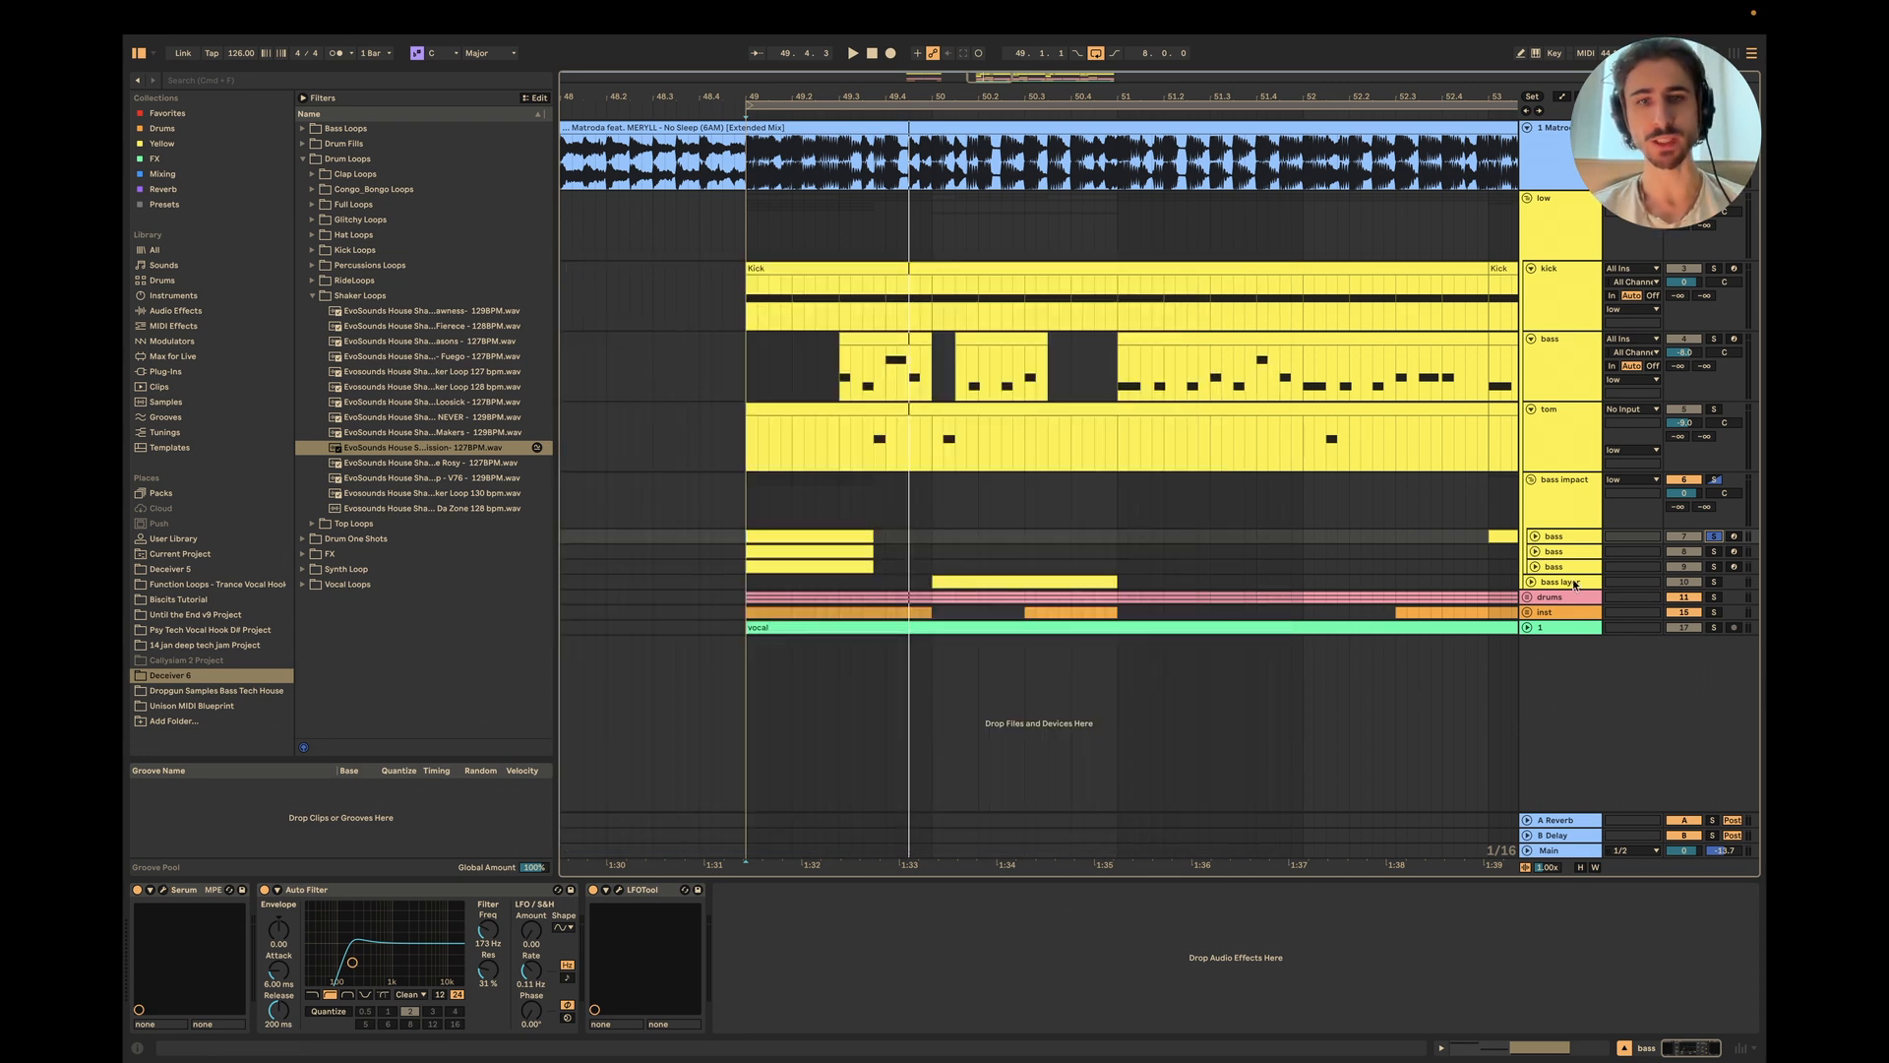
{"action": "key", "text": "space"}
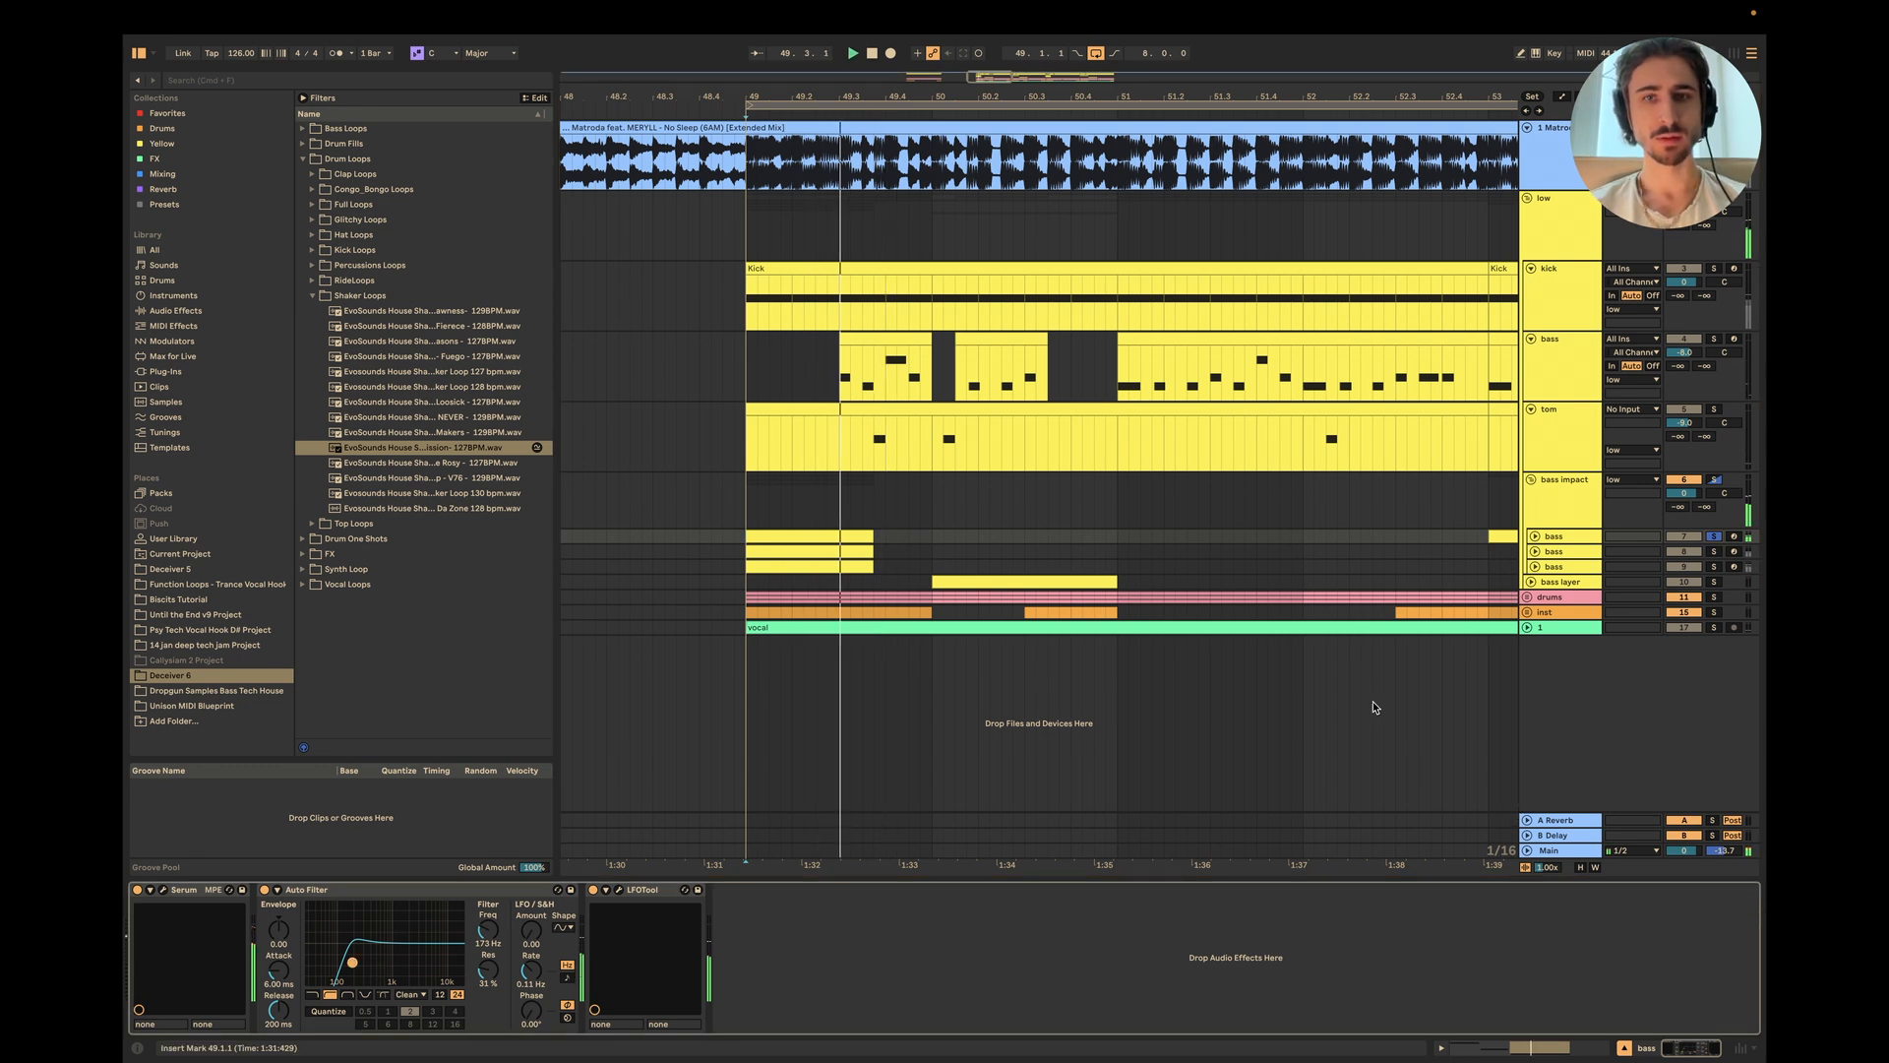
Step: Unfold and solo the second bass impact layer, inspect its Serum patch during playback, and close the Serum window
{"action": "left_click", "coordinate": [1534, 554]}
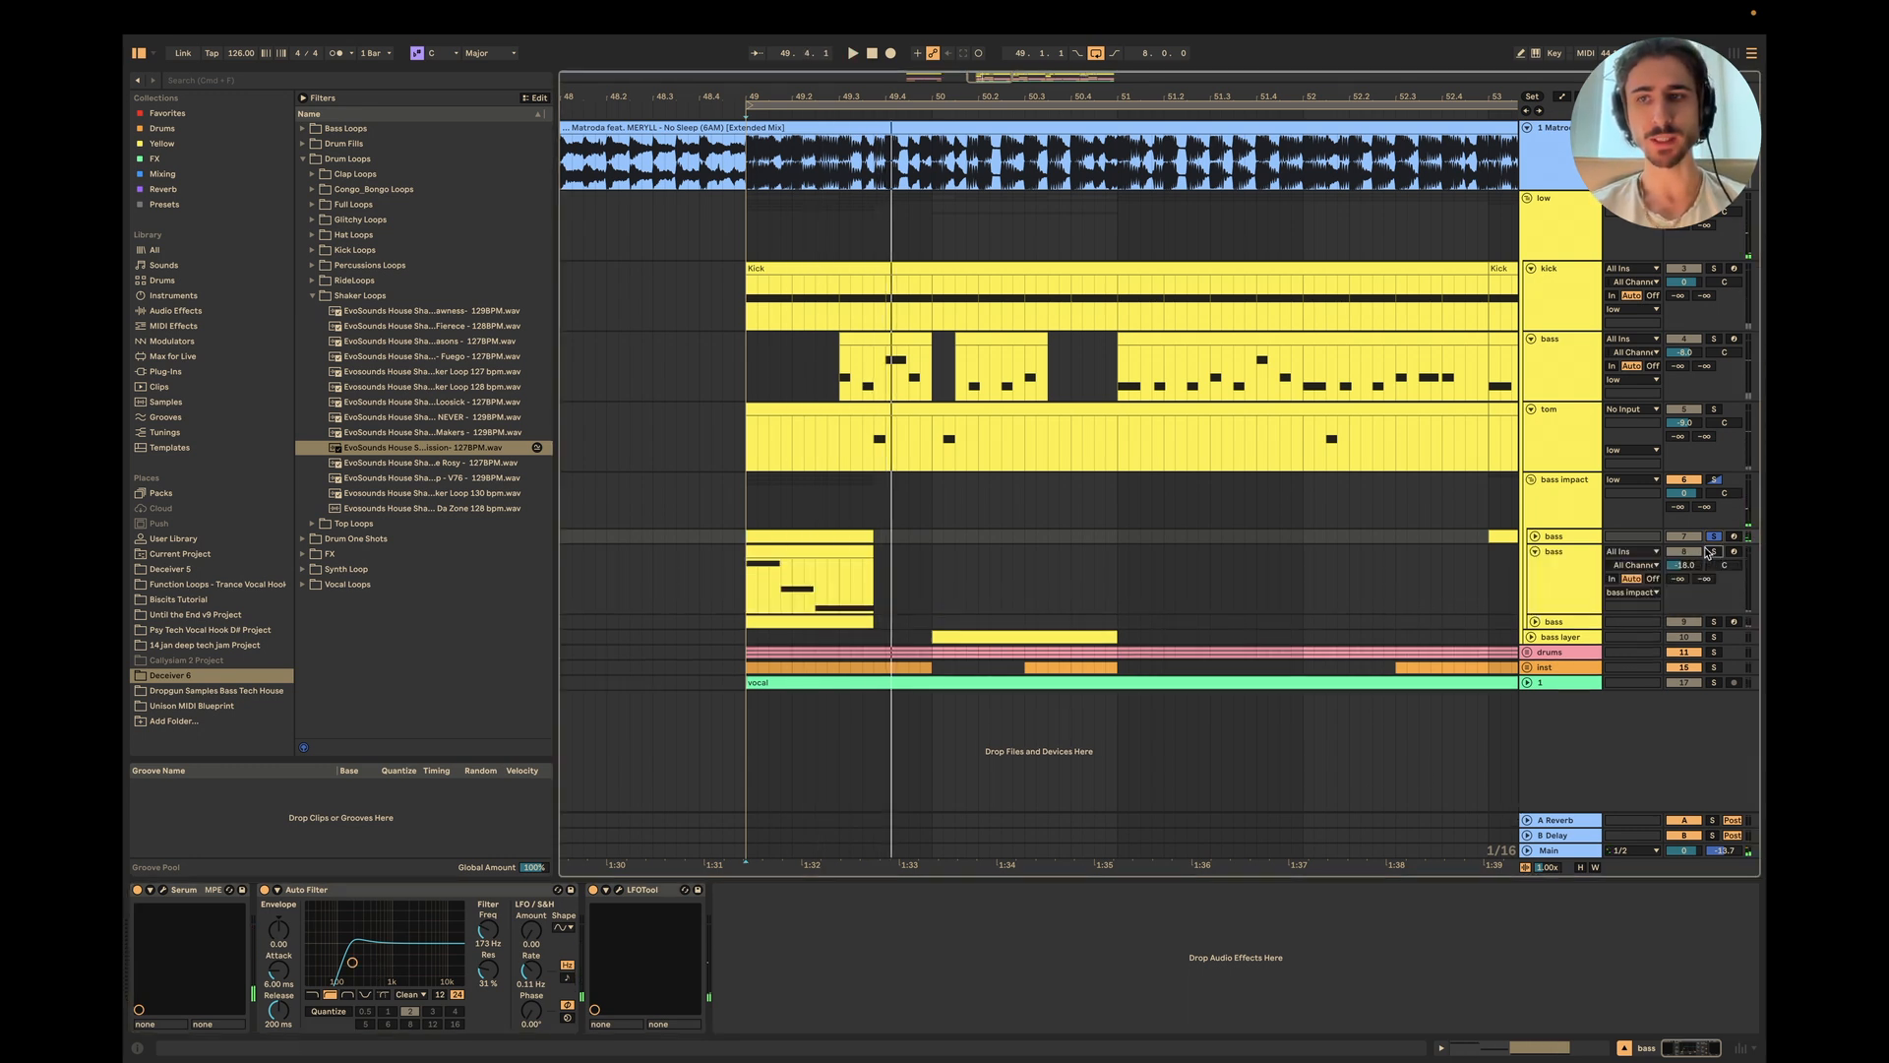
{"action": "left_click", "coordinate": [1559, 578]}
{"action": "left_click", "coordinate": [163, 890]}
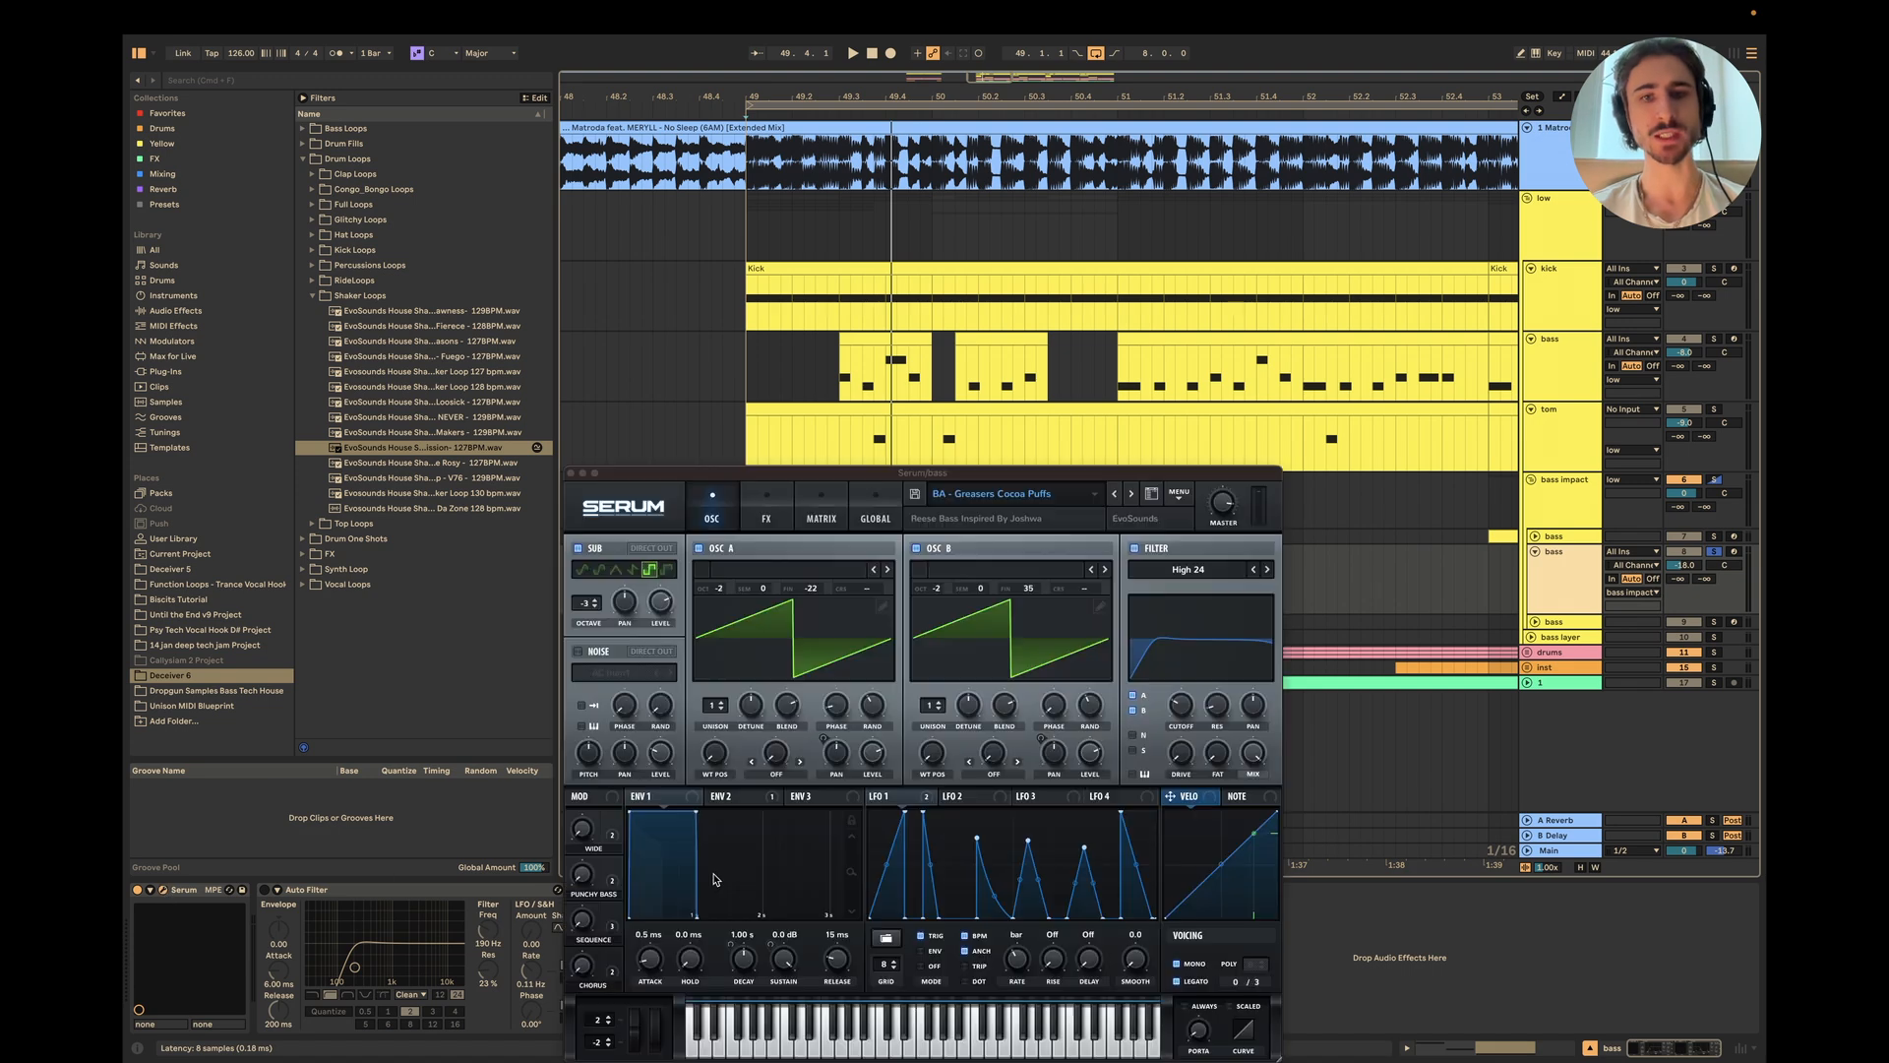
{"action": "key", "text": "space"}
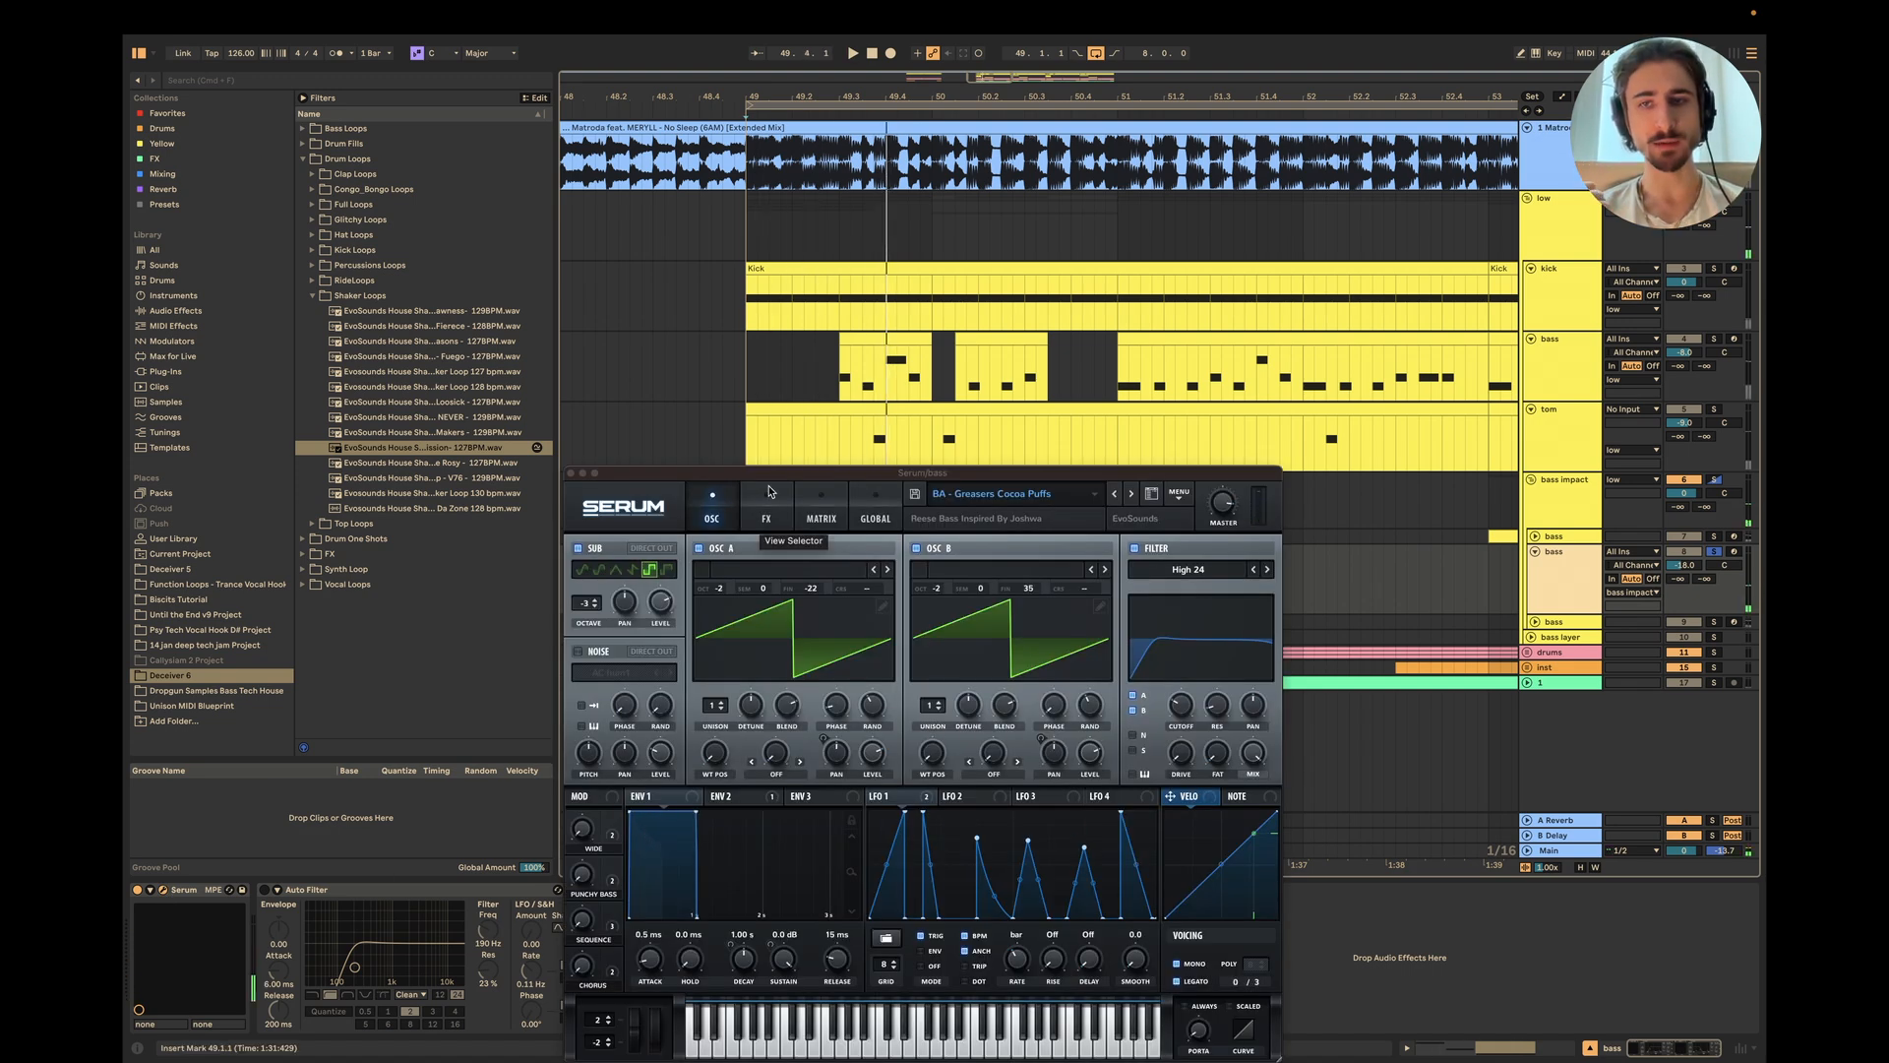
{"action": "left_click", "coordinate": [572, 473]}
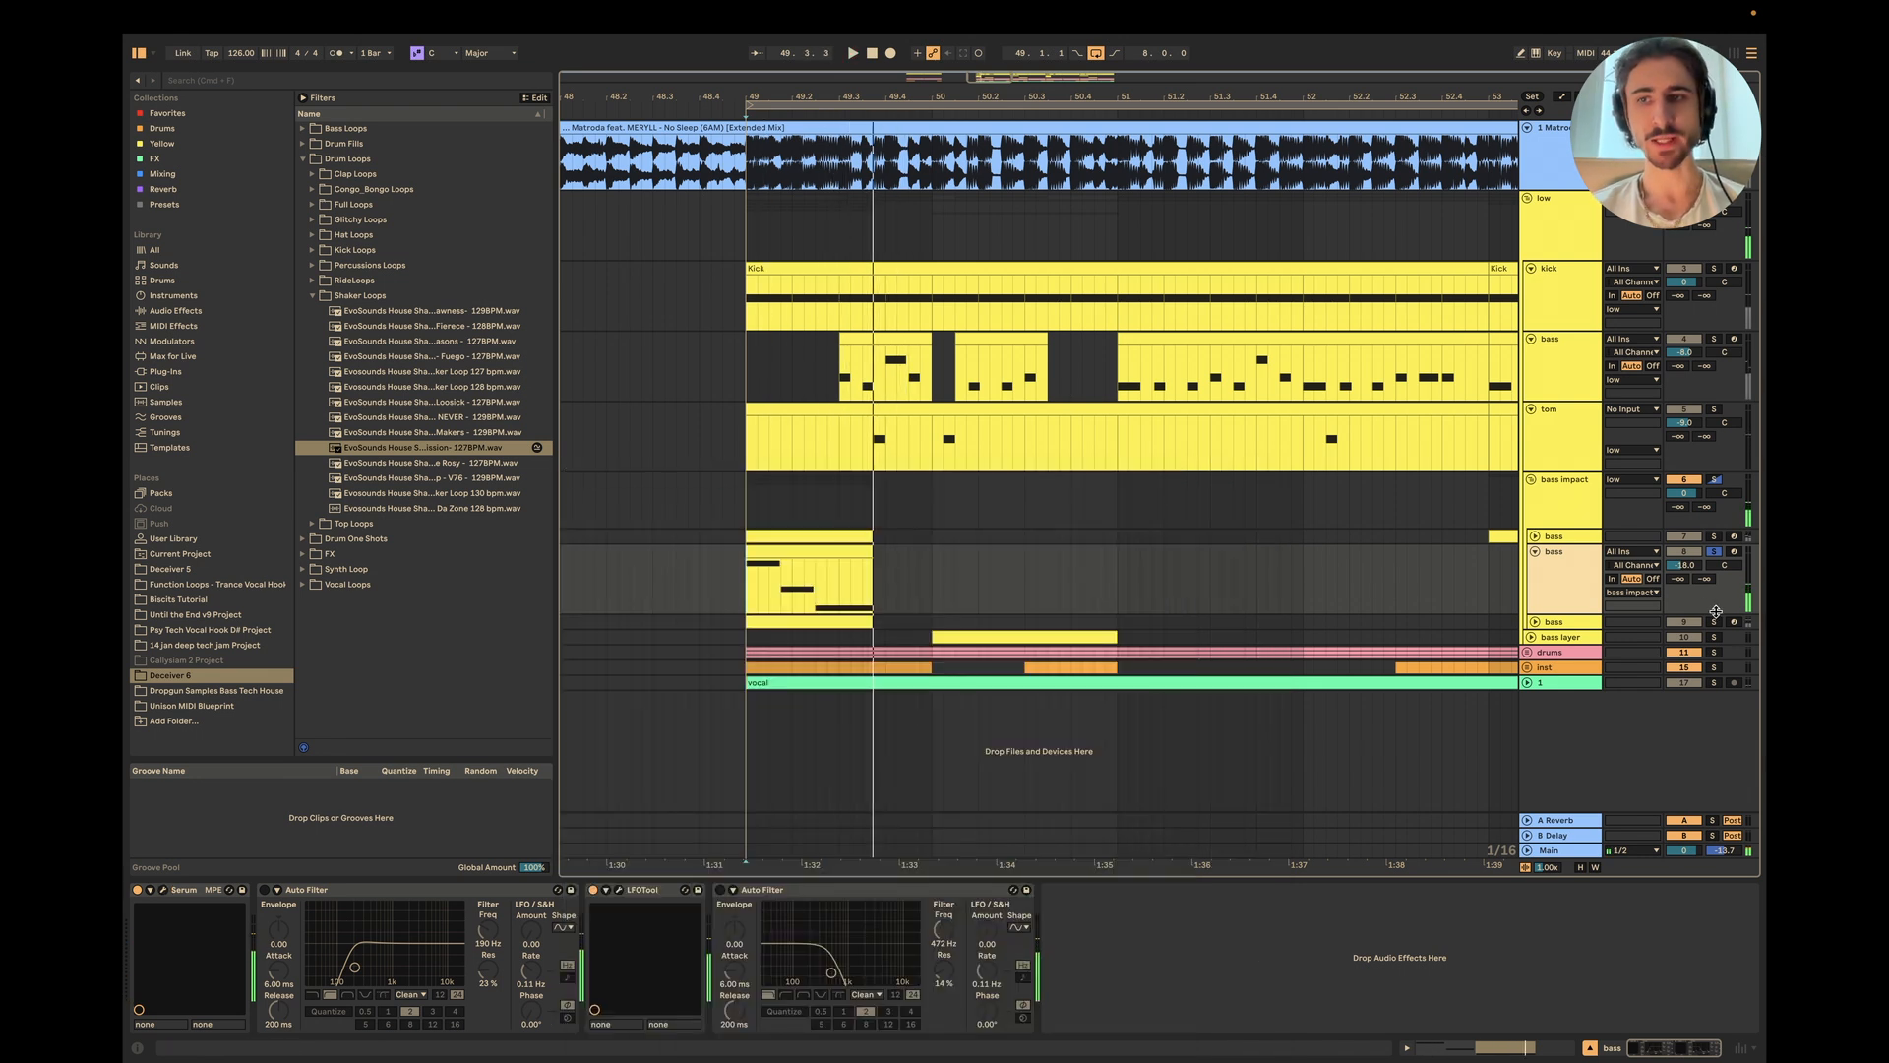
Step: Solo and unfold the third bass impact layer and play it from 49.1.1
{"action": "left_click", "coordinate": [1670, 621]}
{"action": "left_click", "coordinate": [1536, 621]}
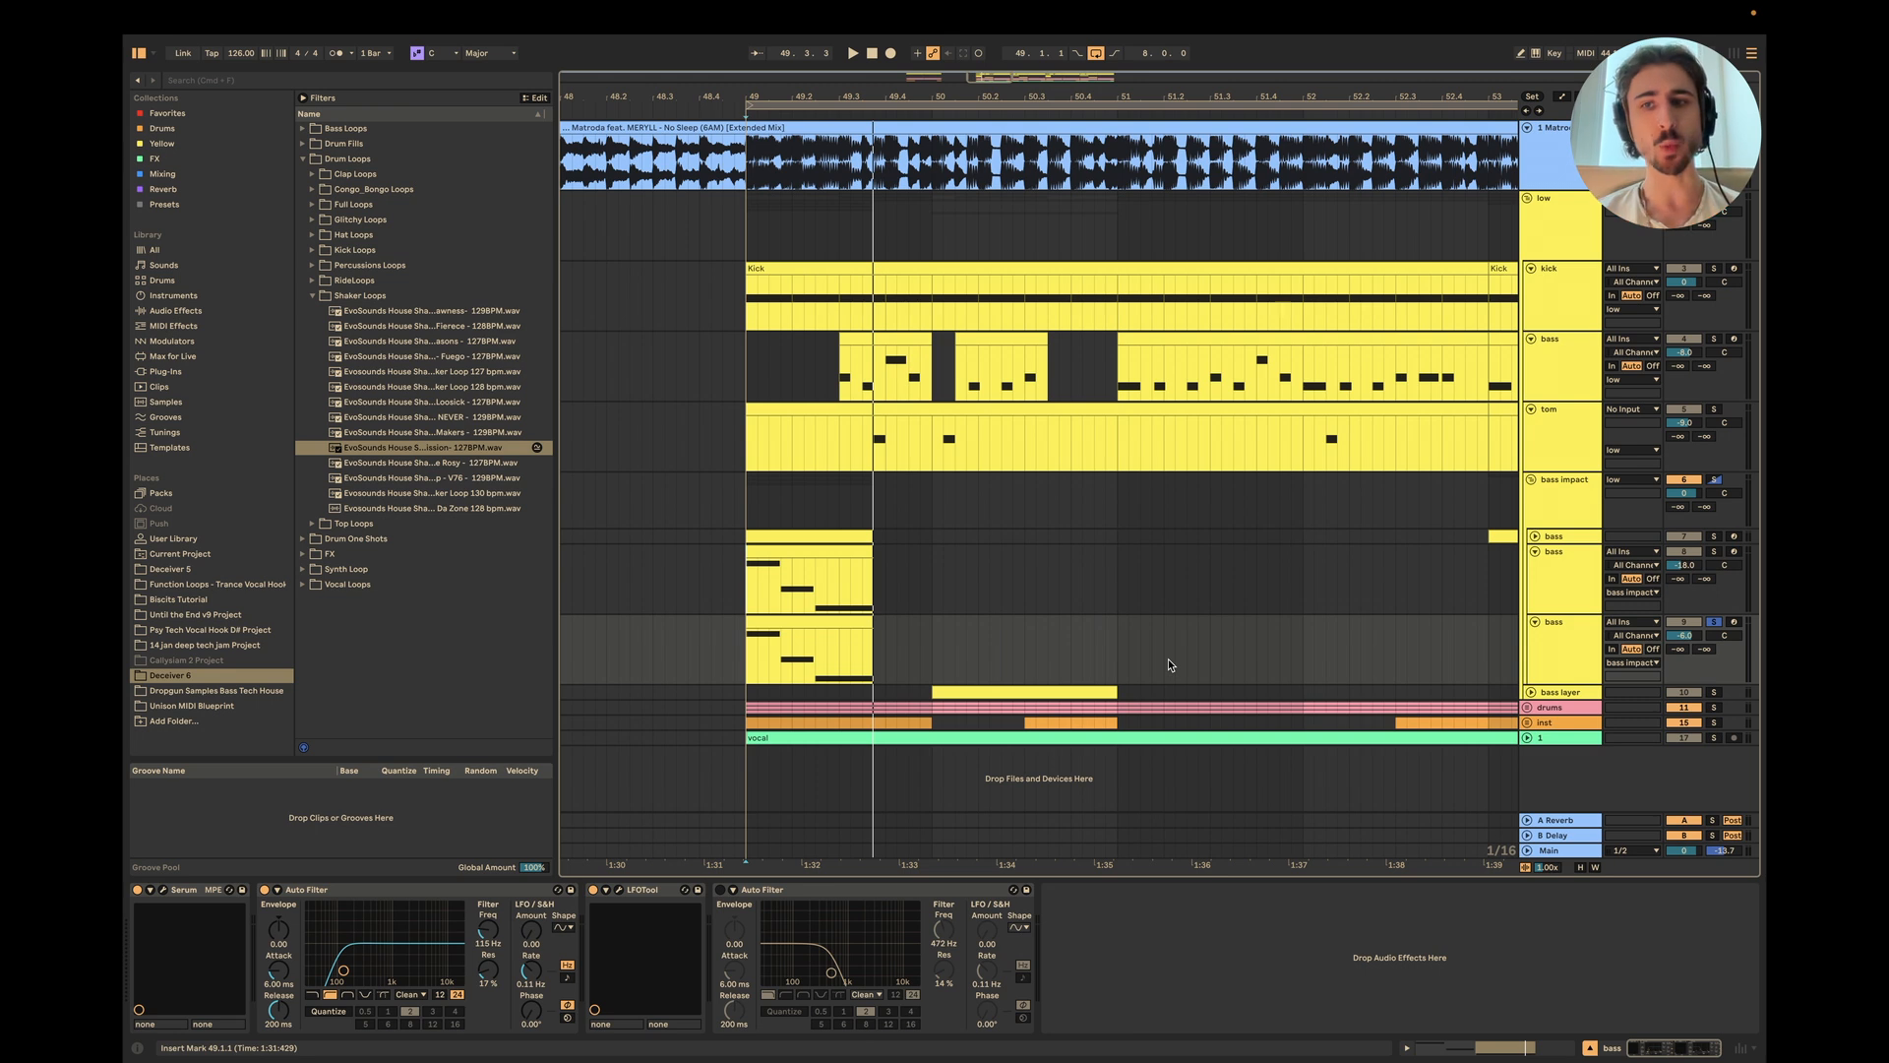
{"action": "left_click", "coordinate": [753, 662]}
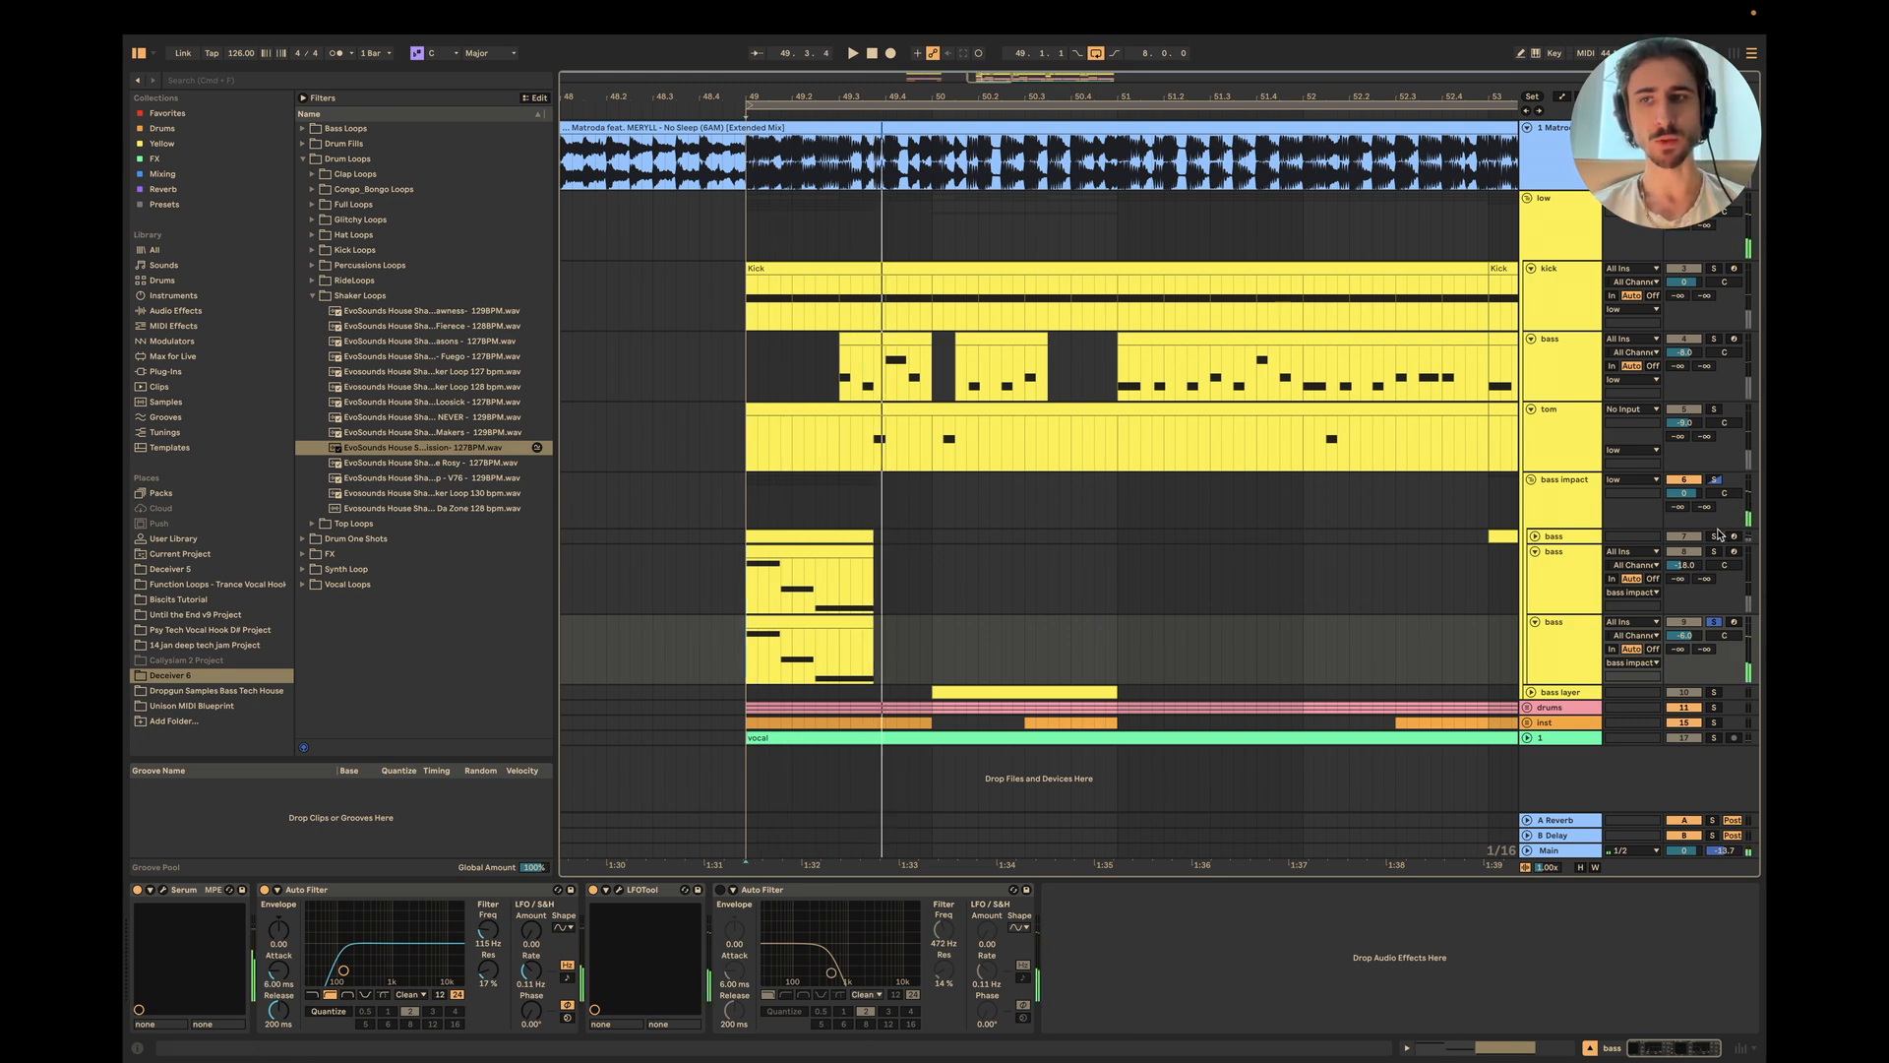
Step: Solo all three bass impact layers together and play them from 49.1.1
{"action": "left_click", "coordinate": [1714, 537]}
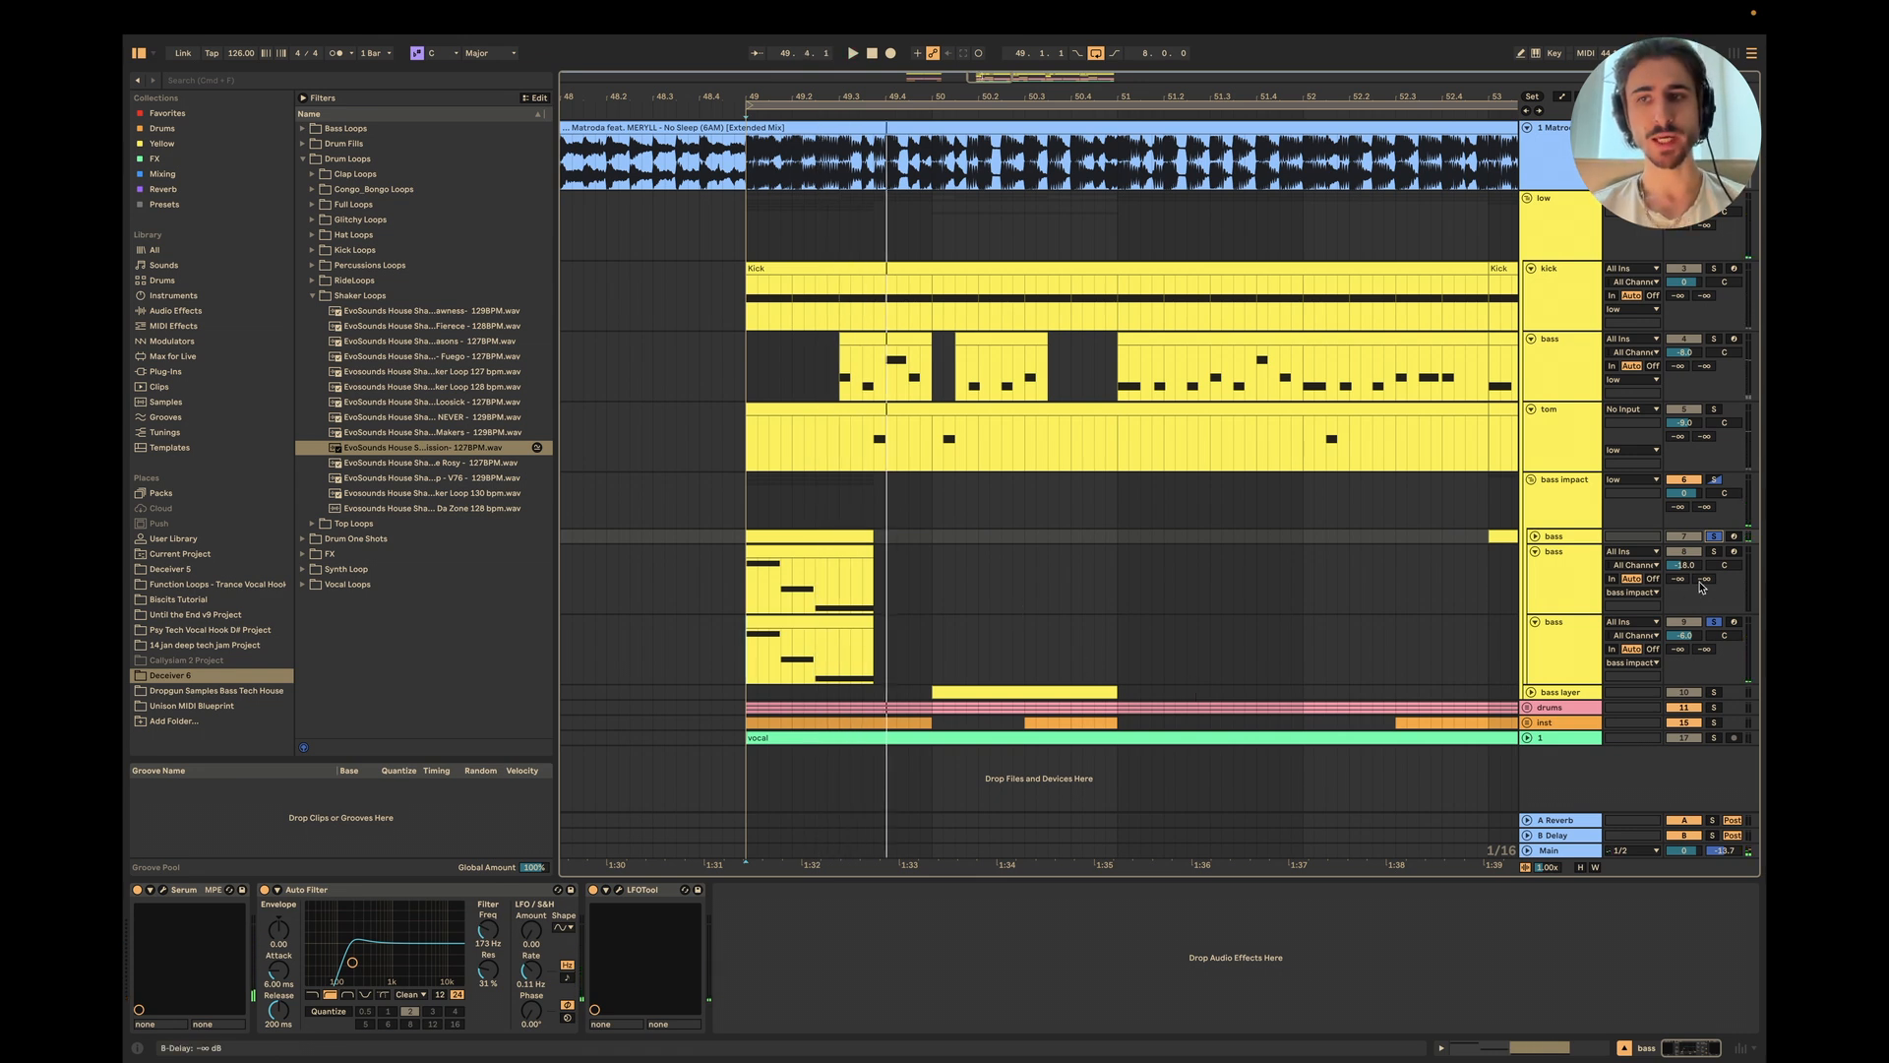
{"action": "left_click", "coordinate": [1714, 551]}
{"action": "key", "text": "space"}
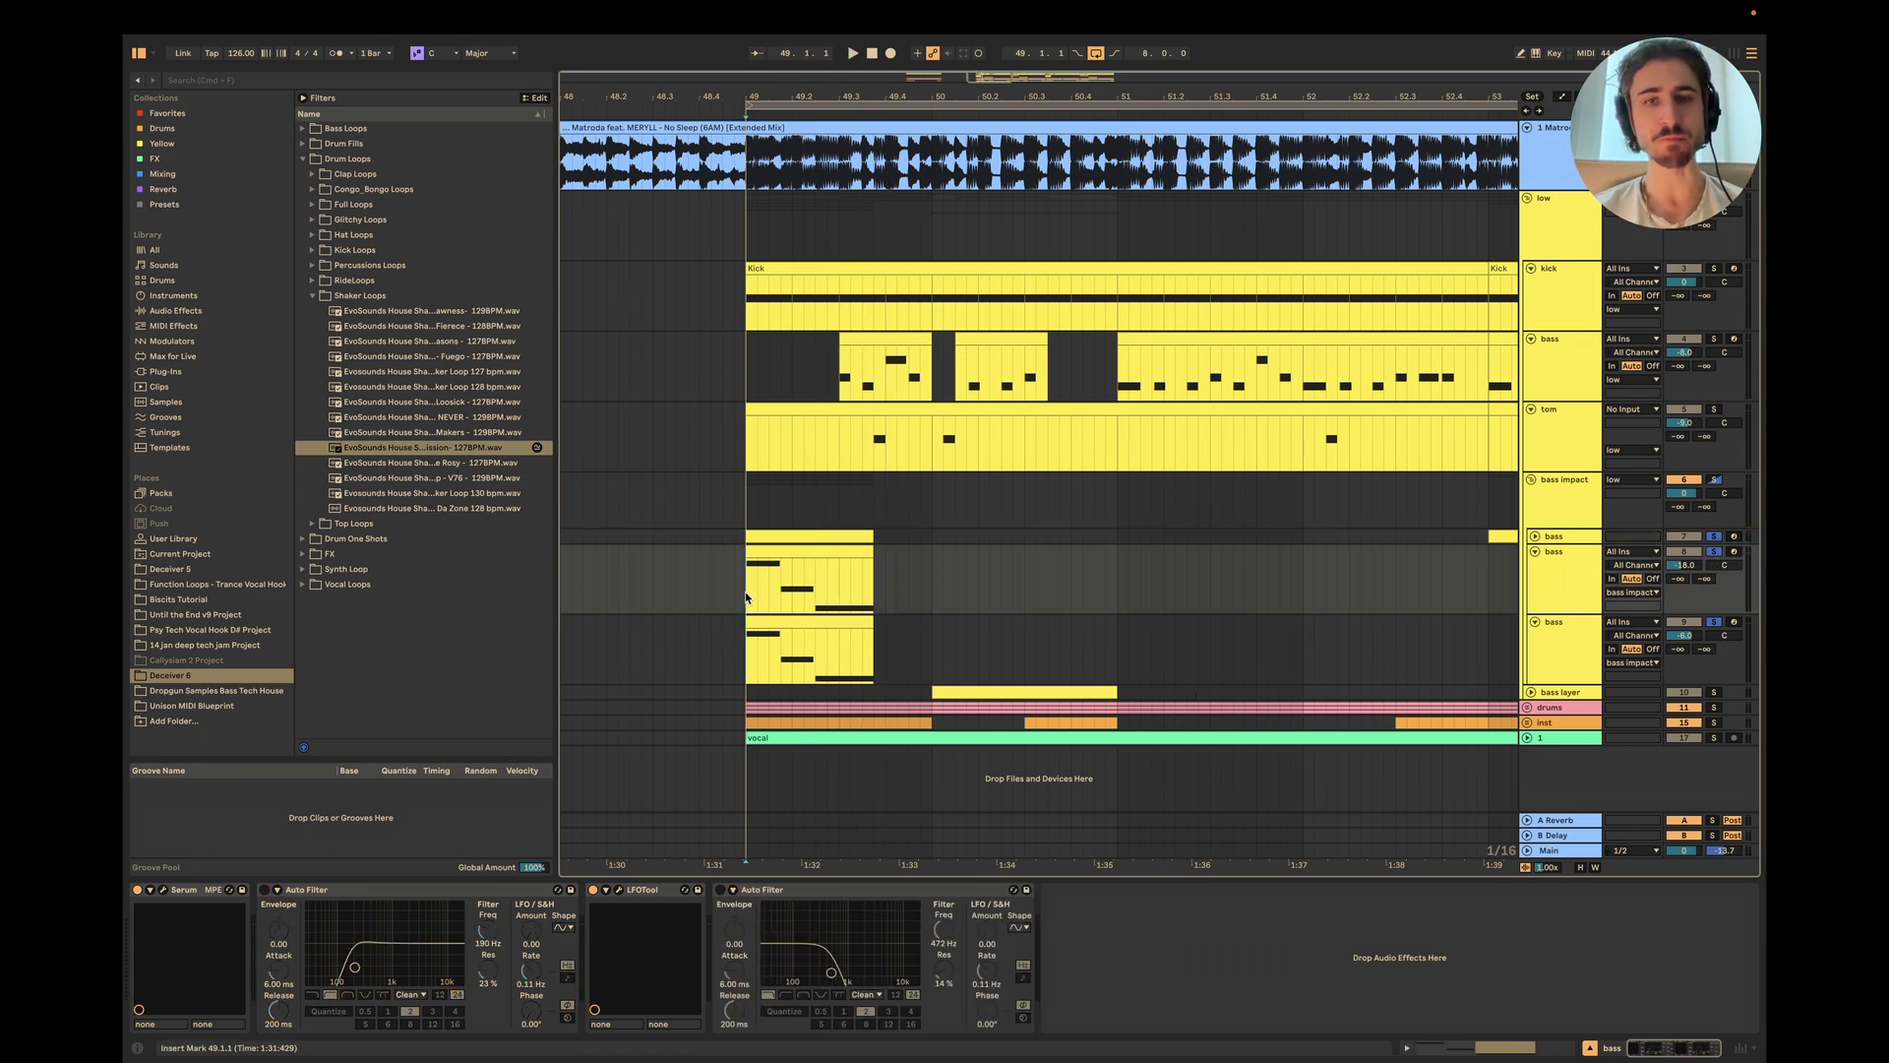
{"action": "key", "text": "space"}
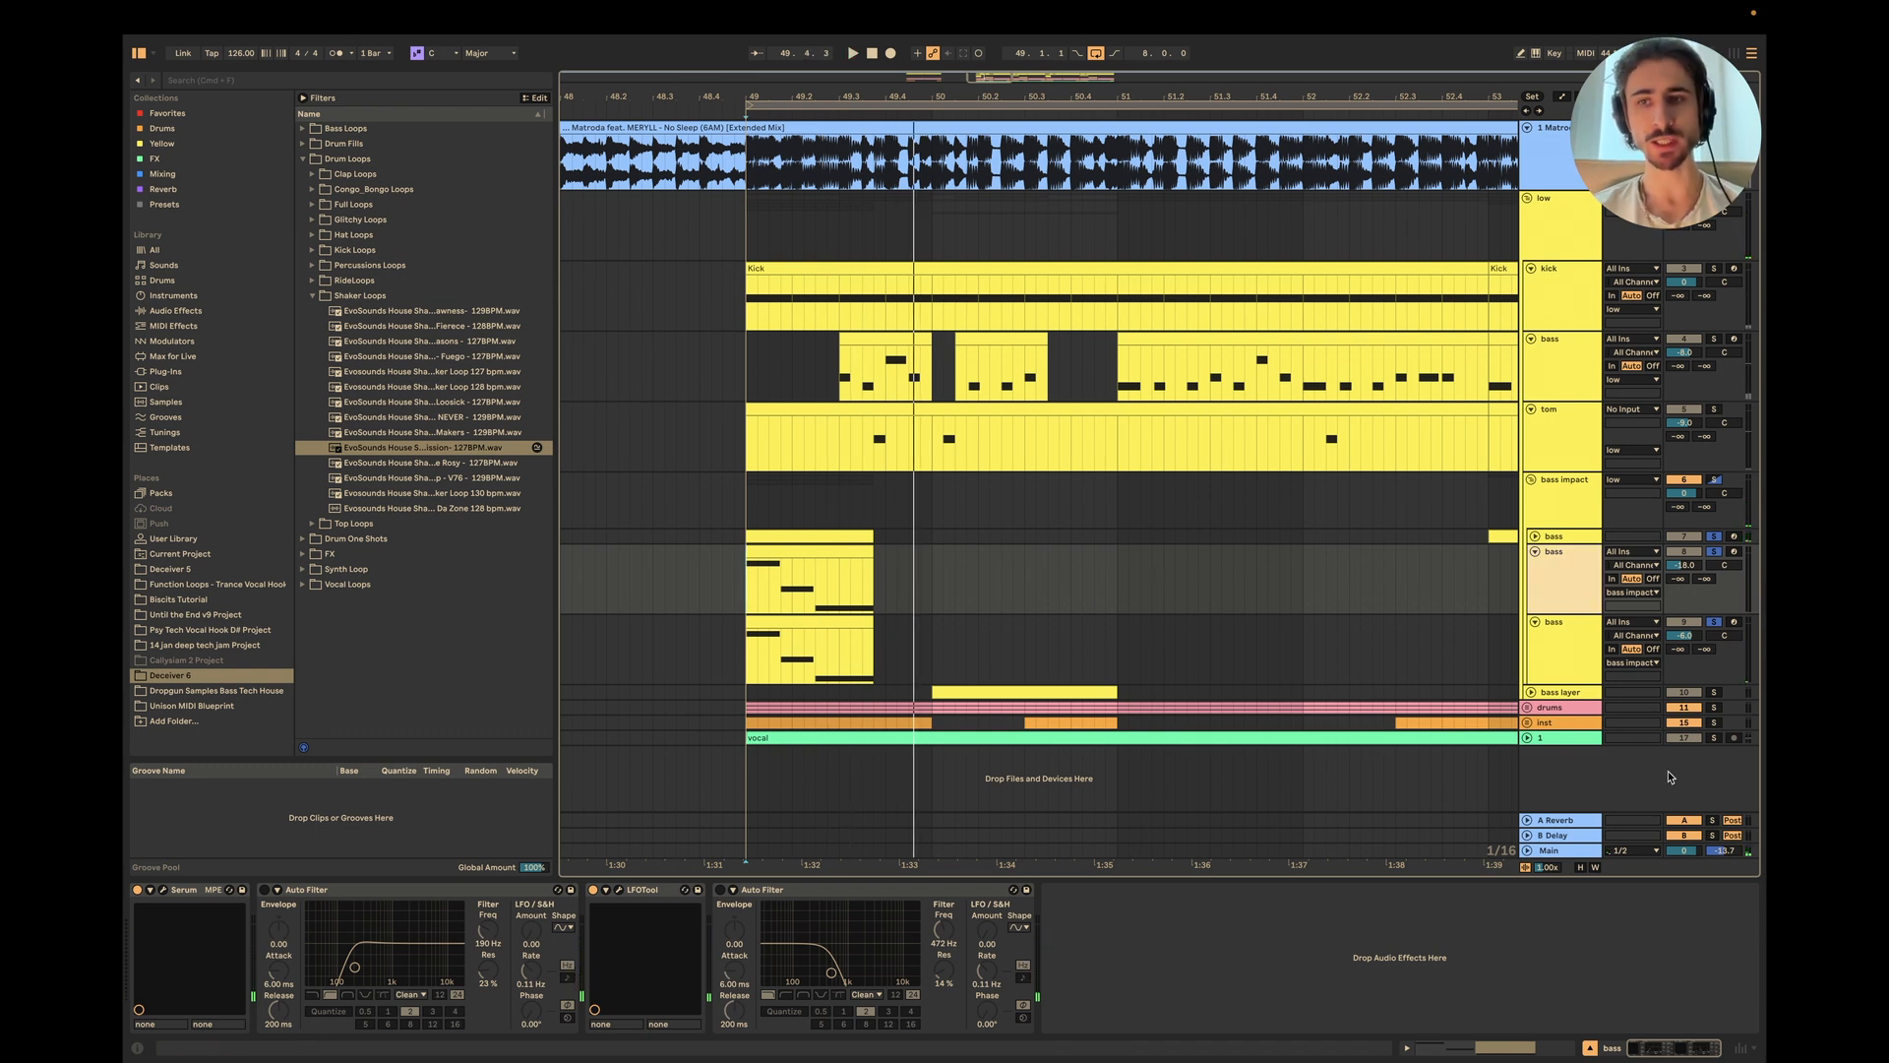
Step: Fold the second and third bass layers and collapse the bass impact group
{"action": "left_click", "coordinate": [1582, 677]}
{"action": "left_click", "coordinate": [1535, 552]}
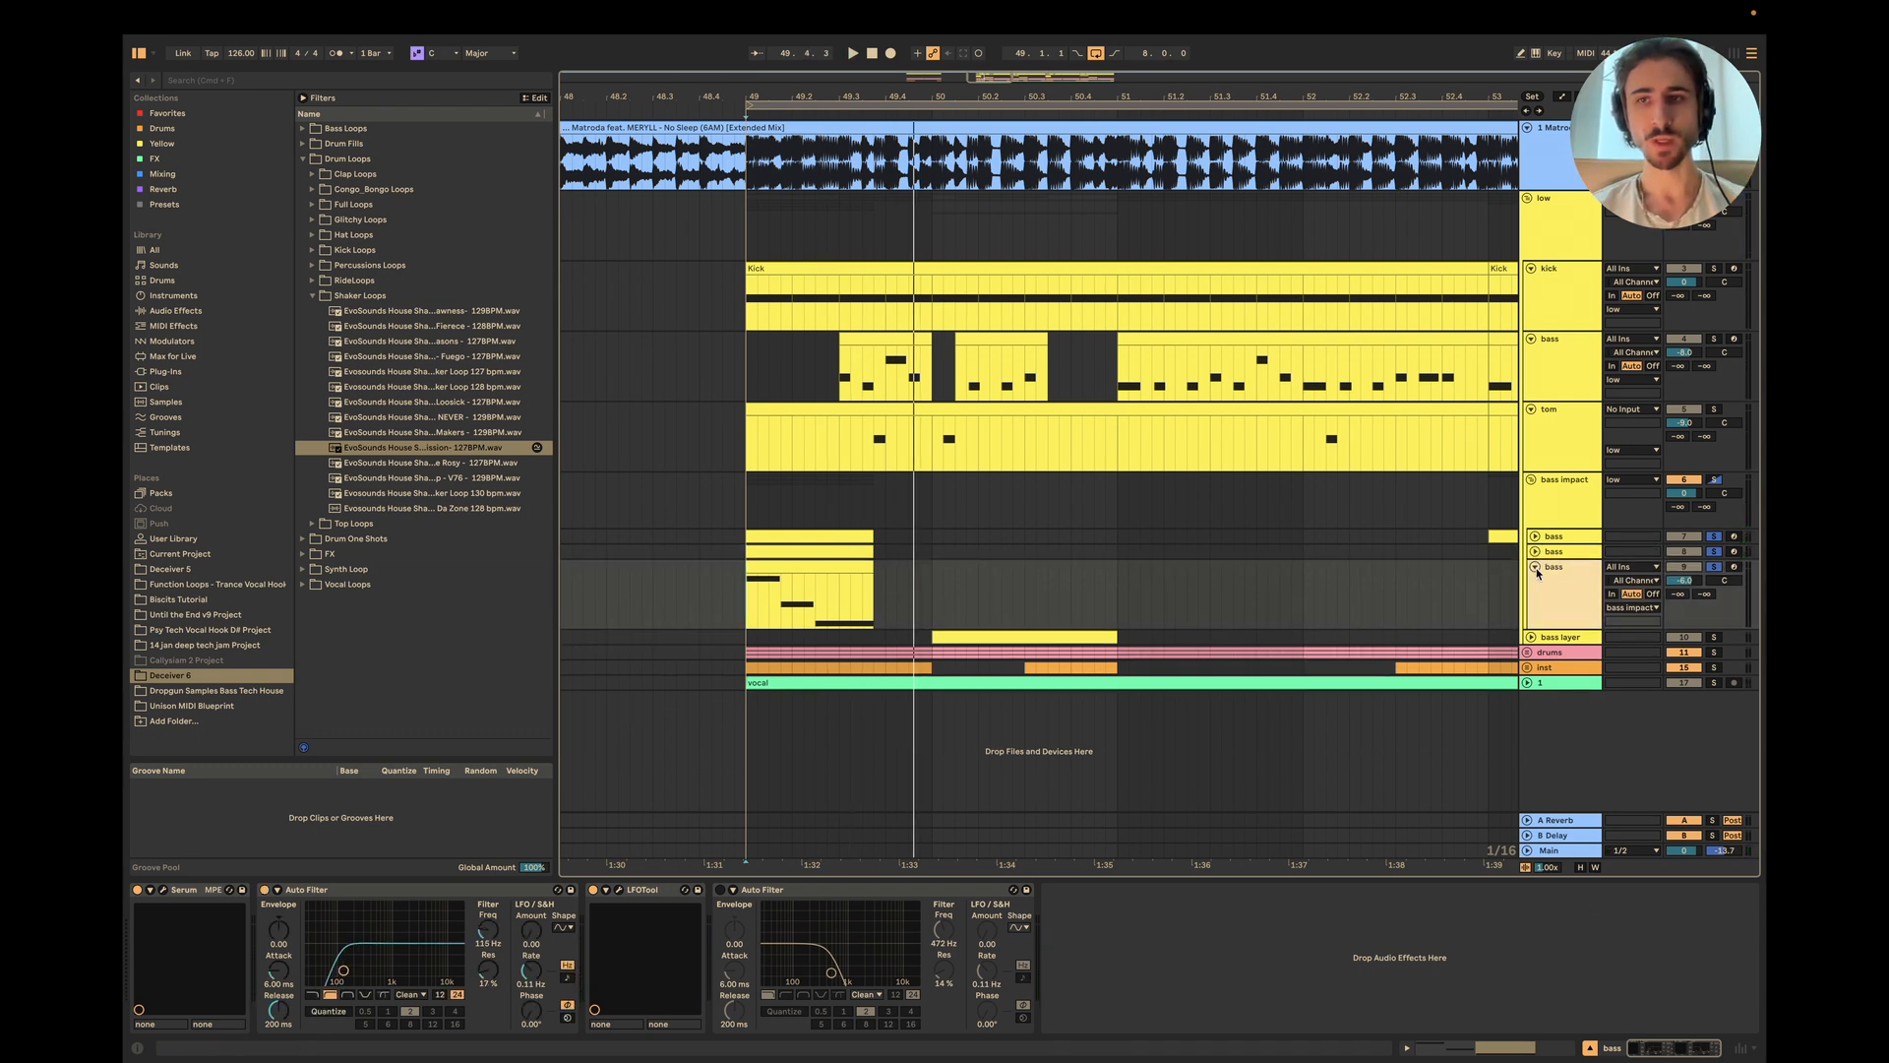
{"action": "left_click", "coordinate": [1535, 568]}
{"action": "left_click", "coordinate": [1528, 481]}
{"action": "scroll", "coordinate": [918, 428], "scroll_direction": "right", "scroll_amount": 1}
{"action": "scroll", "coordinate": [877, 429], "scroll_direction": "down", "scroll_amount": 2}
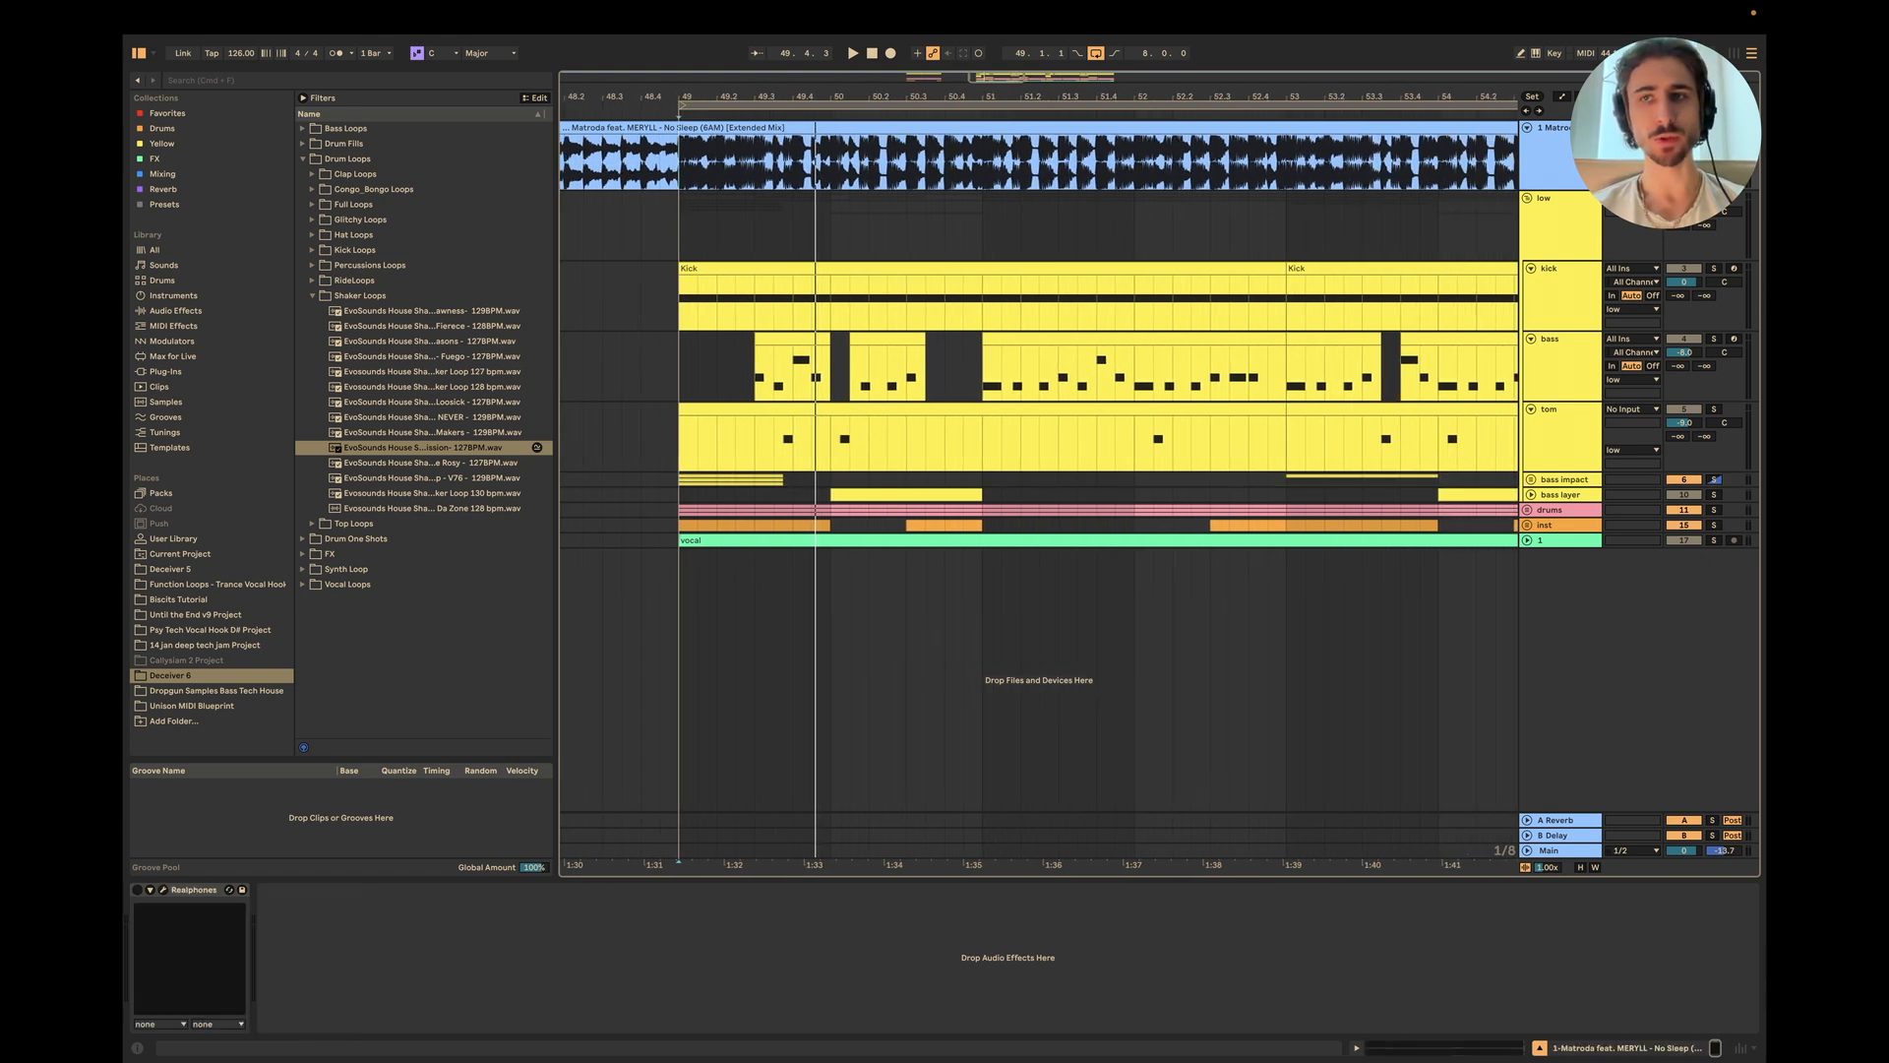
Step: Clear the solos, mark the tom part from 49.1.1 to 51.1.1, and play the tracks together from 49.1.1
{"action": "left_click", "coordinate": [958, 349]}
{"action": "left_click_drag", "start_coordinate": [682, 442], "coordinate": [995, 449]}
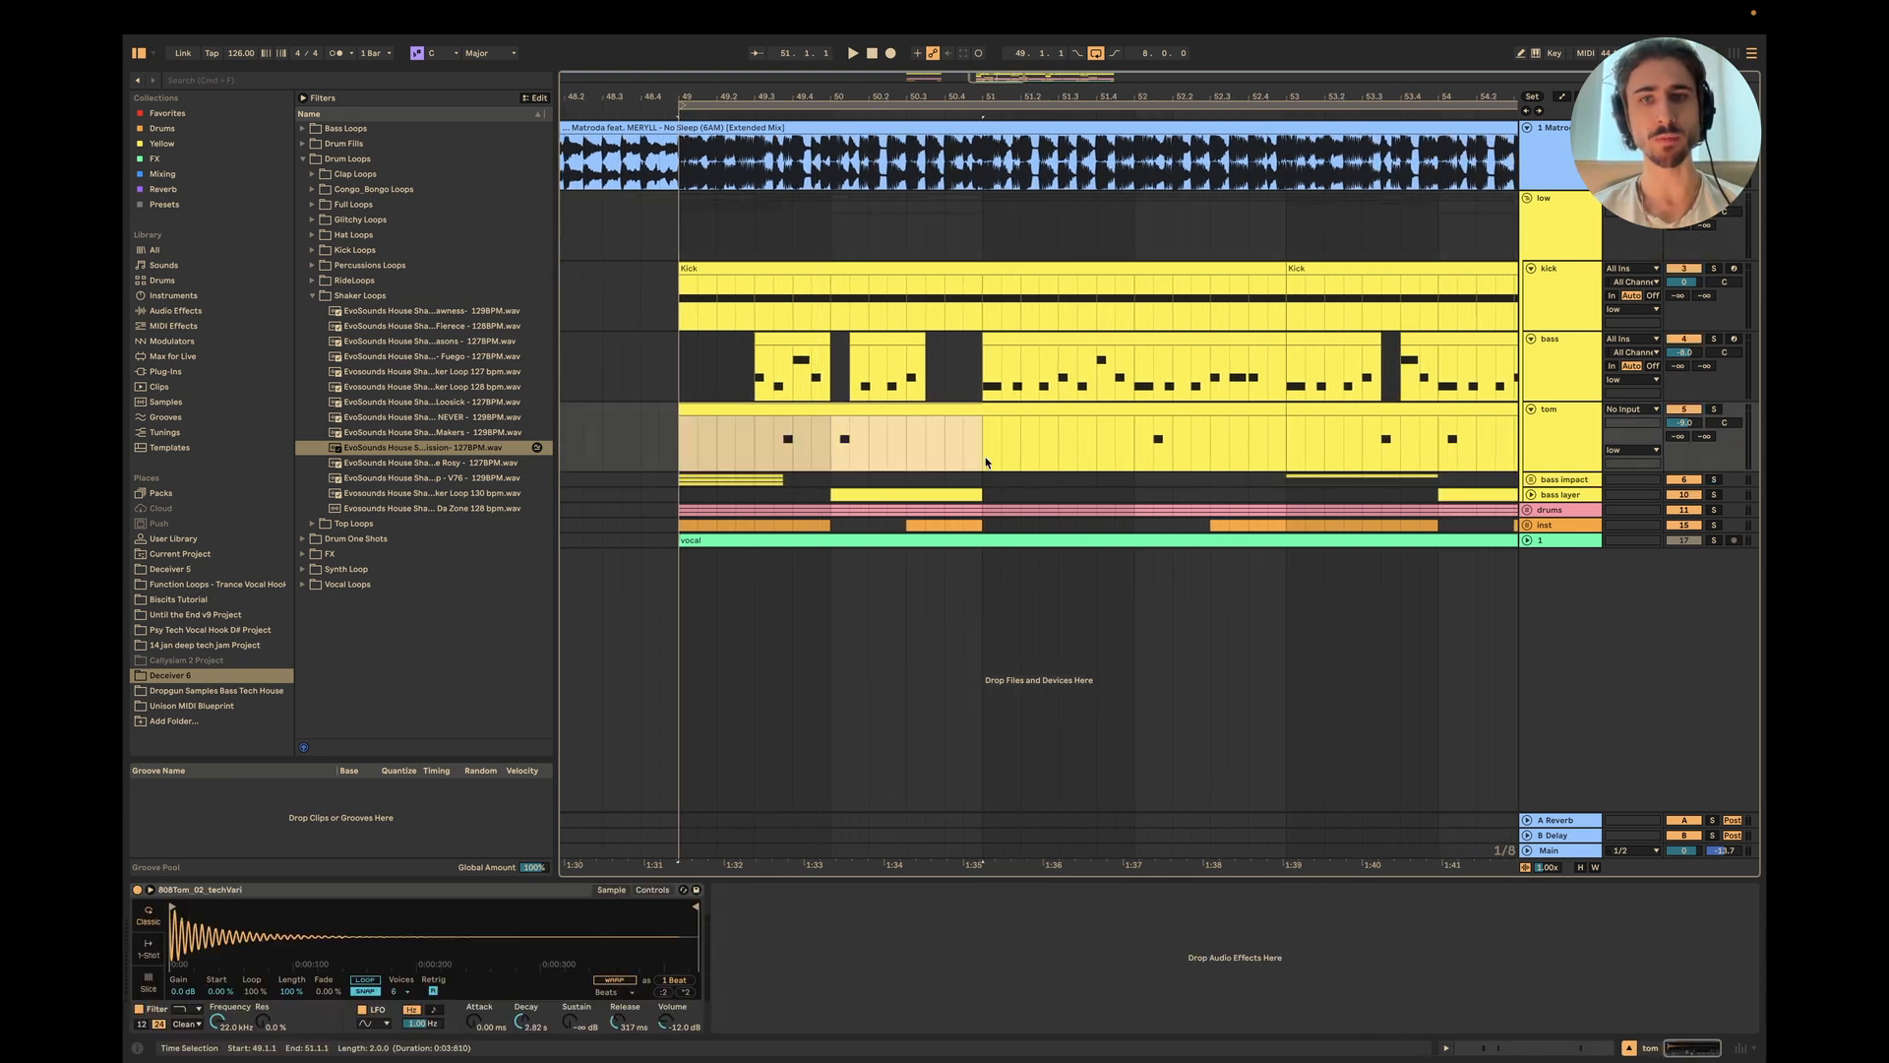
{"action": "left_click", "coordinate": [676, 449]}
{"action": "key", "text": "space"}
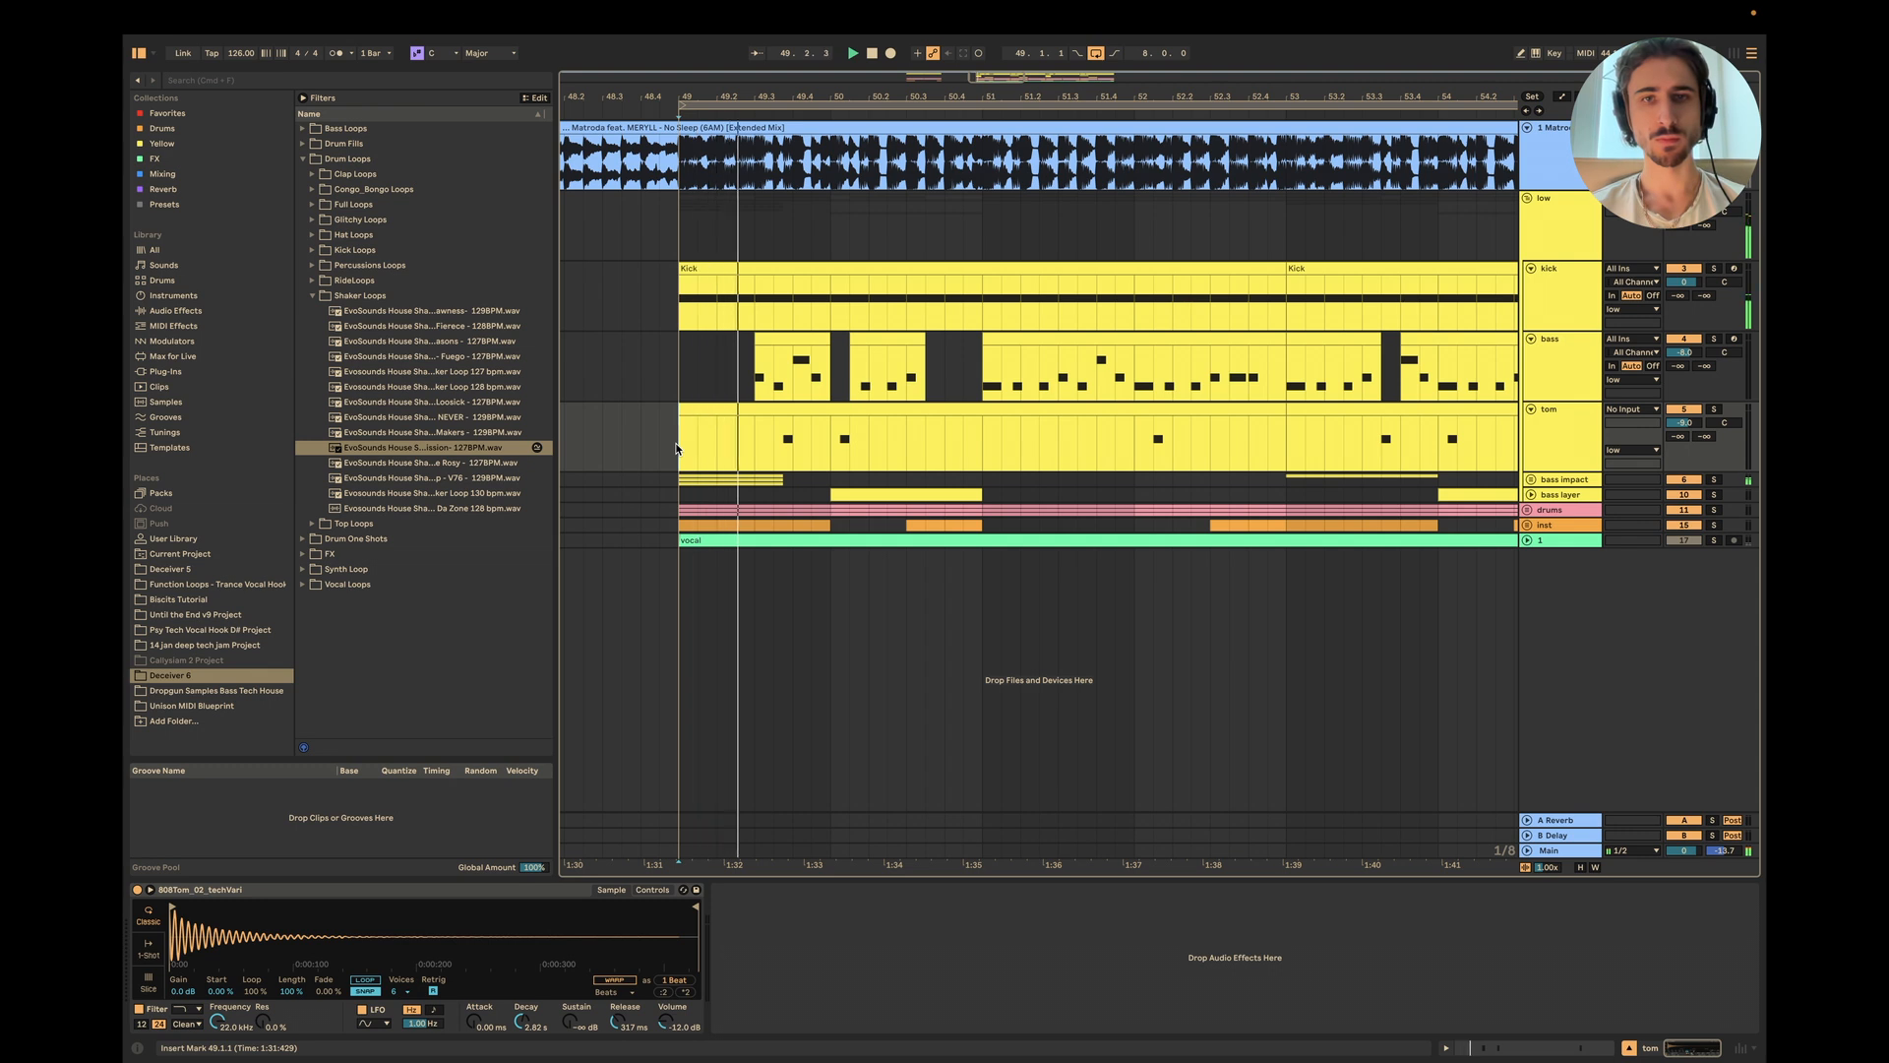
Step: Mark the first tom hits between the bass notes, replay from 49.1.1, and examine the tom hits that follow
{"action": "left_click", "coordinate": [765, 439]}
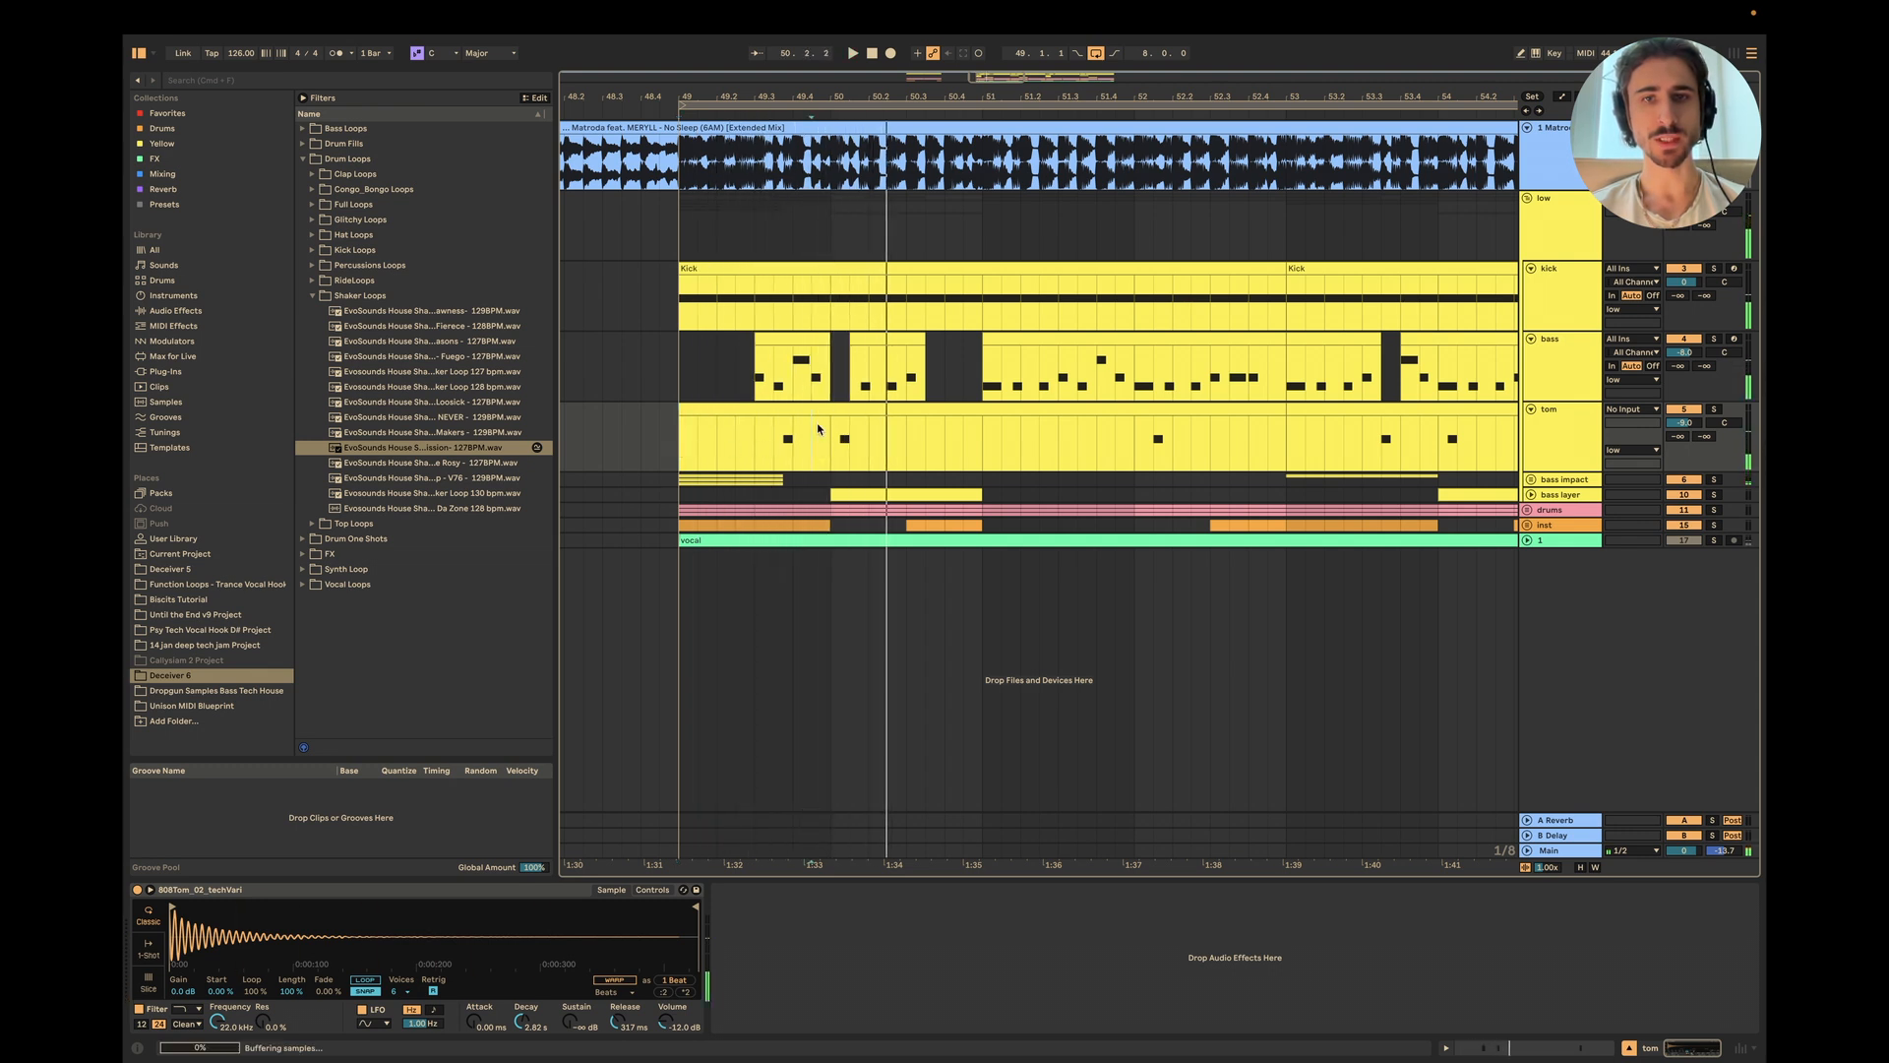
{"action": "left_click_drag", "start_coordinate": [765, 440], "coordinate": [844, 440]}
{"action": "left_click", "coordinate": [686, 431]}
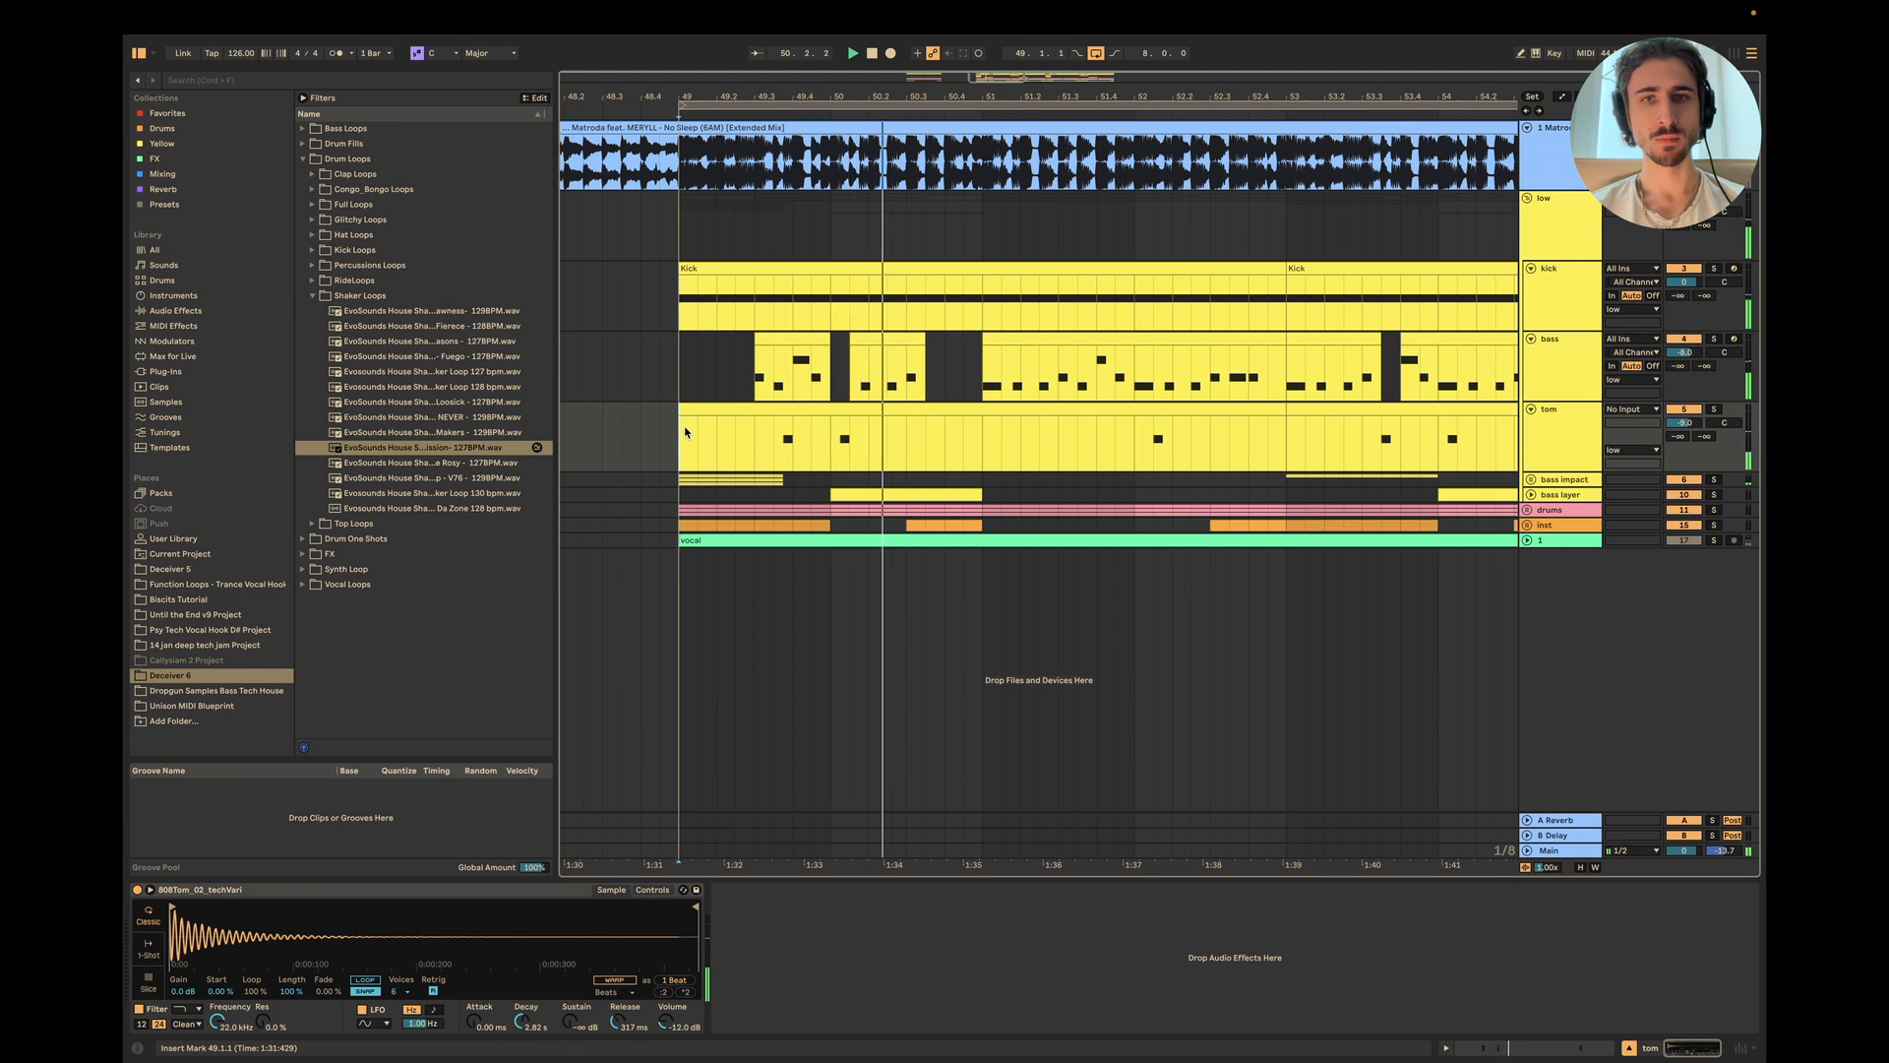
{"action": "scroll", "coordinate": [837, 428], "scroll_direction": "right", "scroll_amount": 2}
{"action": "scroll", "coordinate": [979, 447], "scroll_direction": "right", "scroll_amount": 2}
{"action": "key", "text": "space"}
{"action": "scroll", "coordinate": [978, 447], "scroll_direction": "left", "scroll_amount": 2}
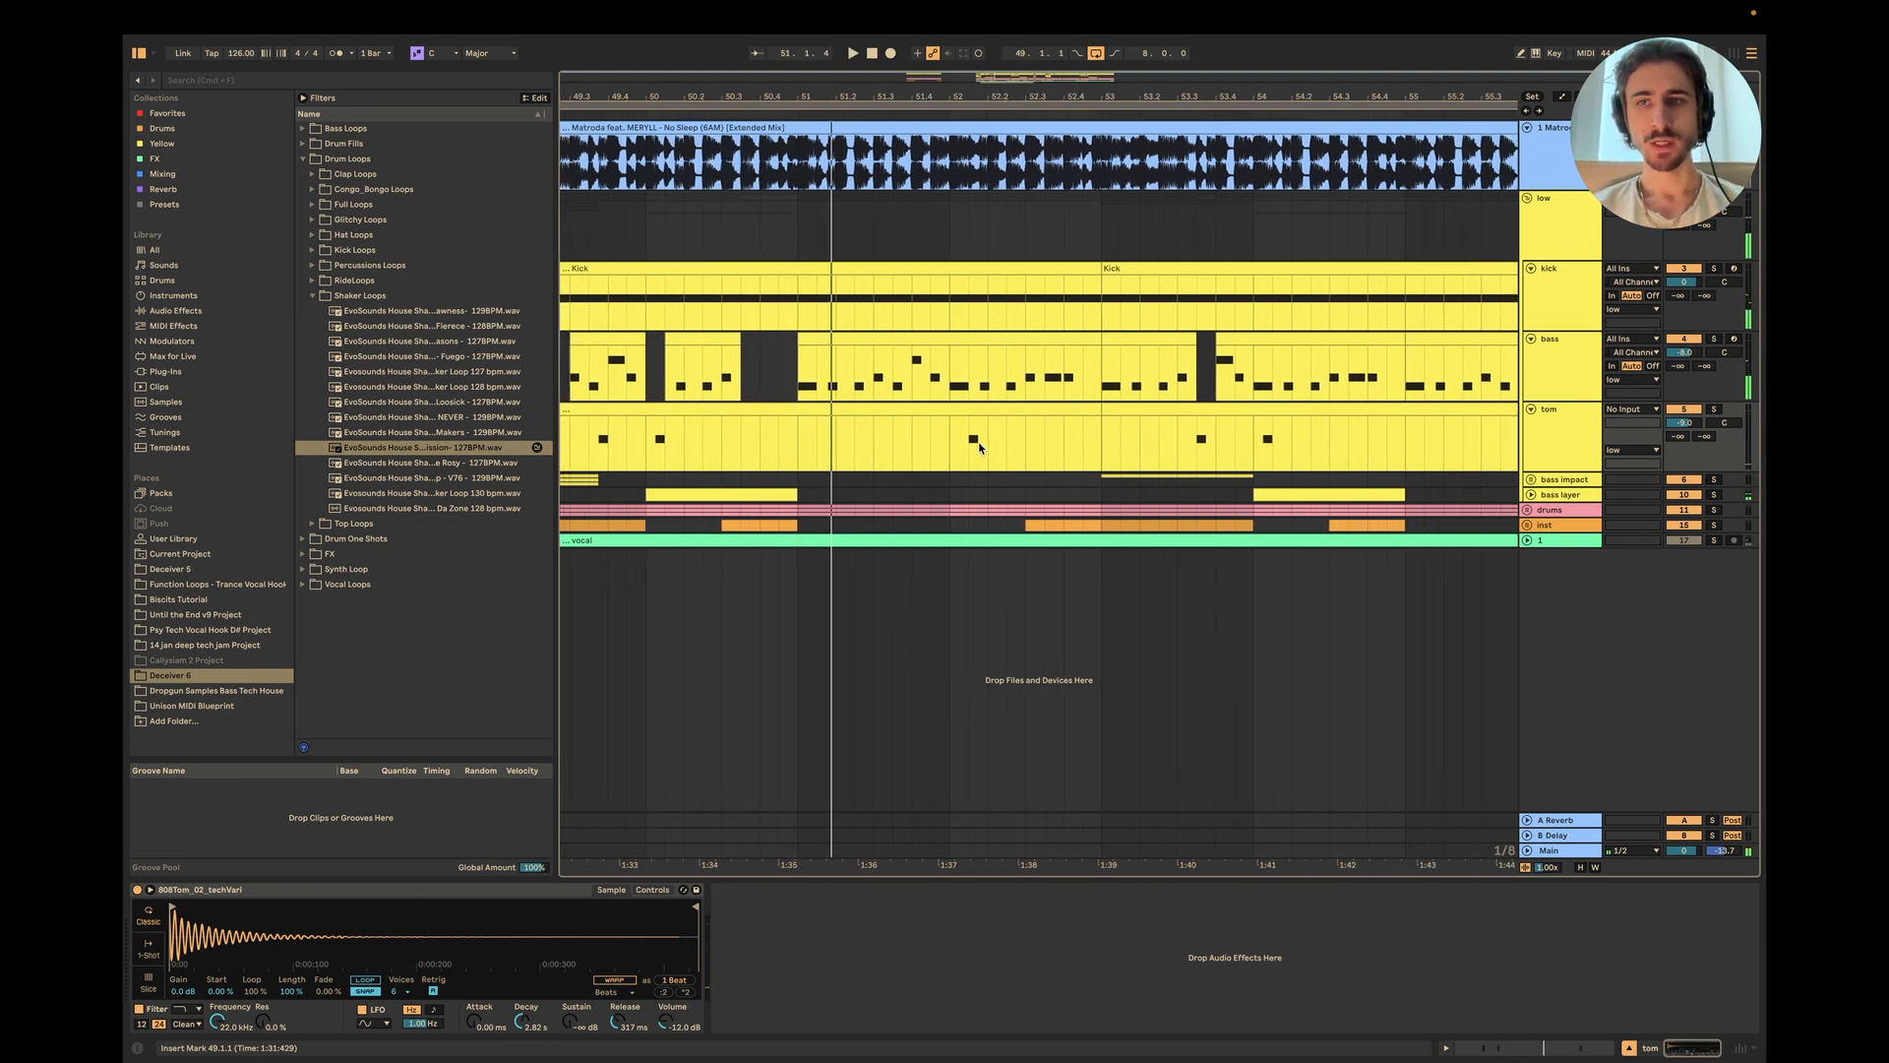
Step: Unfold the bass layer track, play it from 49.4.3 with the other tracks, and show its Serum filter cutoff automation
{"action": "left_click", "coordinate": [1531, 495]}
{"action": "scroll", "coordinate": [967, 551], "scroll_direction": "left", "scroll_amount": 2}
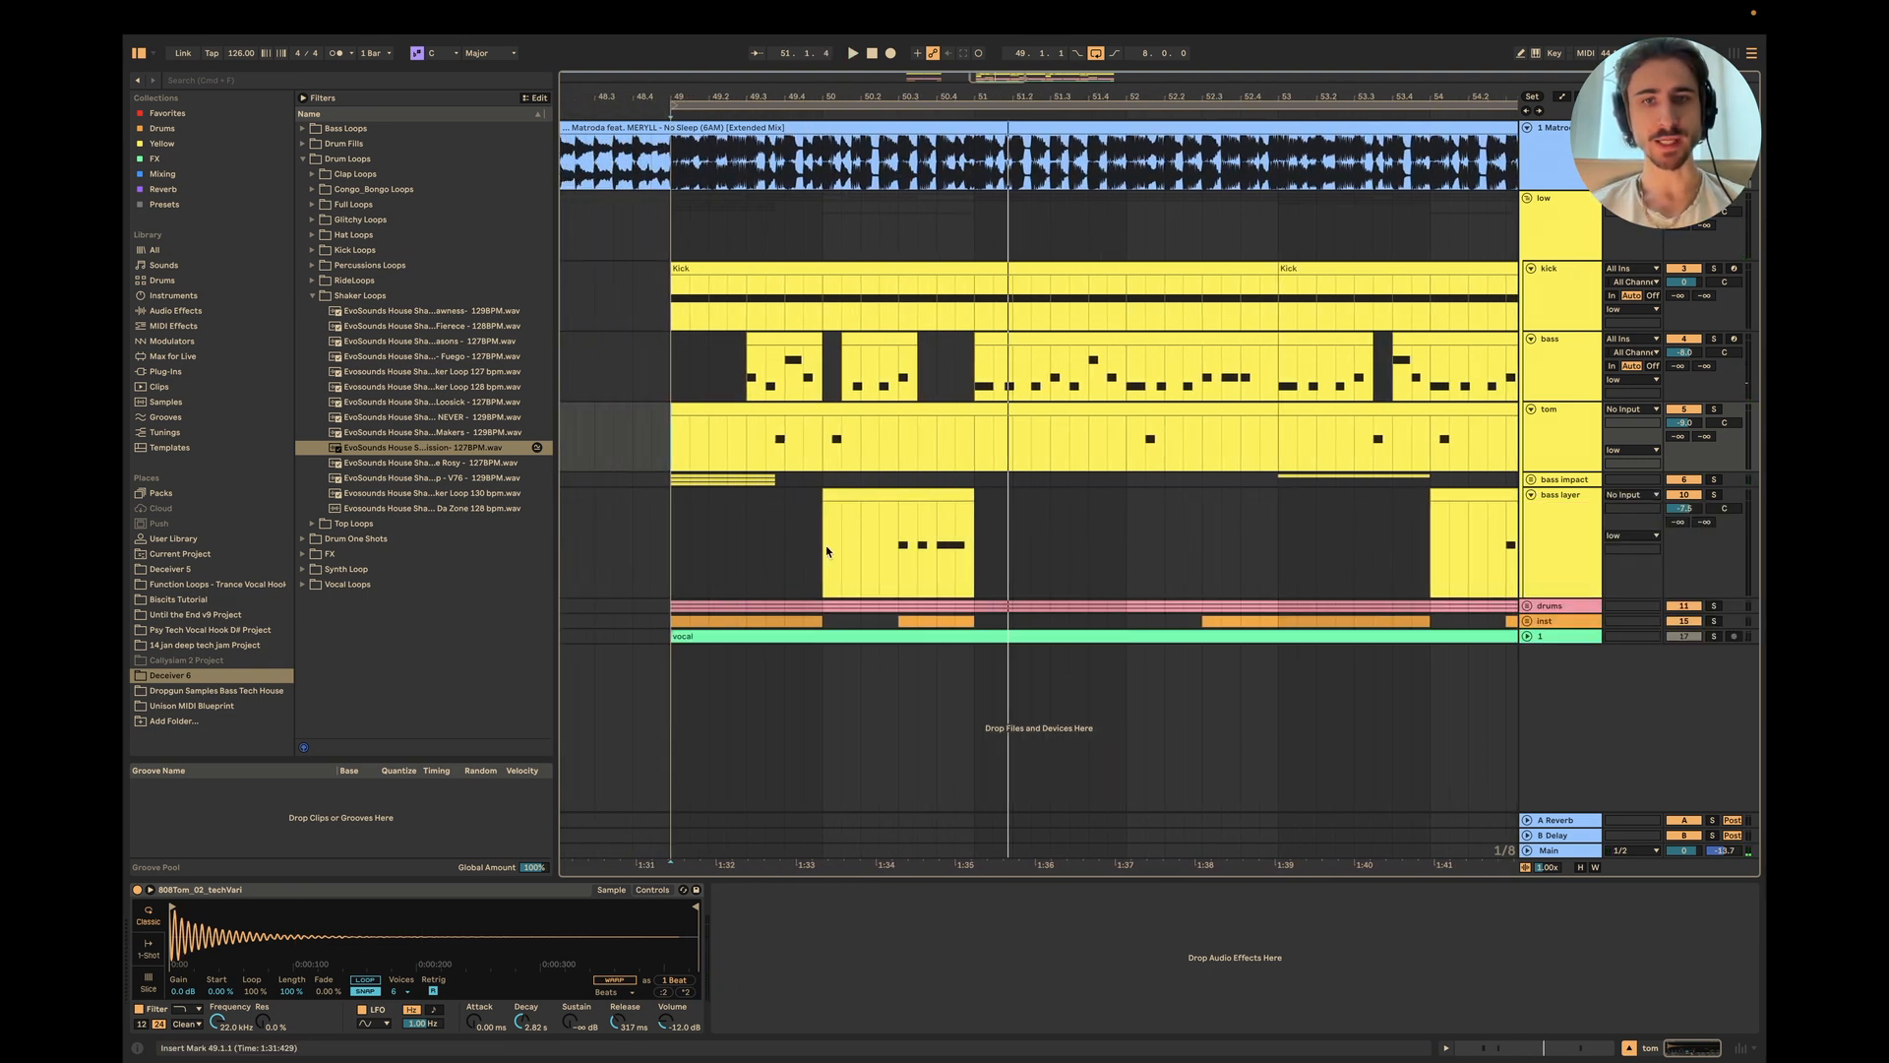
{"action": "left_click", "coordinate": [968, 558]}
{"action": "left_click", "coordinate": [785, 589]}
{"action": "key", "text": "space"}
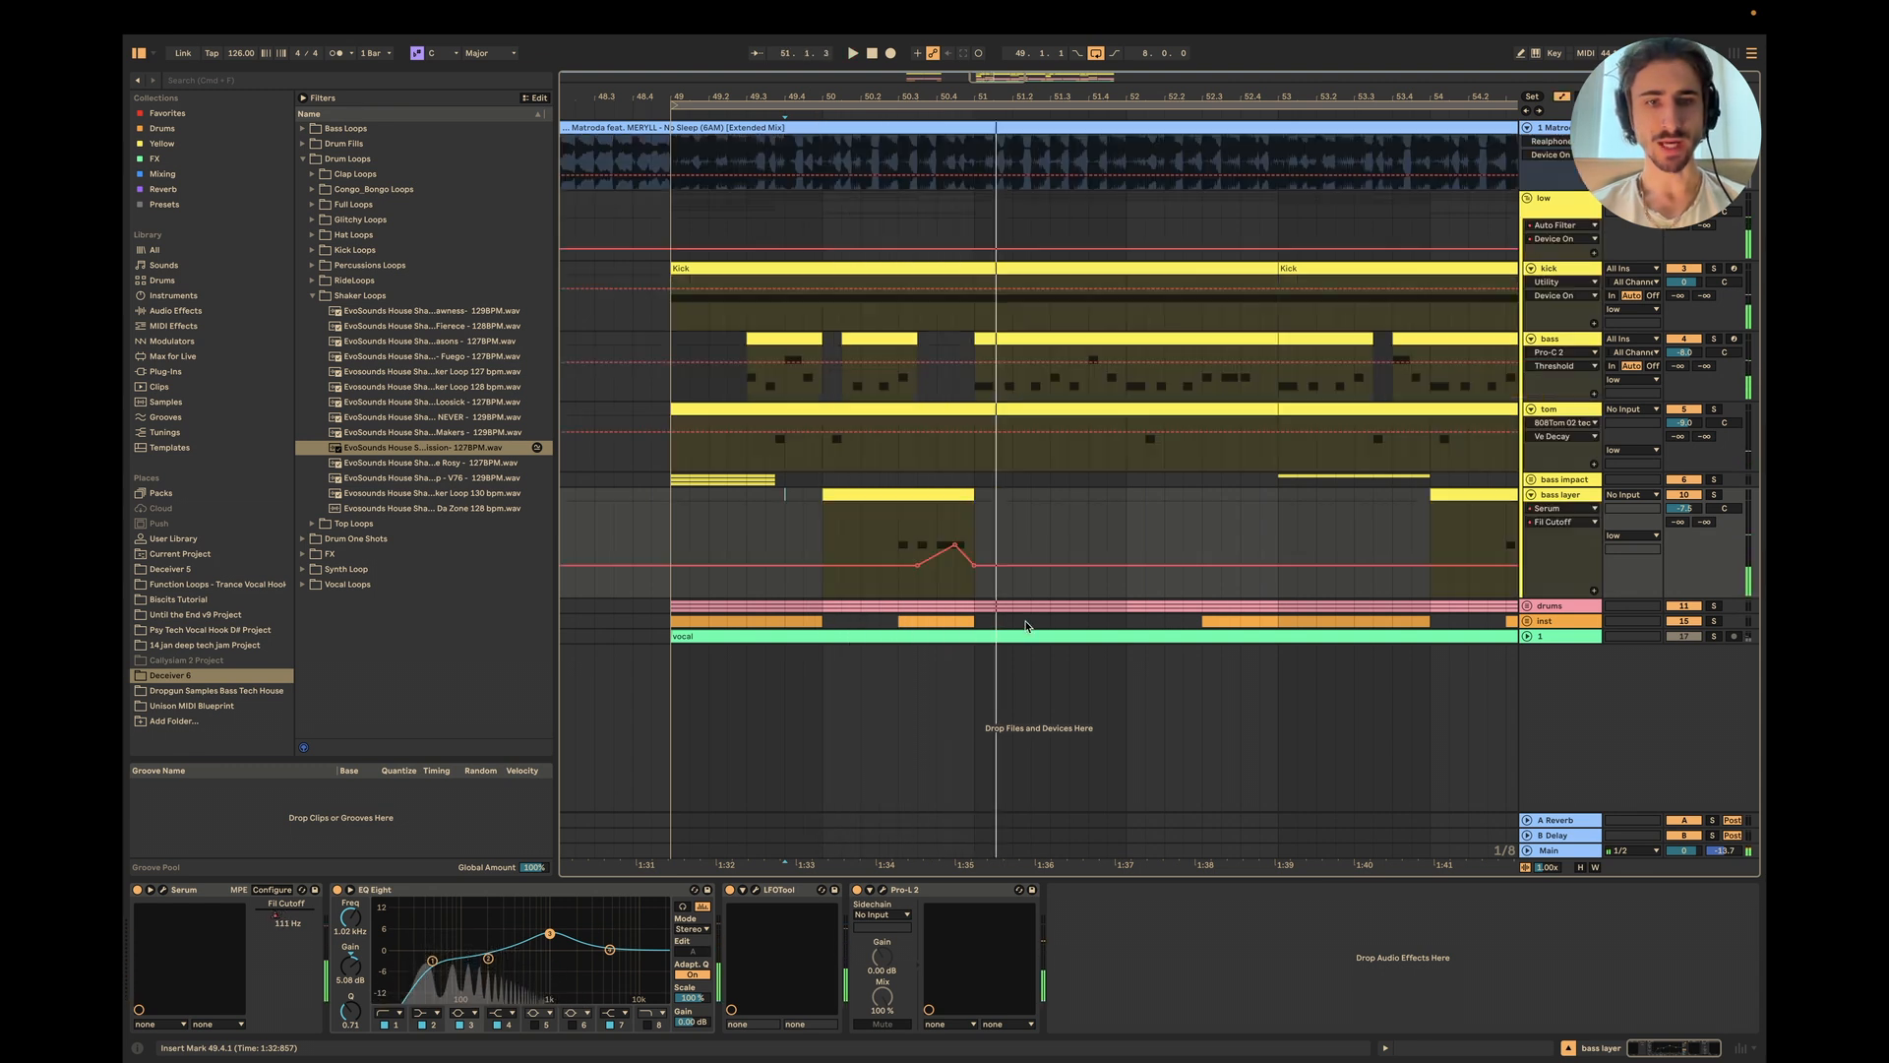
{"action": "key", "text": "a"}
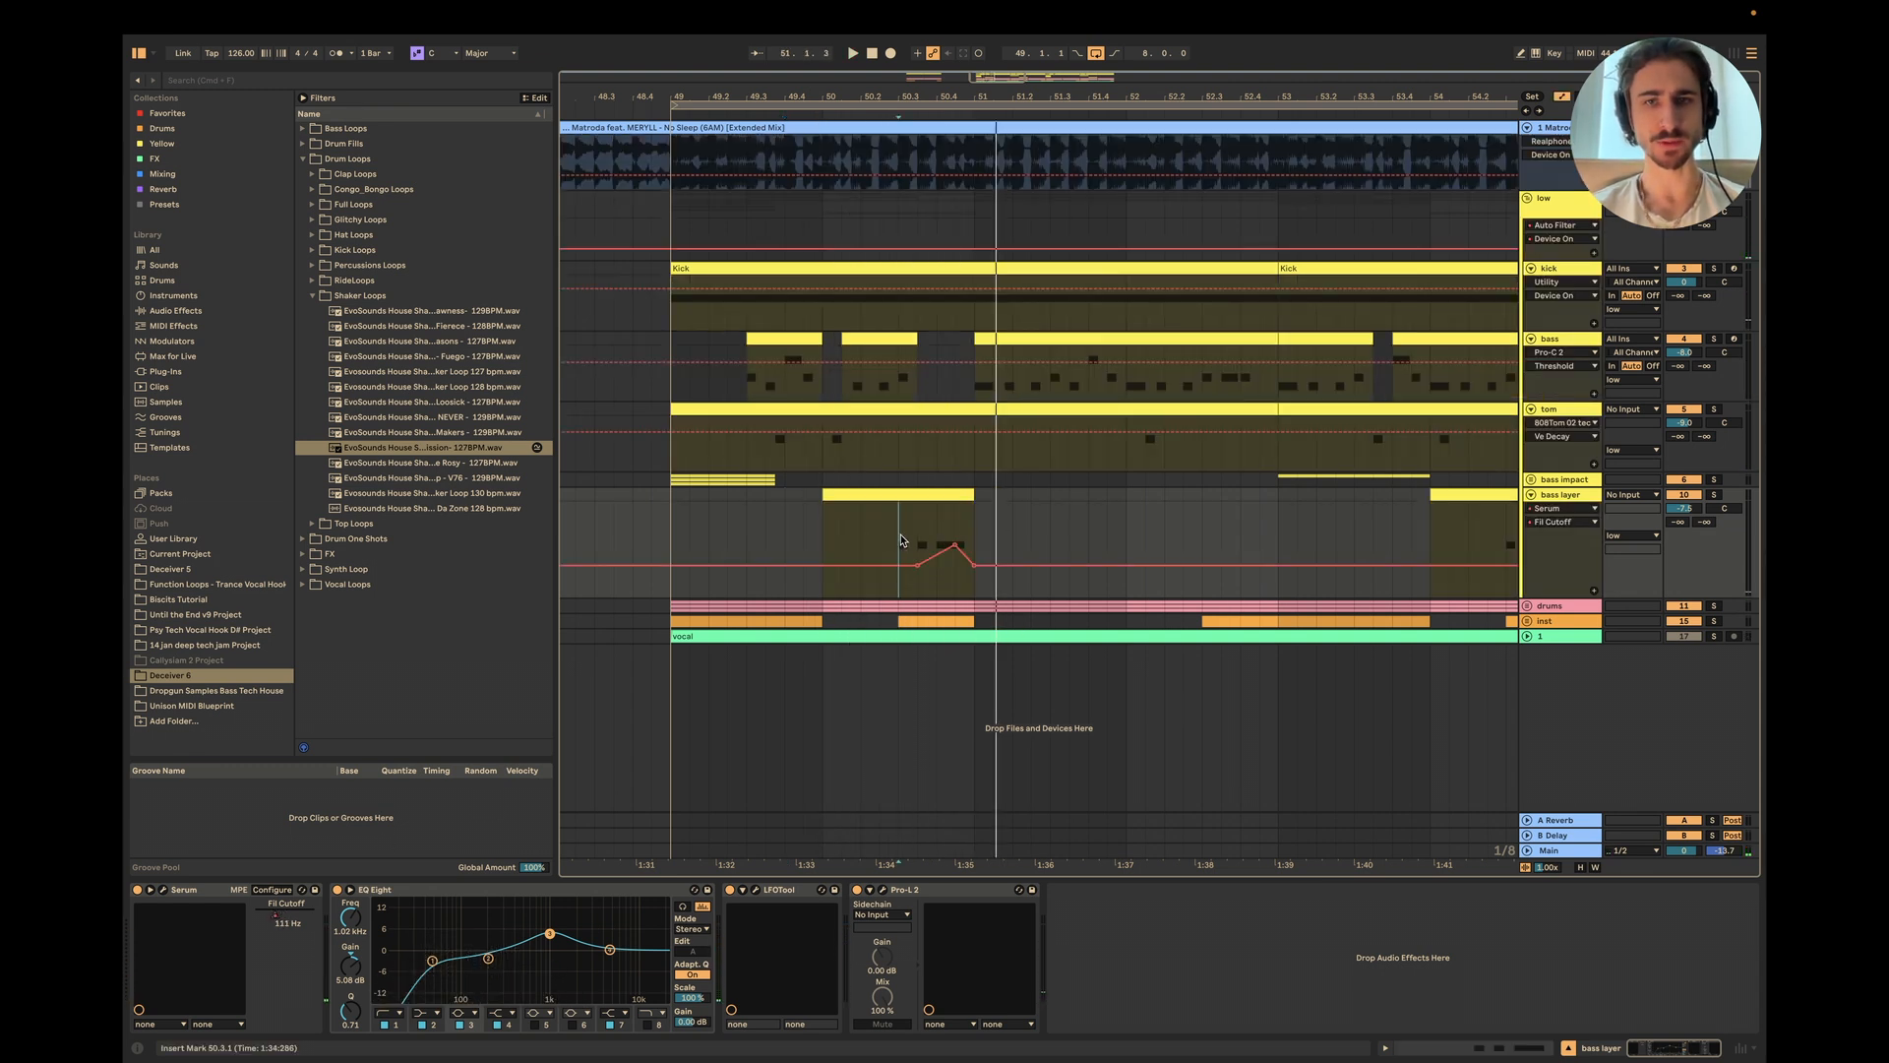
{"action": "left_click_drag", "start_coordinate": [900, 540], "coordinate": [971, 533]}
Step: Solo the Matroda reference track and play it from 50.2.1
{"action": "left_click", "coordinate": [863, 221]}
{"action": "left_click", "coordinate": [1714, 128]}
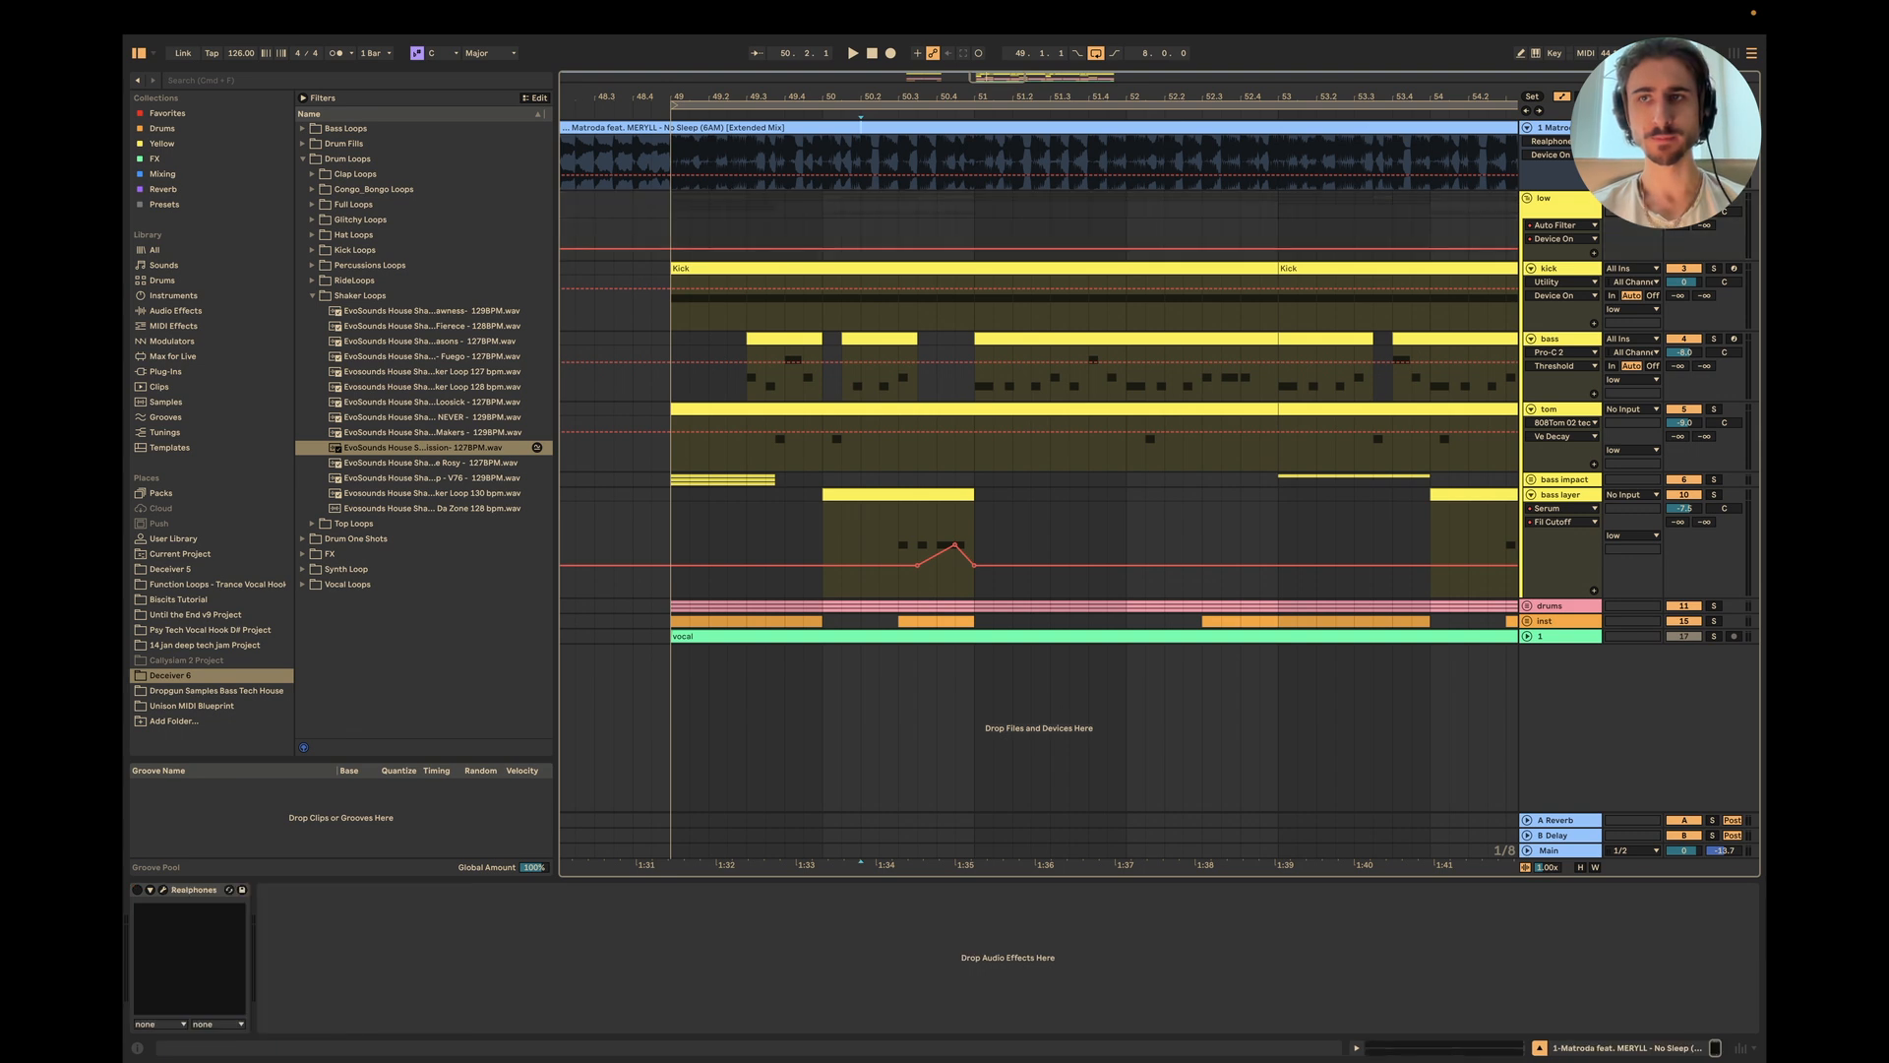
{"action": "key", "text": "space"}
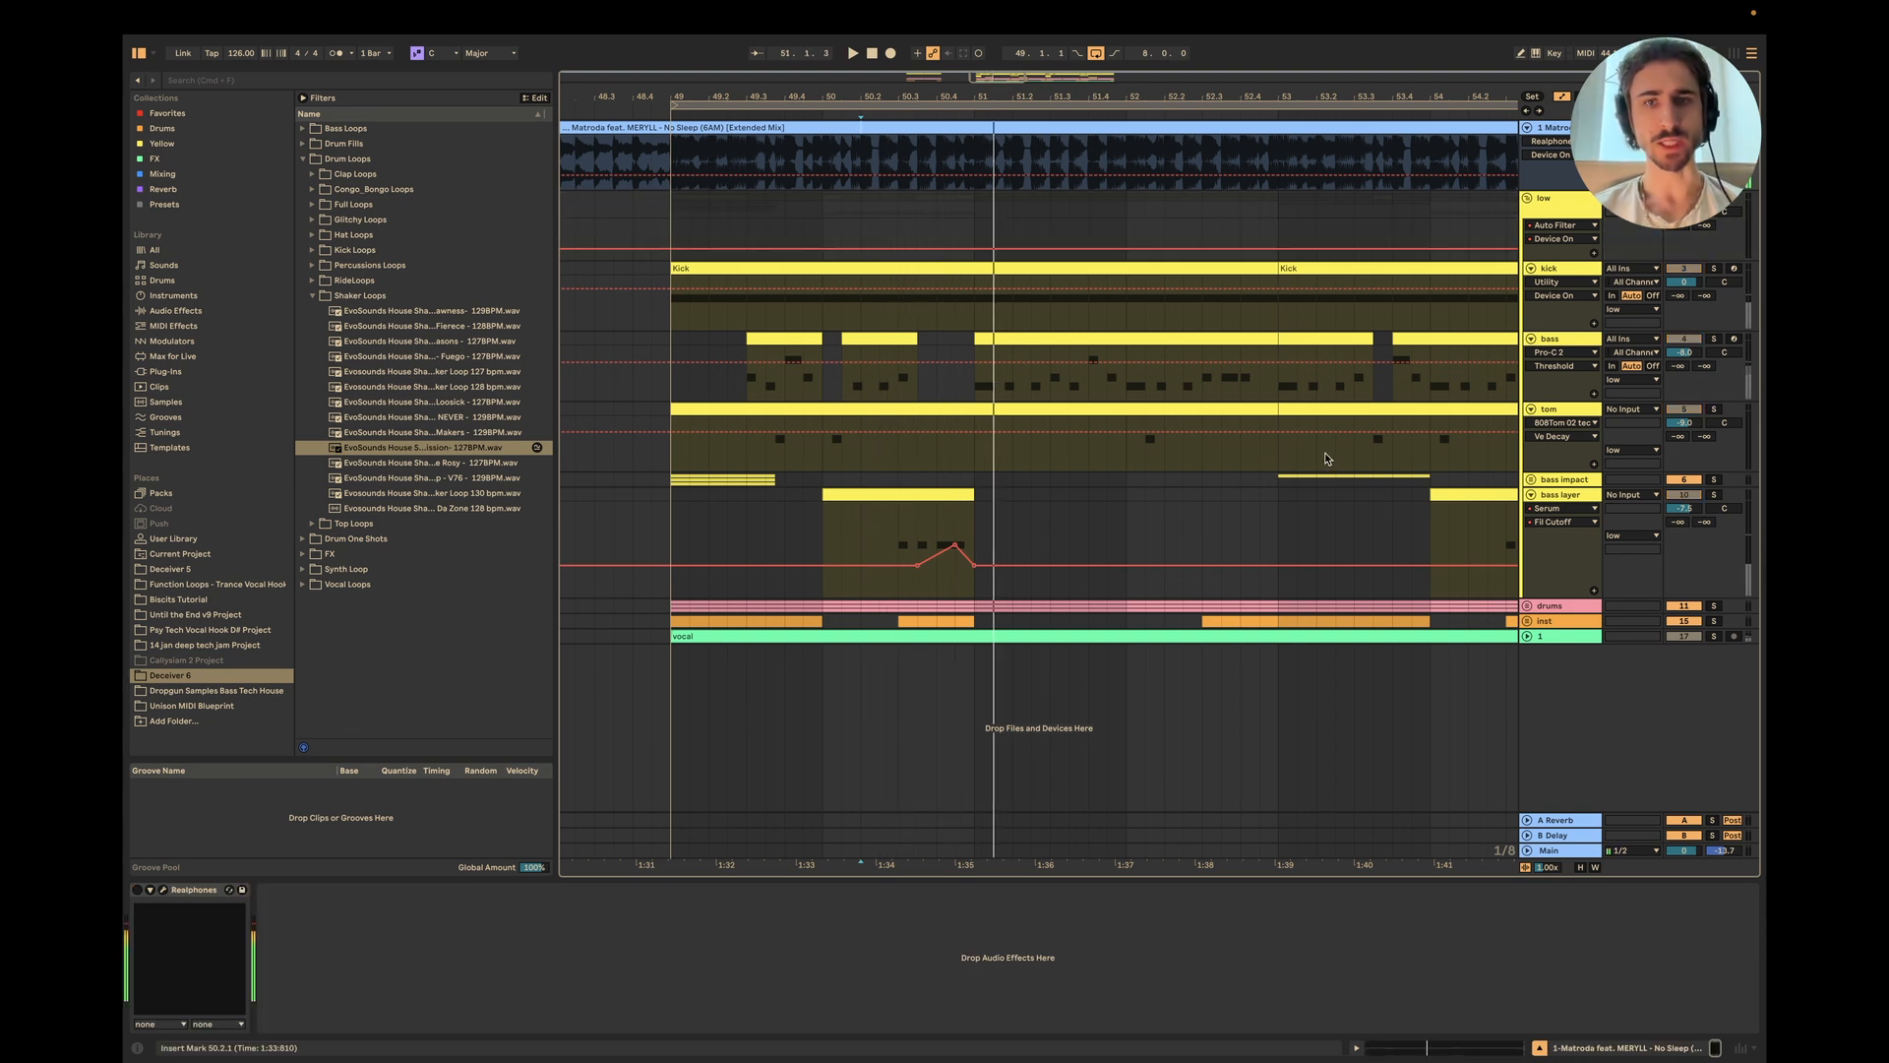
Step: Play the reference from 50.1.1, and play the low and inst groups soloed from 49.1.1 for comparison
{"action": "left_click", "coordinate": [823, 546]}
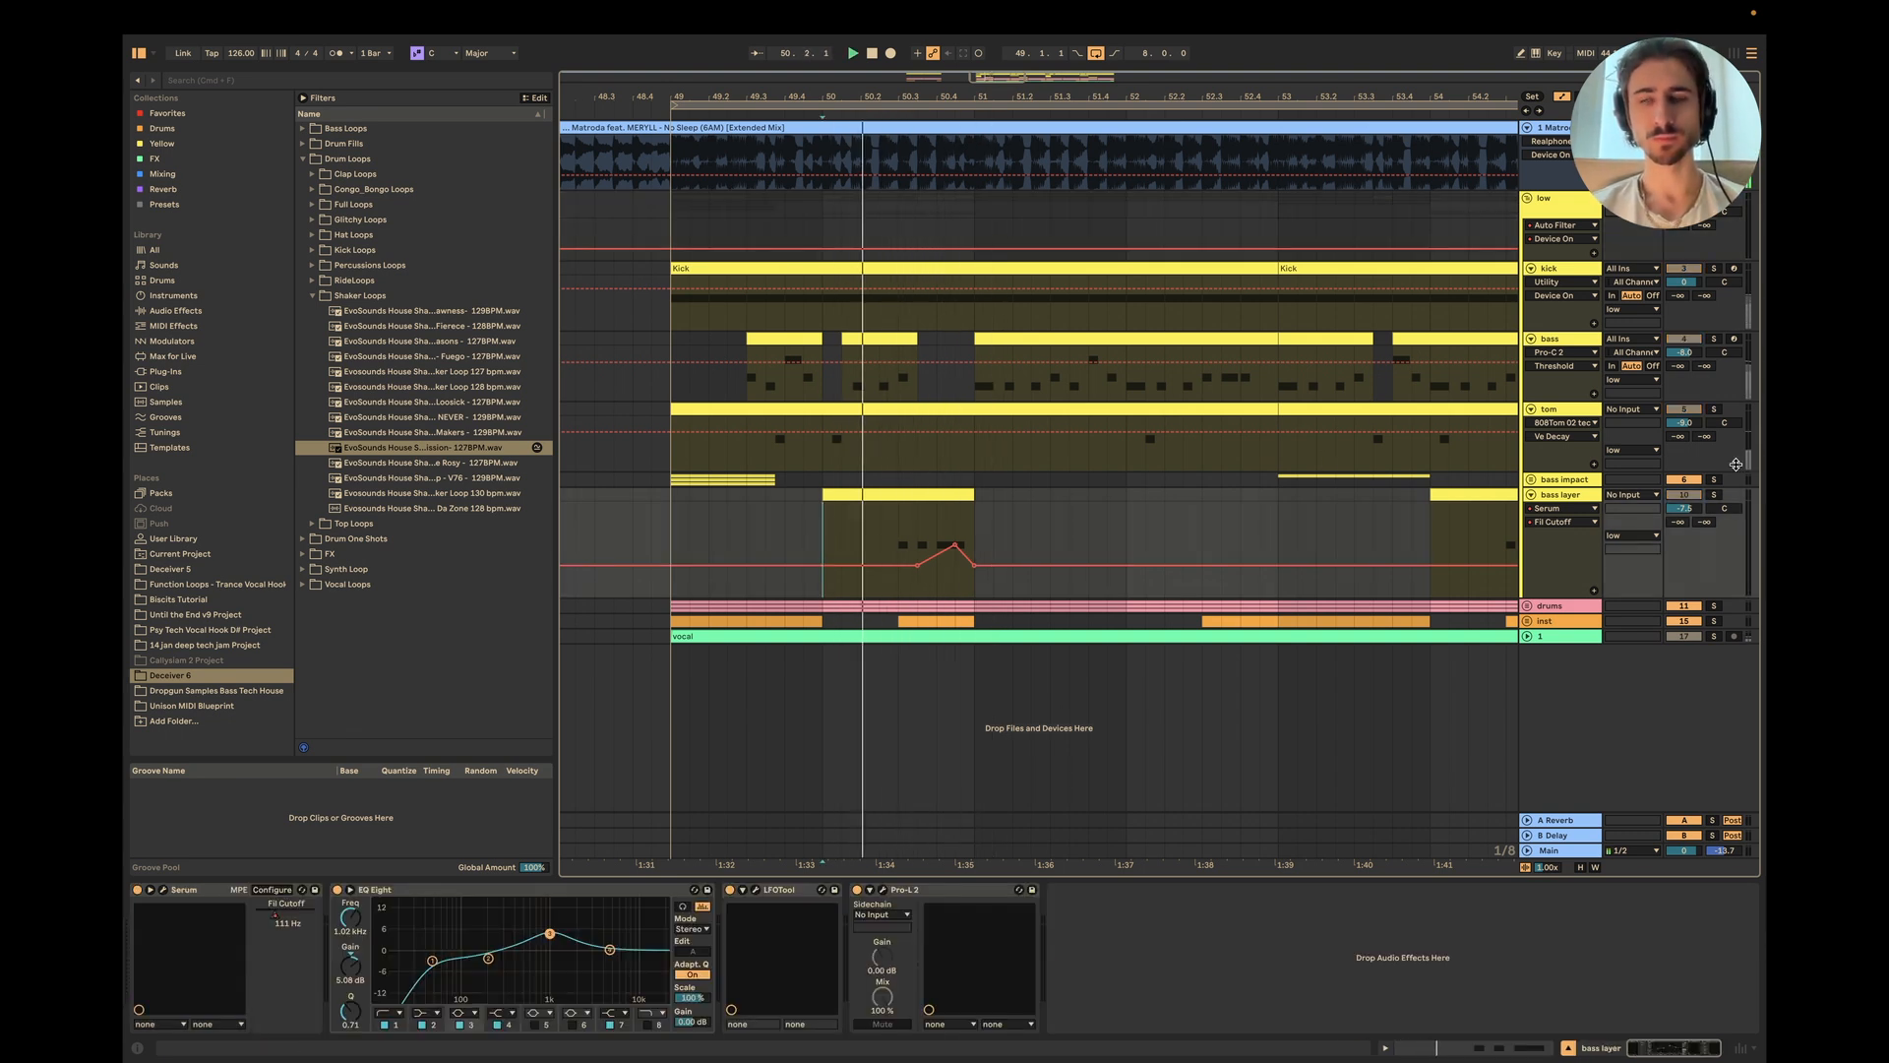
{"action": "left_click", "coordinate": [690, 546]}
{"action": "left_click", "coordinate": [675, 530]}
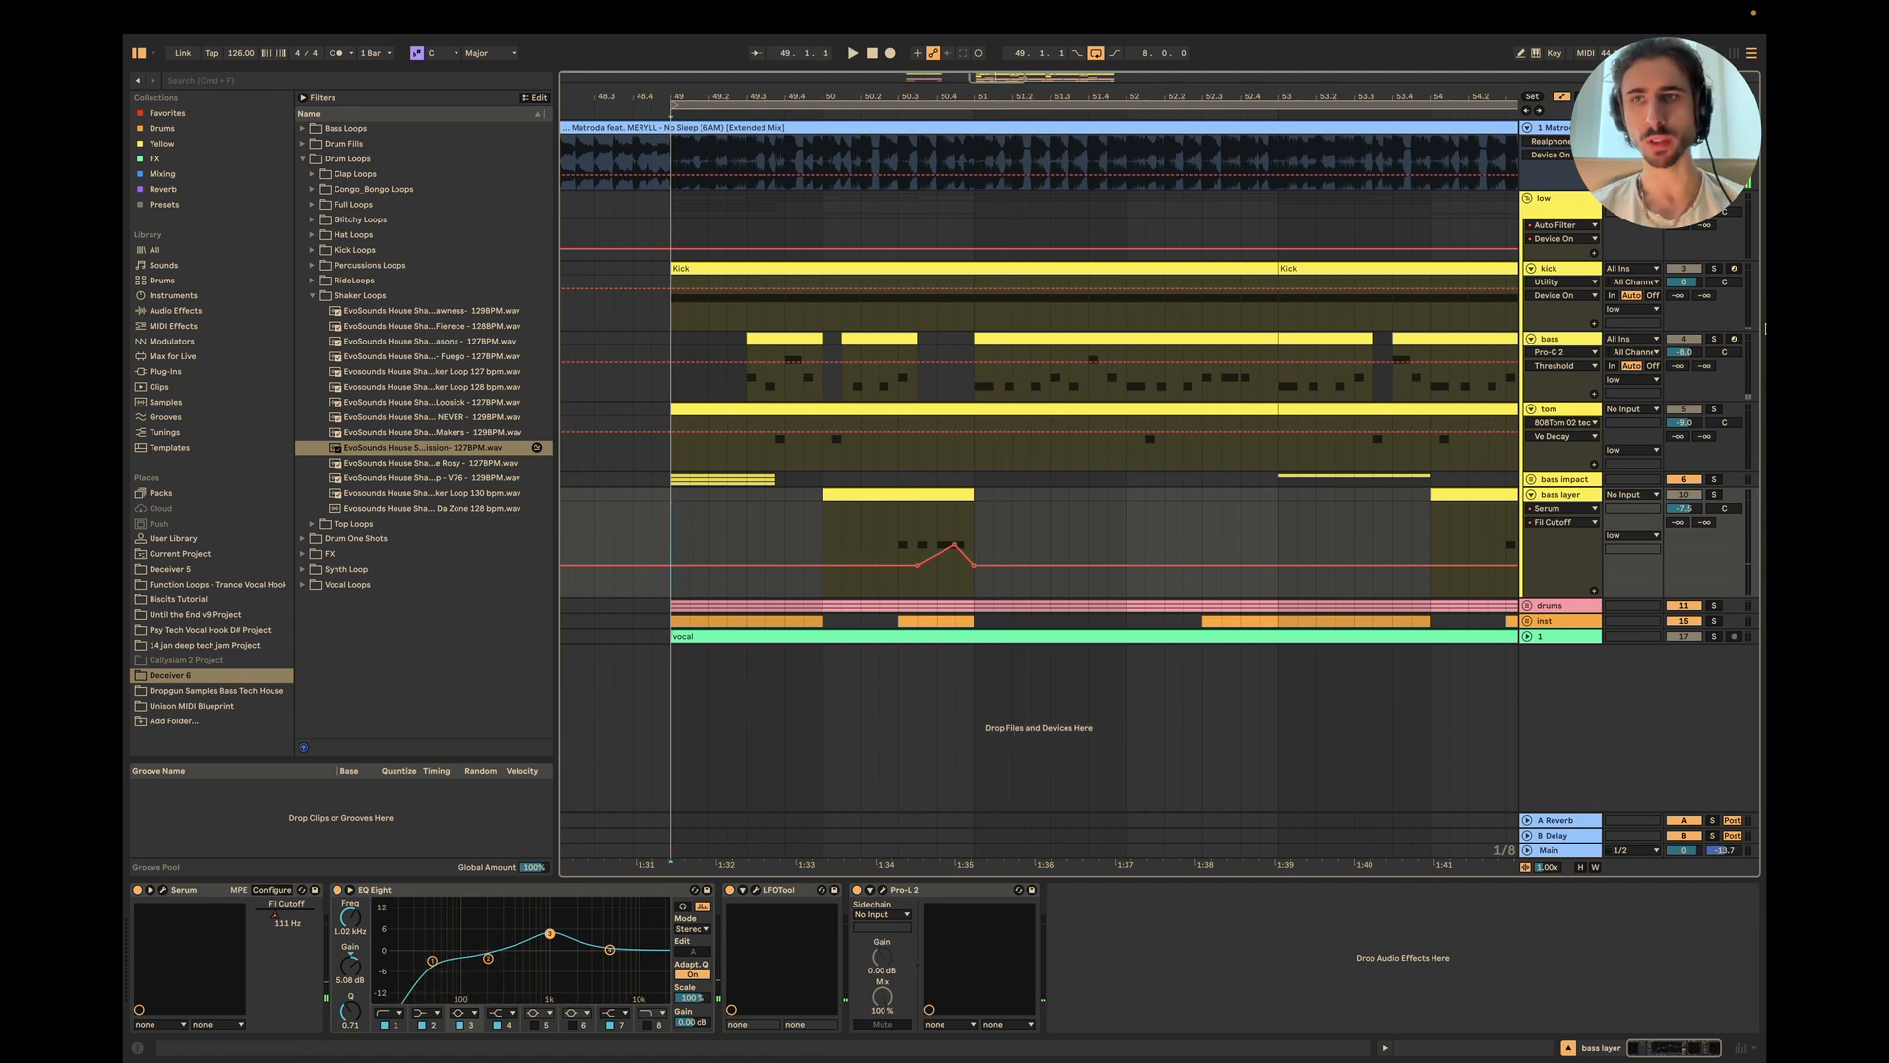
{"action": "left_click", "coordinate": [1724, 216]}
{"action": "left_click", "coordinate": [1714, 621]}
{"action": "key", "text": "space"}
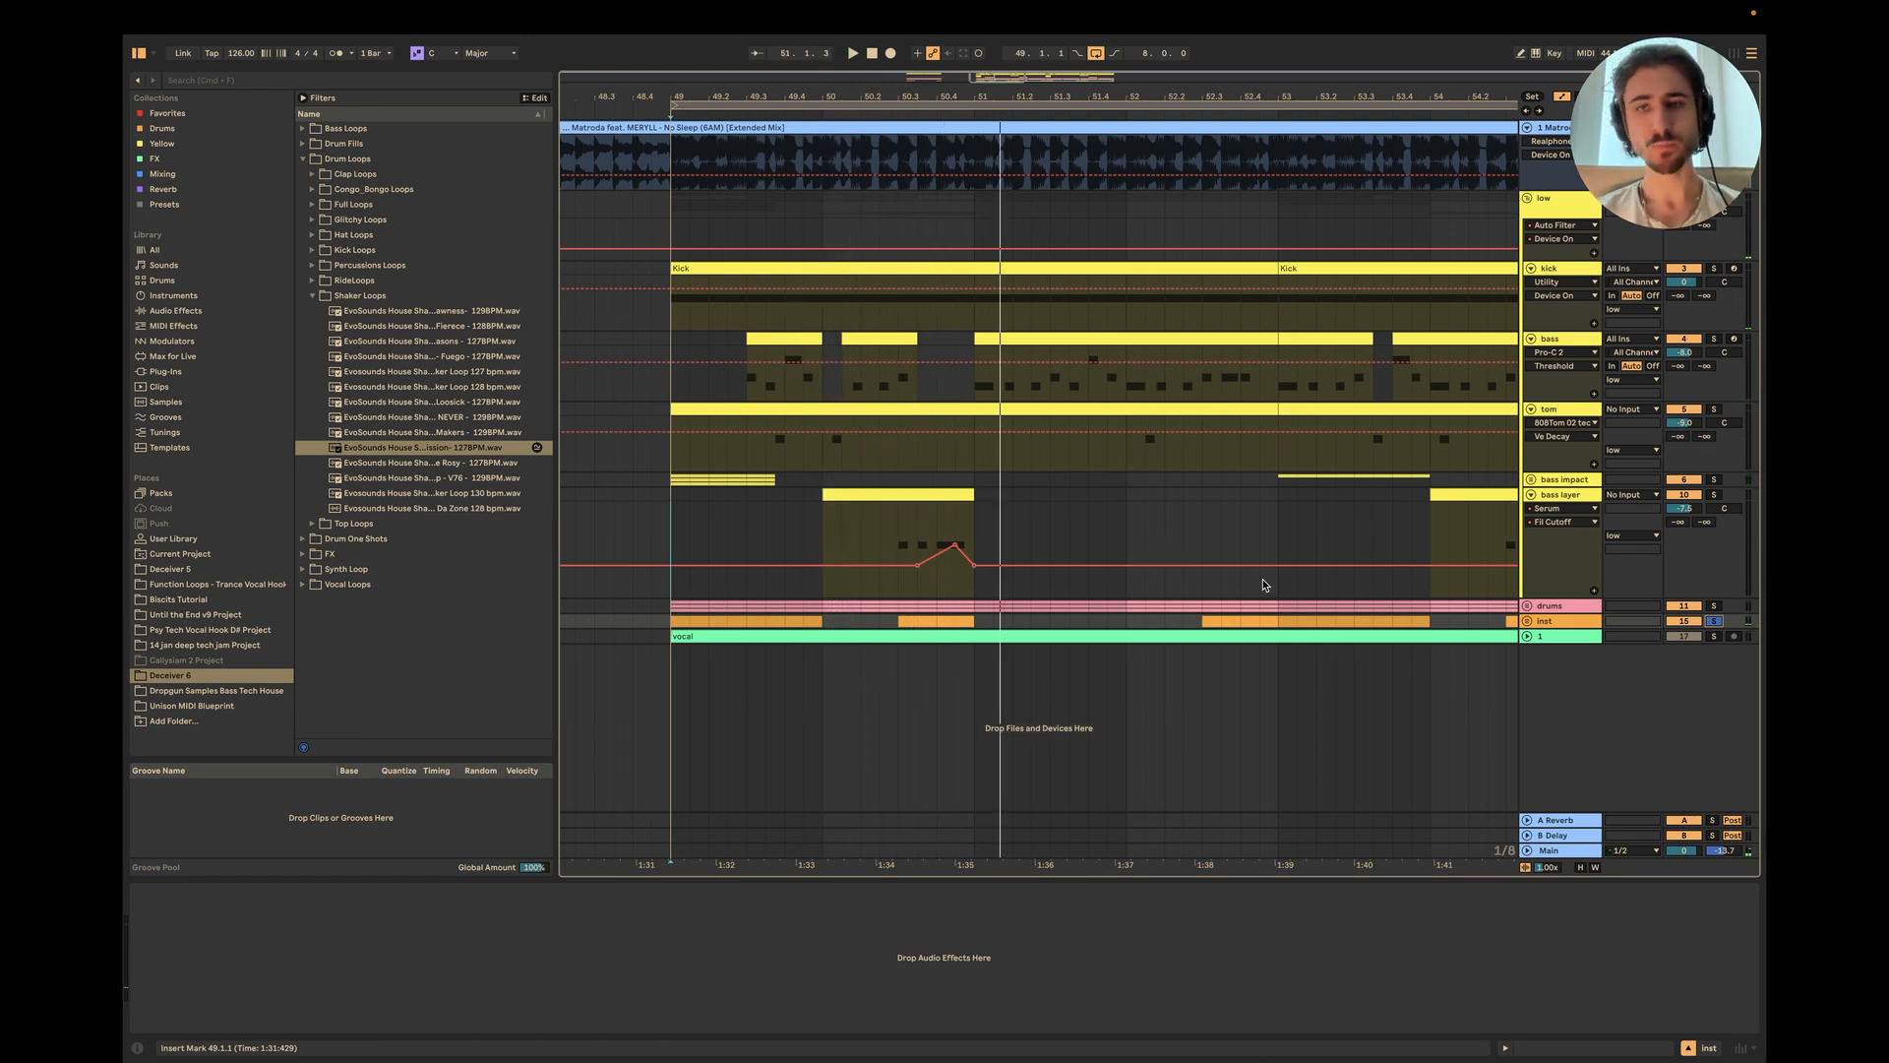
Step: Show the Serum synth on the bass layer track with its BA - Candy preset and close it again
{"action": "scroll", "coordinate": [928, 512], "scroll_direction": "right", "scroll_amount": 1}
{"action": "left_click", "coordinate": [863, 527]}
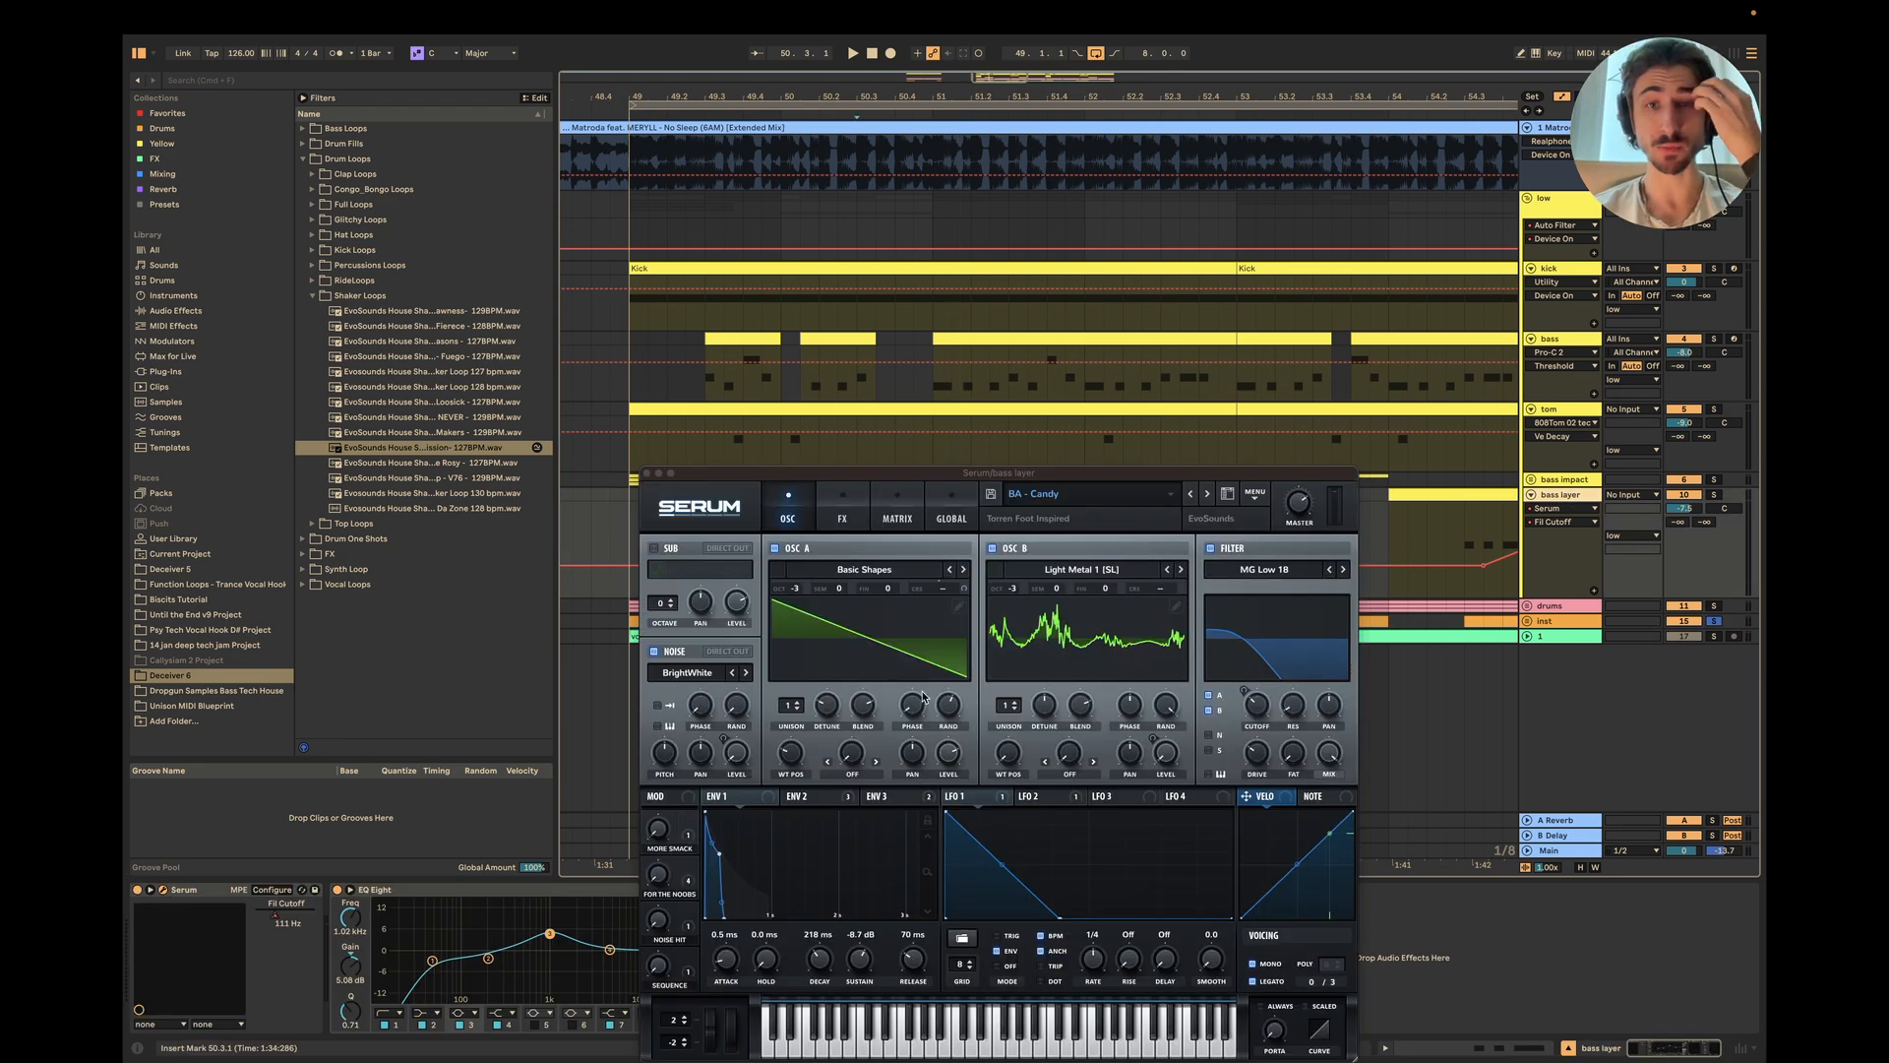
{"action": "left_click", "coordinate": [647, 473]}
Step: Unfold the bass impact group, mark its three clips from 49.1.1 to 50.1.1, and unfold its first bass track
{"action": "scroll", "coordinate": [1277, 506], "scroll_direction": "down", "scroll_amount": 5}
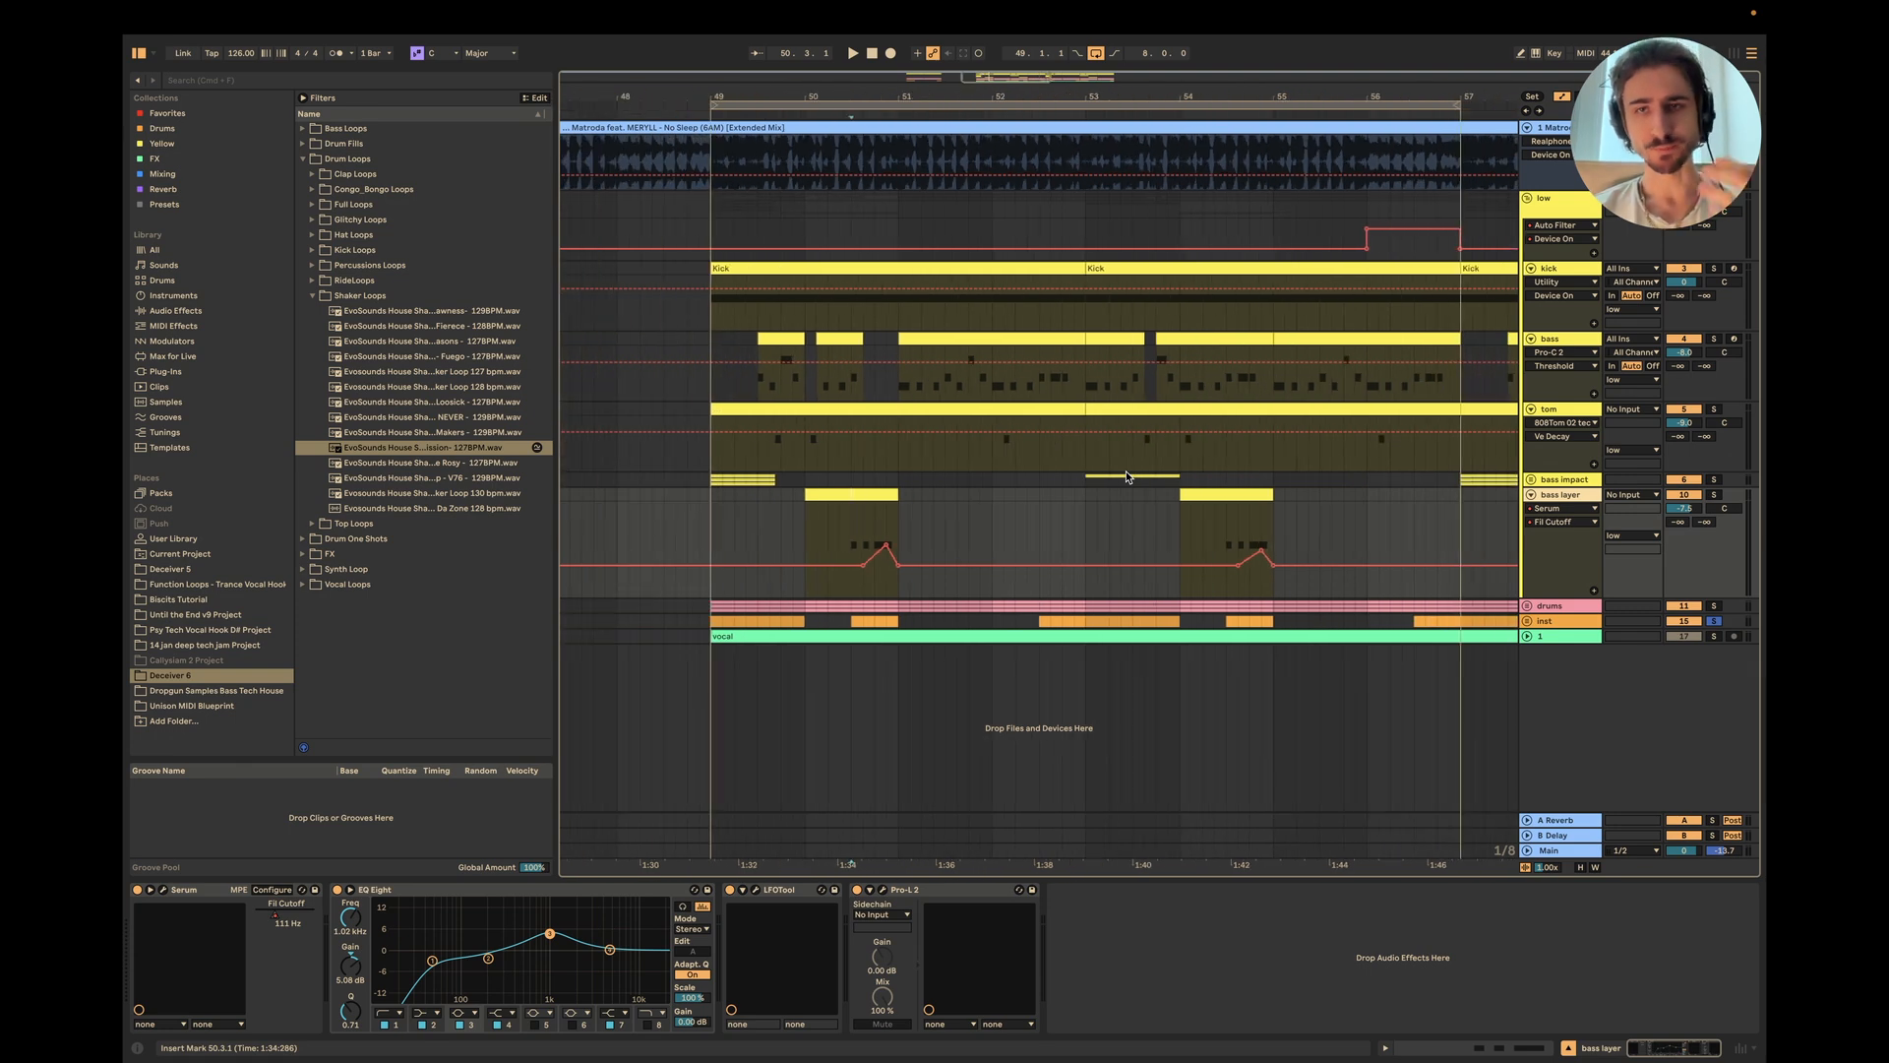
{"action": "left_click", "coordinate": [1533, 480]}
{"action": "scroll", "coordinate": [1082, 531], "scroll_direction": "left", "scroll_amount": 3}
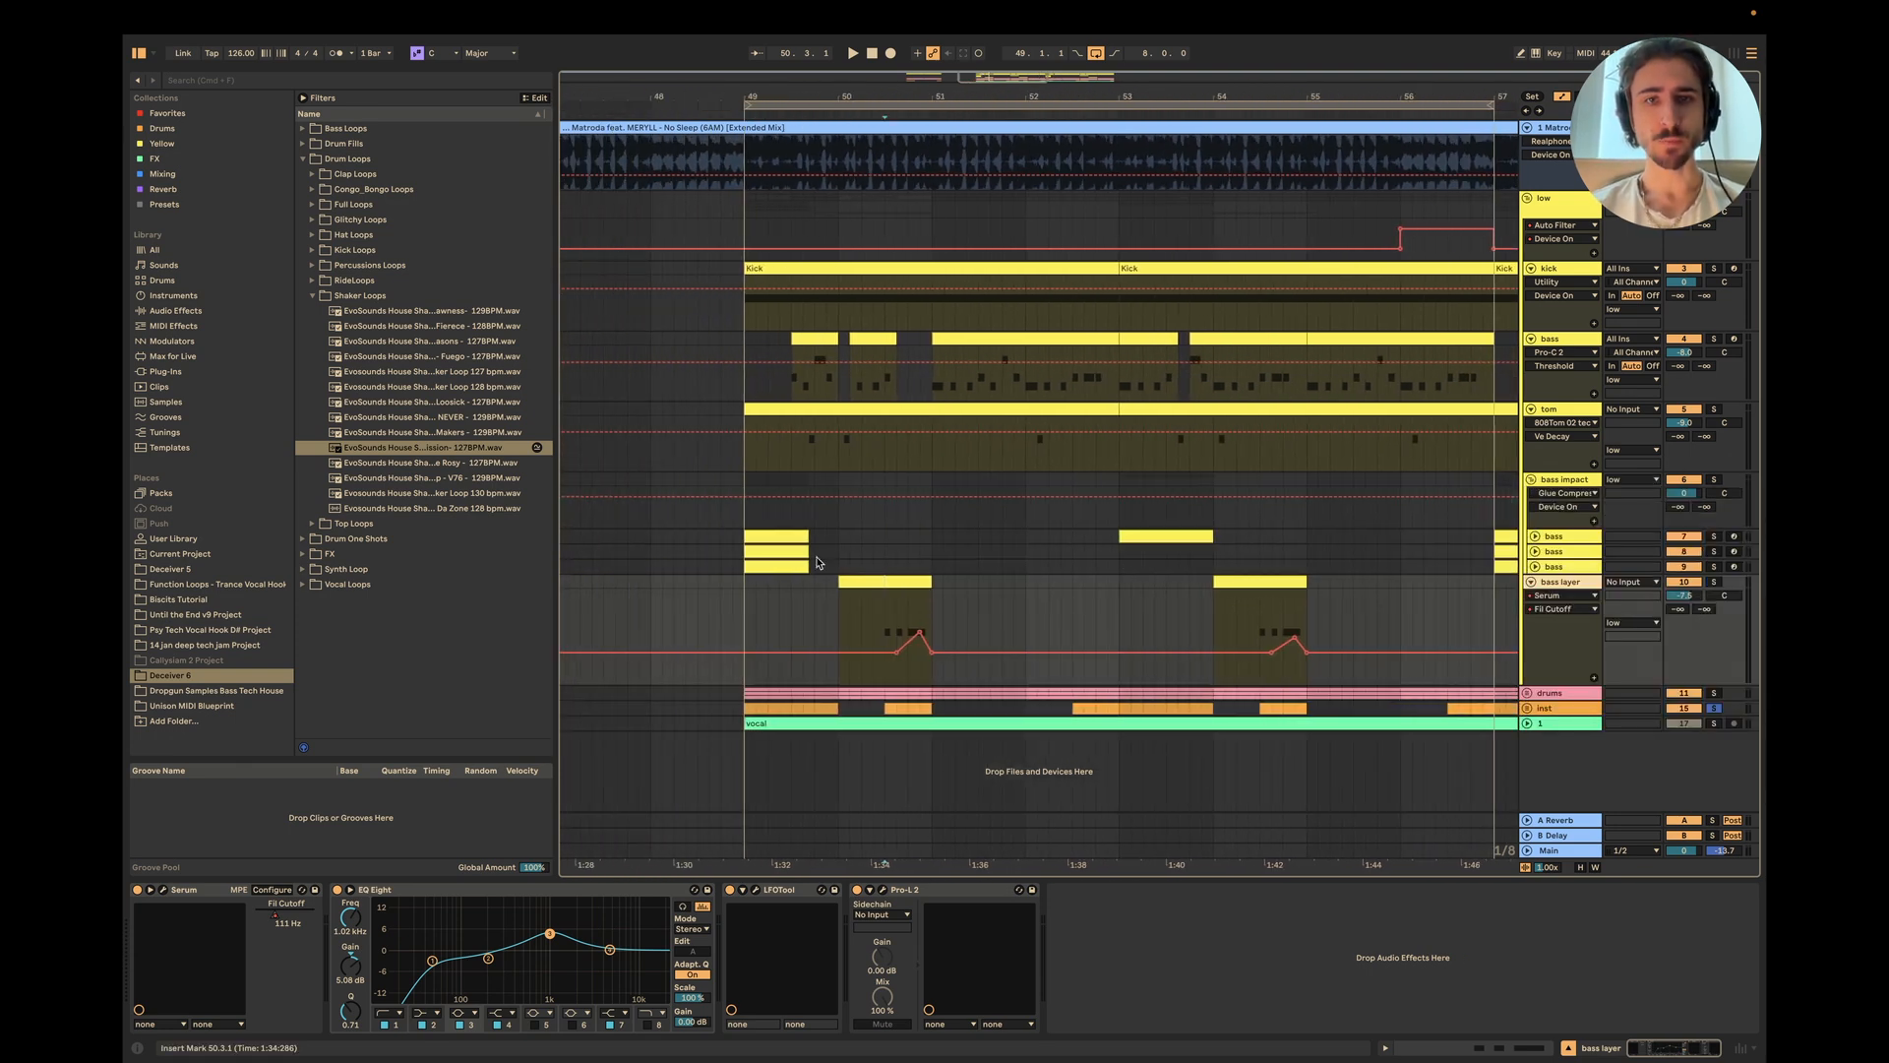
{"action": "left_click", "coordinate": [745, 537], "text": "shift"}
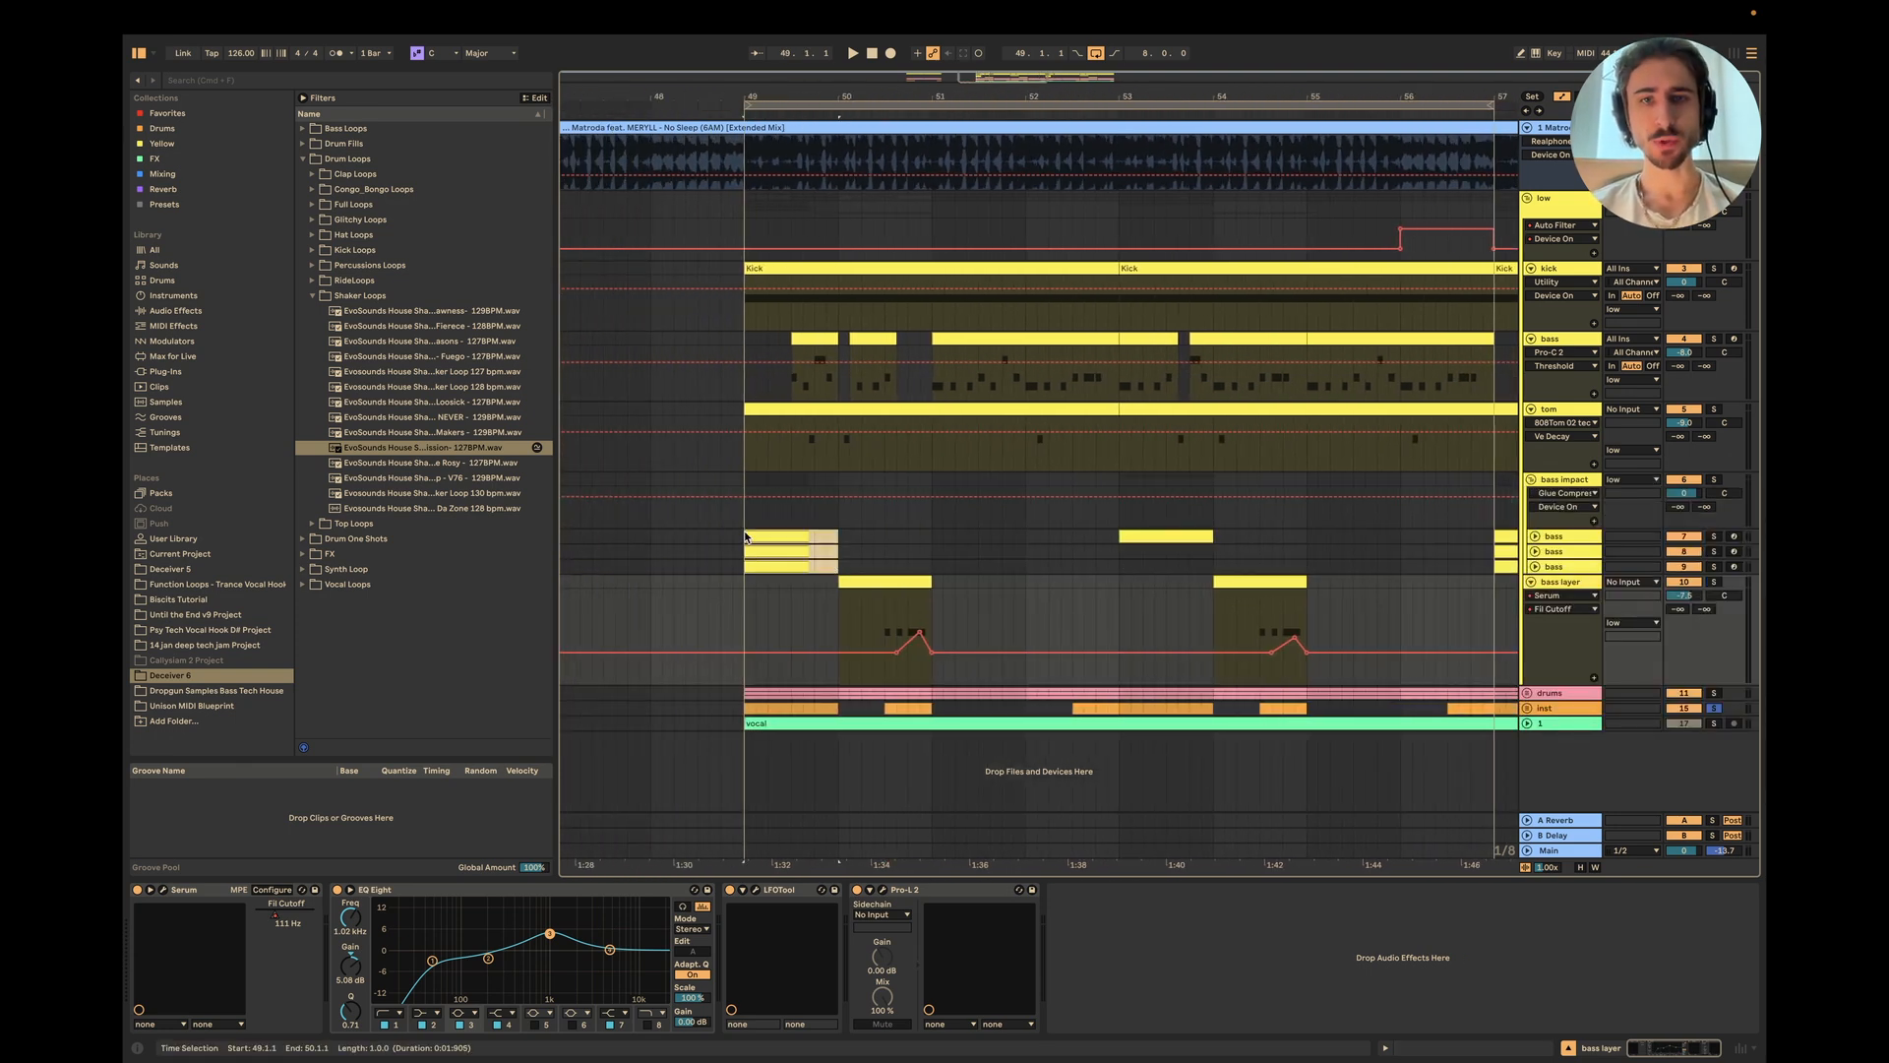
{"action": "scroll", "coordinate": [745, 539], "scroll_direction": "right", "scroll_amount": 3}
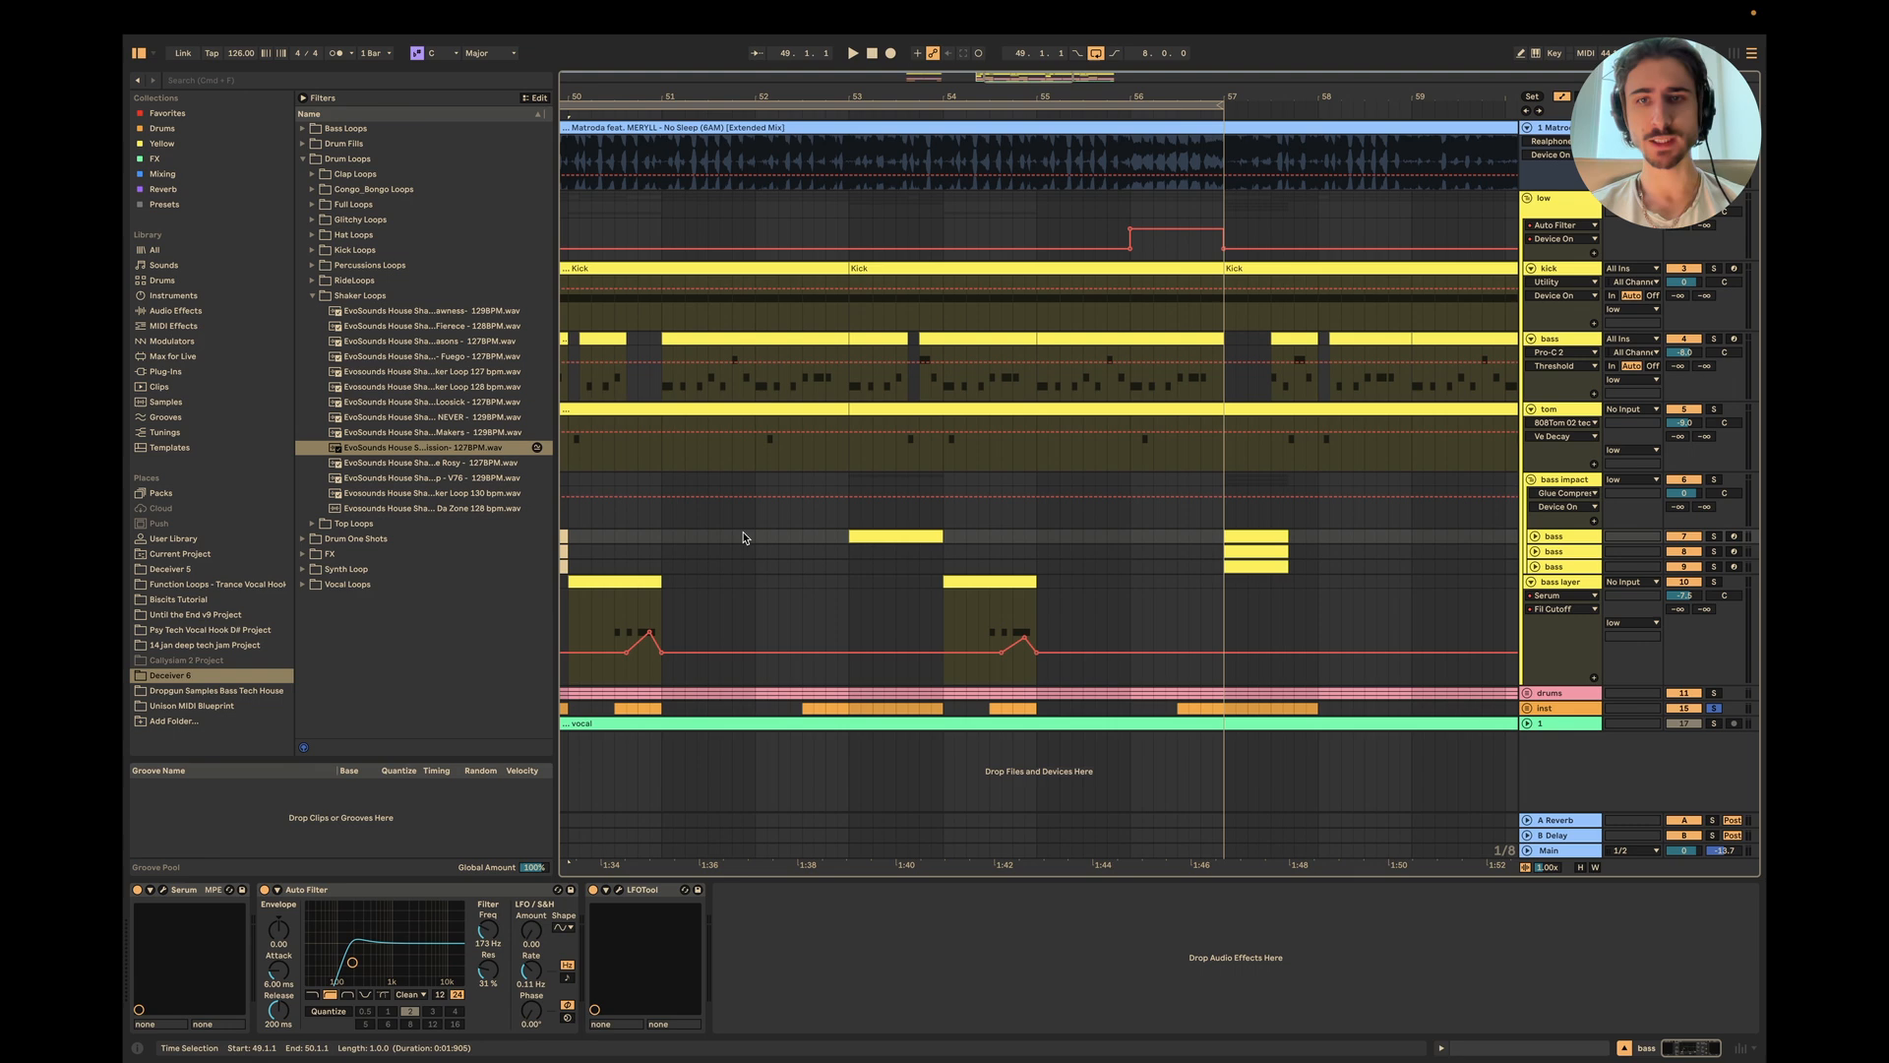
{"action": "left_click", "coordinate": [1536, 536]}
{"action": "scroll", "coordinate": [908, 561], "scroll_direction": "up", "scroll_amount": 3}
{"action": "scroll", "coordinate": [908, 561], "scroll_direction": "up", "scroll_amount": 5}
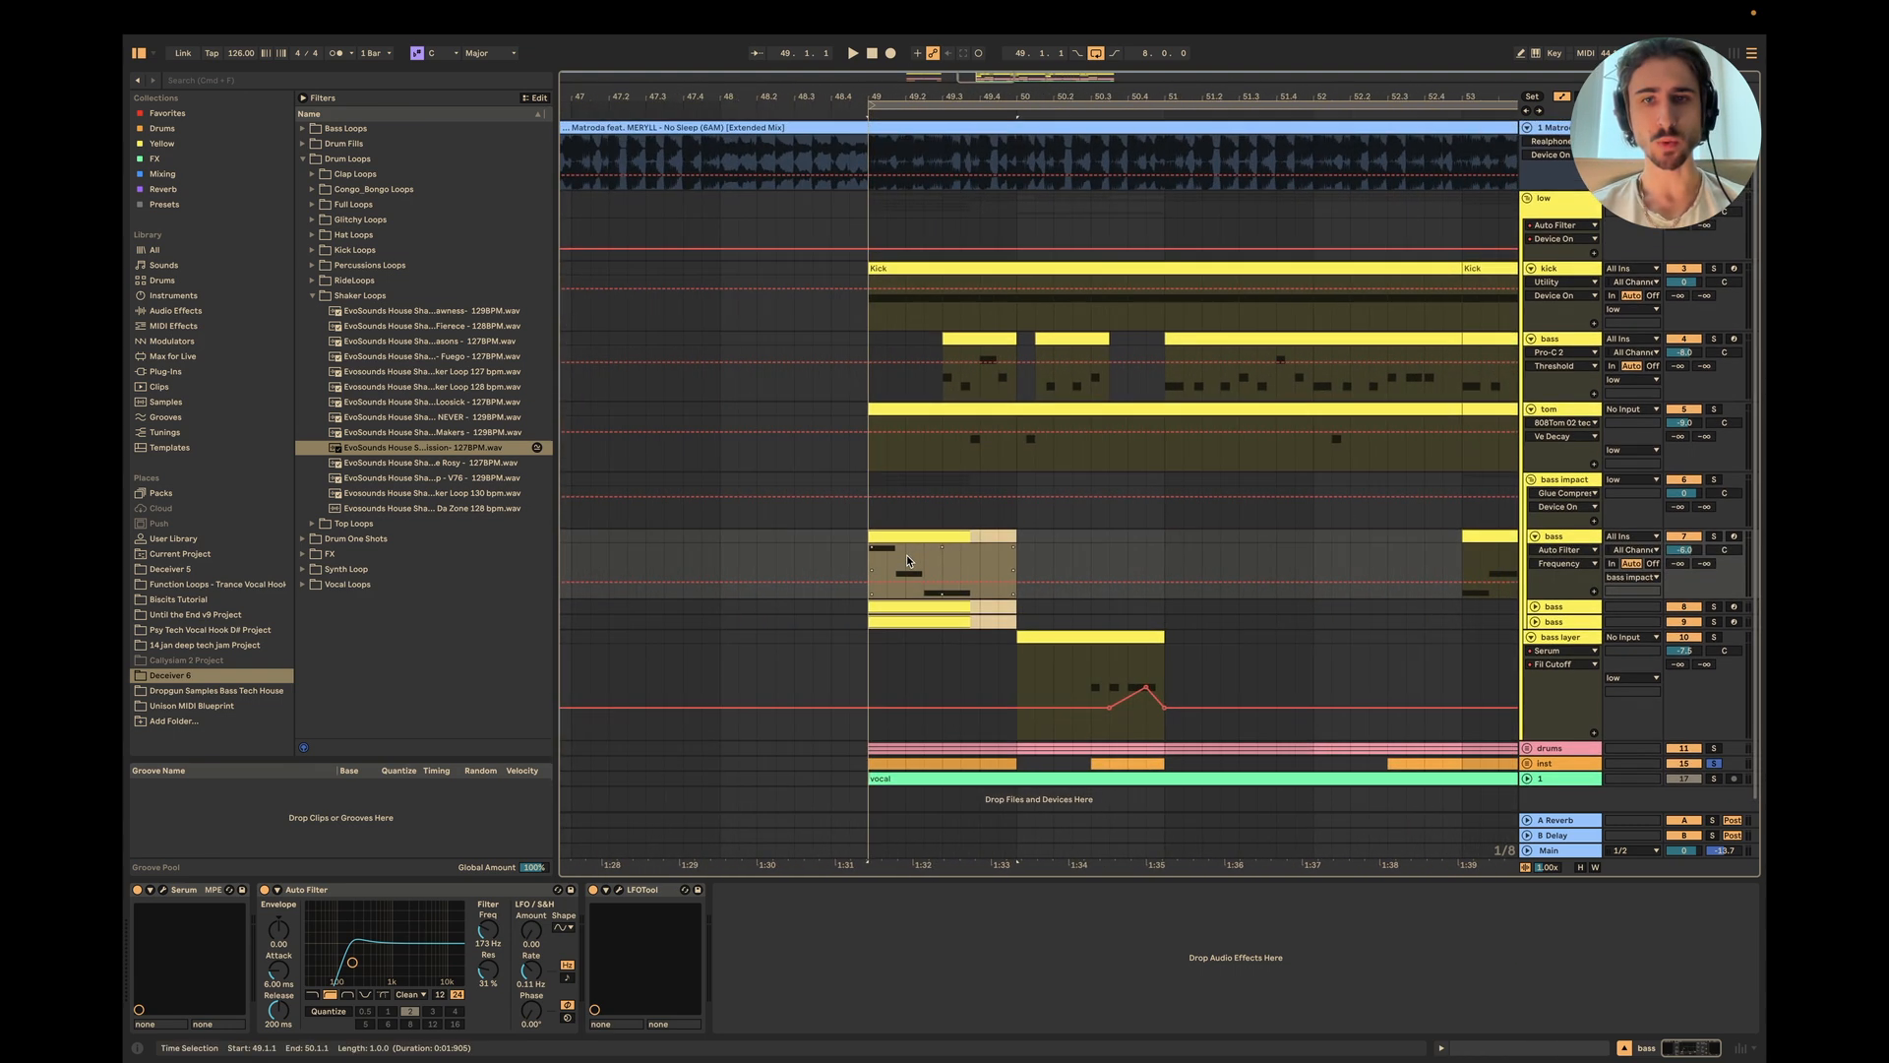
Step: Play the soloed Matroda reference track from just before bar 53
{"action": "scroll", "coordinate": [748, 544], "scroll_direction": "left", "scroll_amount": 5}
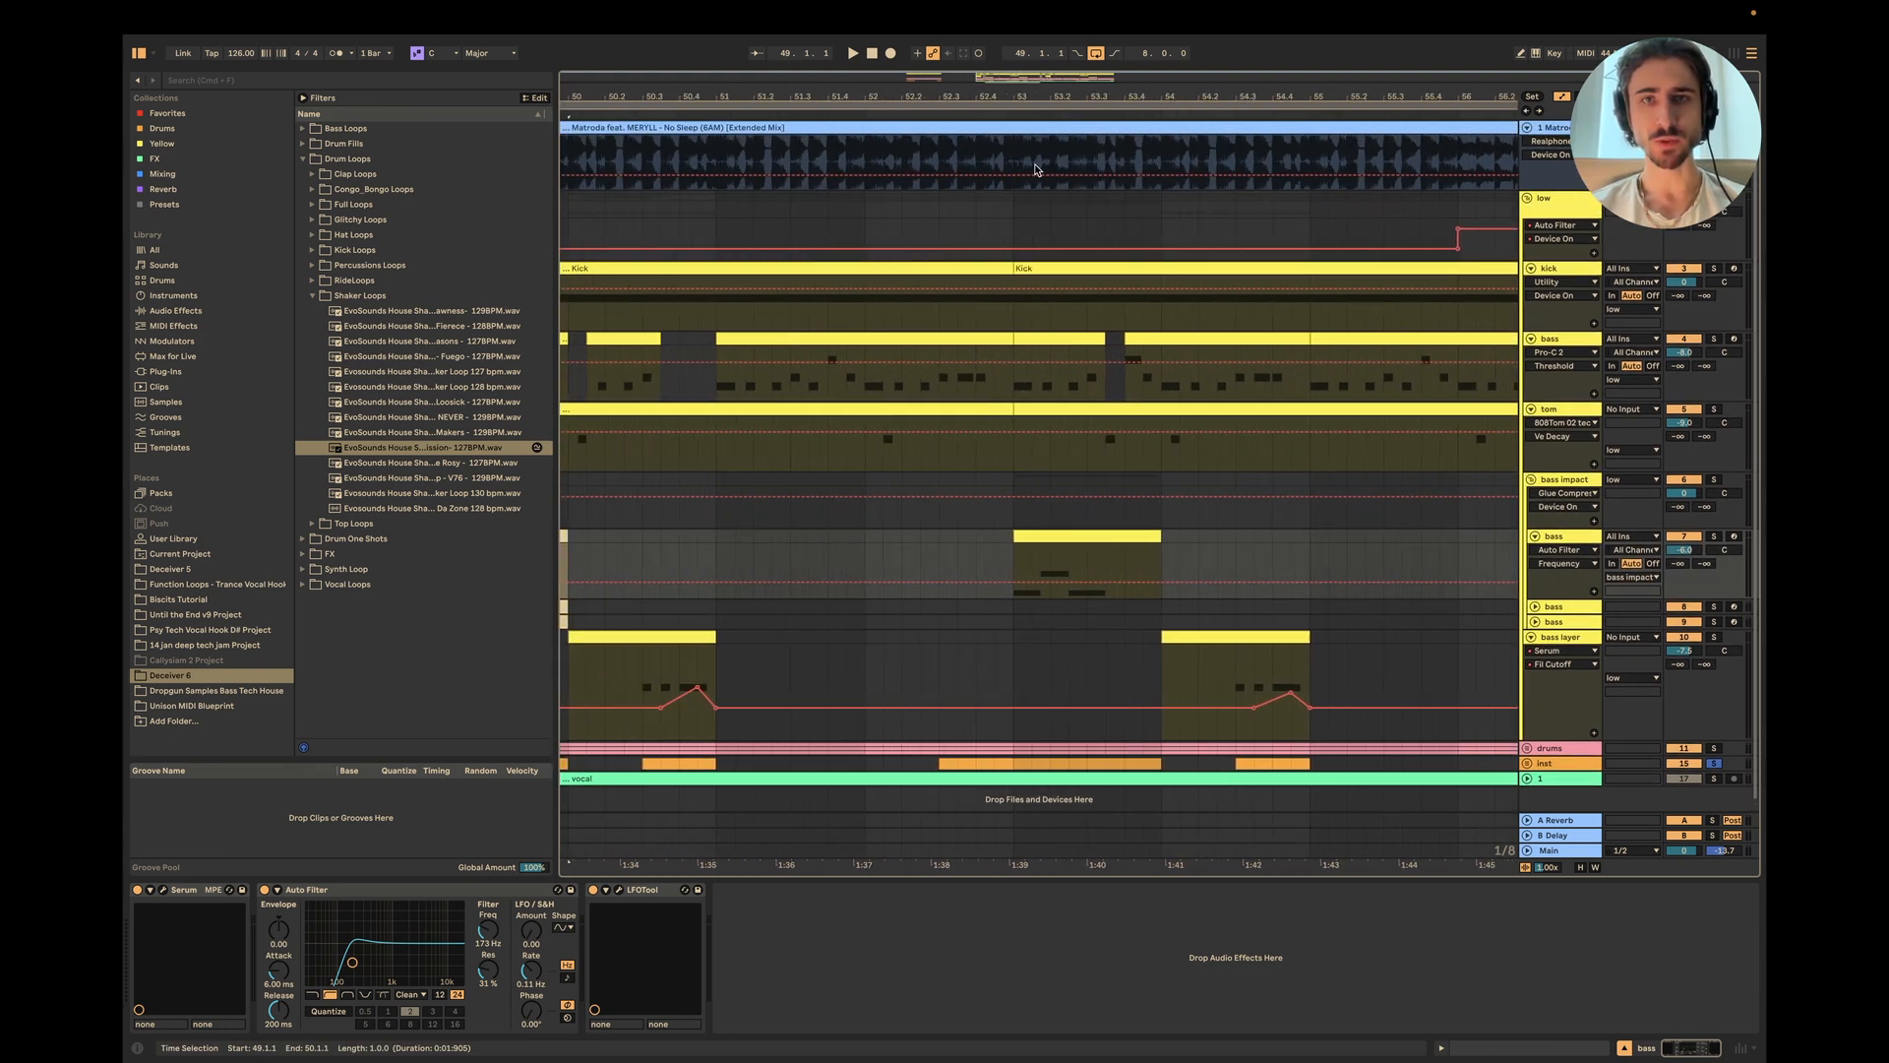
{"action": "left_click", "coordinate": [977, 238]}
{"action": "key", "text": "space"}
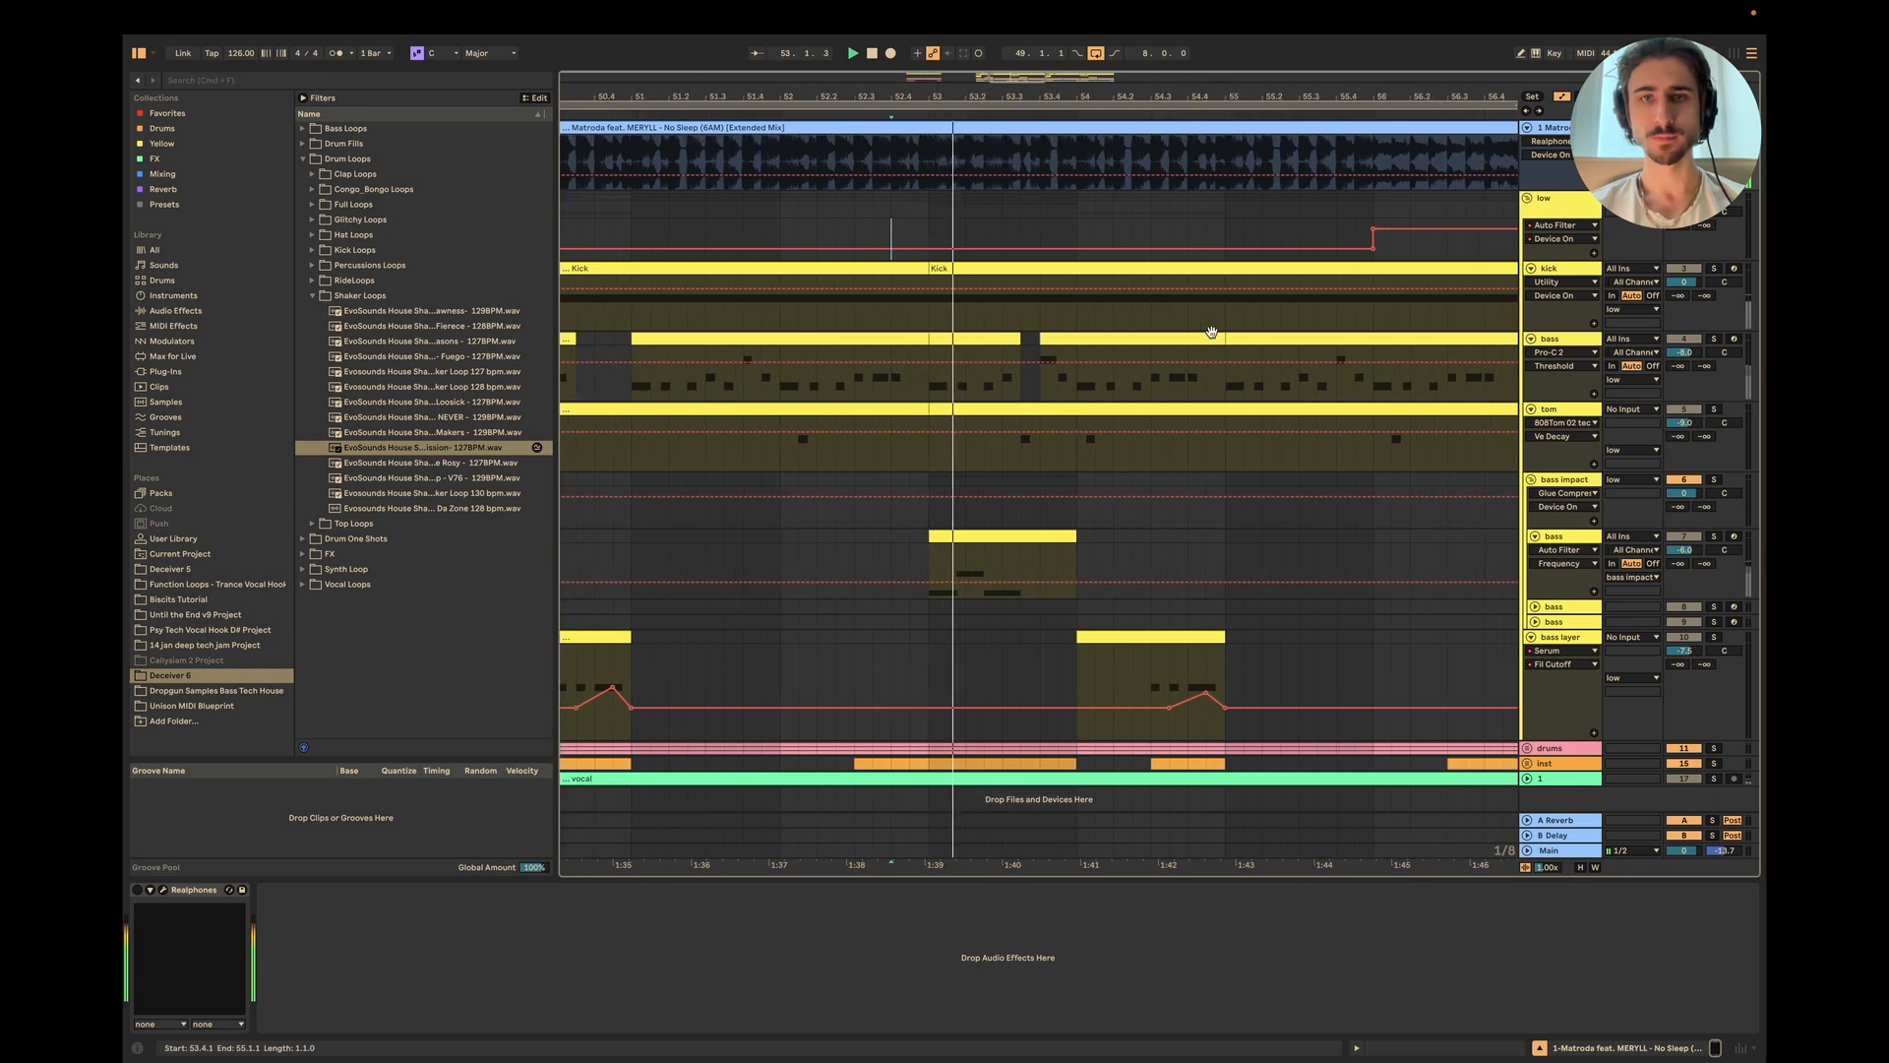
{"action": "key", "text": "space"}
Step: Solo the first bass impact track, open its clip at 53.1.1, and mark and play its D#3, F#3 and D#3 notes
{"action": "left_click", "coordinate": [1729, 540]}
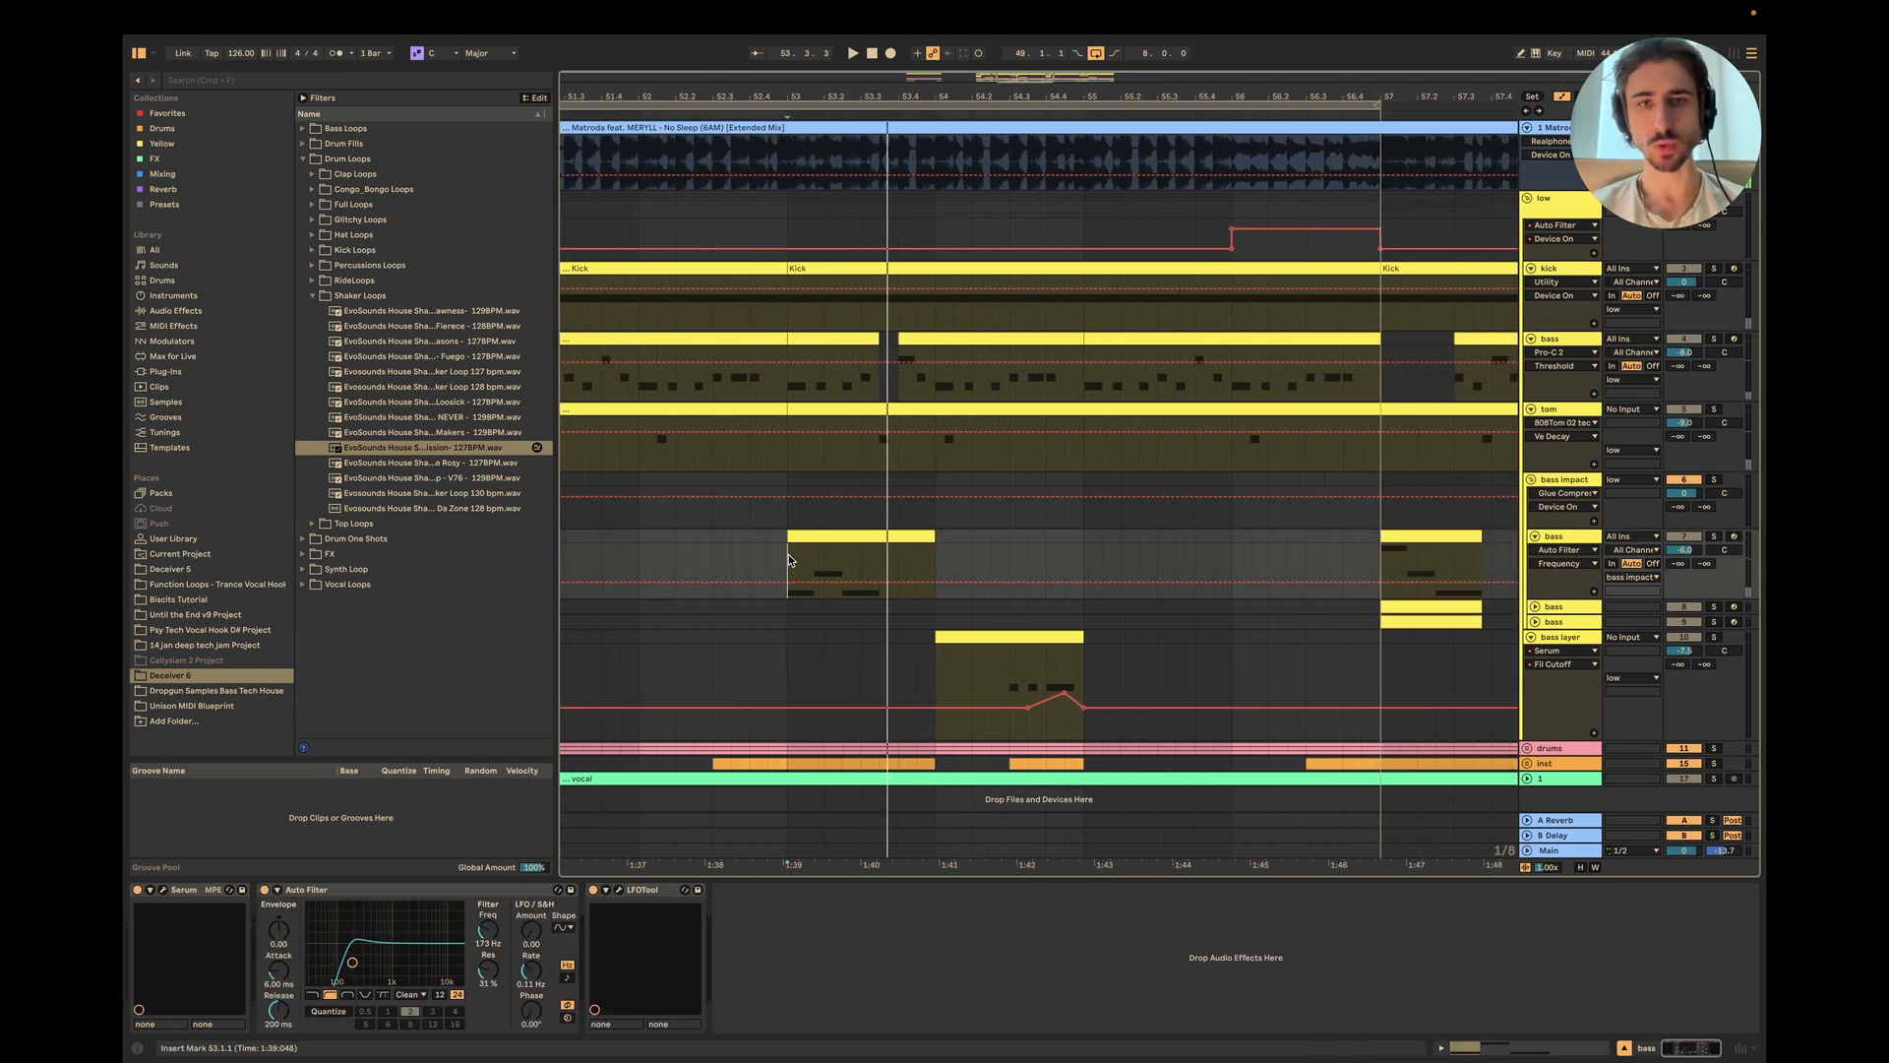
{"action": "double_click", "coordinate": [870, 531]}
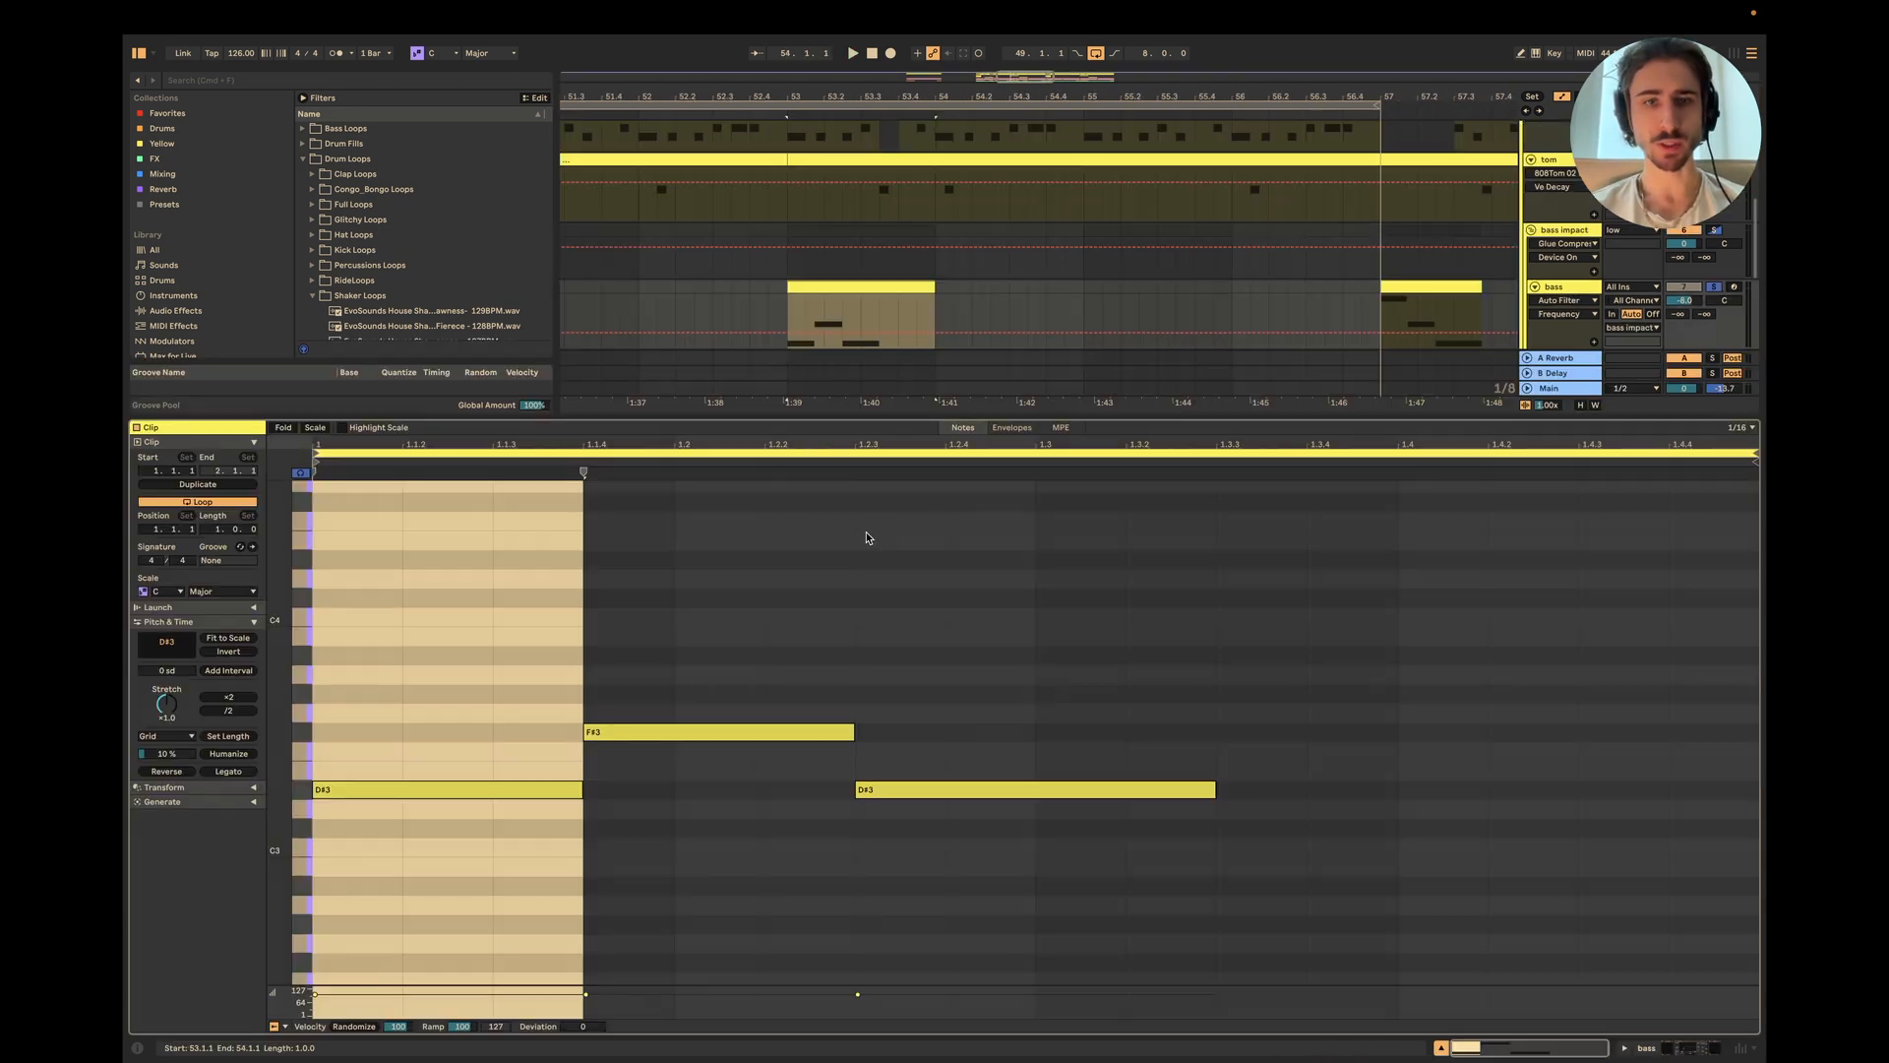
{"action": "left_click", "coordinate": [393, 793]}
{"action": "left_click_drag", "start_coordinate": [655, 547], "coordinate": [752, 746]}
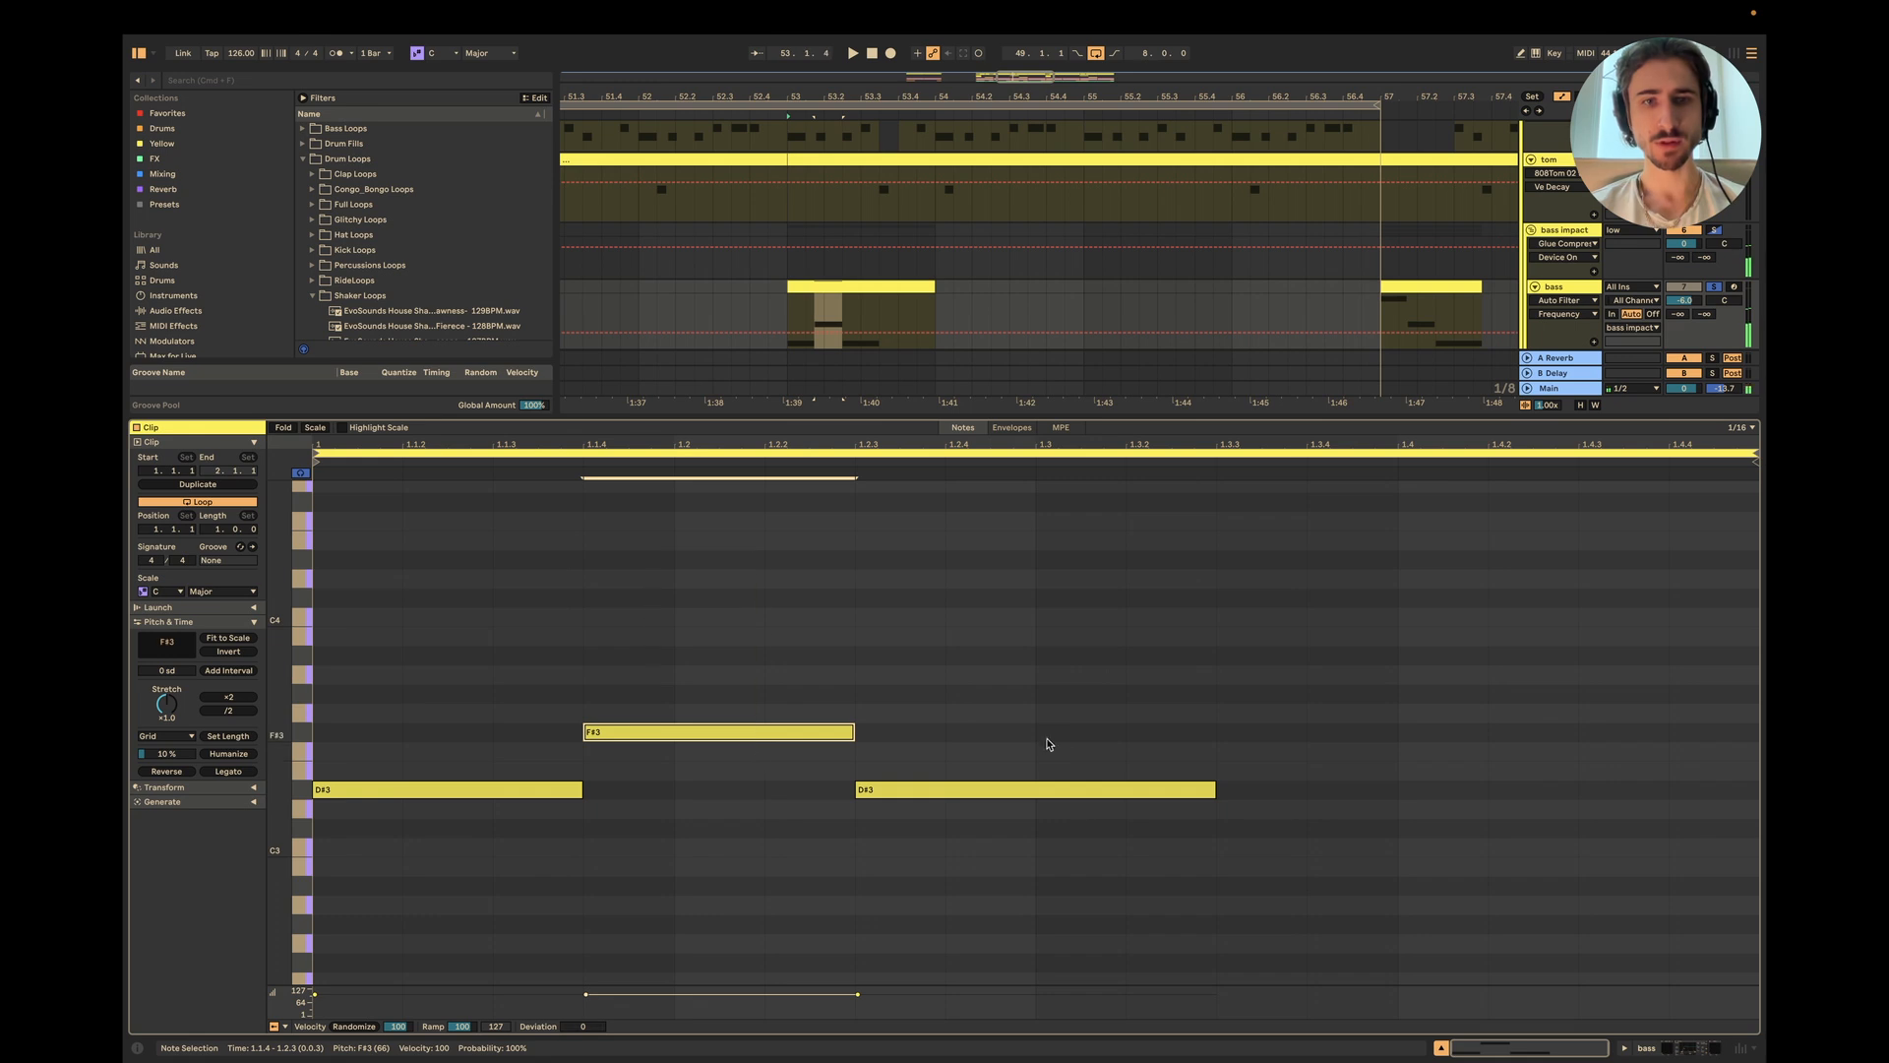
{"action": "left_click_drag", "start_coordinate": [1269, 693], "coordinate": [1140, 815]}
{"action": "key", "text": "space"}
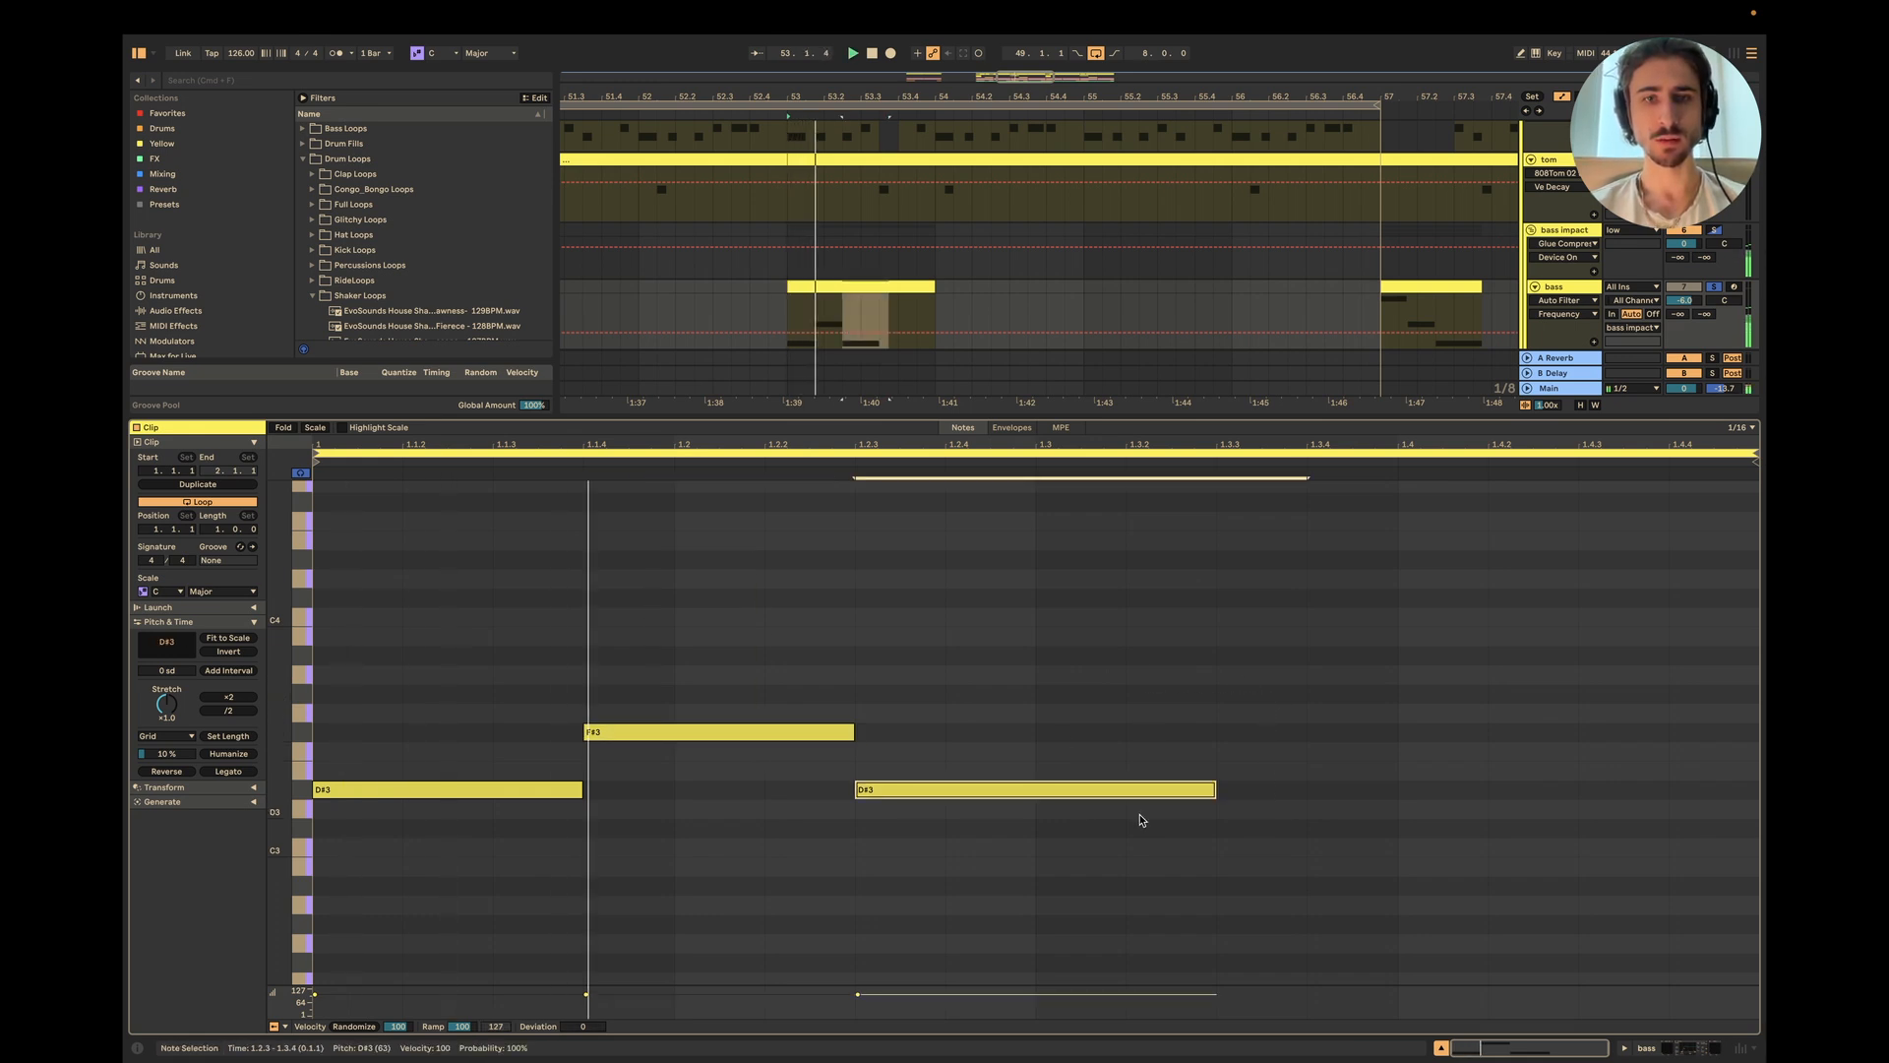
{"action": "left_click", "coordinate": [1442, 1048]}
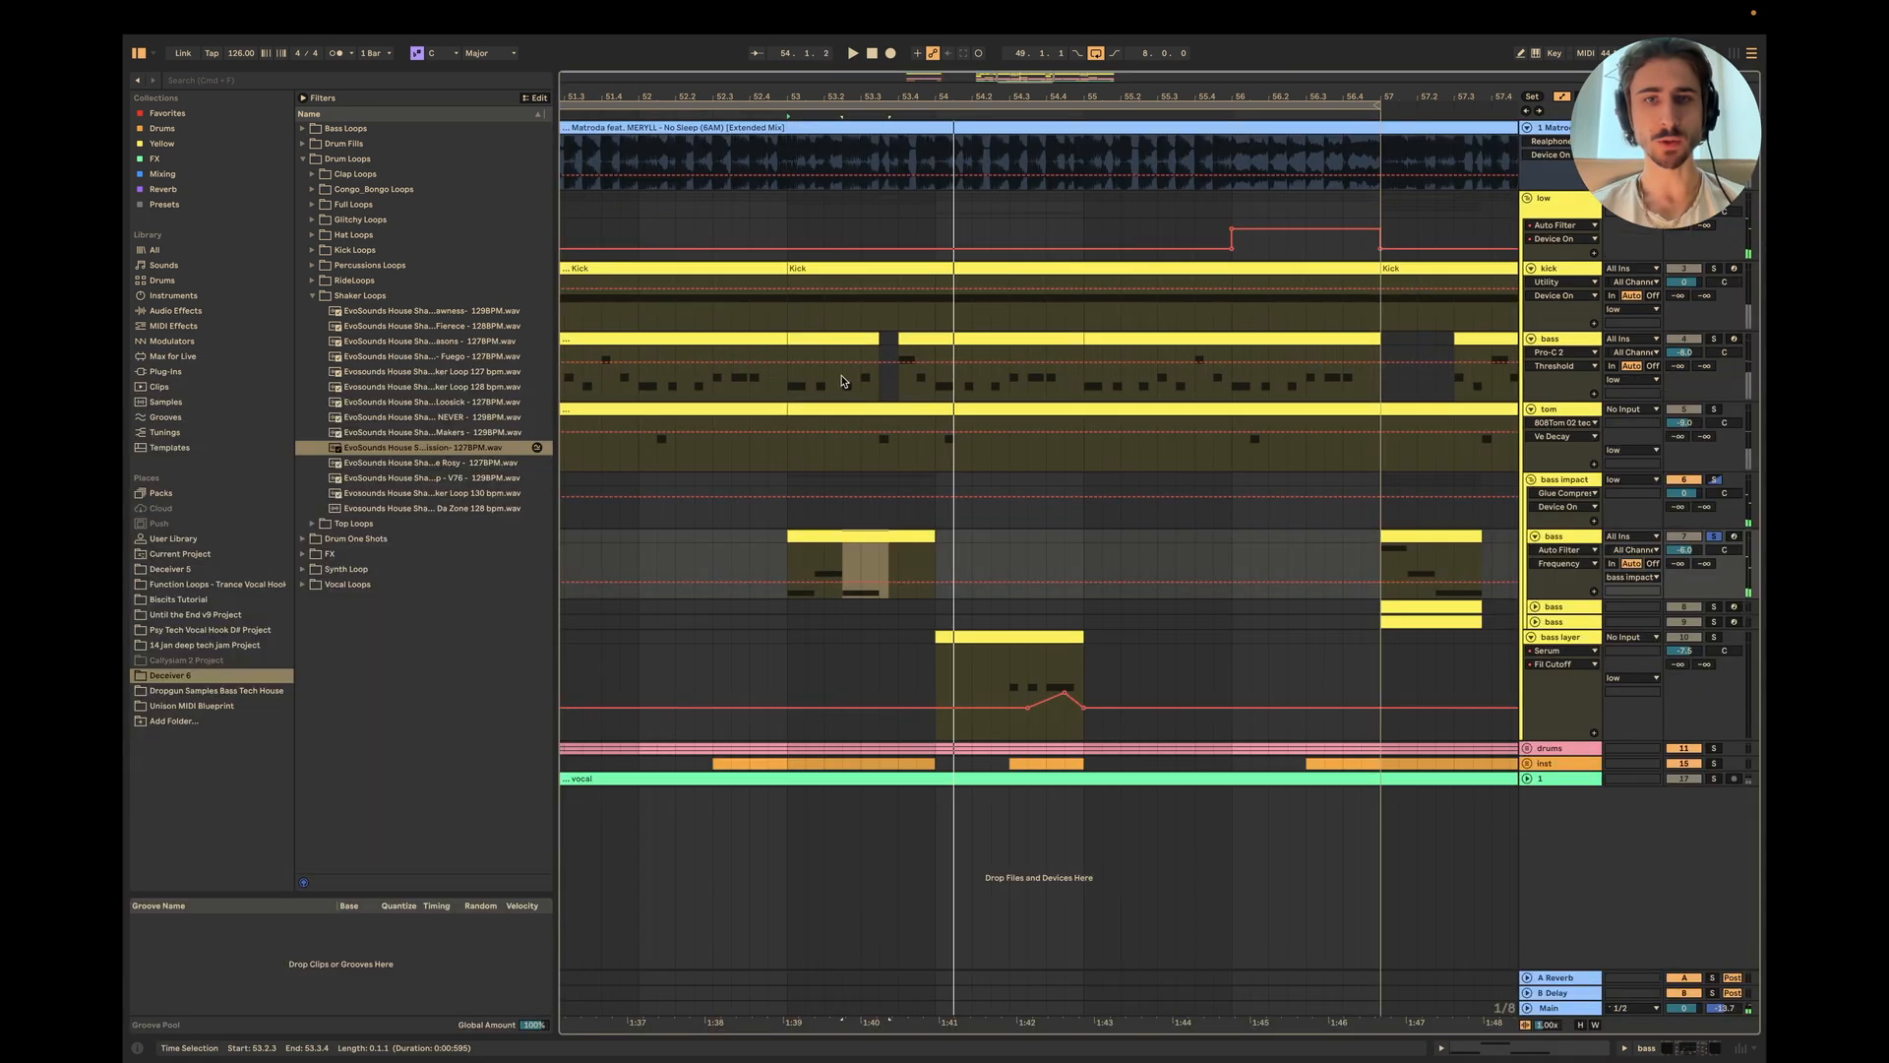
{"action": "key", "text": "space"}
Step: Clear the bass impact solo and play all tracks together from 52.4.1
{"action": "left_click", "coordinate": [751, 554]}
{"action": "left_click", "coordinate": [1714, 535]}
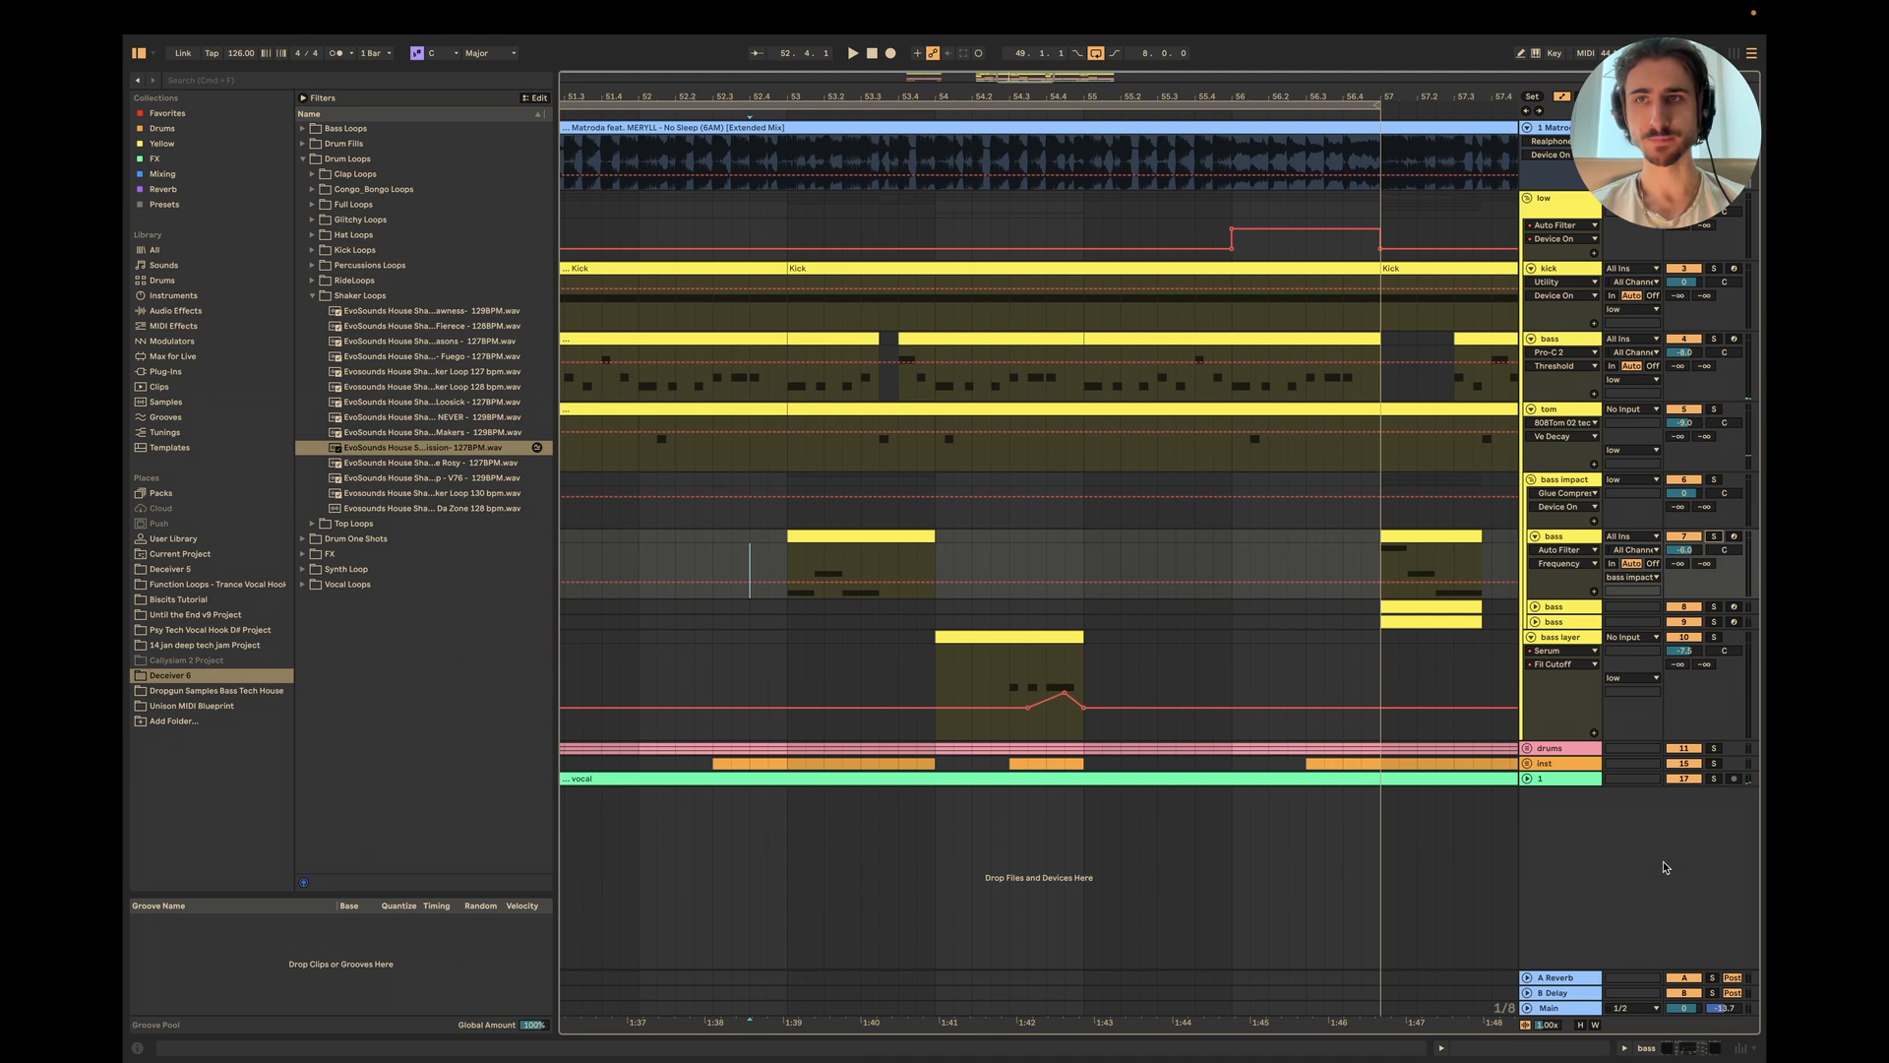
{"action": "key", "text": "space"}
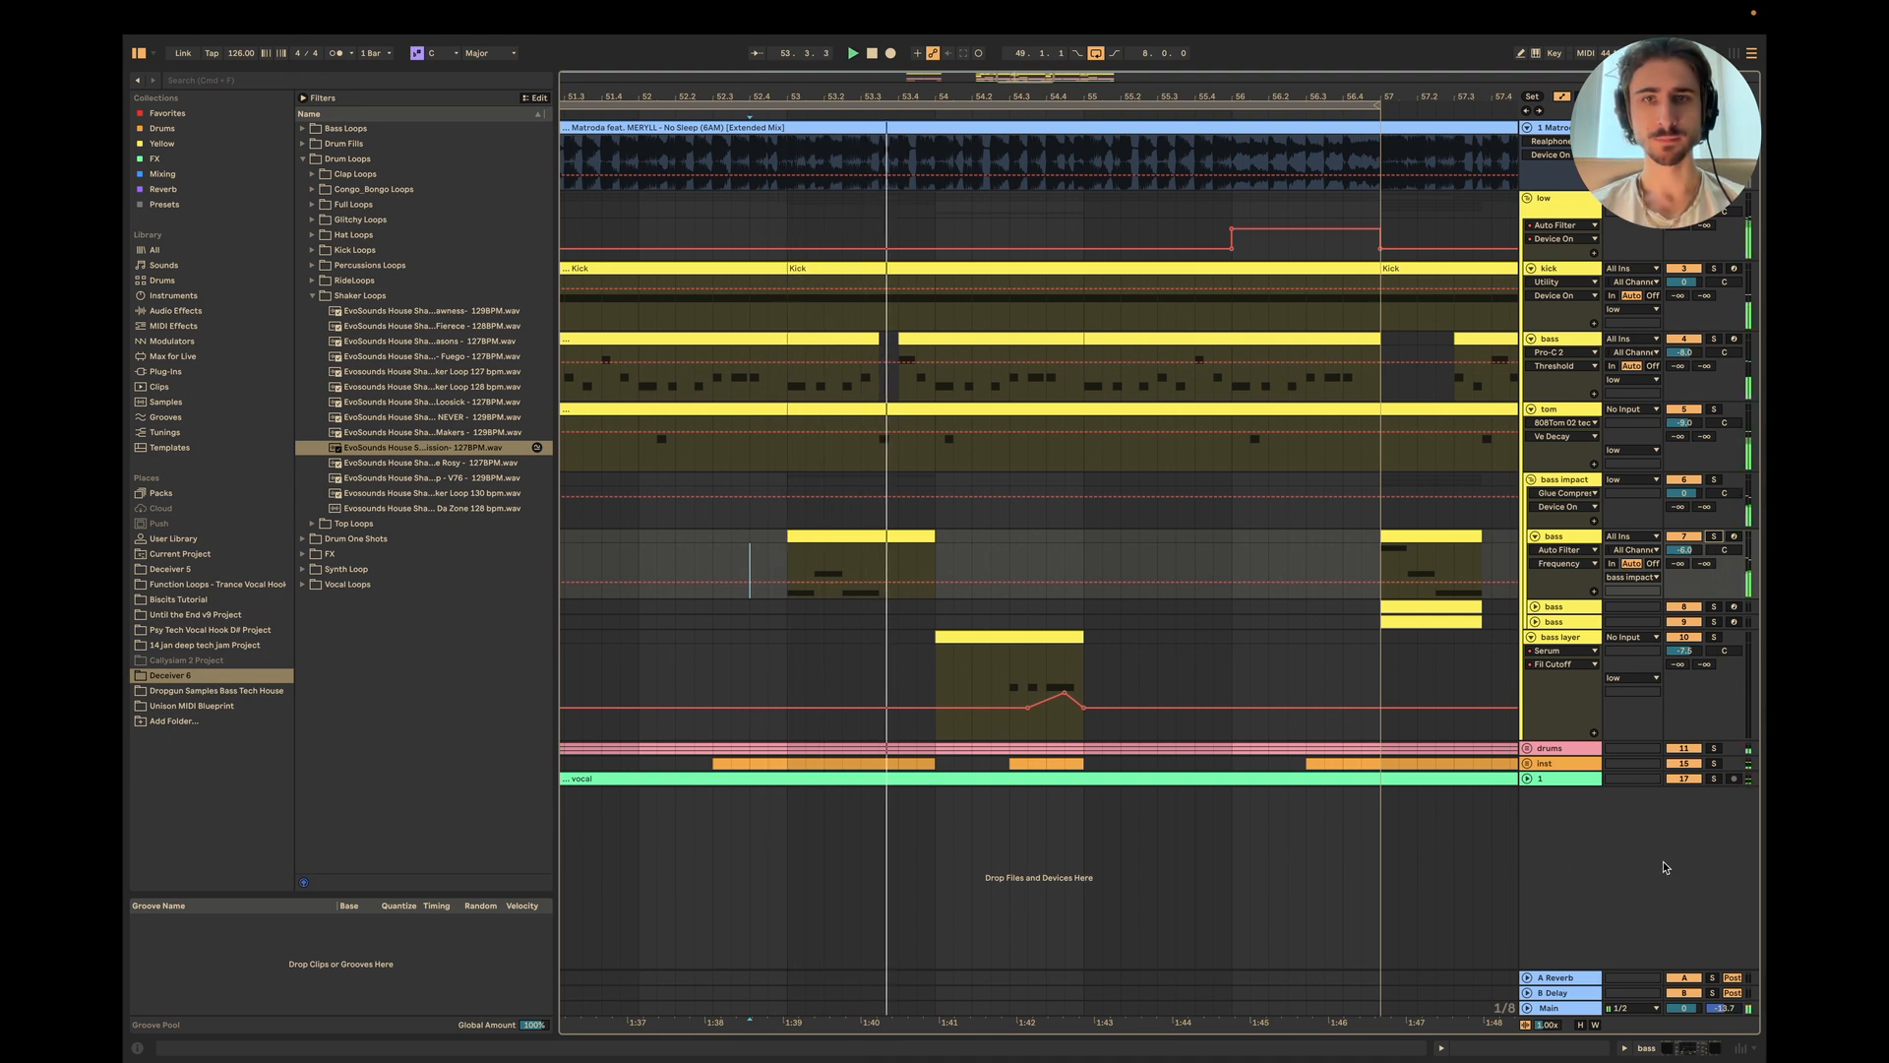
{"action": "scroll", "coordinate": [1232, 659], "scroll_direction": "down", "scroll_amount": 5}
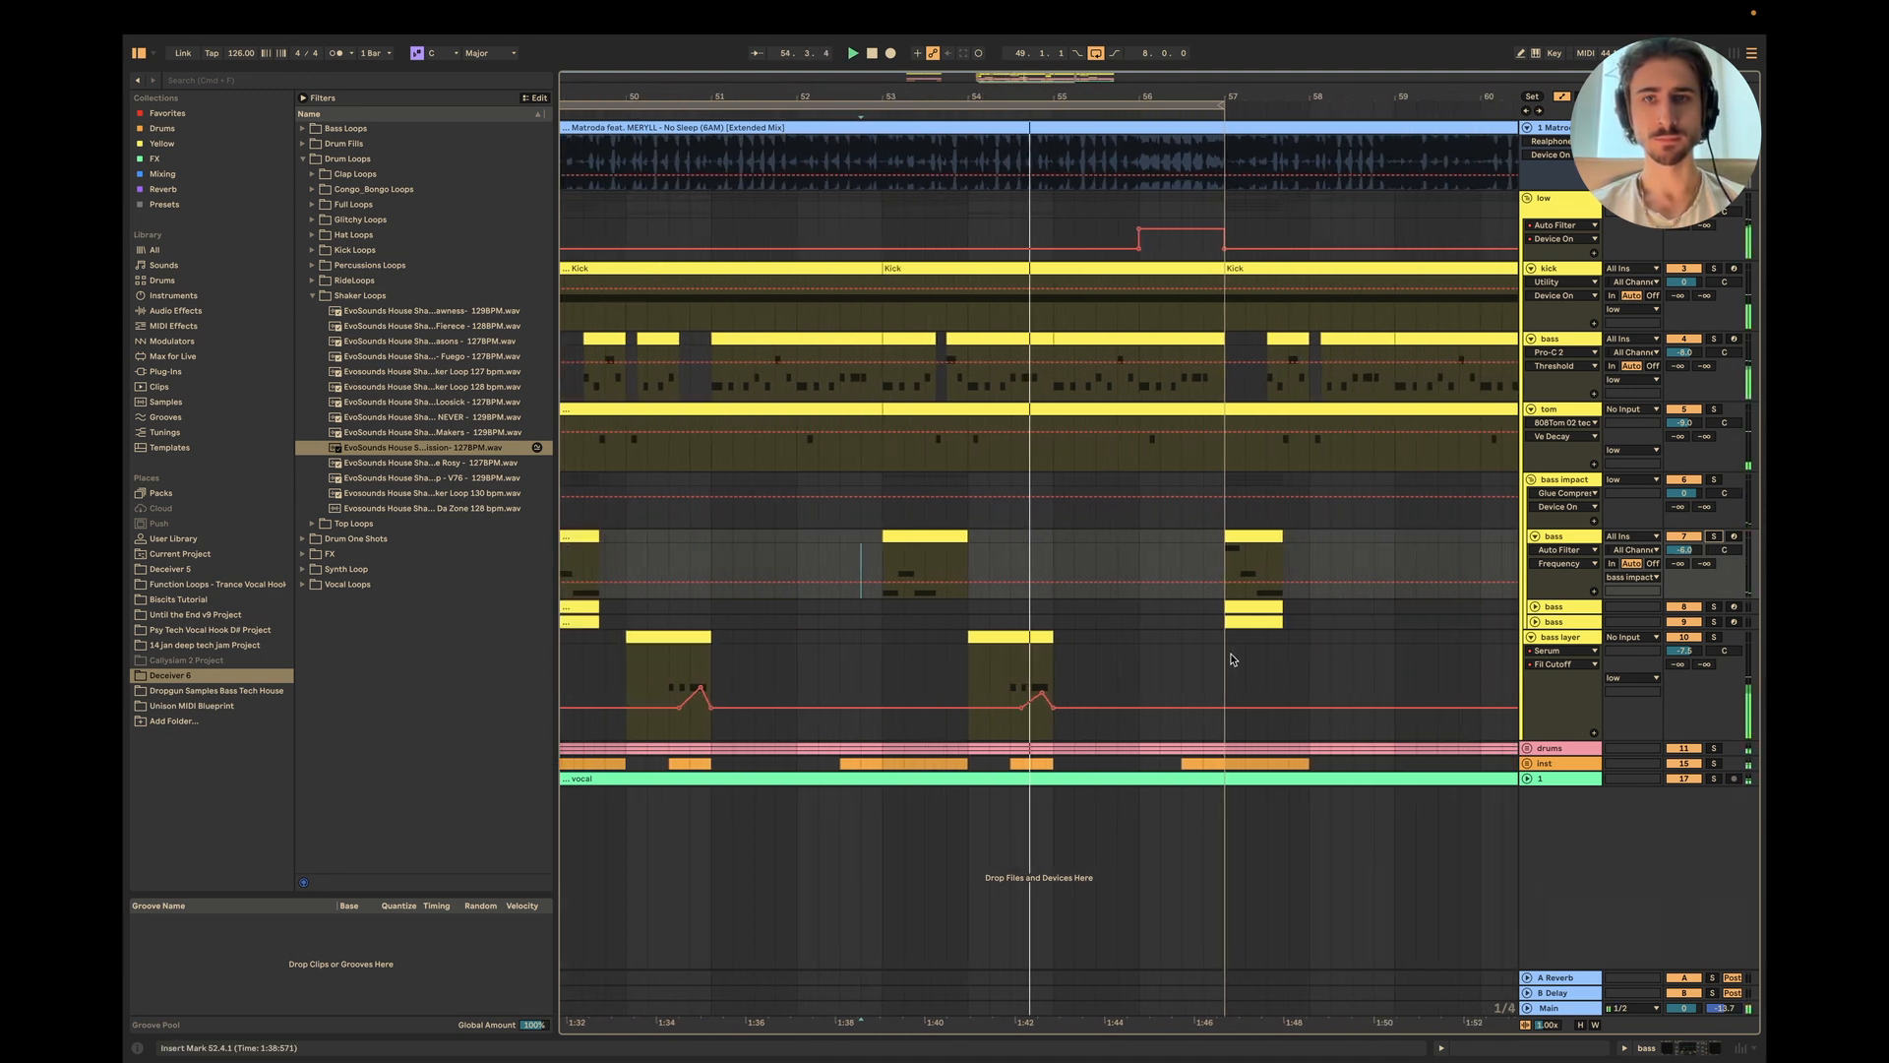
{"action": "scroll", "coordinate": [1232, 659], "scroll_direction": "down", "scroll_amount": 3}
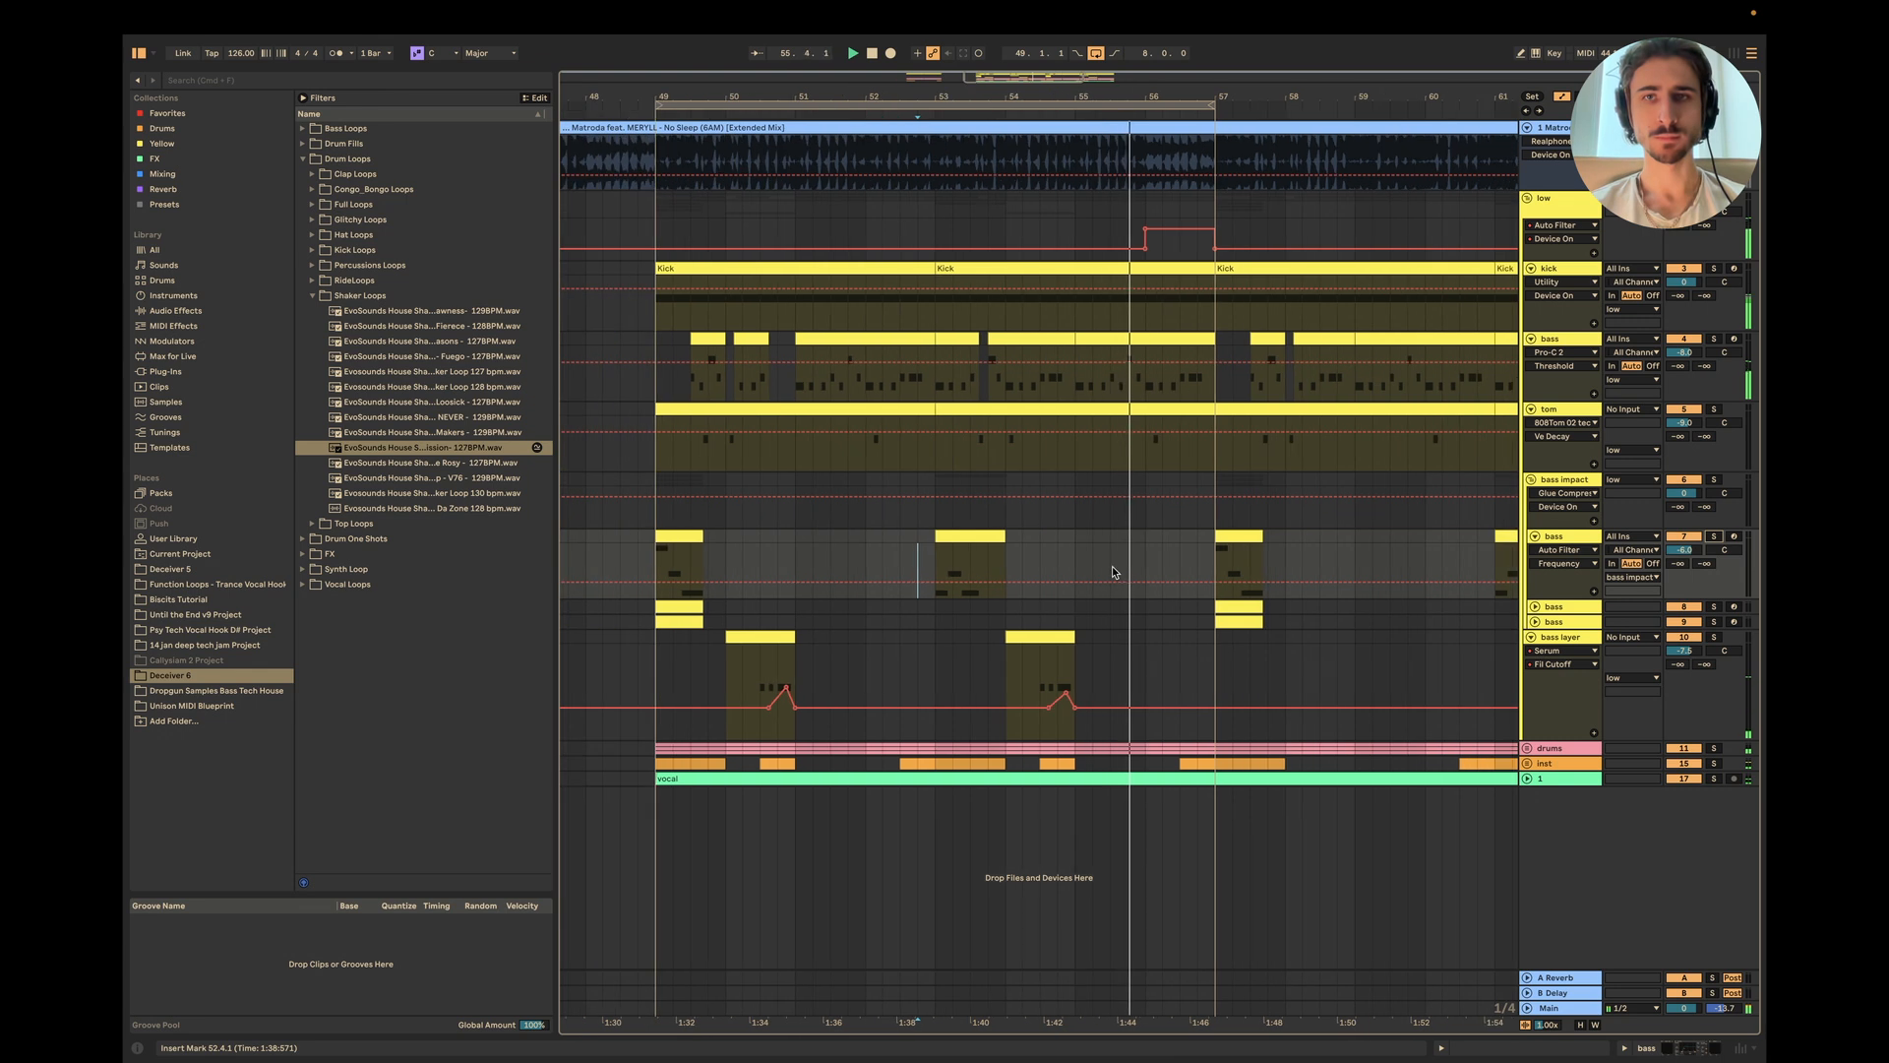
{"action": "scroll", "coordinate": [1023, 564], "scroll_direction": "left", "scroll_amount": 2}
Step: Fold the kick, bass, tom, bass impact and bass layer tracks in the low group
{"action": "left_click", "coordinate": [1531, 268]}
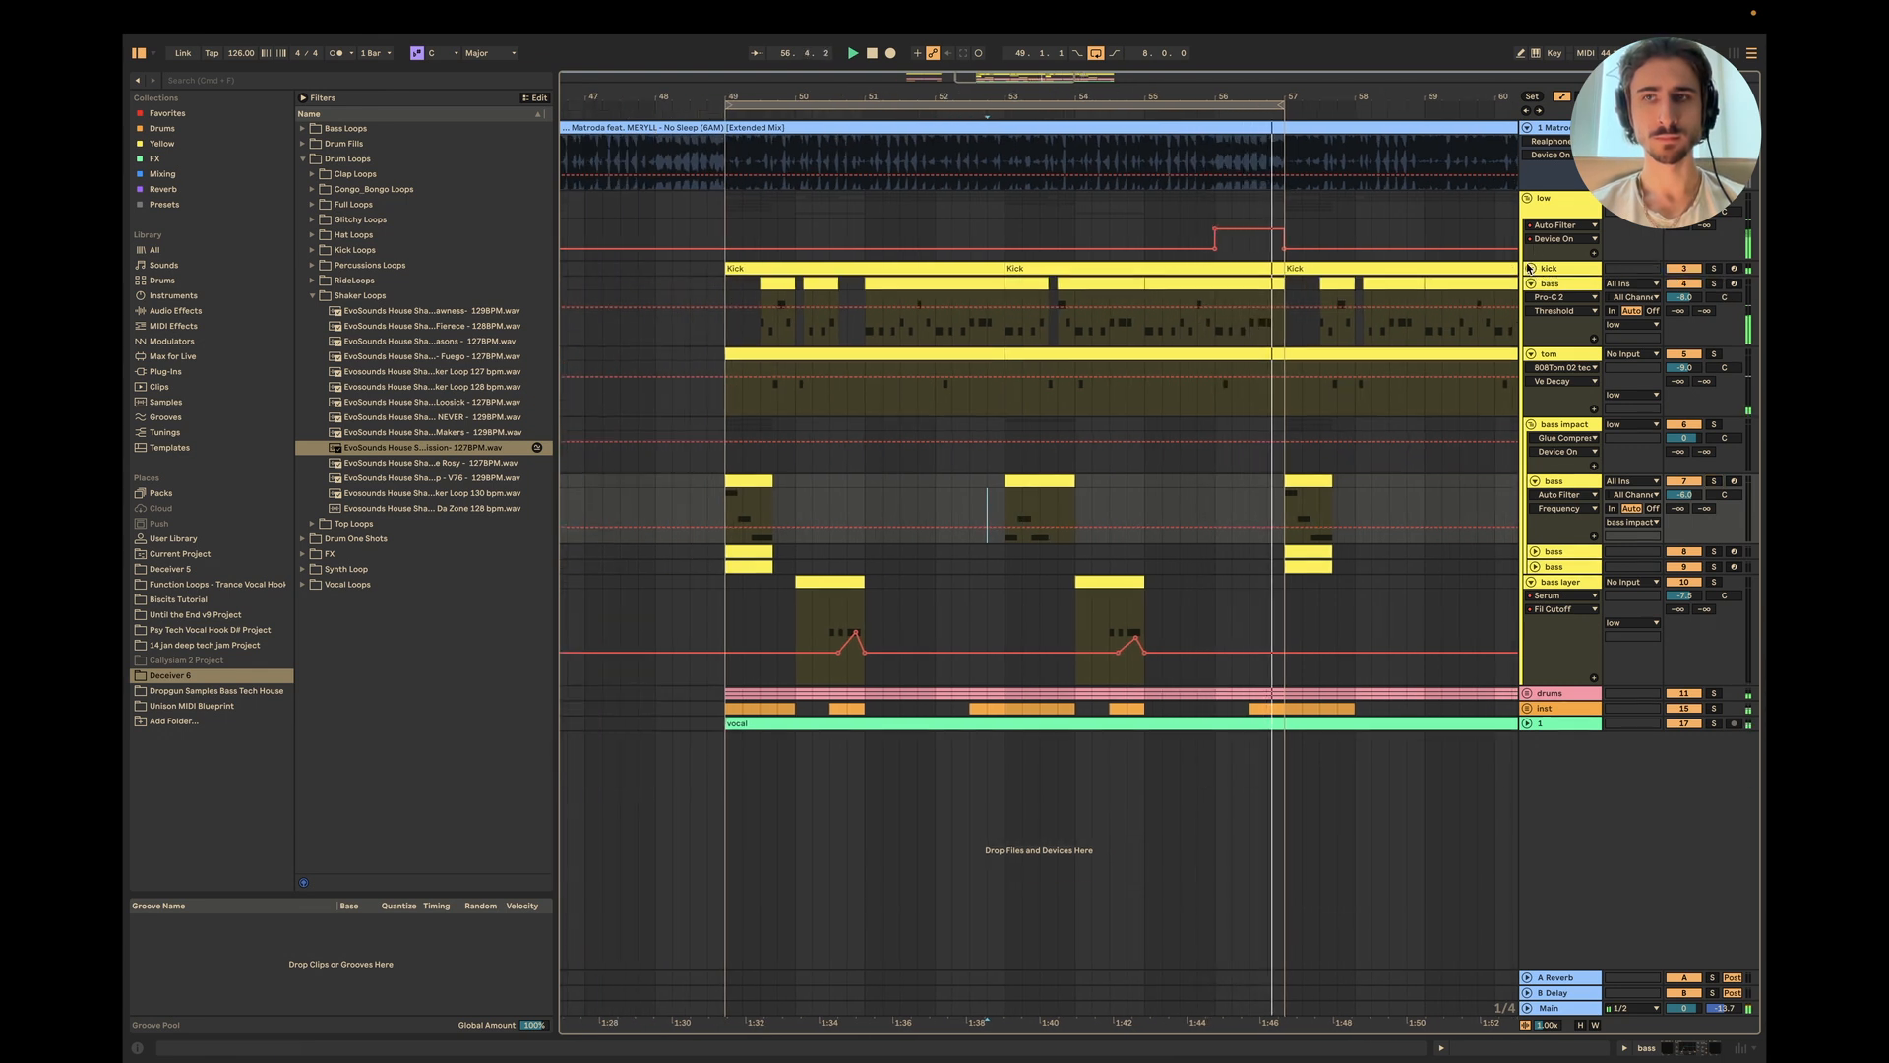
{"action": "left_click", "coordinate": [1532, 284]}
{"action": "left_click", "coordinate": [1532, 298]}
{"action": "left_click", "coordinate": [1532, 314]}
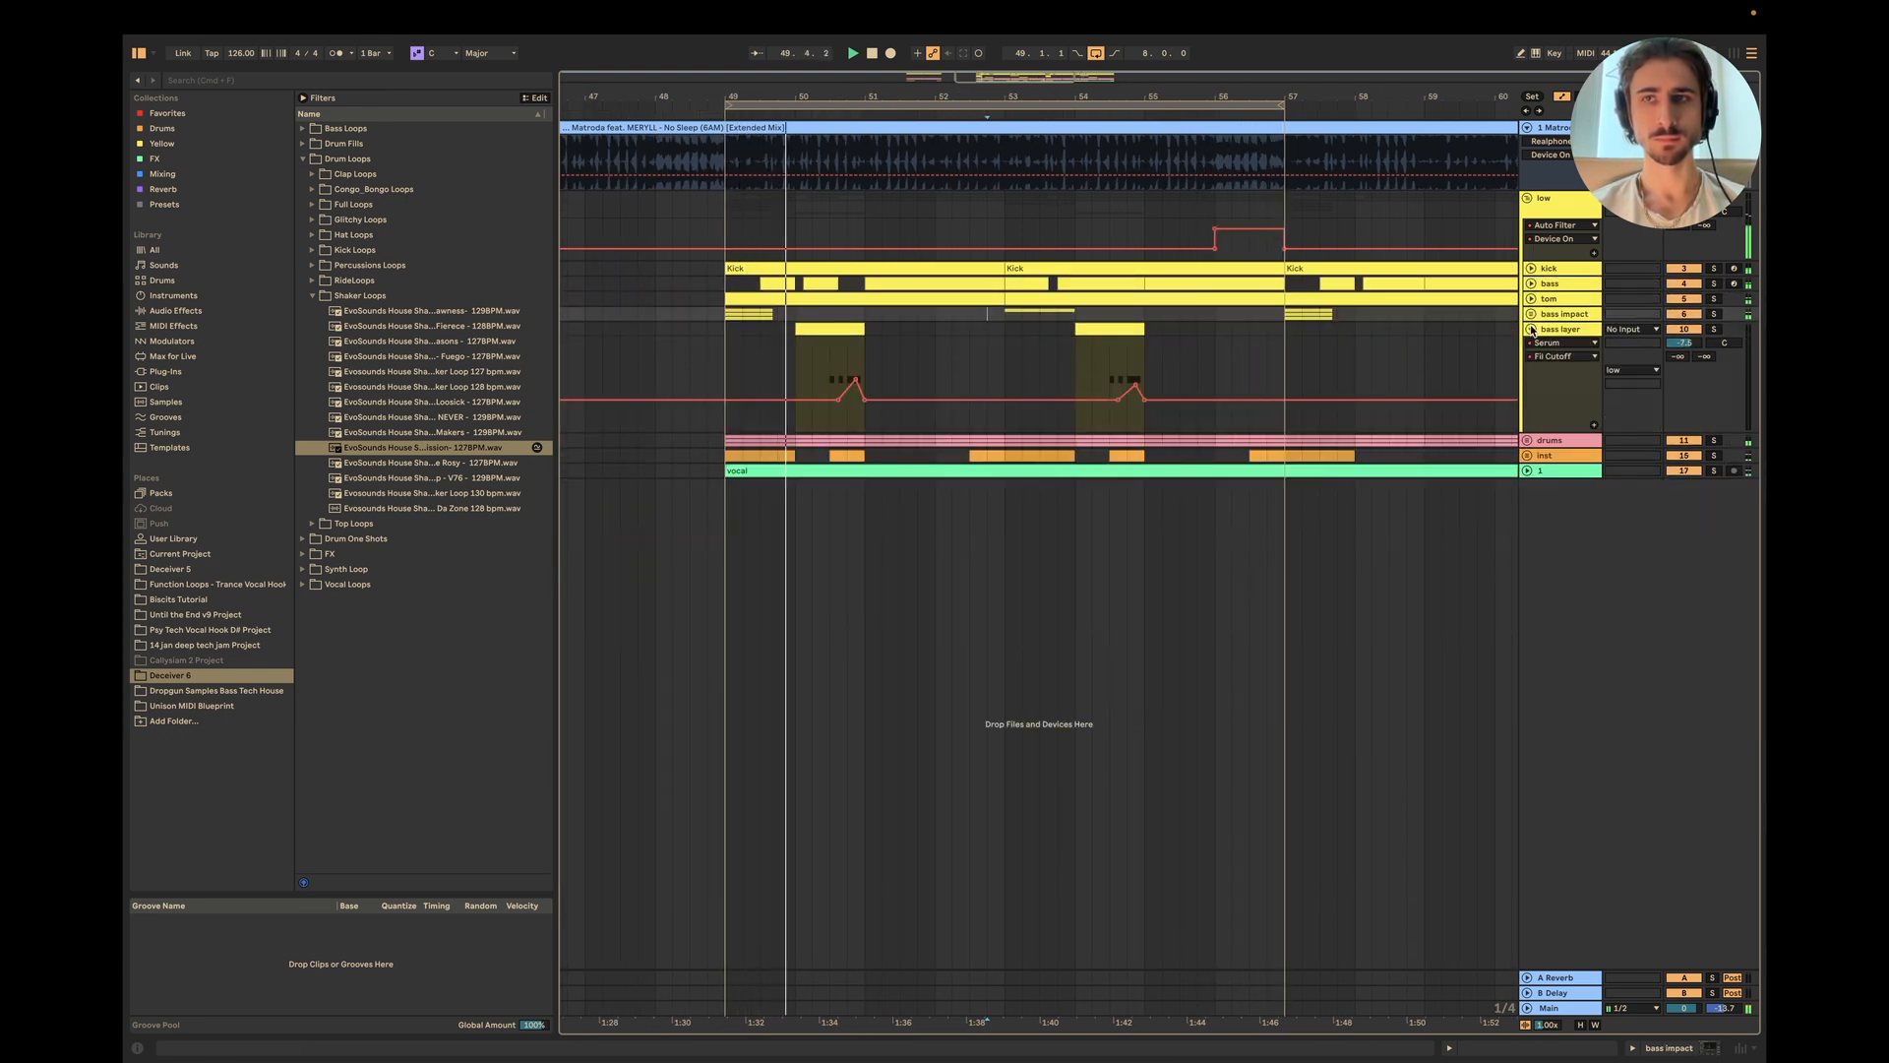
{"action": "left_click", "coordinate": [1531, 329]}
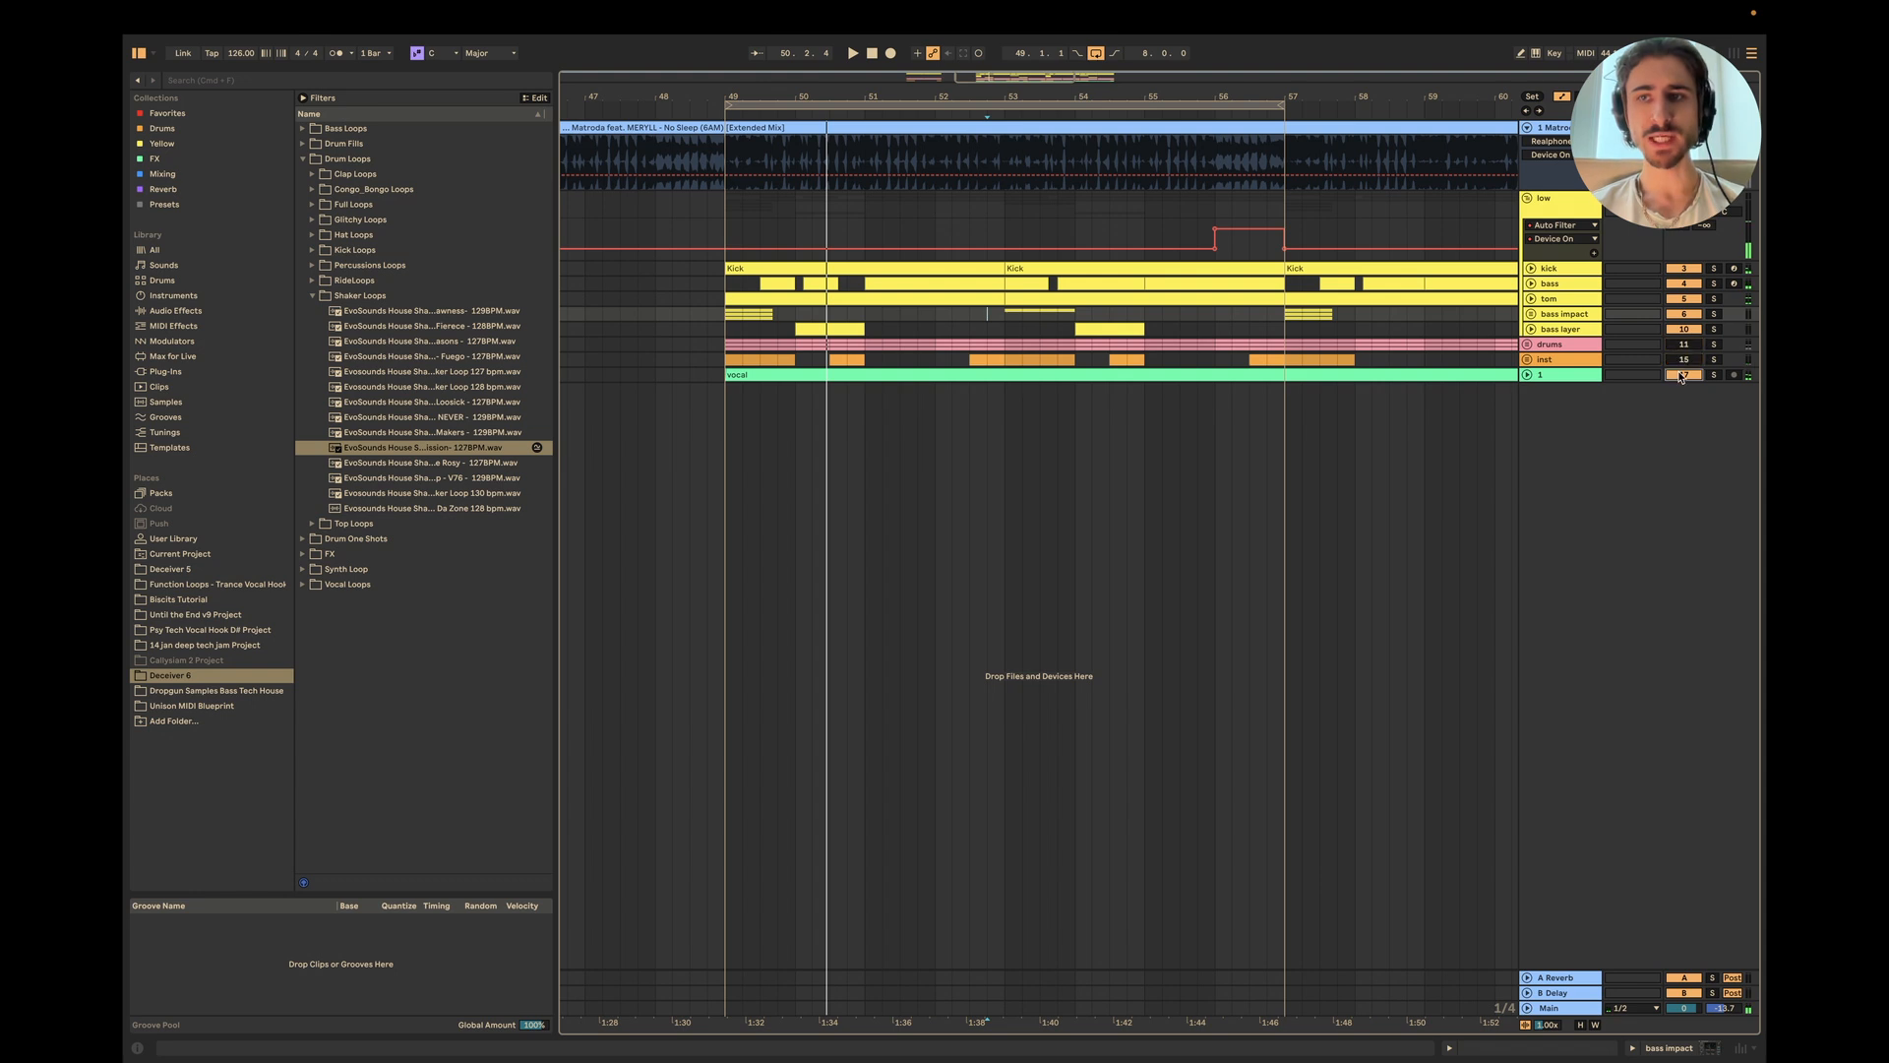
Step: Play the low tracks from 49.1.1 without drums, inst and vocal, and unfold the tom and bass tracks
{"action": "mouse_move", "coordinate": [935, 5]}
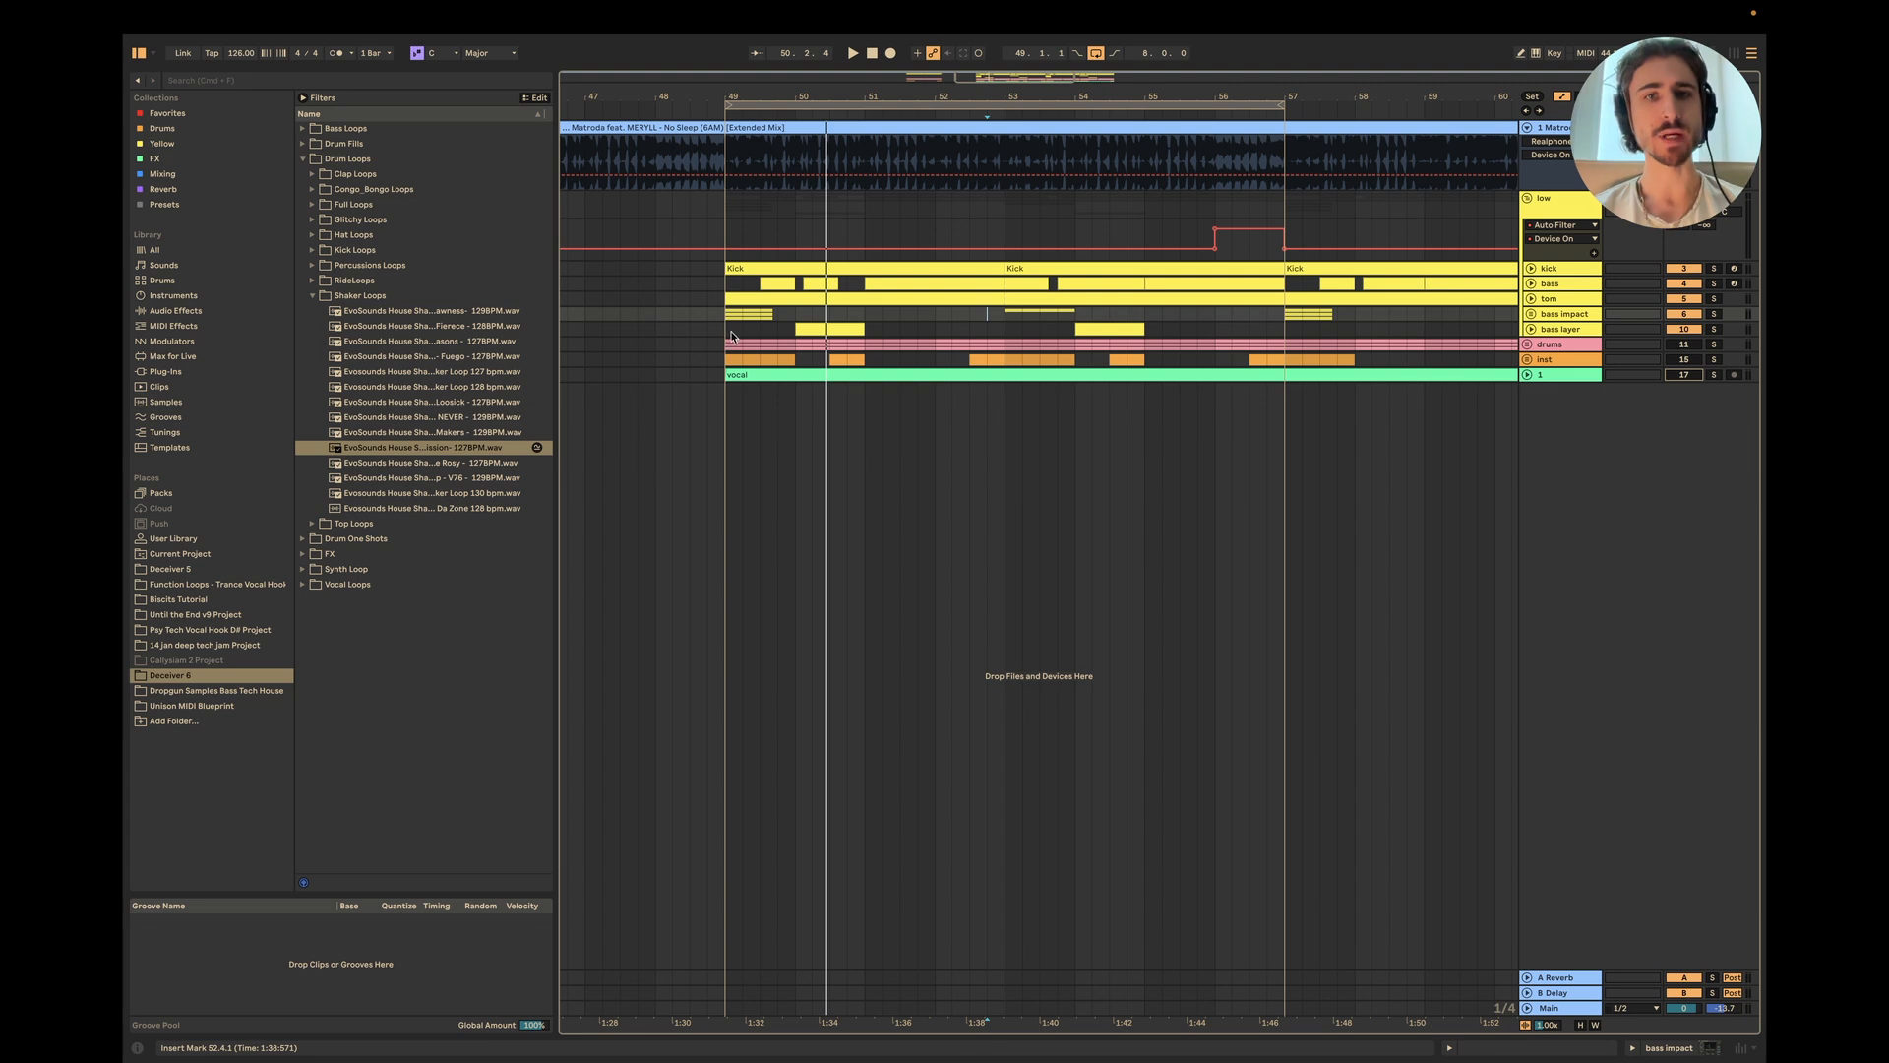
{"action": "key", "text": "space"}
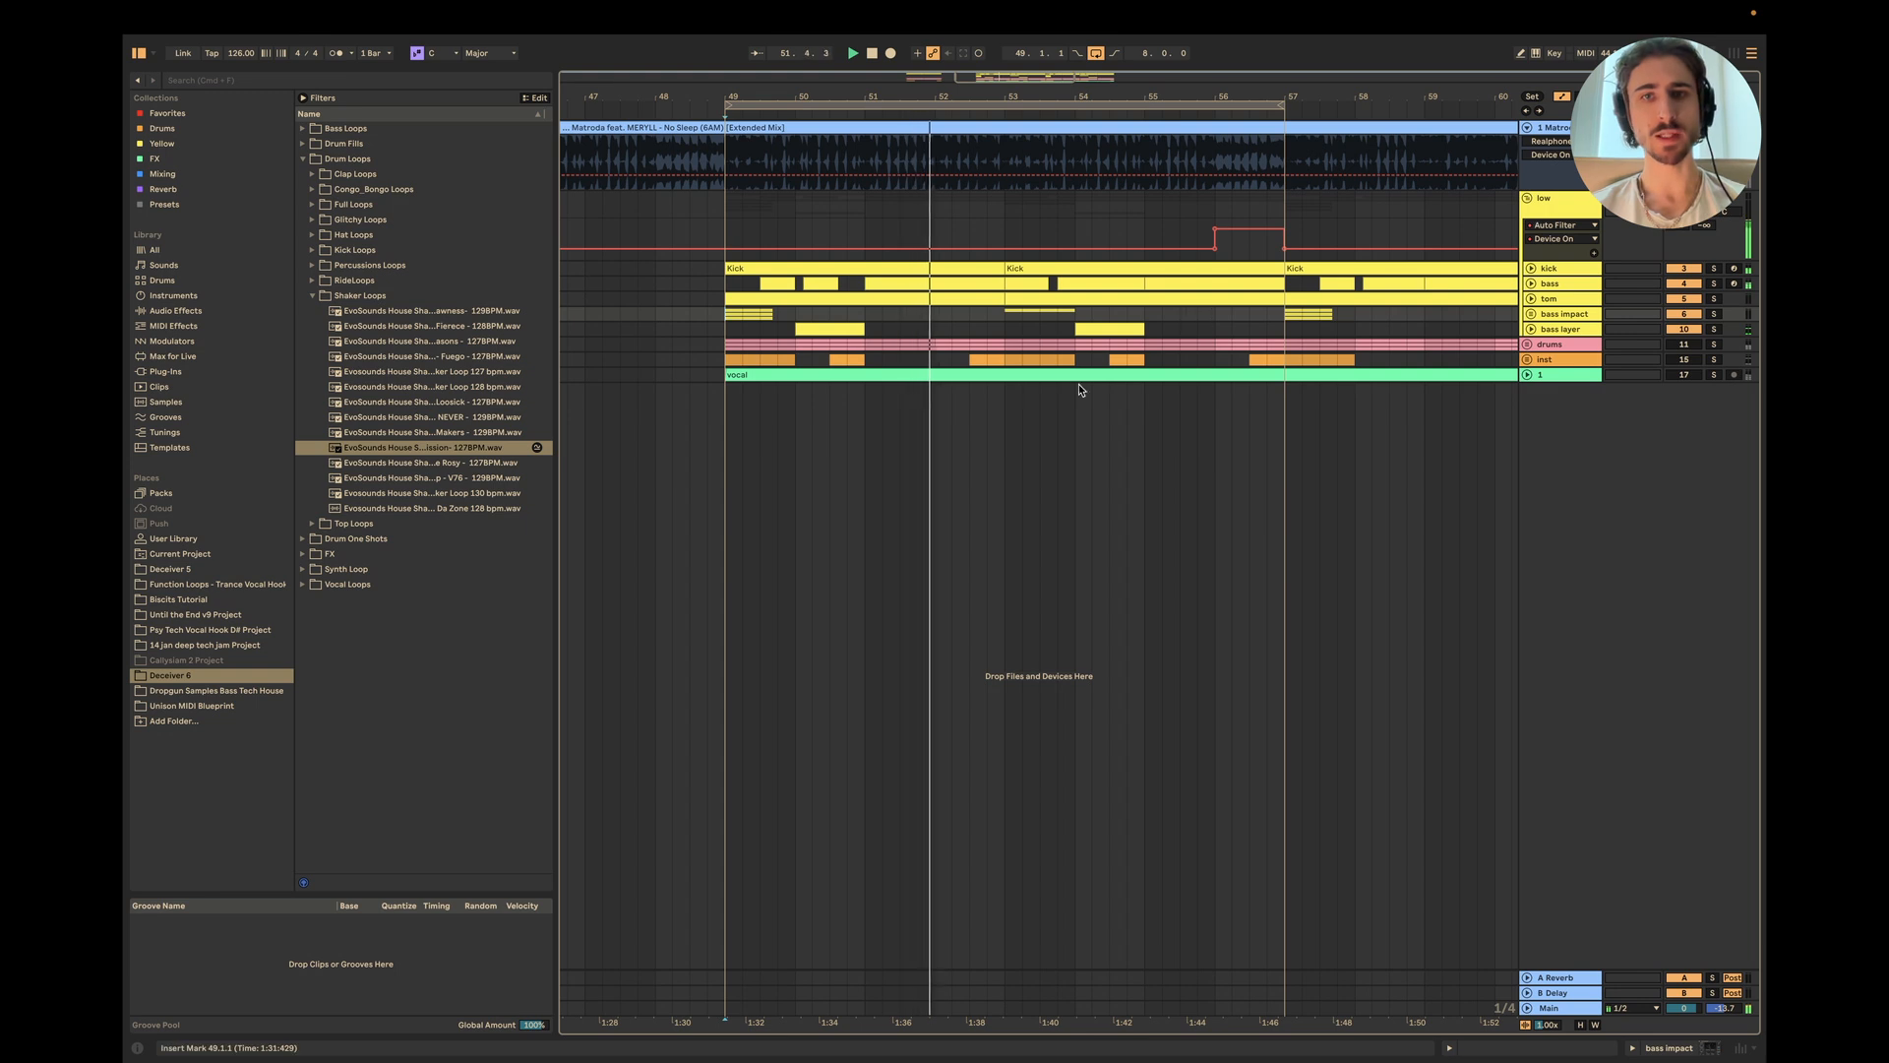
{"action": "left_click", "coordinate": [1532, 298]}
{"action": "left_click", "coordinate": [1531, 284]}
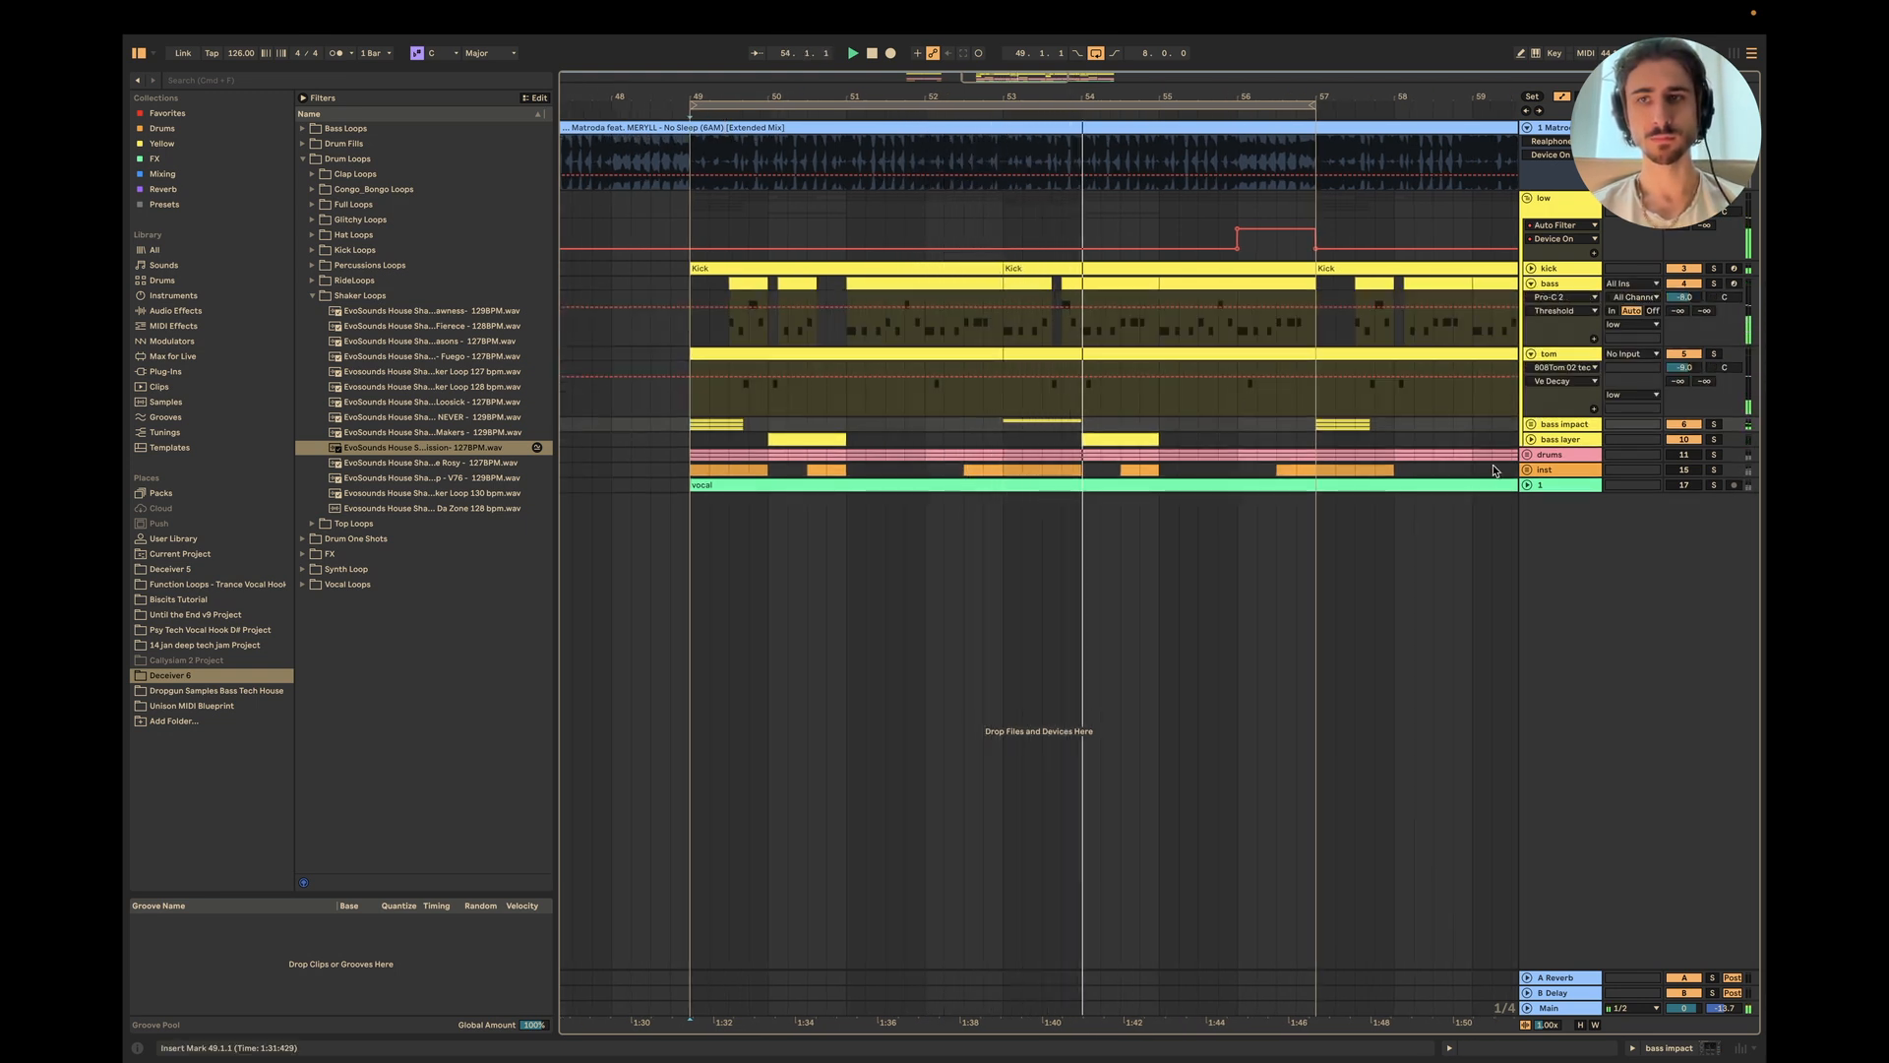
{"action": "scroll", "coordinate": [1139, 523], "scroll_direction": "left", "scroll_amount": 2}
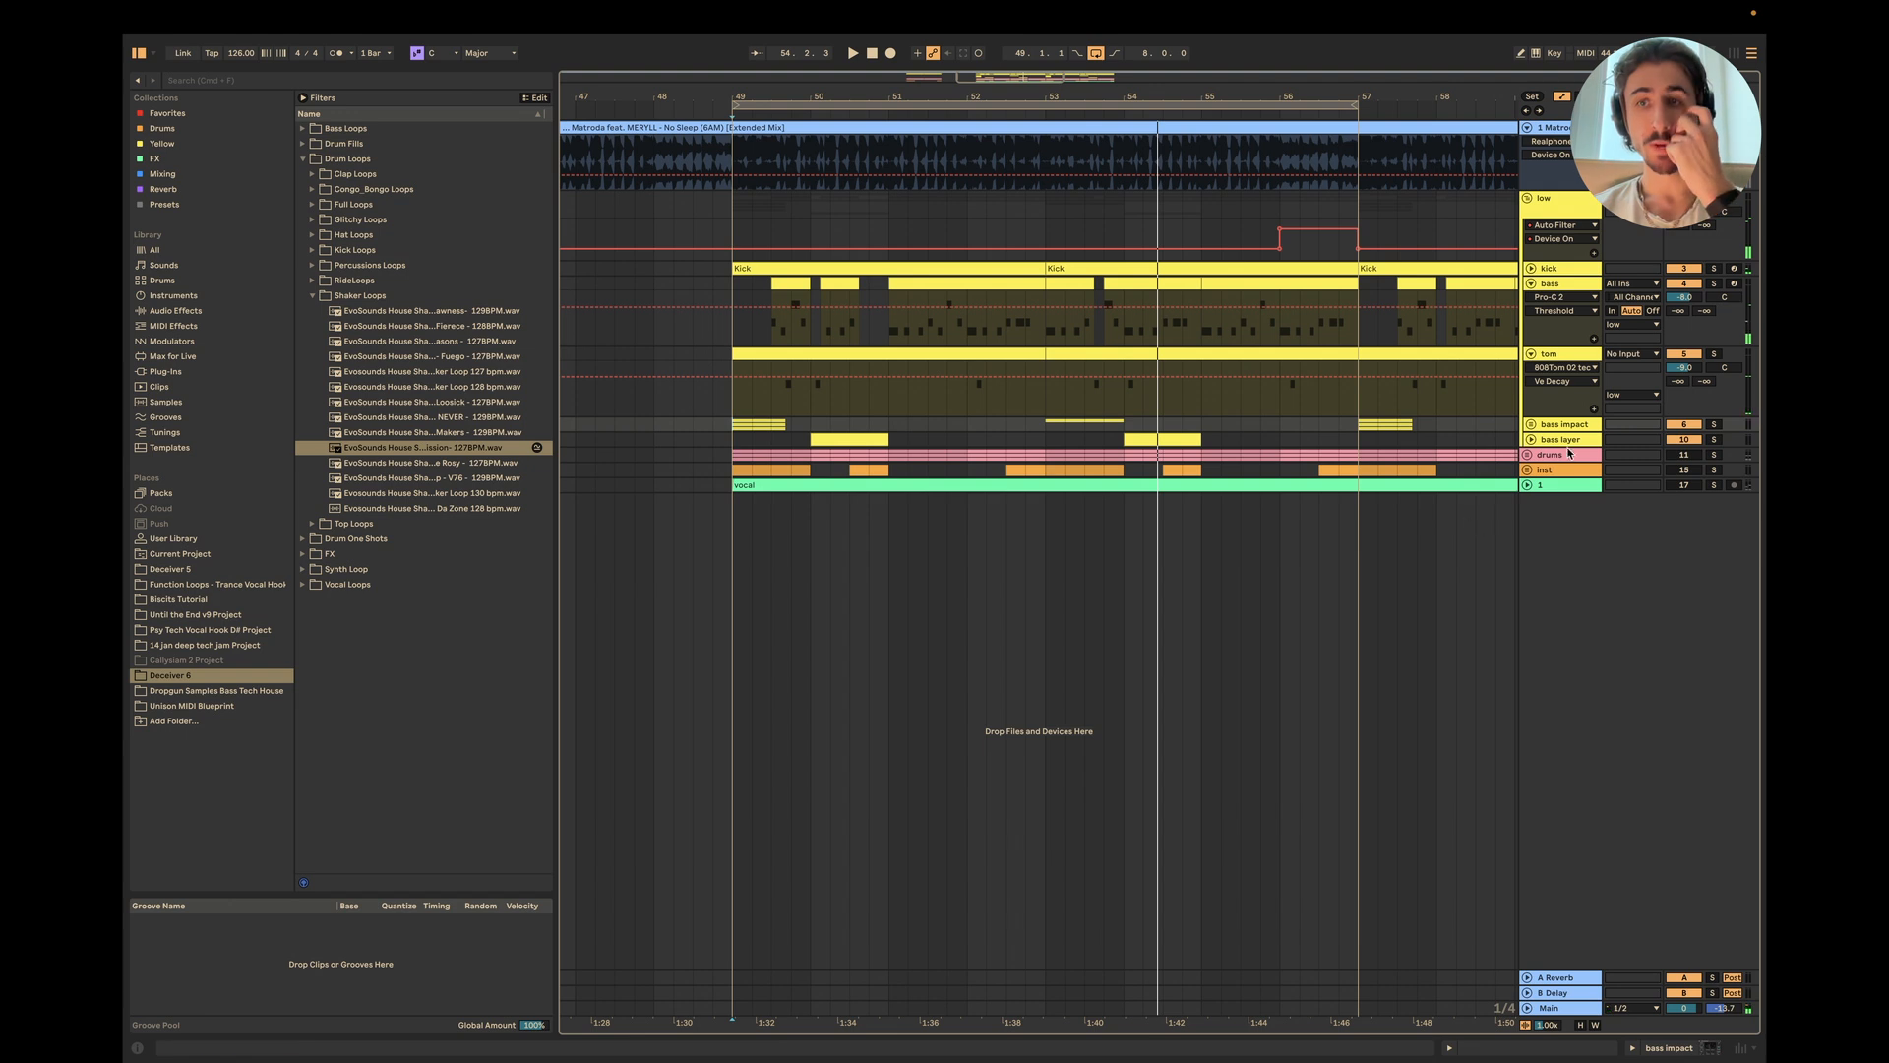
Step: Unfold the inst group, consolidate the piano part from 49.1.1 to 53.1.1, and open the clip to mark its first chord
{"action": "left_click", "coordinate": [1537, 470]}
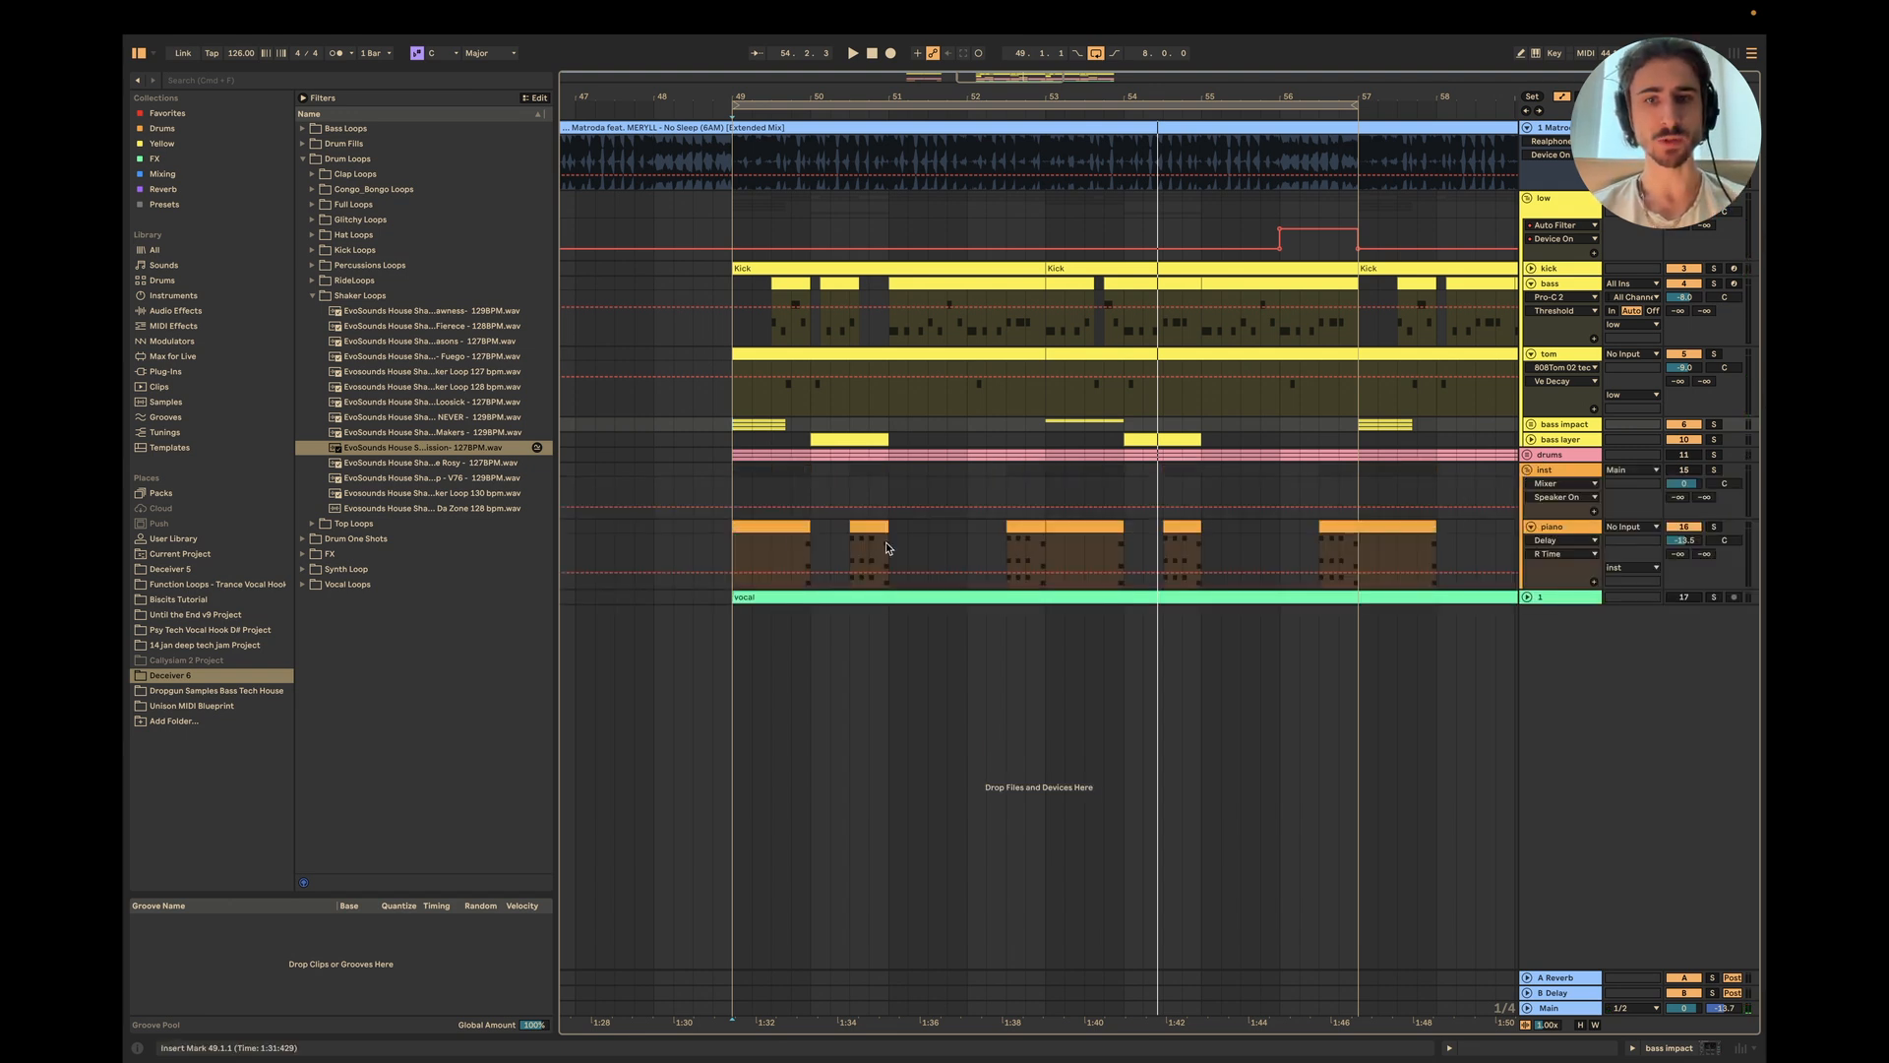
{"action": "left_click_drag", "start_coordinate": [1047, 563], "coordinate": [733, 561]}
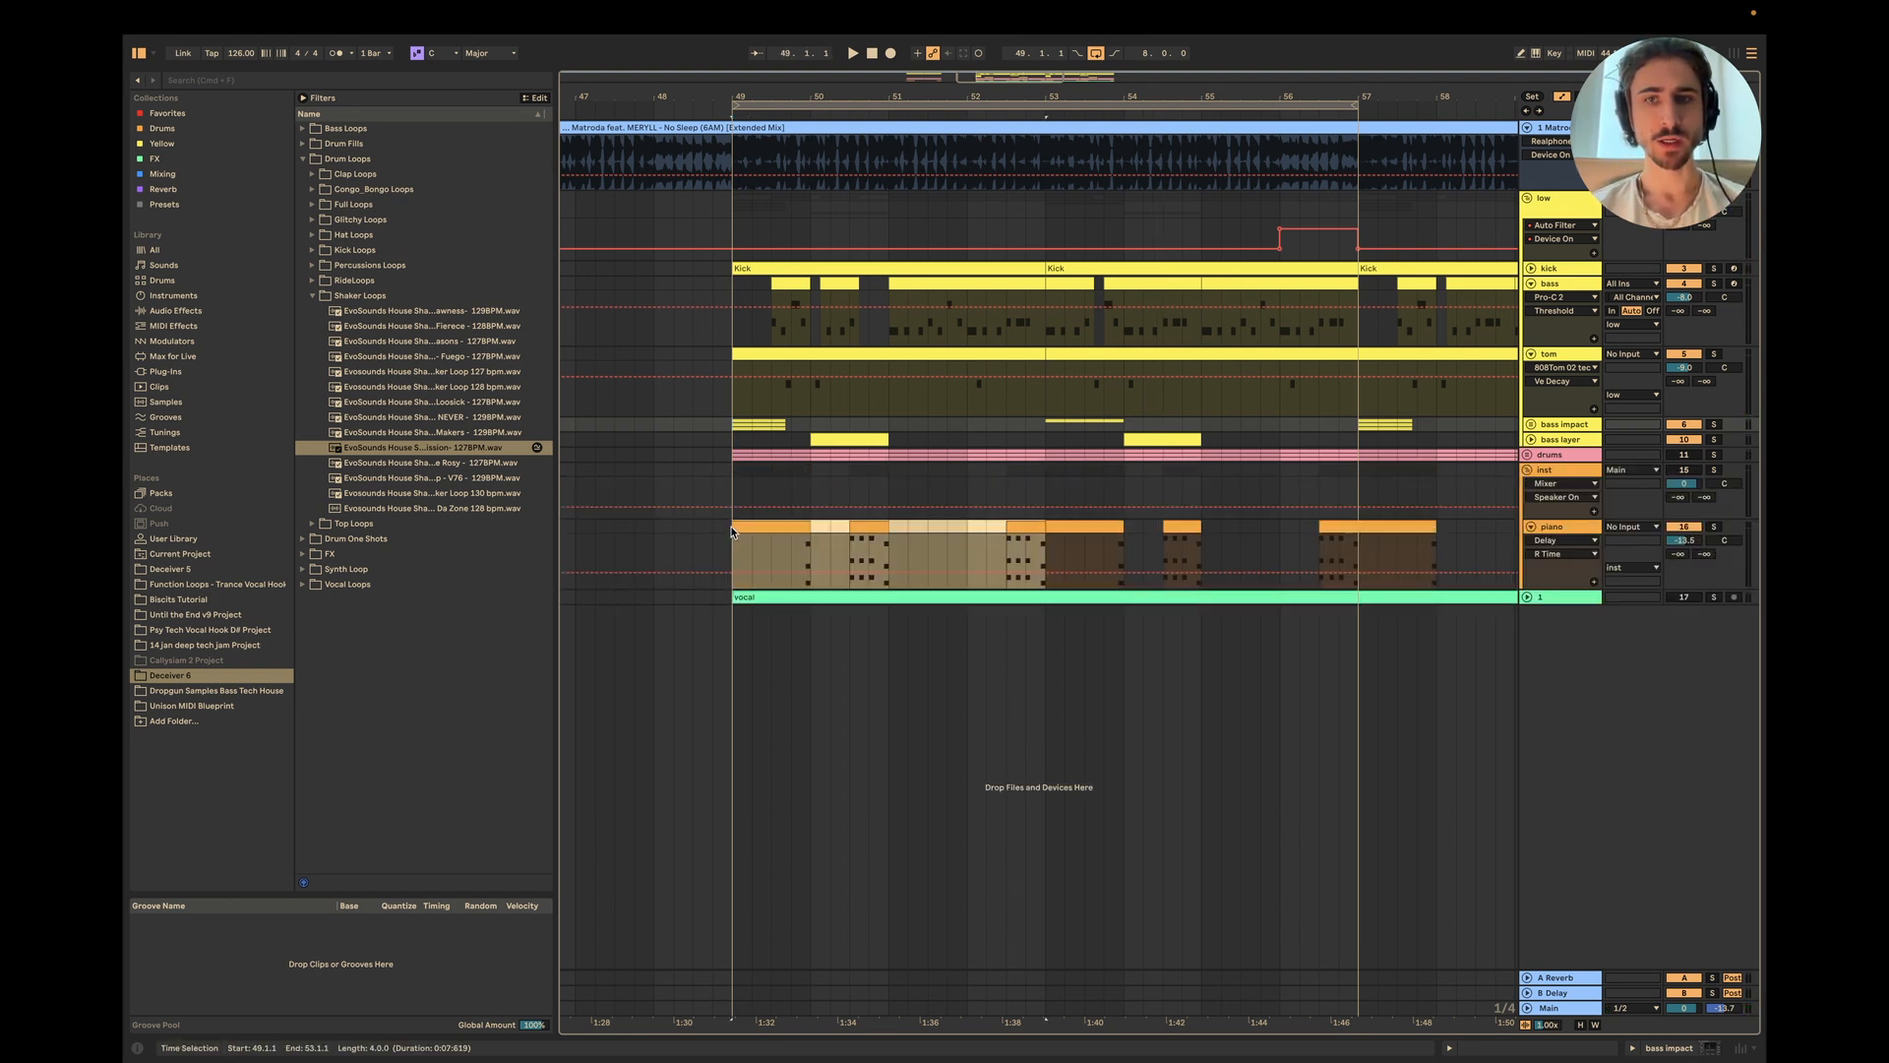
{"action": "key", "text": "super+j"}
{"action": "double_click", "coordinate": [830, 529]}
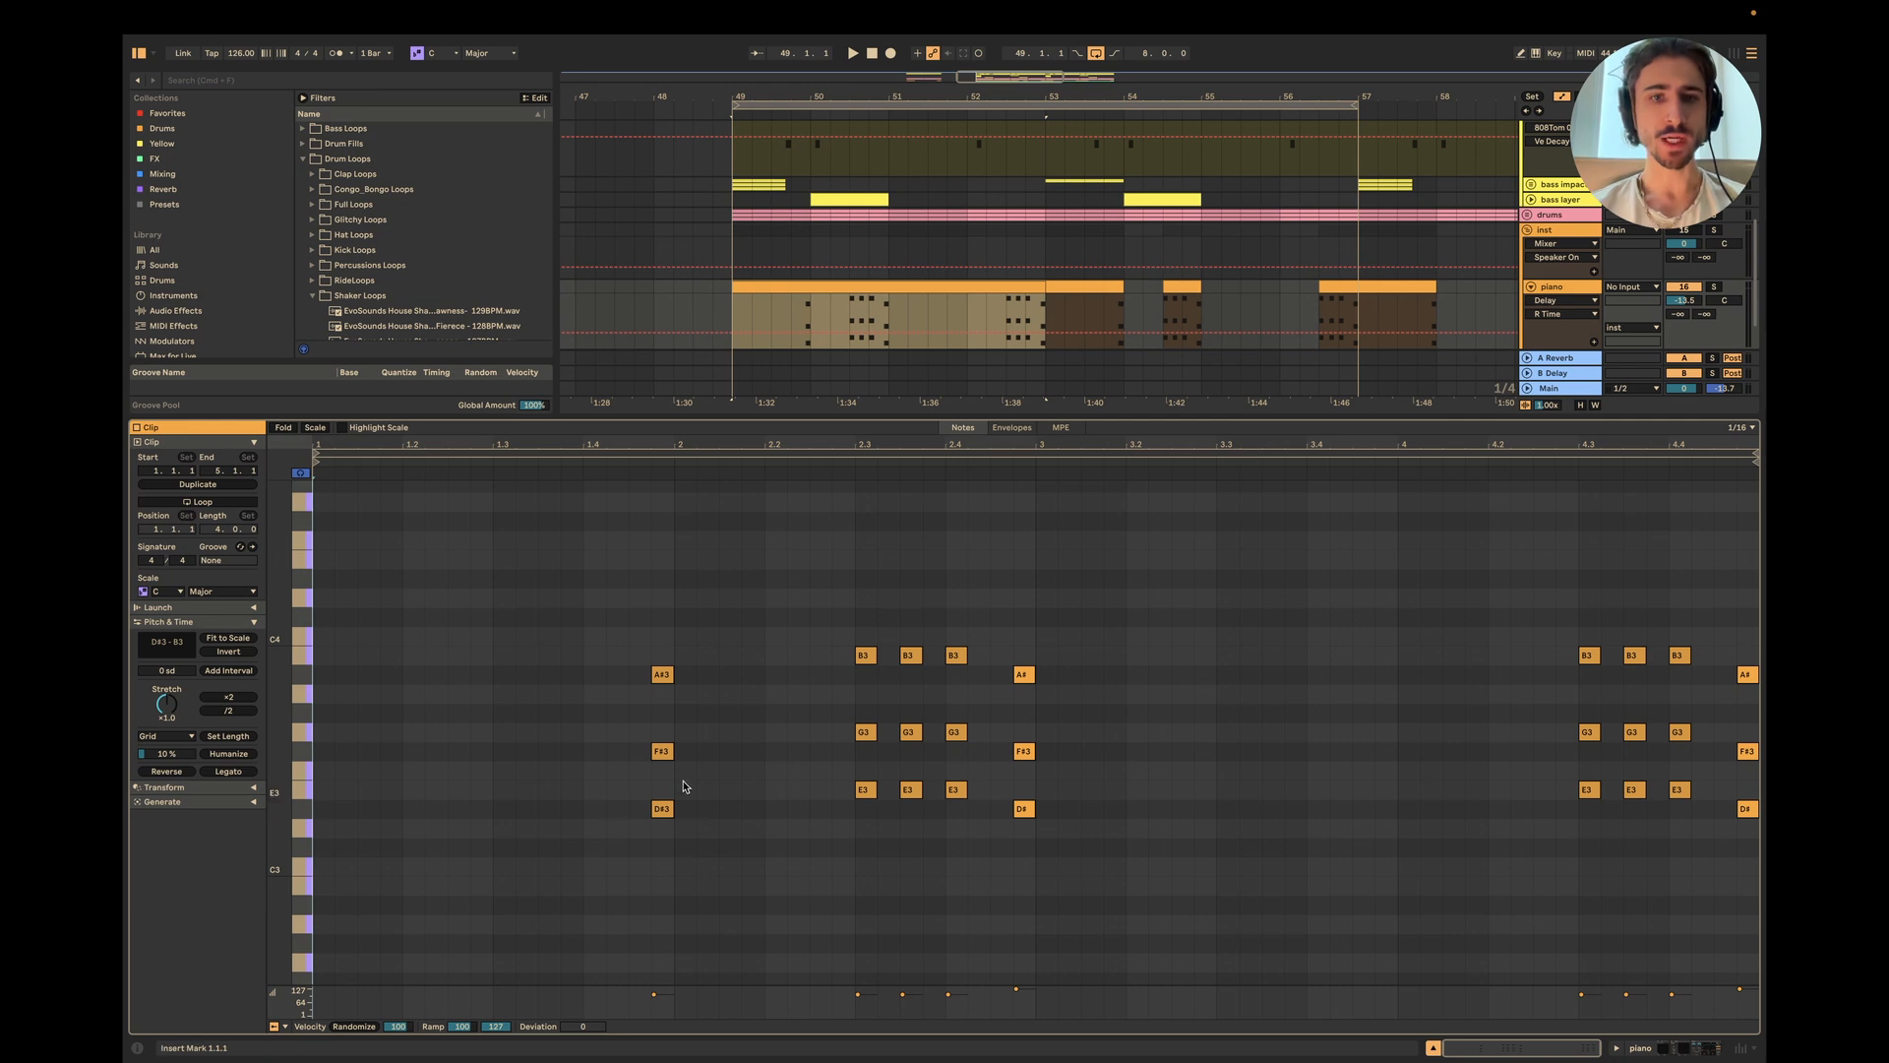
{"action": "left_click_drag", "start_coordinate": [515, 635], "coordinate": [679, 866]}
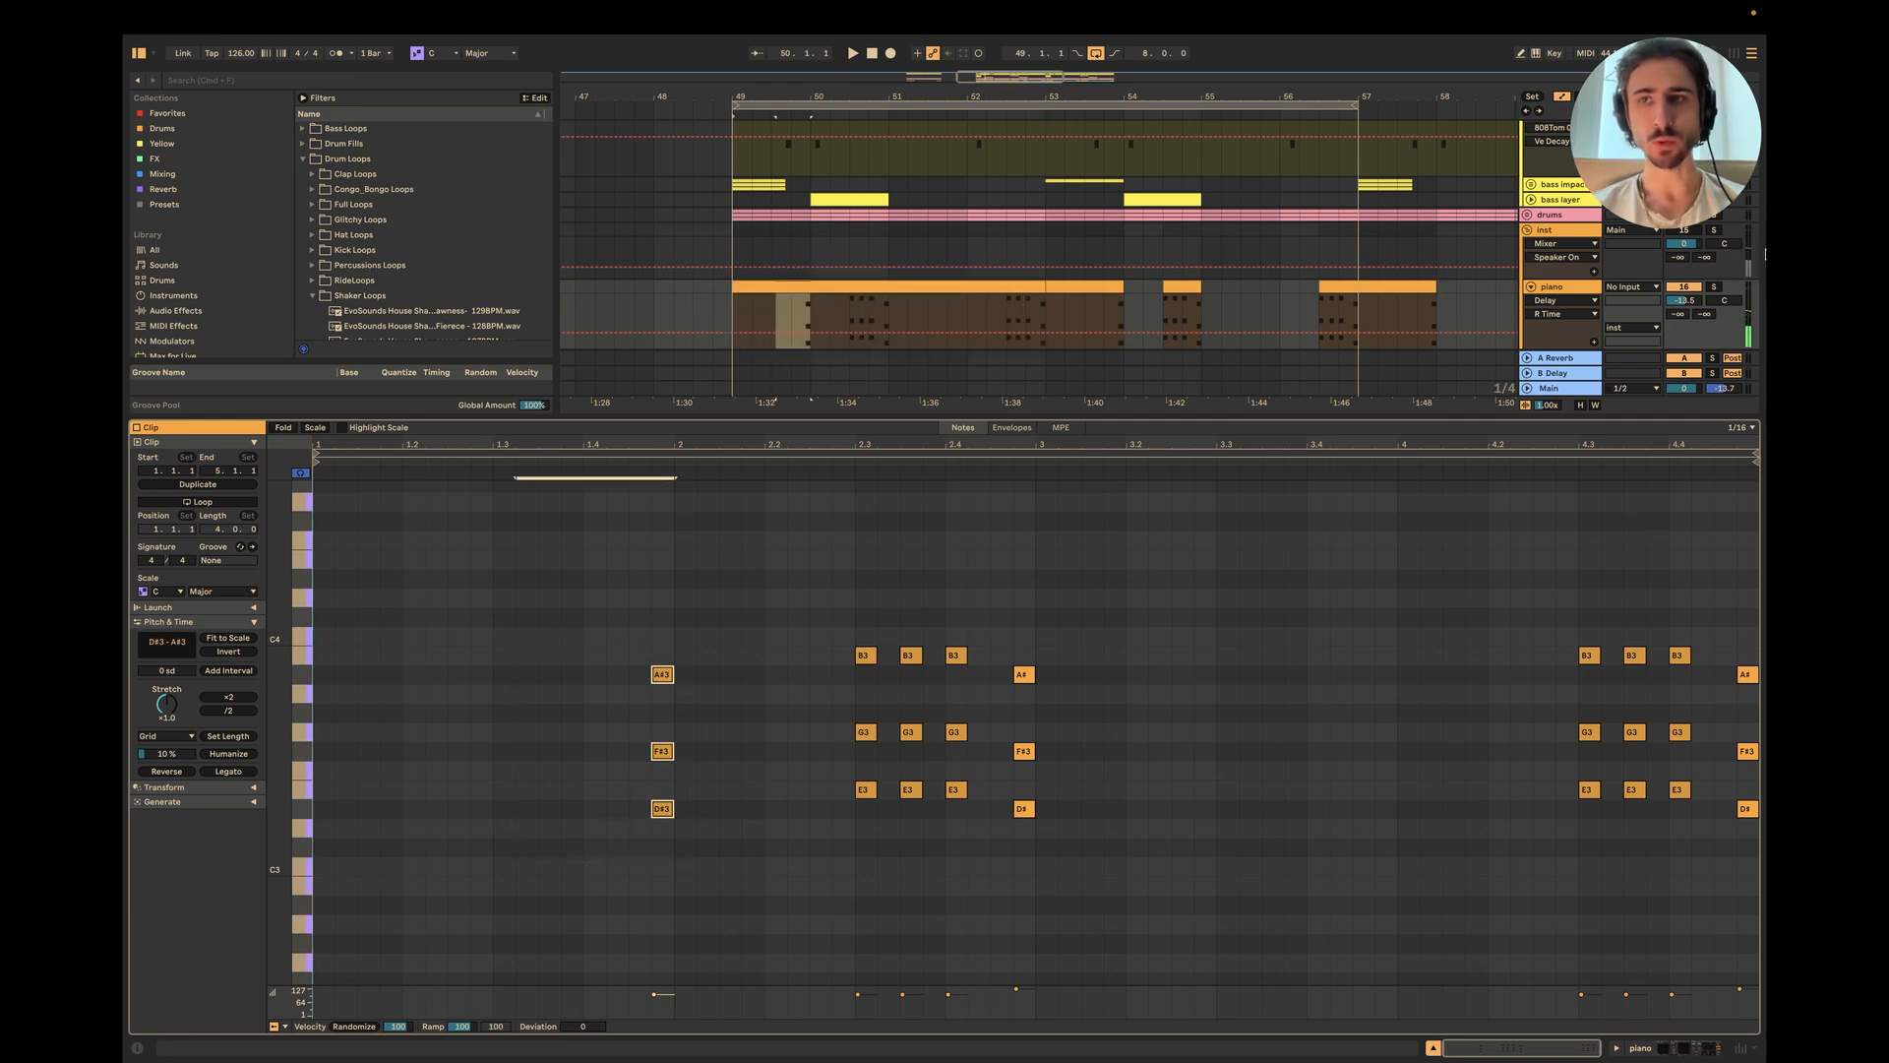
Step: Solo the piano track and play its first chord from 49.4.1
{"action": "left_click", "coordinate": [1710, 278]}
{"action": "left_click", "coordinate": [1713, 286]}
{"action": "left_click", "coordinate": [873, 289]}
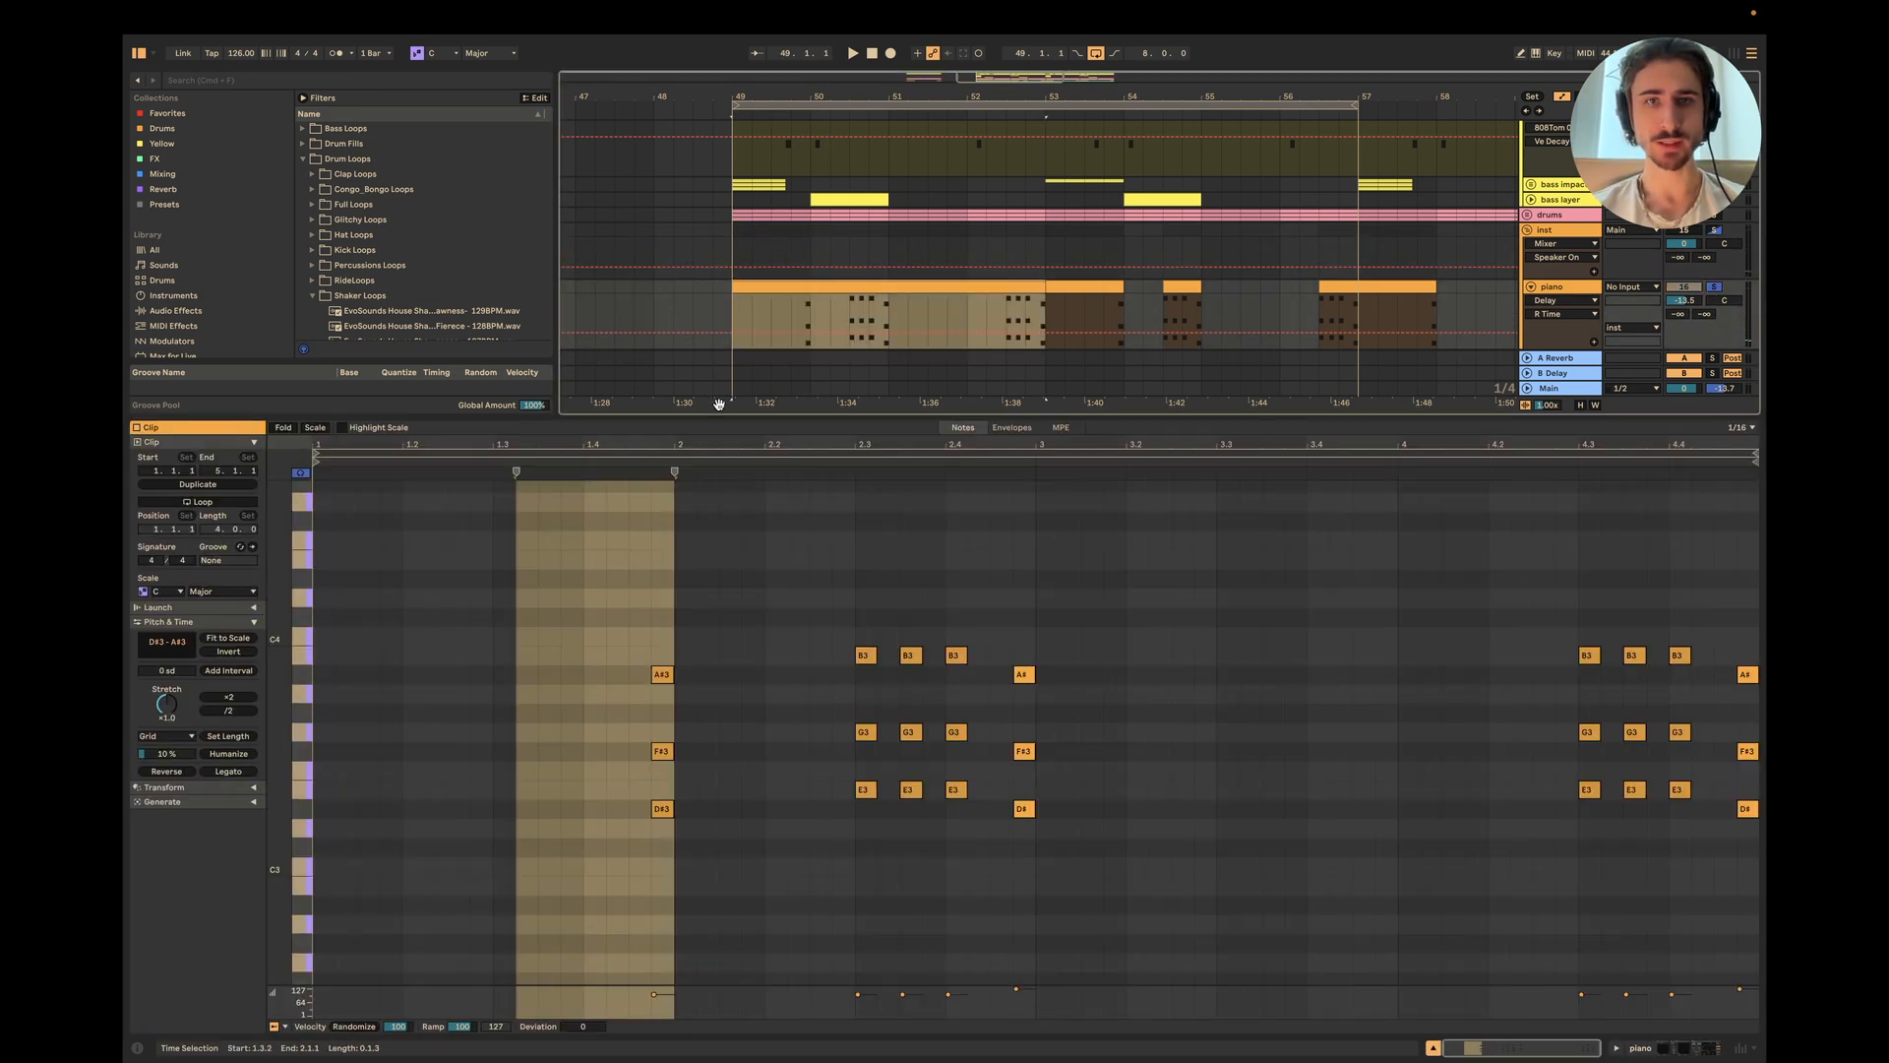
{"action": "left_click", "coordinate": [793, 325]}
{"action": "key", "text": "space"}
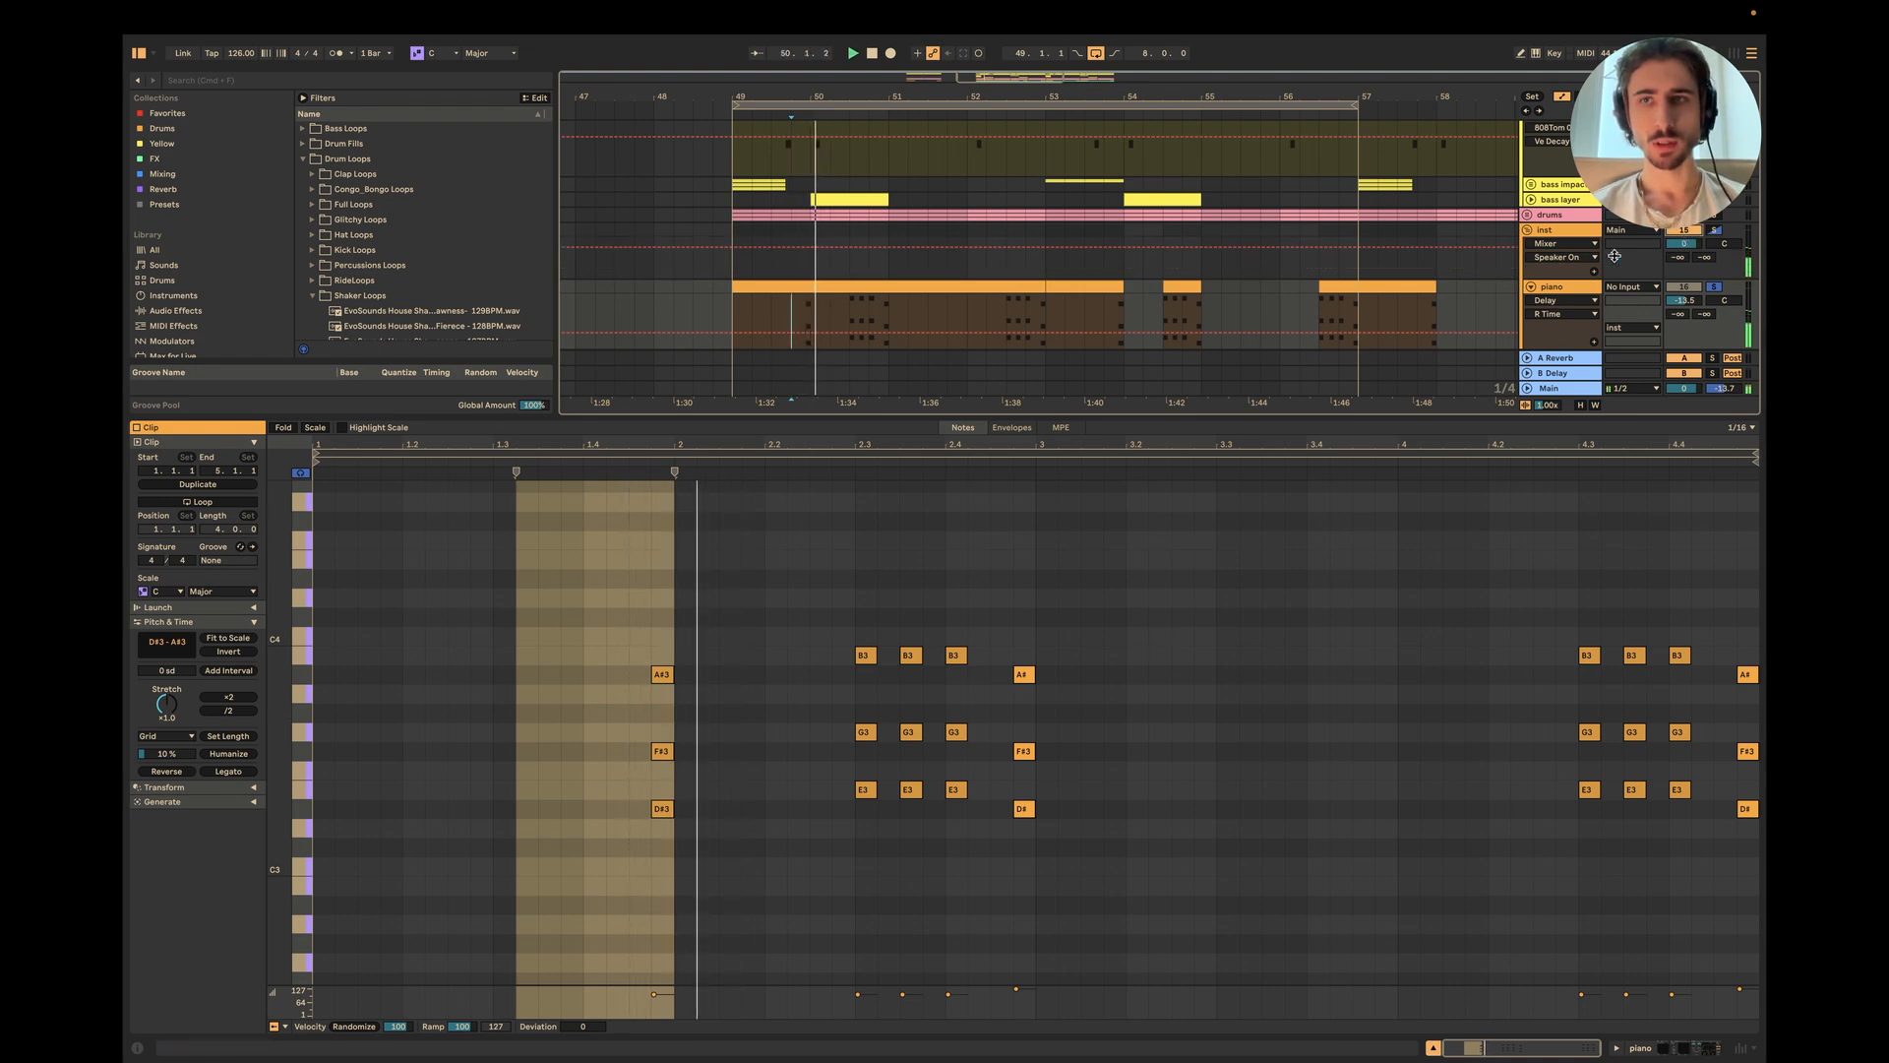
{"action": "key", "text": "space"}
Step: Show the piano track's devices and open its Korg M1 instrument with the Piano 16' program
{"action": "double_click", "coordinate": [1573, 288]}
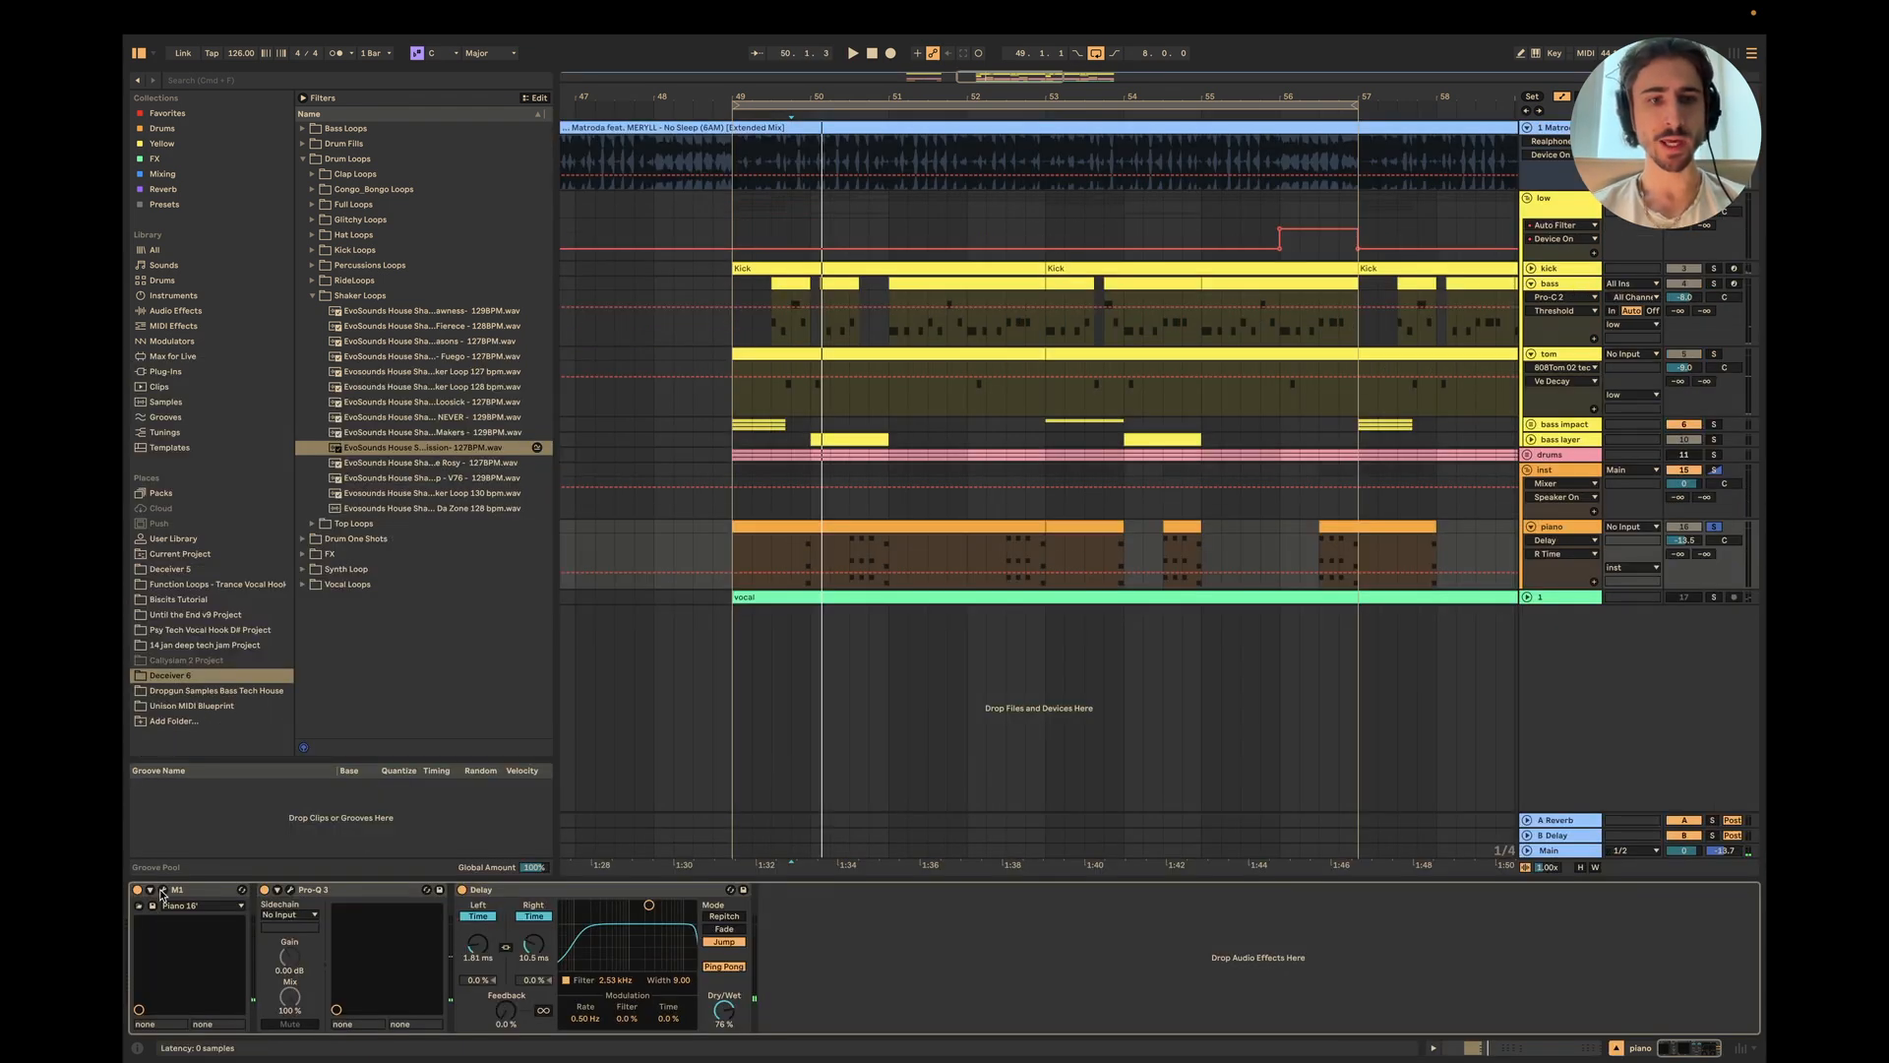
{"action": "left_click", "coordinate": [163, 891]}
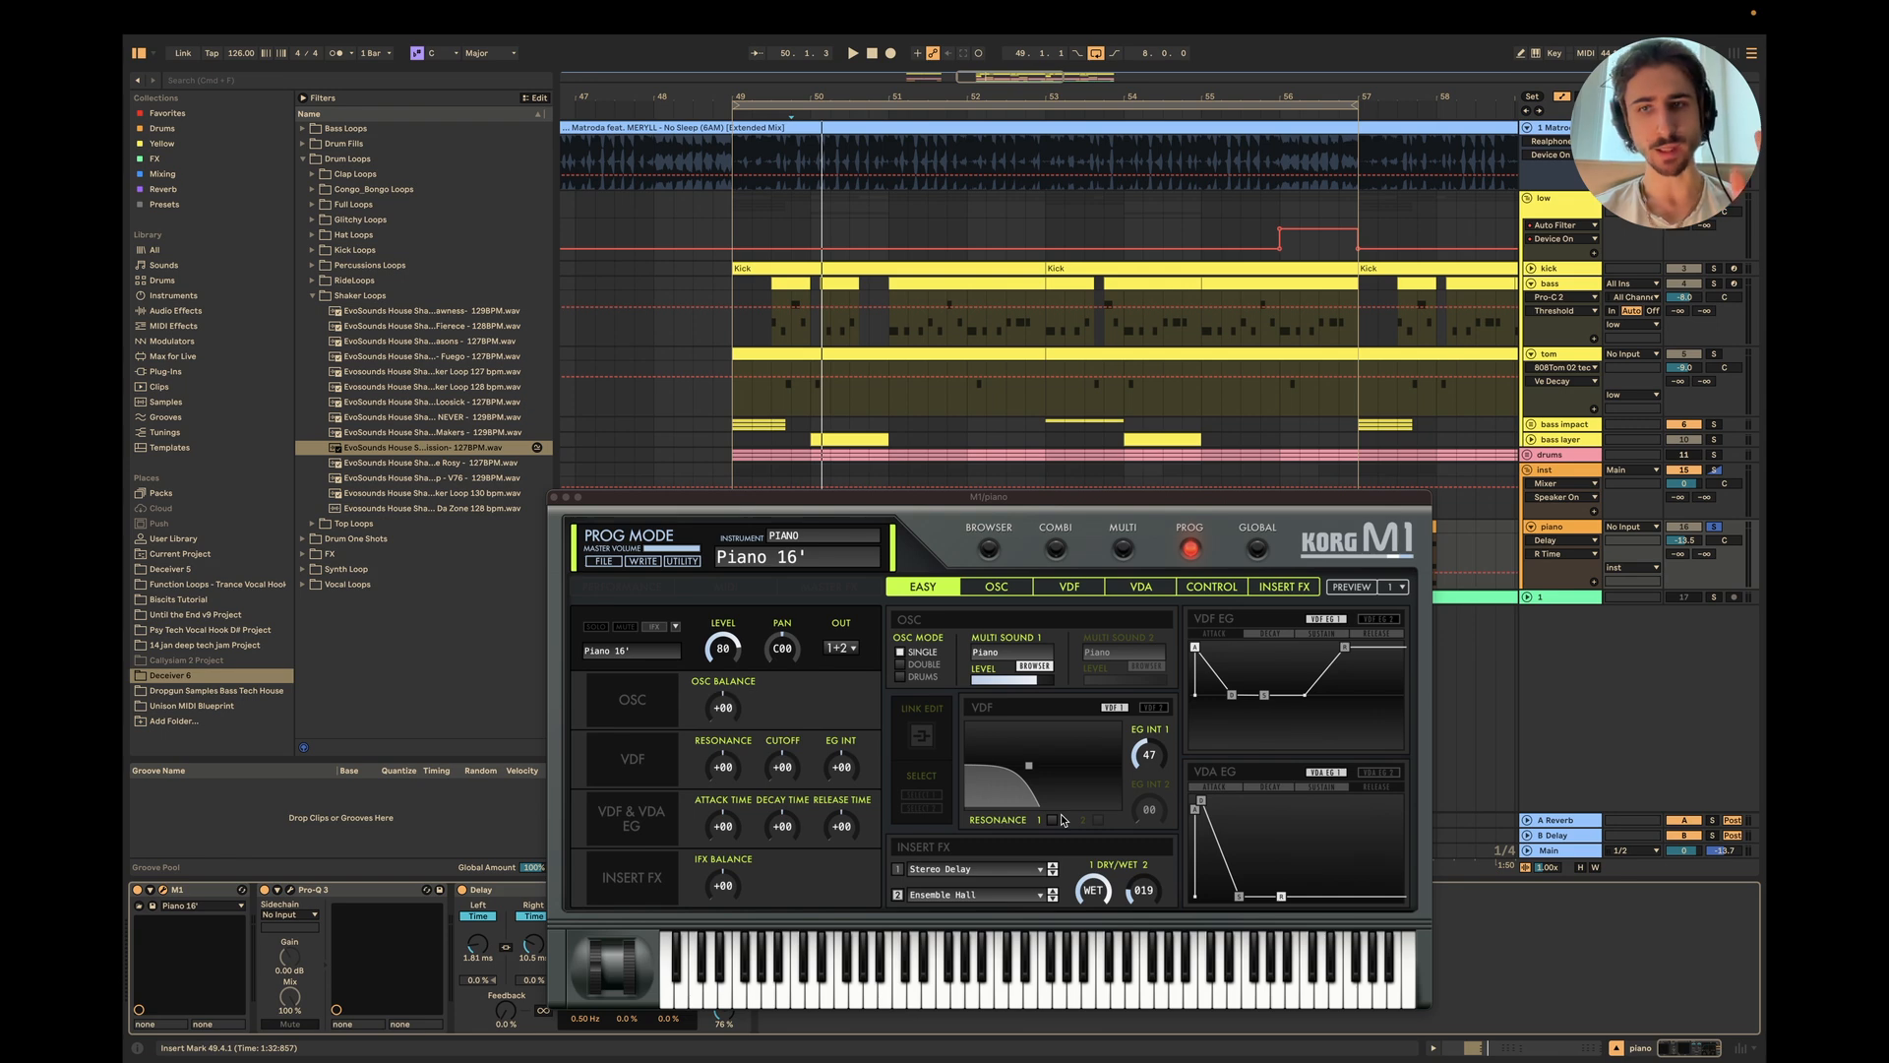
Step: Close the Korg M1 window and open the consolidated piano clip to mark its first chord in the note editor
{"action": "left_click", "coordinate": [554, 498]}
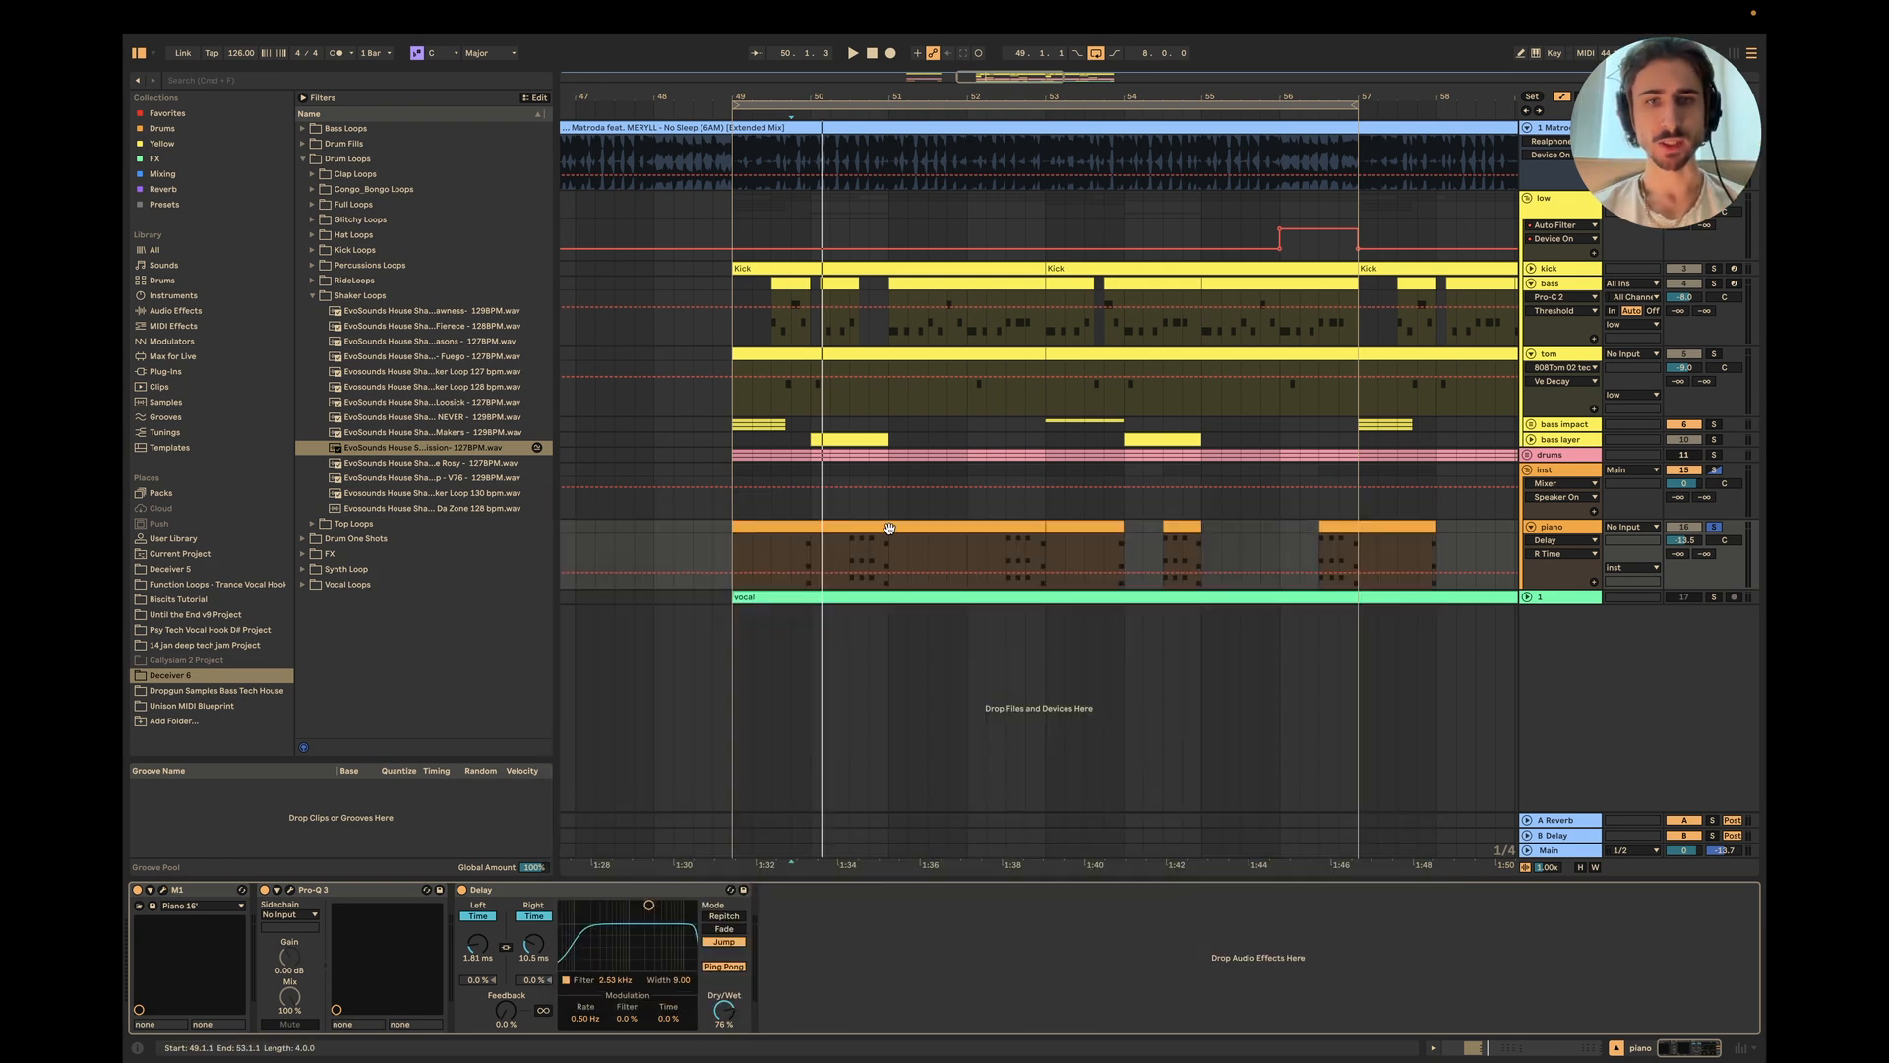
{"action": "scroll", "coordinate": [890, 528], "scroll_direction": "up", "scroll_amount": 5}
{"action": "double_click", "coordinate": [889, 527]}
{"action": "left_click", "coordinate": [534, 626]}
{"action": "left_click_drag", "start_coordinate": [536, 631], "coordinate": [769, 948]}
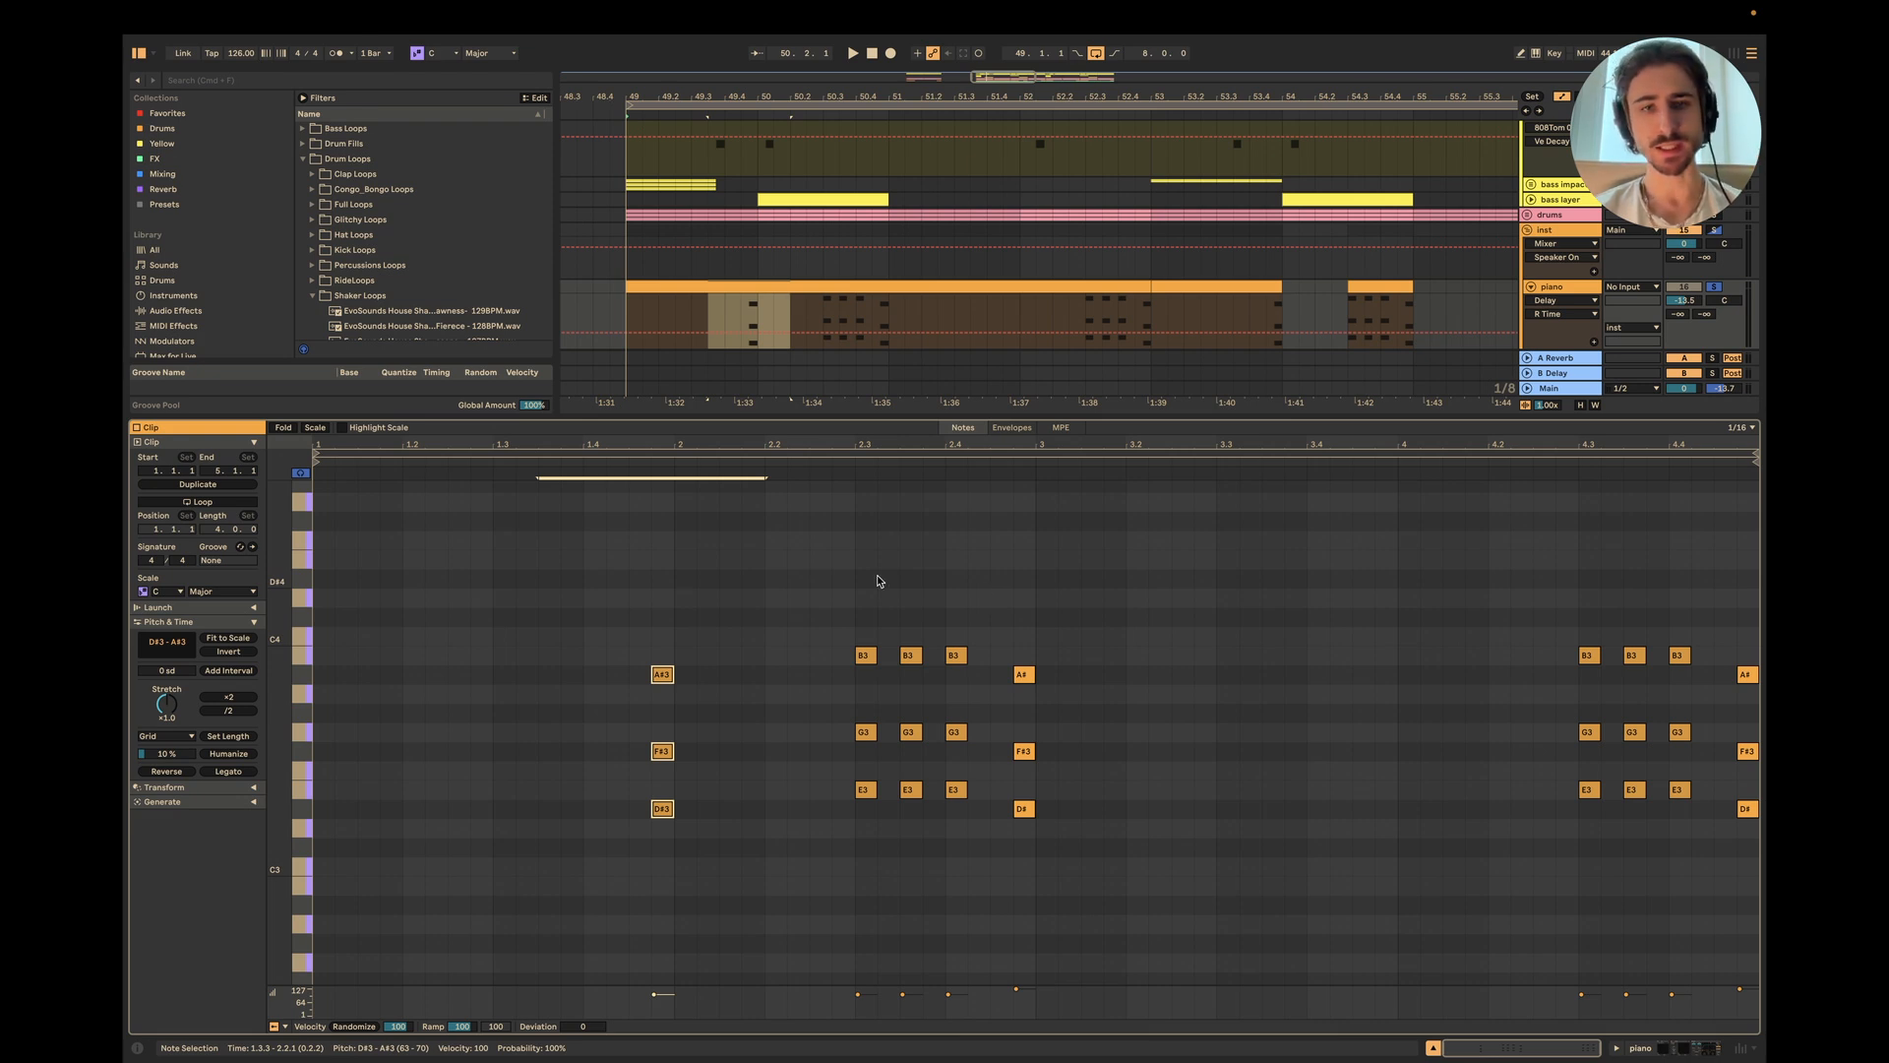
Step: Play the solo piano part from just before its first chord
{"action": "left_click", "coordinate": [741, 305]}
{"action": "key", "text": "space"}
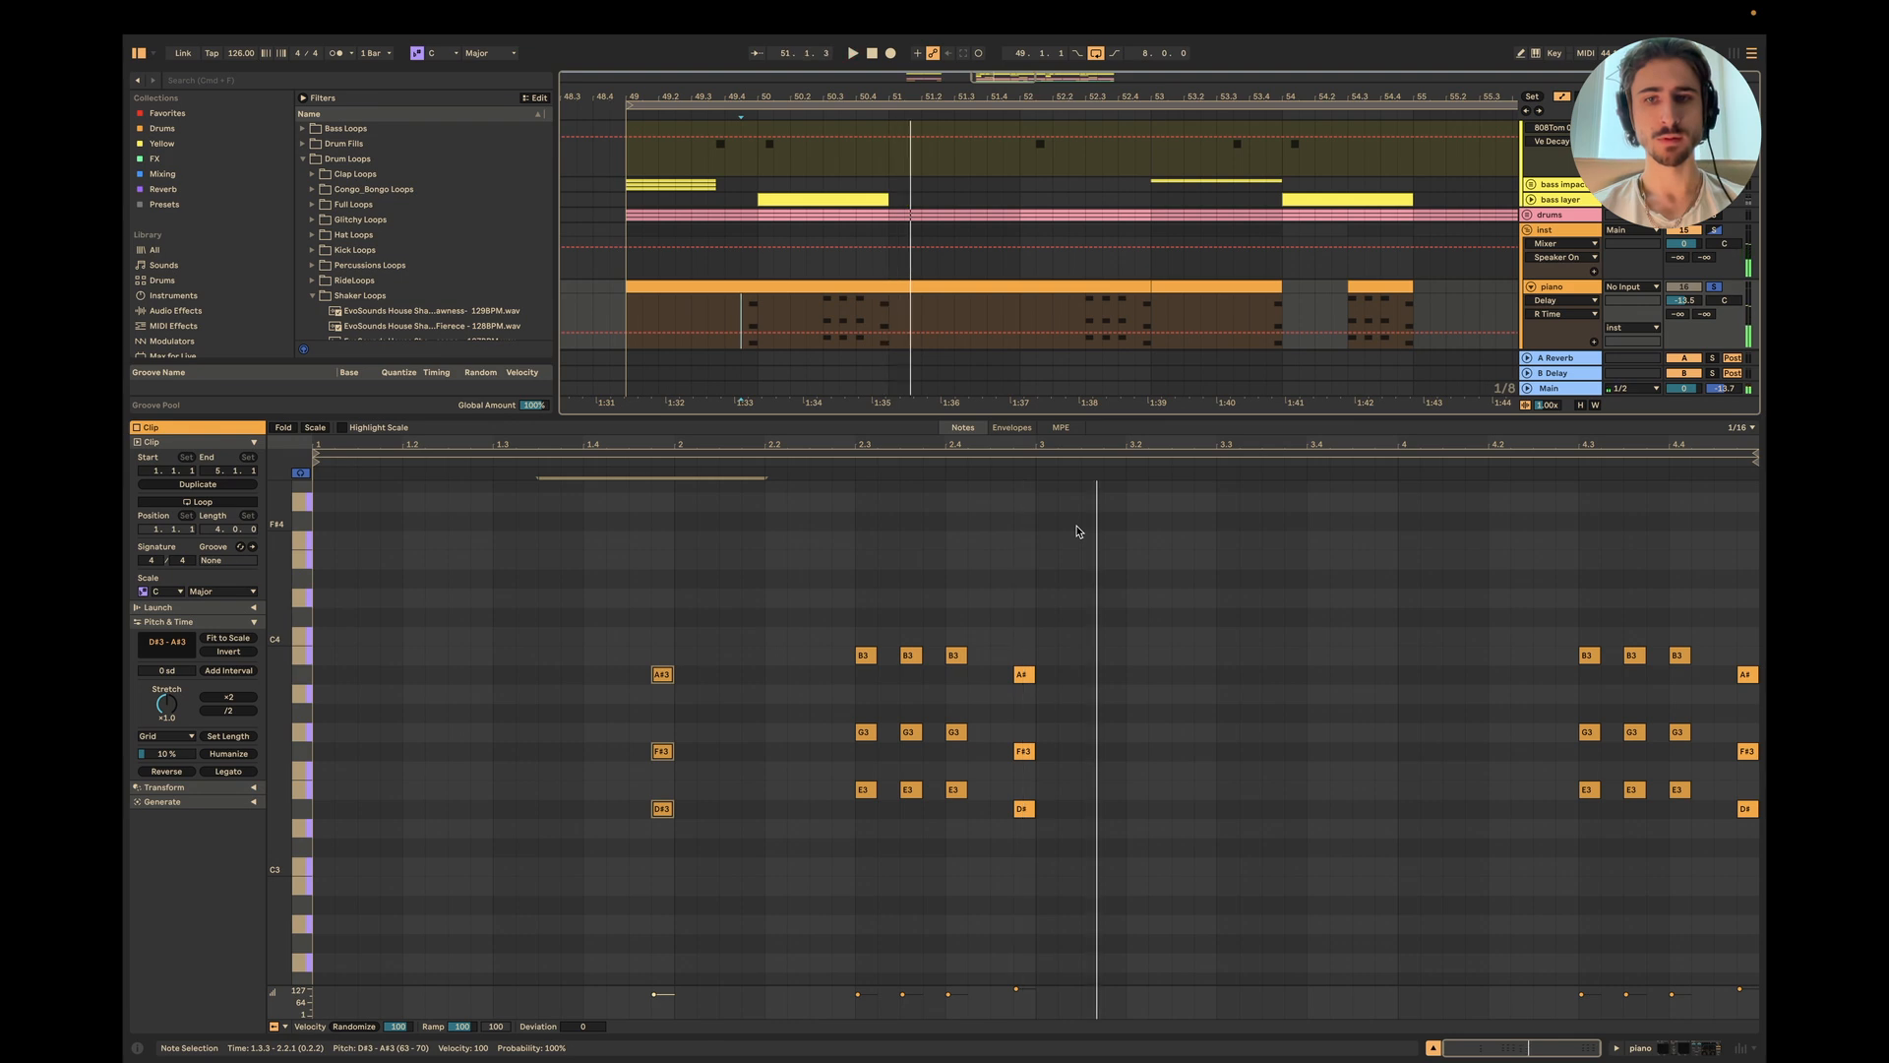
{"action": "left_click", "coordinate": [850, 470]}
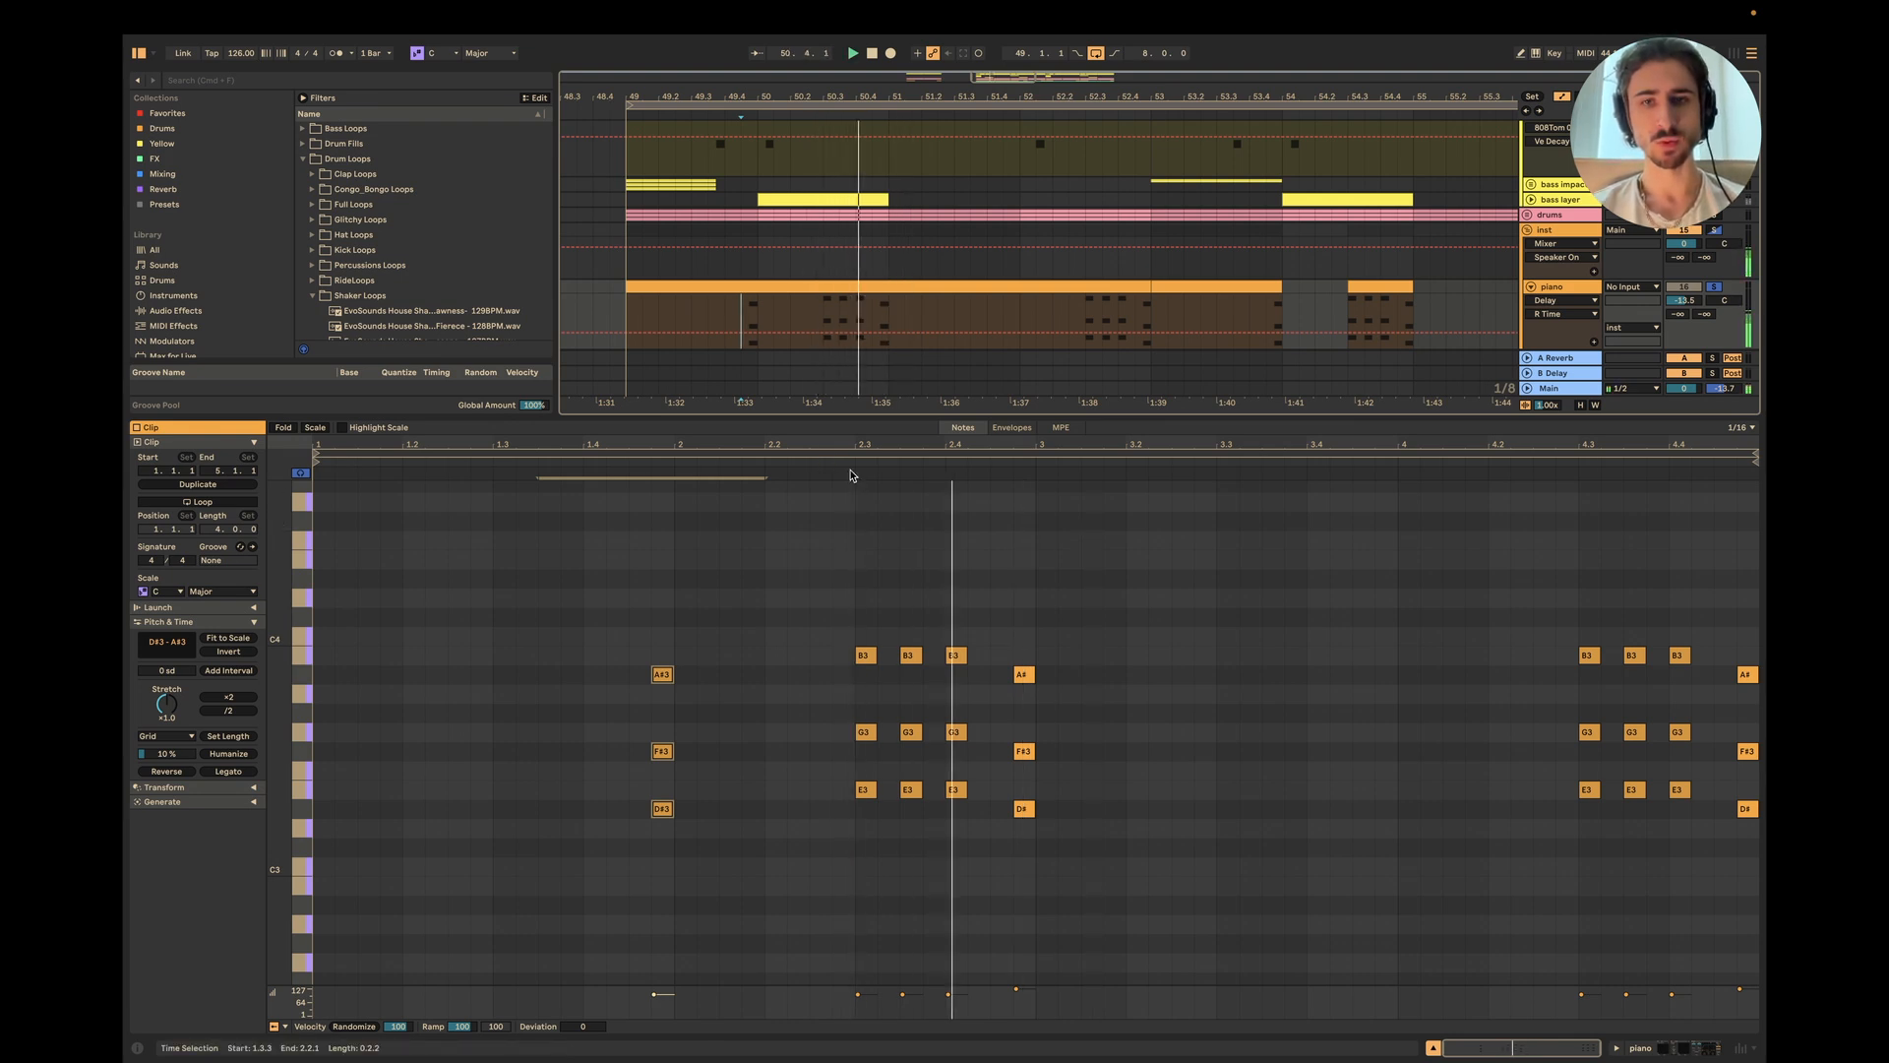
Step: Close the clip's note editor, play the piano together with the low tracks from 49.3.3, and show the piano track's devices
{"action": "left_click", "coordinate": [1434, 1048]}
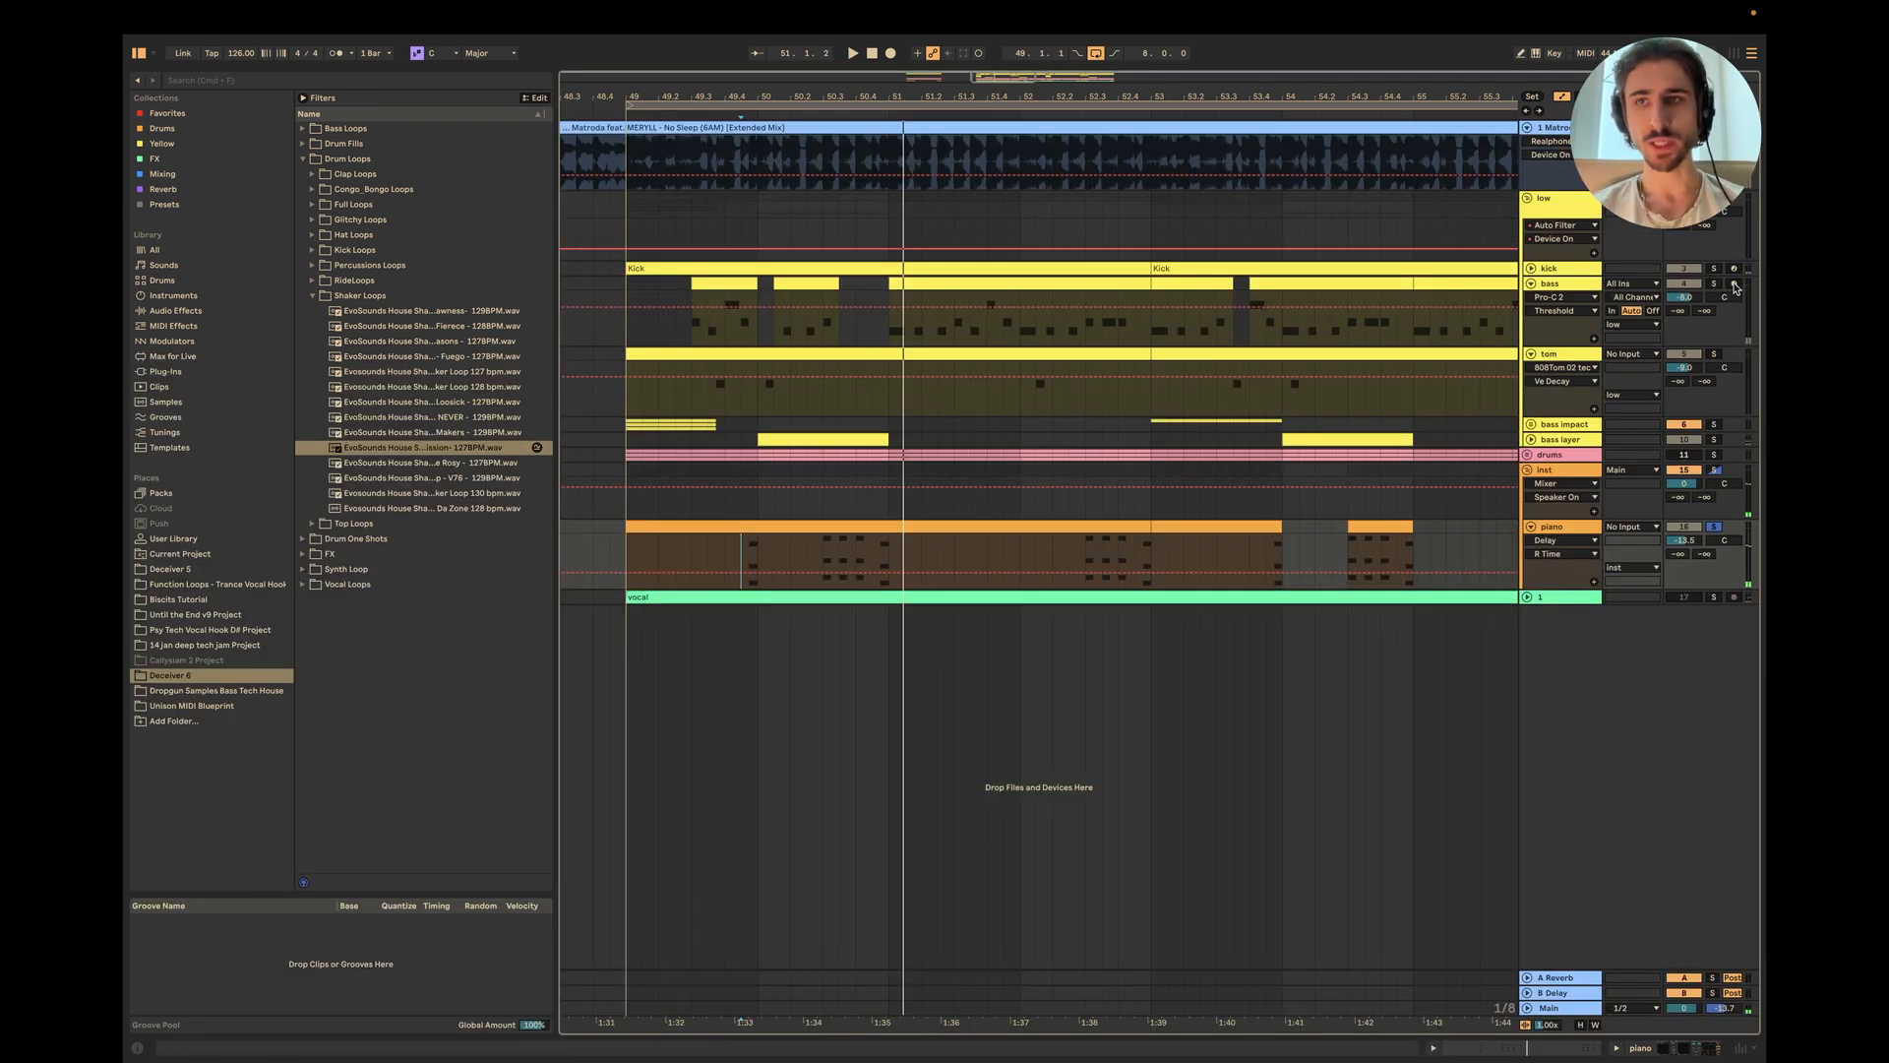
{"action": "left_click", "coordinate": [710, 548]}
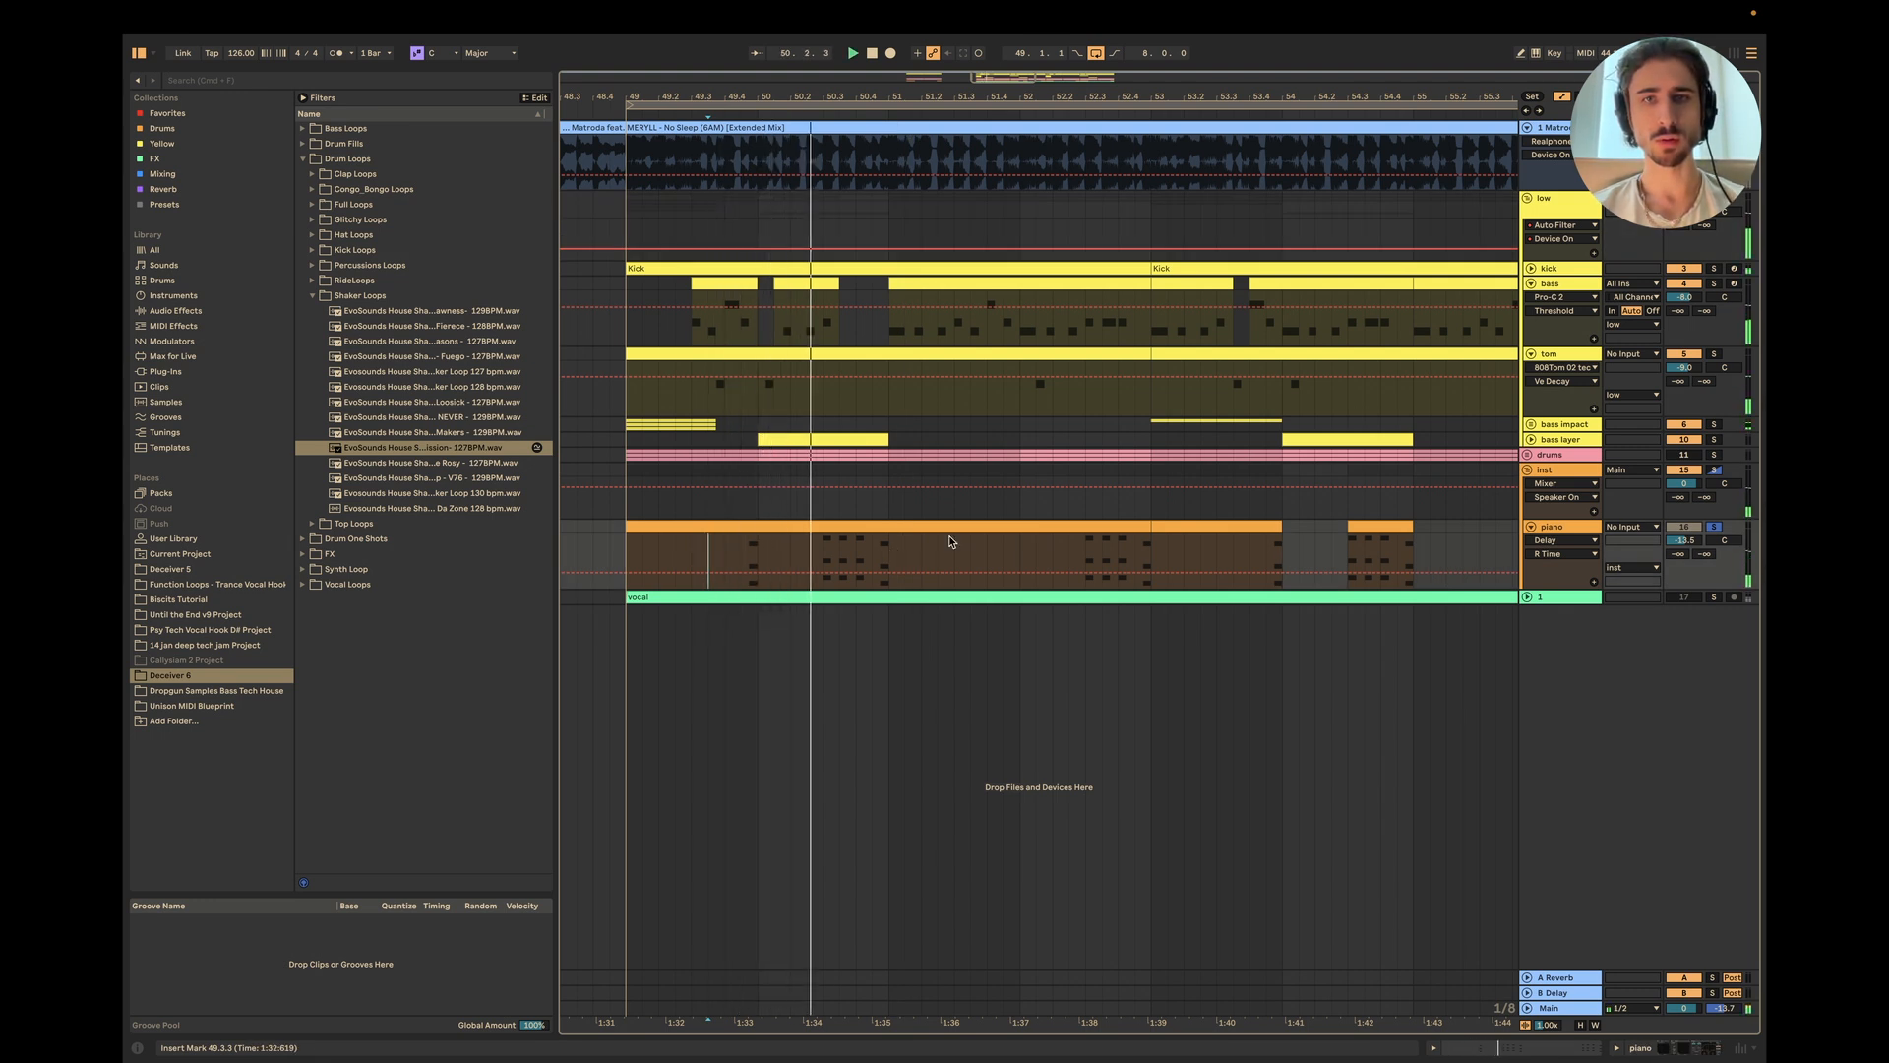
{"action": "double_click", "coordinate": [1552, 529]}
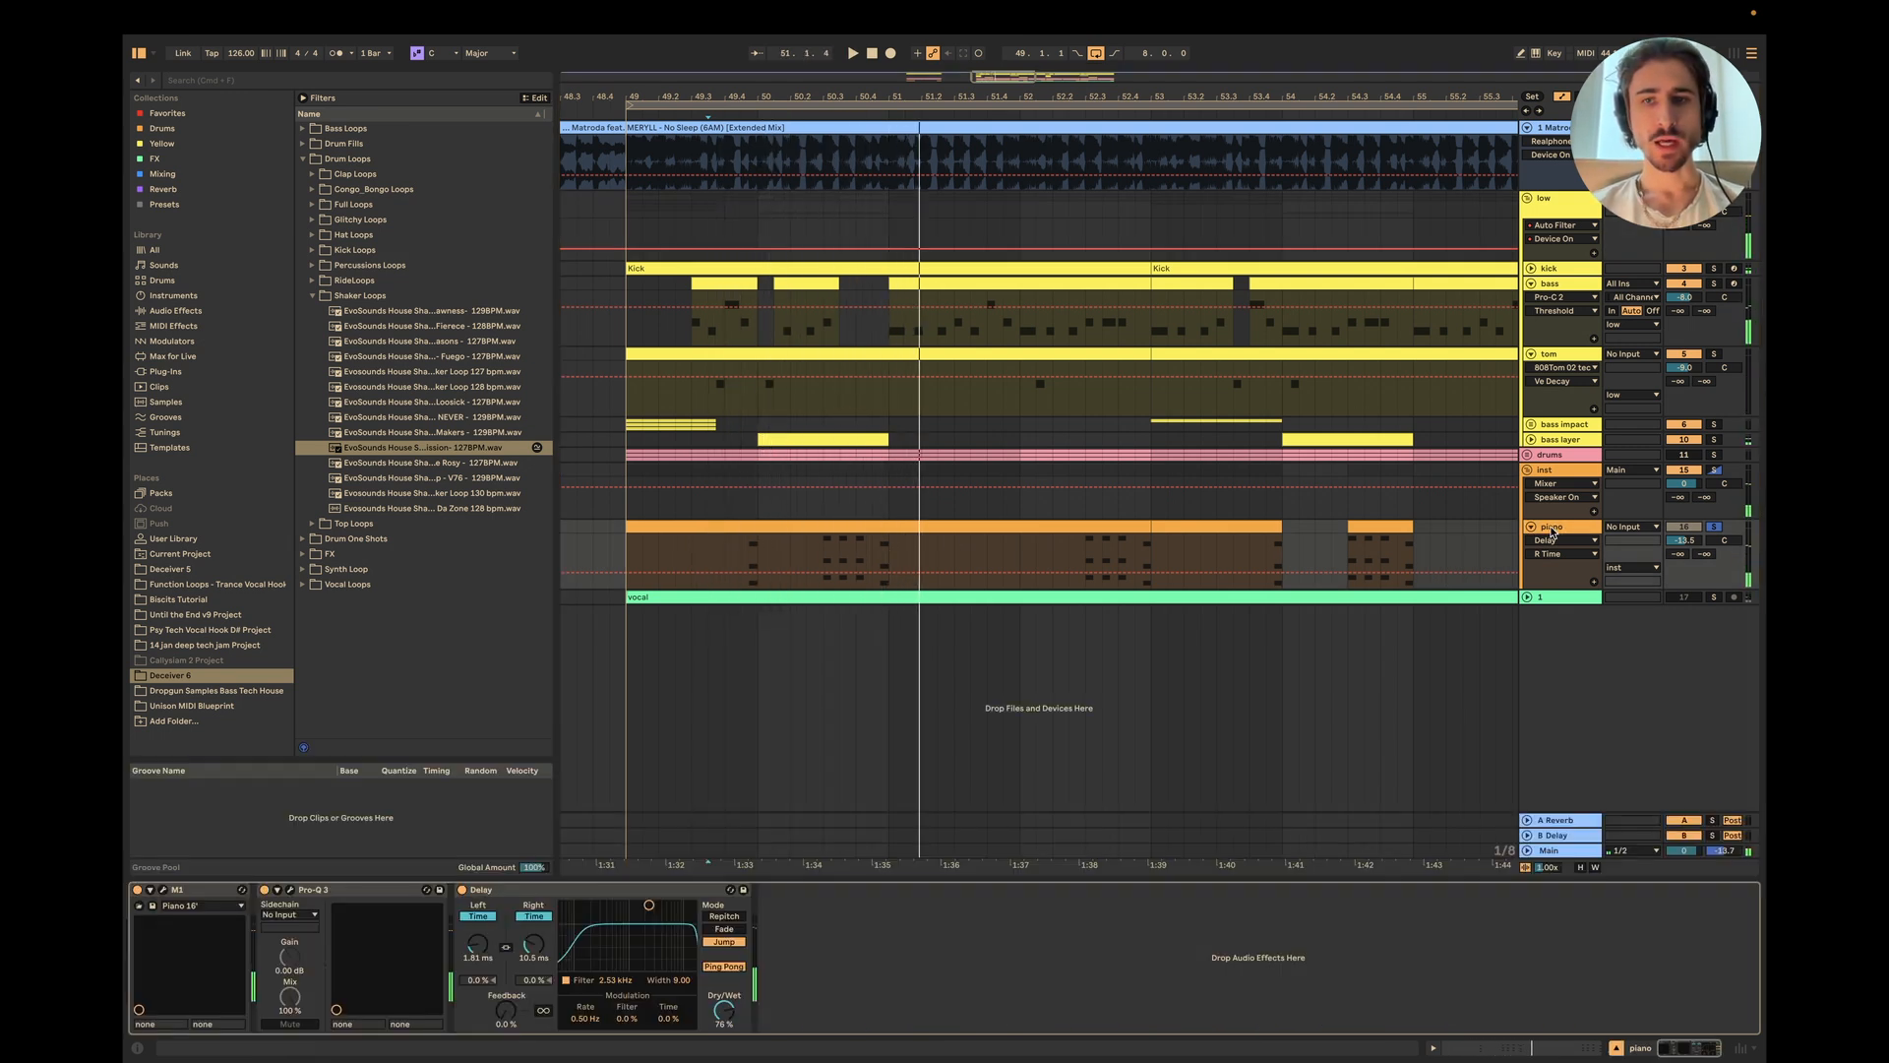
Step: Play the Matroda reference track alone from 50.1.3, and return to the soloed piano track with its devices shown
{"action": "left_click", "coordinate": [774, 207]}
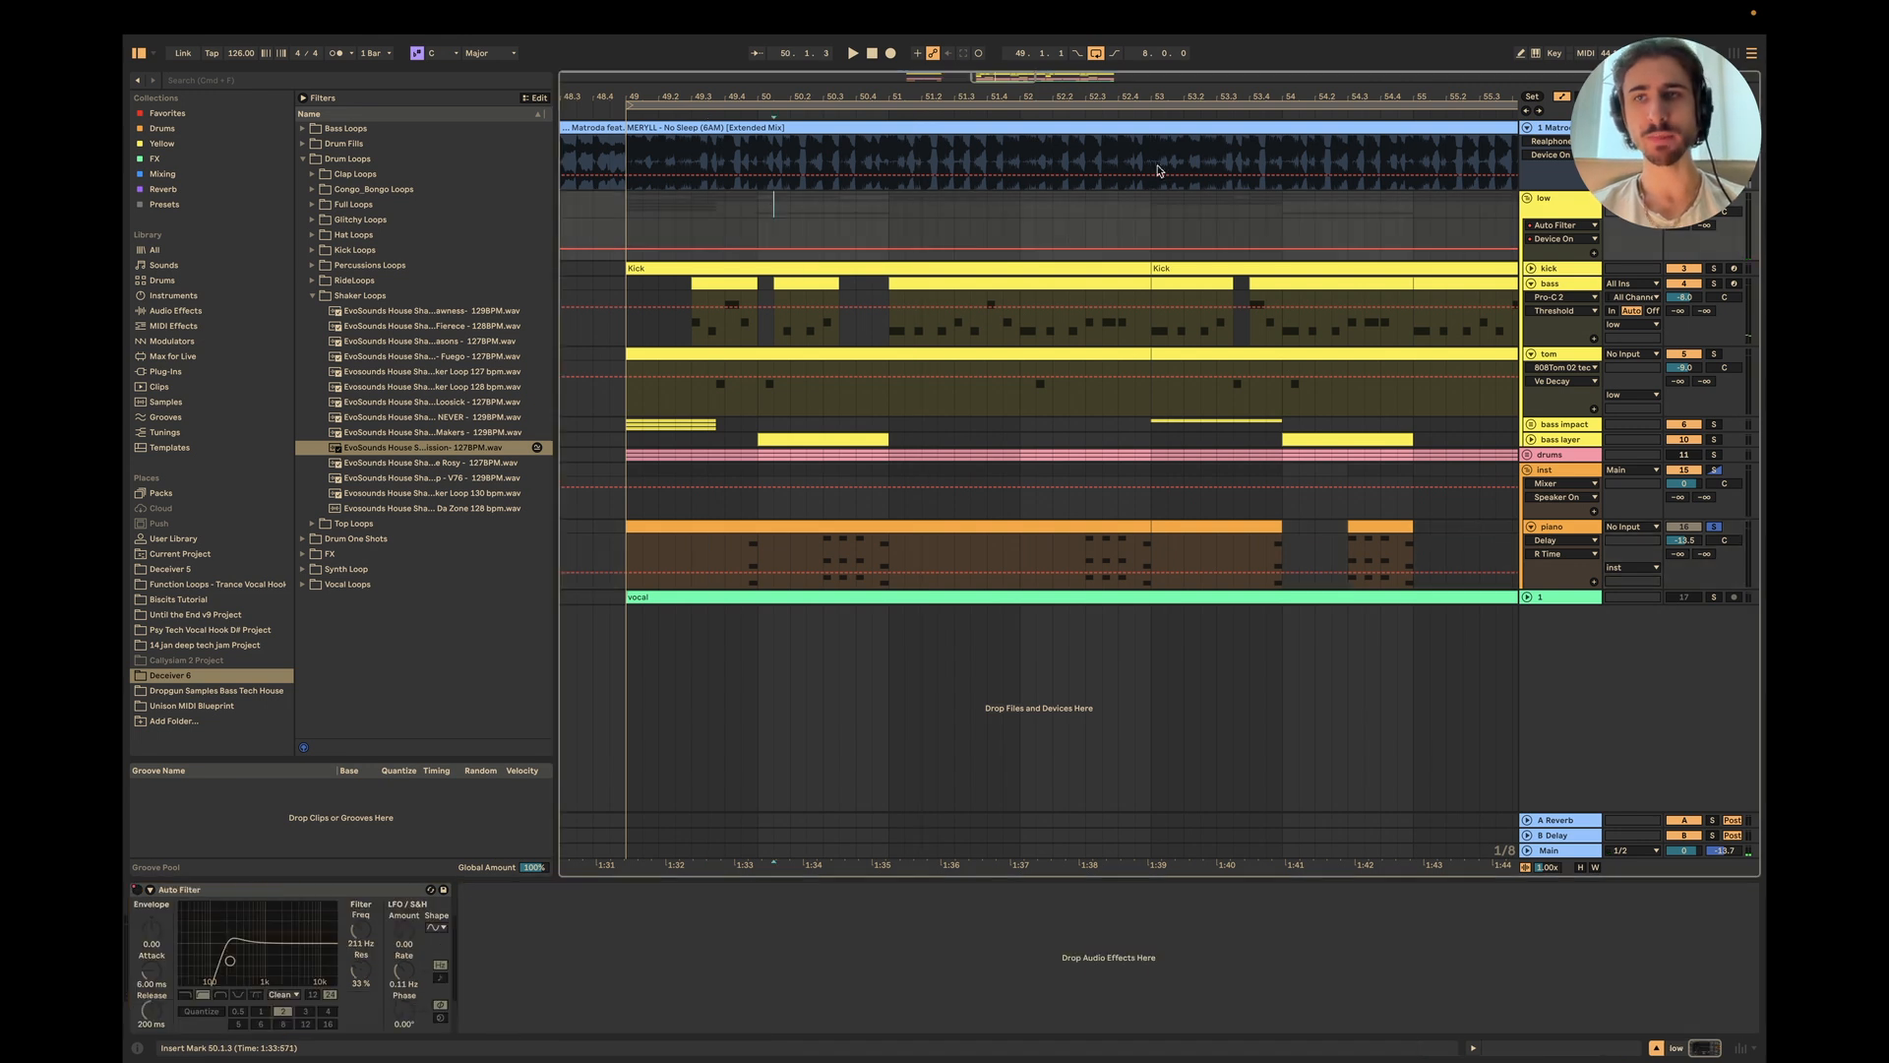
{"action": "key", "text": "space"}
{"action": "key", "text": "Up"}
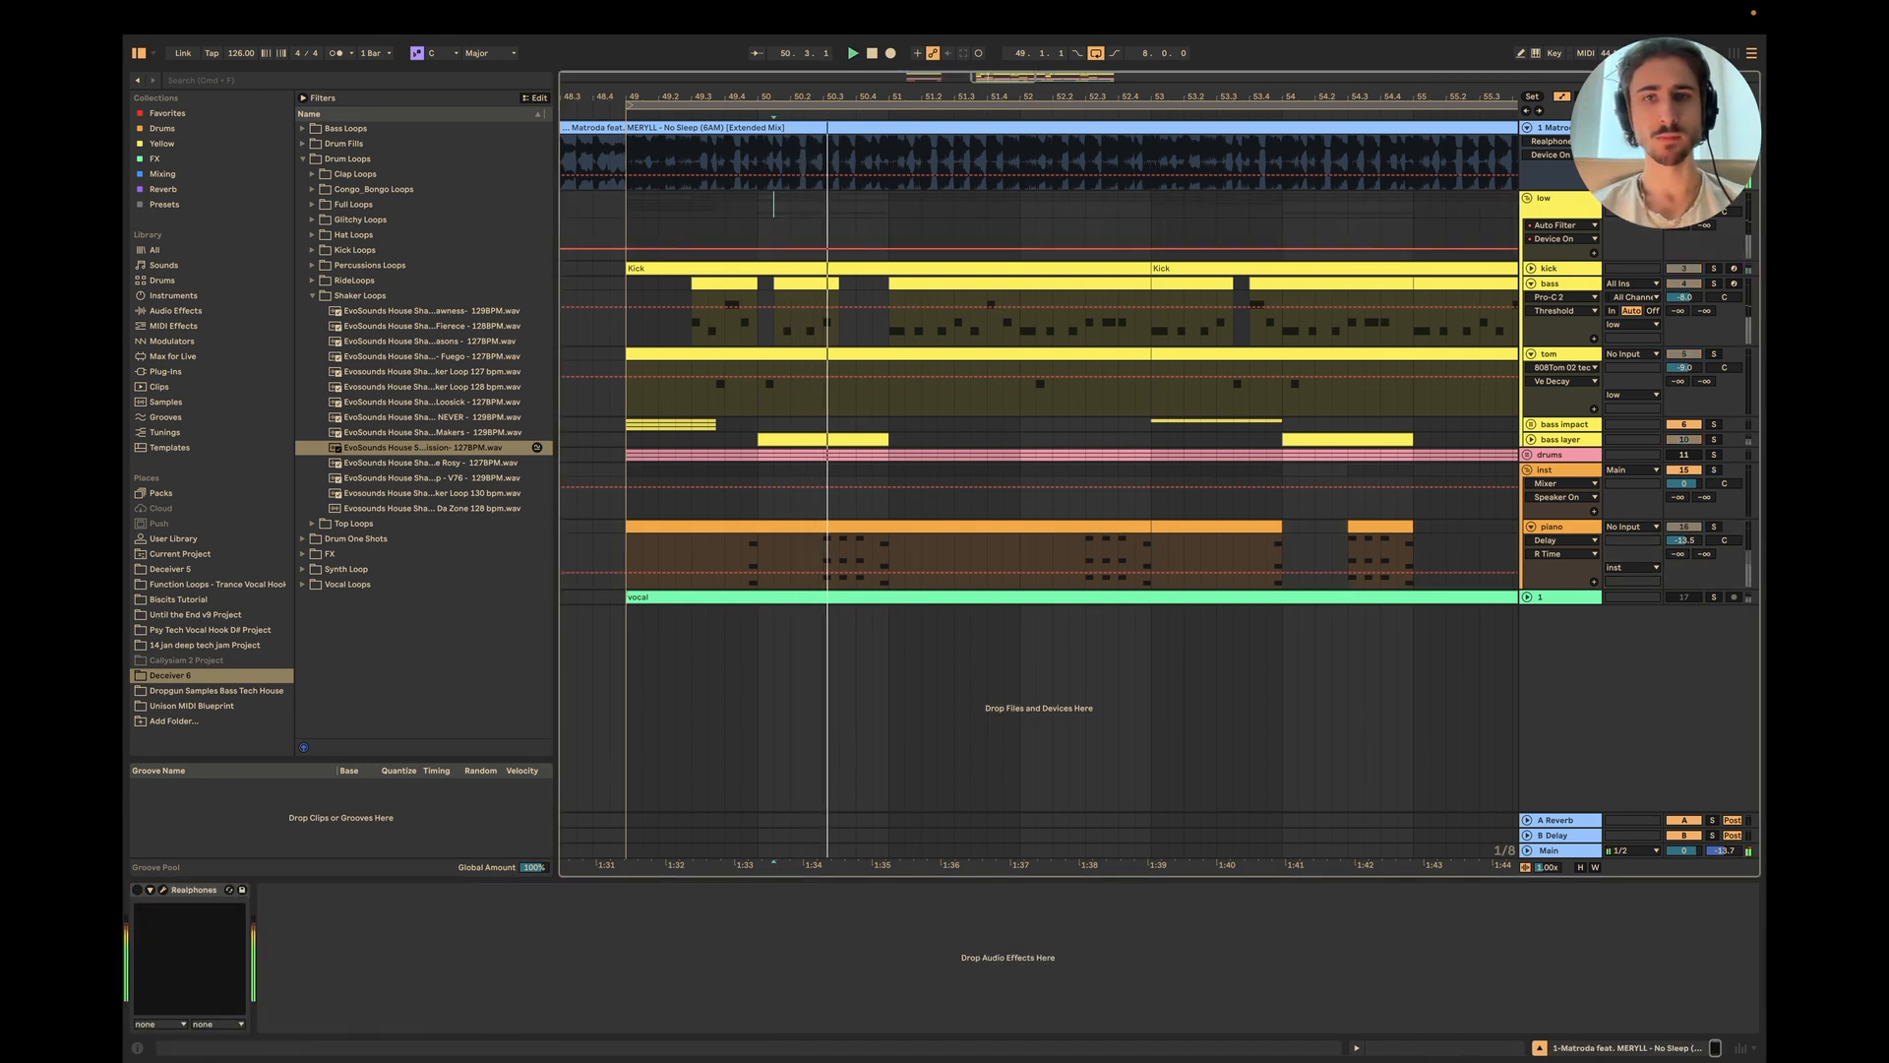
{"action": "key", "text": "space"}
{"action": "left_click", "coordinate": [1716, 528]}
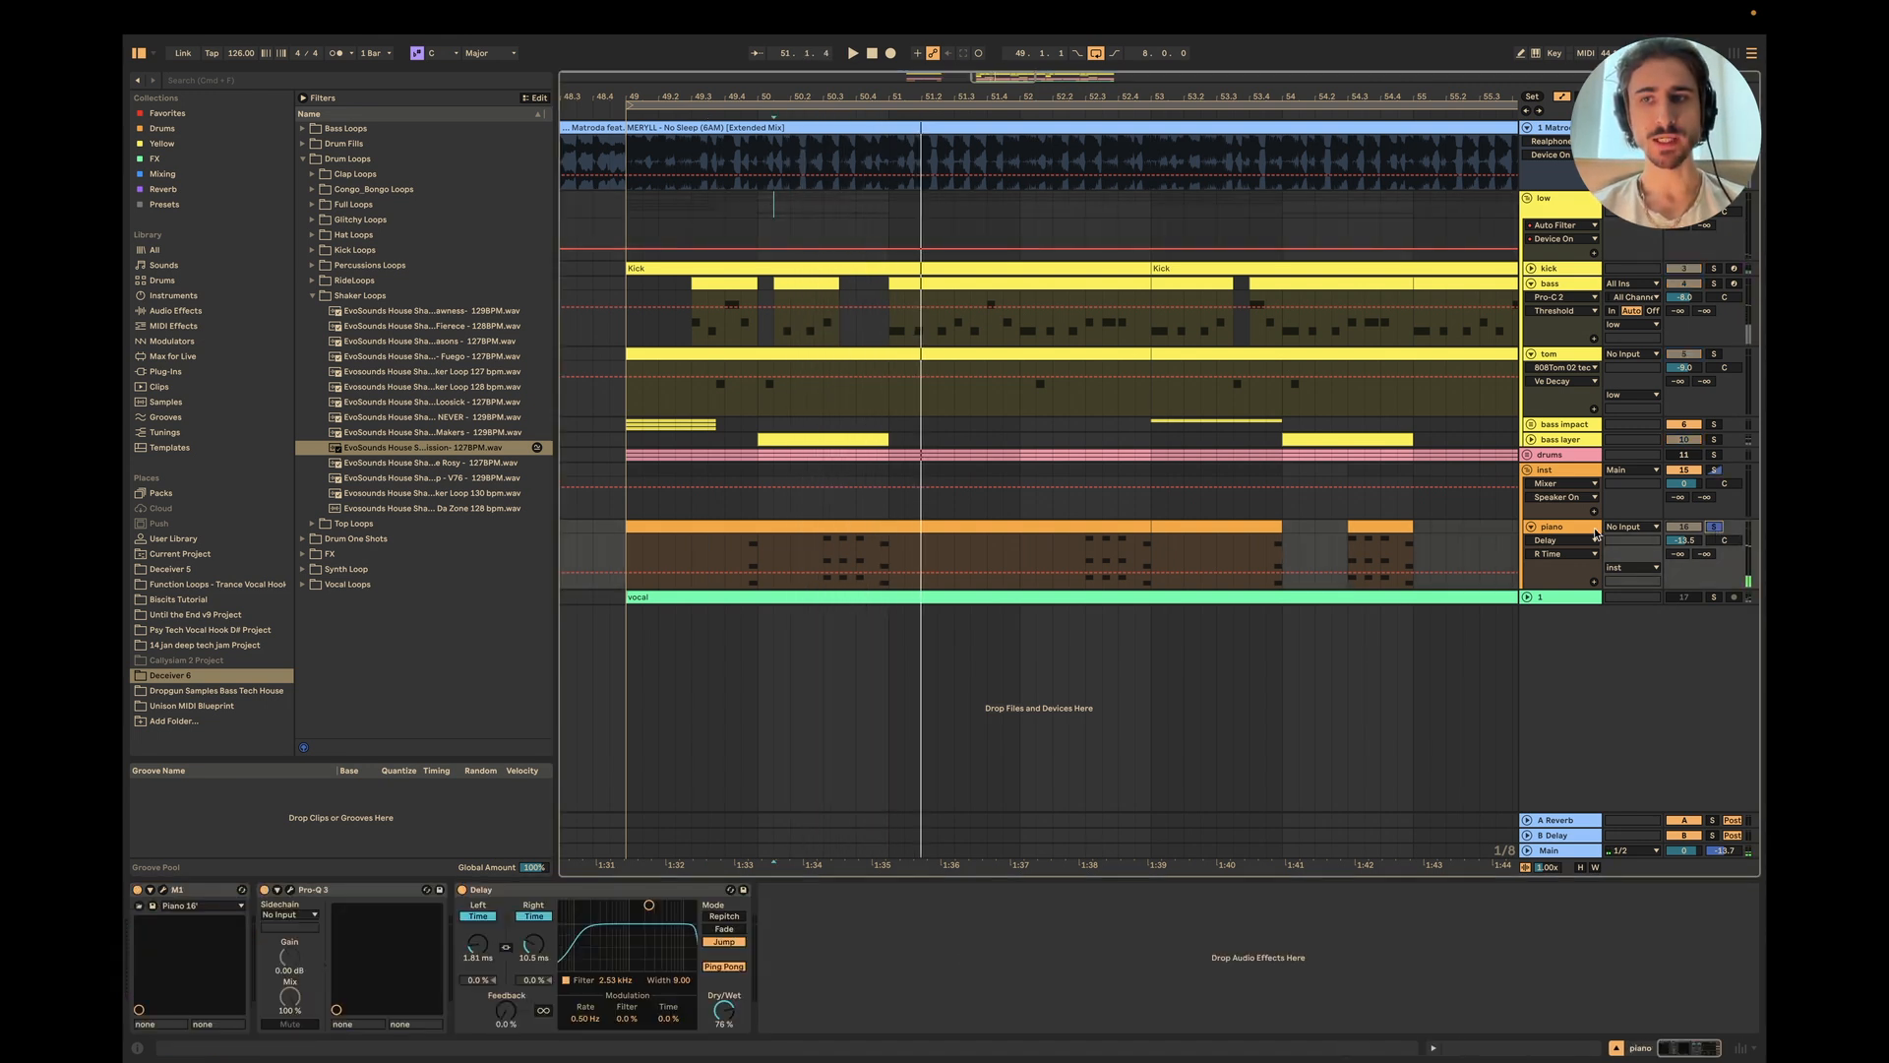
Step: Bypass Pro-Q 3 and Delay on the piano track and play the dry piano from 50.2.3
{"action": "left_click", "coordinate": [310, 886]}
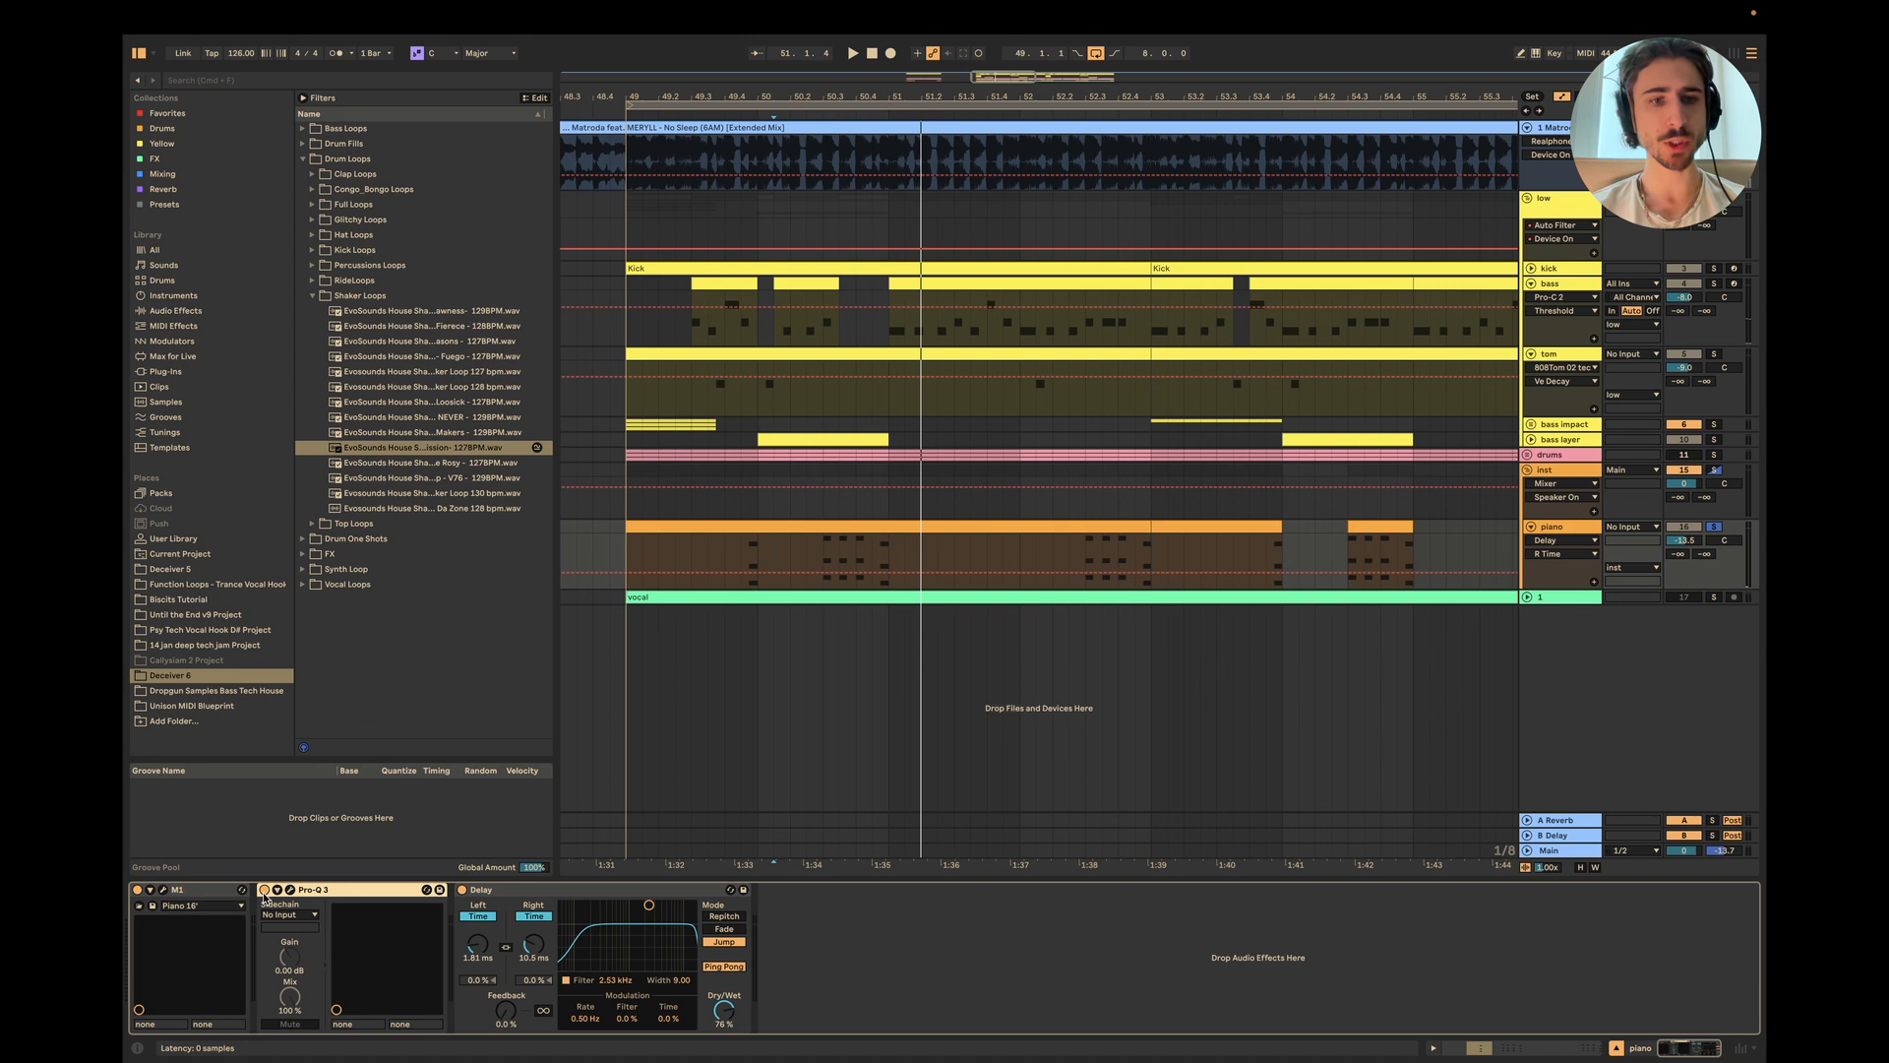
{"action": "left_click", "coordinate": [461, 889]}
{"action": "left_click", "coordinate": [811, 559]}
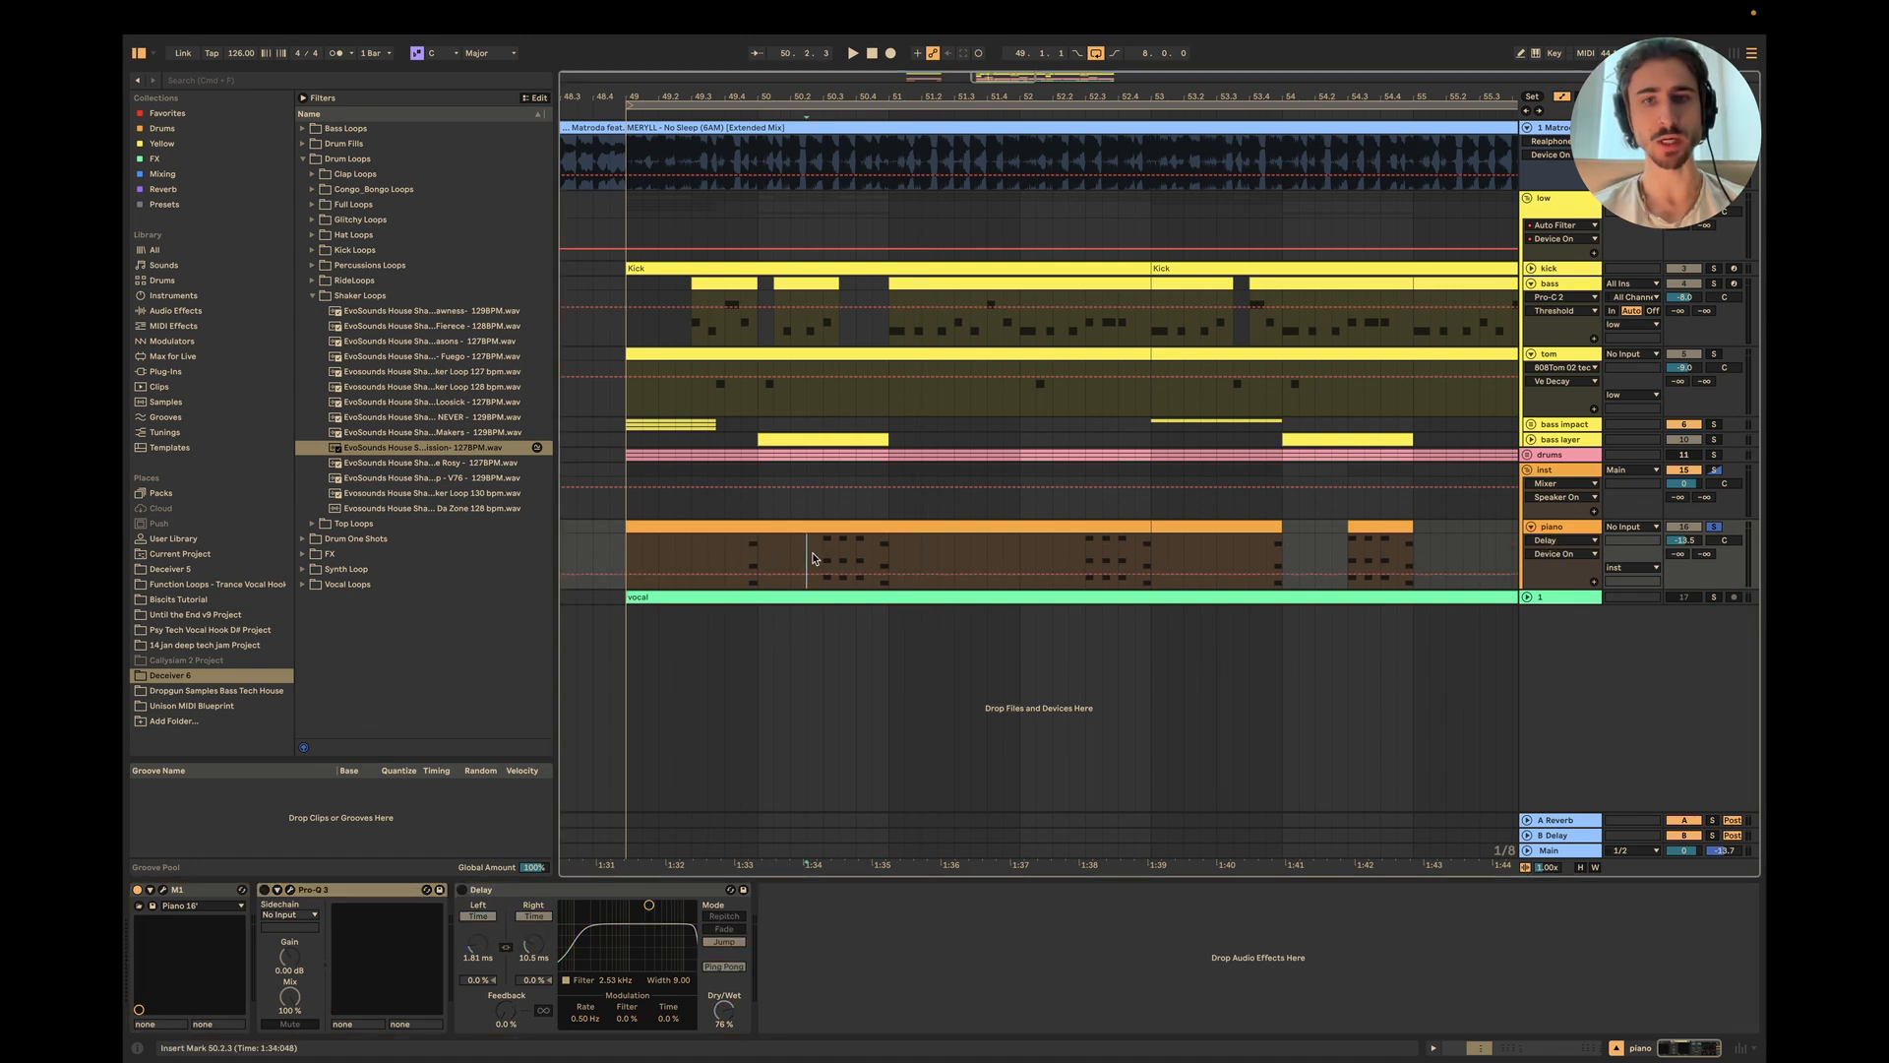
{"action": "key", "text": "space"}
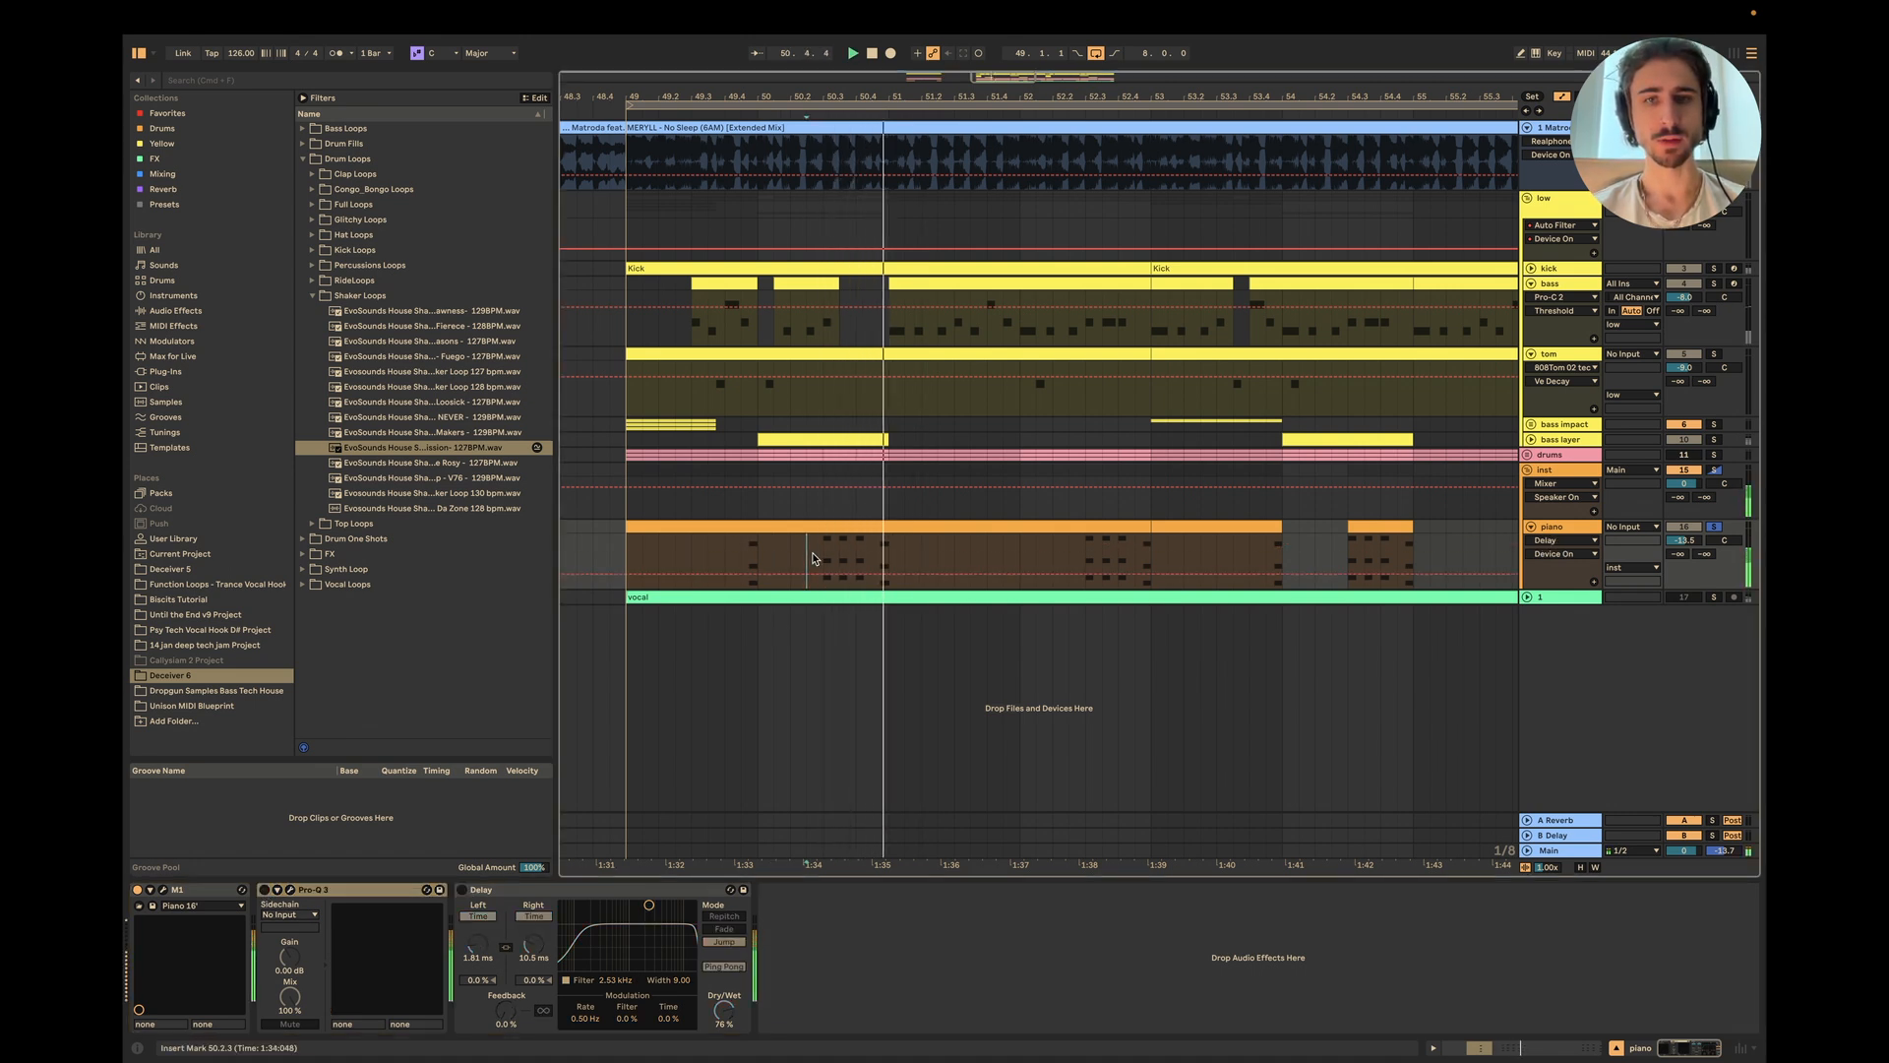
{"action": "left_click", "coordinate": [915, 981]}
Step: Reactivate the piano's Pro-Q 3, set its low-mid band to -1.14 dB at 402.68 Hz, and inspect the two upper bands
{"action": "left_click", "coordinate": [264, 889]}
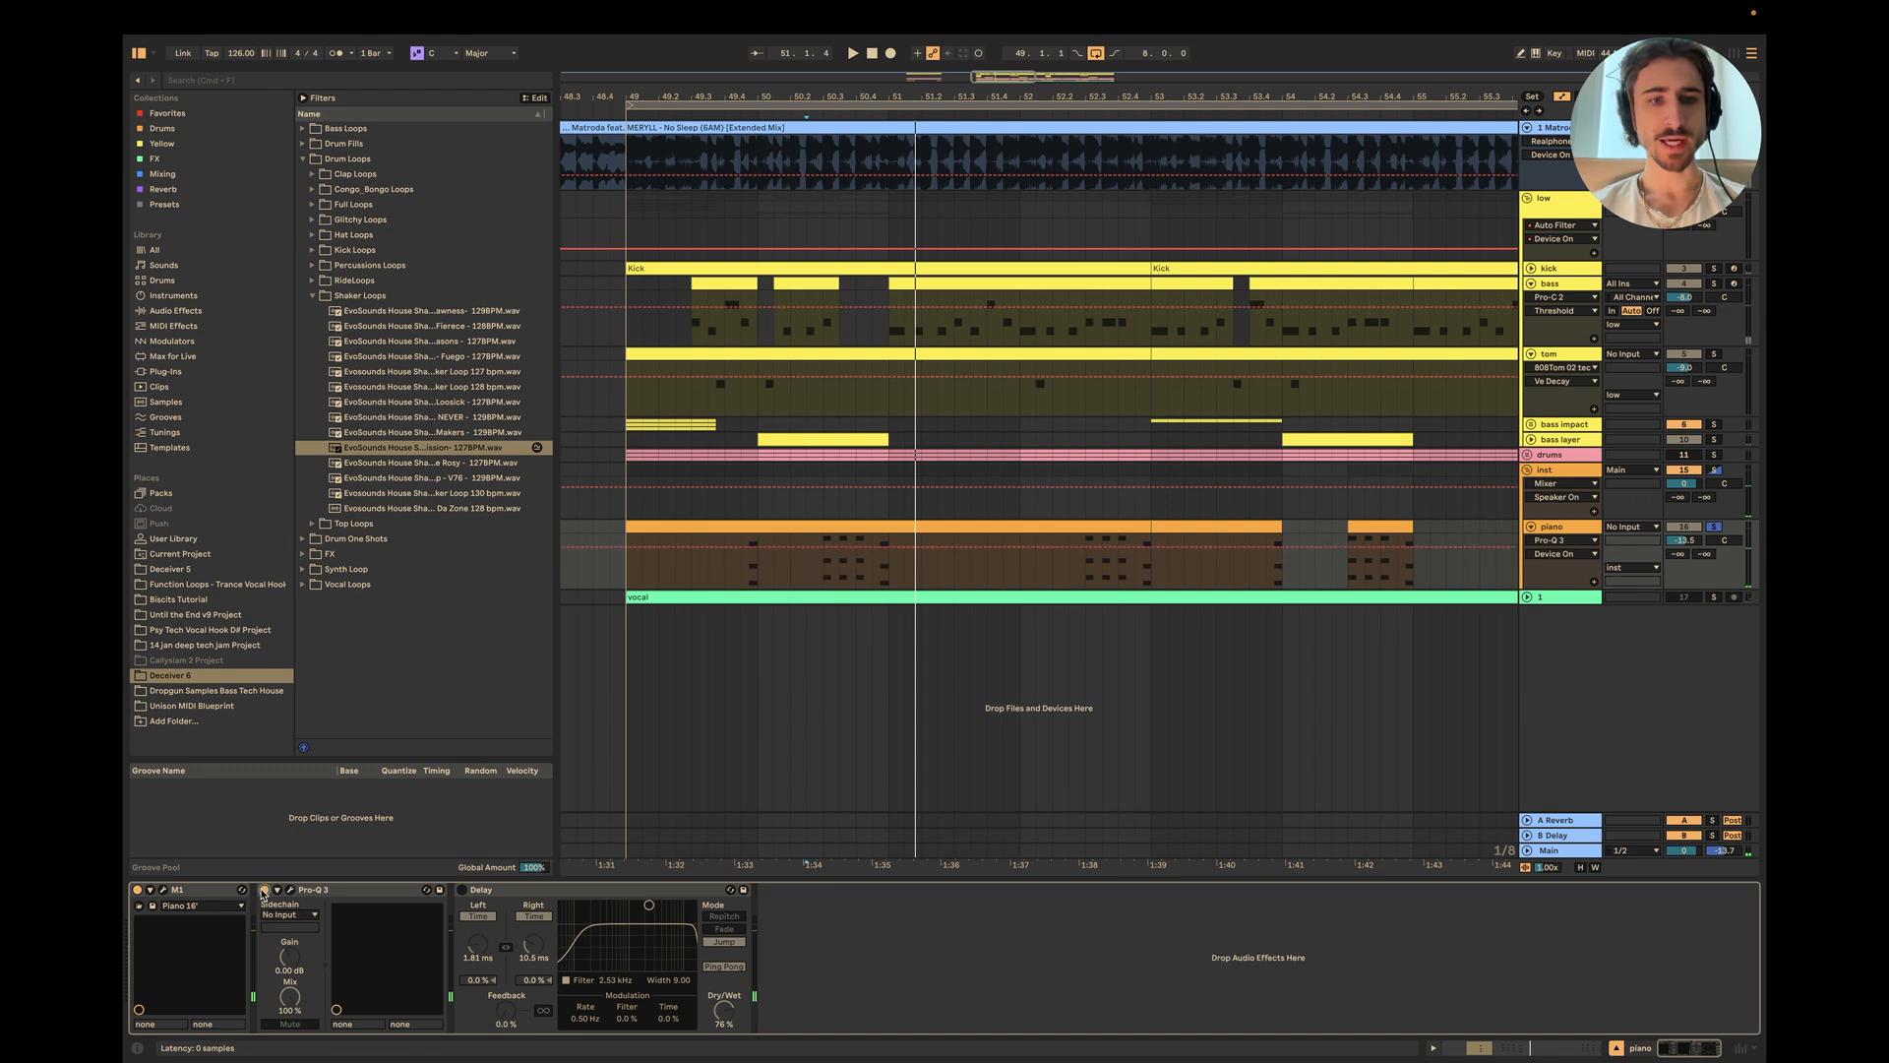
{"action": "left_click", "coordinate": [291, 890]}
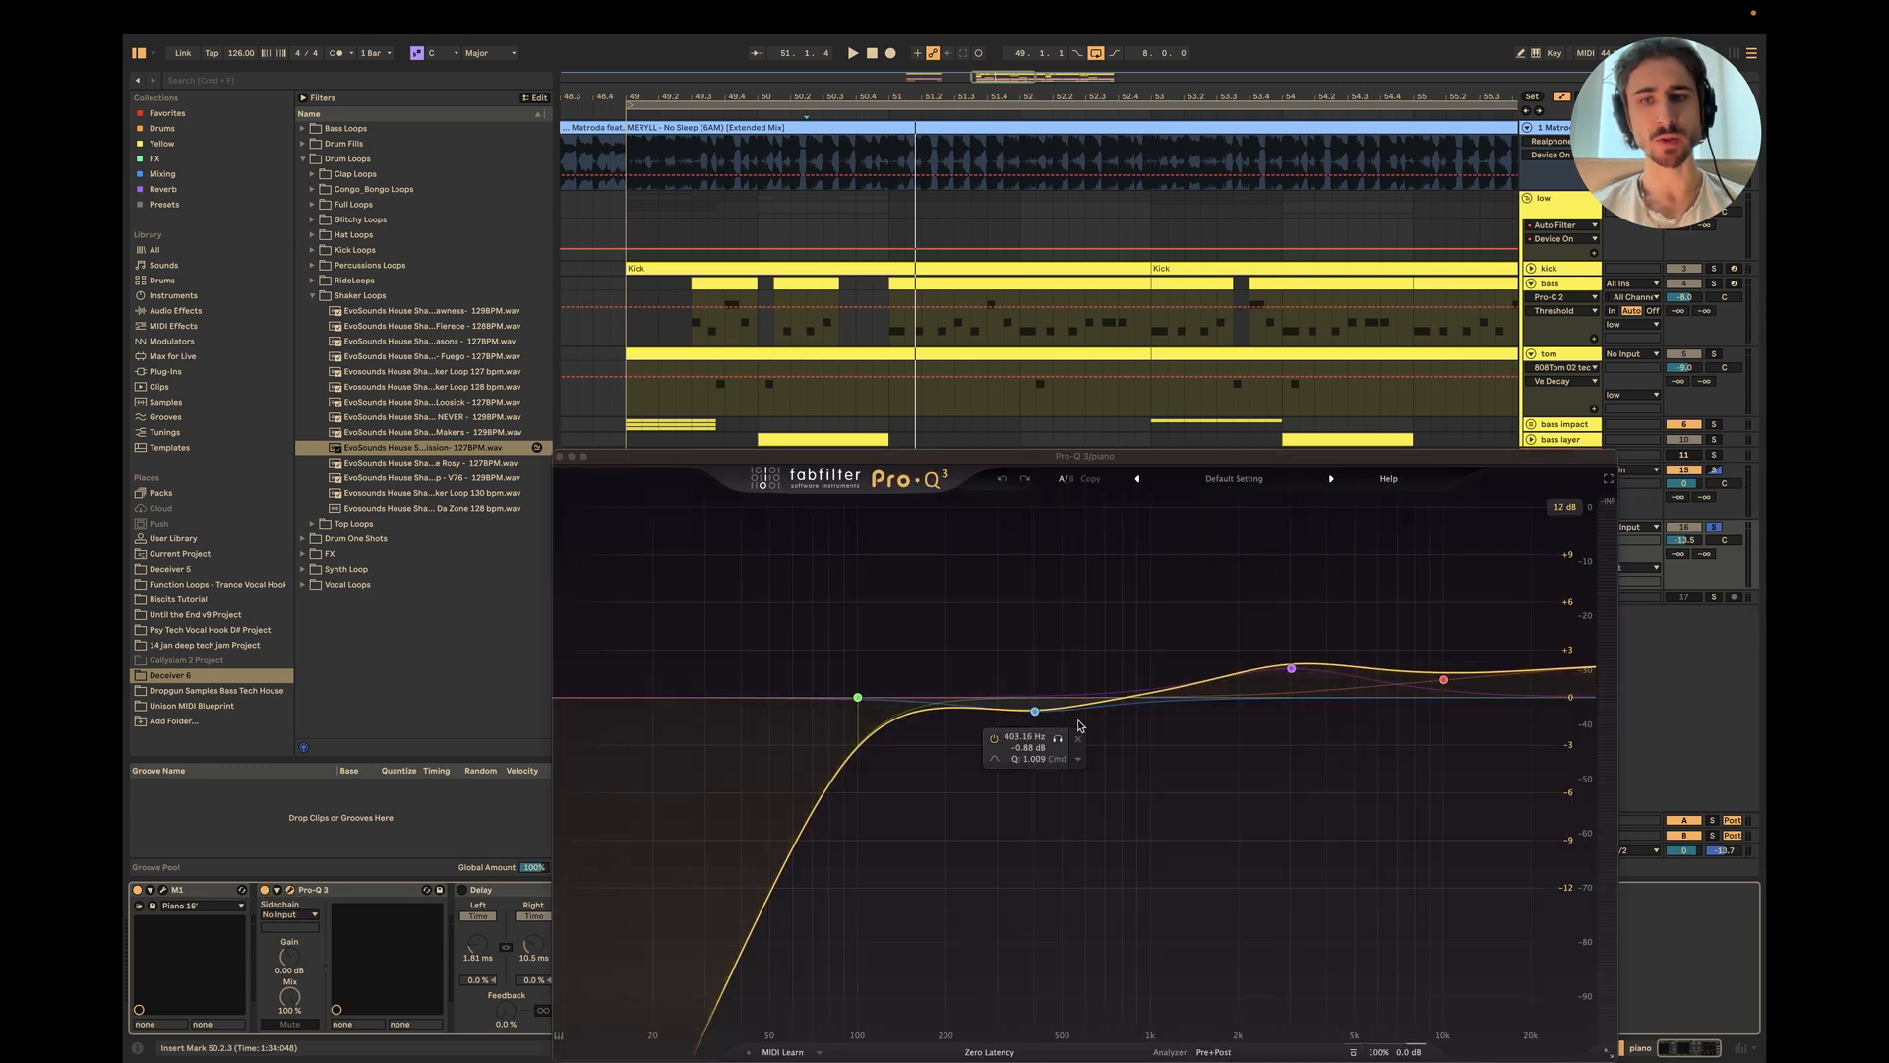
{"action": "left_click_drag", "start_coordinate": [1036, 716], "coordinate": [1034, 718]}
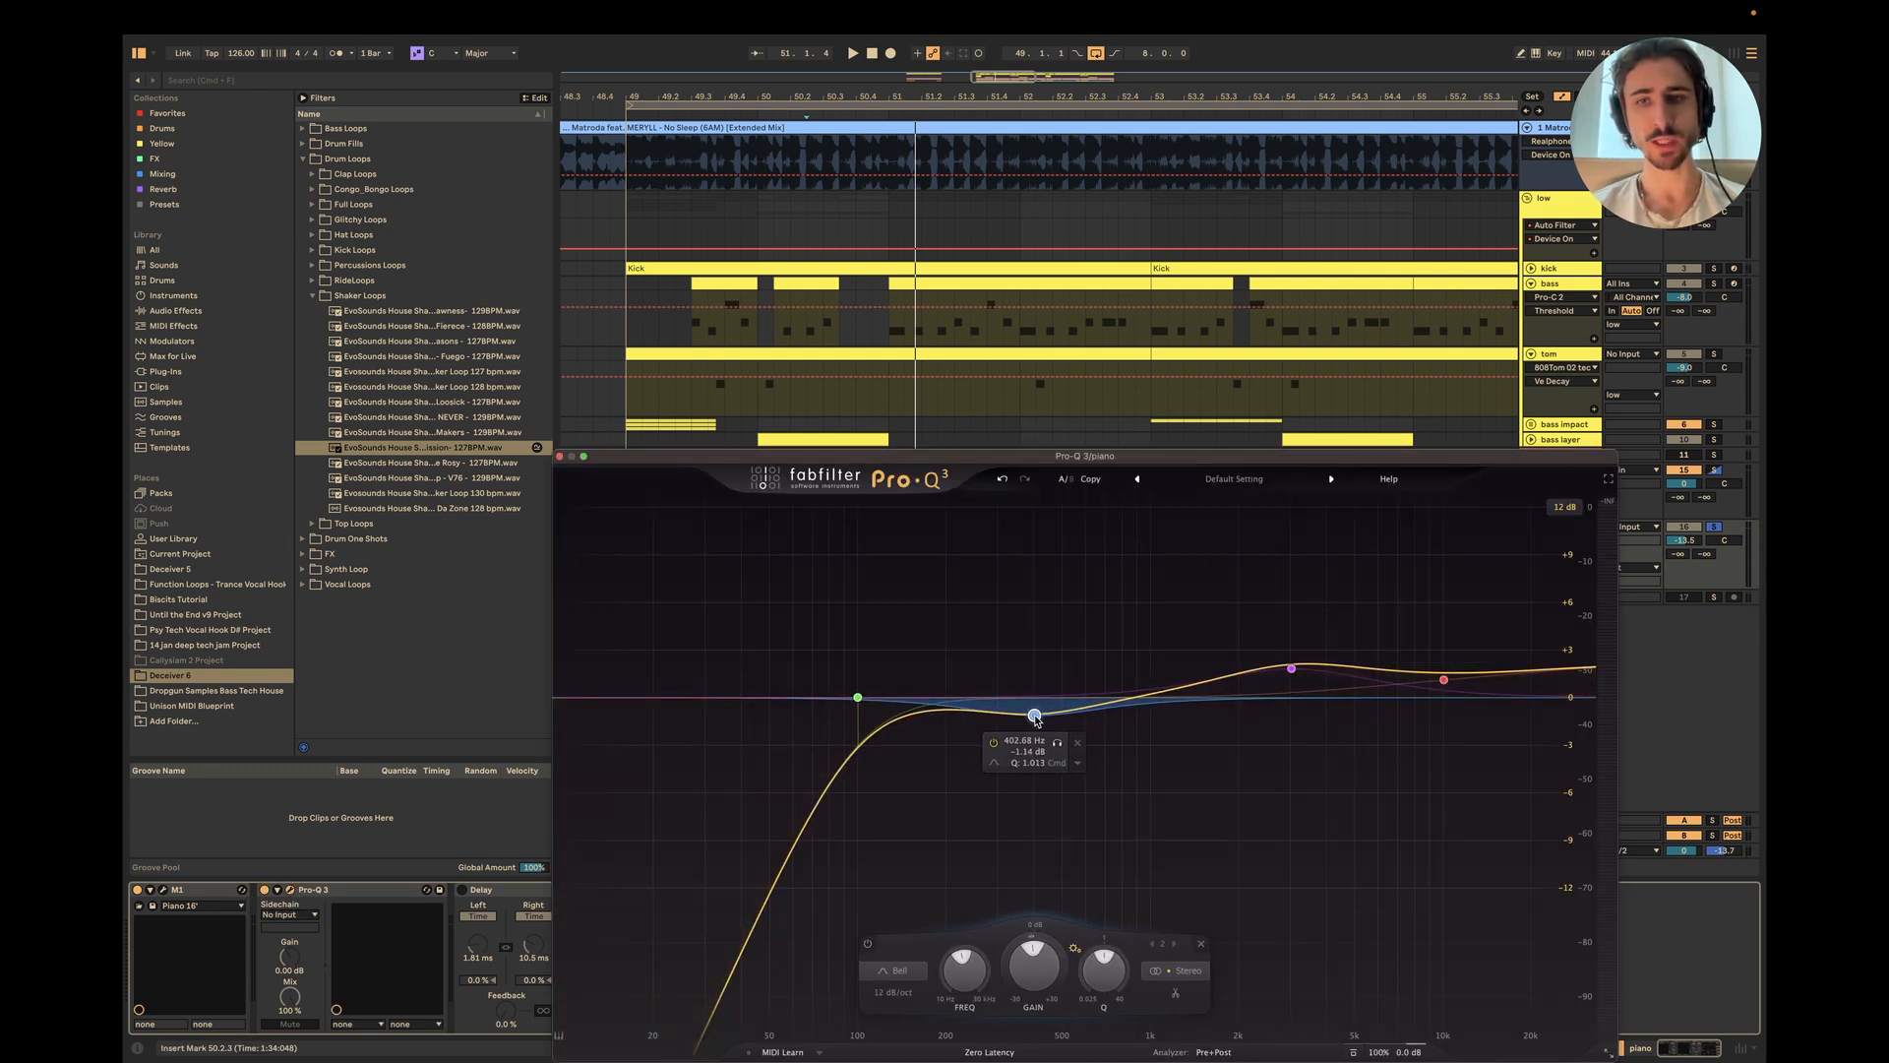
{"action": "left_click", "coordinate": [1293, 676]}
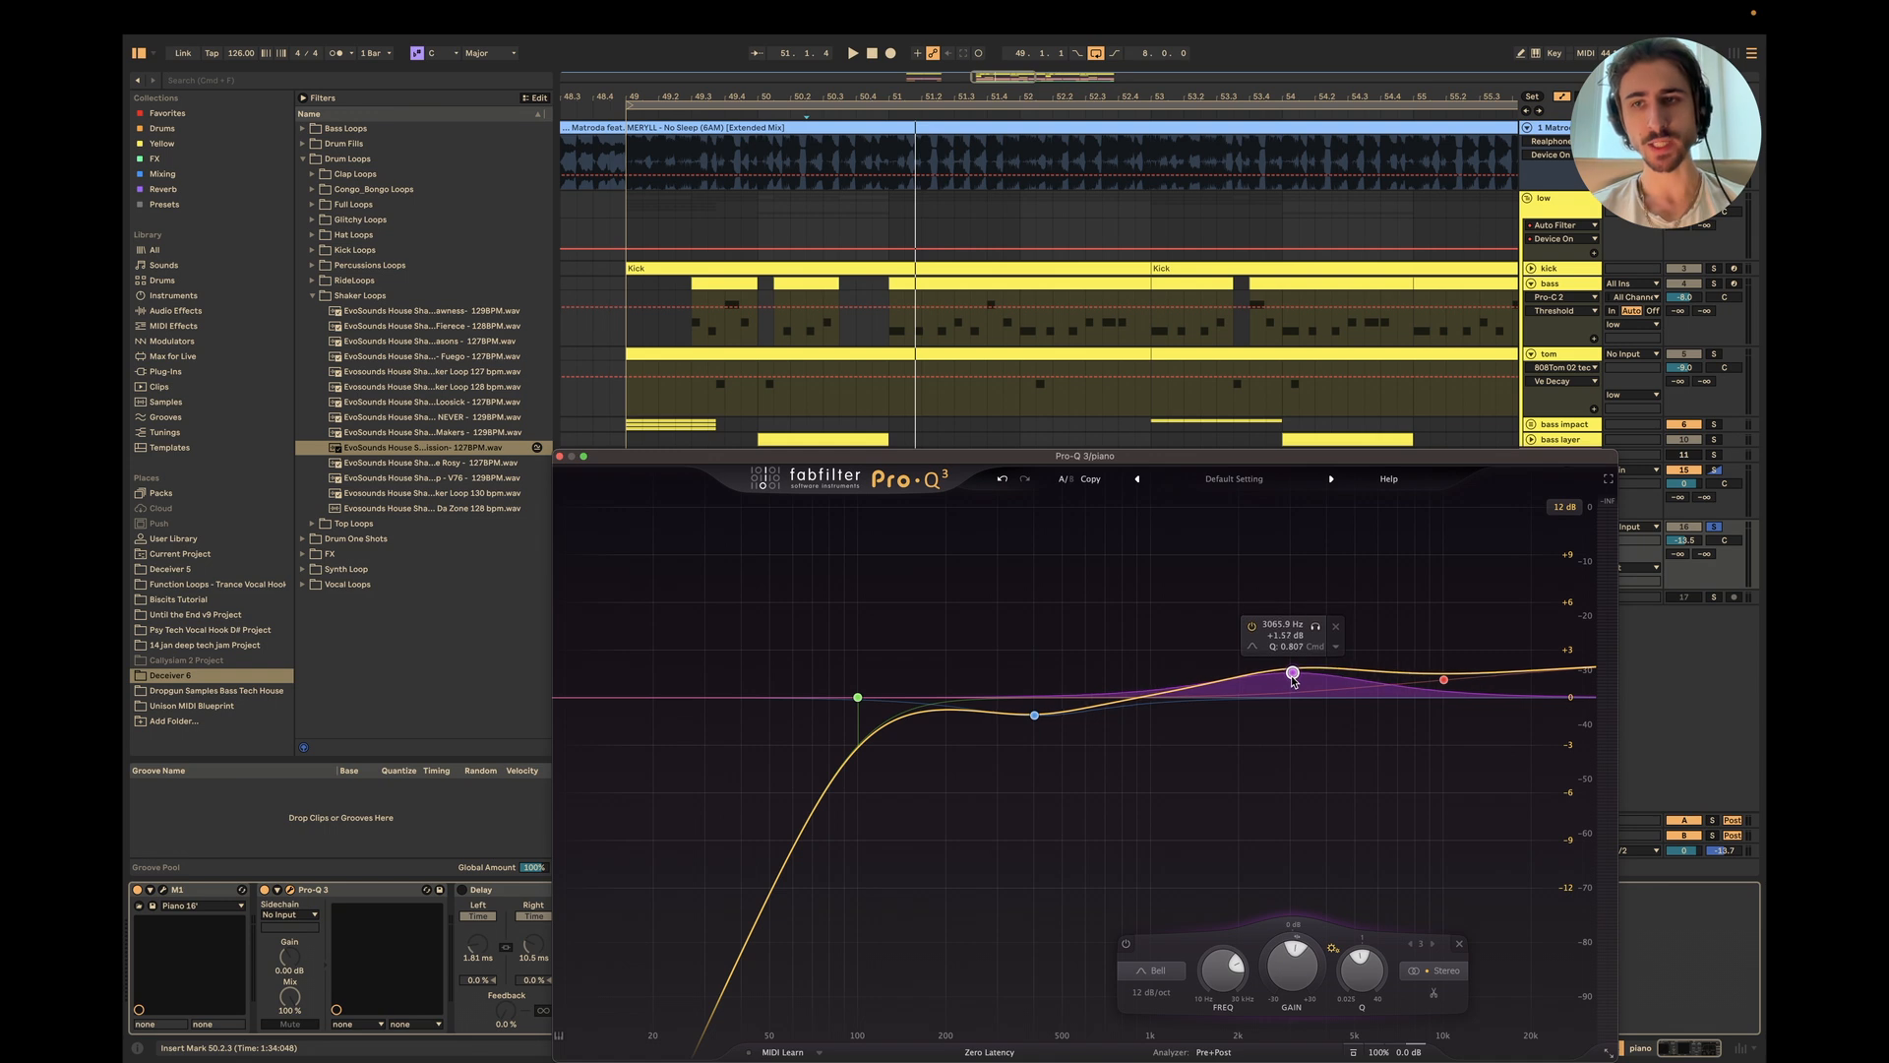
{"action": "left_click", "coordinate": [1442, 681]}
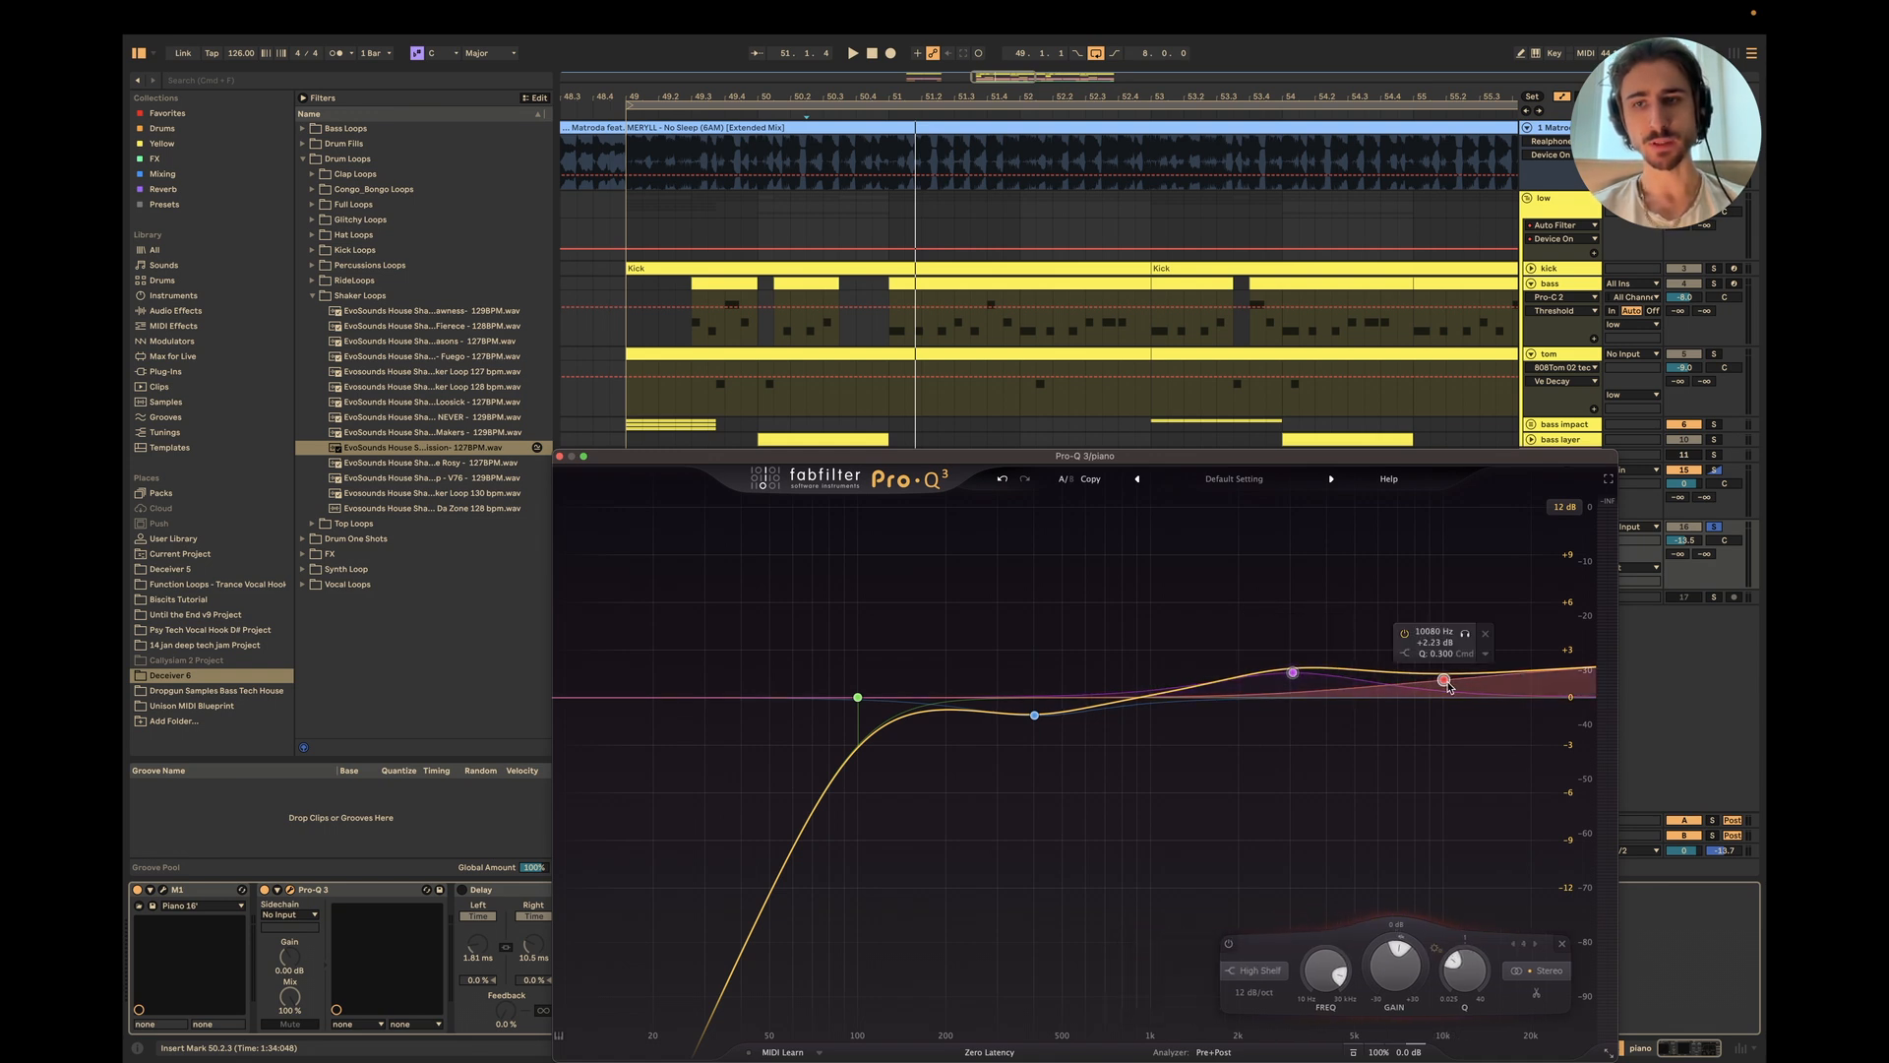
{"action": "left_click", "coordinate": [563, 456]}
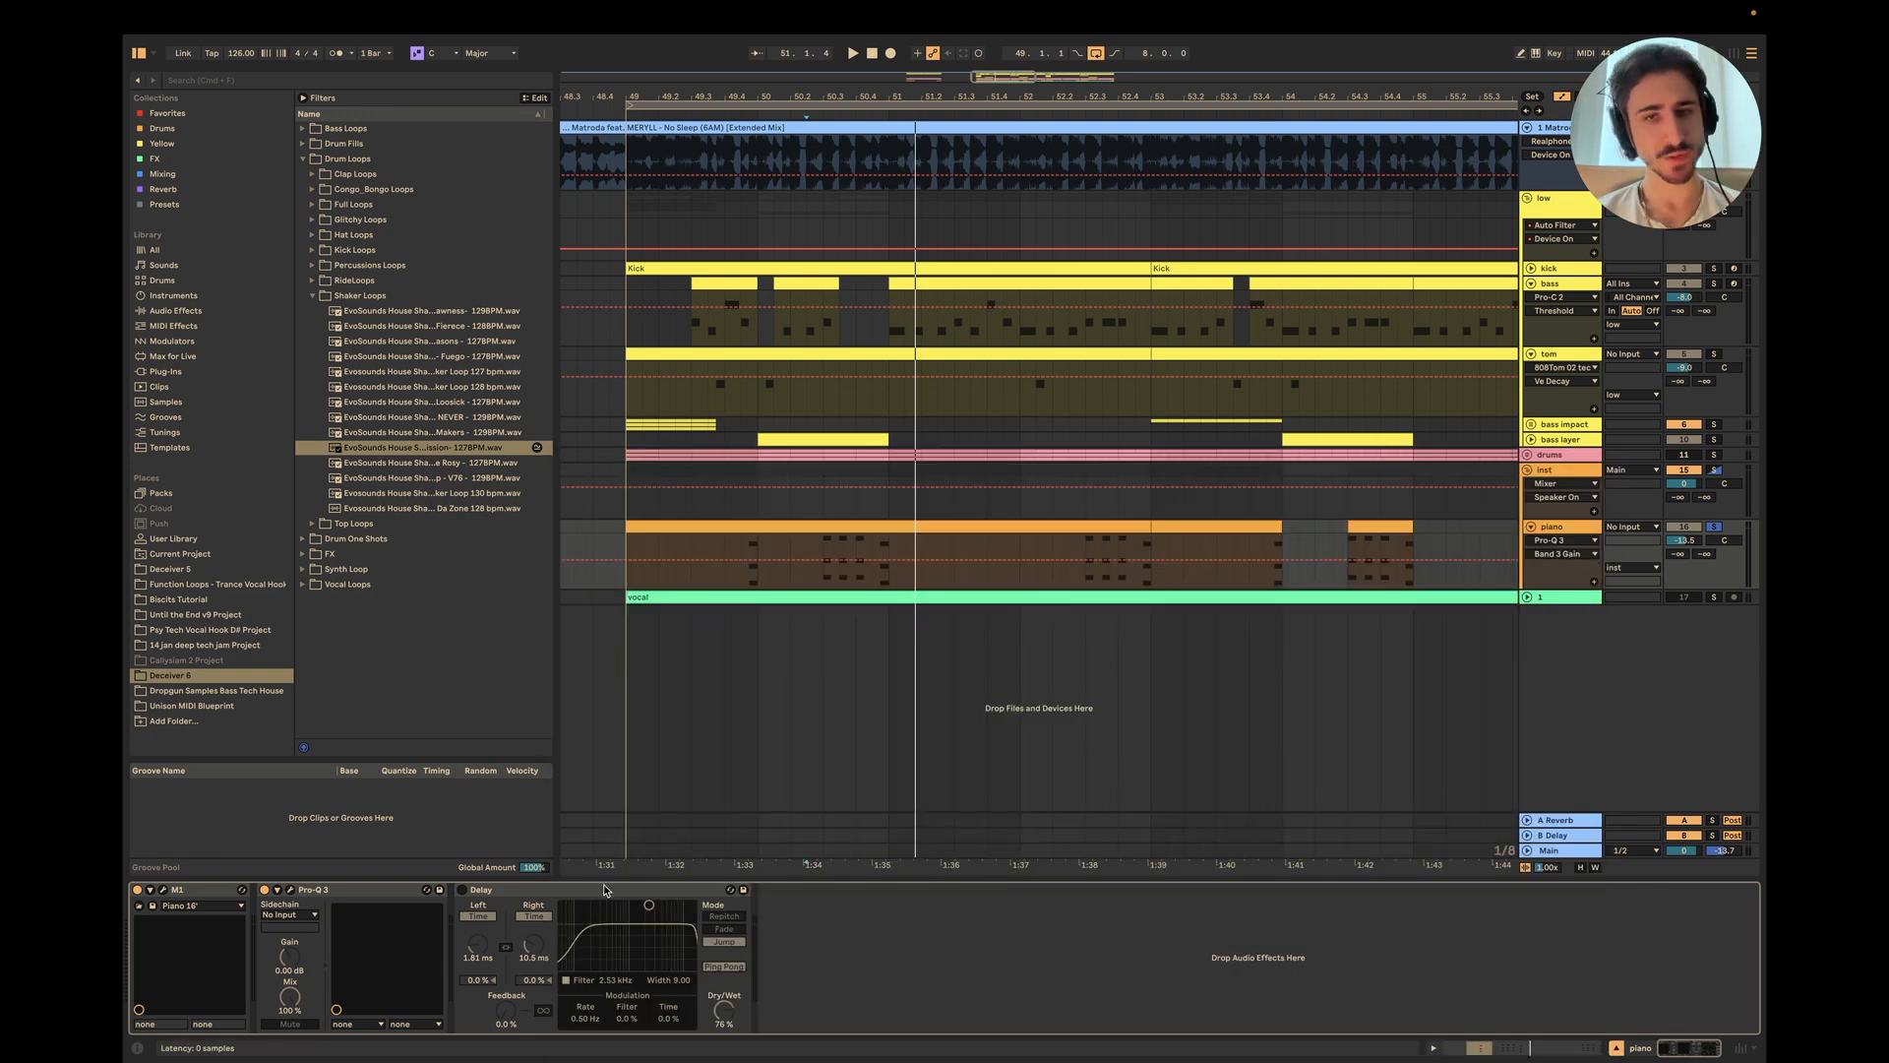
Step: Play the piano from 50.2.3 with Delay on and off to compare its effect, leaving it active
{"action": "left_click", "coordinate": [463, 889]}
{"action": "key", "text": "space"}
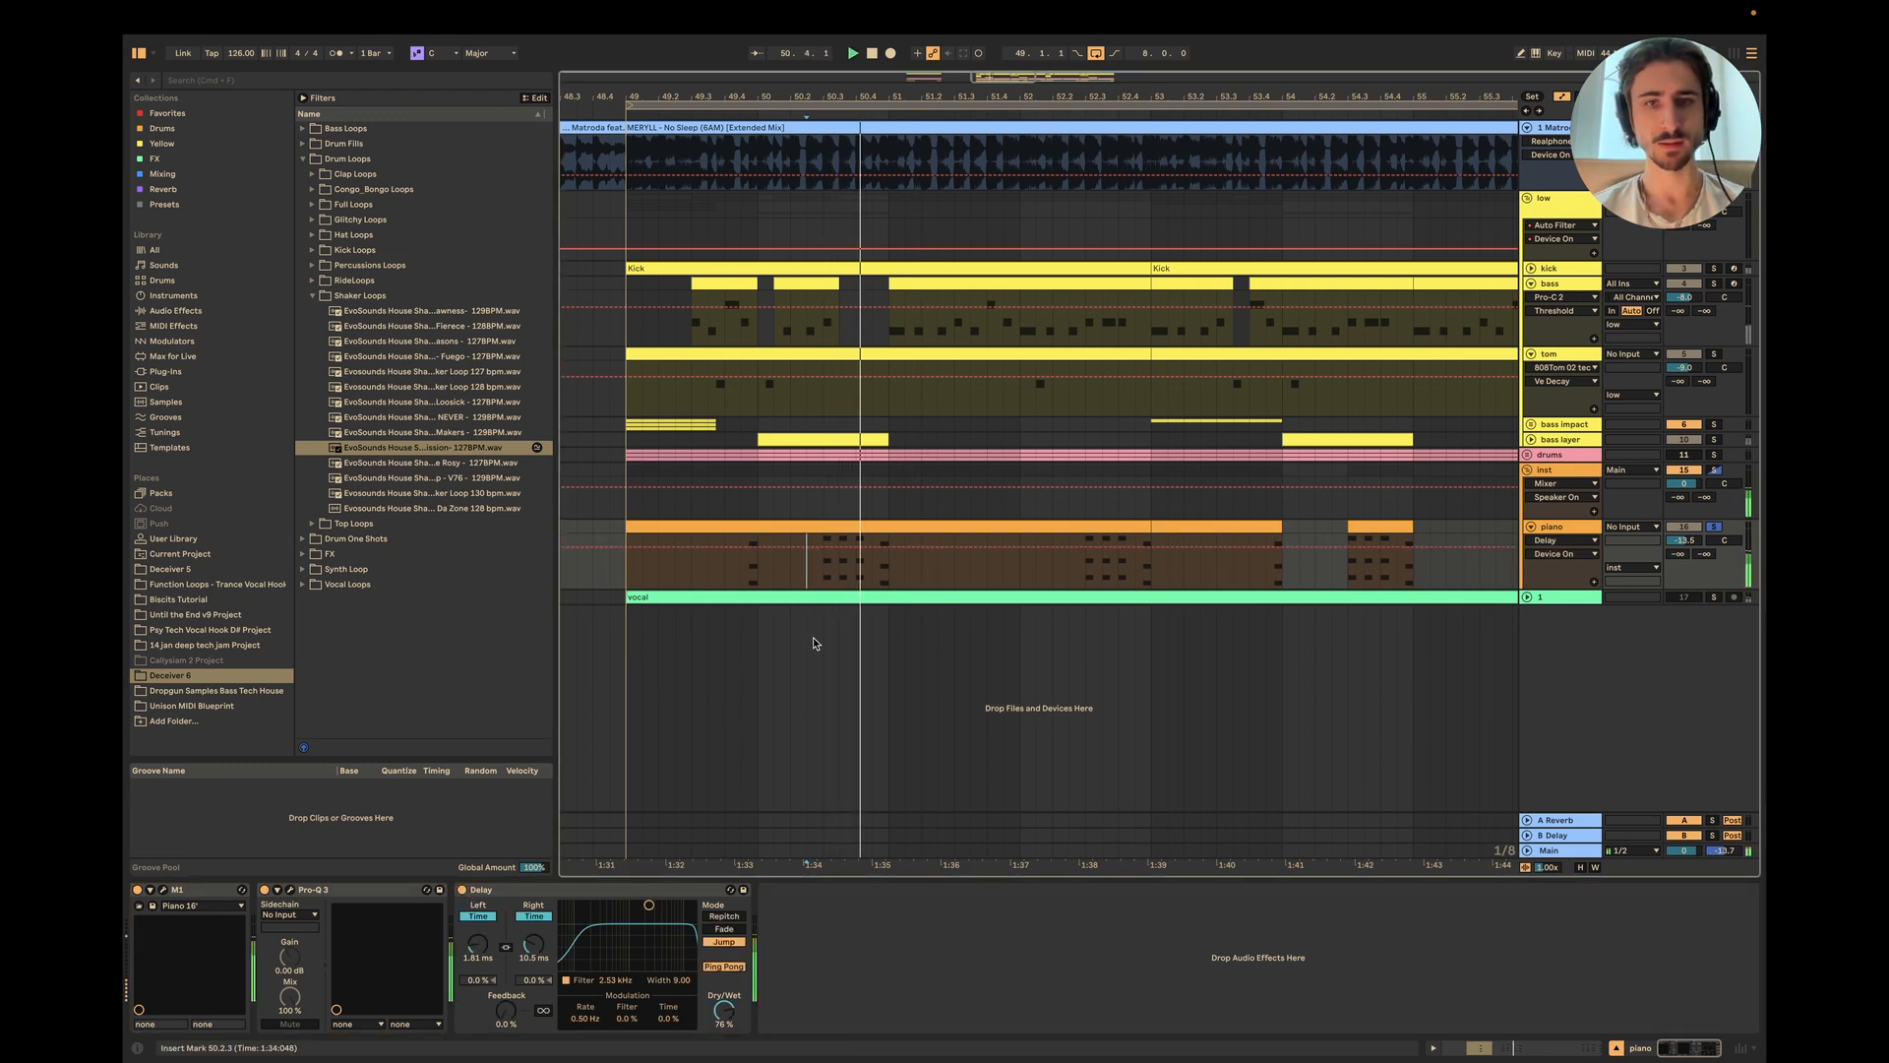
{"action": "left_click", "coordinate": [464, 891]}
{"action": "left_click", "coordinate": [807, 551]}
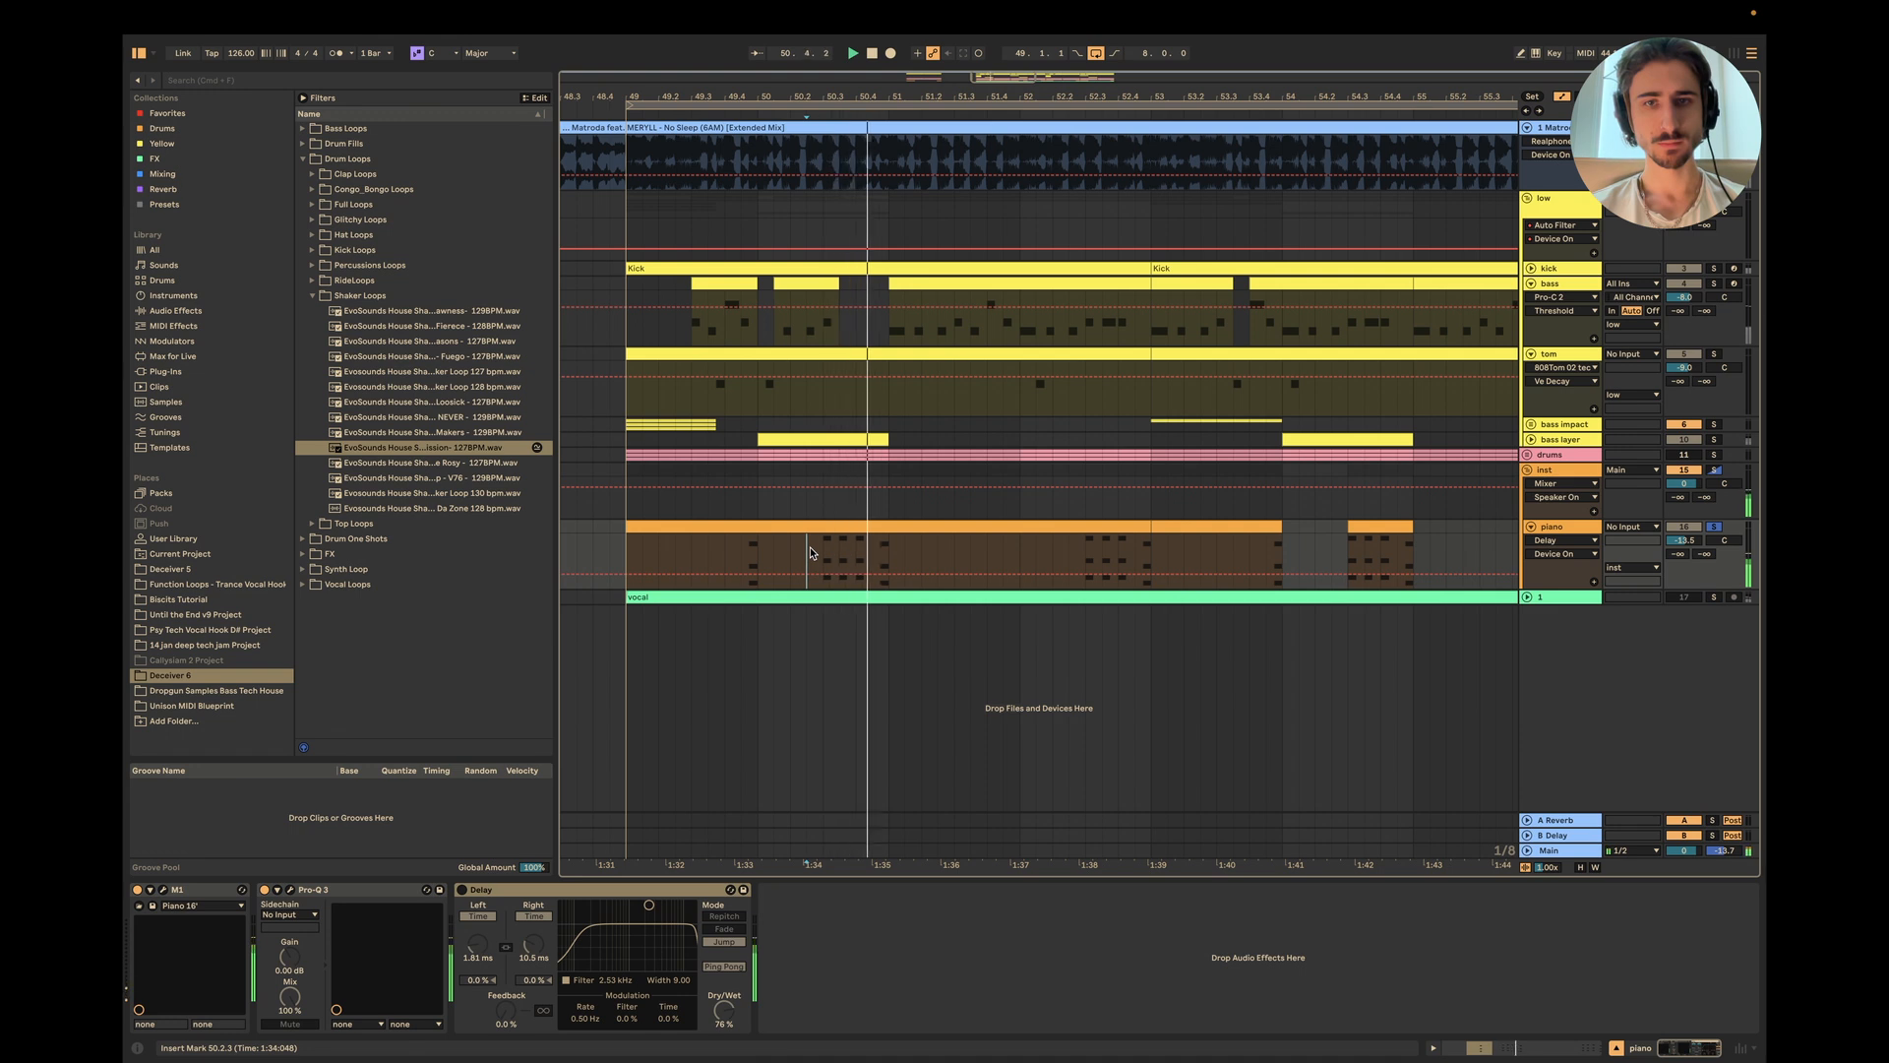
{"action": "left_click", "coordinate": [810, 552]}
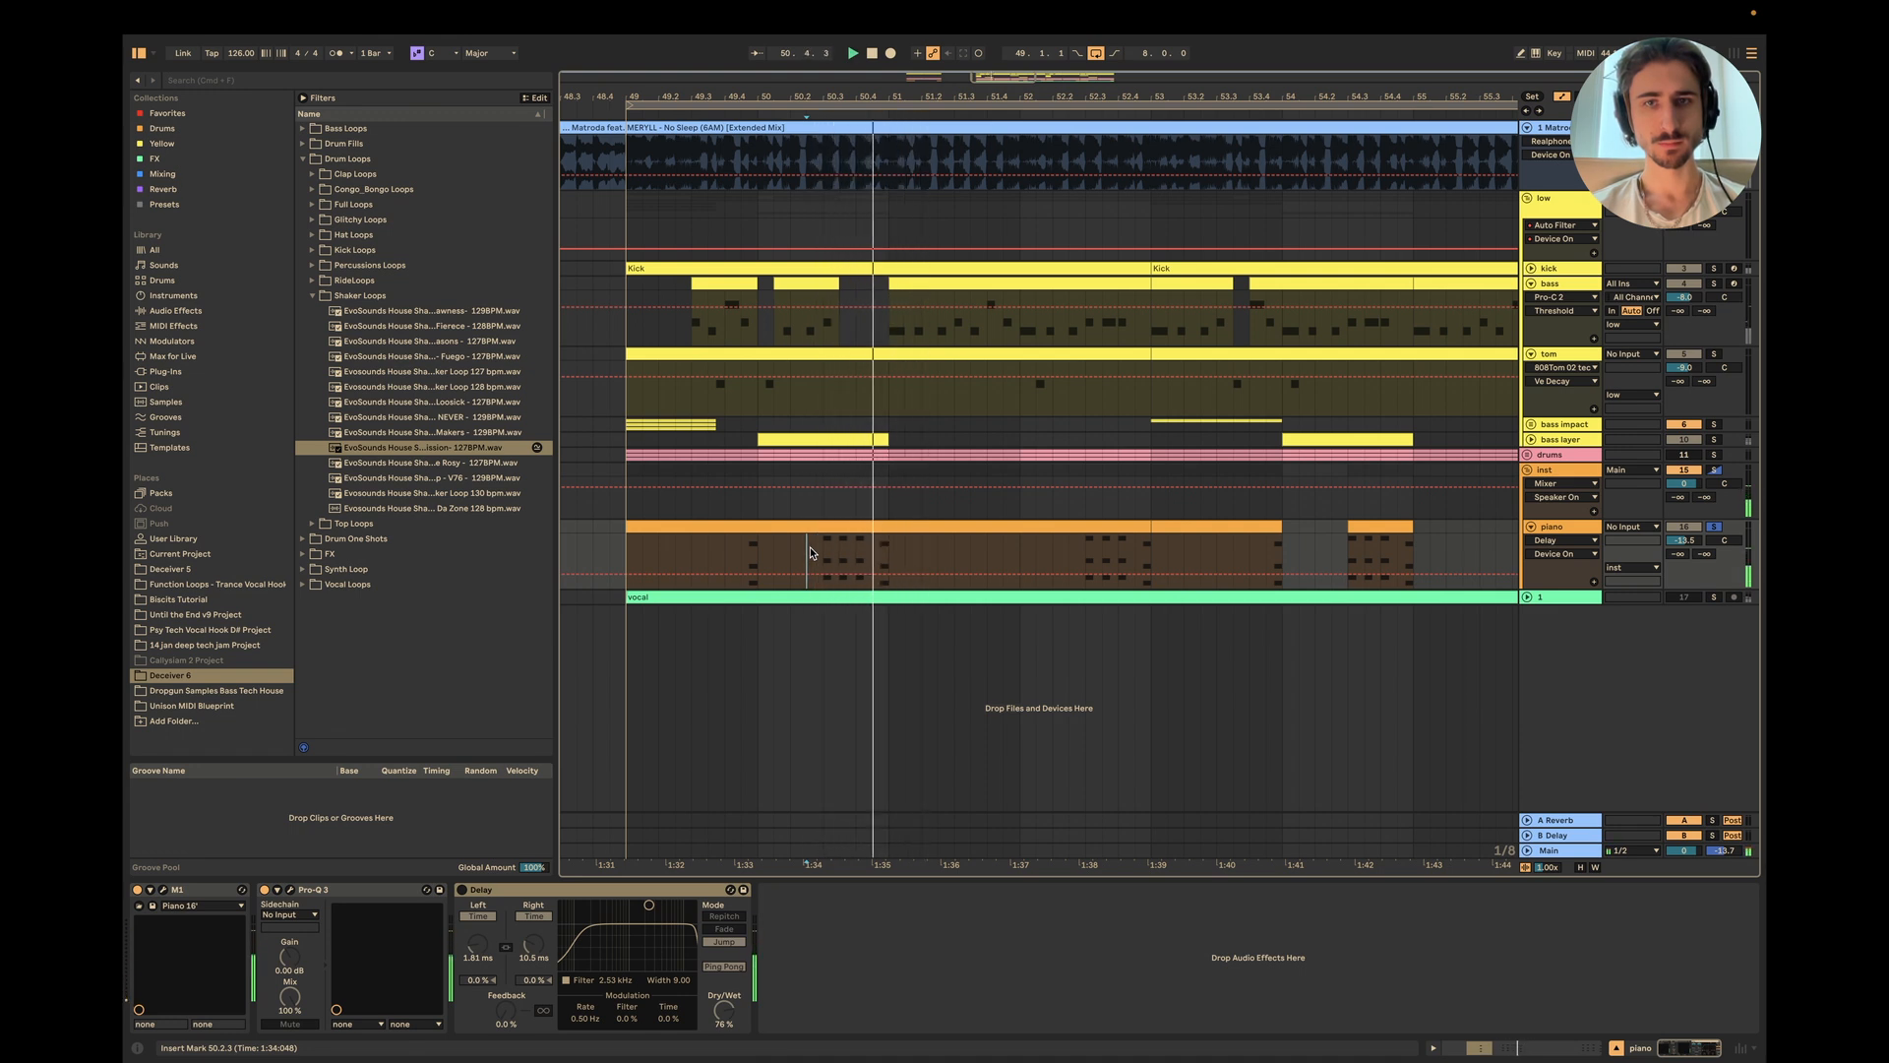
{"action": "left_click", "coordinate": [810, 552]}
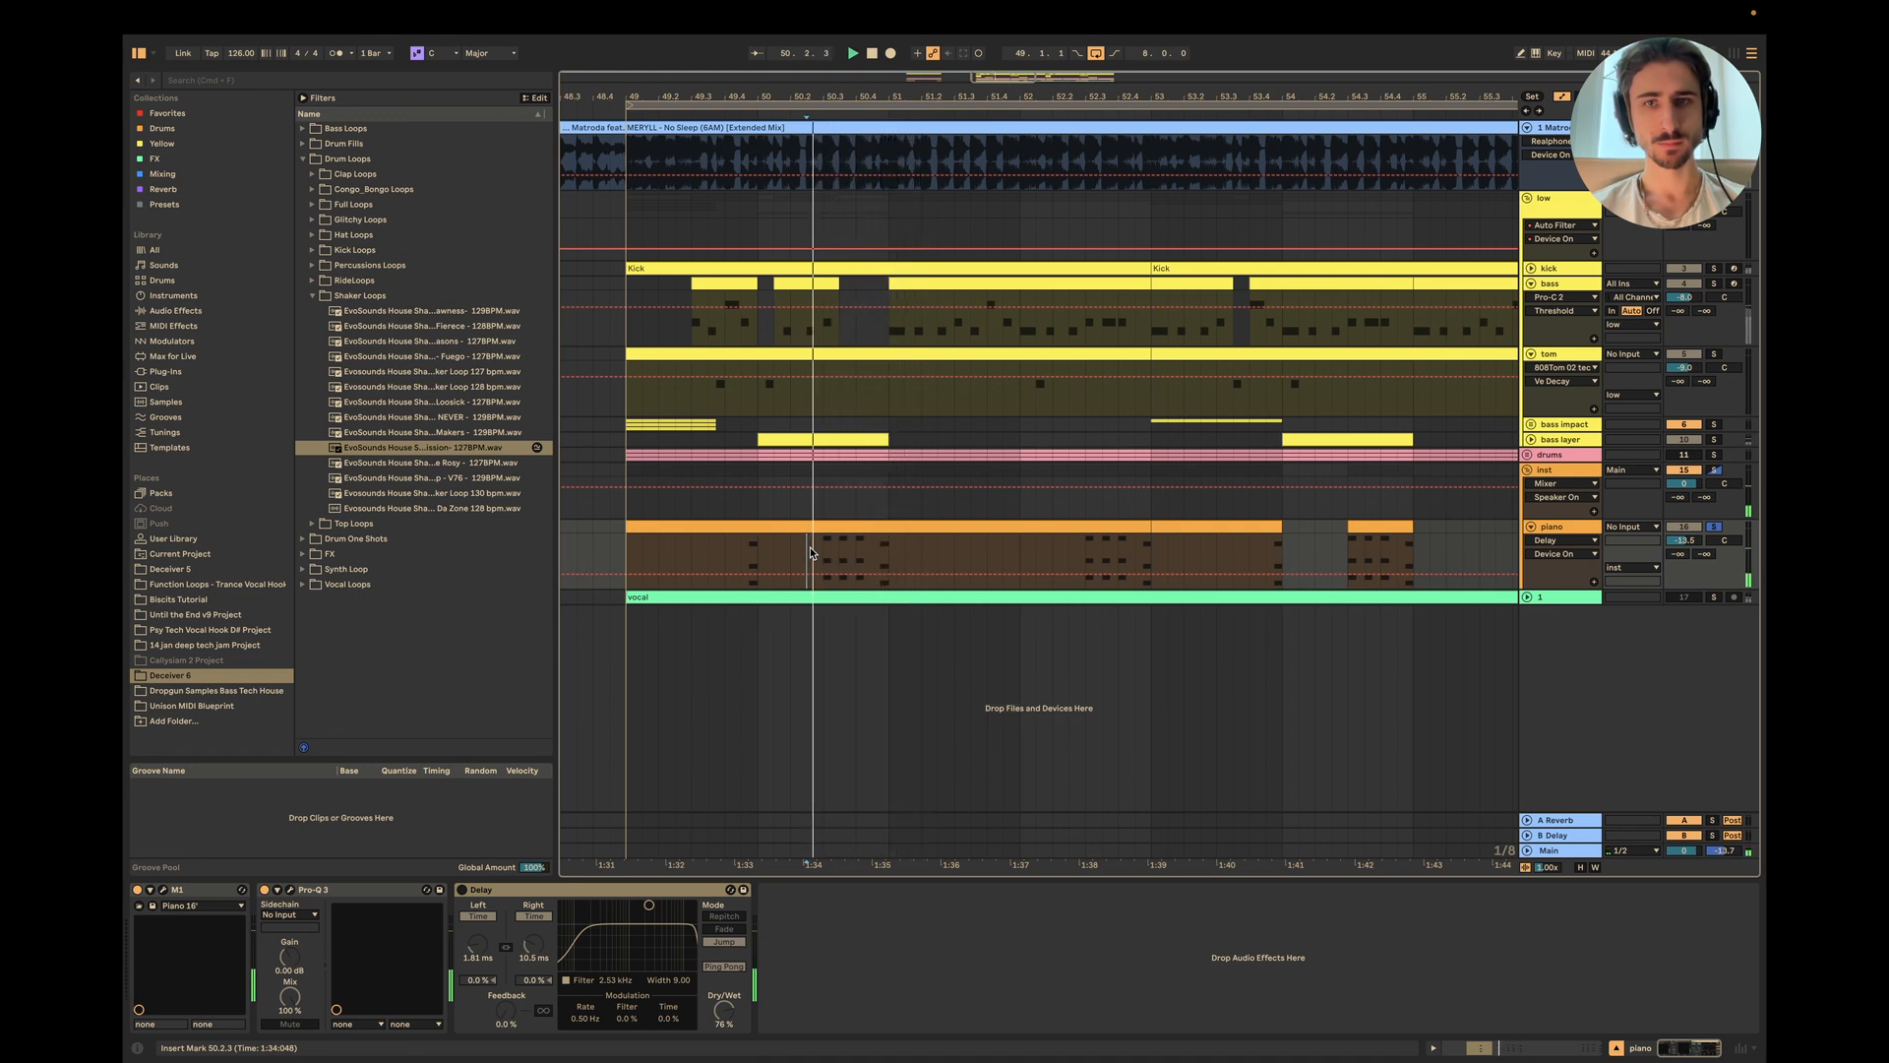
{"action": "left_click", "coordinate": [462, 890]}
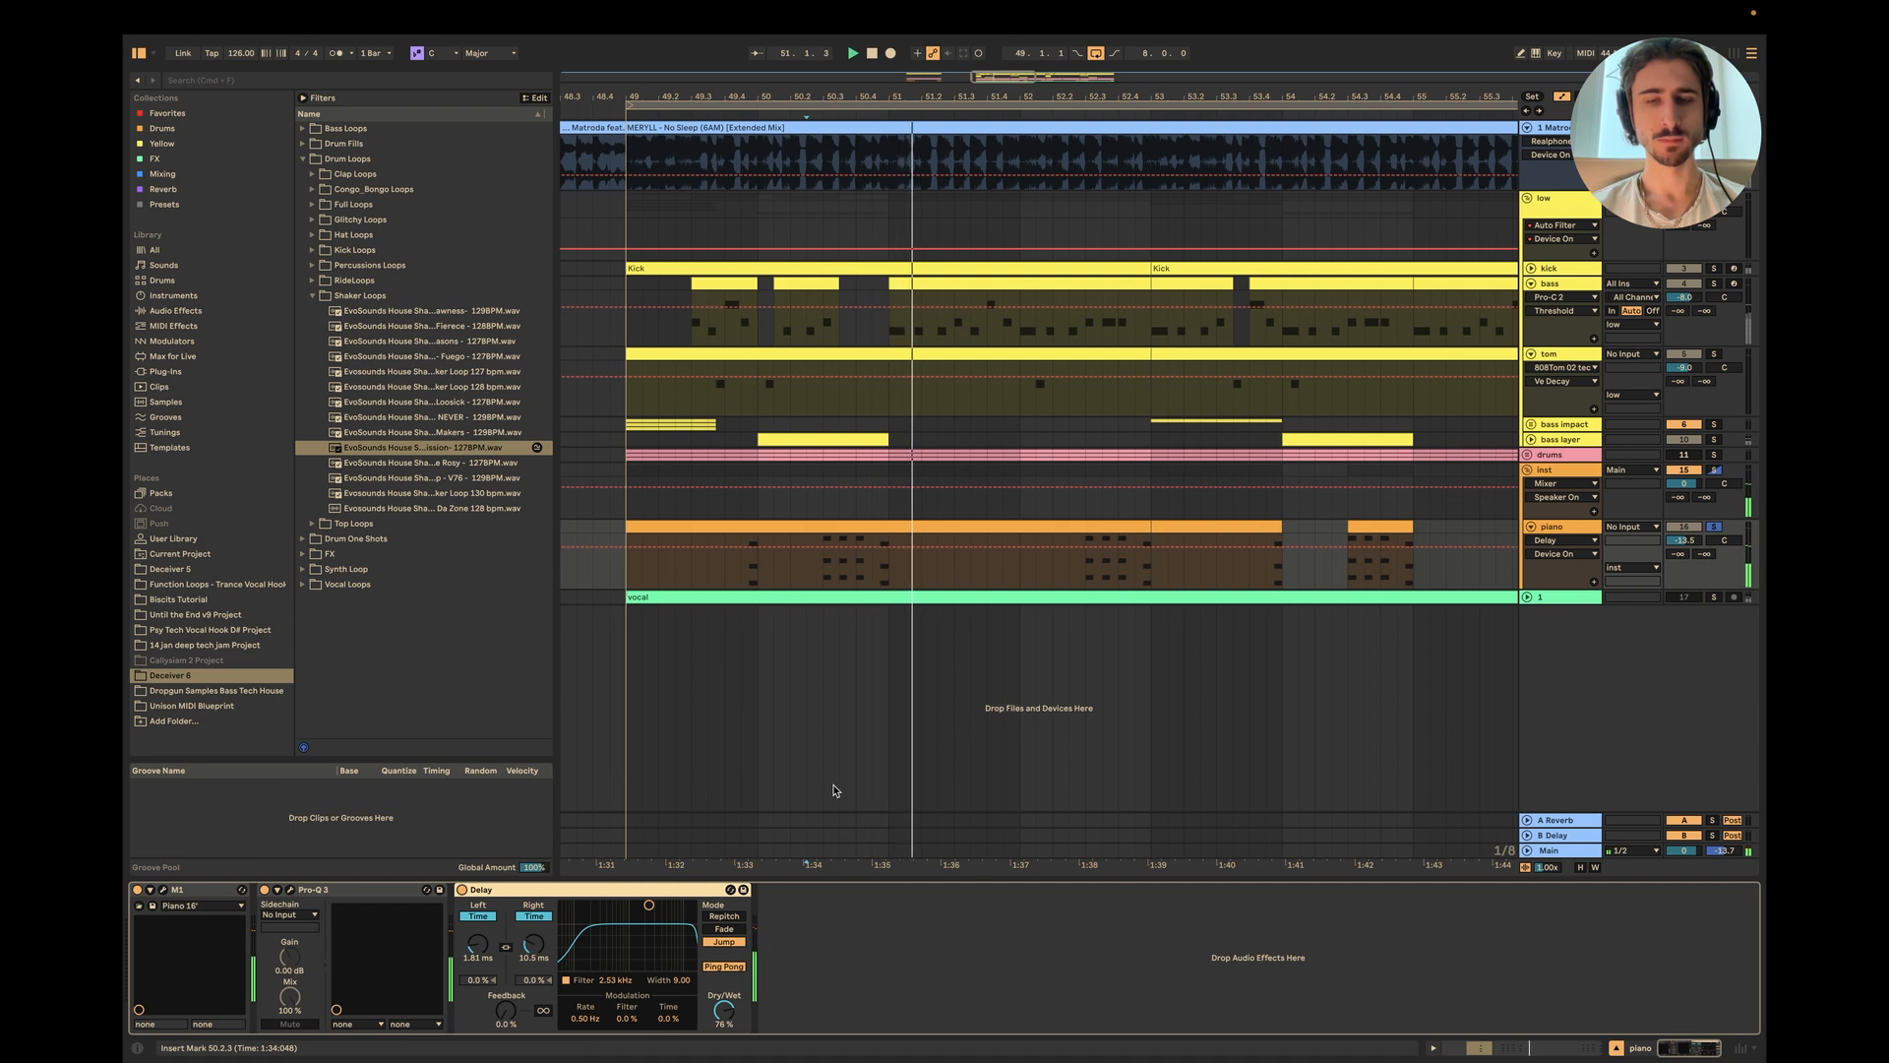
Step: Fold the piano track and inst group, and unfold the vocal track to mark its section from 49.1.1 to 57.1.1 before folding it
{"action": "scroll", "coordinate": [833, 790], "scroll_direction": "down", "scroll_amount": 5}
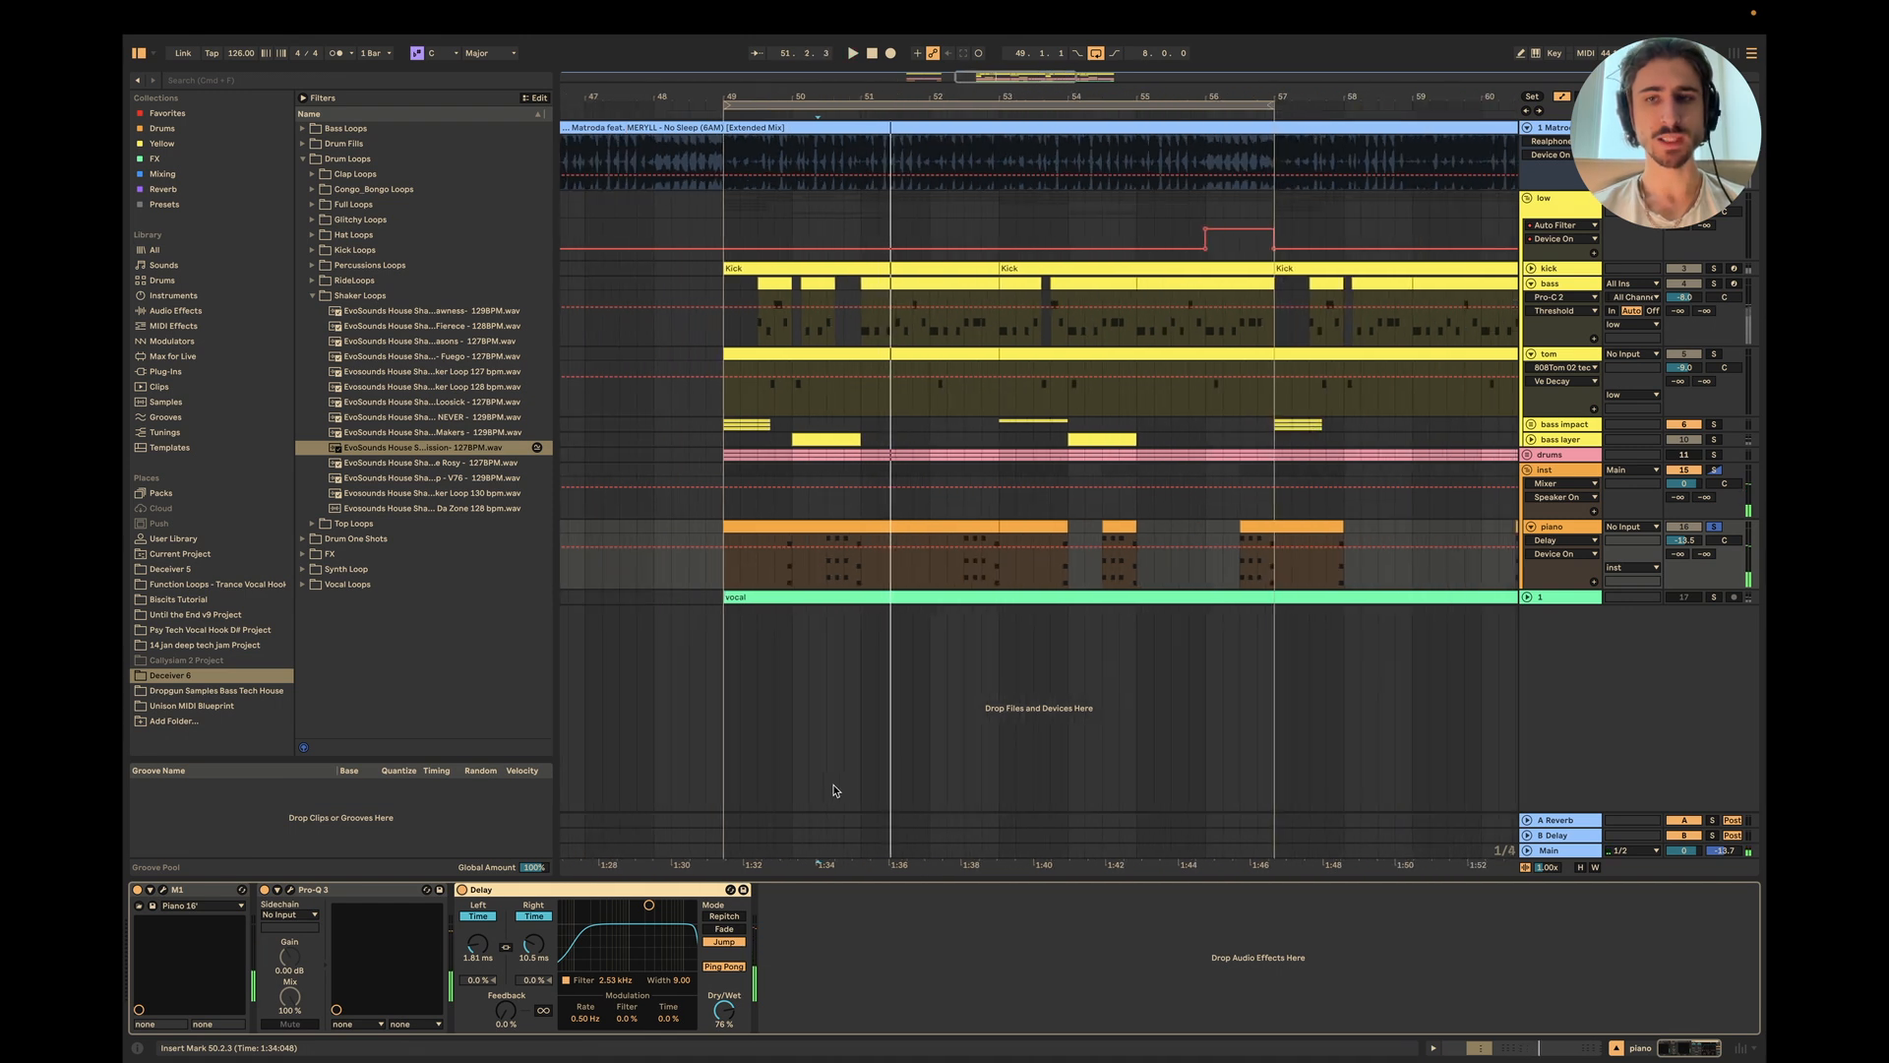
{"action": "left_click", "coordinate": [1531, 527]}
{"action": "left_click", "coordinate": [1529, 471]}
{"action": "left_click", "coordinate": [1530, 485]}
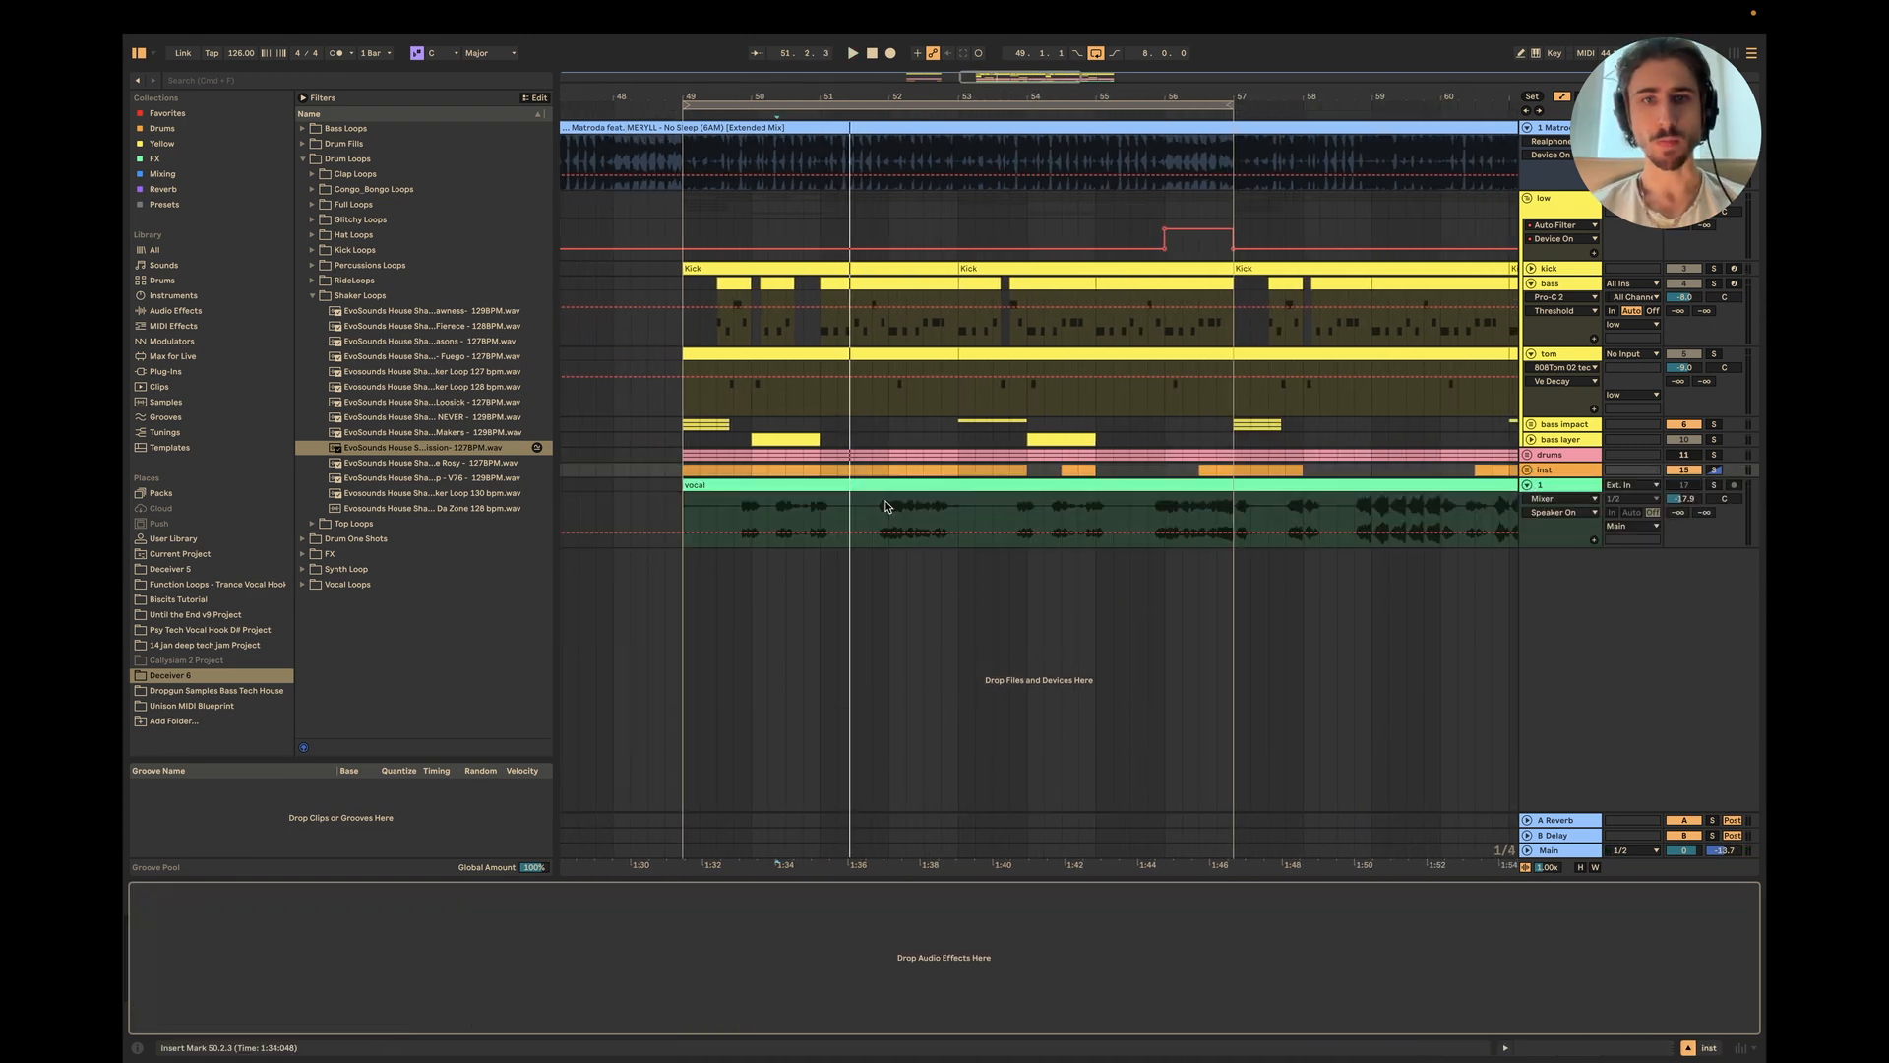
{"action": "scroll", "coordinate": [745, 520], "scroll_direction": "left", "scroll_amount": 2}
{"action": "left_click_drag", "start_coordinate": [738, 512], "coordinate": [1285, 503]}
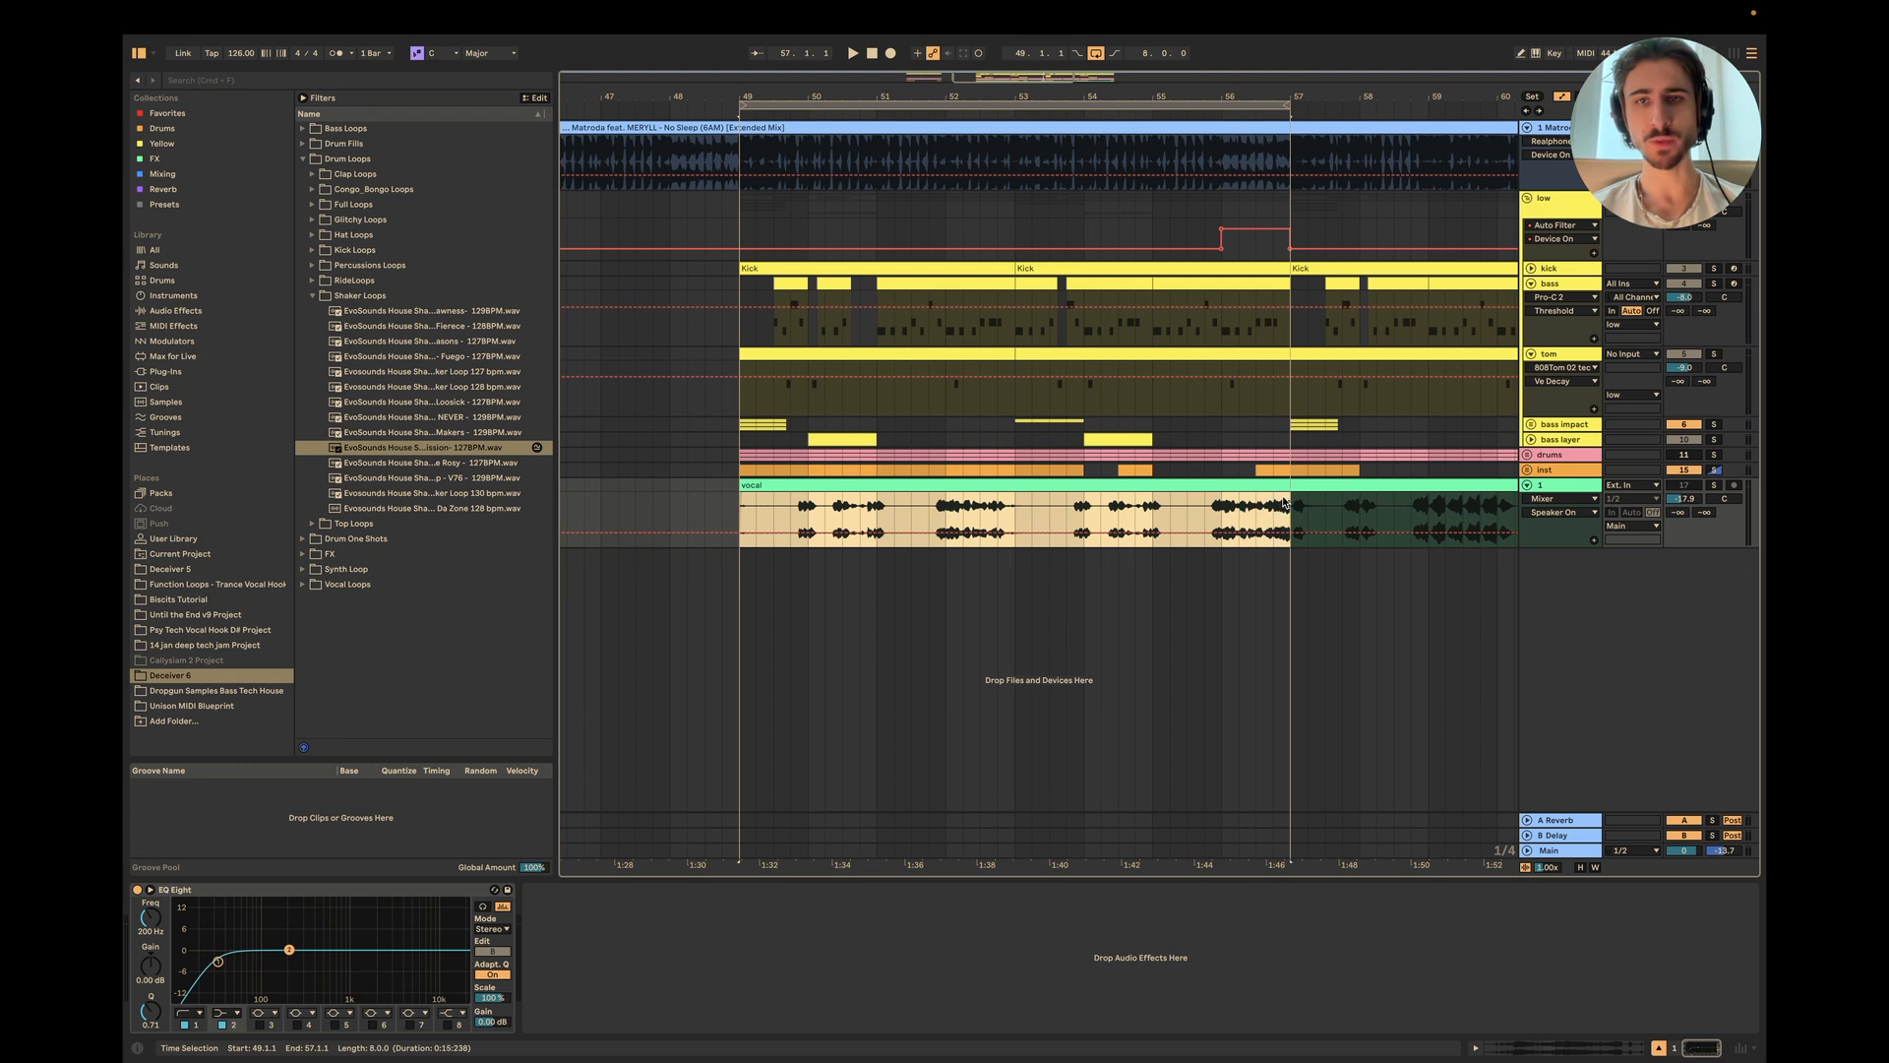
{"action": "left_click", "coordinate": [1533, 489]}
{"action": "left_click", "coordinate": [1527, 485]}
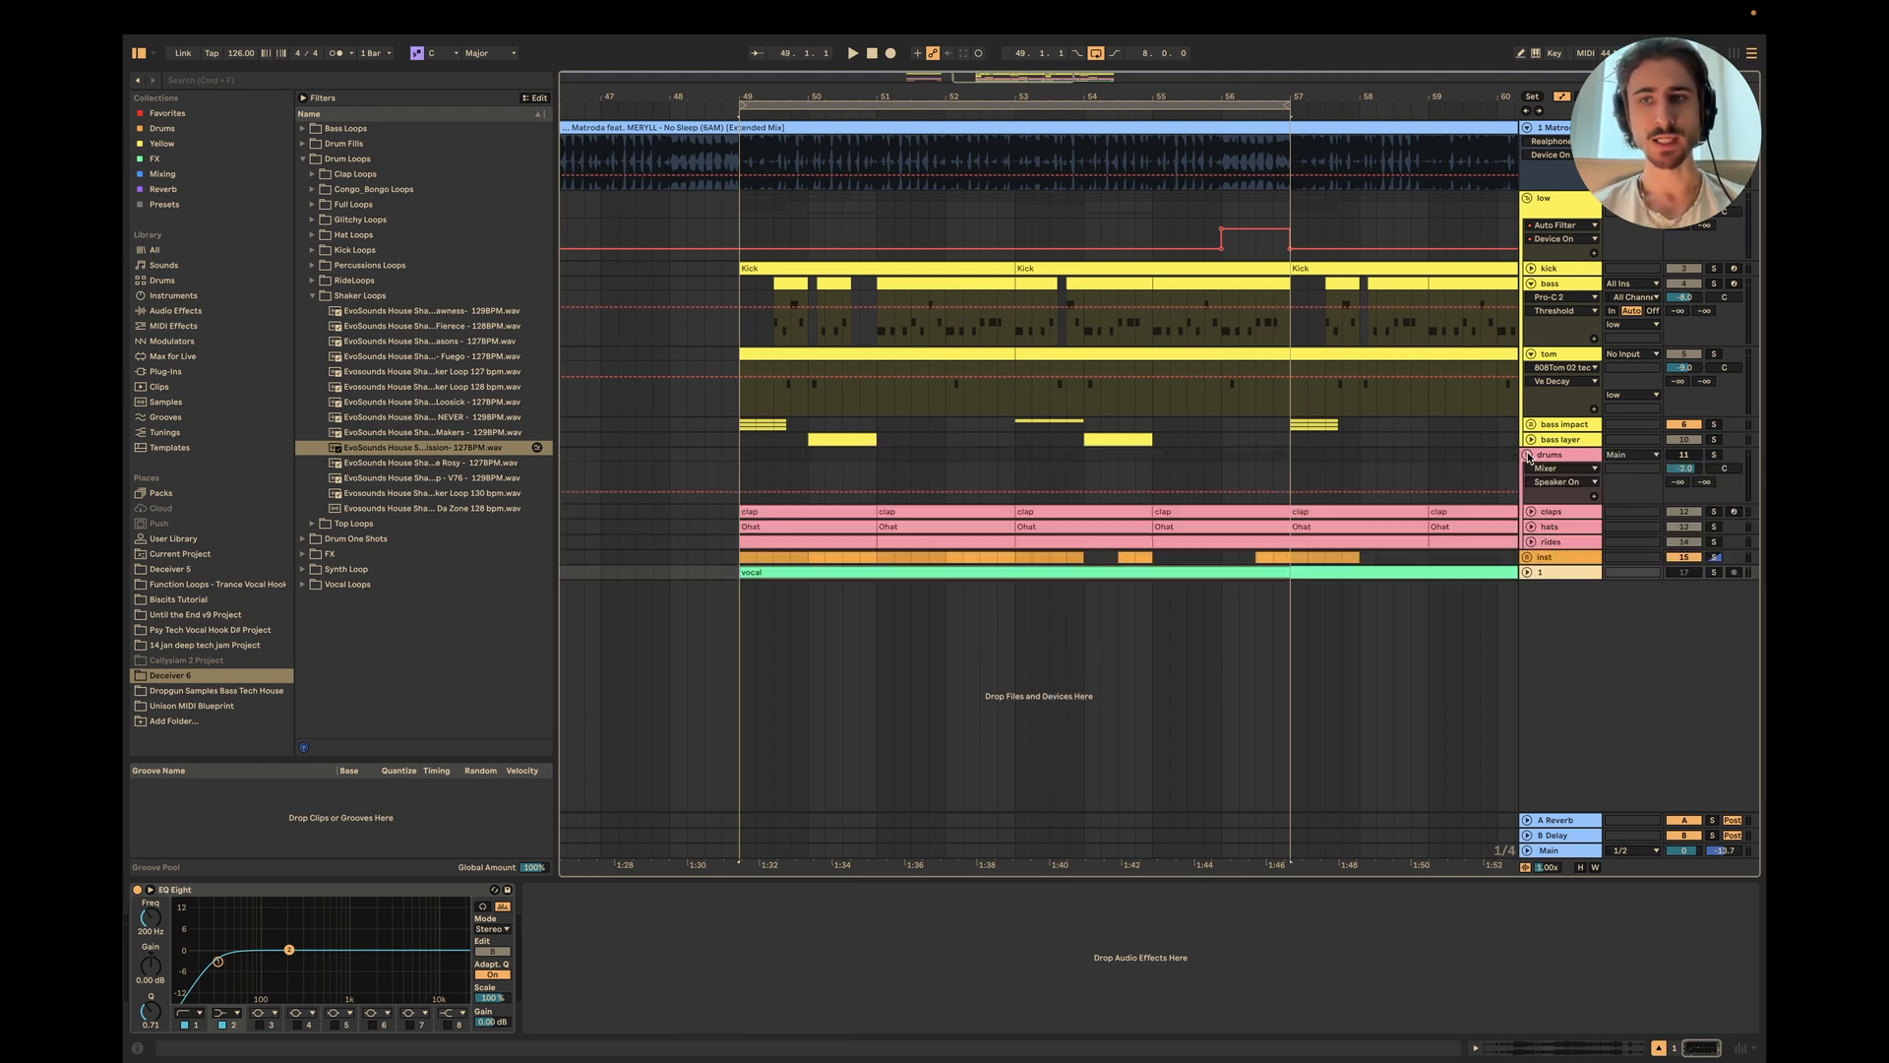
Step: Unfold the drums group and its claps track, solo the claps, and show their devices
{"action": "left_click", "coordinate": [1527, 454]}
{"action": "scroll", "coordinate": [760, 536], "scroll_direction": "up", "scroll_amount": 3}
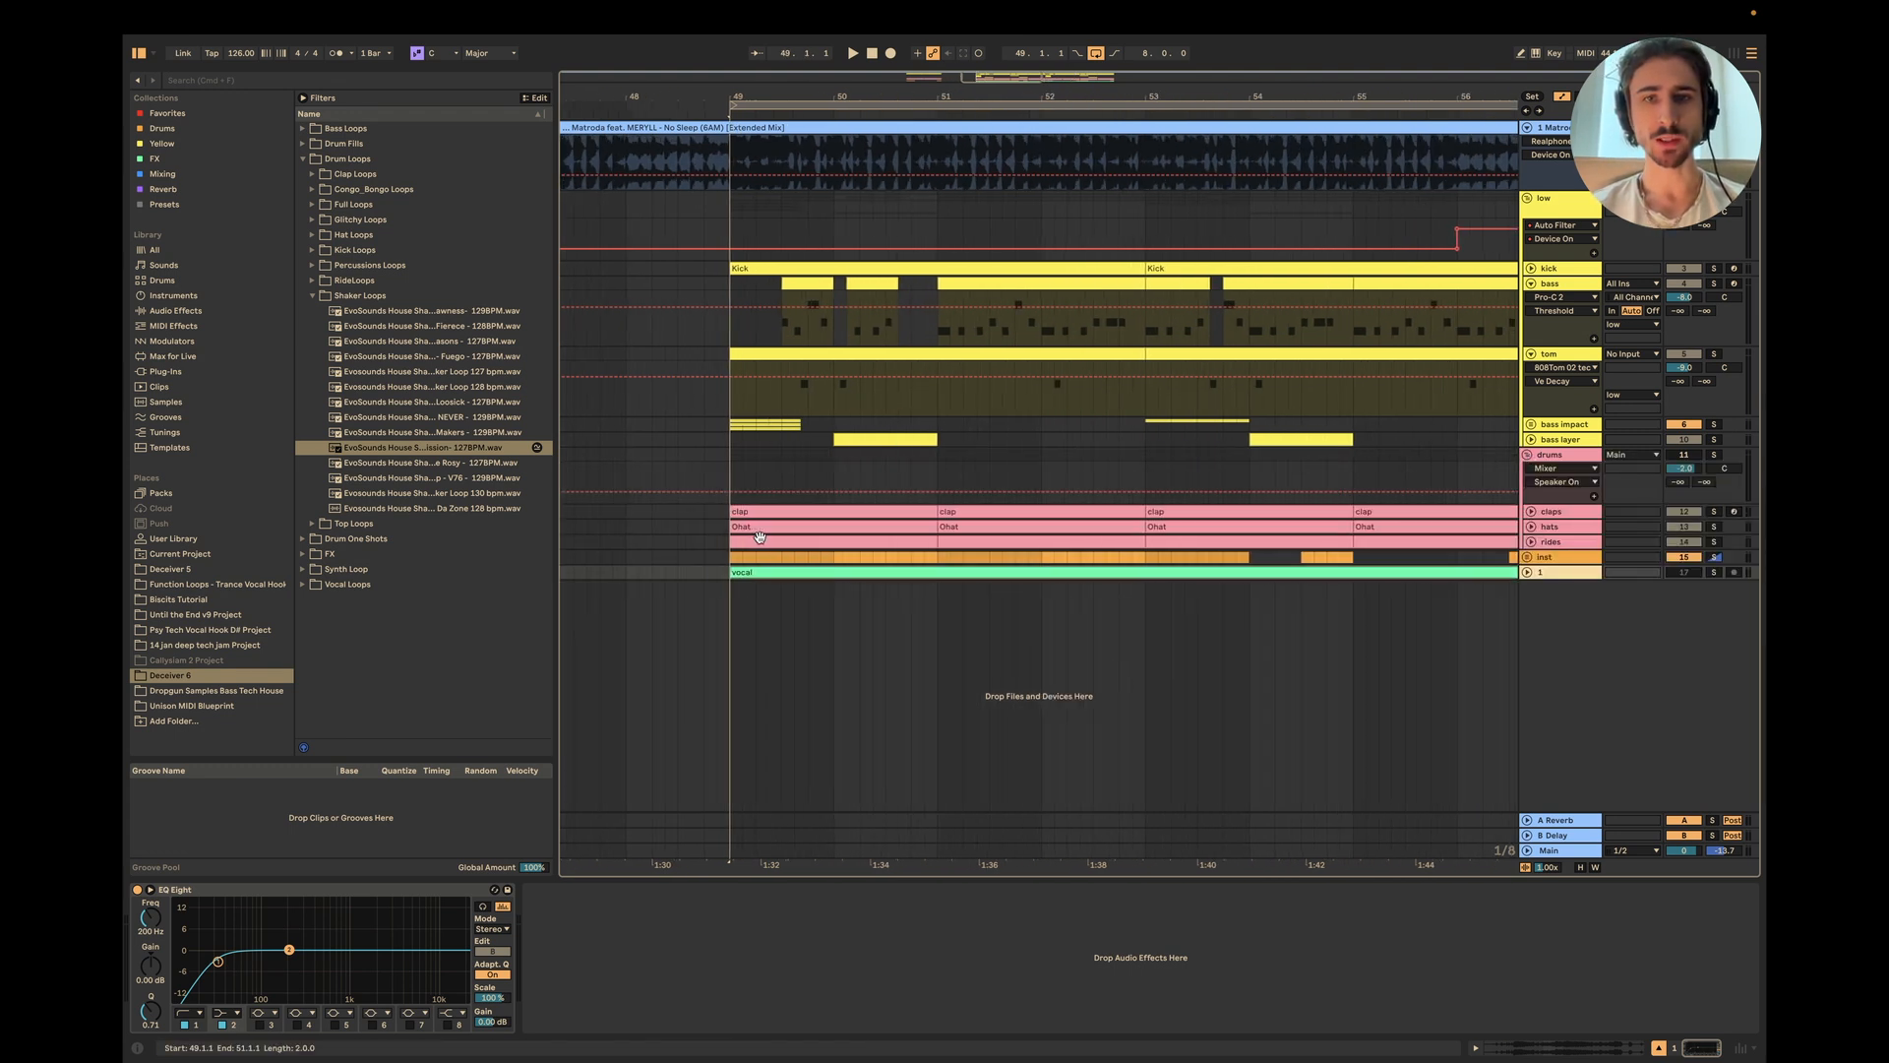
{"action": "left_click", "coordinate": [1533, 512]}
{"action": "scroll", "coordinate": [1067, 547], "scroll_direction": "right", "scroll_amount": 1}
{"action": "left_click", "coordinate": [1713, 514]}
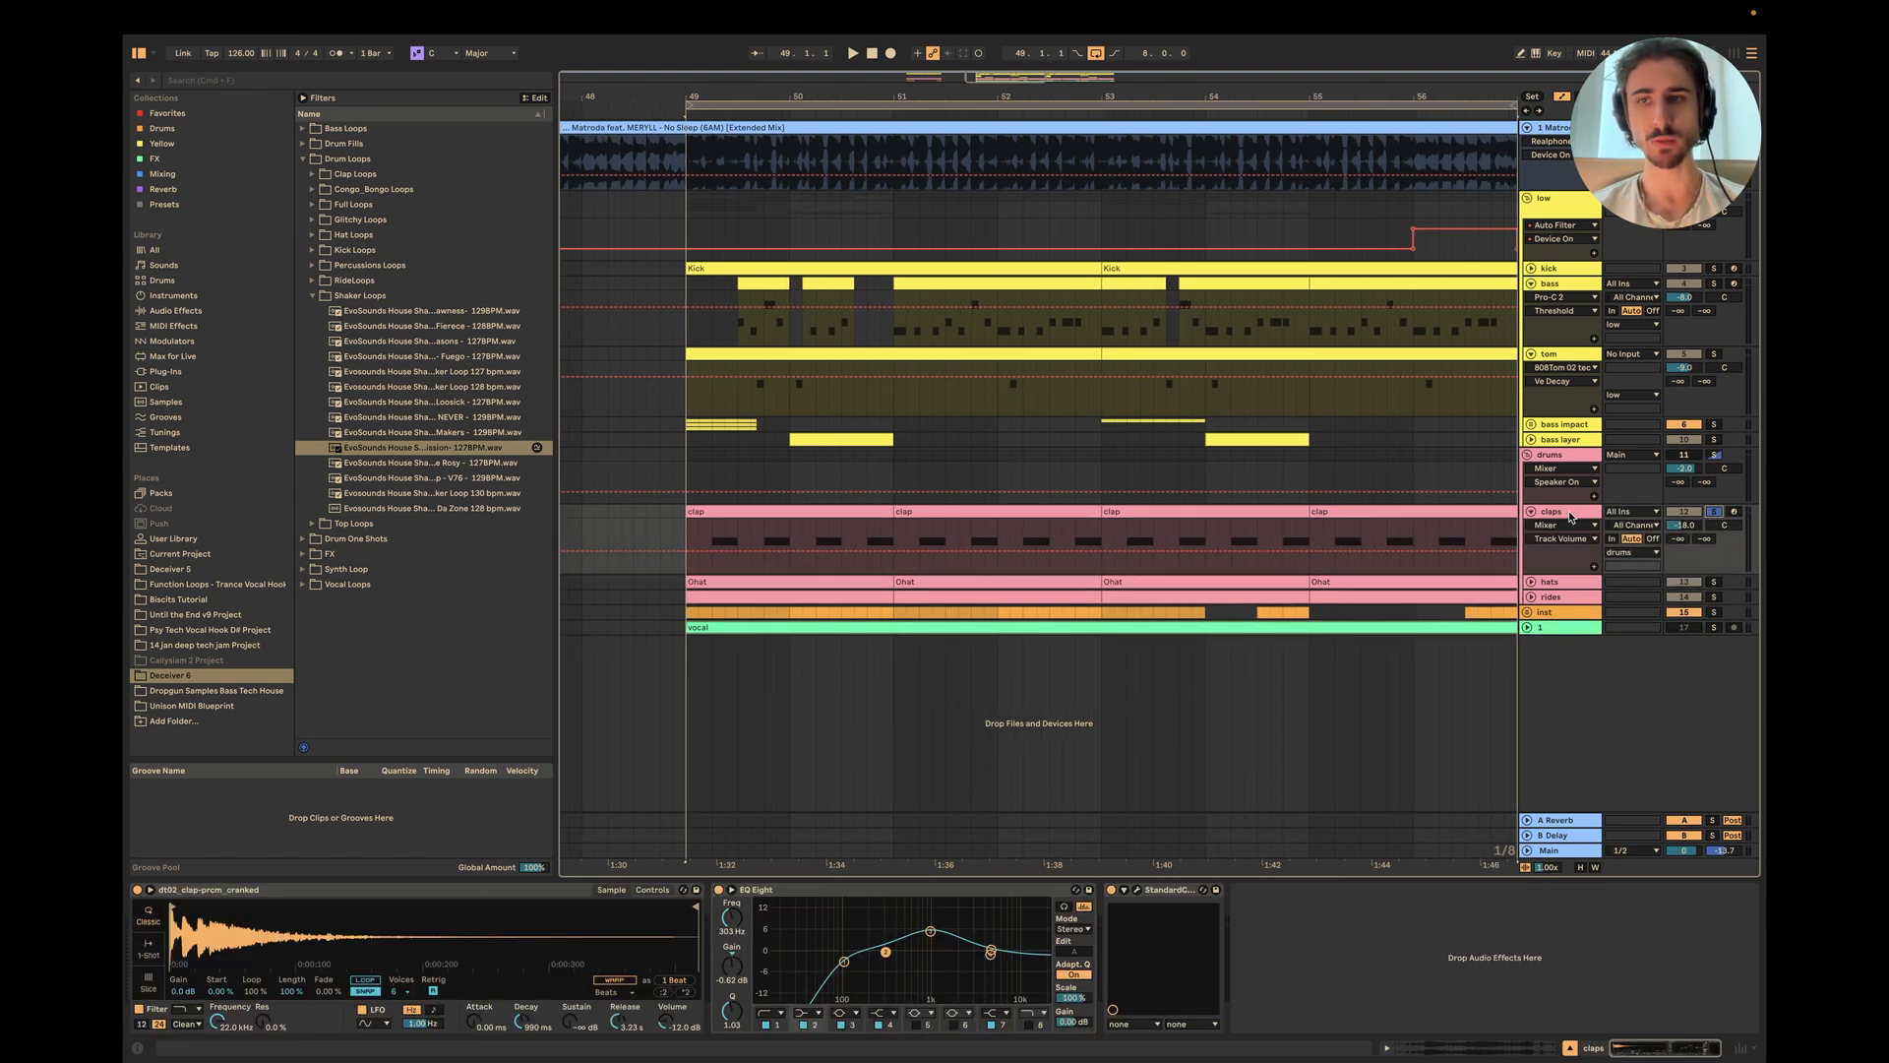
{"action": "left_click", "coordinate": [1571, 514]}
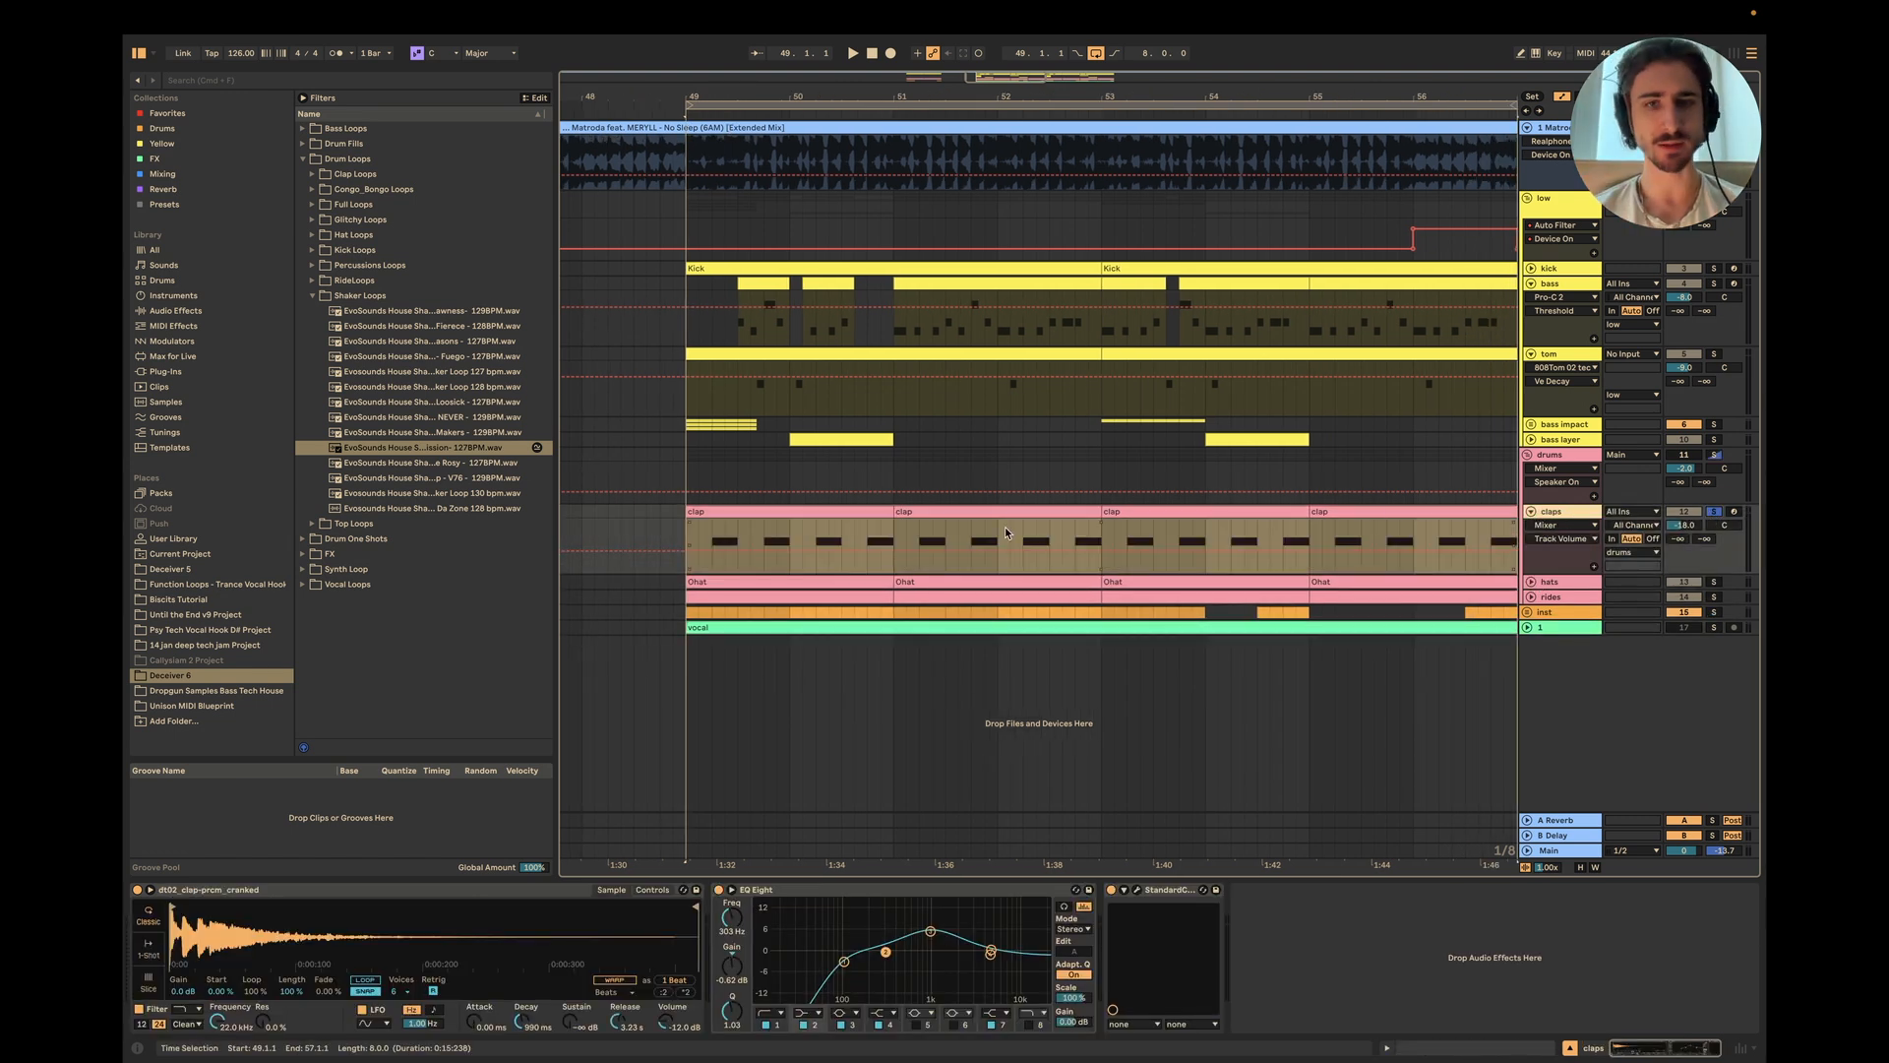
Step: Activate and solo the drums group, play it from 49.1.1 with all its effects bypassed, and turn the effects back on
{"action": "left_click", "coordinate": [1548, 456]}
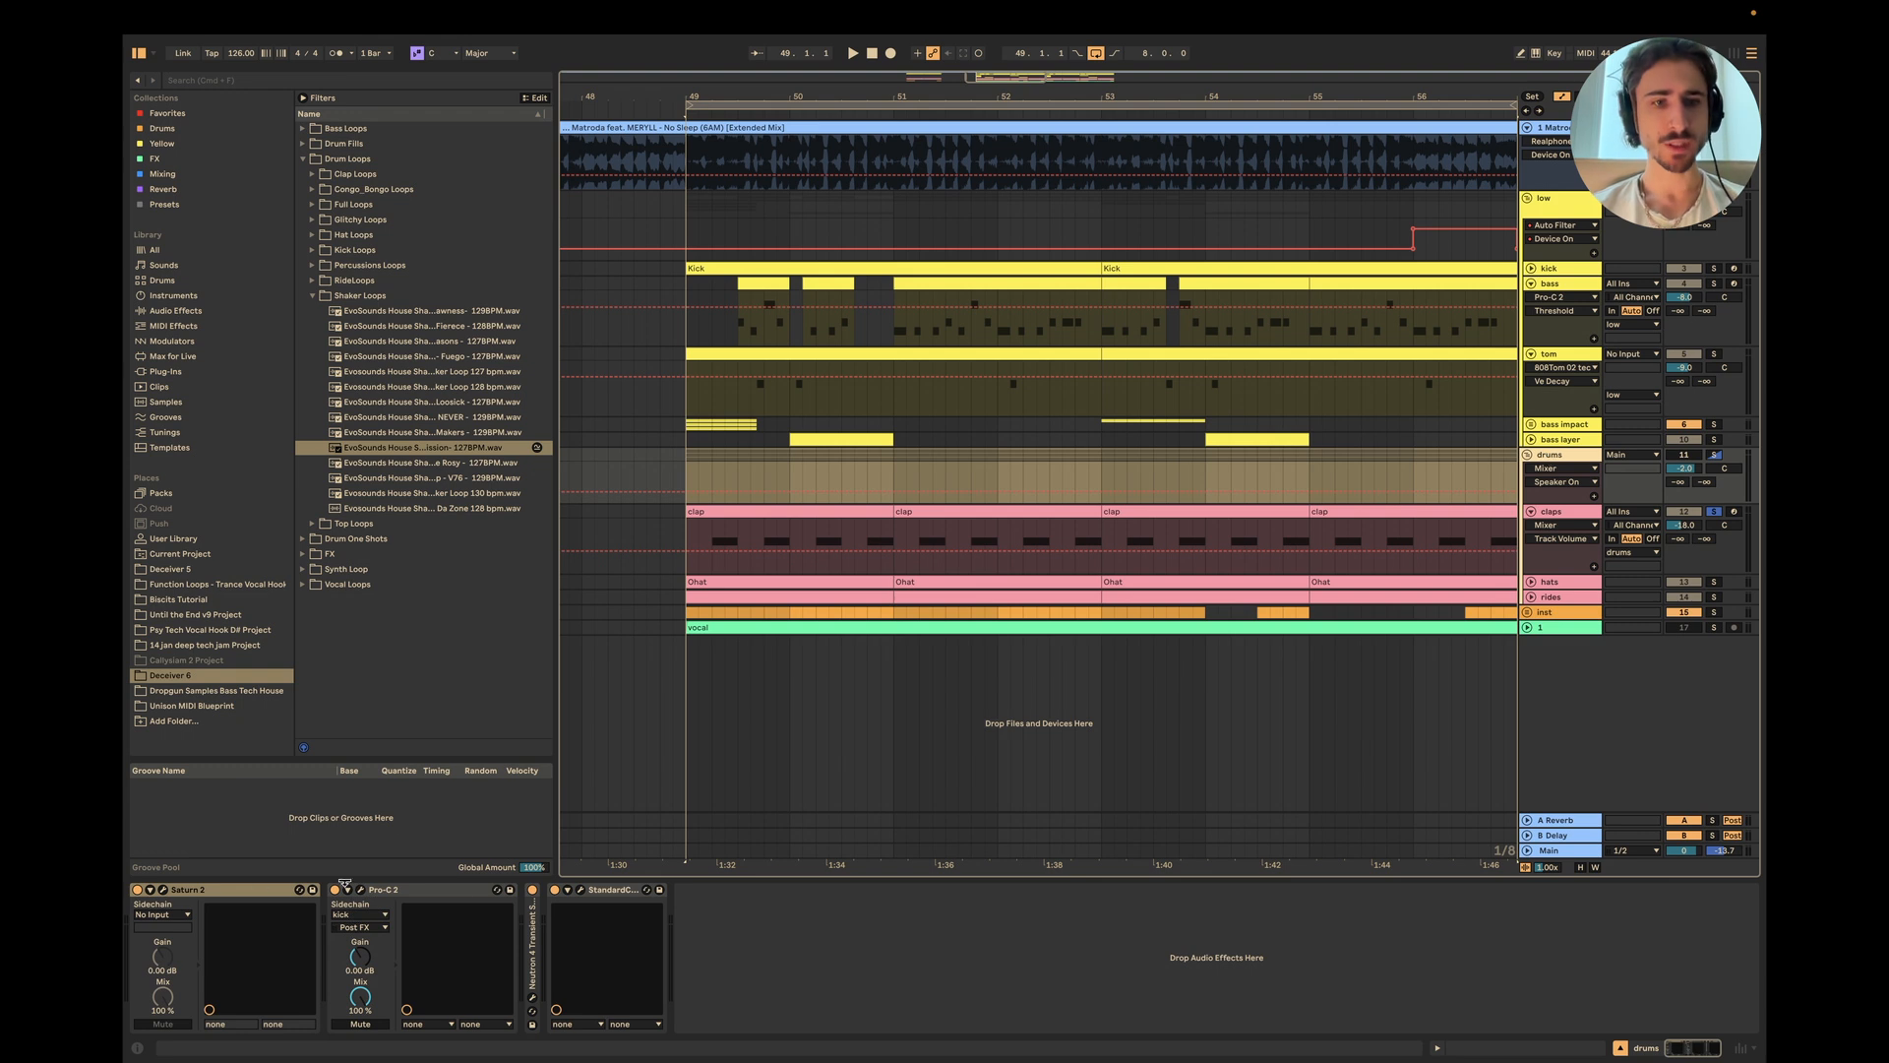
{"action": "left_click", "coordinate": [137, 890]}
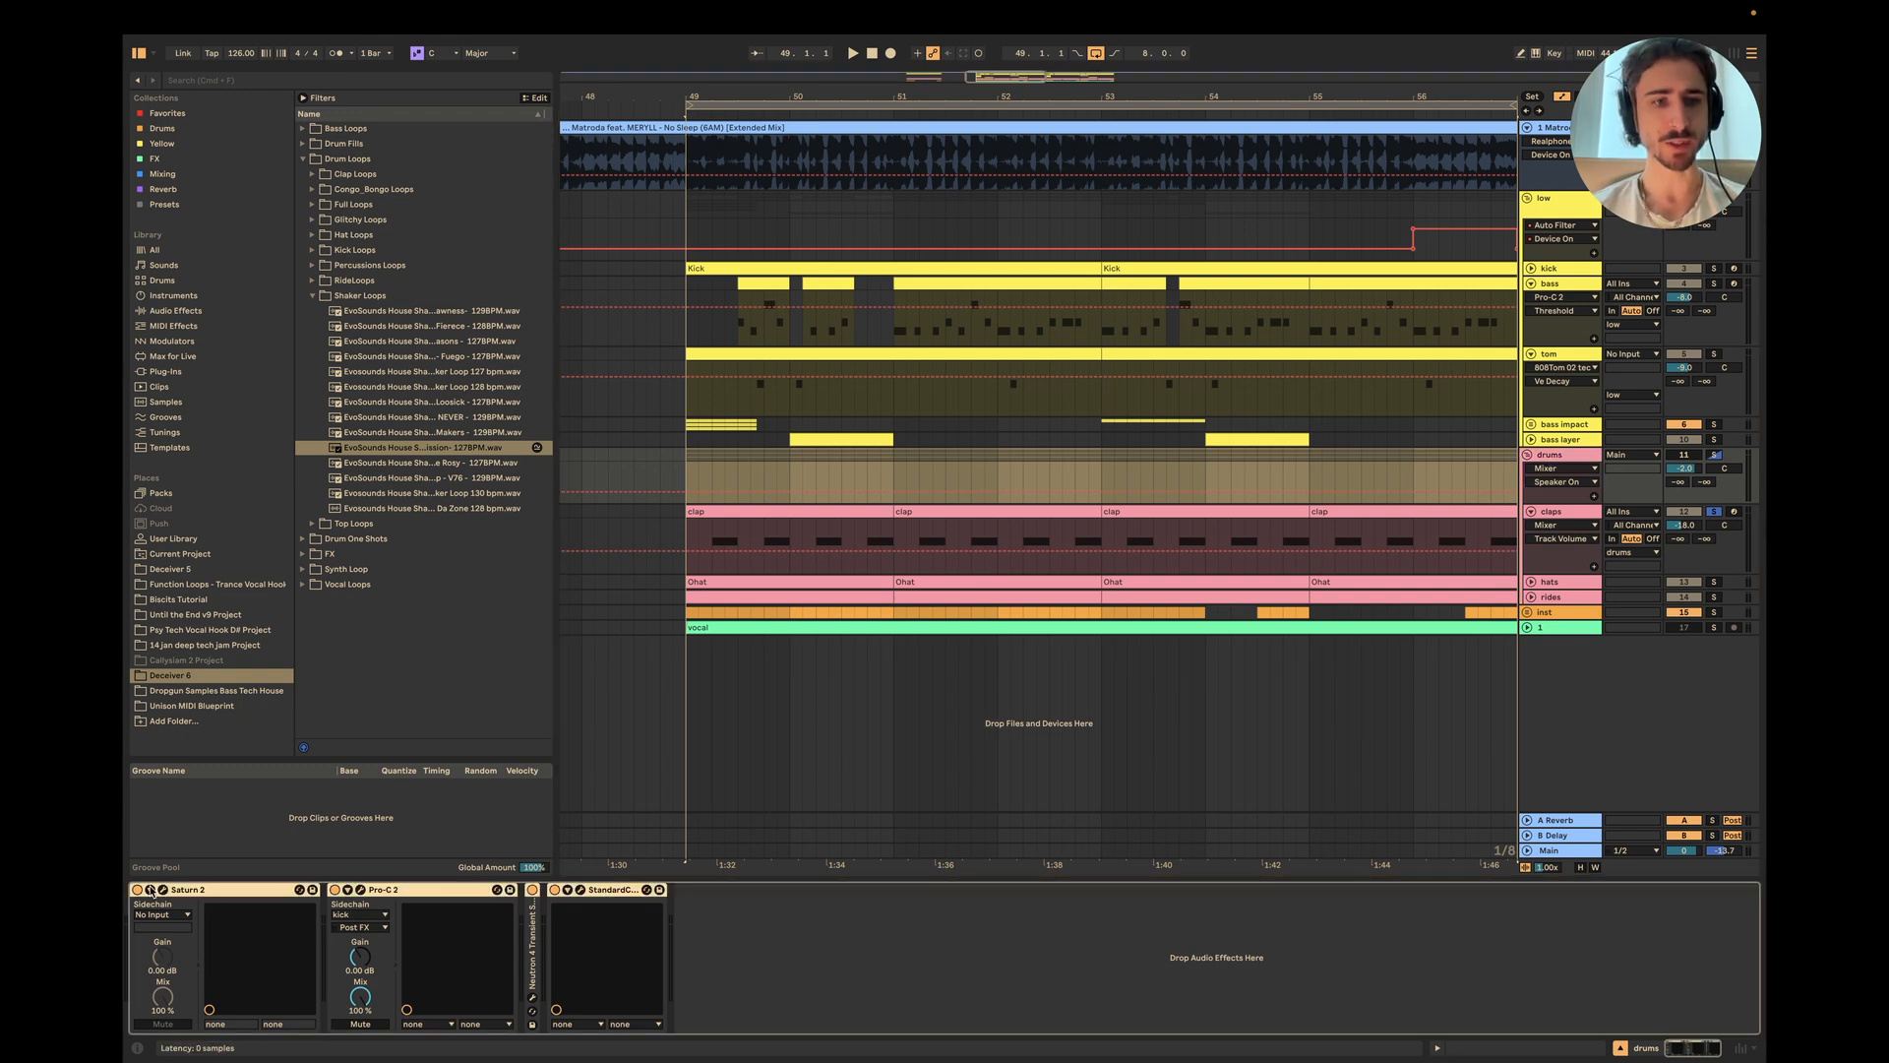
{"action": "left_click", "coordinate": [1686, 458]}
{"action": "key", "text": "space"}
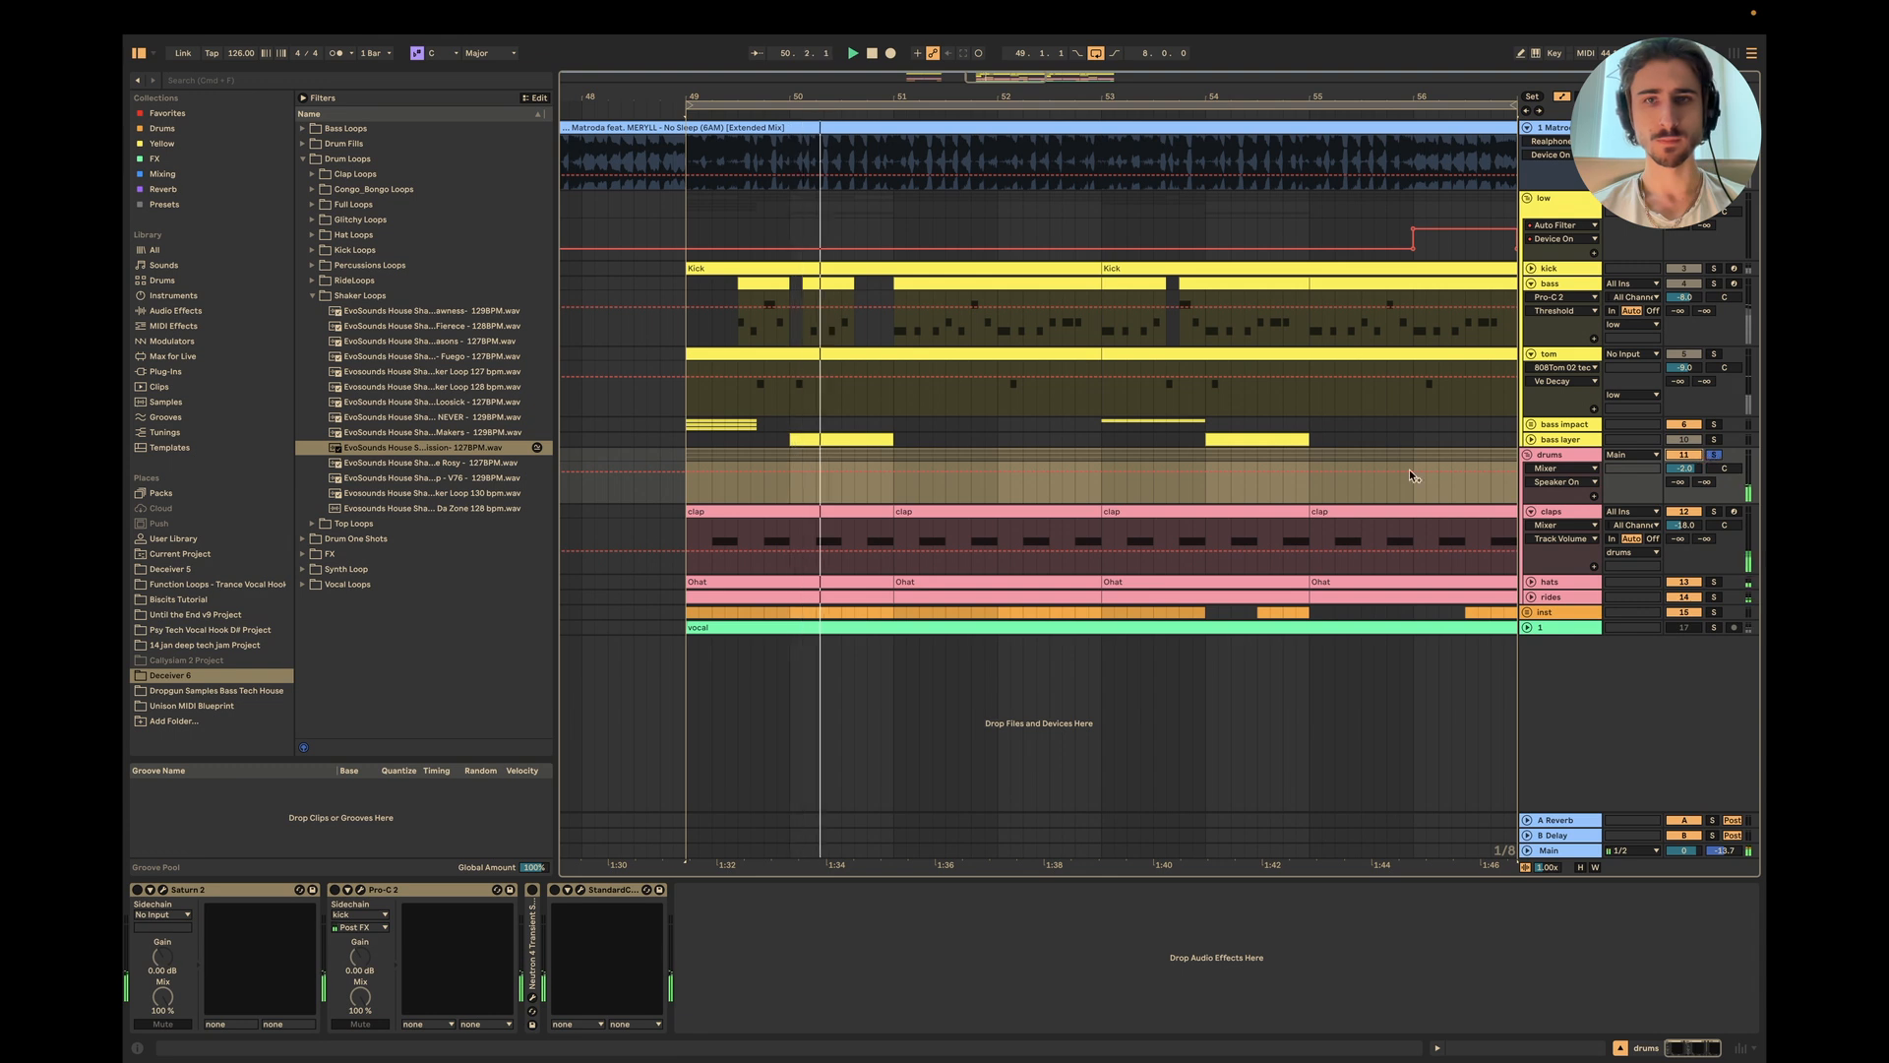
{"action": "left_click", "coordinate": [561, 891]}
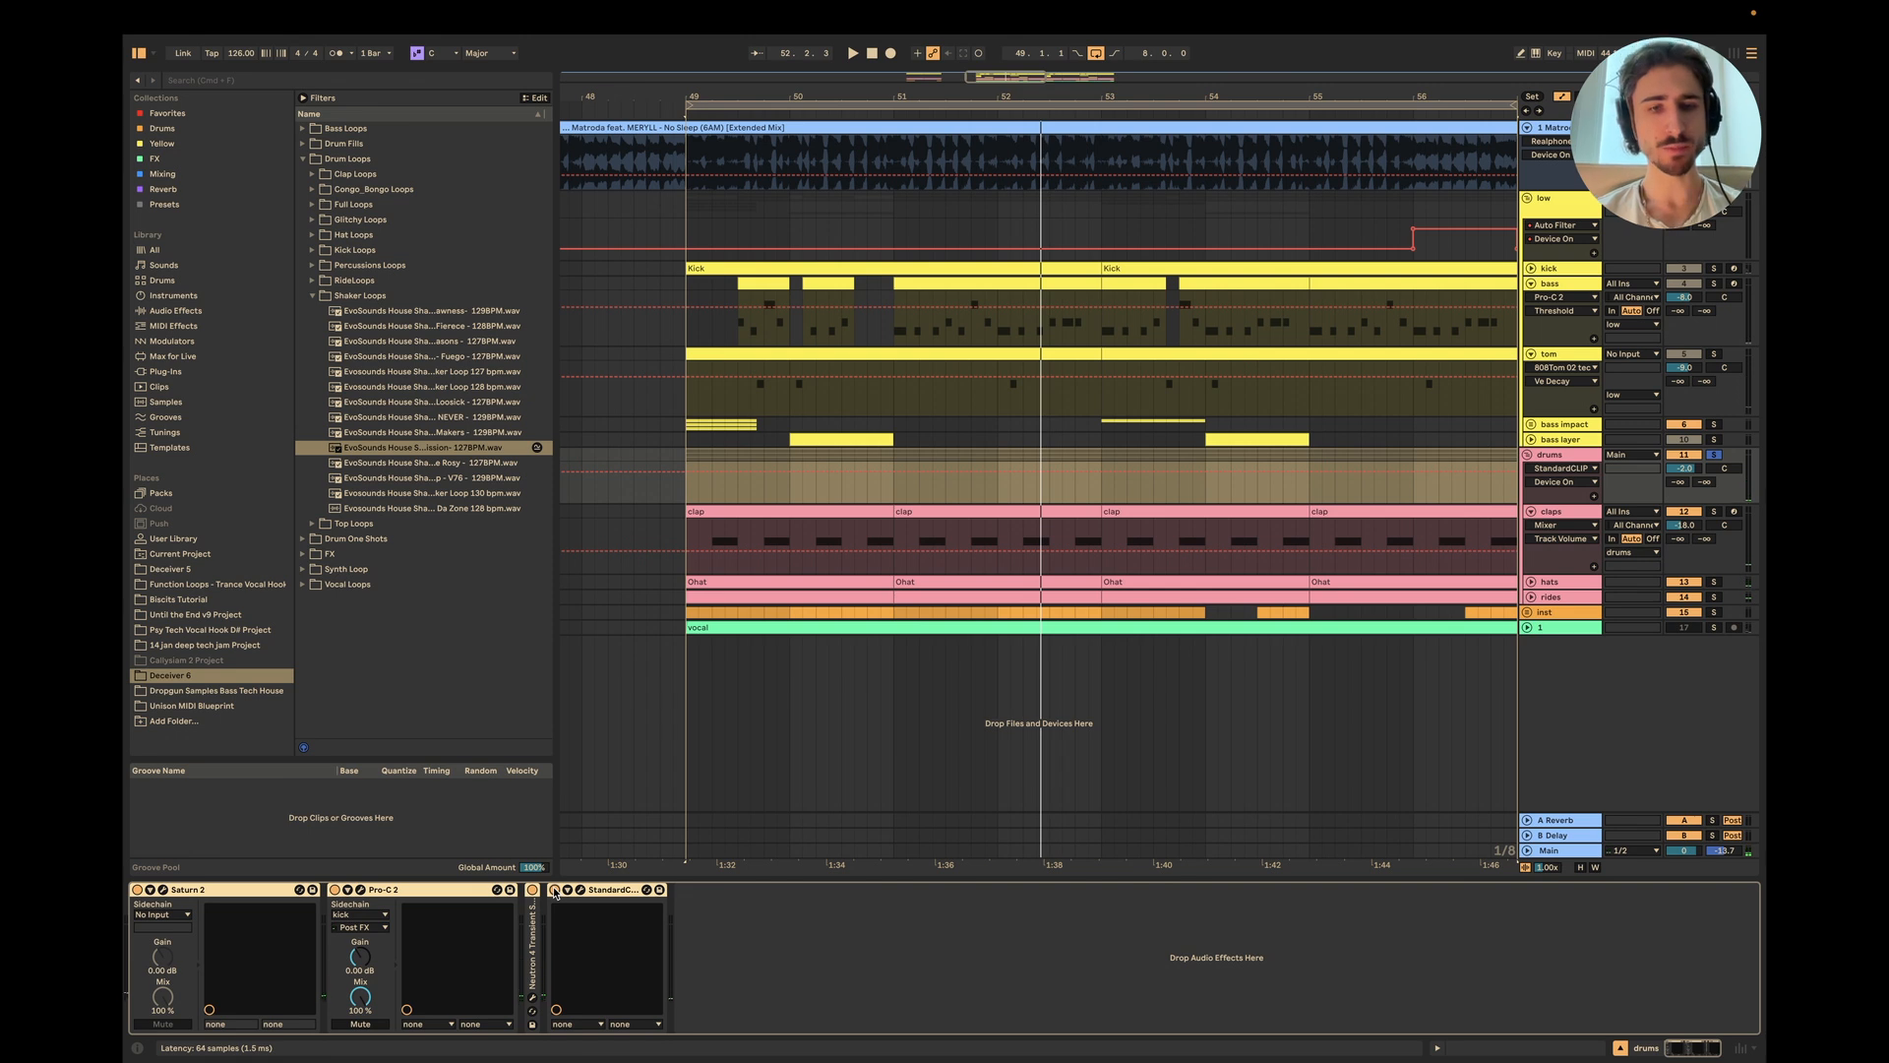
Step: View the Saturn 2 settings on the drums group and close its window
{"action": "left_click", "coordinate": [231, 892]}
{"action": "left_click", "coordinate": [163, 890]}
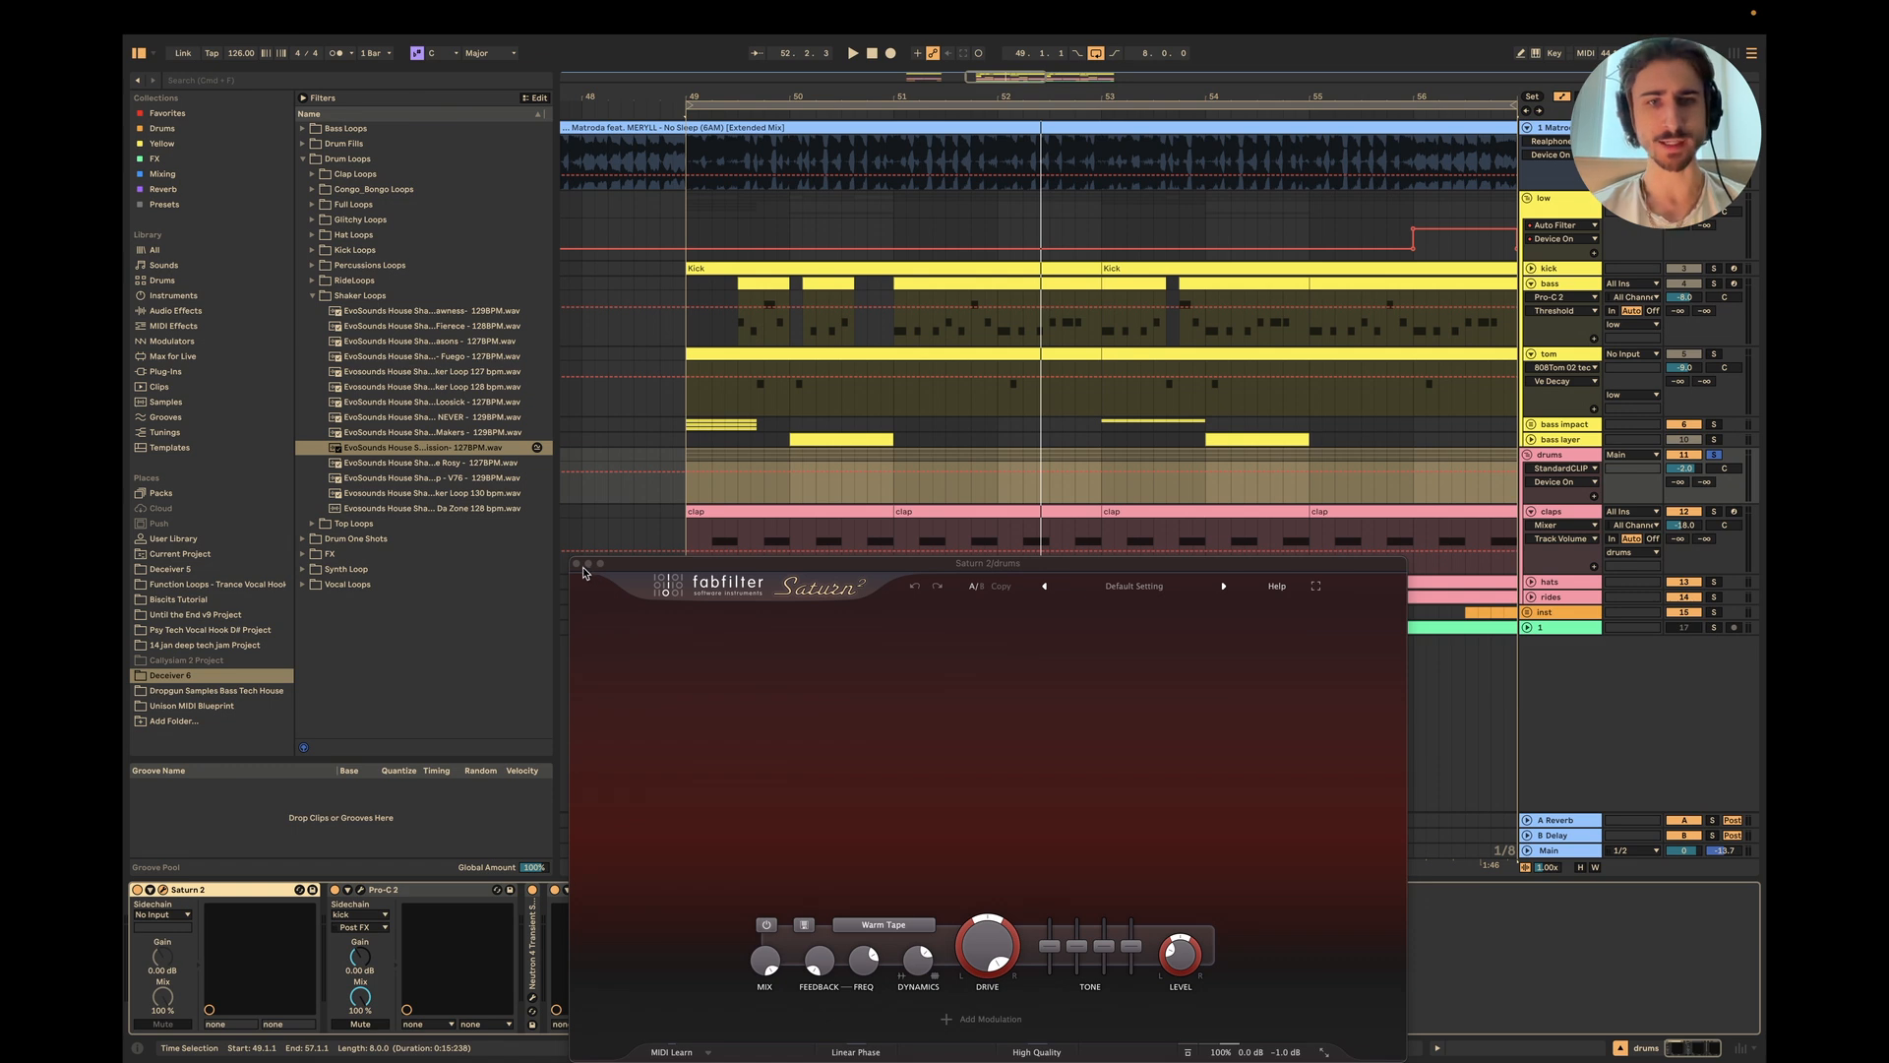
{"action": "left_click", "coordinate": [577, 565]}
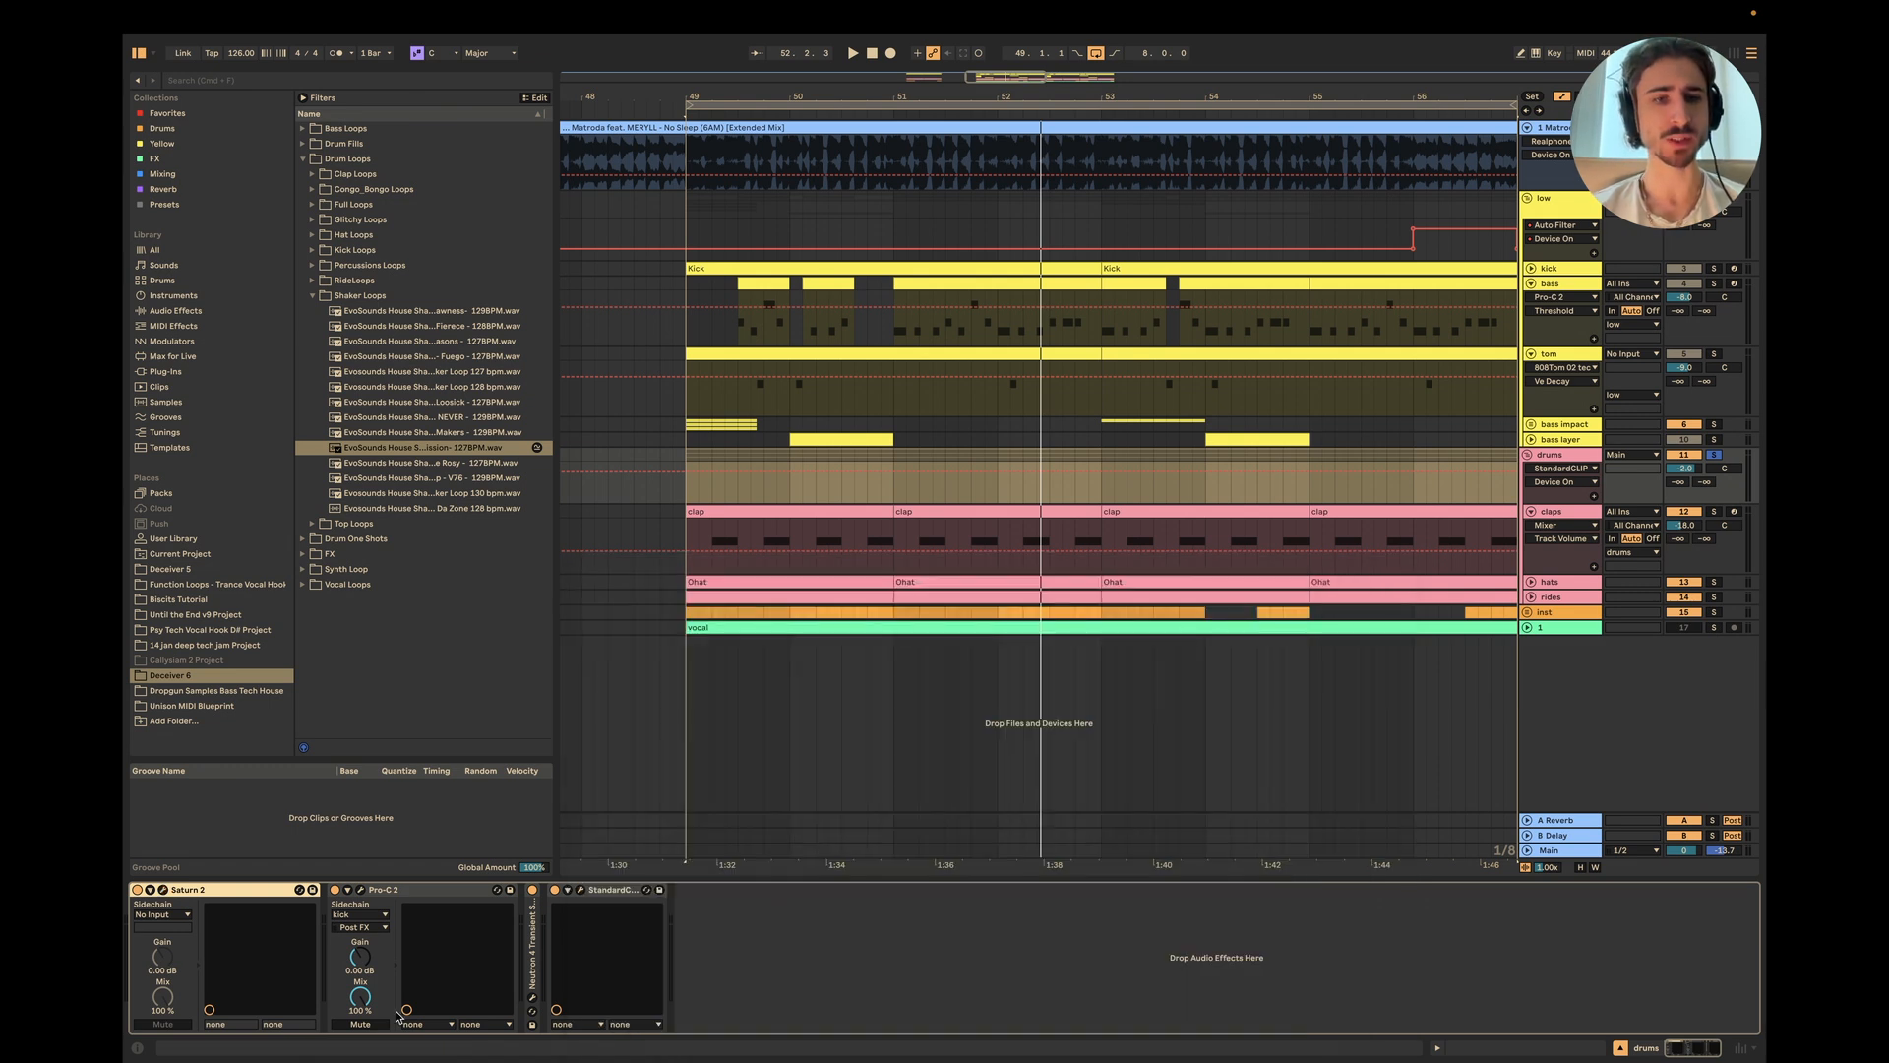
Step: Open Pro-C 2 on the drums group and move the device to the end of the chain, after StandardCLIP
{"action": "left_click", "coordinate": [415, 892]}
{"action": "left_click", "coordinate": [361, 891]}
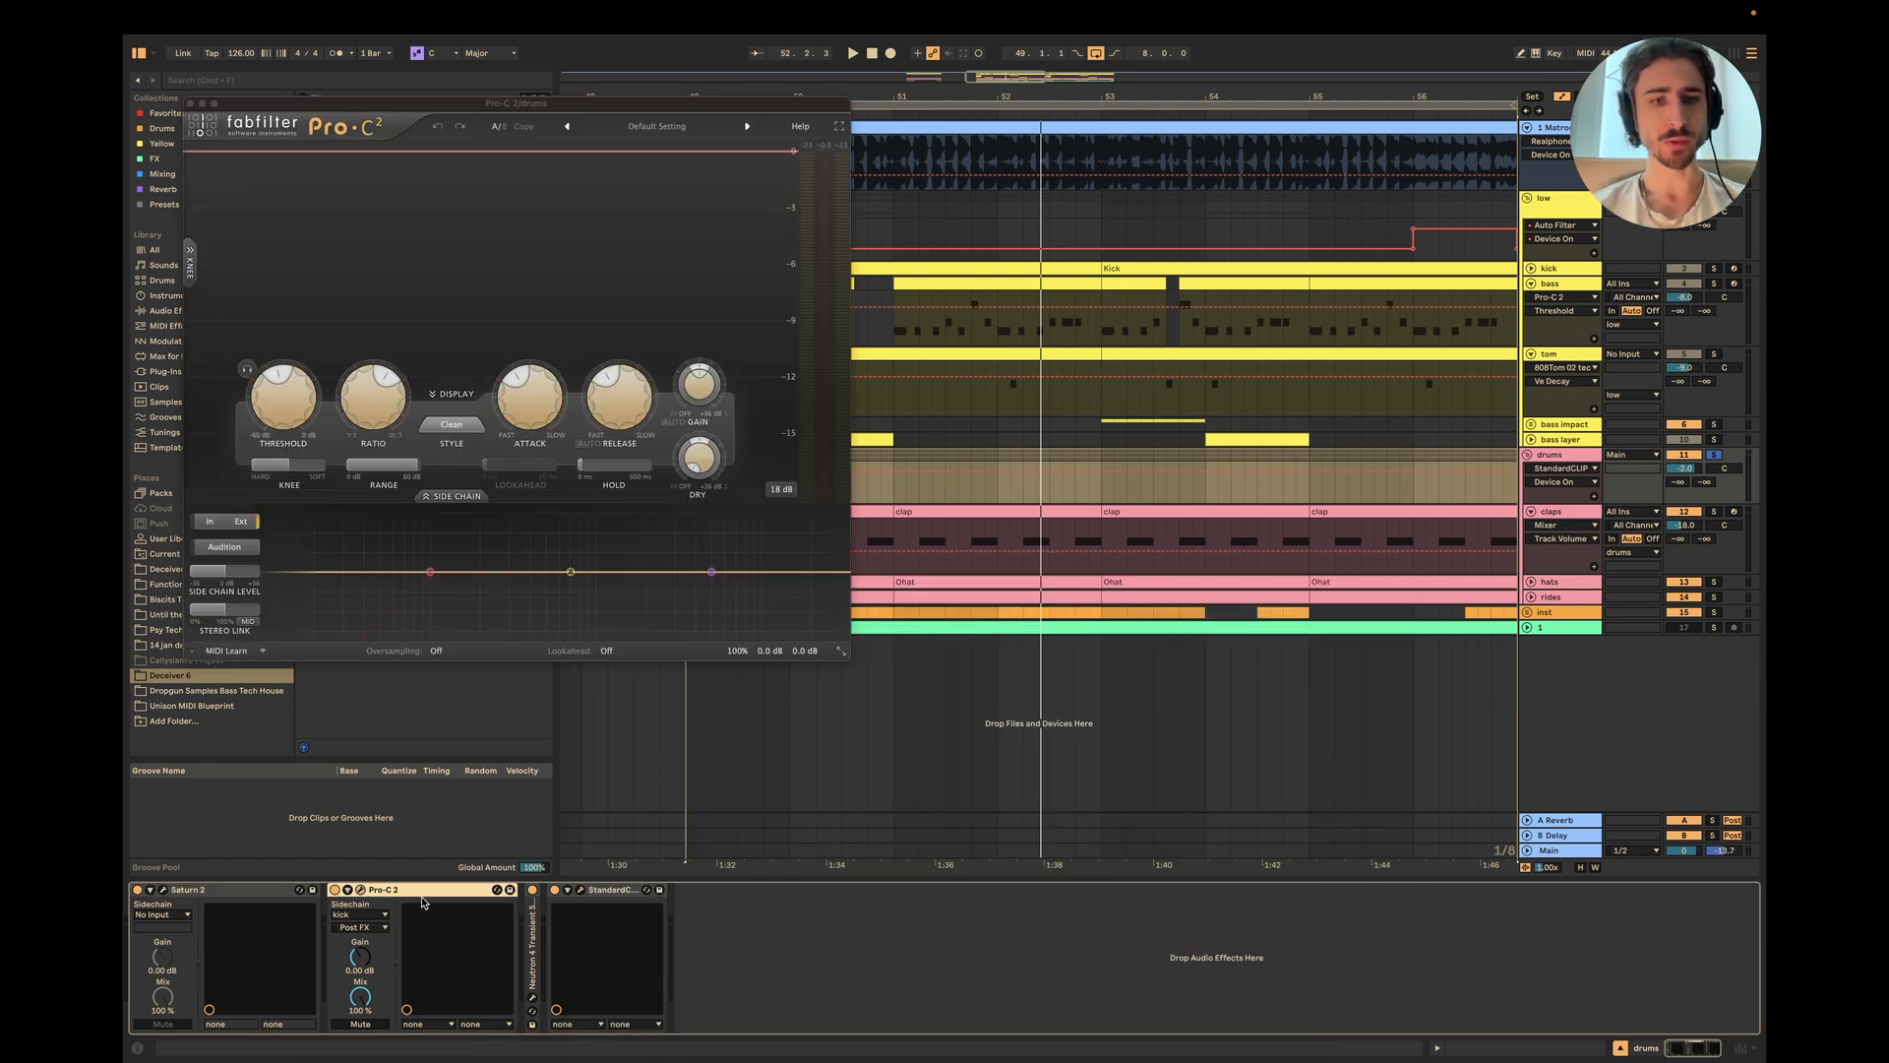
{"action": "left_click_drag", "start_coordinate": [755, 904], "coordinate": [754, 906]}
{"action": "double_click", "coordinate": [334, 924]}
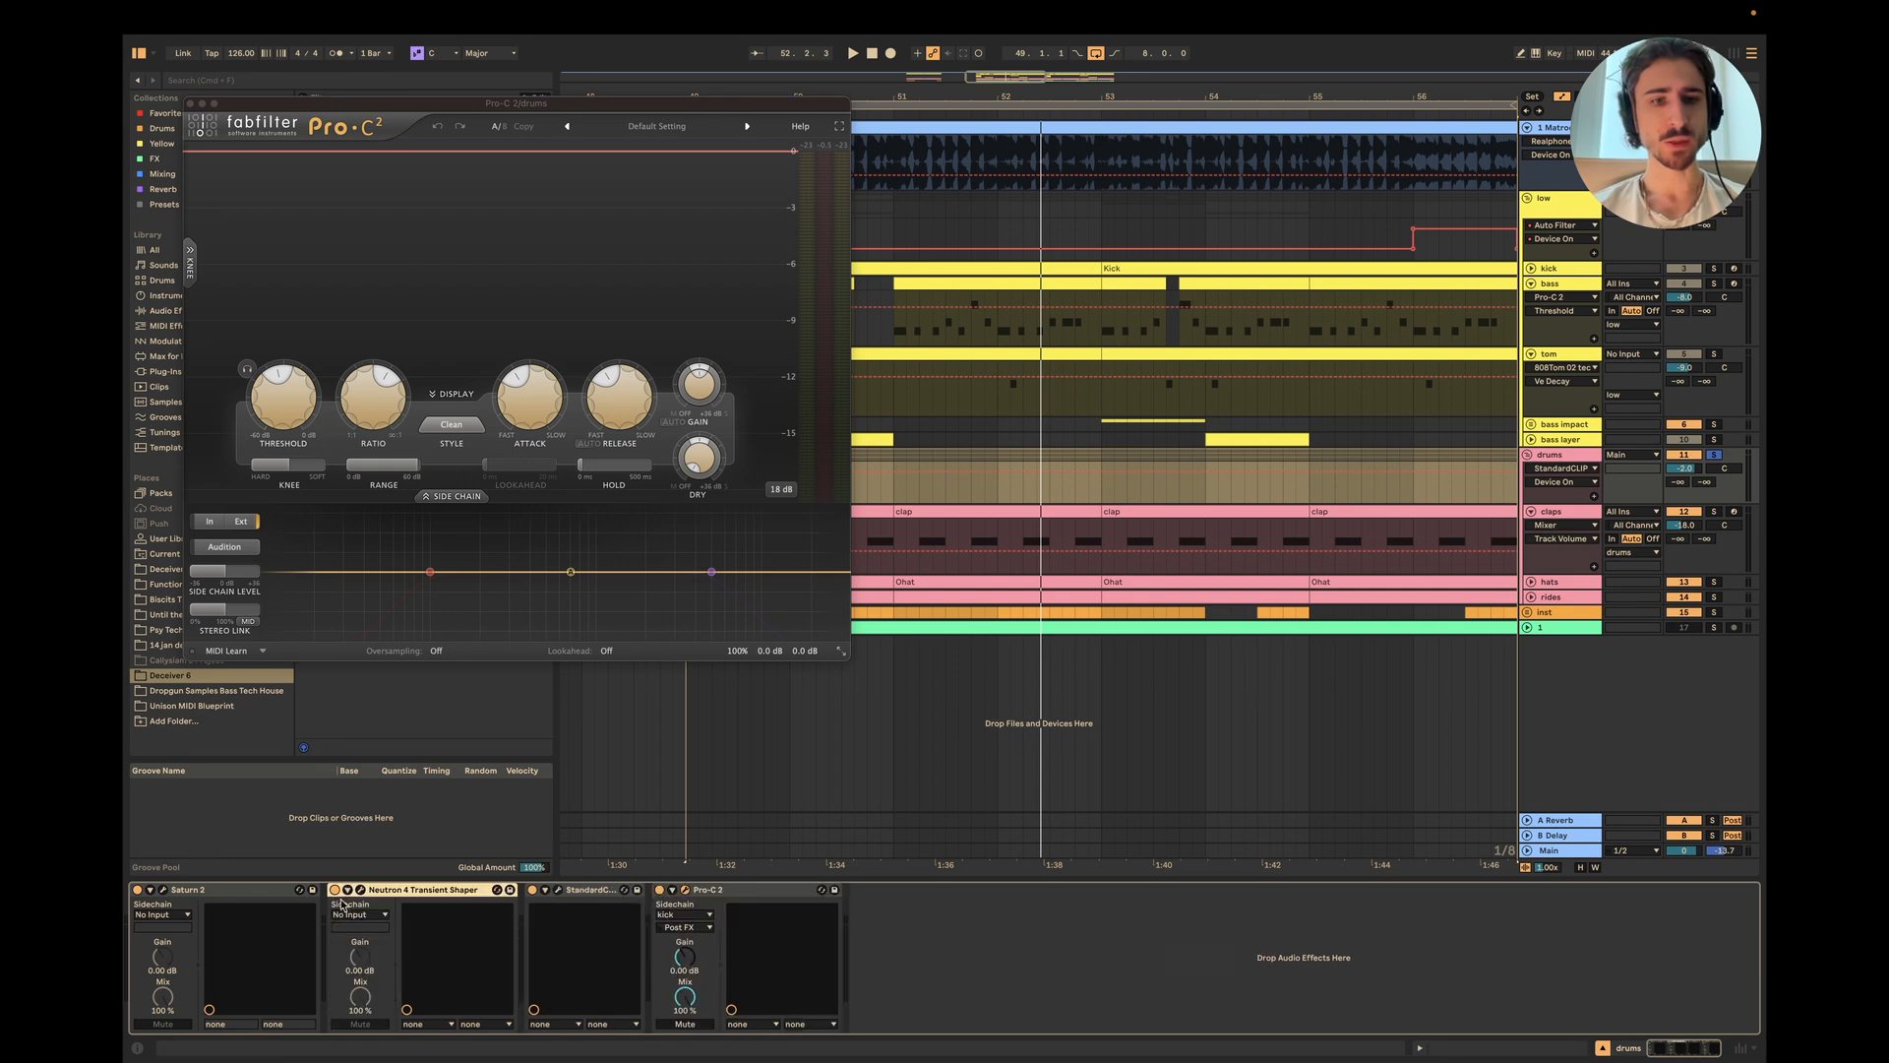
Step: View the Neutron 4 Transient Shaper and StandardCLIP settings, and close all the open plug-in windows
{"action": "left_click", "coordinate": [360, 890]}
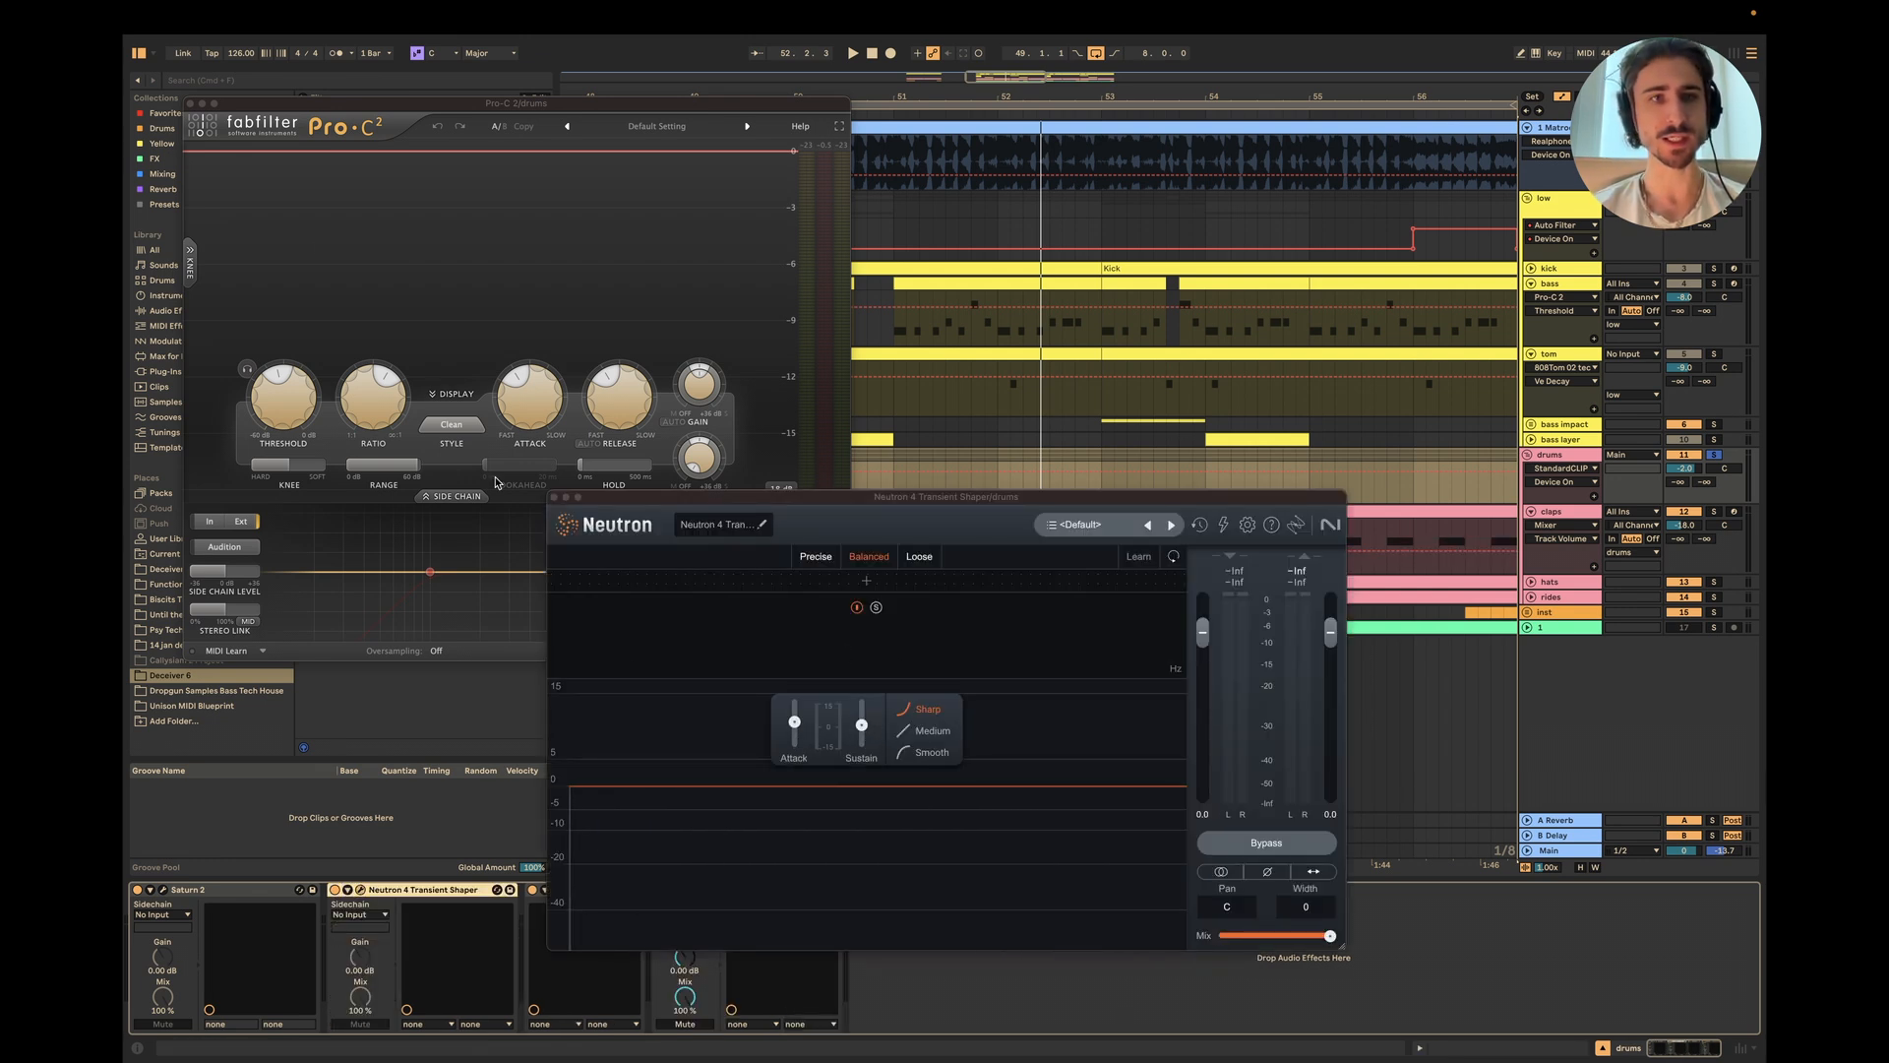
{"action": "left_click", "coordinate": [191, 104]}
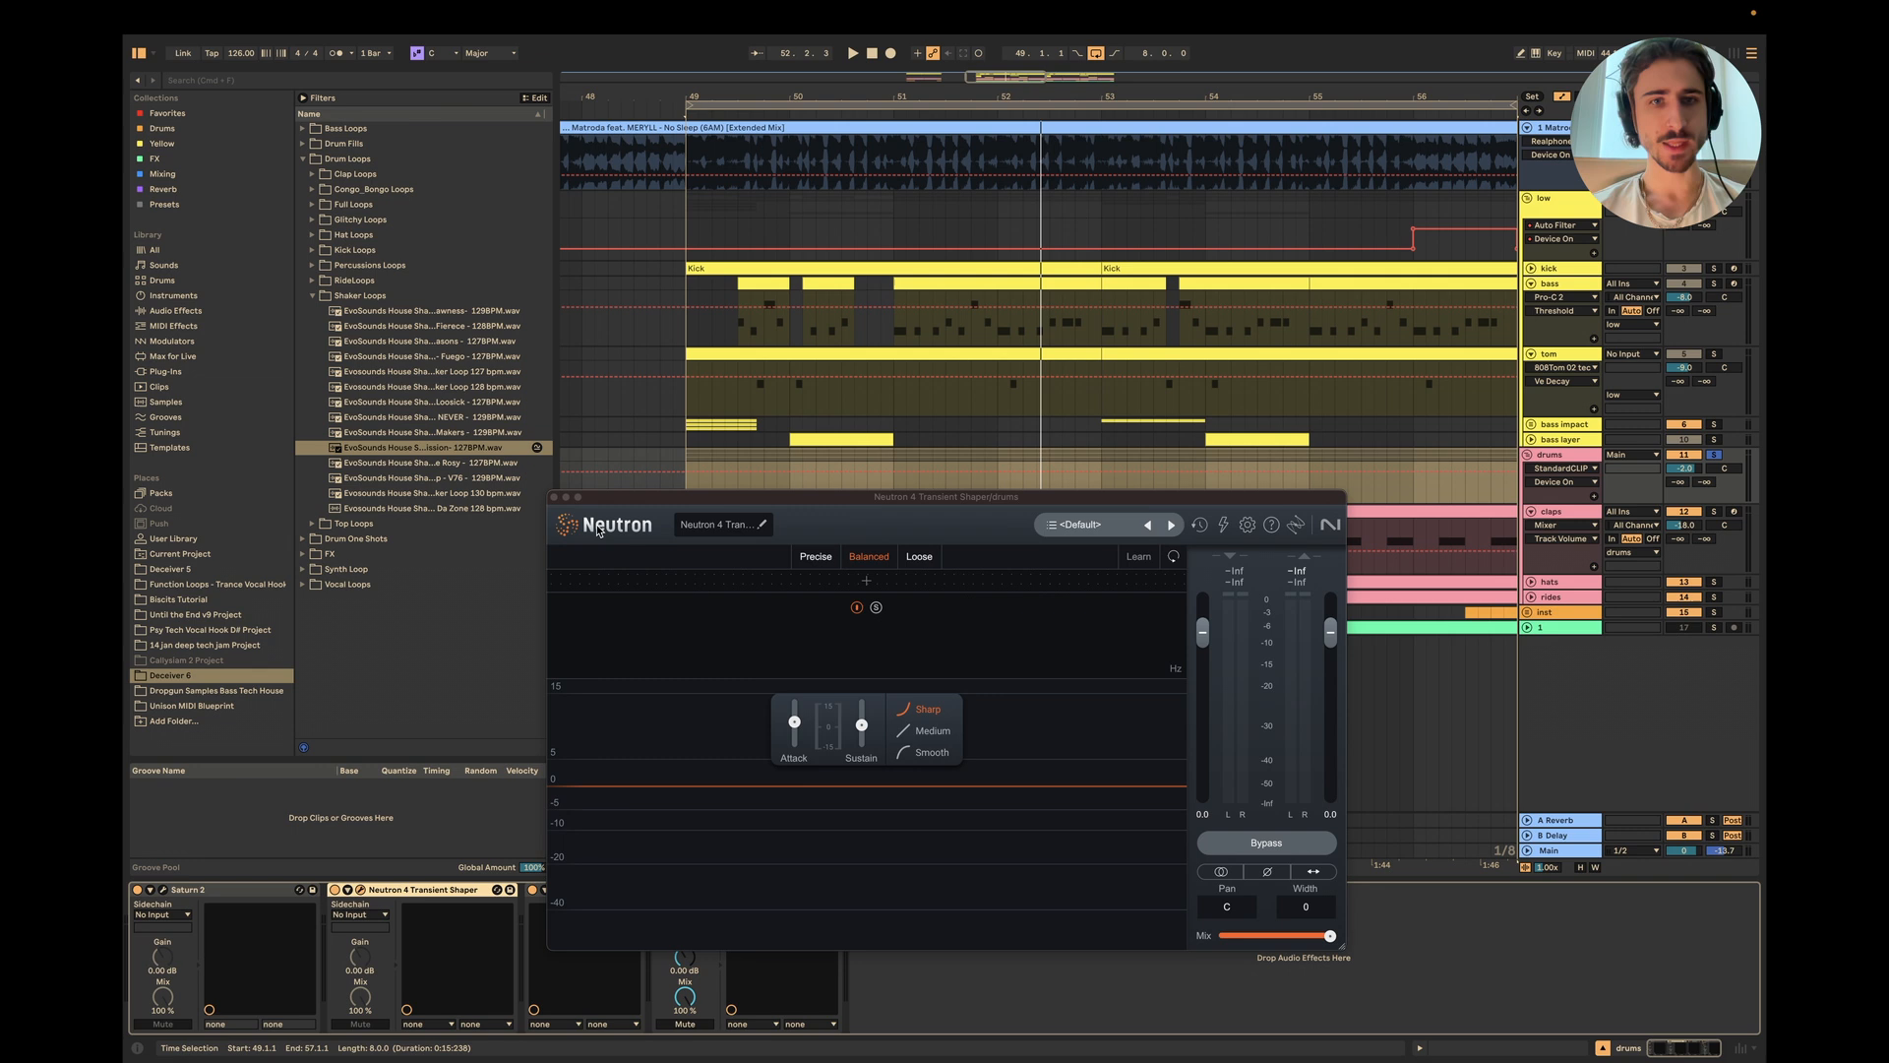
{"action": "left_click", "coordinate": [554, 497]}
{"action": "left_click", "coordinate": [558, 891]}
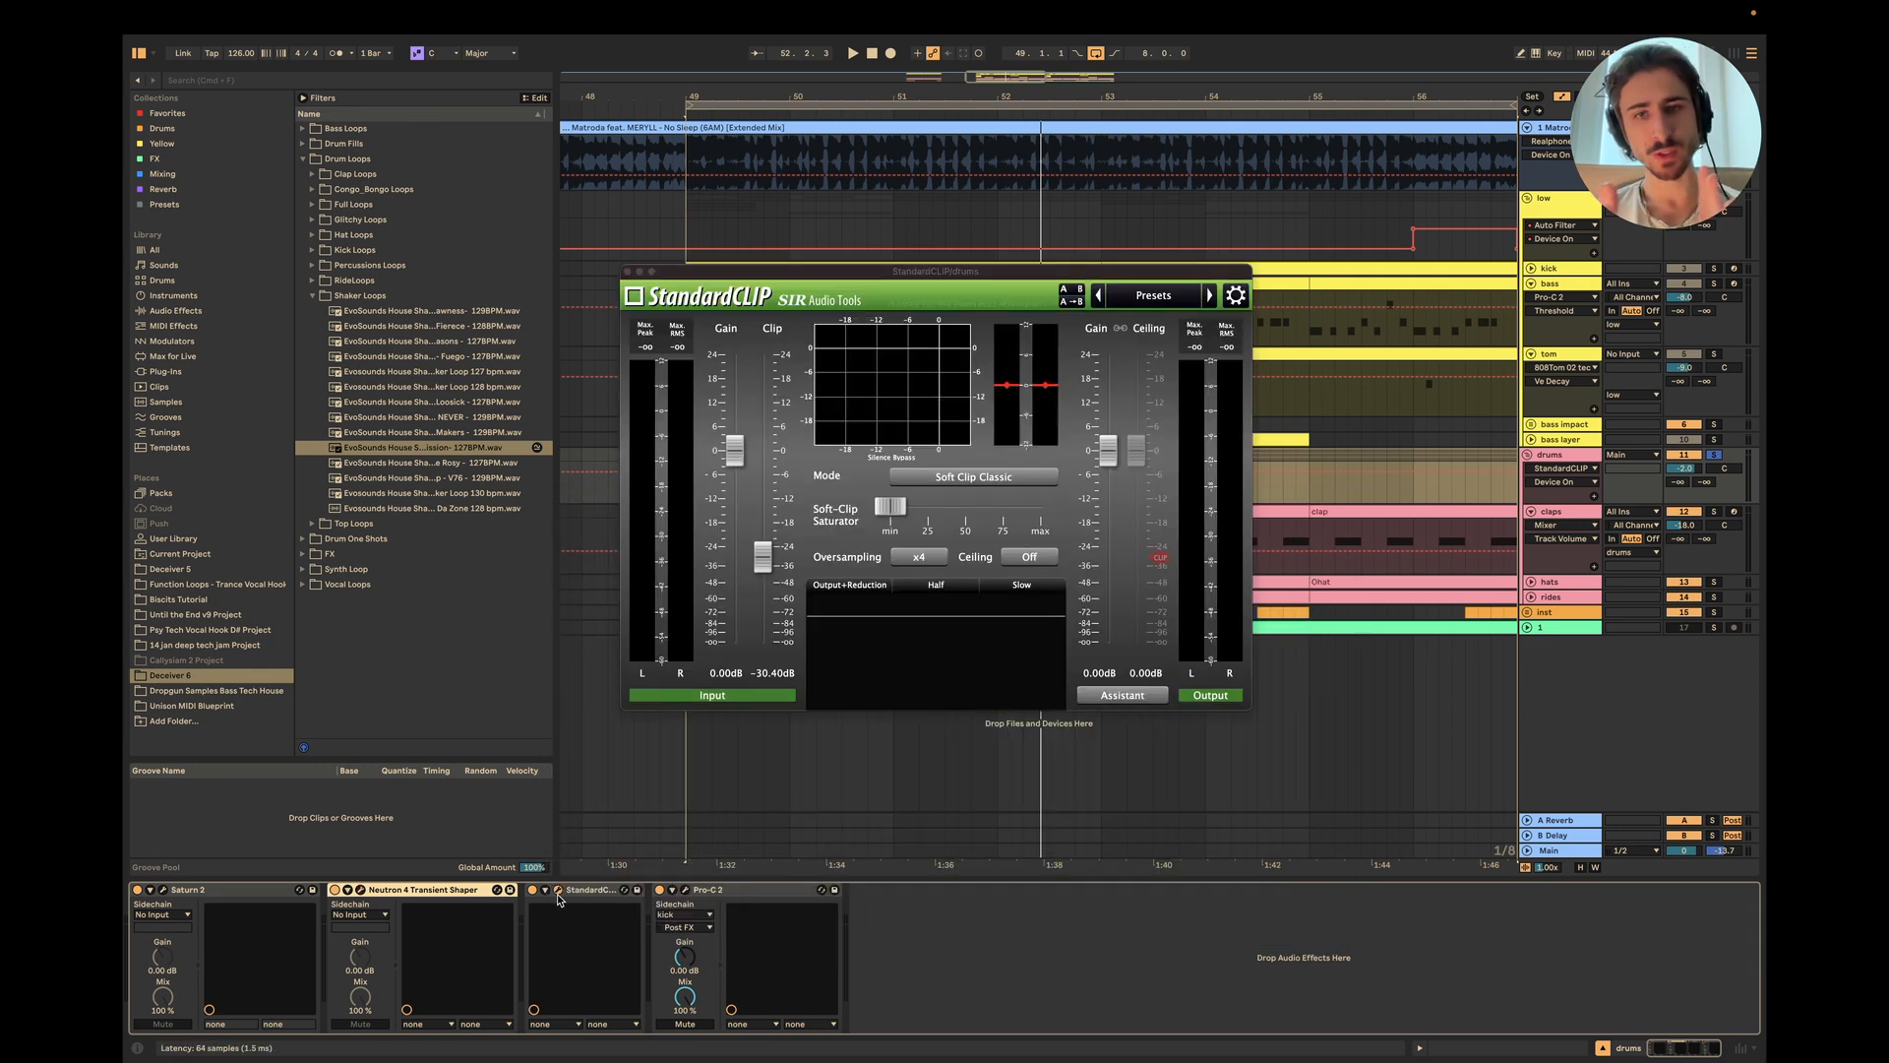
{"action": "left_click", "coordinate": [627, 273]}
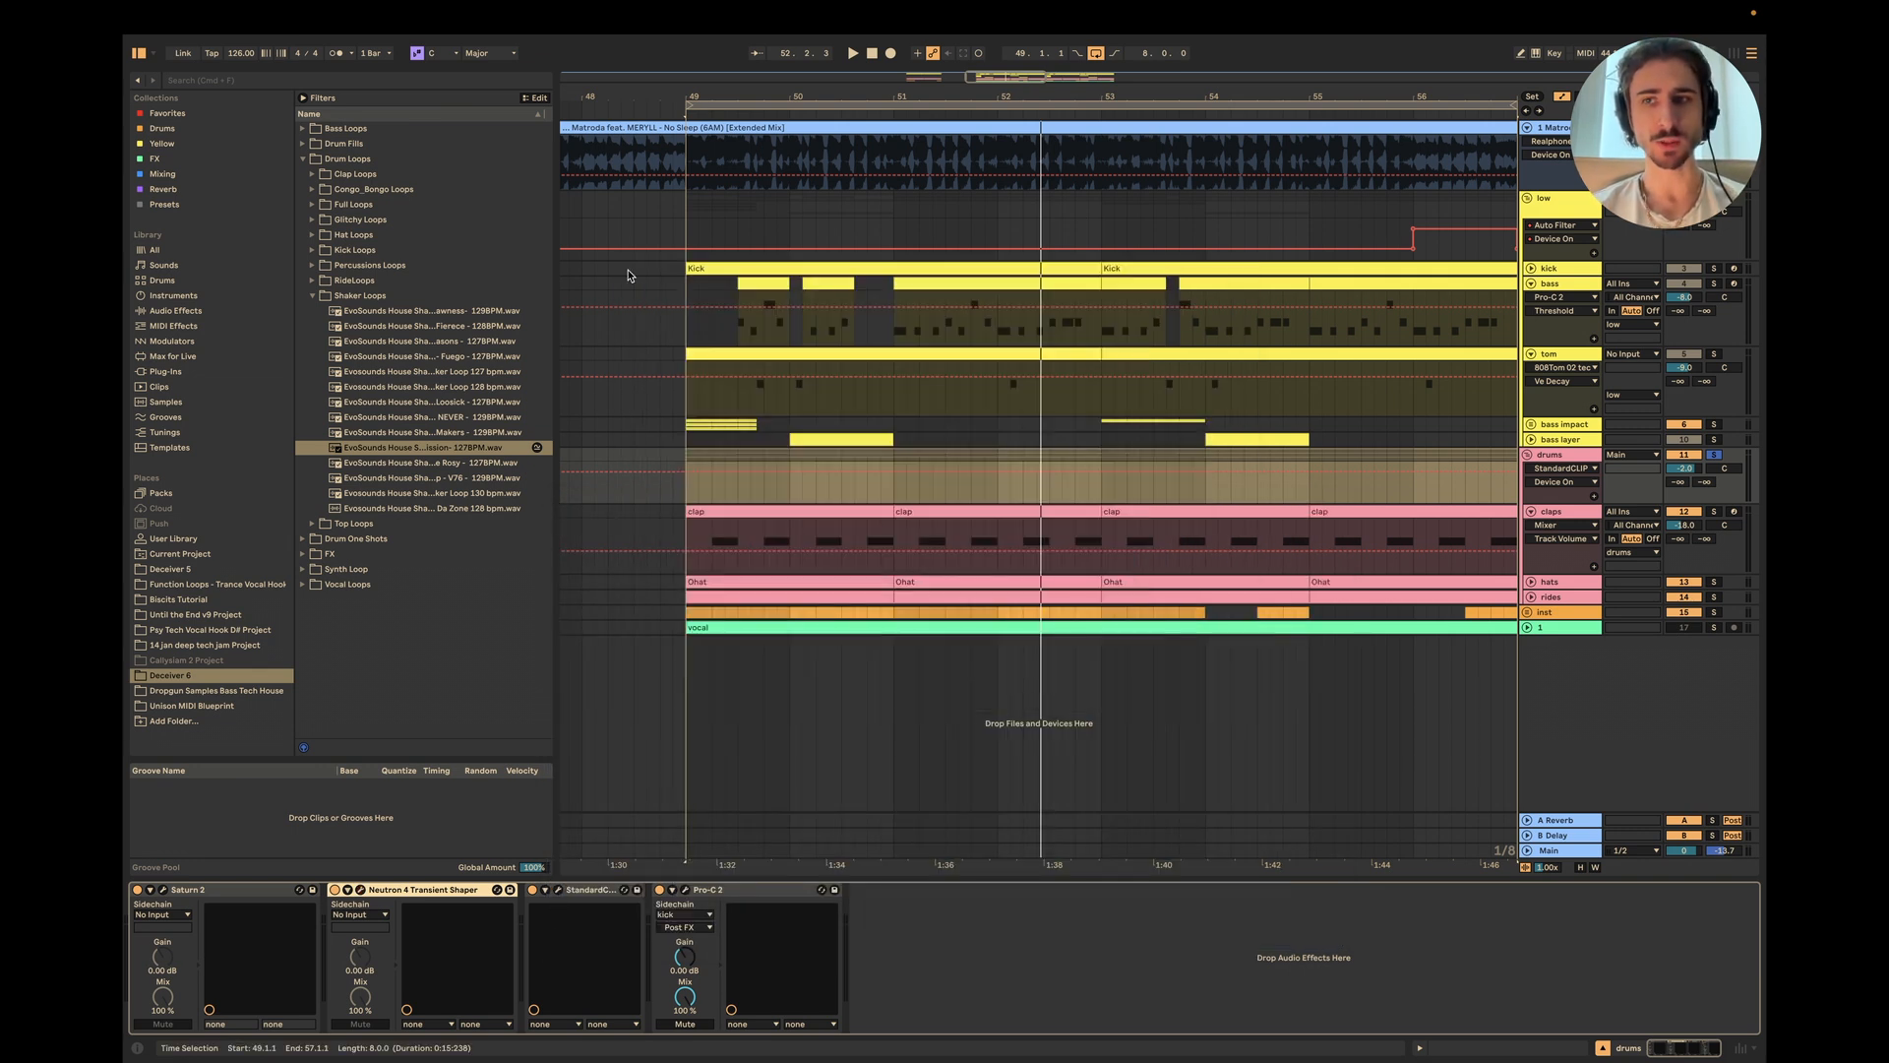
Step: Solo the low group with the drums, toggle the drums' Saturn 2, Neutron 4 Transient Shaper and StandardCLIP together, and play the section
{"action": "left_click", "coordinate": [1684, 198]}
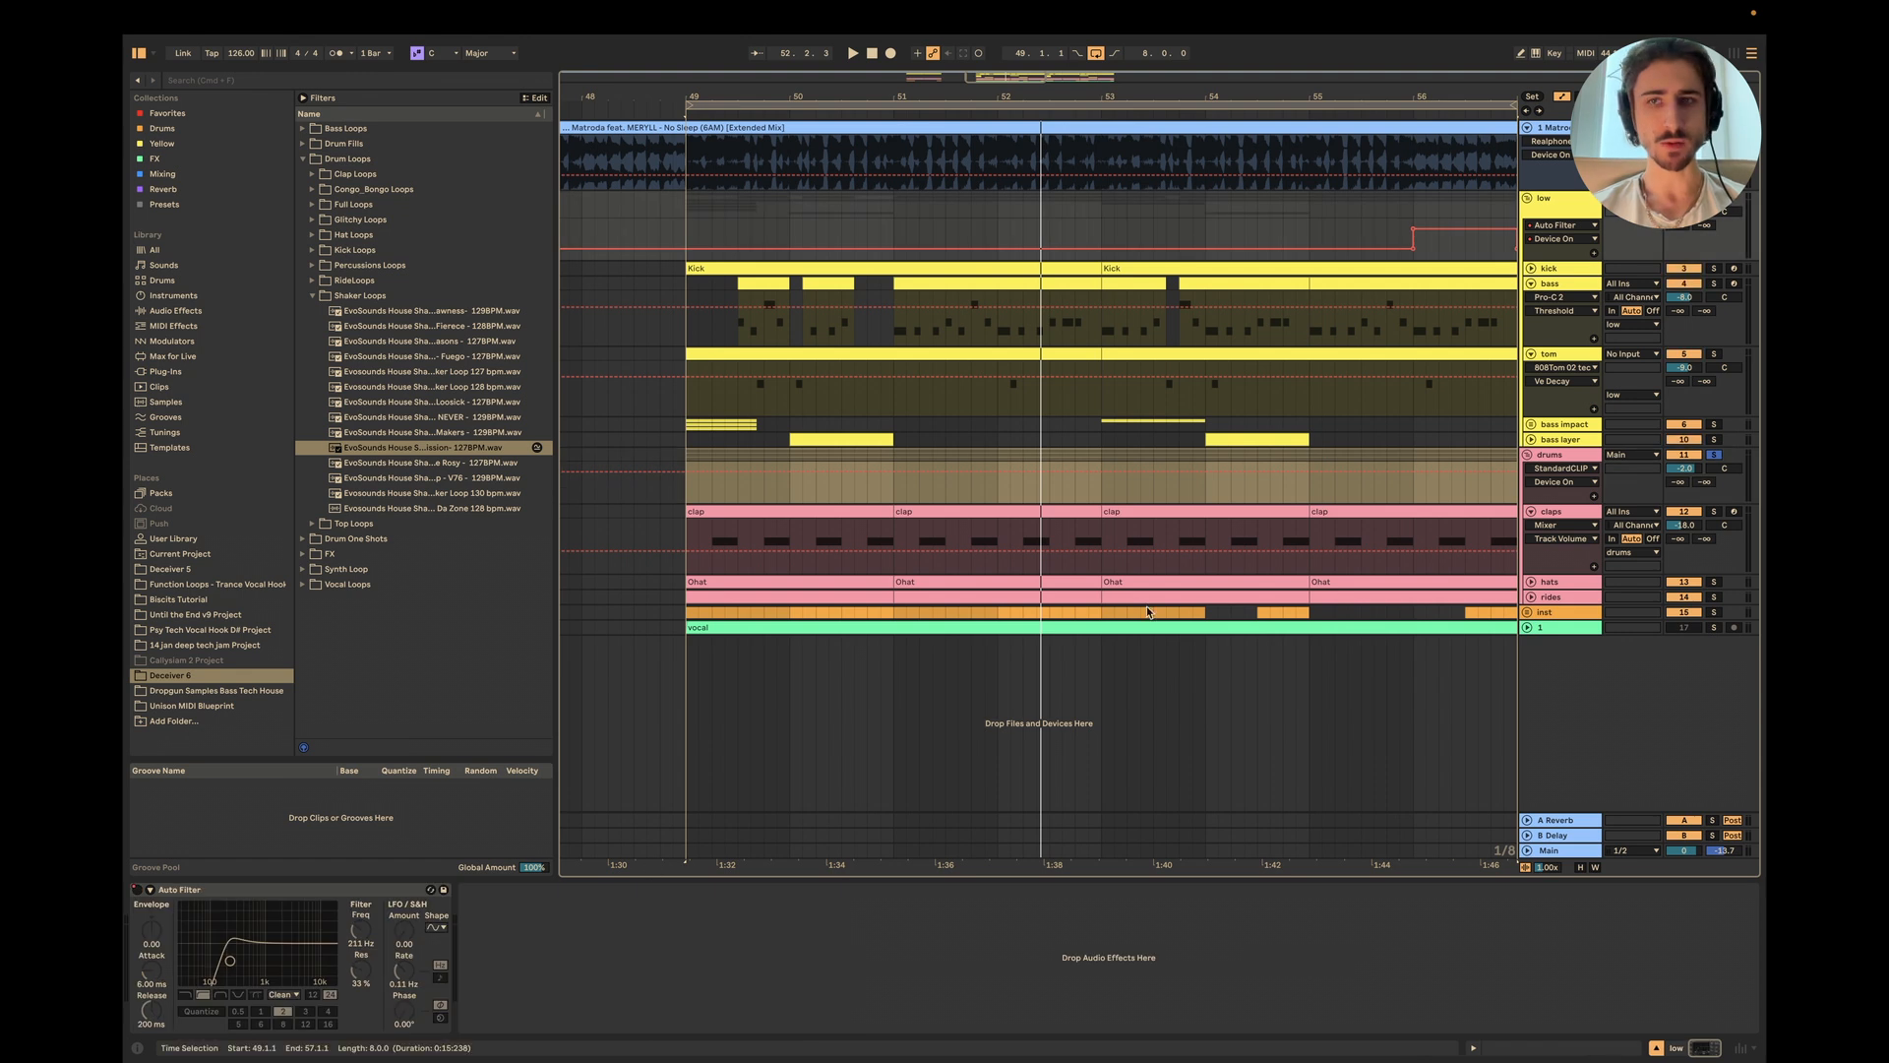
{"action": "left_click", "coordinate": [1551, 459]}
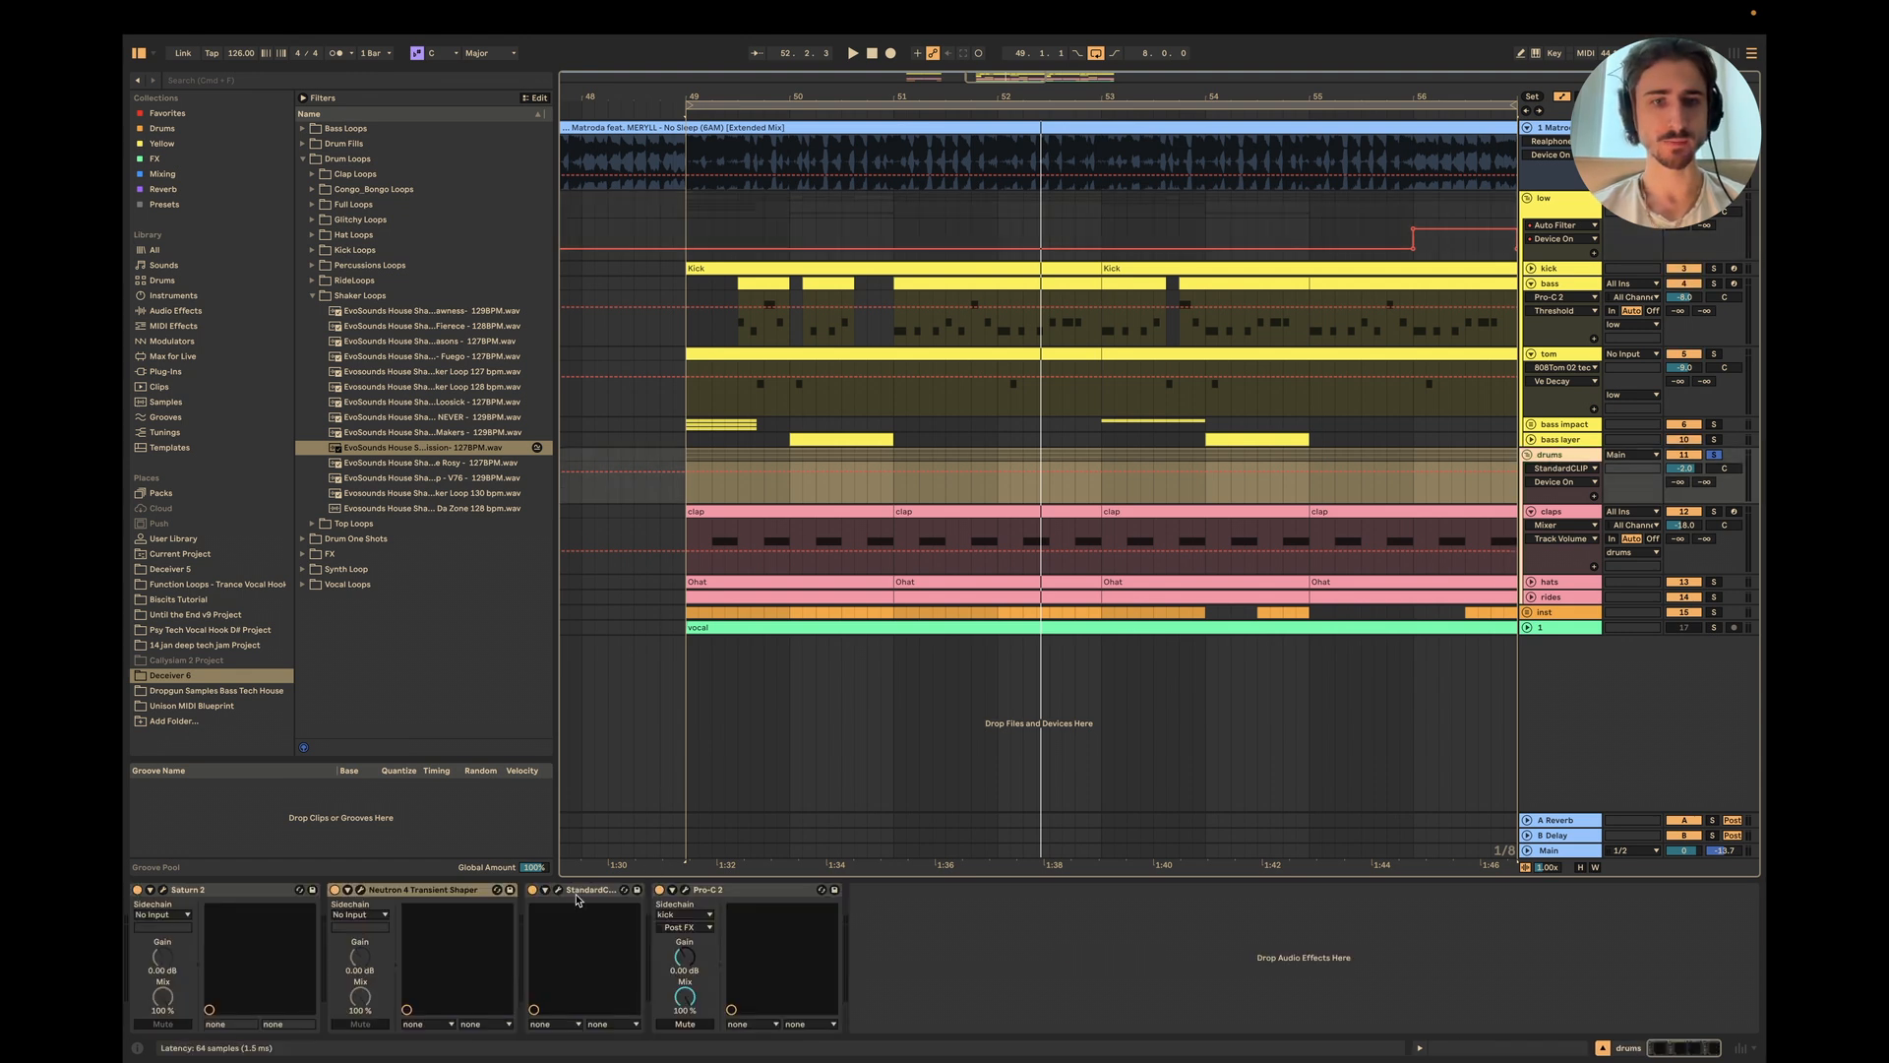
{"action": "left_click", "coordinate": [236, 889]}
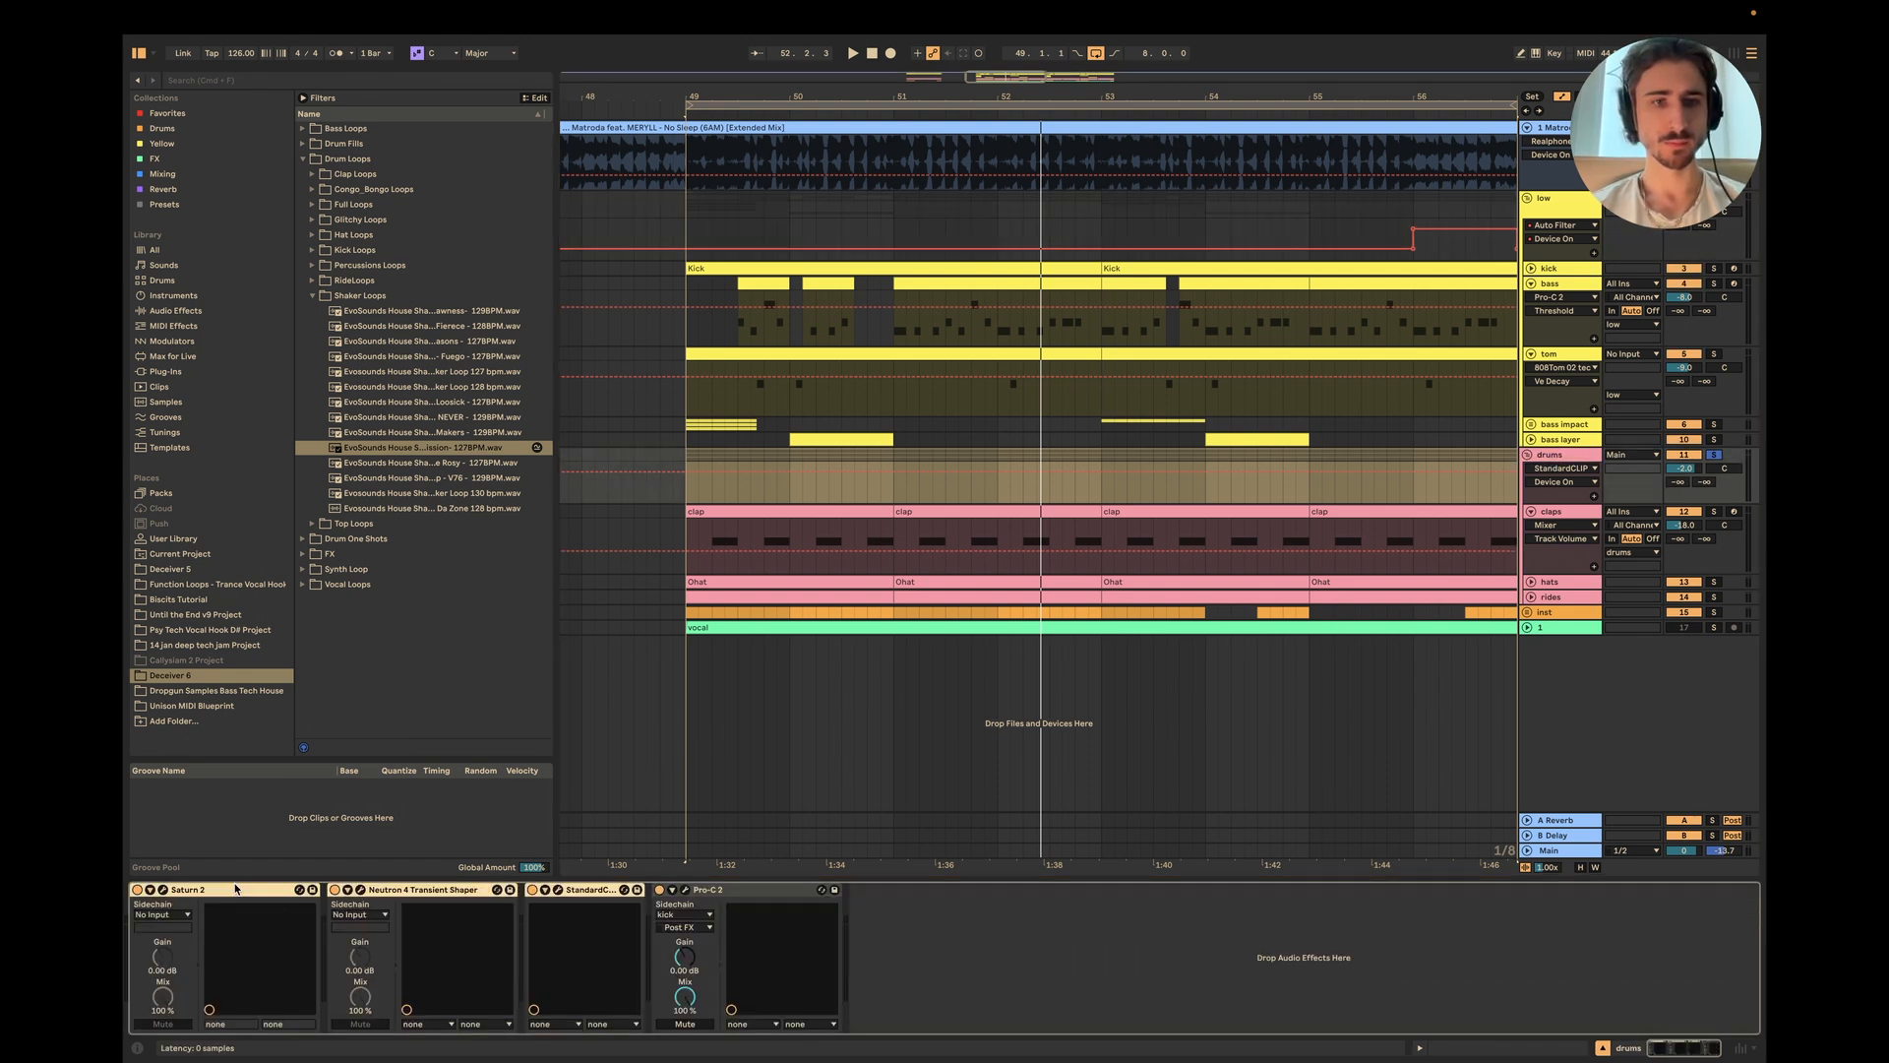
{"action": "left_click", "coordinate": [333, 891]}
{"action": "key", "text": "space"}
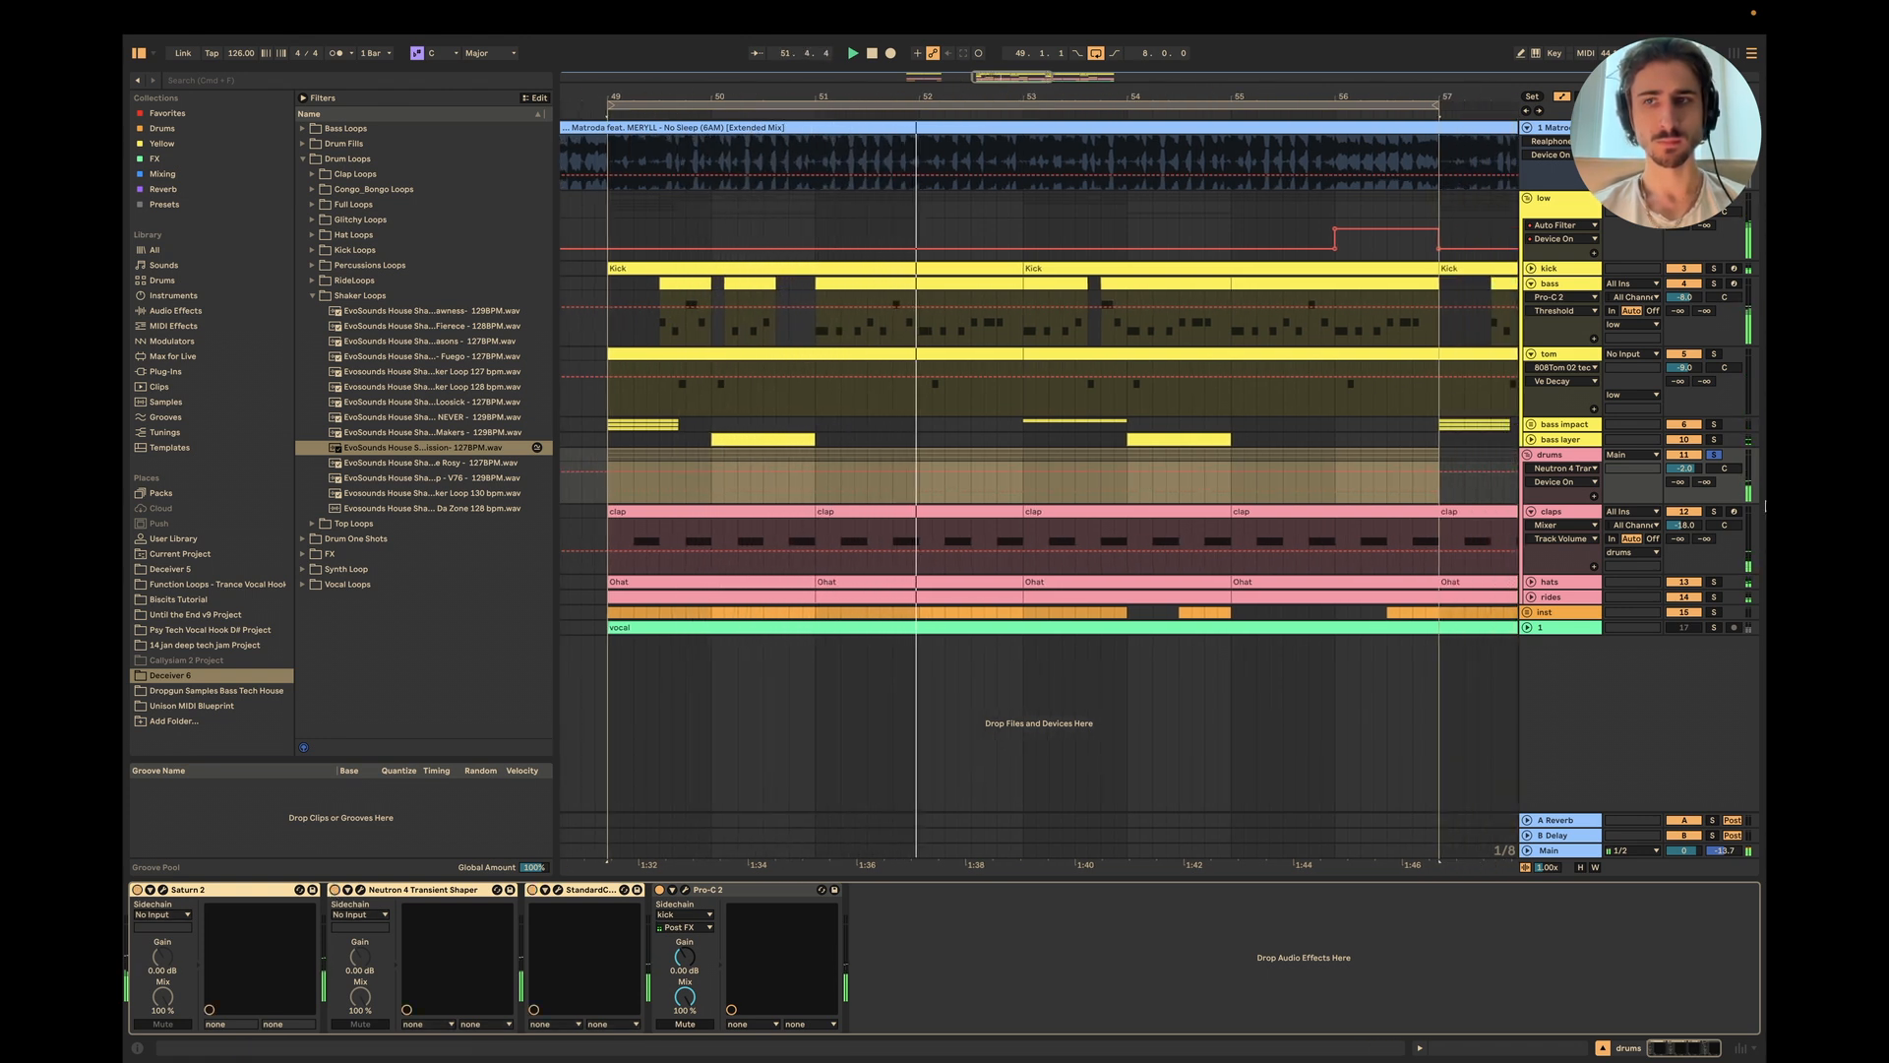
{"action": "scroll", "coordinate": [1094, 616], "scroll_direction": "down", "scroll_amount": 2}
{"action": "scroll", "coordinate": [1095, 616], "scroll_direction": "right", "scroll_amount": 1}
{"action": "key", "text": "space"}
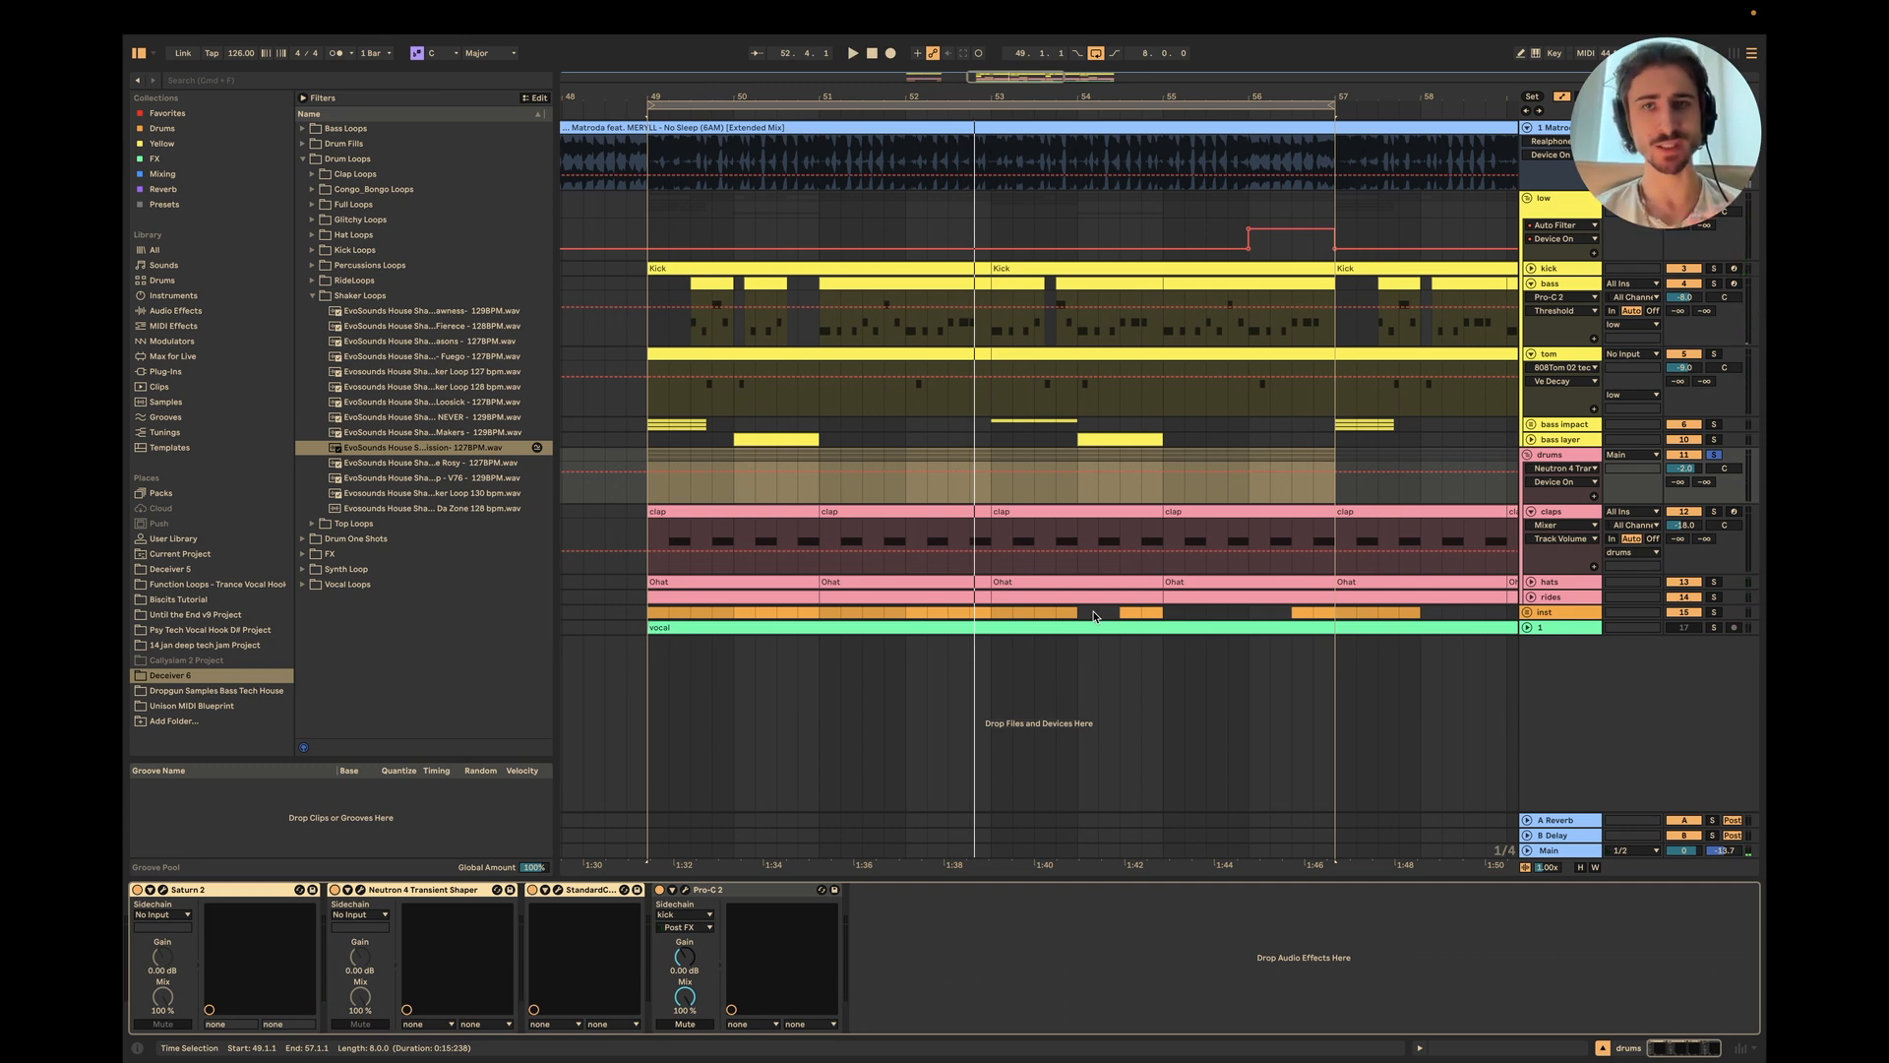
Step: Play the low and drums groups together from 49.1.1, and fold the tom, bass and bass layer tracks
{"action": "left_click", "coordinate": [649, 219]}
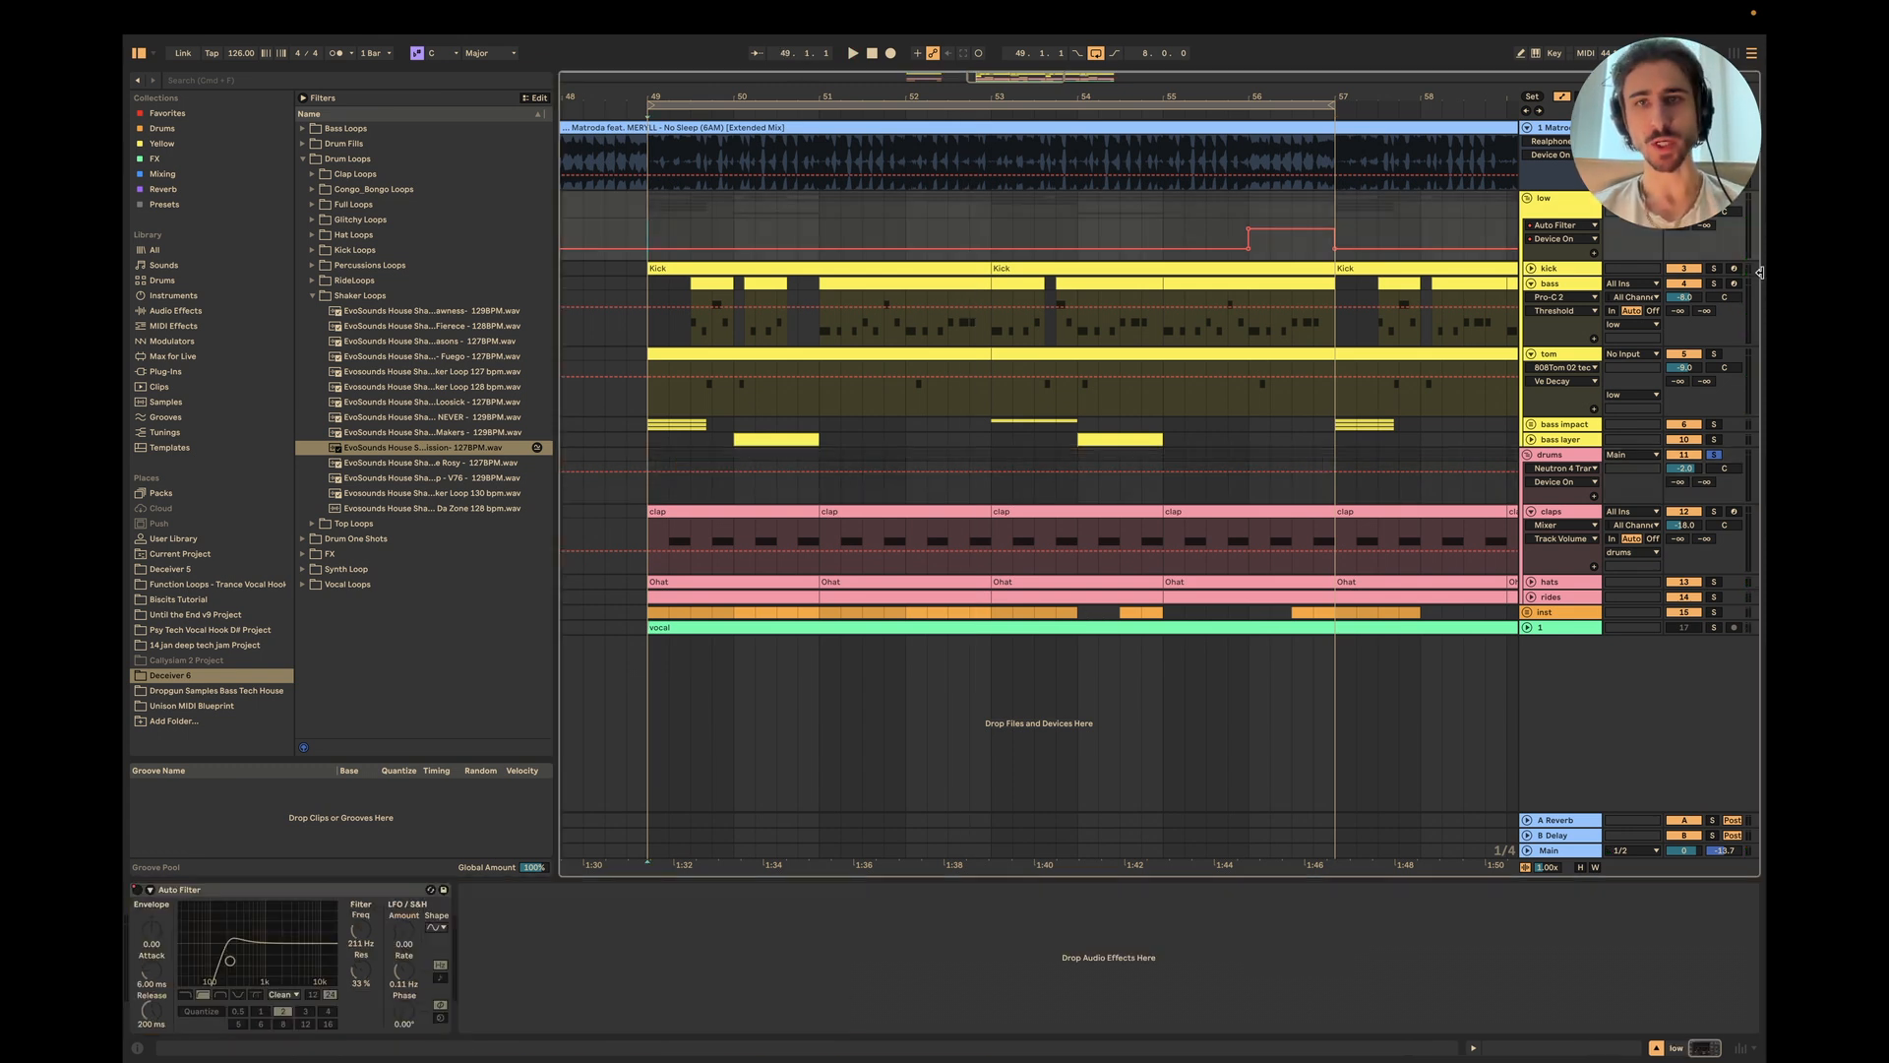
{"action": "key", "text": "space"}
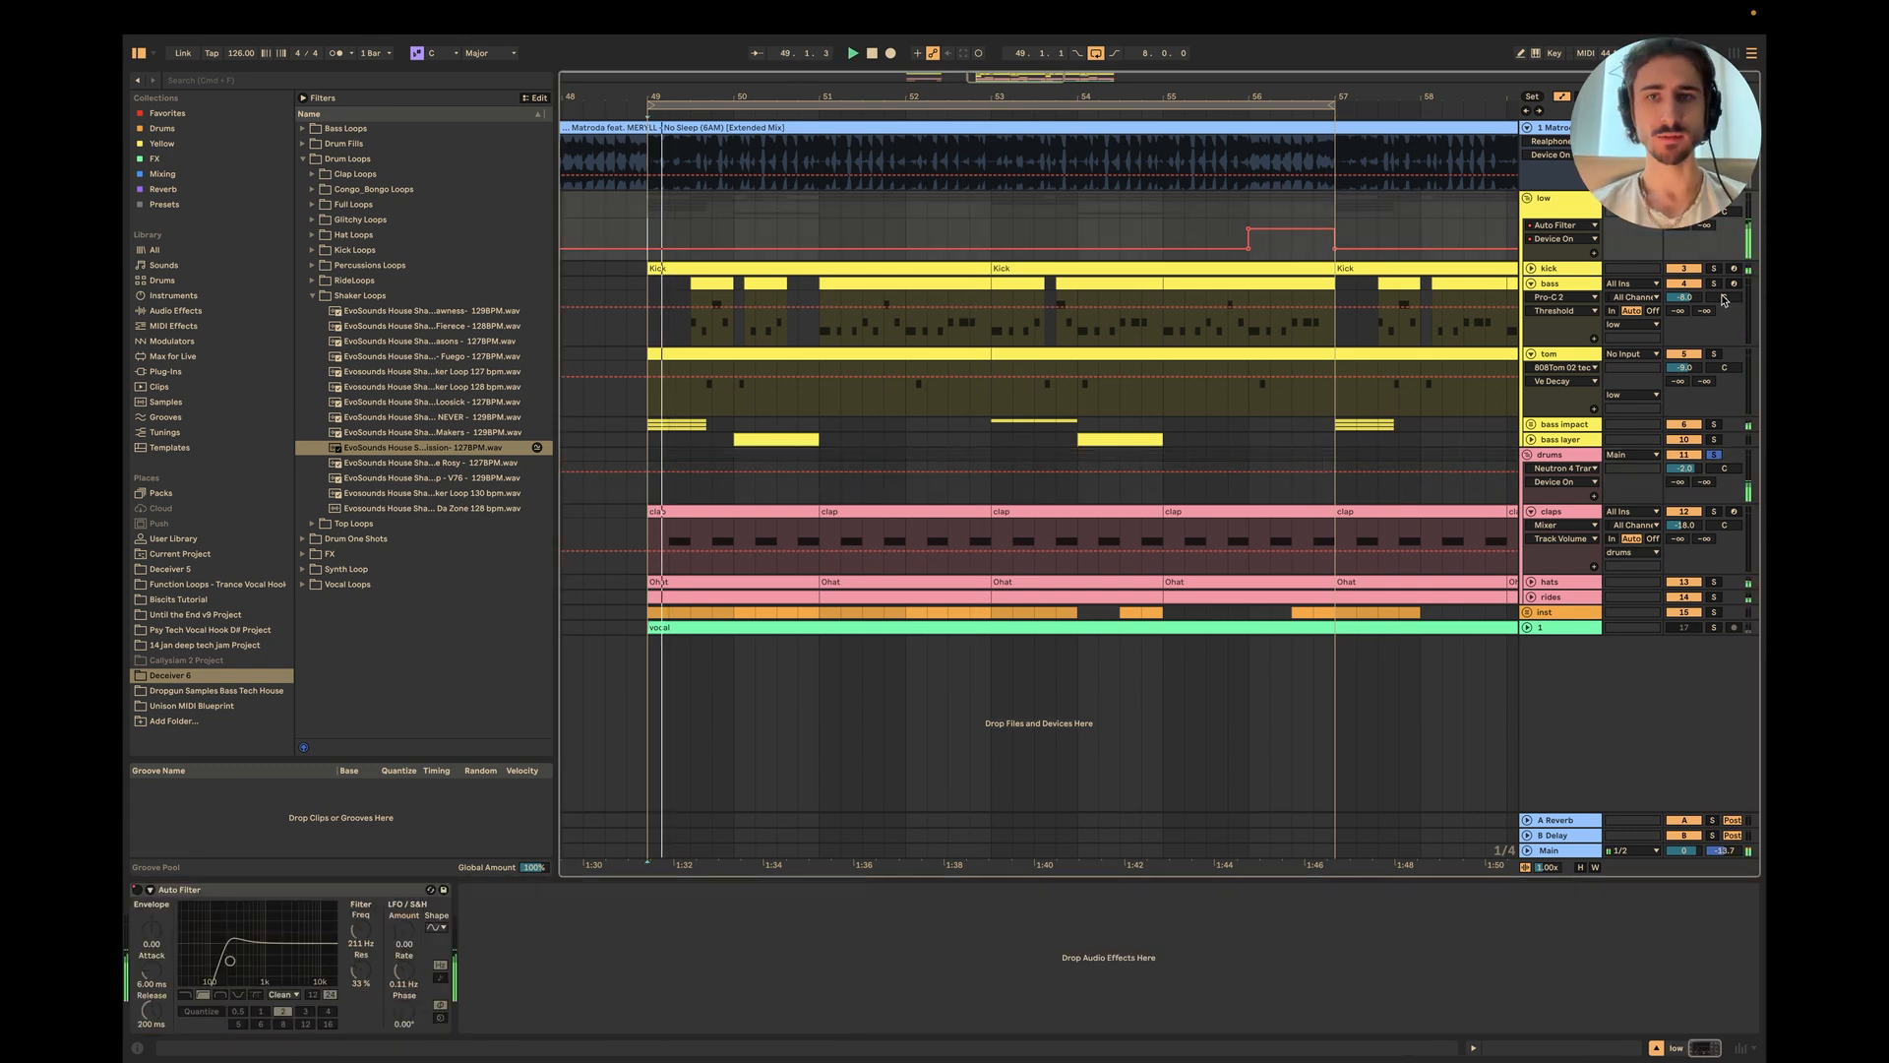
{"action": "left_click", "coordinate": [1533, 440]}
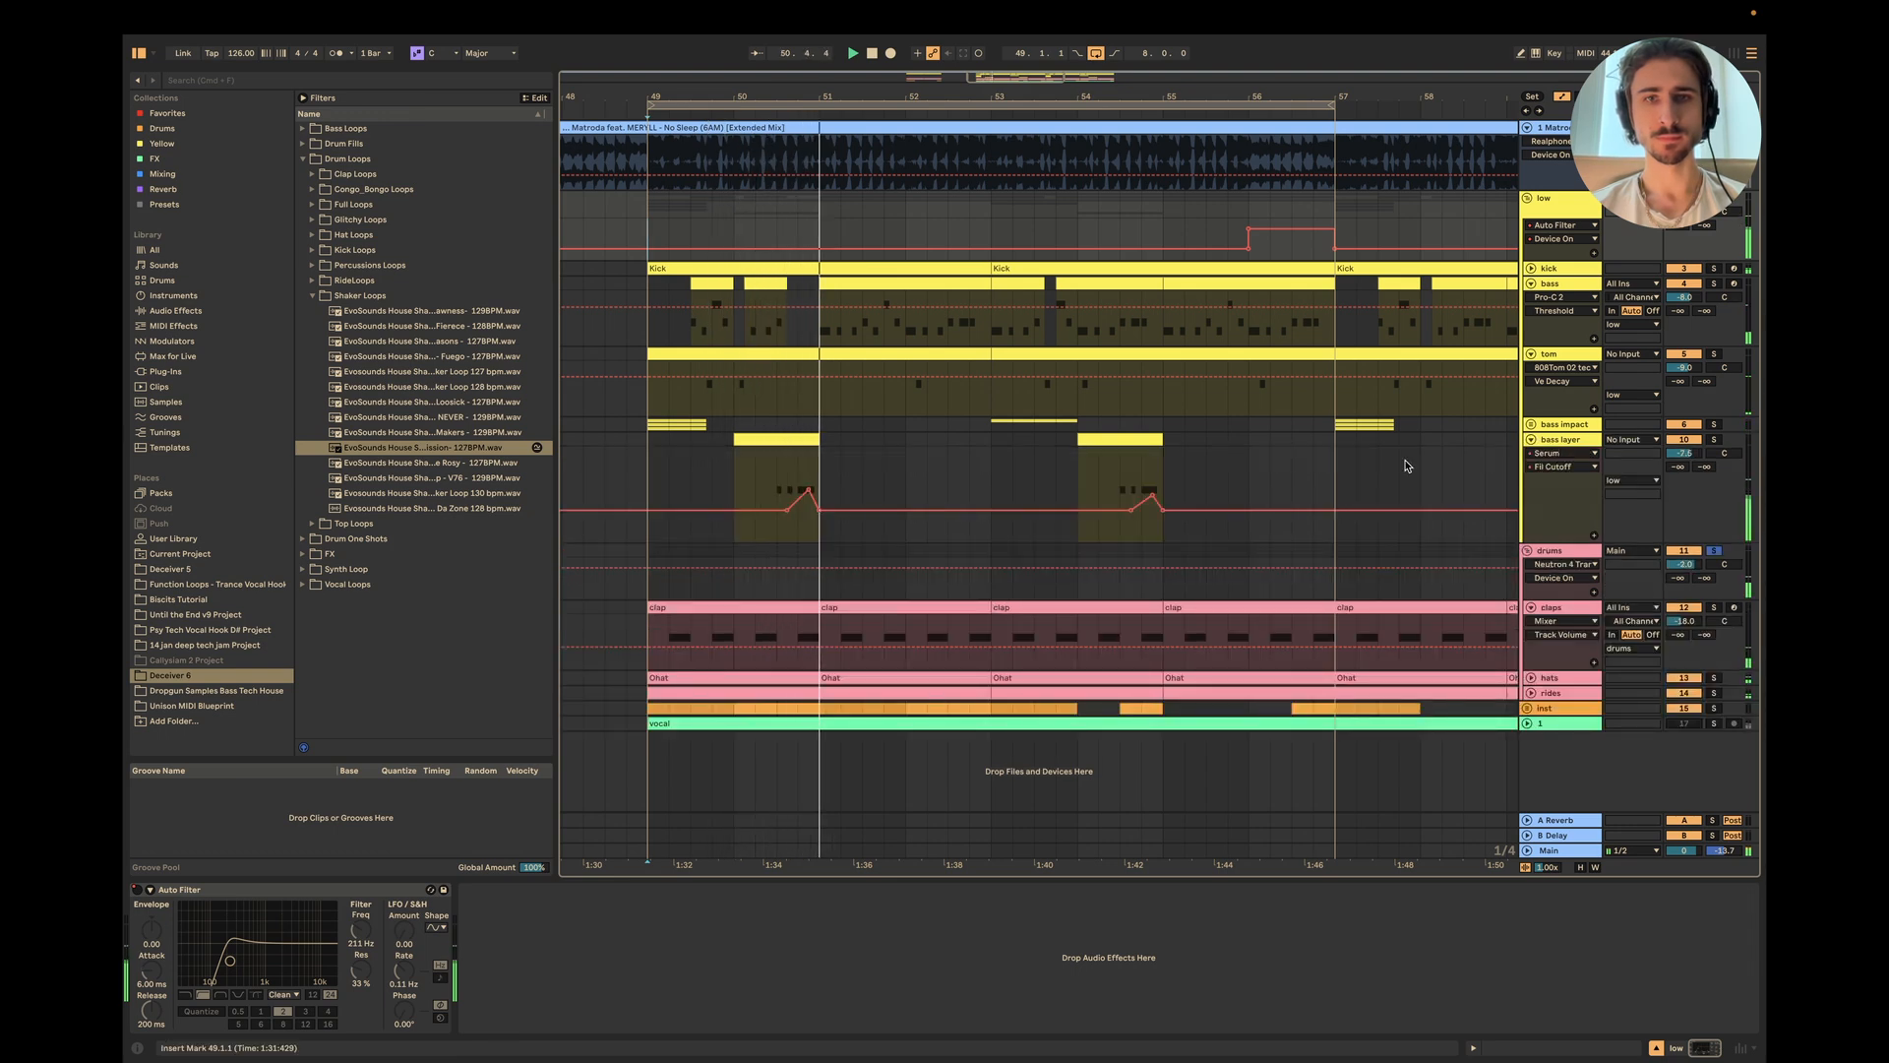
{"action": "scroll", "coordinate": [1083, 477], "scroll_direction": "down", "scroll_amount": 3}
{"action": "scroll", "coordinate": [1083, 476], "scroll_direction": "left", "scroll_amount": 1}
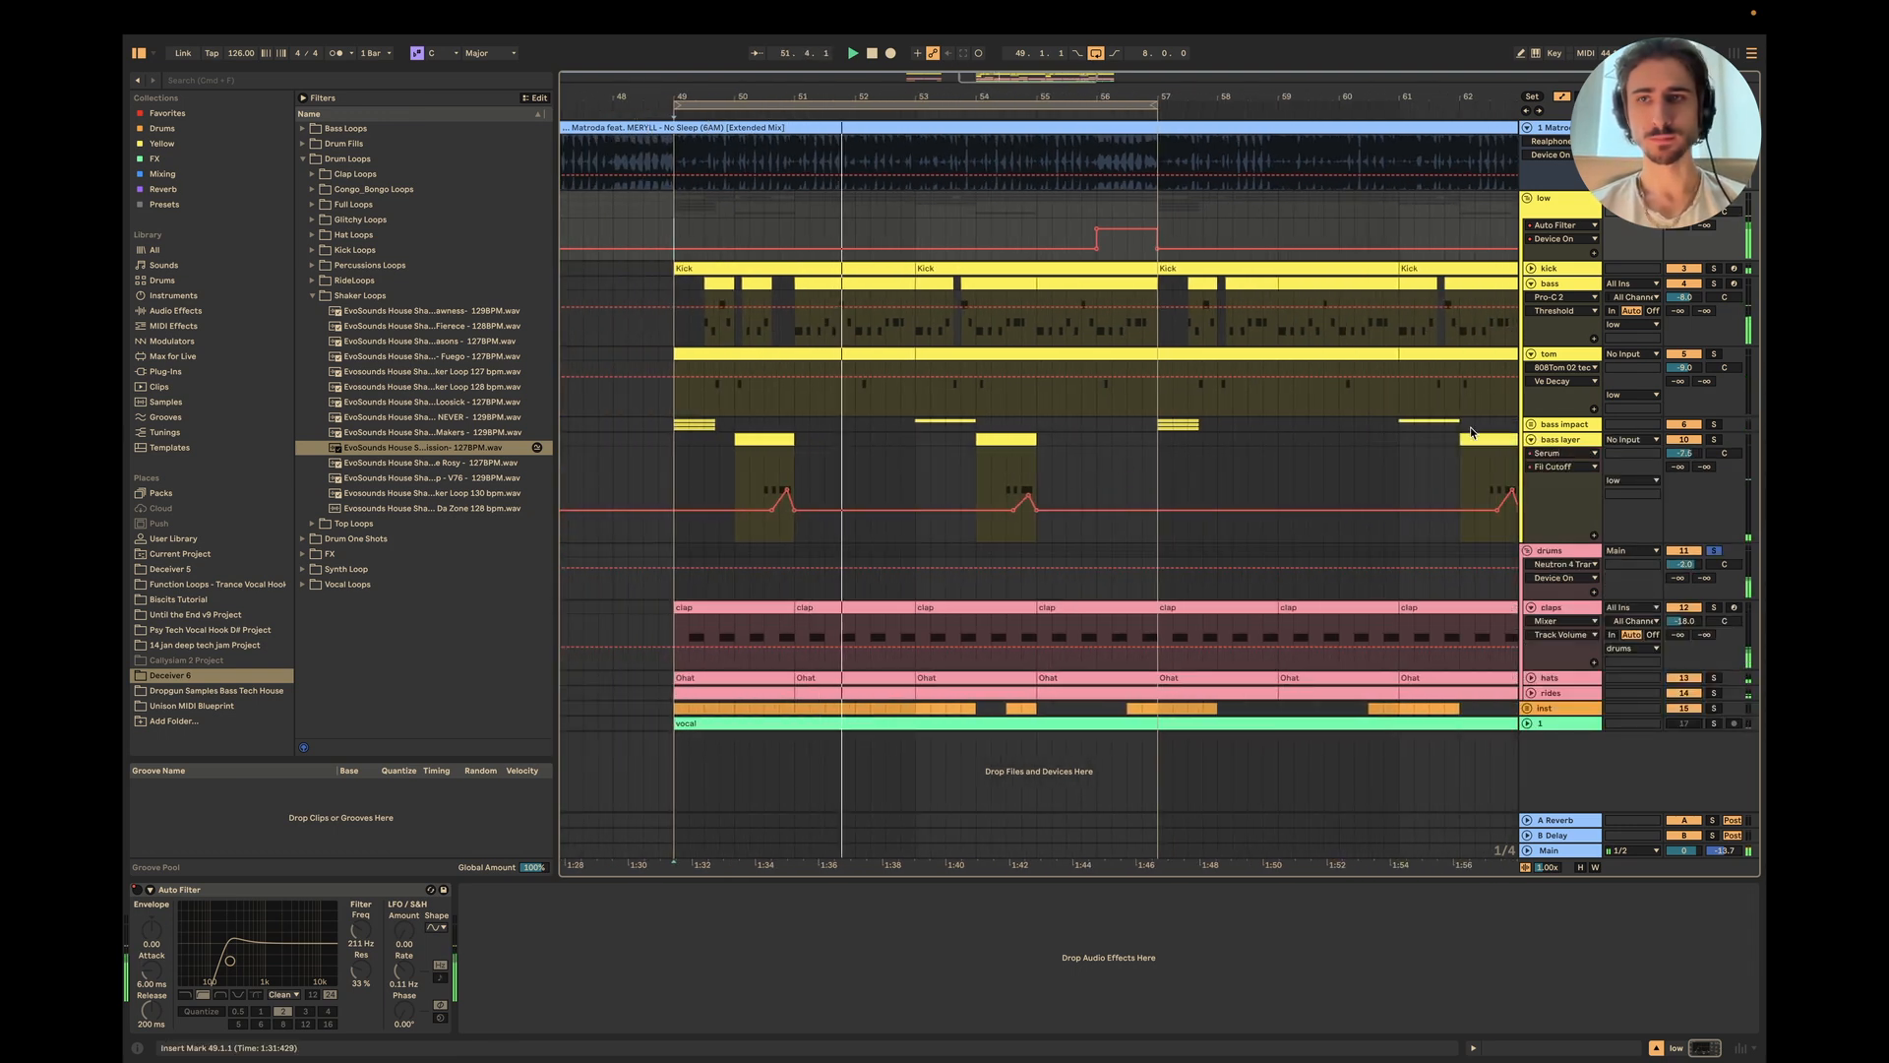
{"action": "left_click", "coordinate": [1532, 354]}
{"action": "left_click", "coordinate": [1531, 284]}
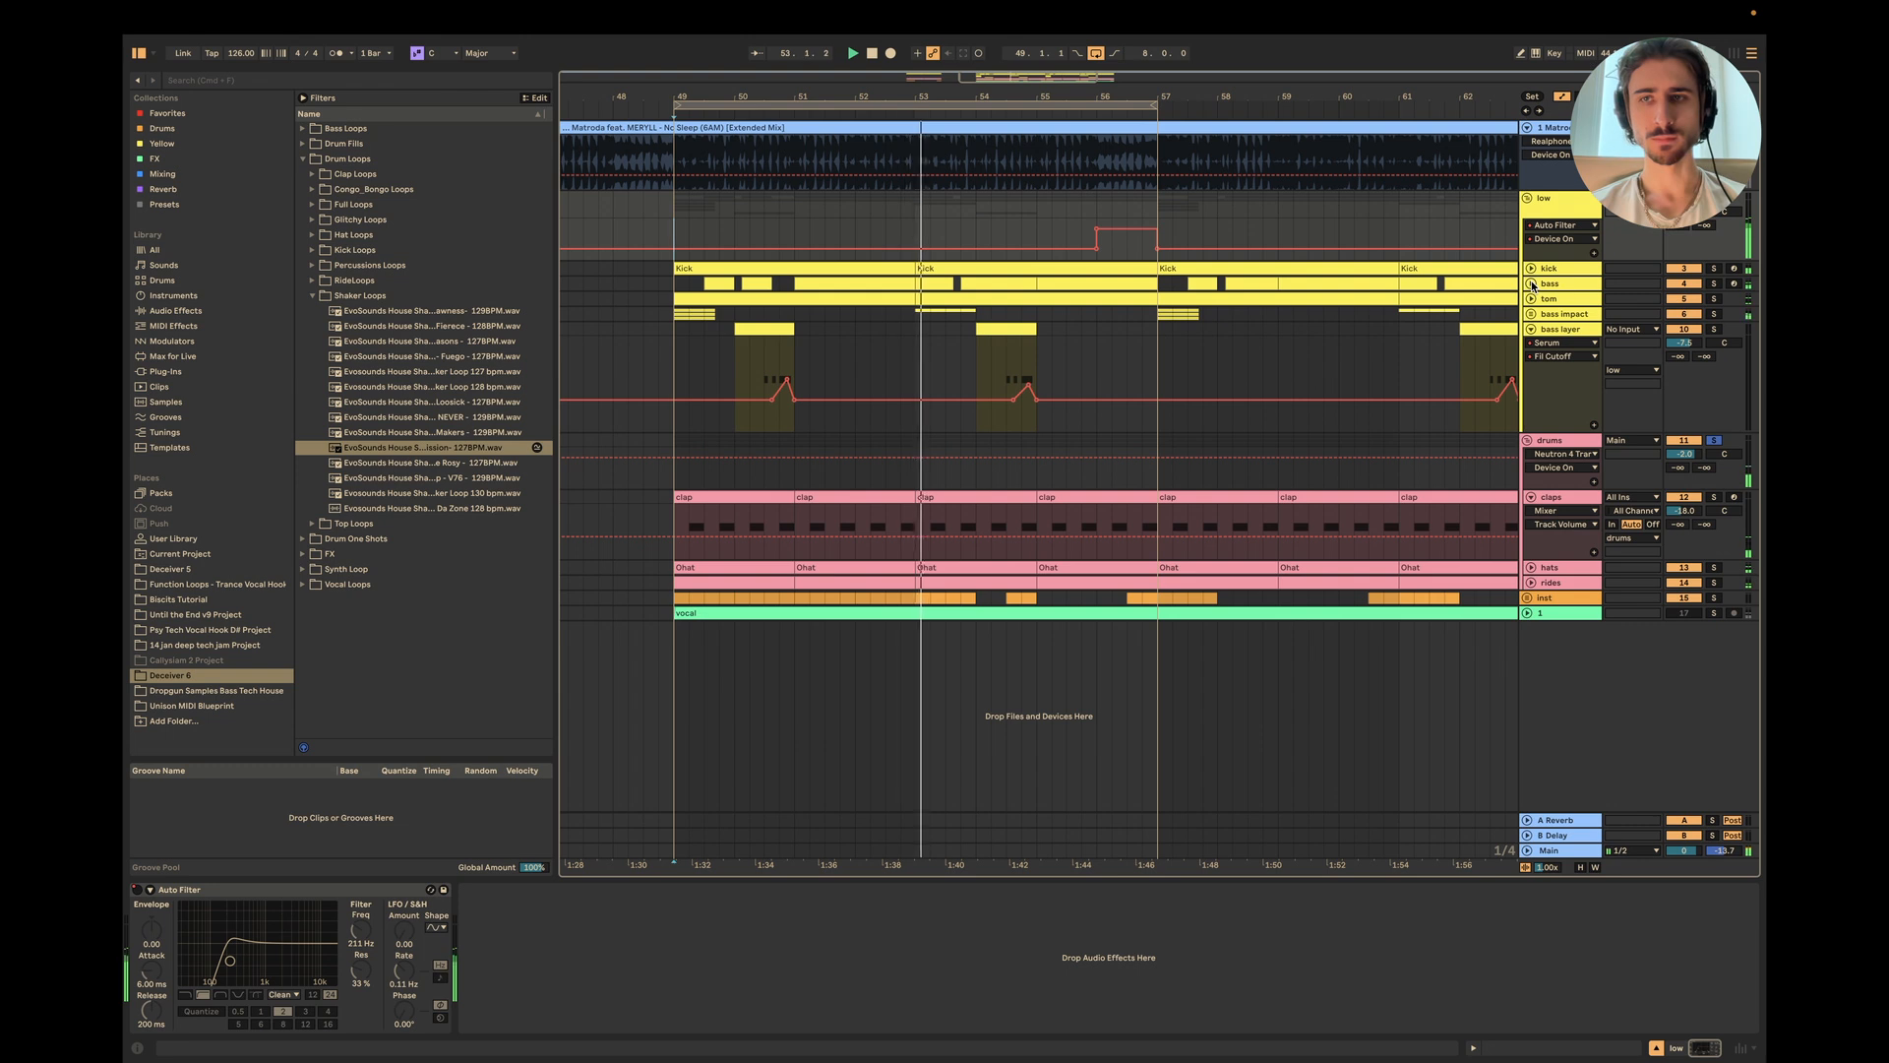
{"action": "left_click", "coordinate": [1531, 328]}
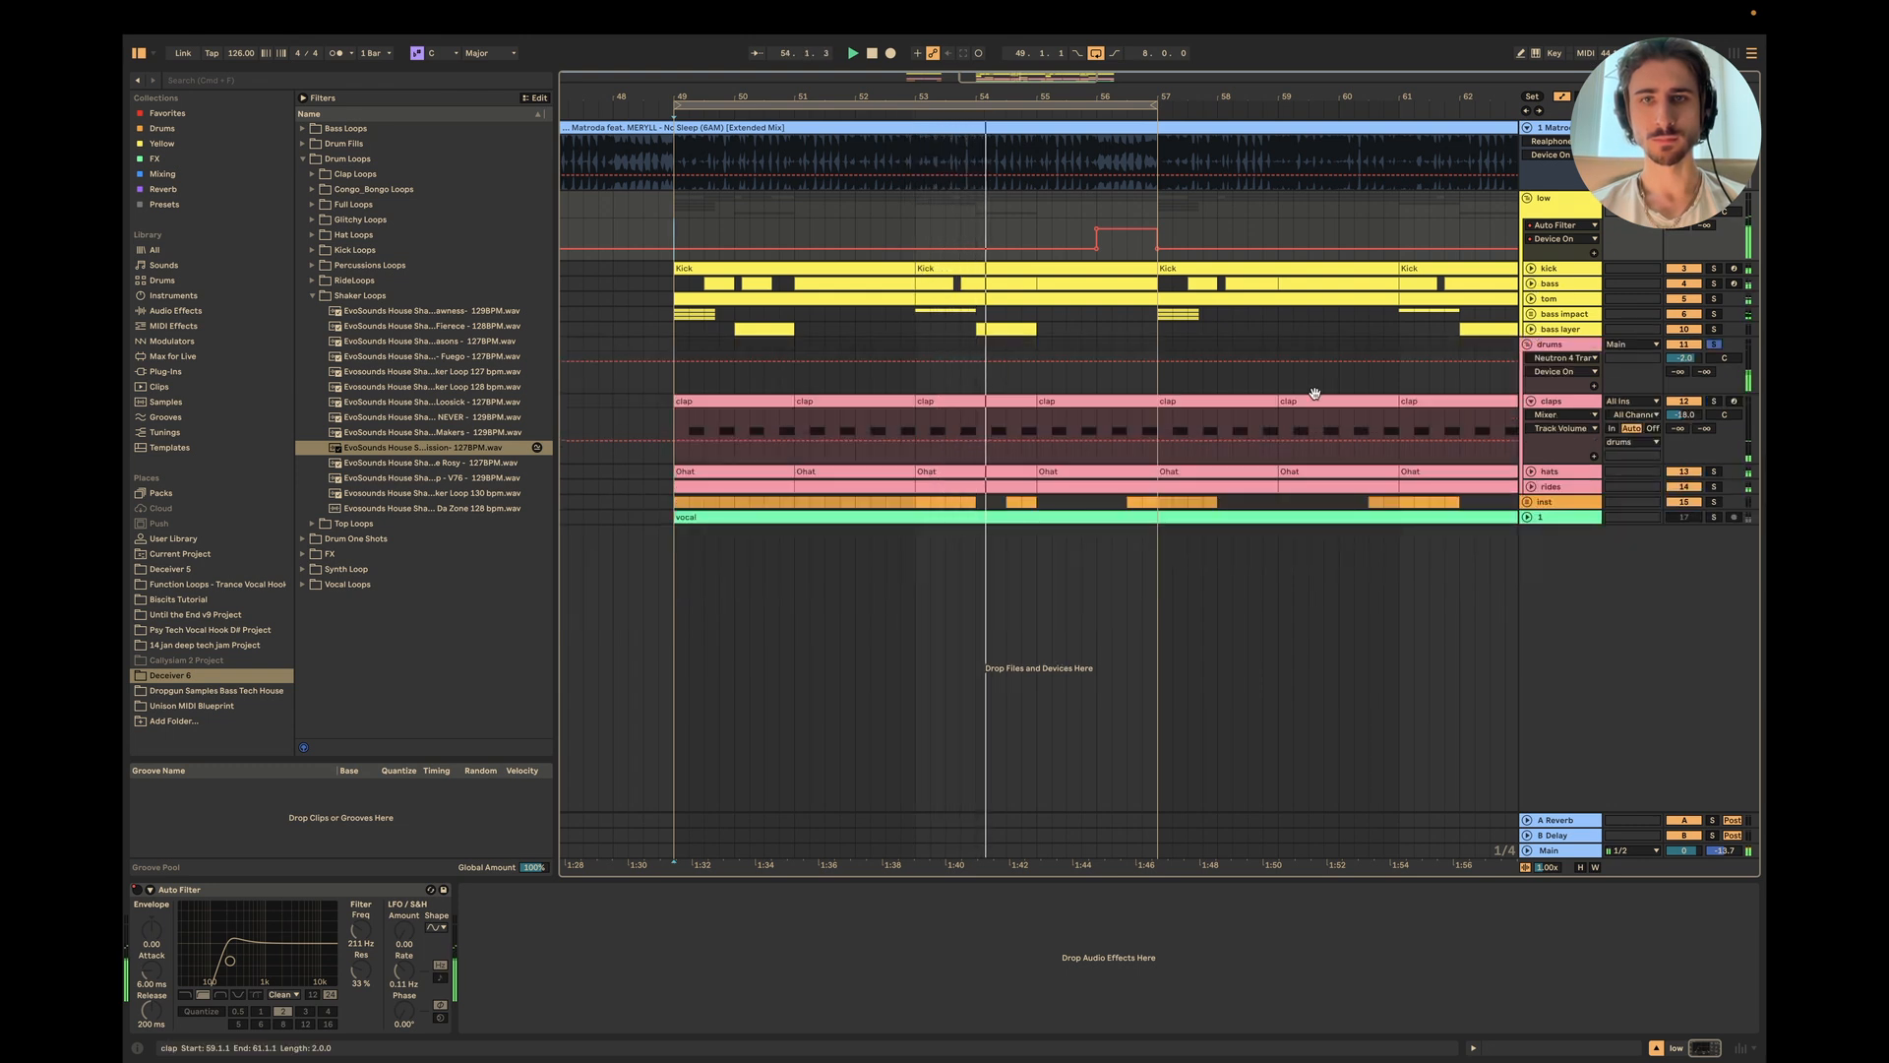
{"action": "scroll", "coordinate": [1309, 391], "scroll_direction": "left", "scroll_amount": 2}
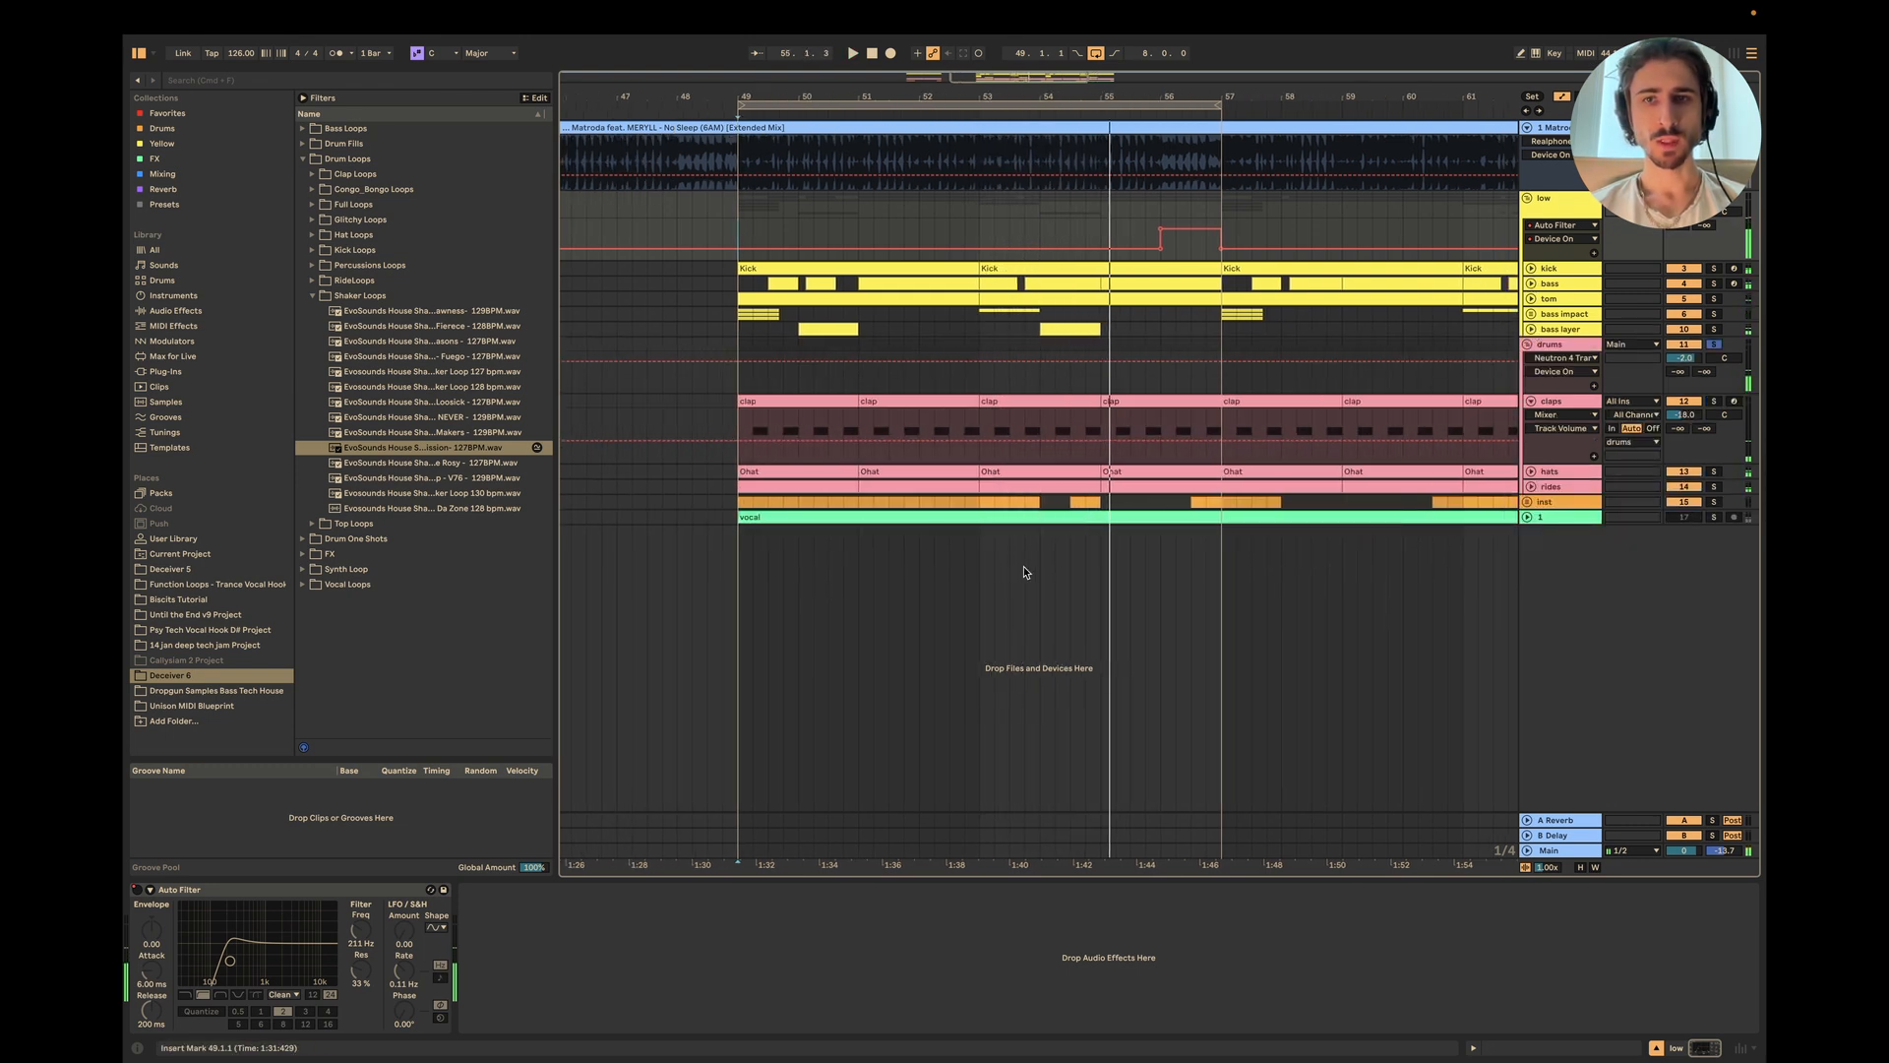
{"action": "scroll", "coordinate": [1023, 571], "scroll_direction": "right", "scroll_amount": 1}
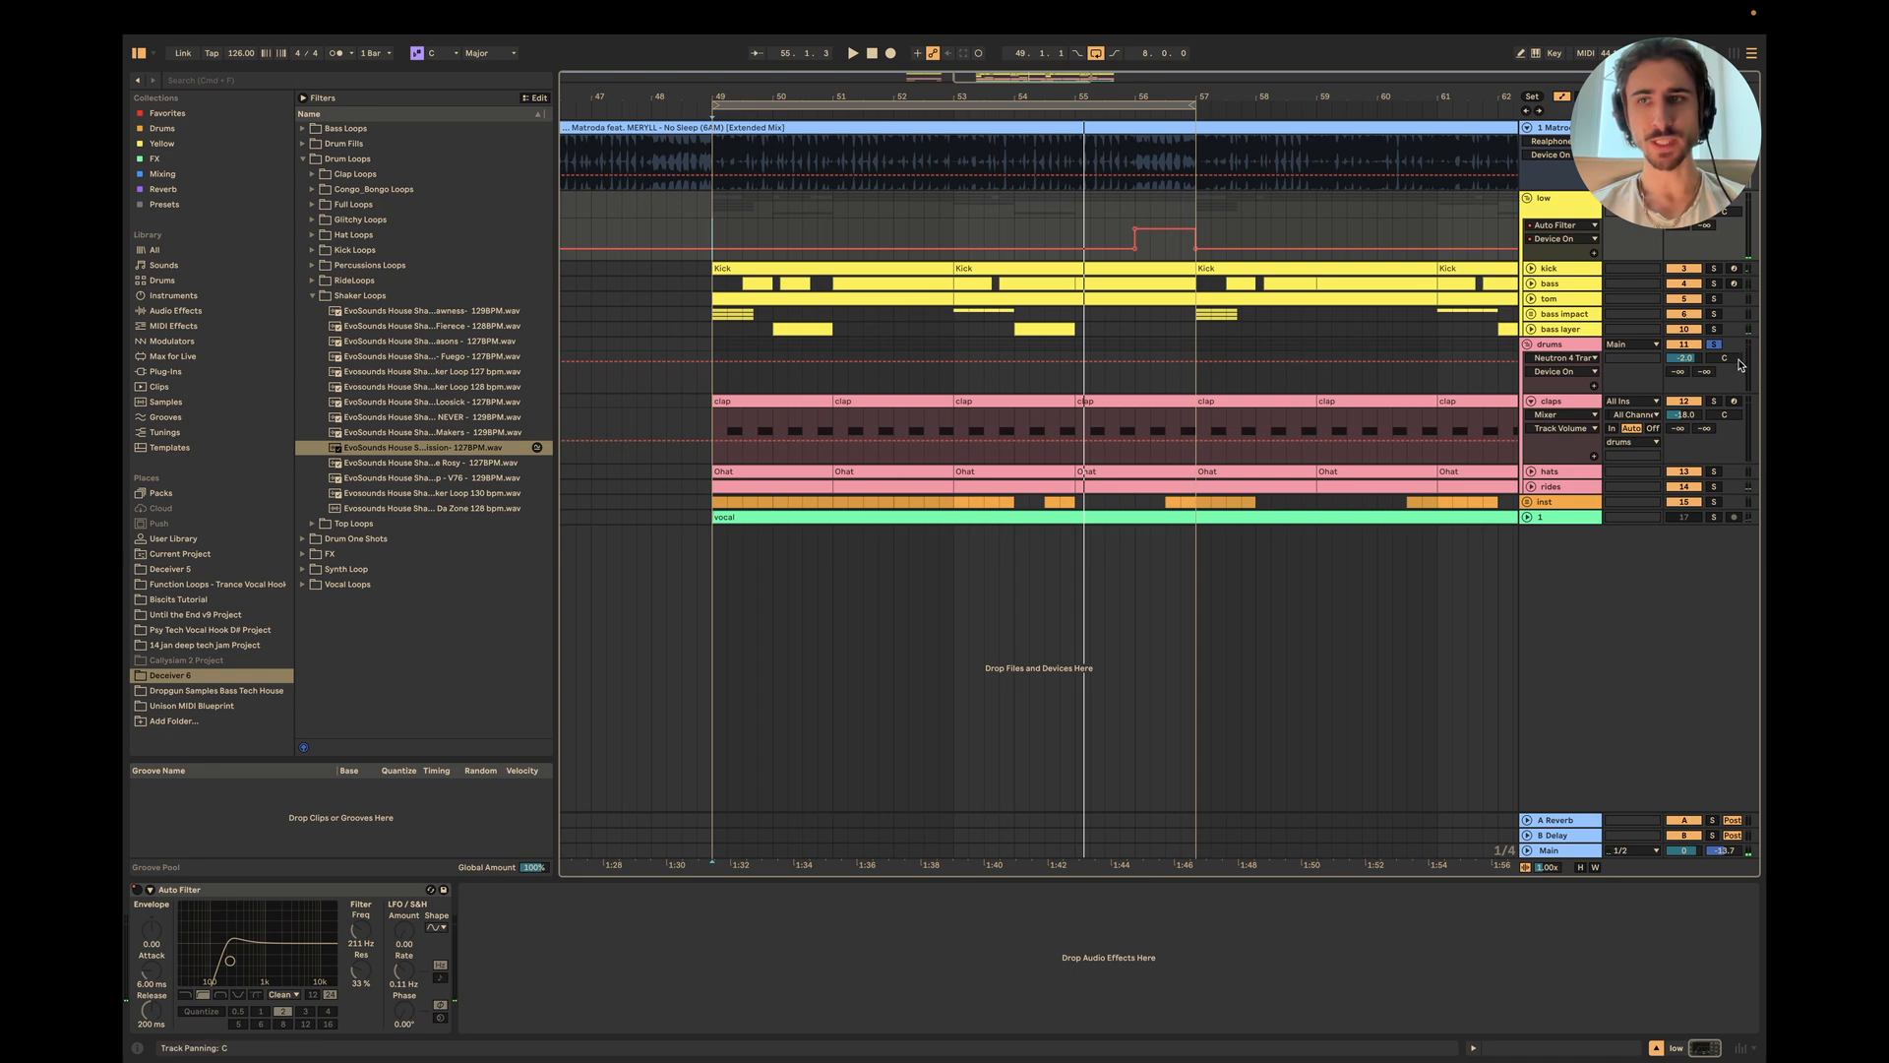
Step: Unfold and solo the hats track, open its first clip, and deactivate the open and closed hat notes
{"action": "left_click", "coordinate": [1532, 473]}
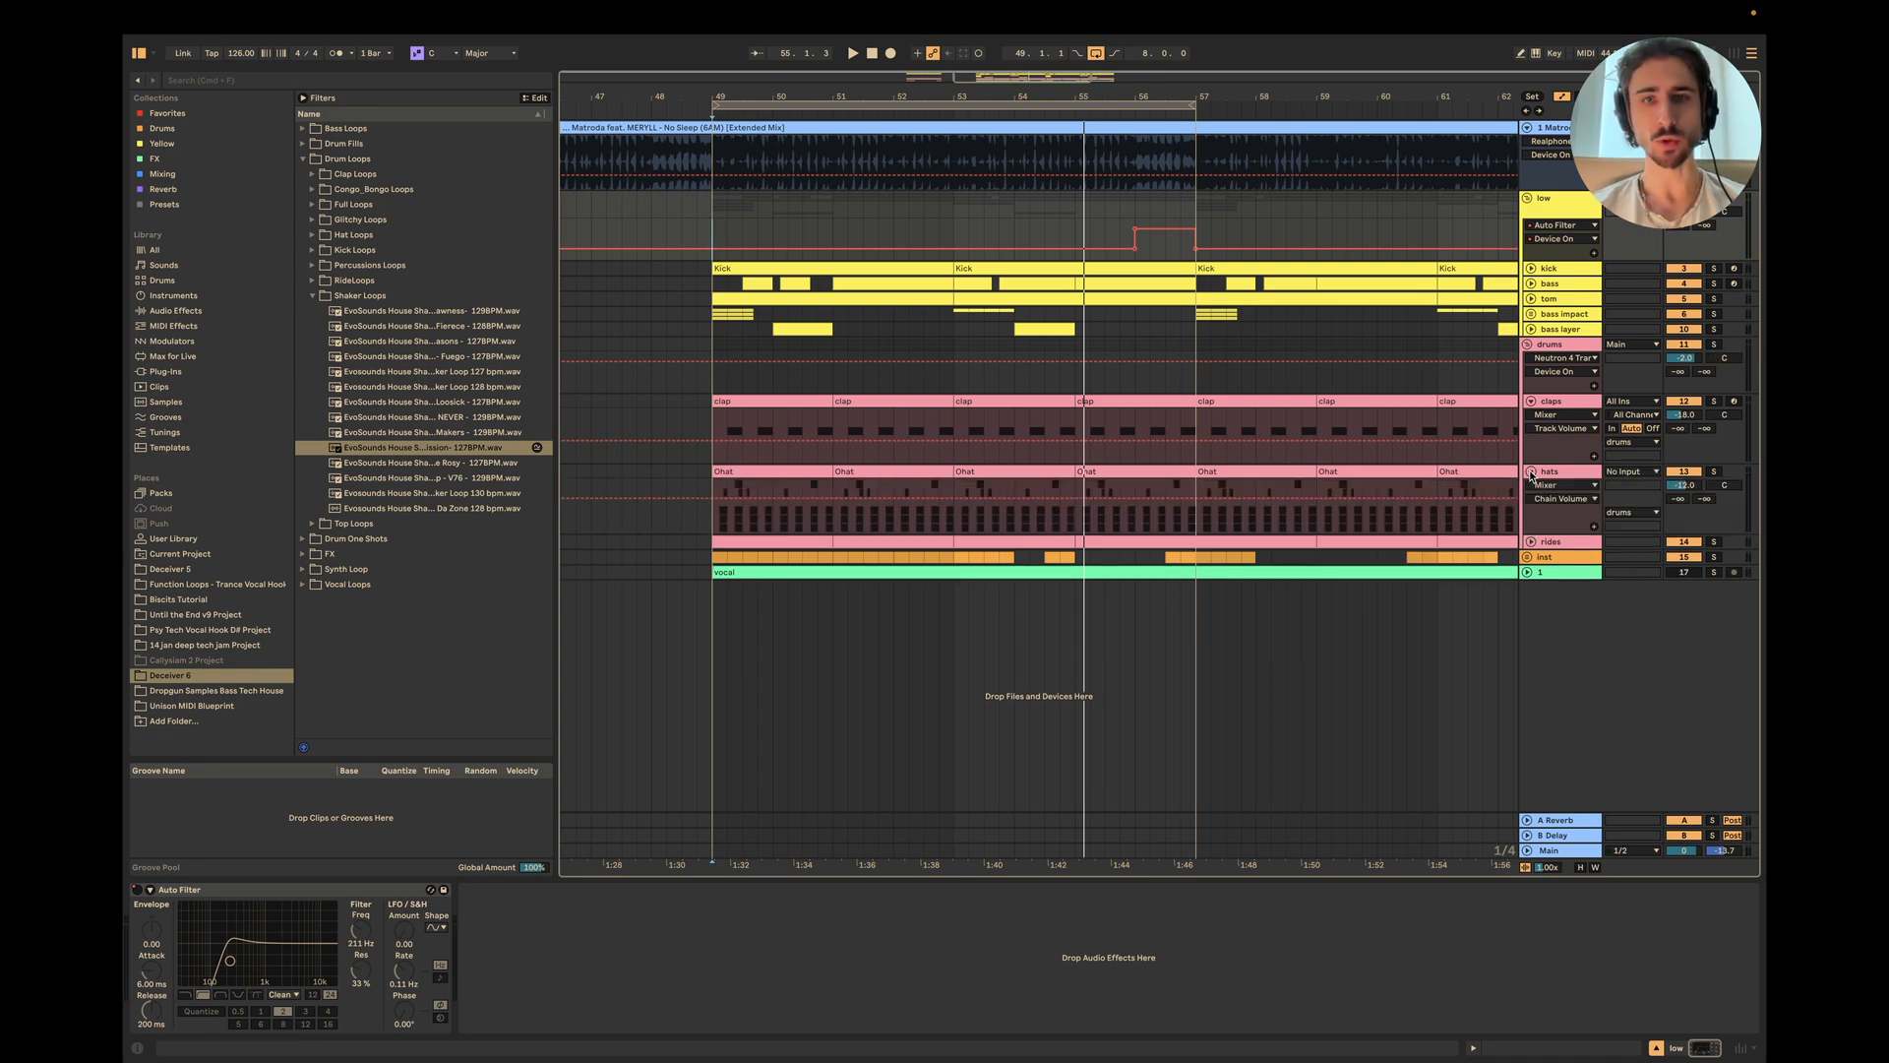
{"action": "left_click", "coordinate": [1714, 472]}
{"action": "left_click", "coordinate": [1574, 474]}
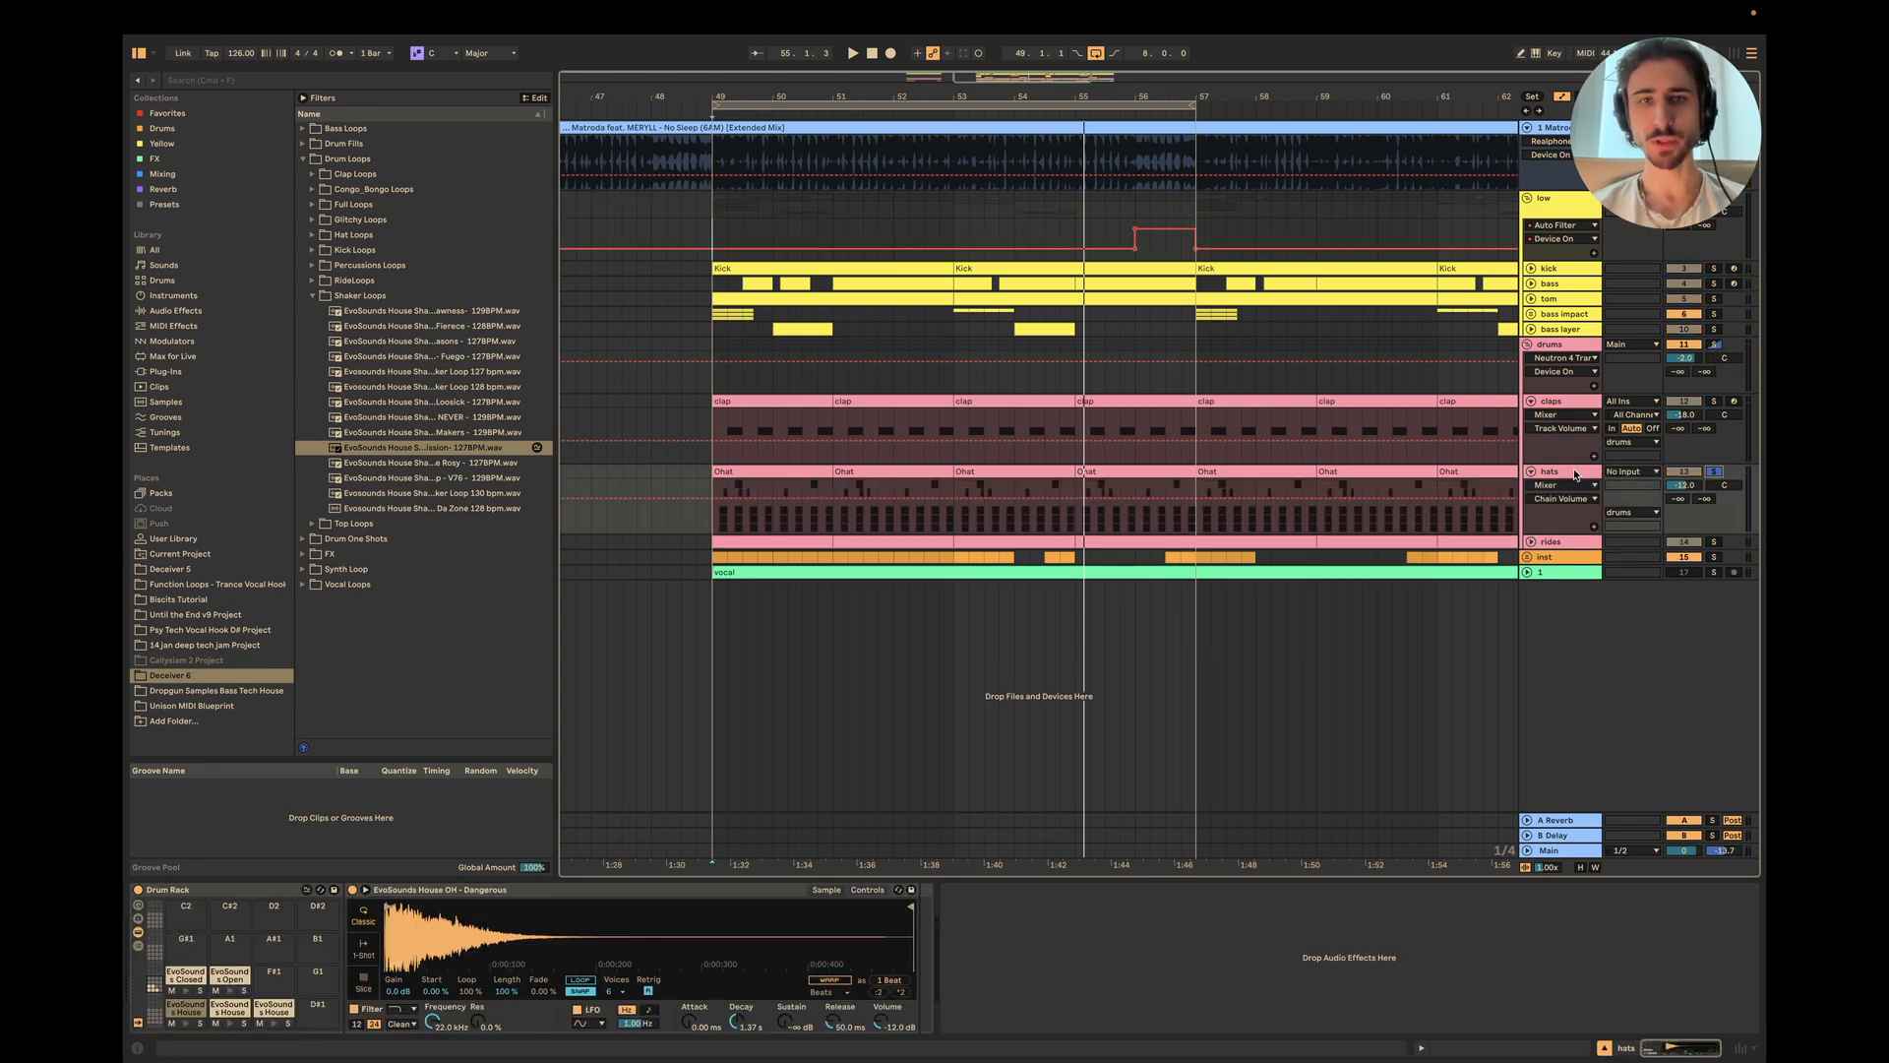
{"action": "double_click", "coordinate": [766, 488]}
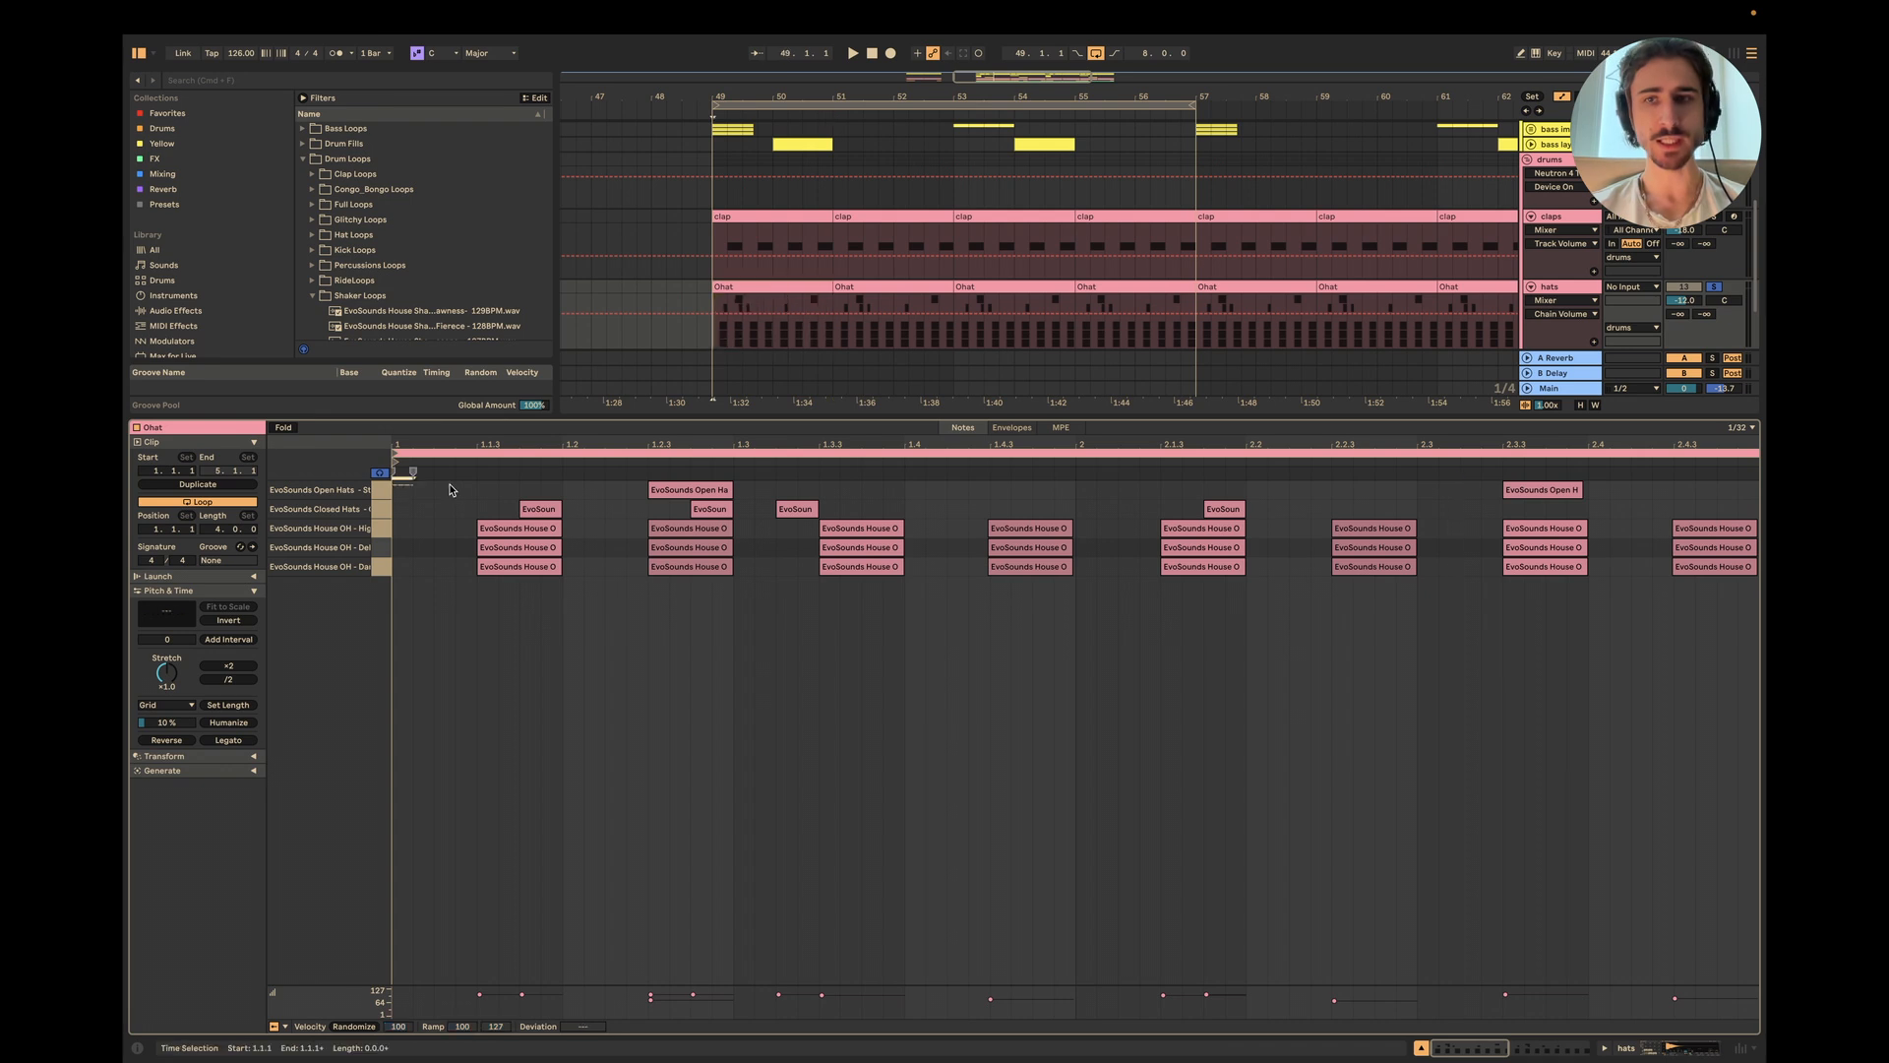
{"action": "left_click_drag", "start_coordinate": [450, 489], "coordinate": [1759, 510]}
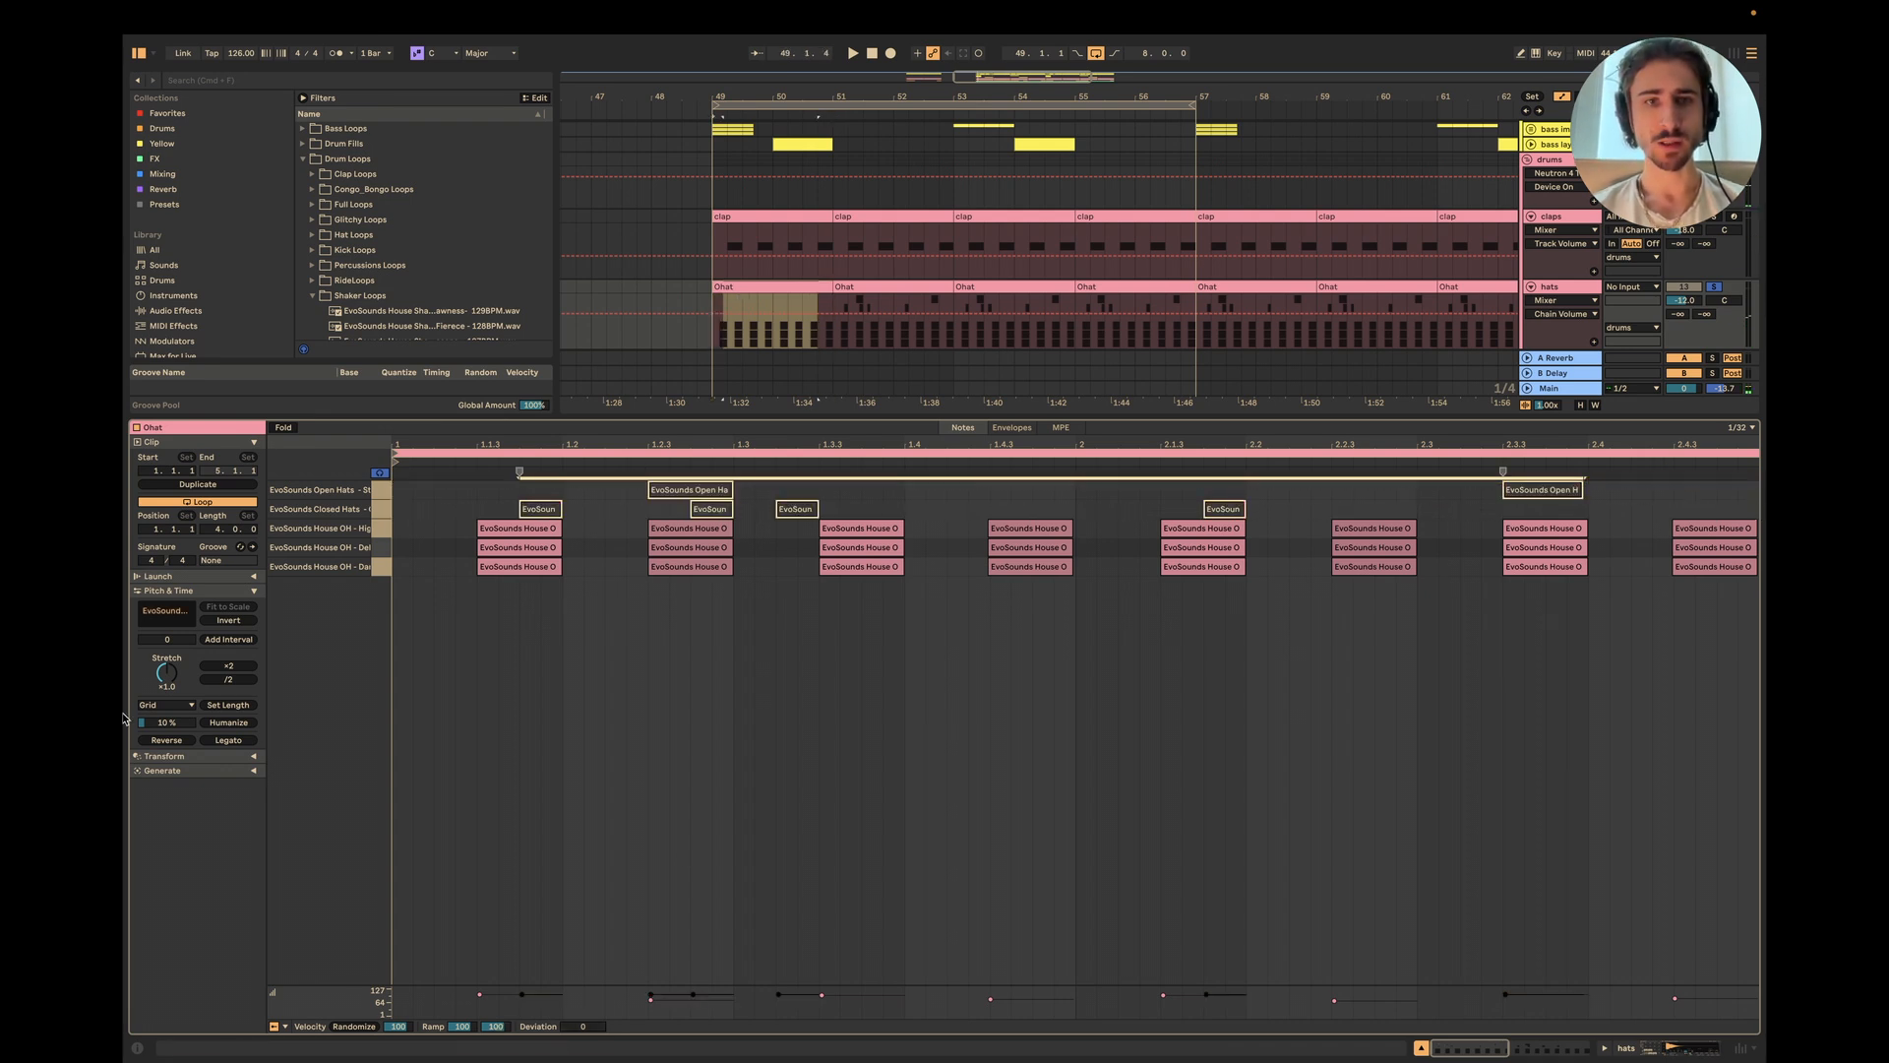
Step: Solo the claps along with the hats, play both from 49.1.1, and hide the clip editor
{"action": "left_click", "coordinate": [1714, 219]}
{"action": "key", "text": "space"}
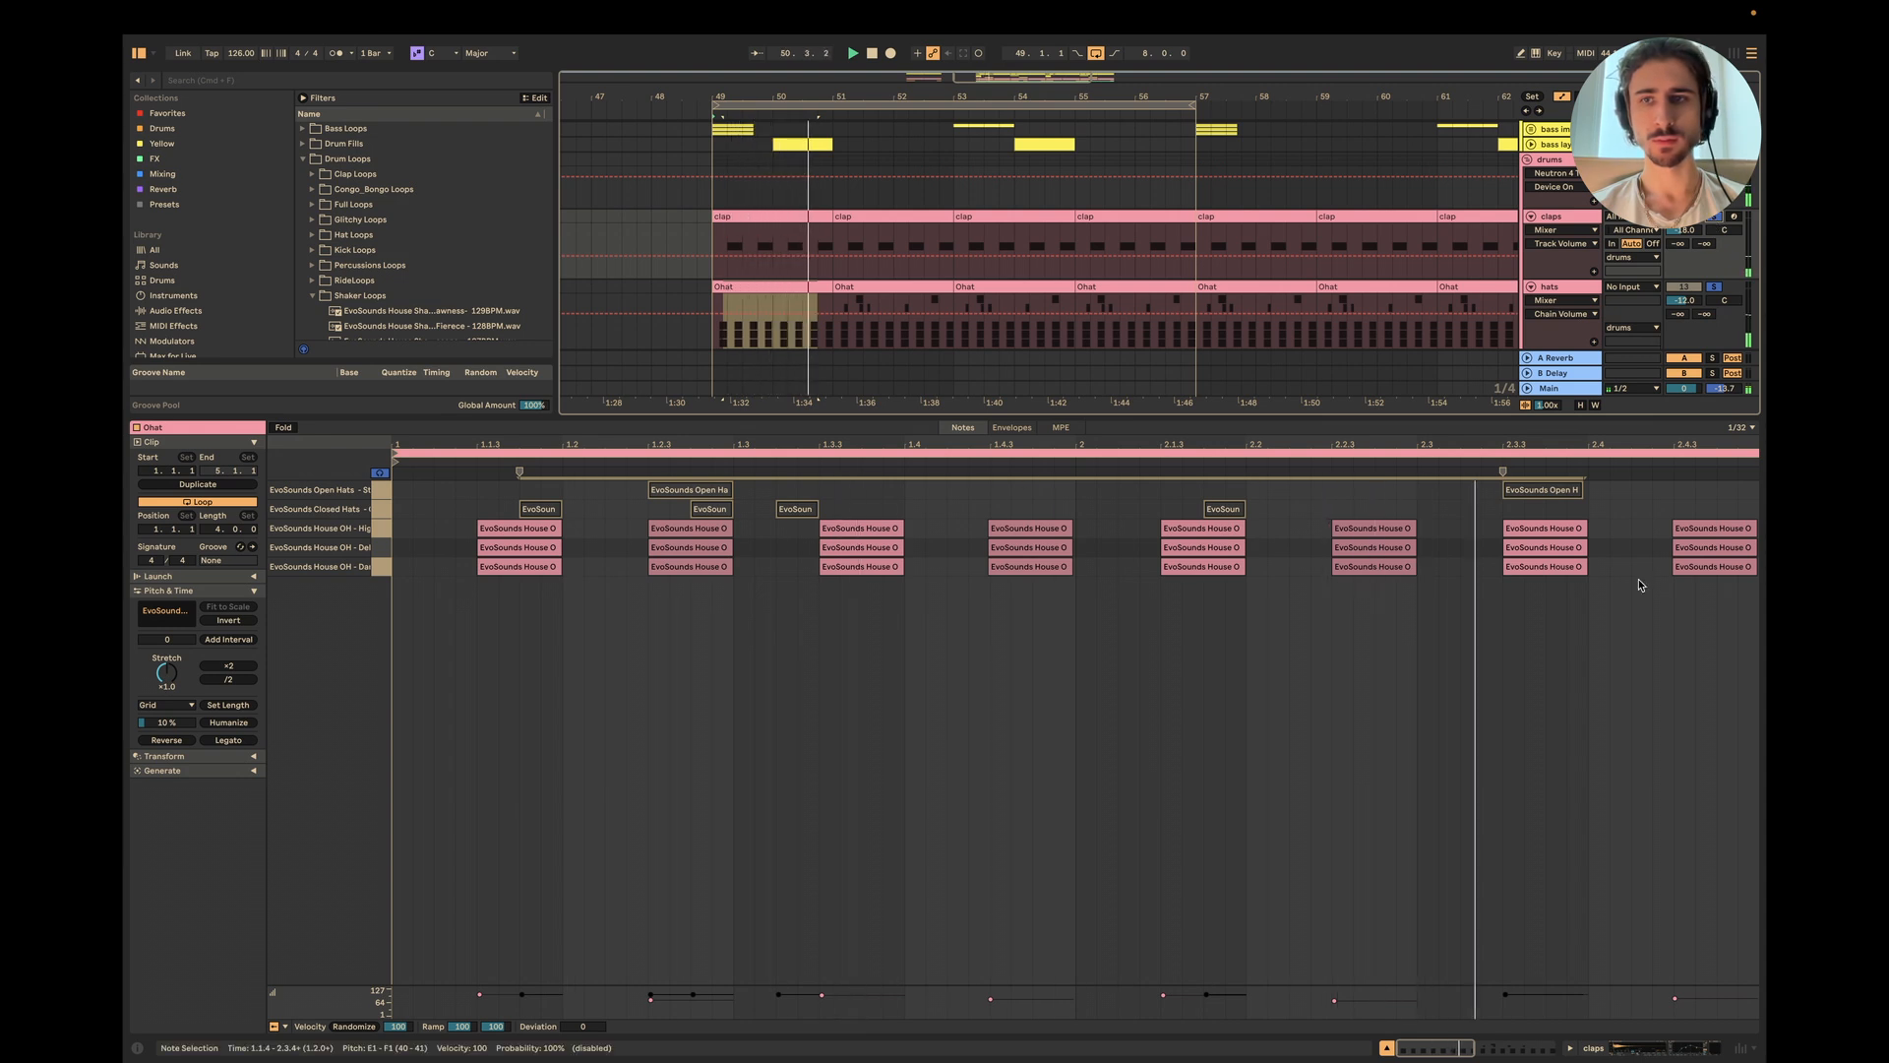
{"action": "key", "text": "space"}
{"action": "key", "text": "super+alt+l"}
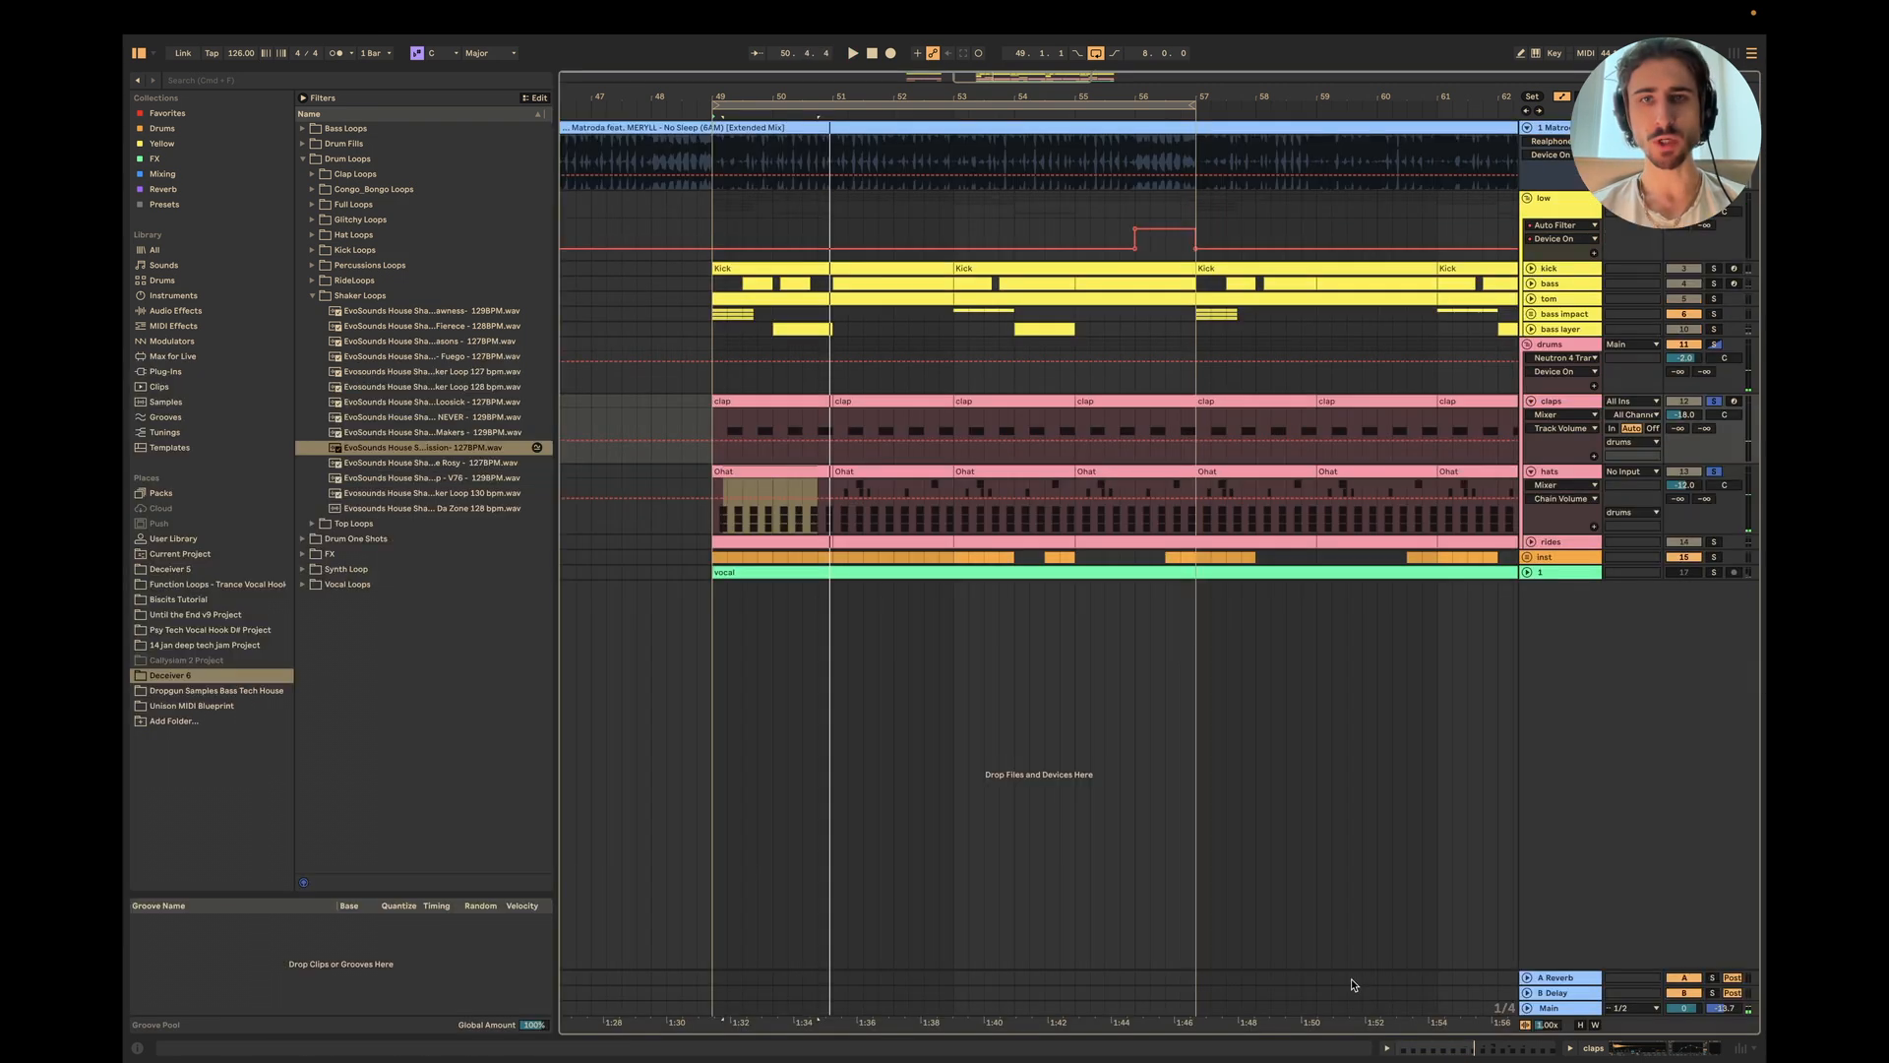
Step: Solo the Matroda reference track and play it from 49.1.1
{"action": "left_click", "coordinate": [650, 164]}
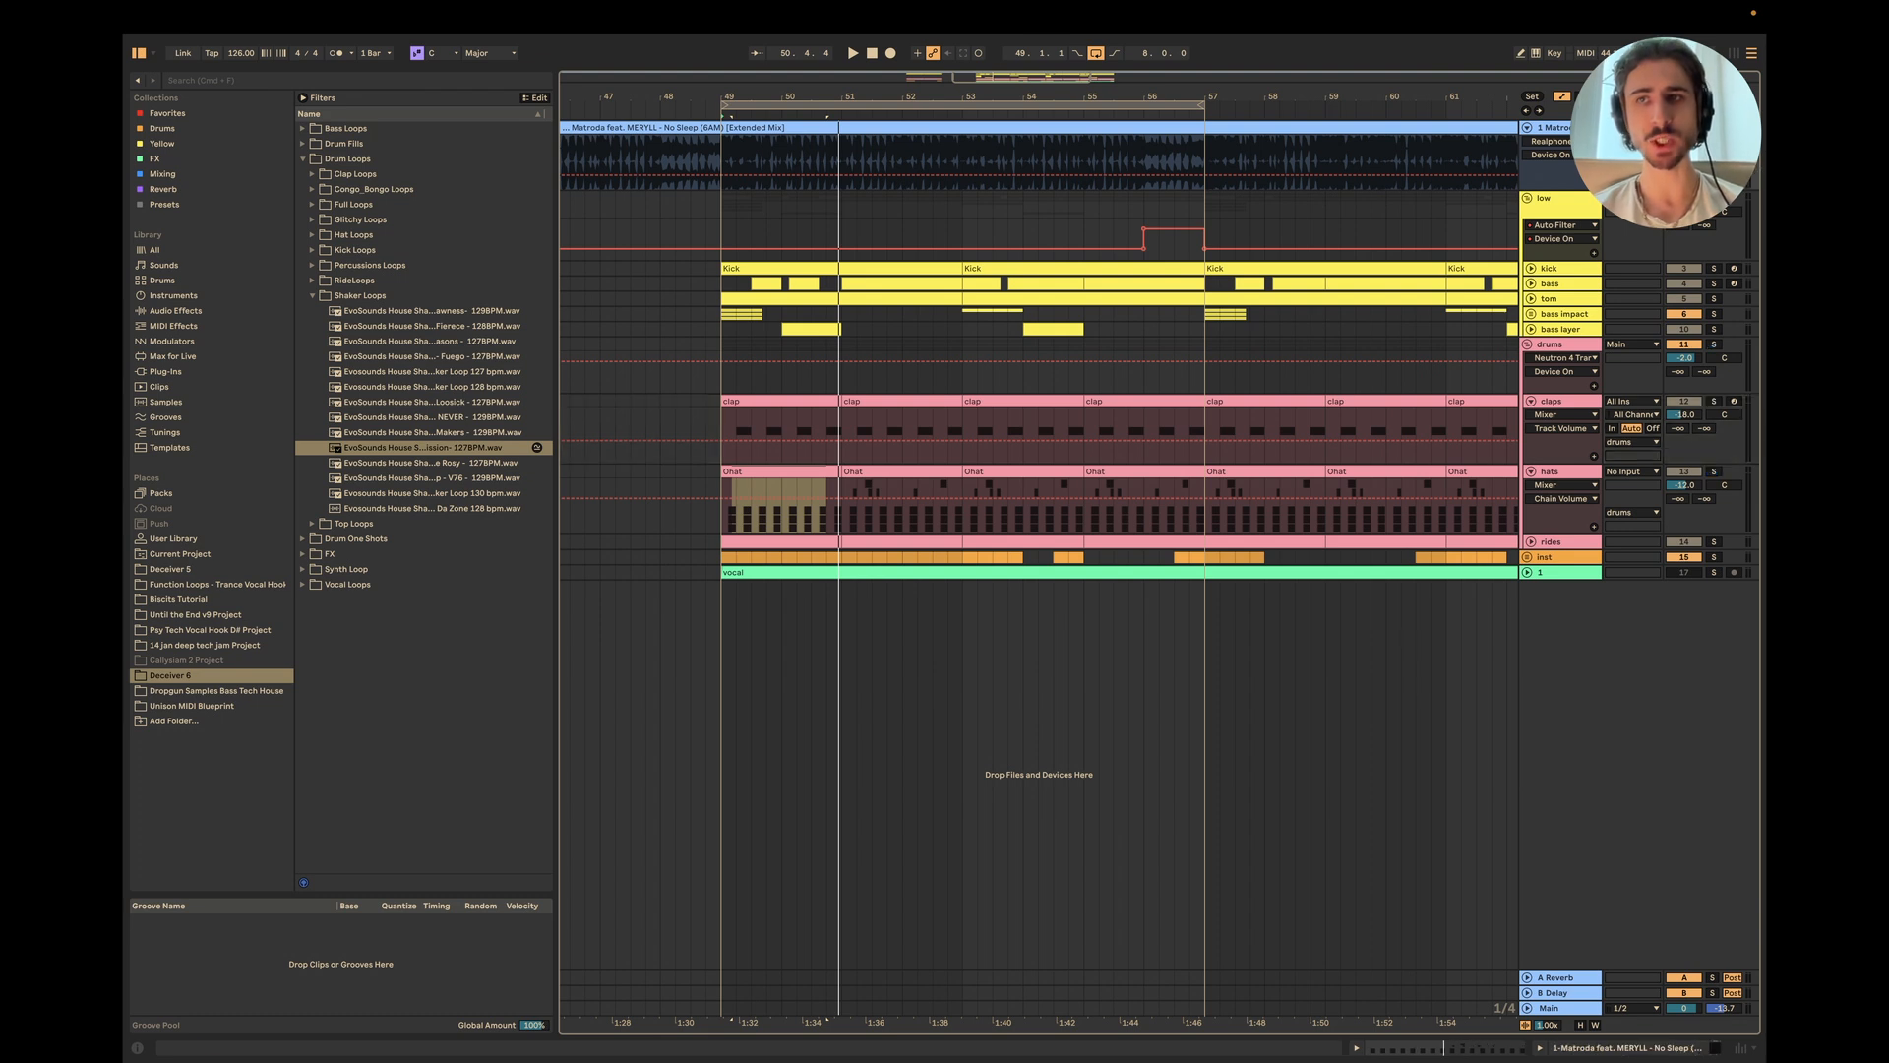
{"action": "left_click", "coordinate": [724, 224]}
{"action": "key", "text": "space"}
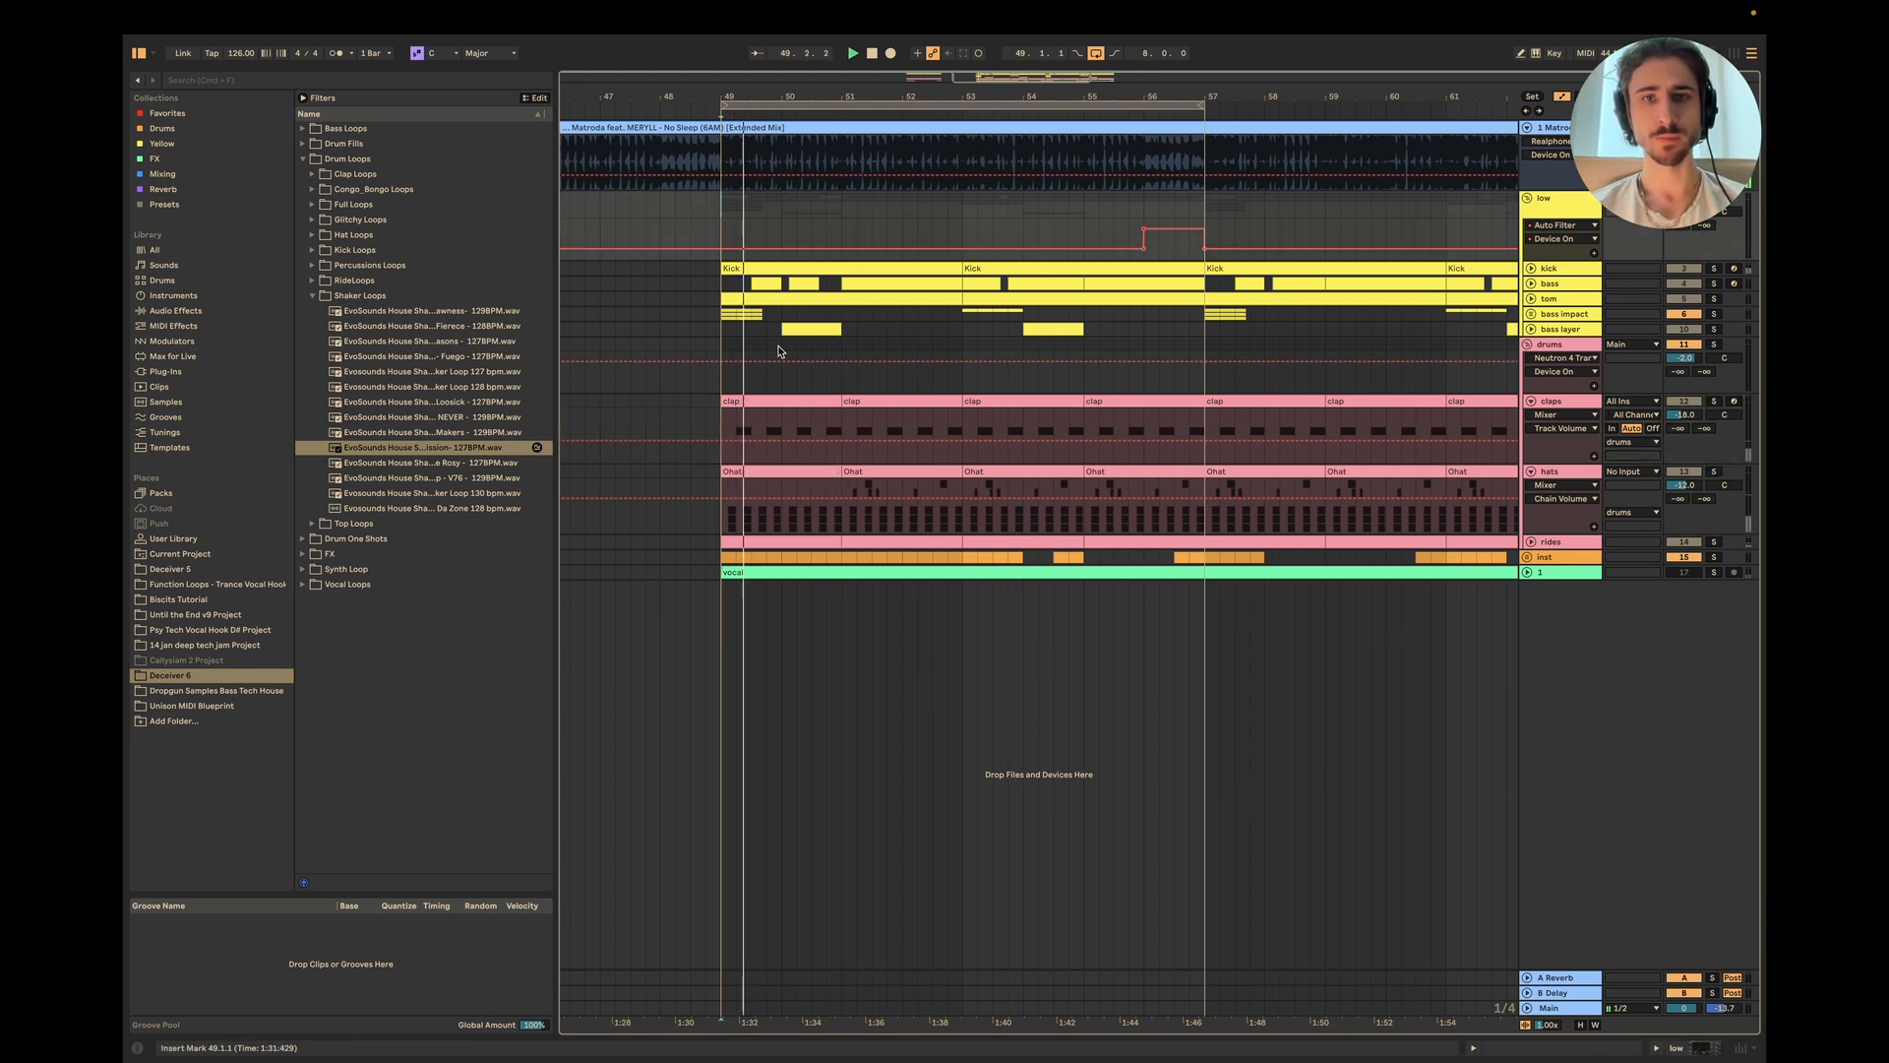
Step: Open the first hats clip and play the reference while viewing the hat pattern
{"action": "key", "text": "plus"}
{"action": "left_click_drag", "start_coordinate": [725, 498], "coordinate": [723, 478]}
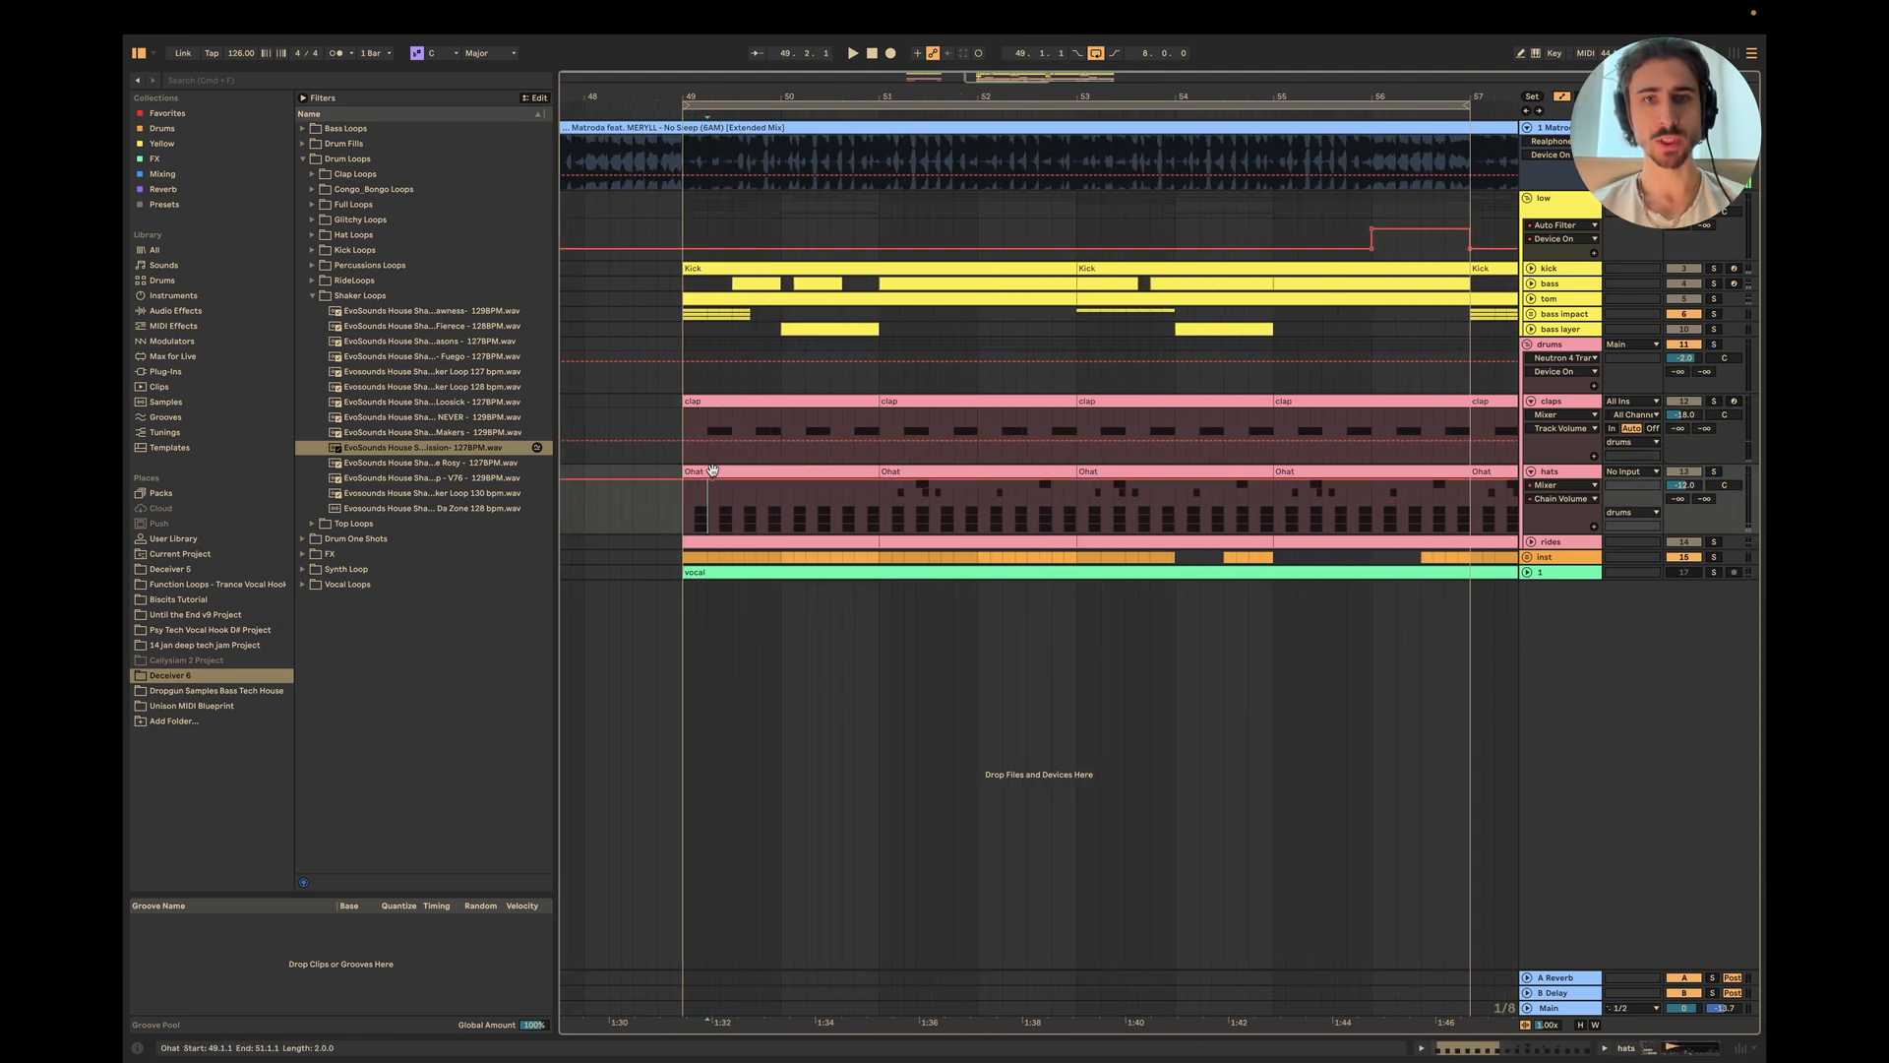
{"action": "key", "text": "super+z"}
{"action": "double_click", "coordinate": [710, 472]}
{"action": "key", "text": "space"}
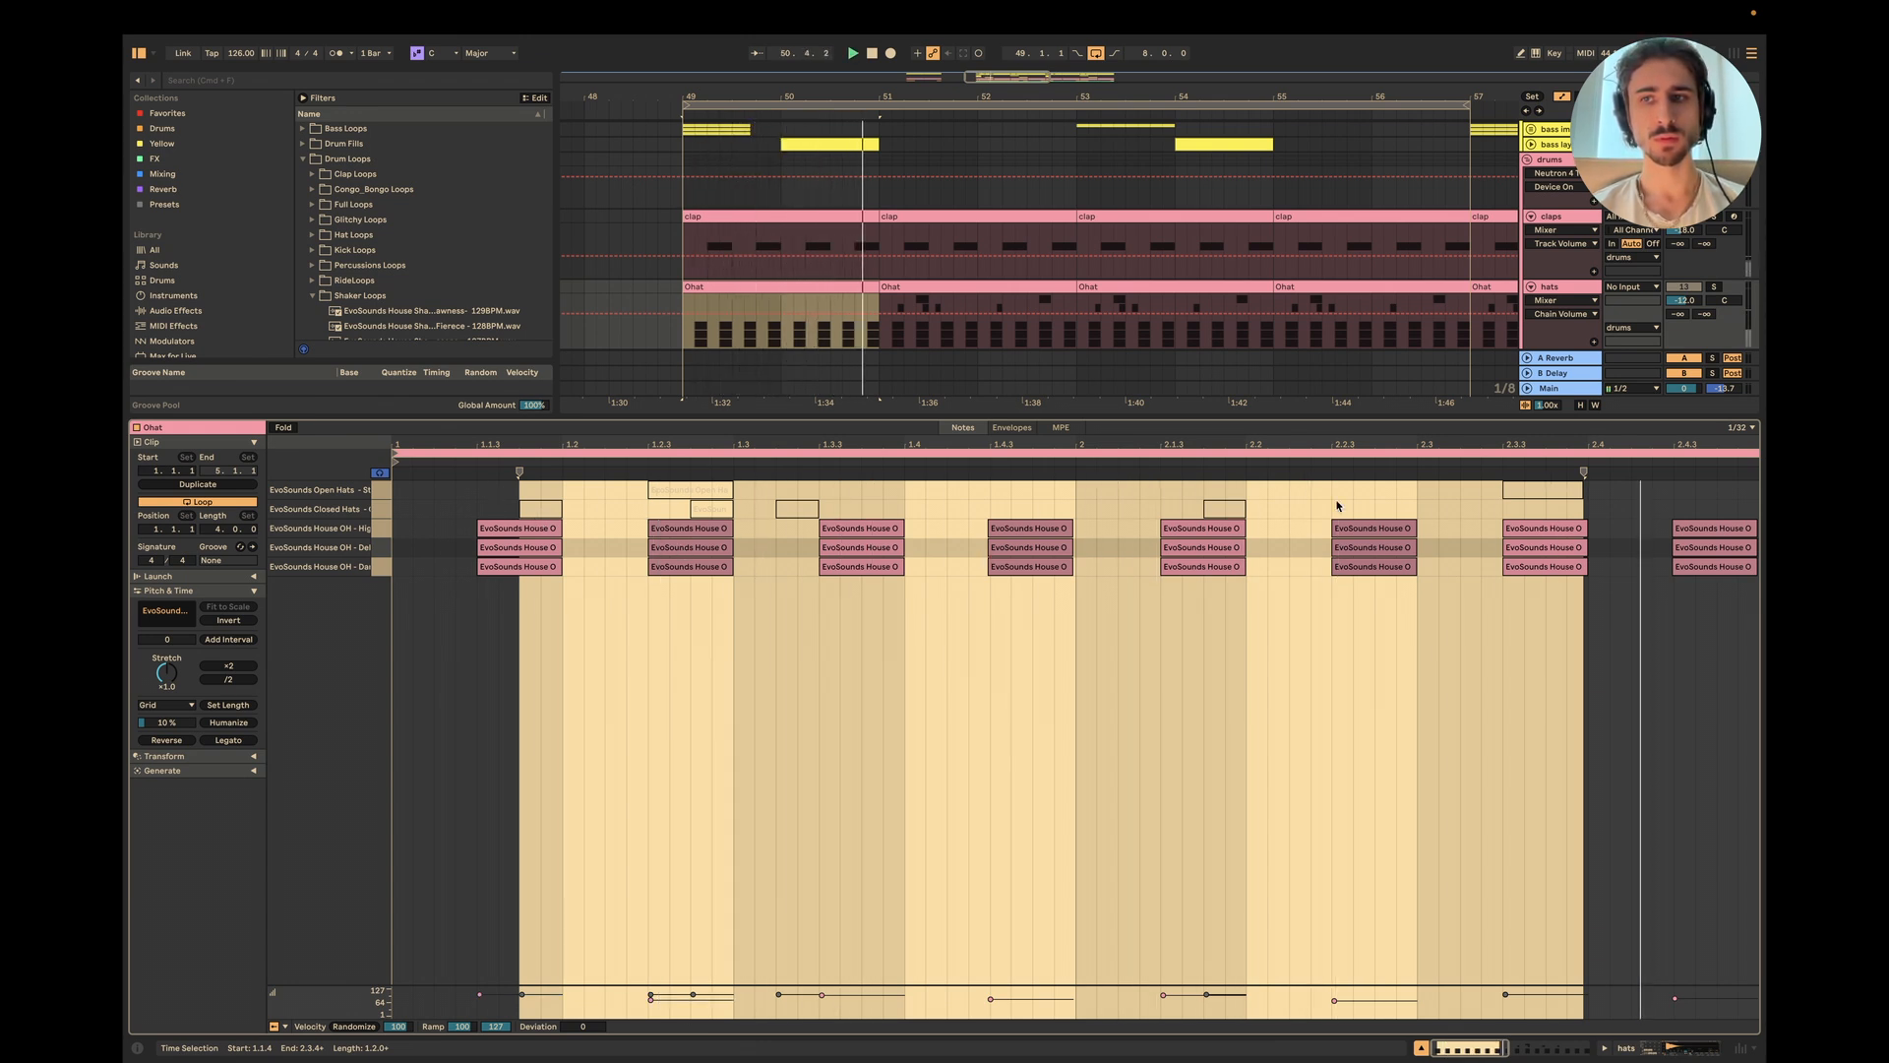
{"action": "left_click", "coordinate": [797, 590]}
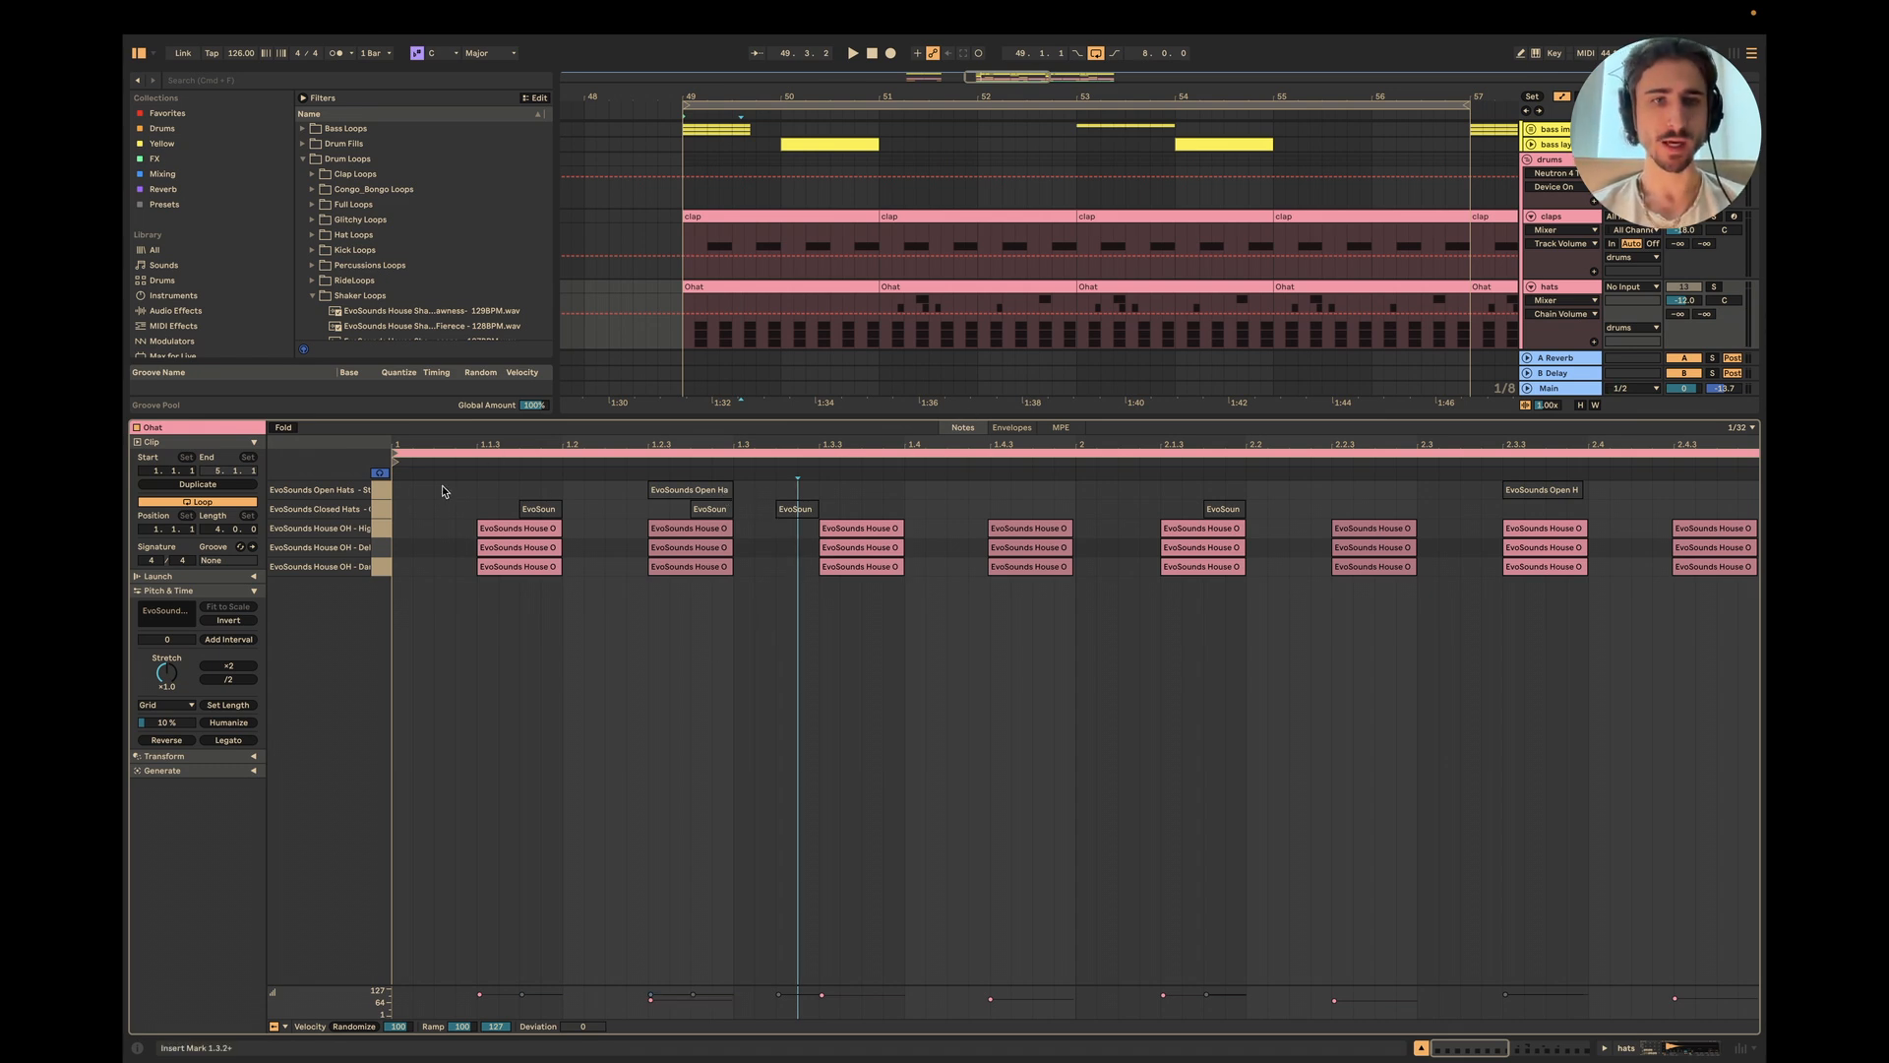
Step: Reactivate the open and closed hat notes in the first hats clip, close the editor, and solo the claps with the hats
{"action": "left_click_drag", "start_coordinate": [382, 490], "coordinate": [383, 516]}
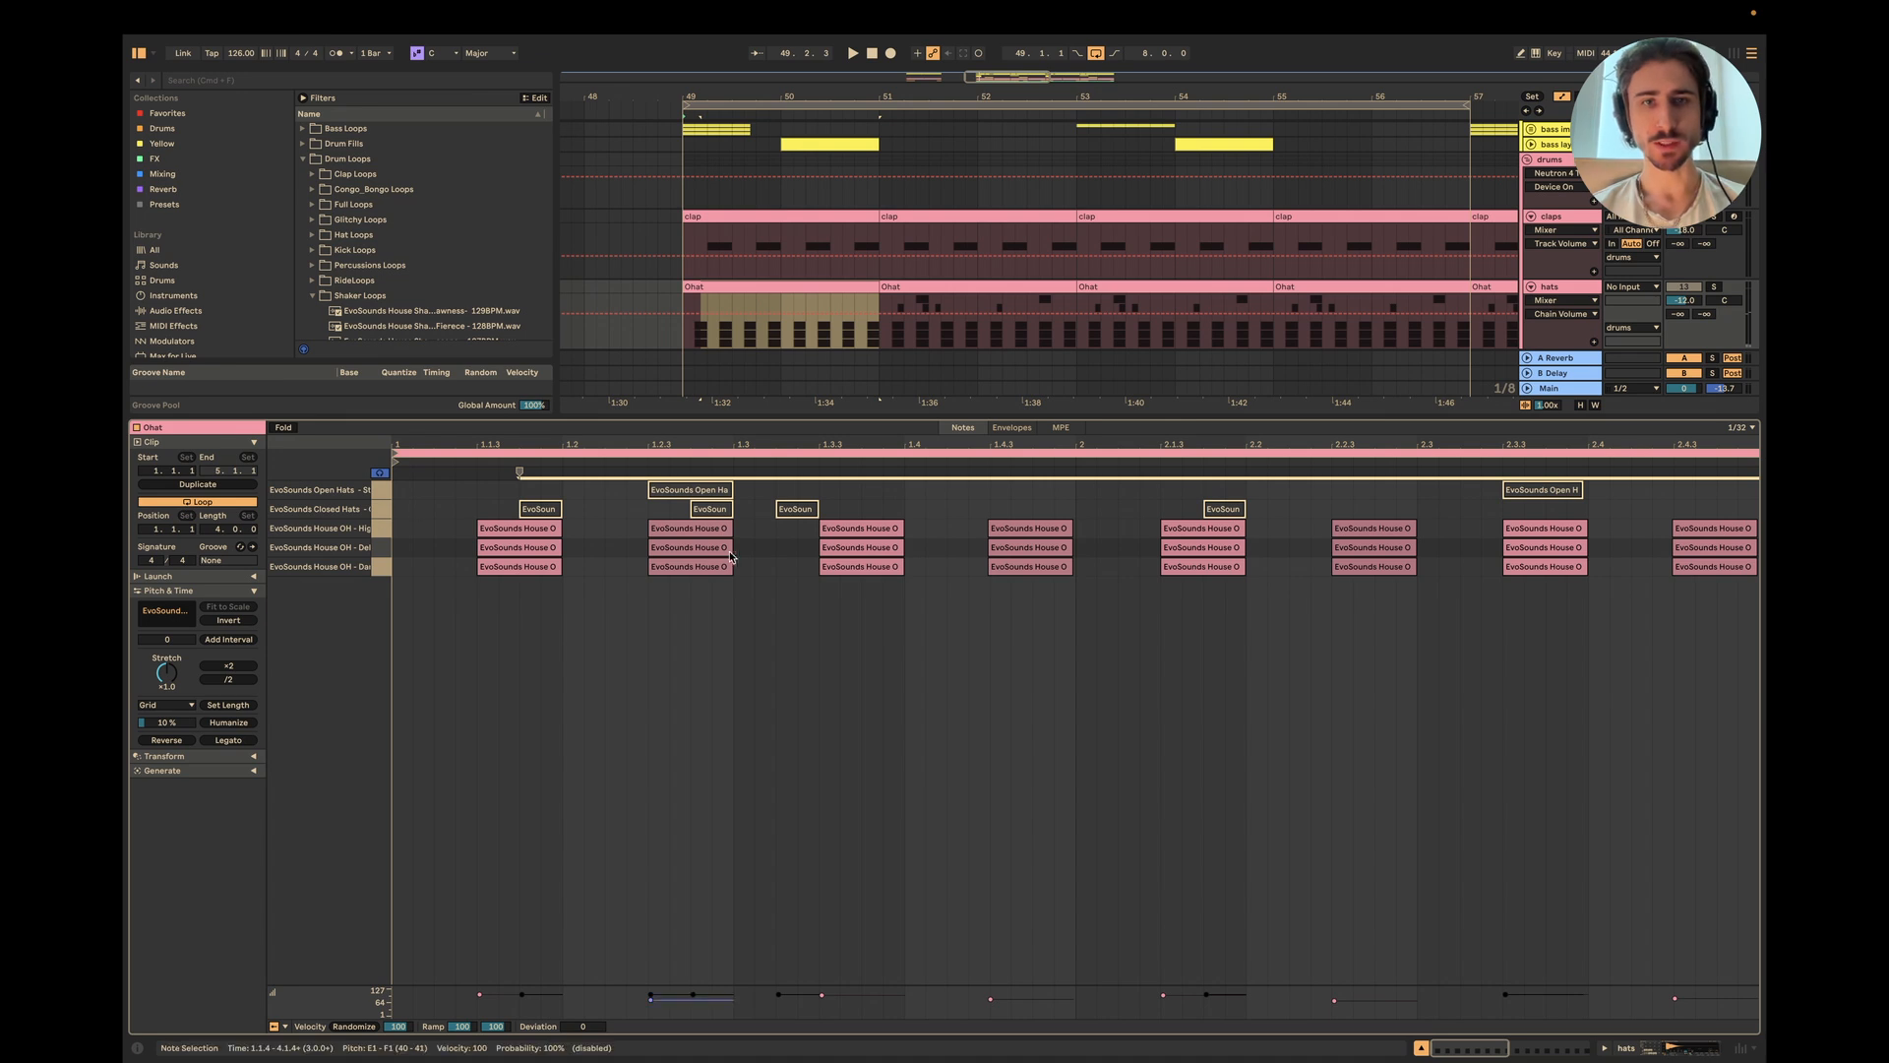
{"action": "left_click", "coordinate": [1421, 1048]}
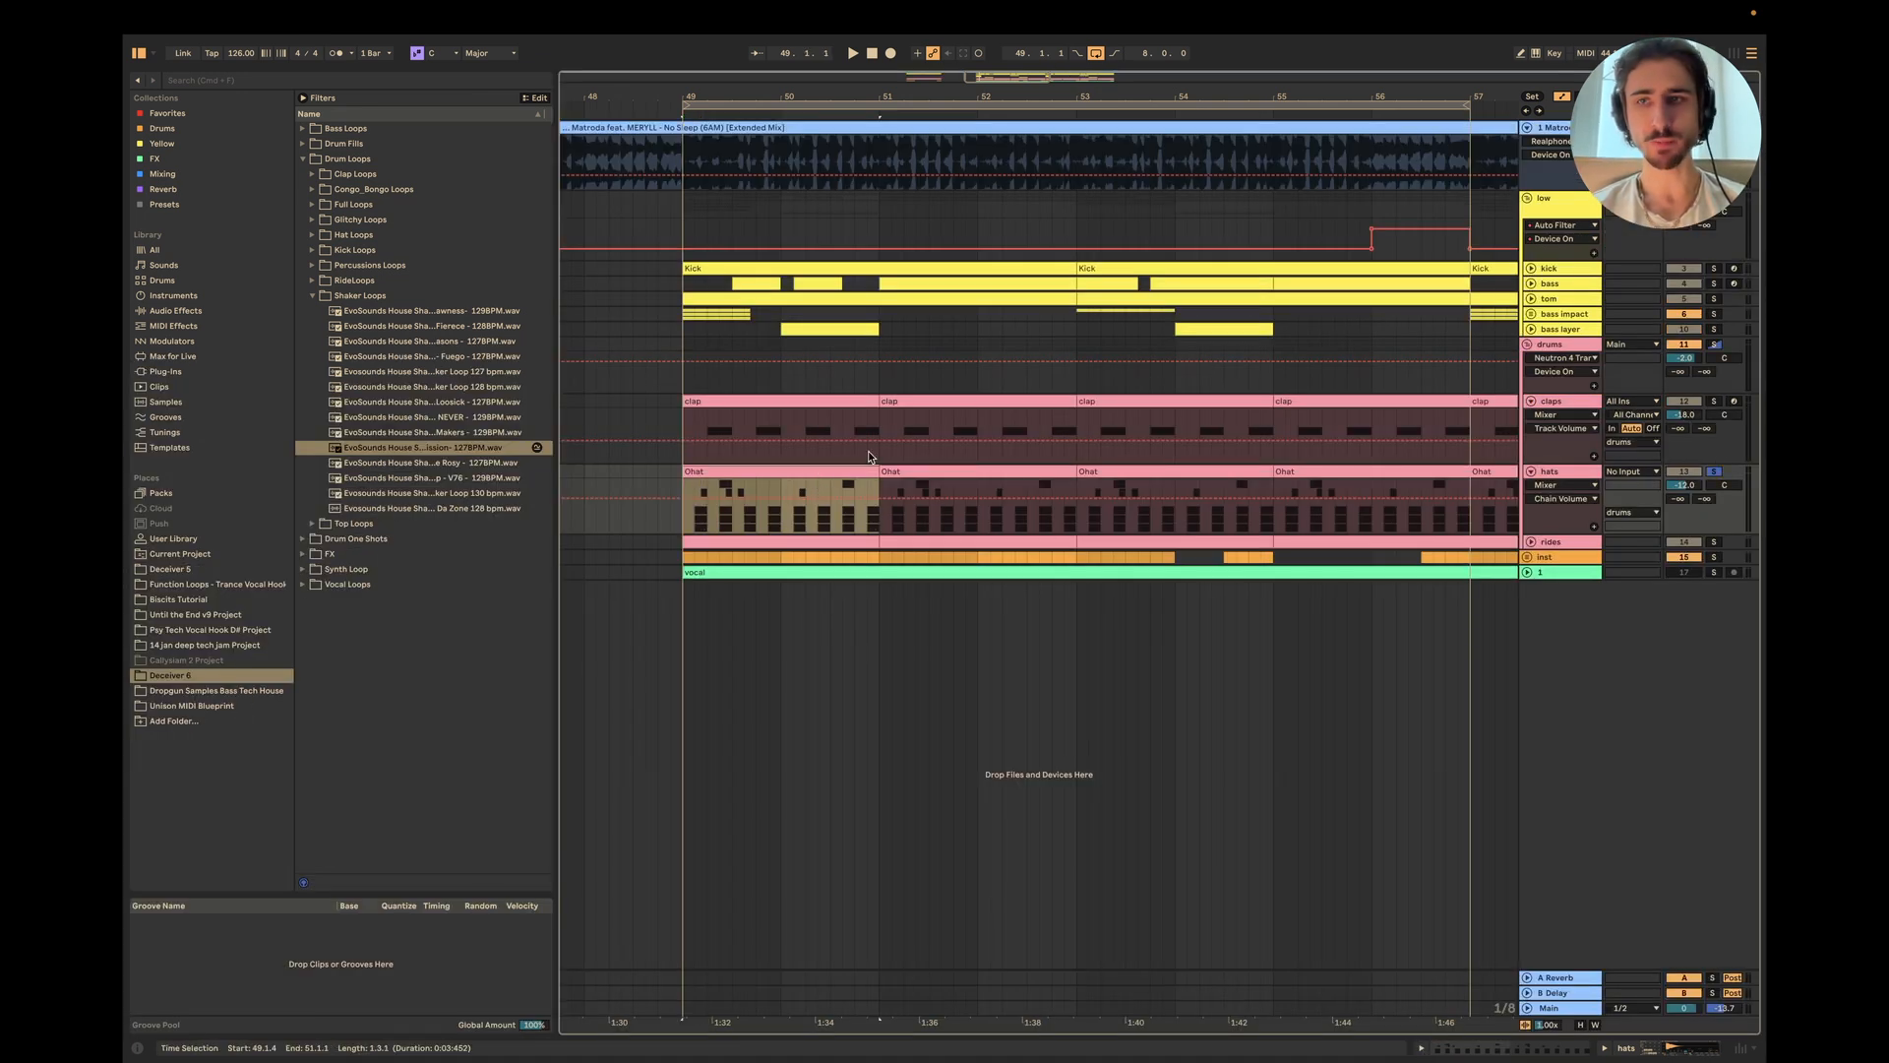
{"action": "left_click", "coordinate": [1714, 404]}
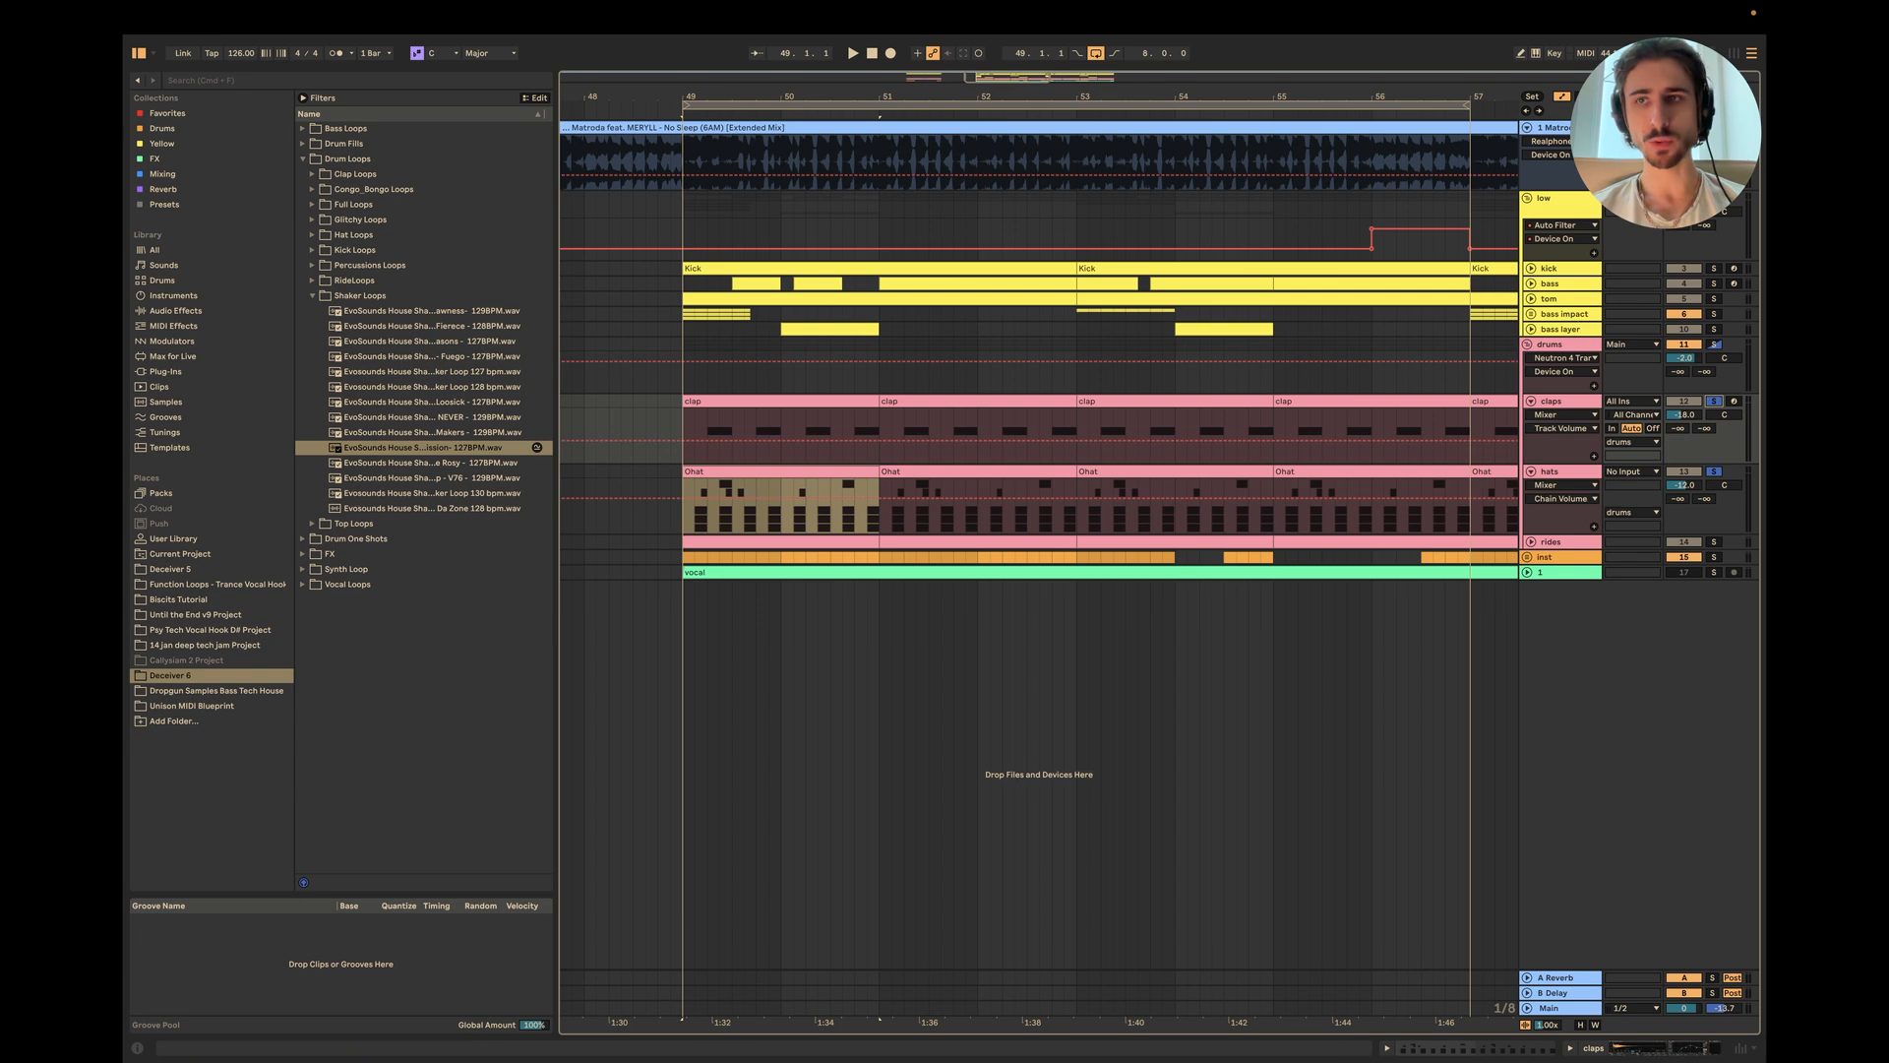
Step: Open the first hats clip, play the claps and hats soloed together from 49.1.1, and close the clip editor
{"action": "left_click", "coordinate": [757, 472]}
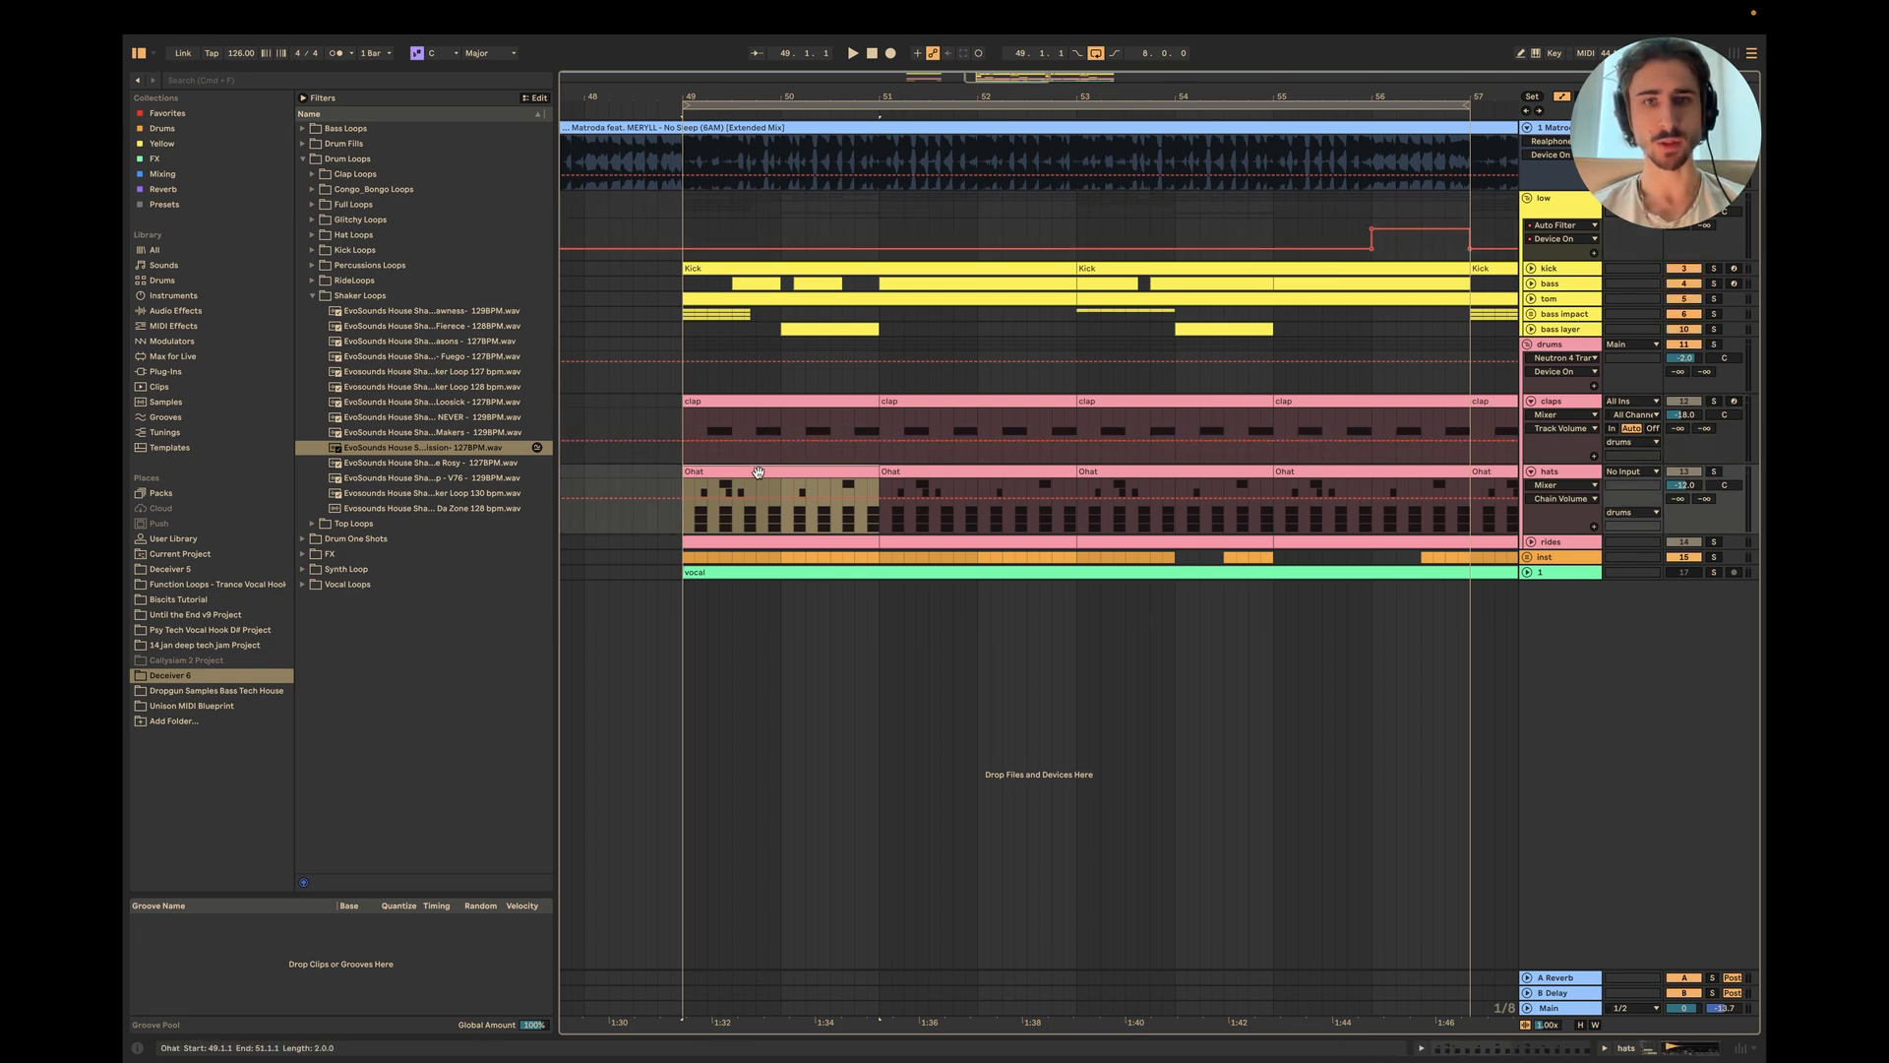
{"action": "double_click", "coordinate": [758, 473]}
{"action": "key", "text": "space"}
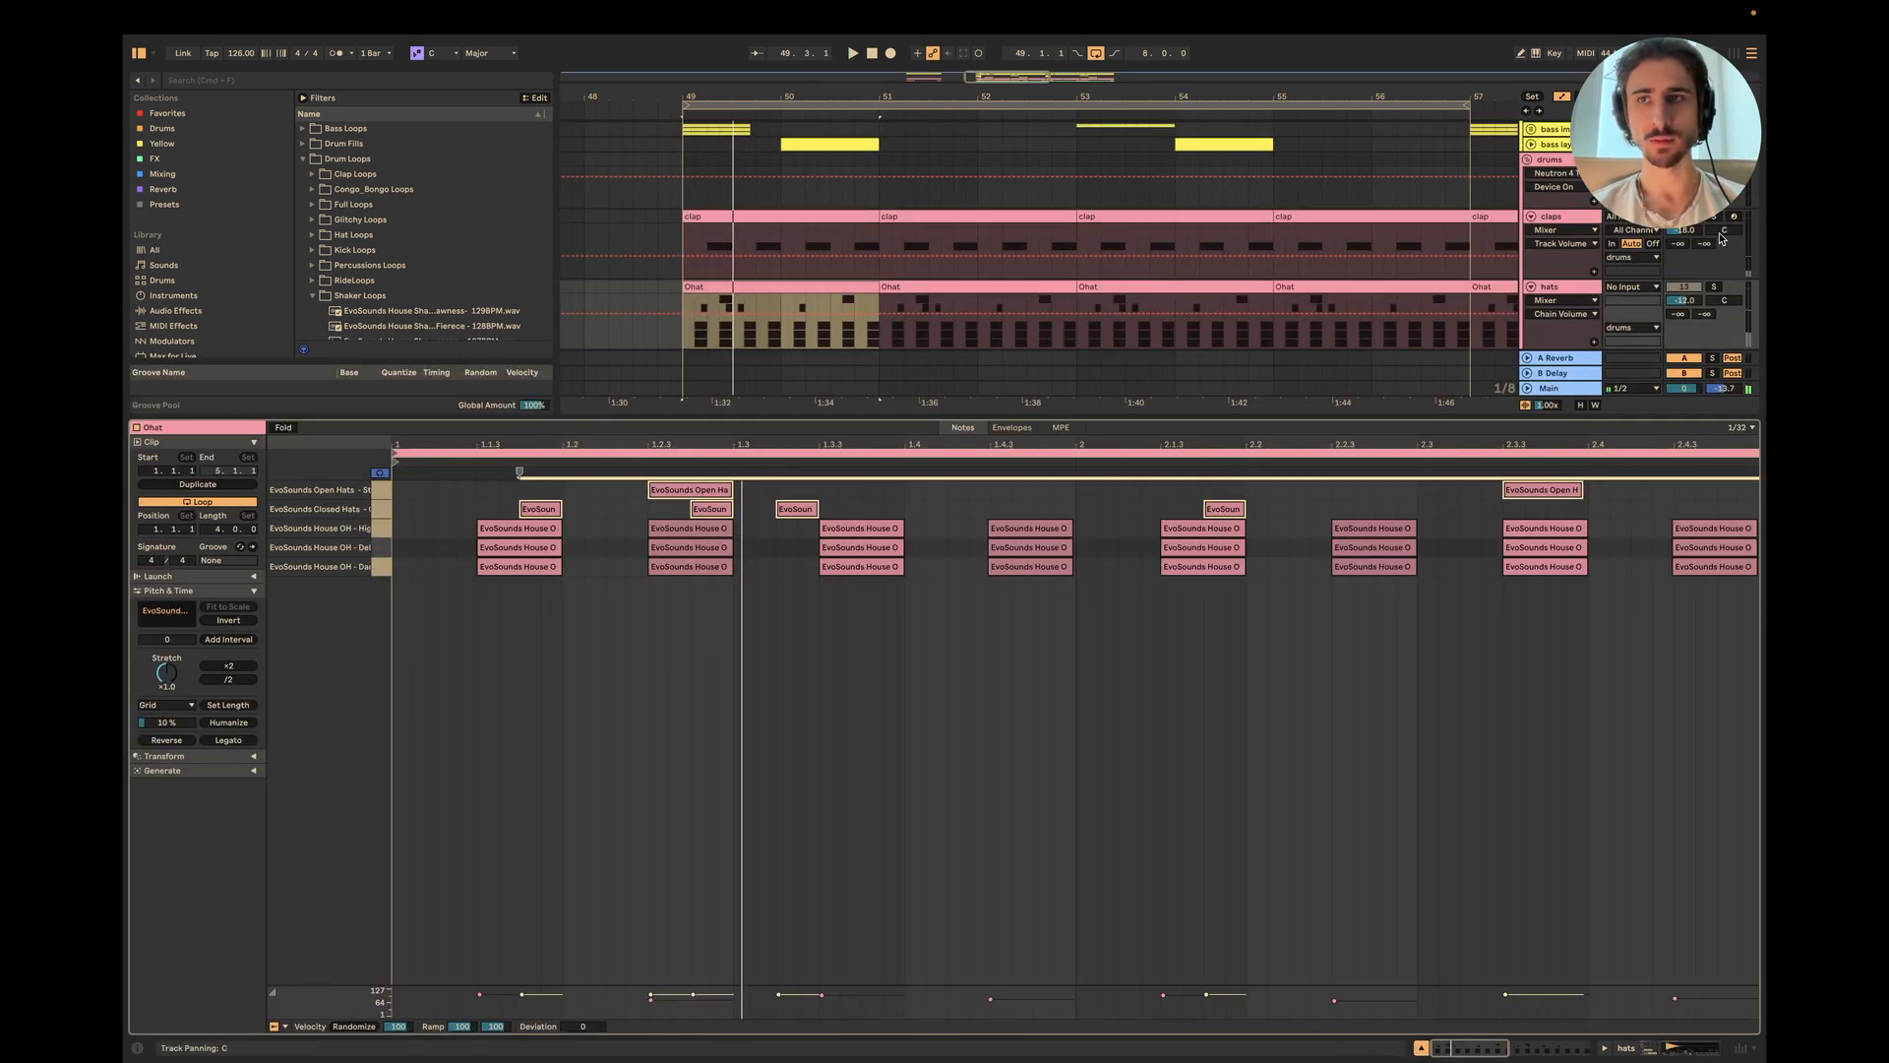
{"action": "left_click", "coordinate": [1714, 287]}
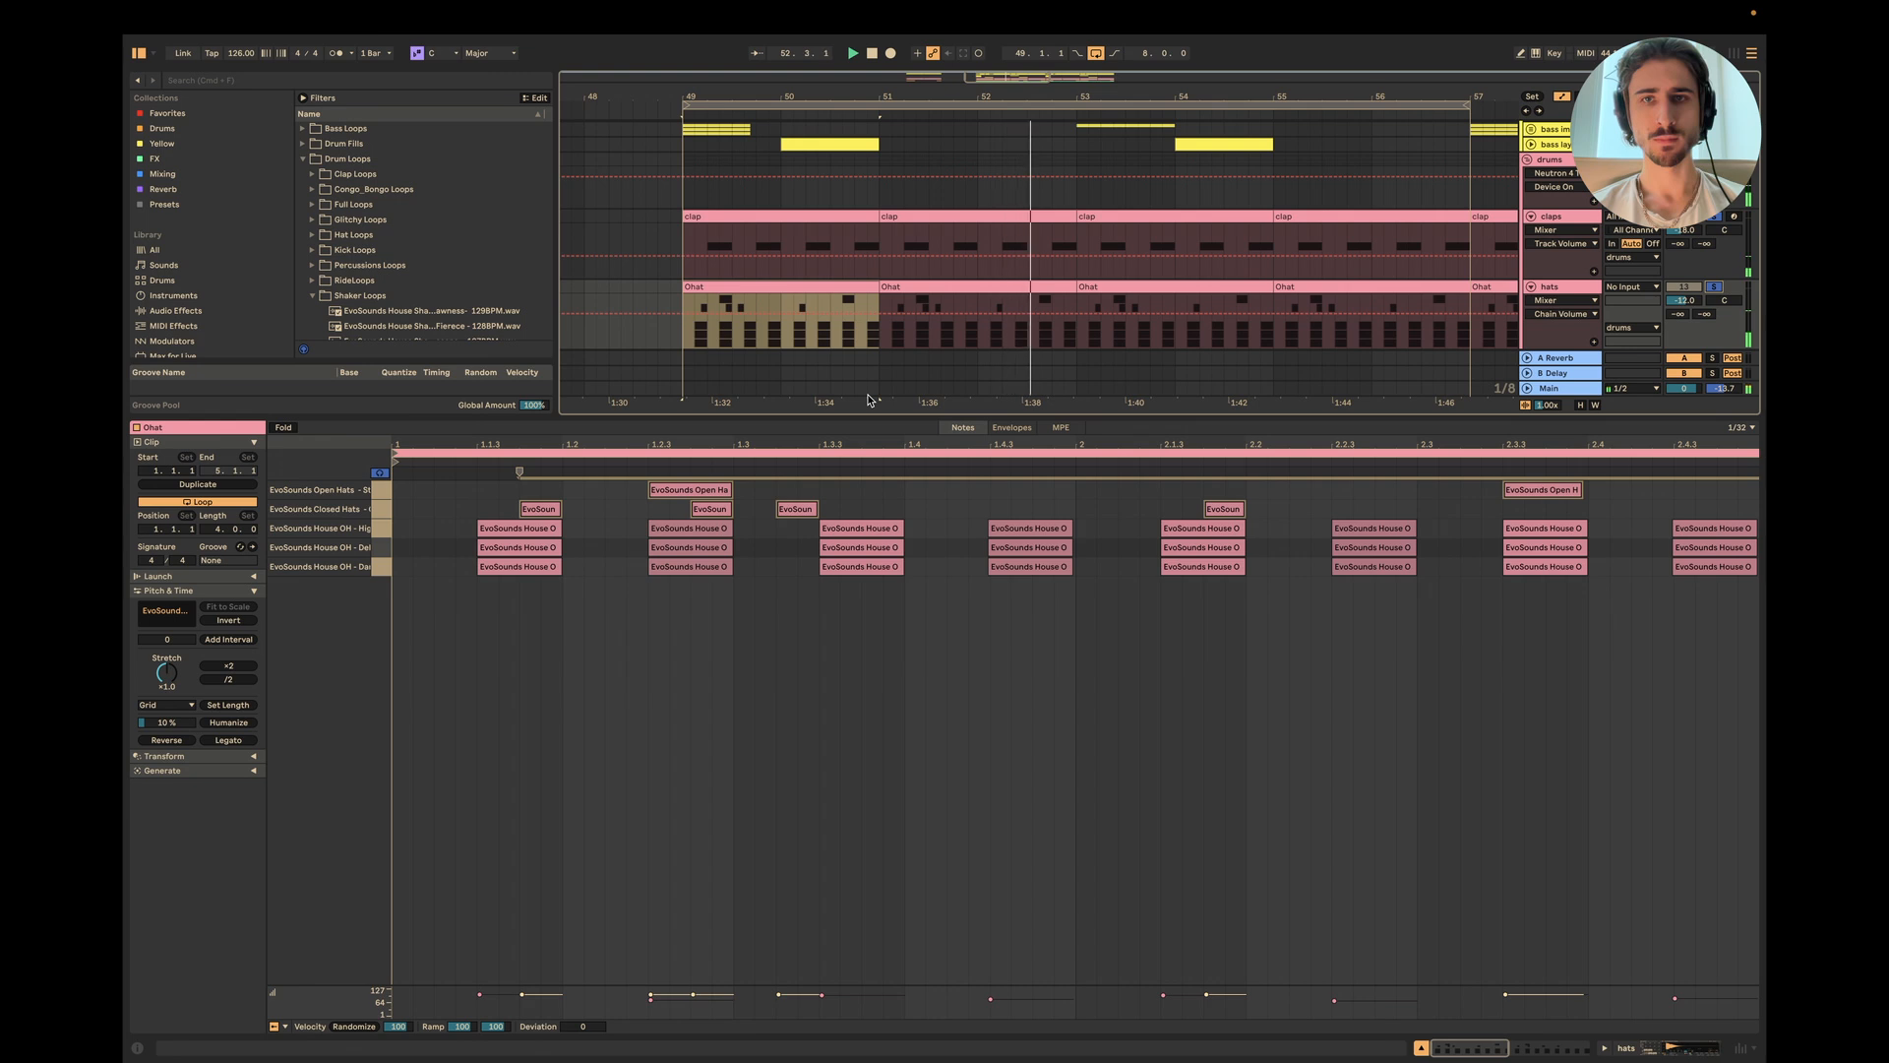
{"action": "left_click", "coordinate": [1421, 1048]}
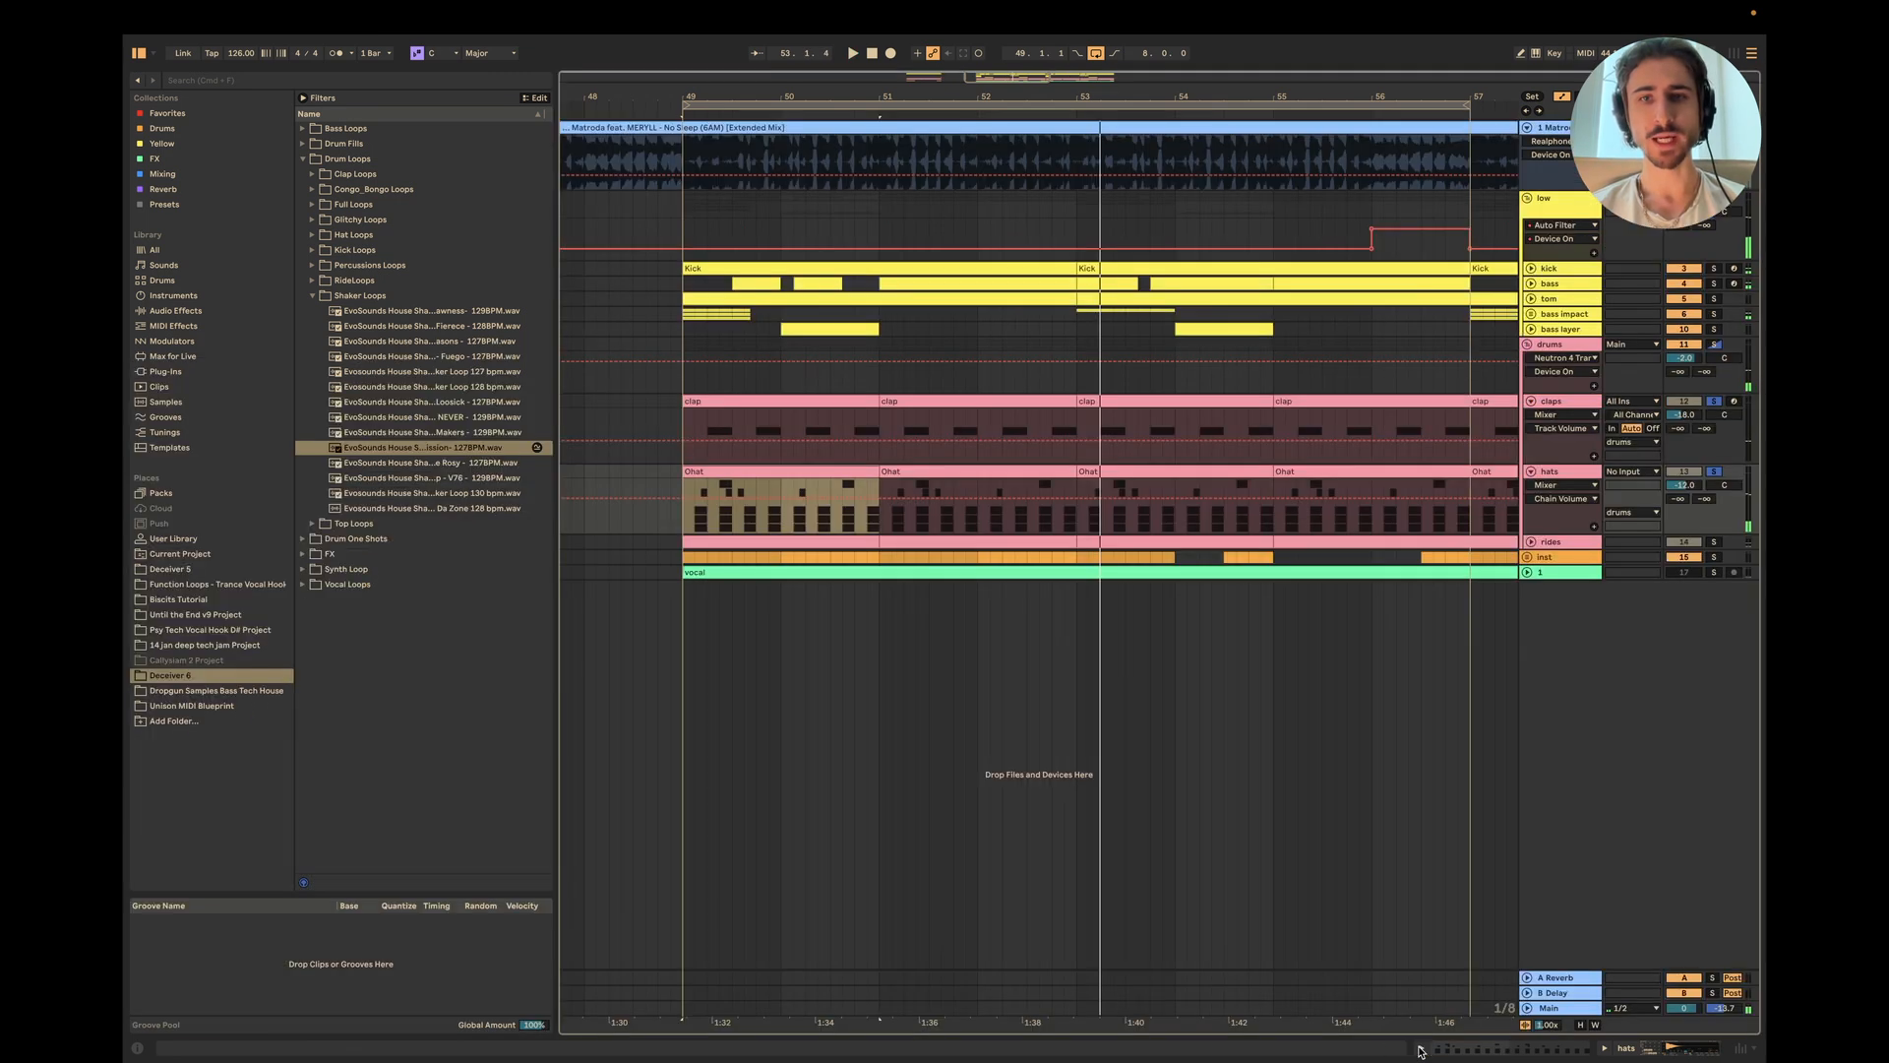
Step: Unfold the rides track, play it soloed with the claps and hats from 49.1.1, and show its ride sampler device
{"action": "left_click", "coordinate": [1531, 542]}
{"action": "left_click", "coordinate": [687, 579]}
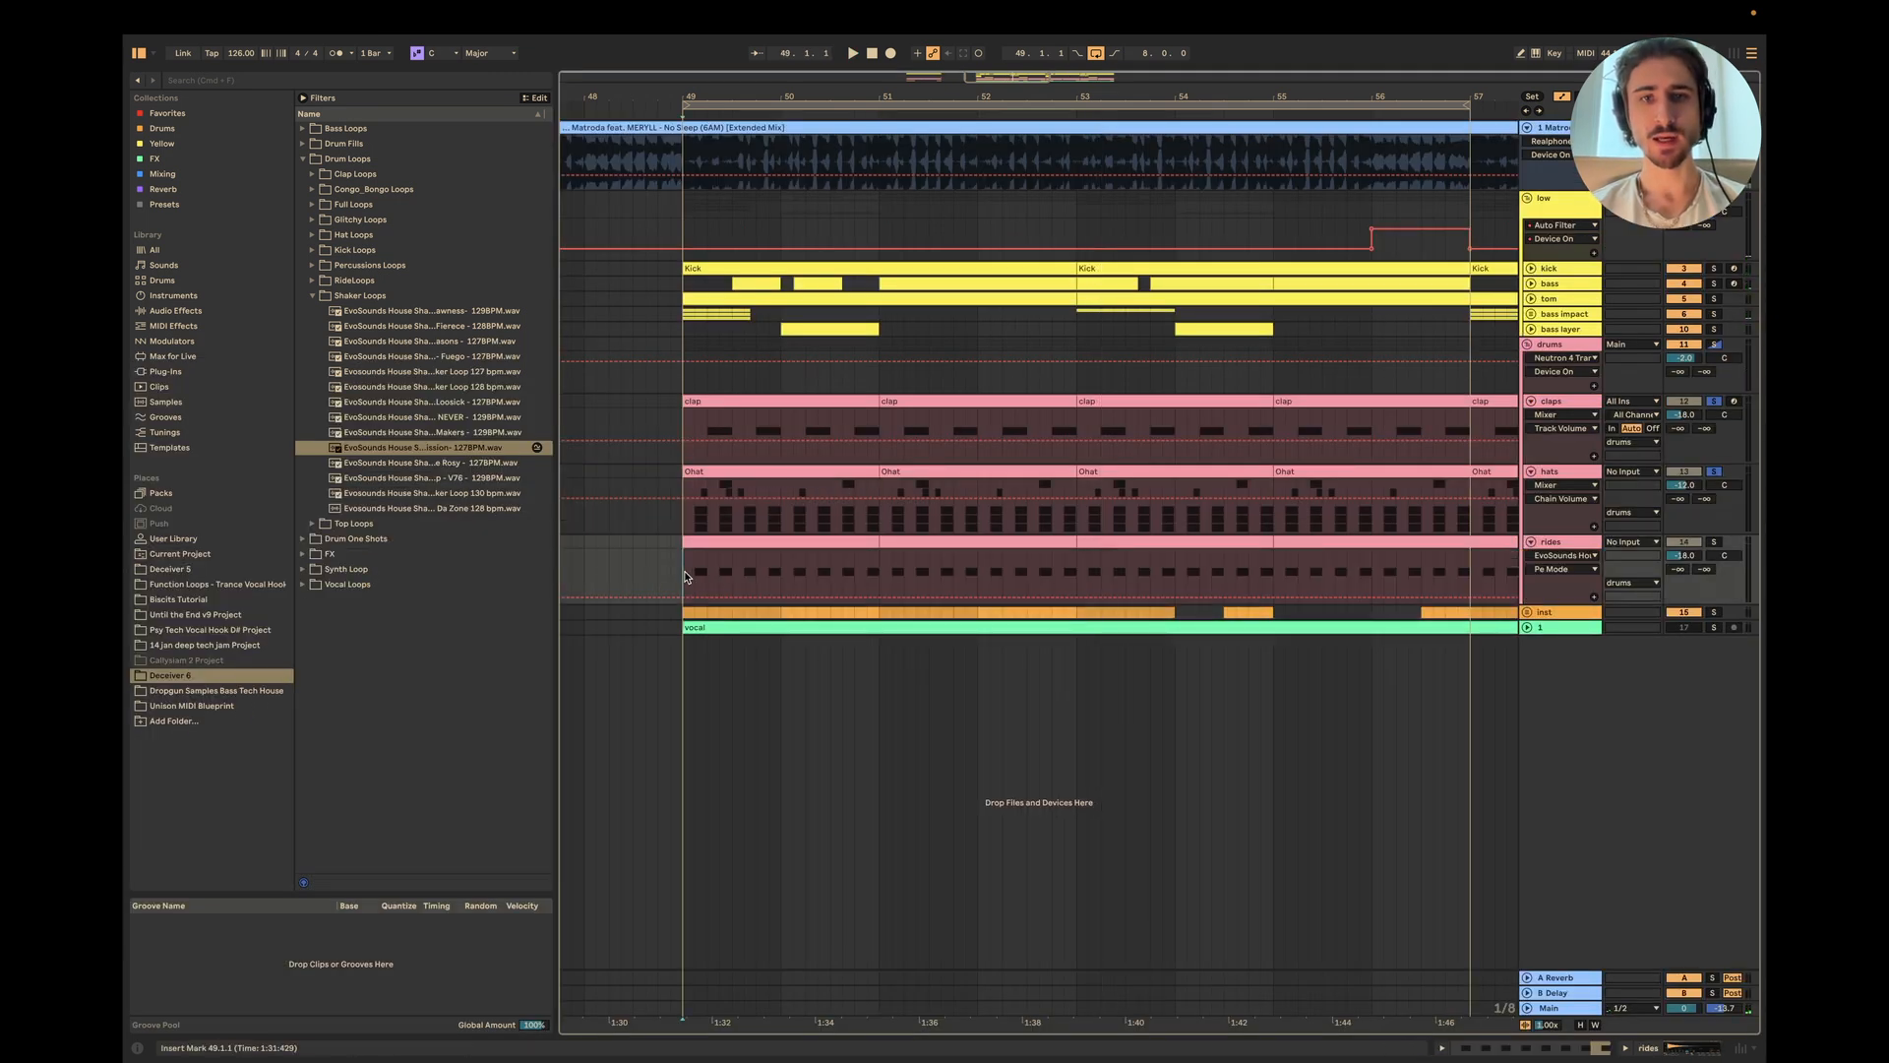
{"action": "key", "text": "space"}
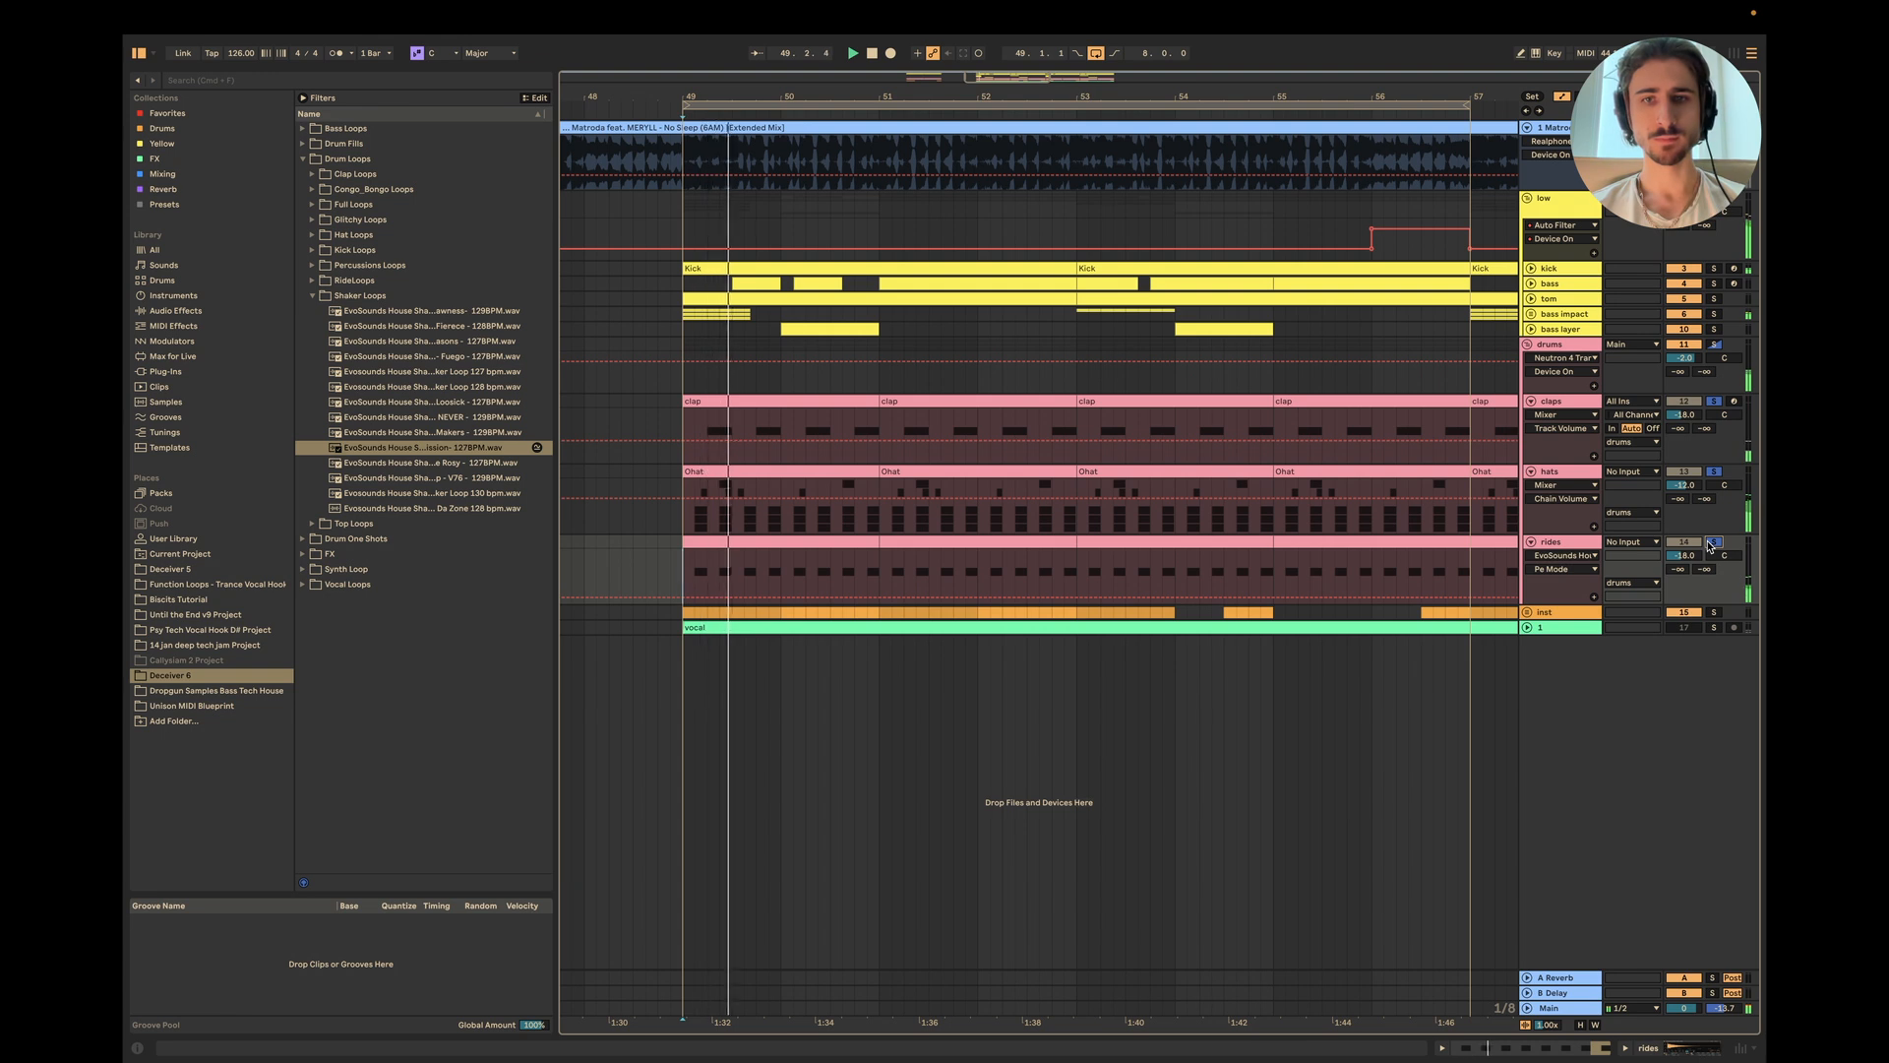
{"action": "double_click", "coordinate": [1552, 542]}
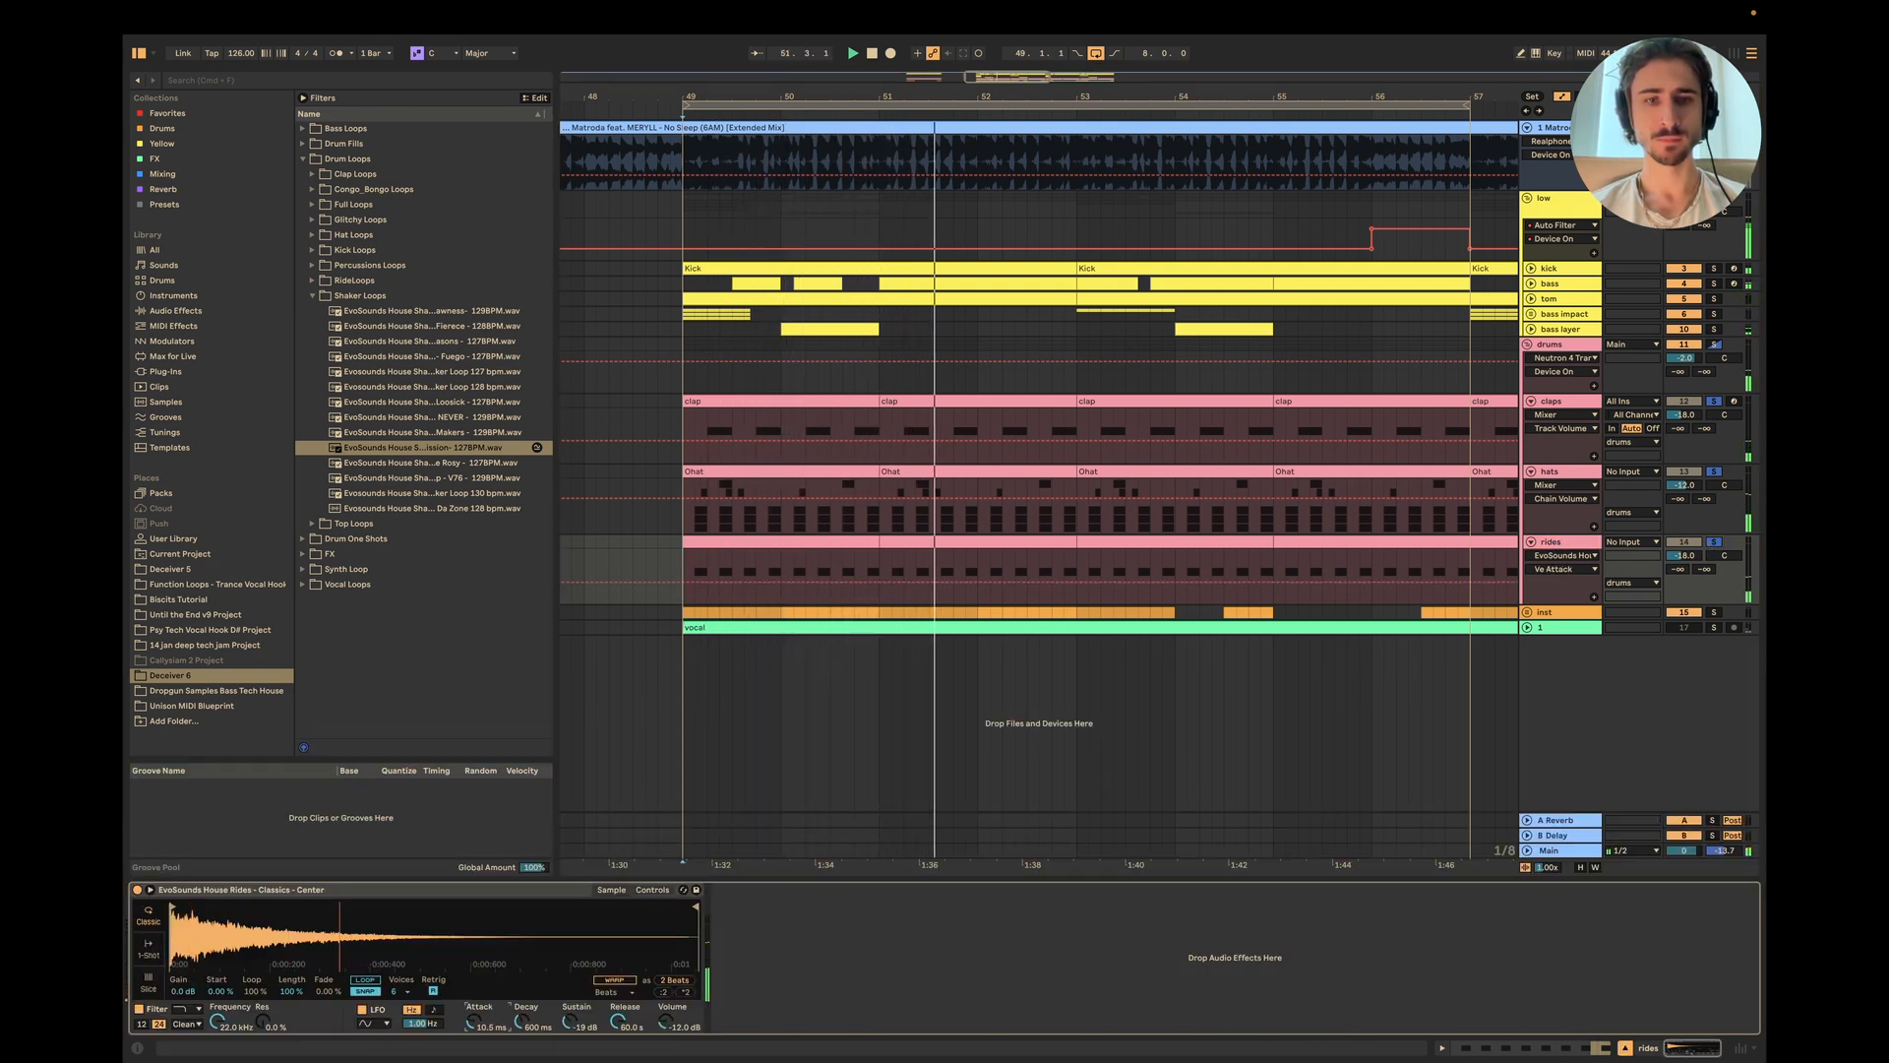
{"action": "key", "text": "minus"}
{"action": "key", "text": "minus"}
{"action": "key", "text": "minus"}
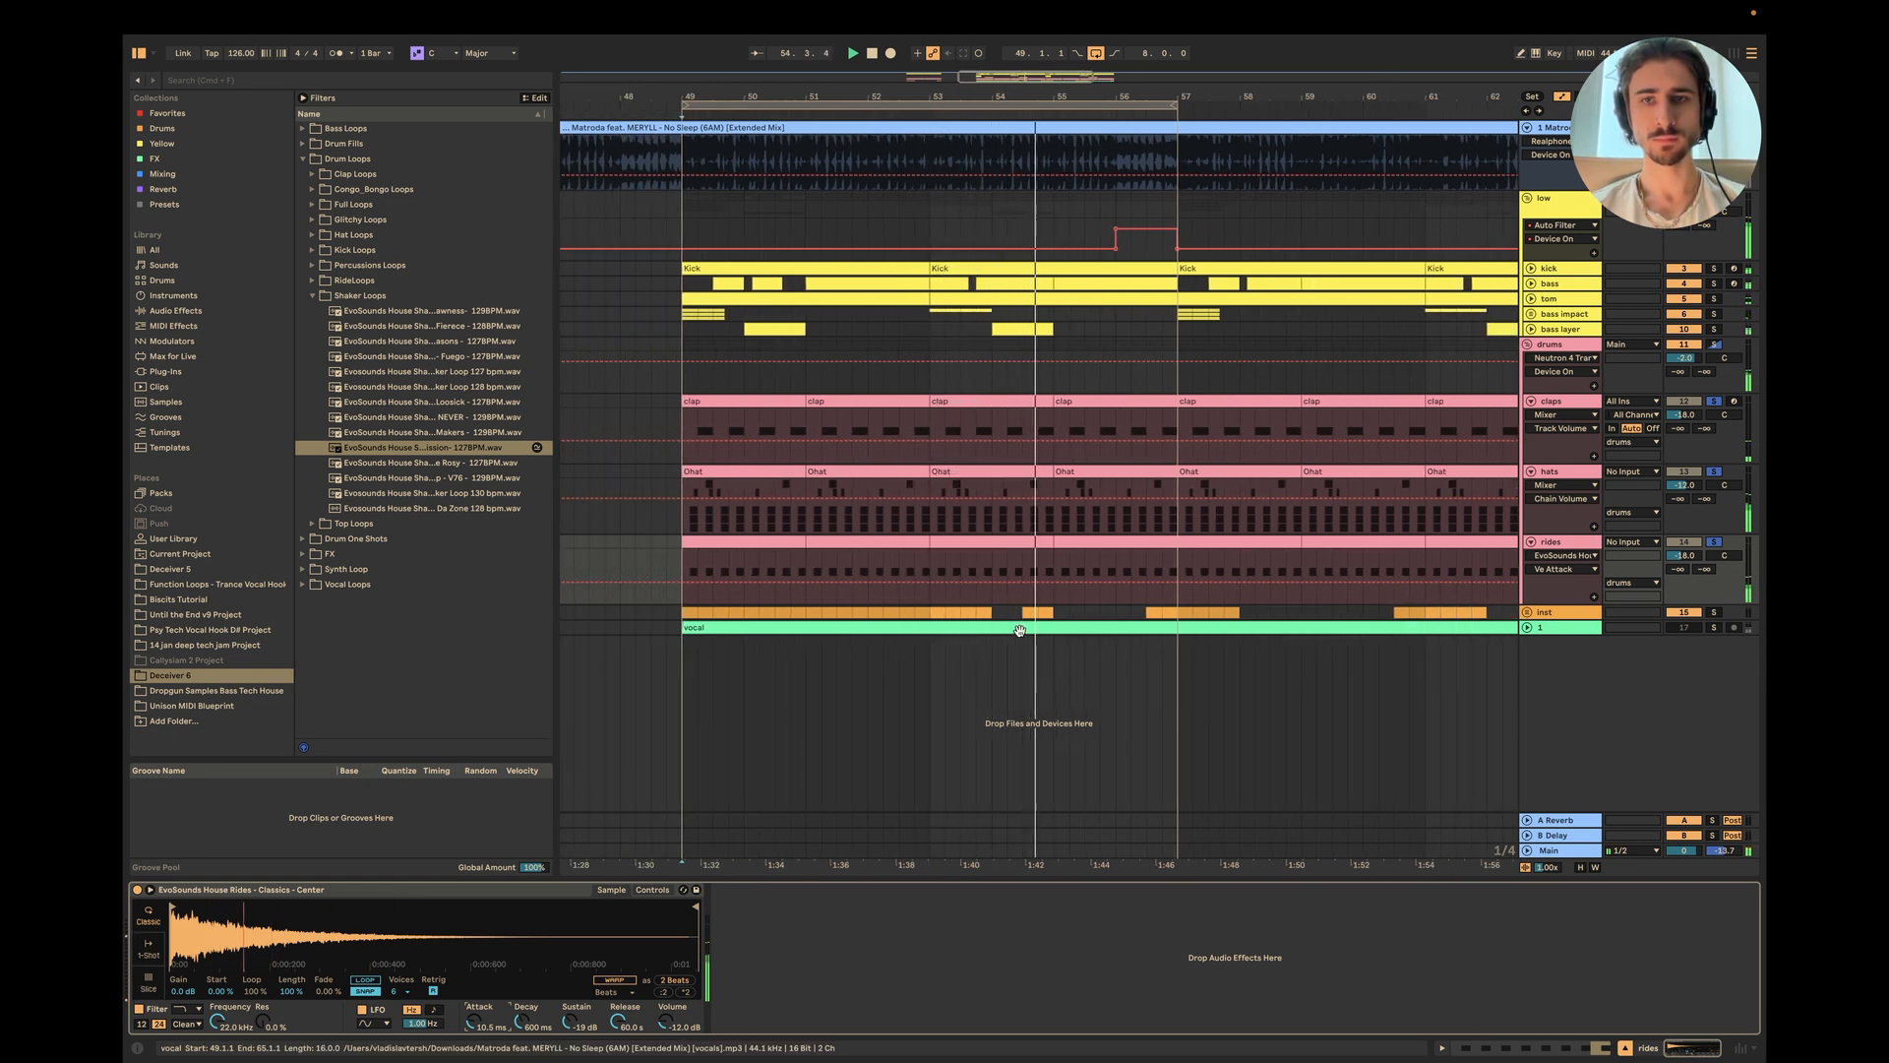
{"action": "scroll", "coordinate": [1207, 647], "scroll_direction": "right", "scroll_amount": 3}
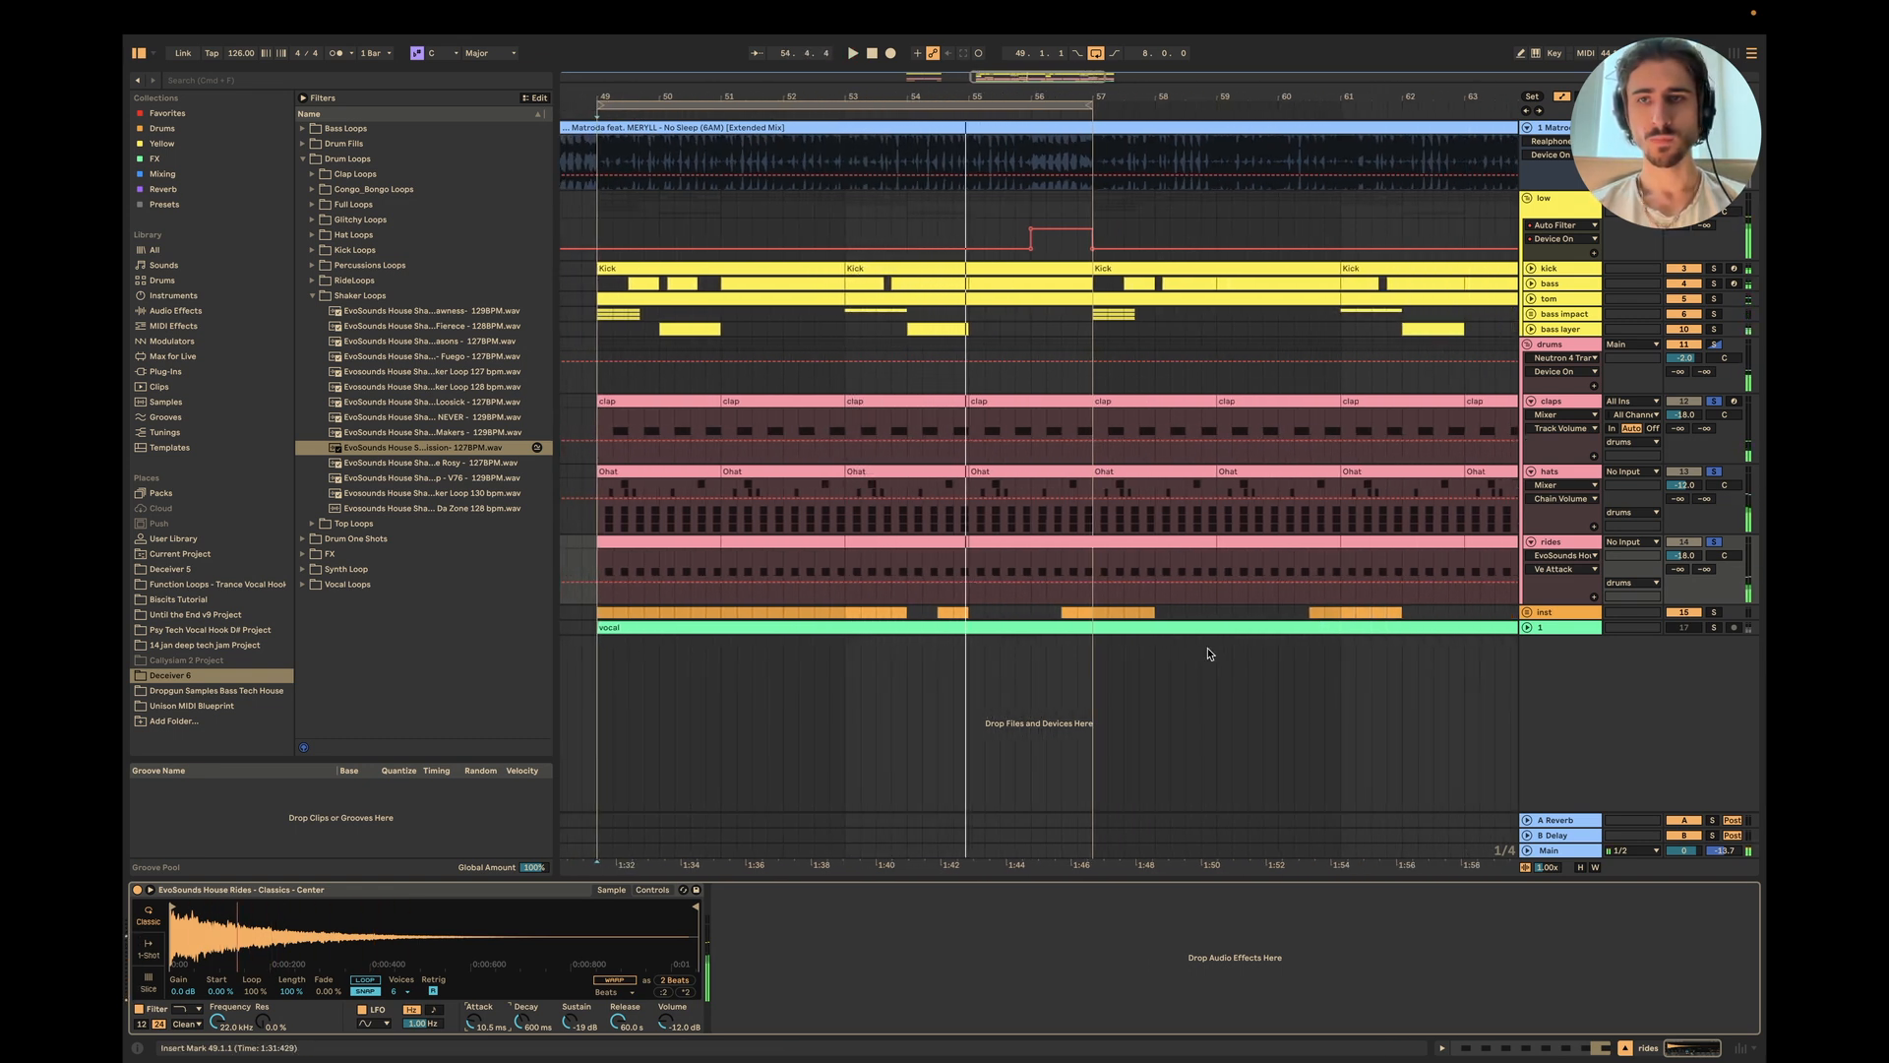
Step: Fold the drums group and turn off arrangement looping
{"action": "left_click", "coordinate": [1528, 347]}
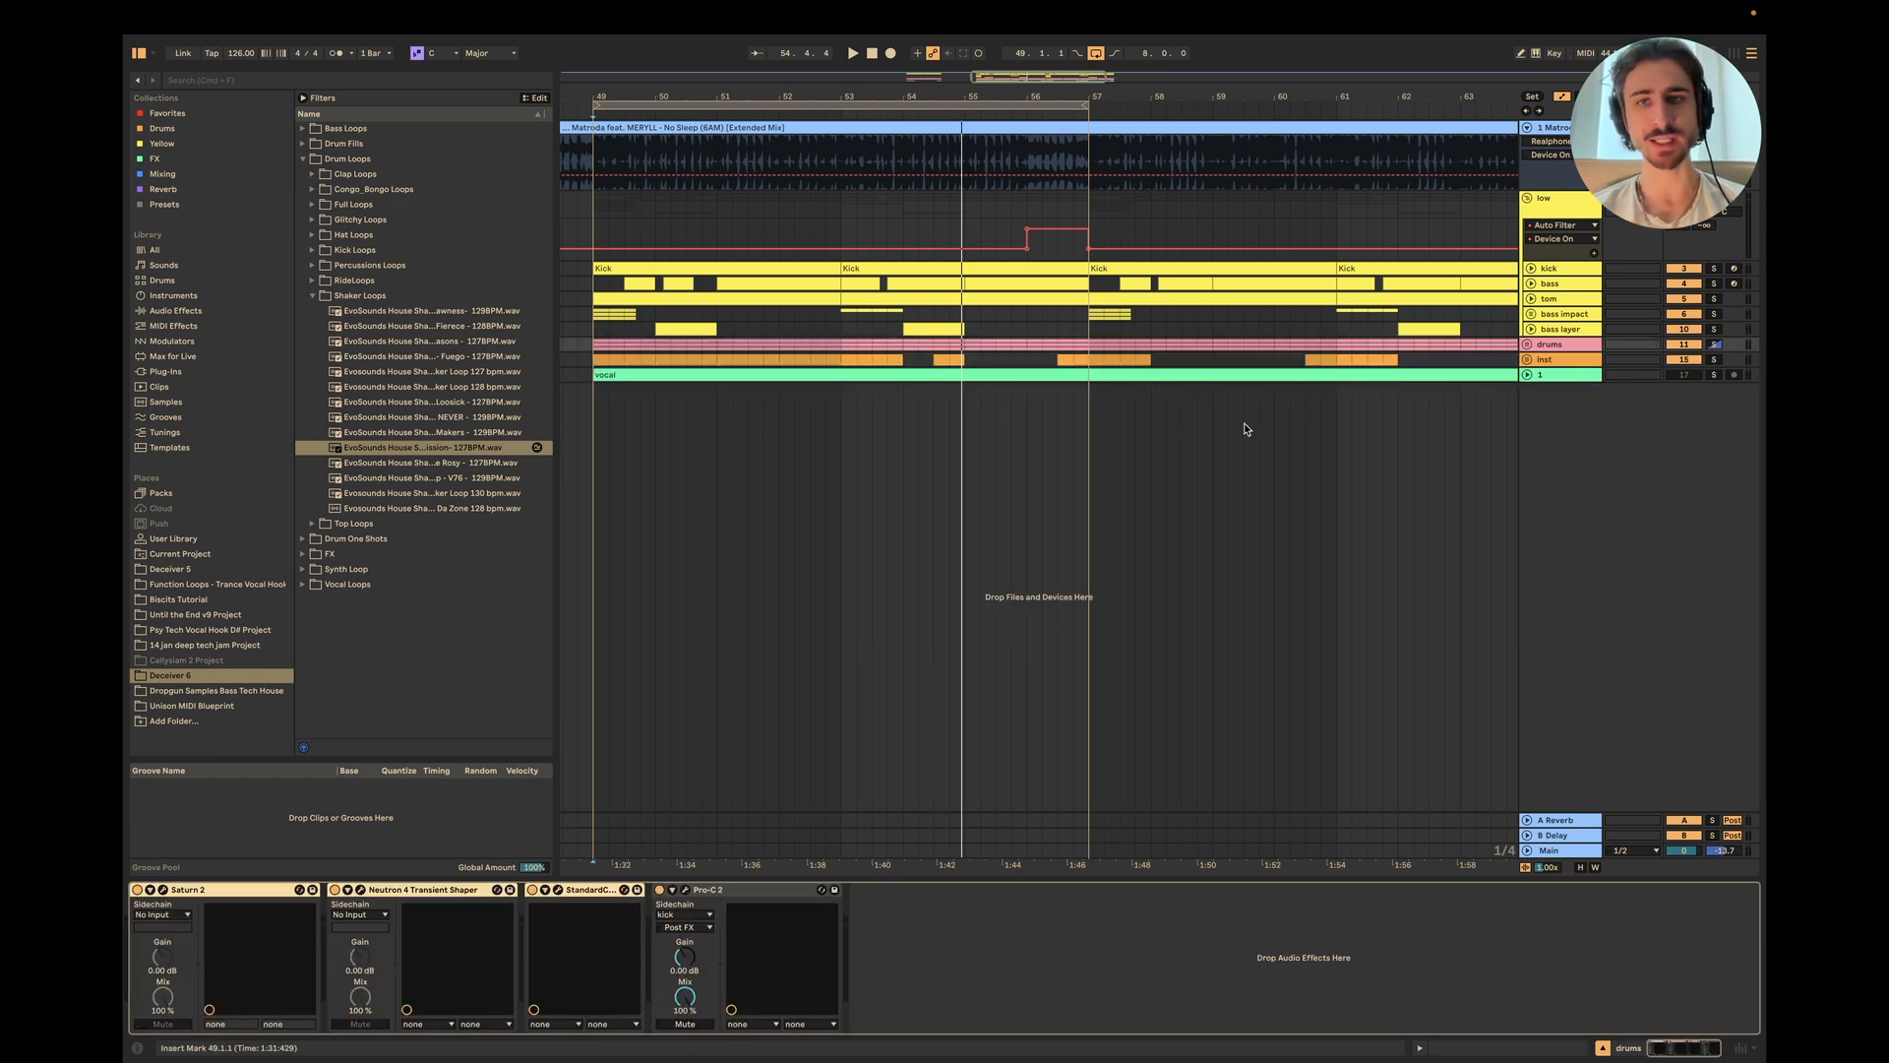
{"action": "key", "text": "minus"}
{"action": "key", "text": "minus"}
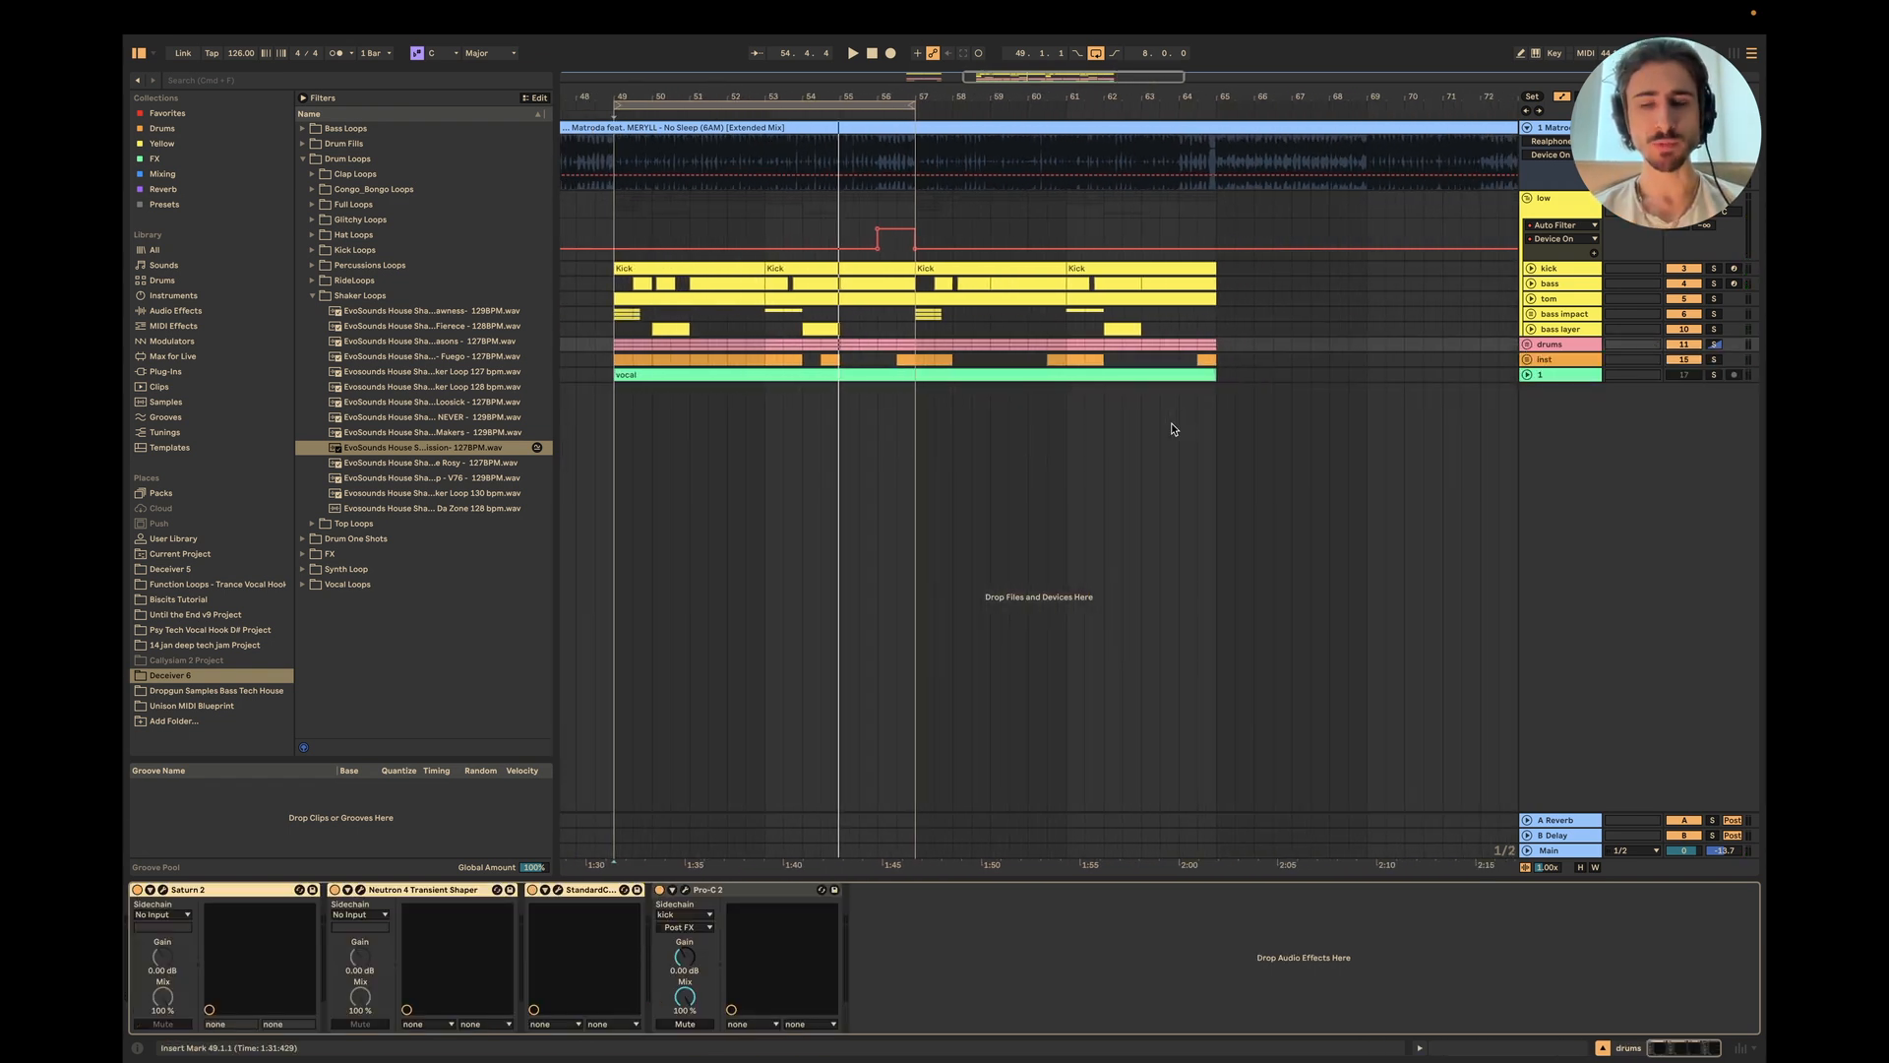
{"action": "scroll", "coordinate": [1248, 258], "scroll_direction": "left", "scroll_amount": 5}
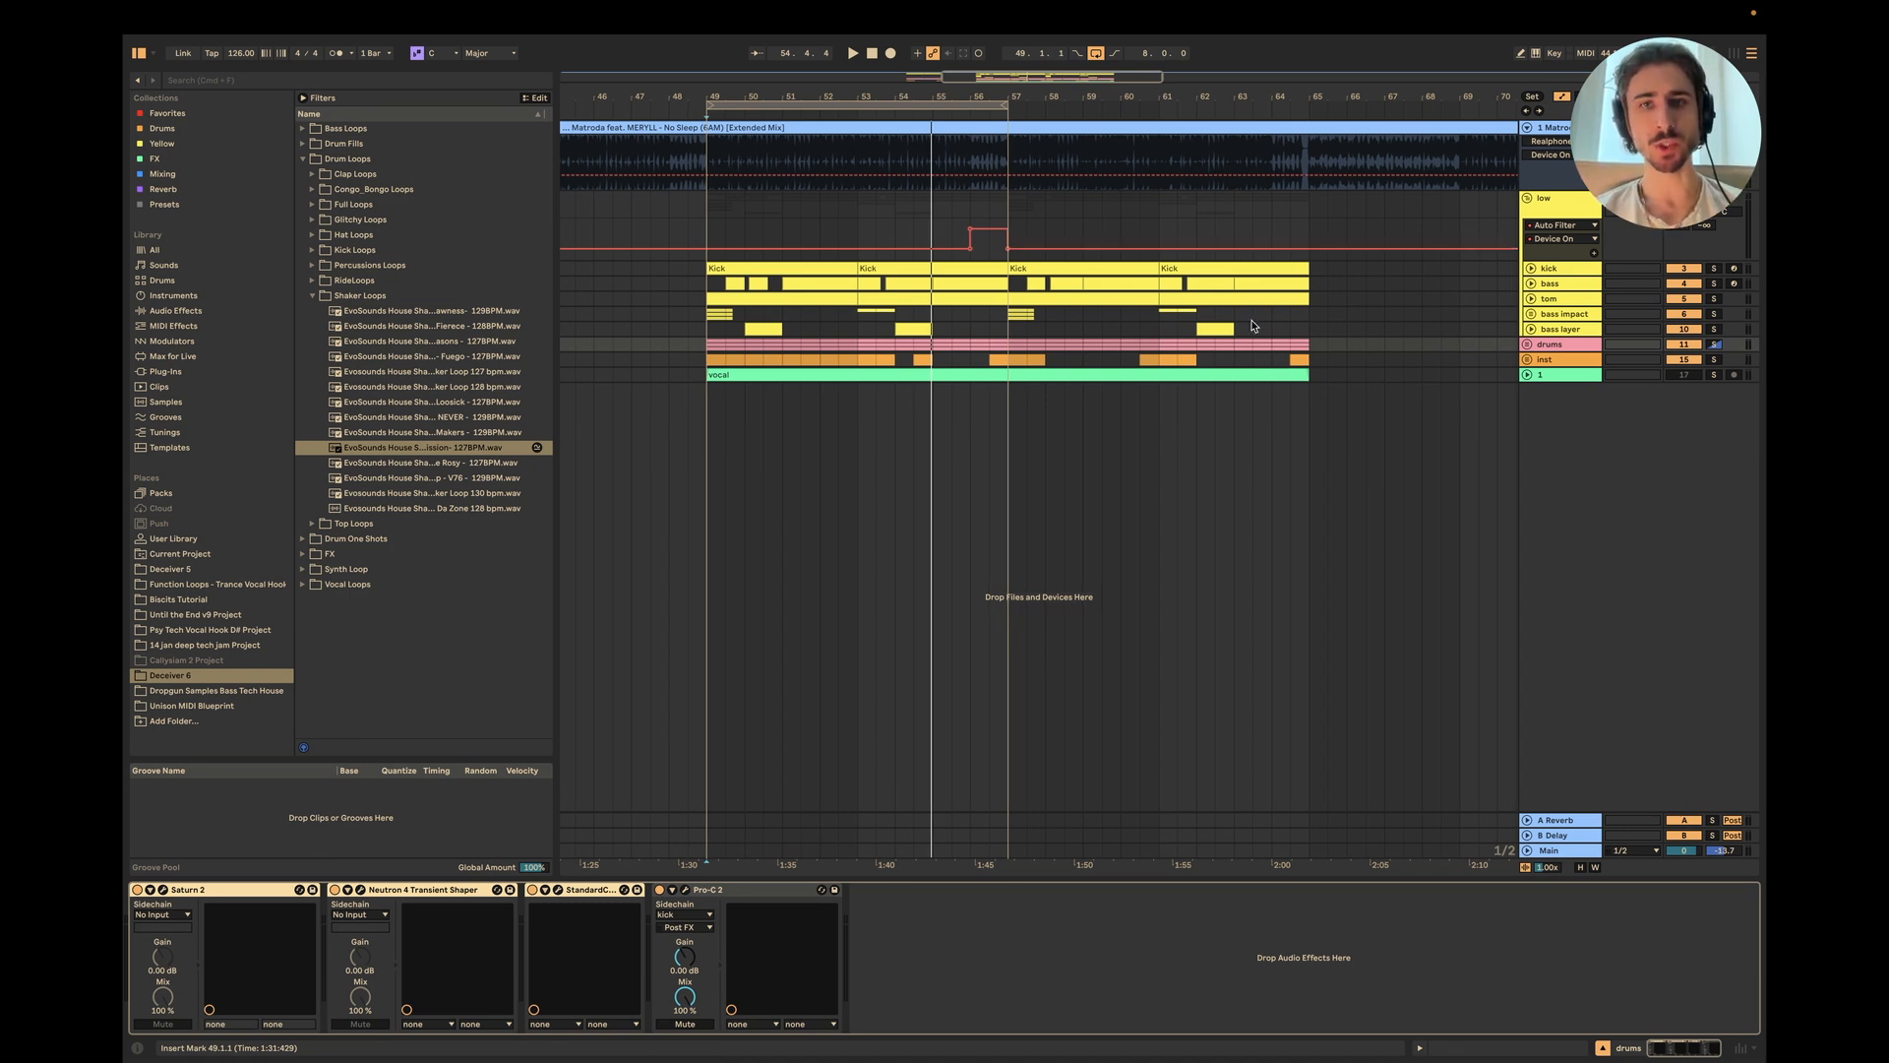
{"action": "left_click", "coordinate": [1096, 53]}
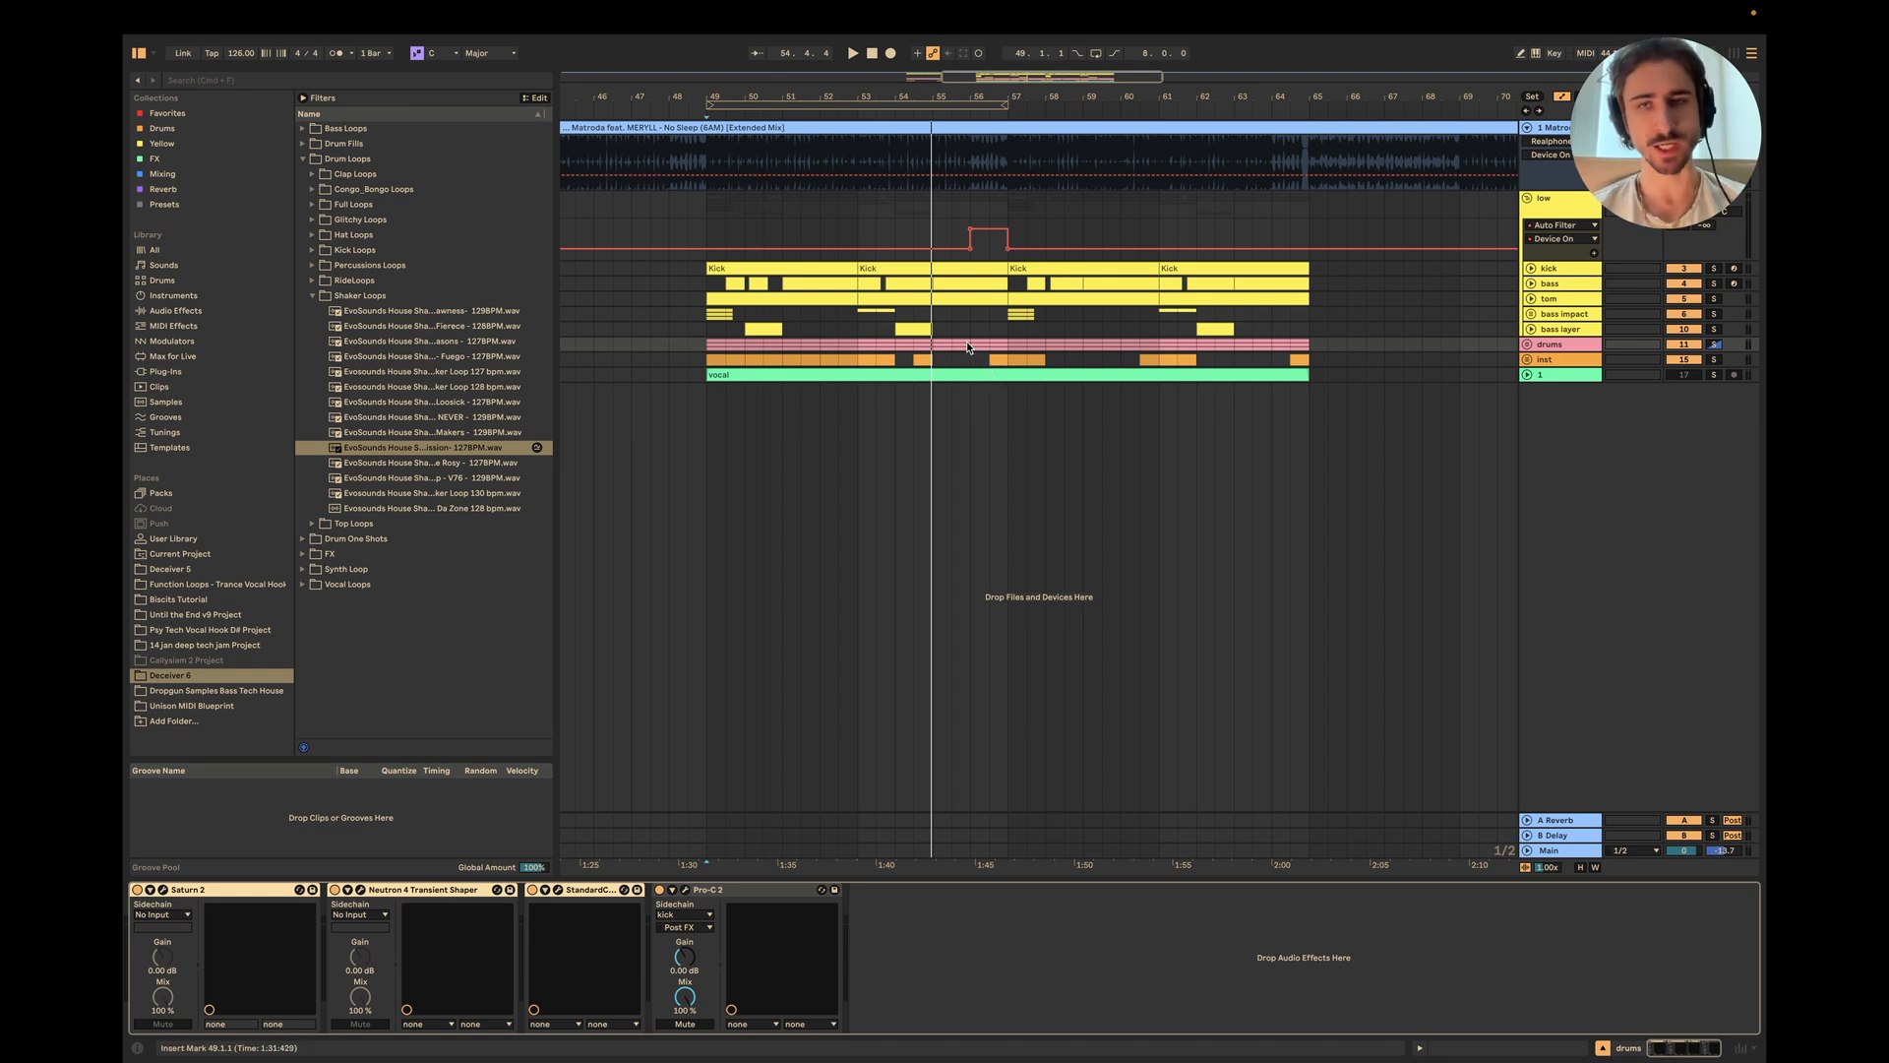
Step: Unsolo the drums group, activate the vocal track, and fold the low group
{"action": "left_click", "coordinate": [969, 314]}
{"action": "scroll", "coordinate": [1280, 295], "scroll_direction": "right", "scroll_amount": 1}
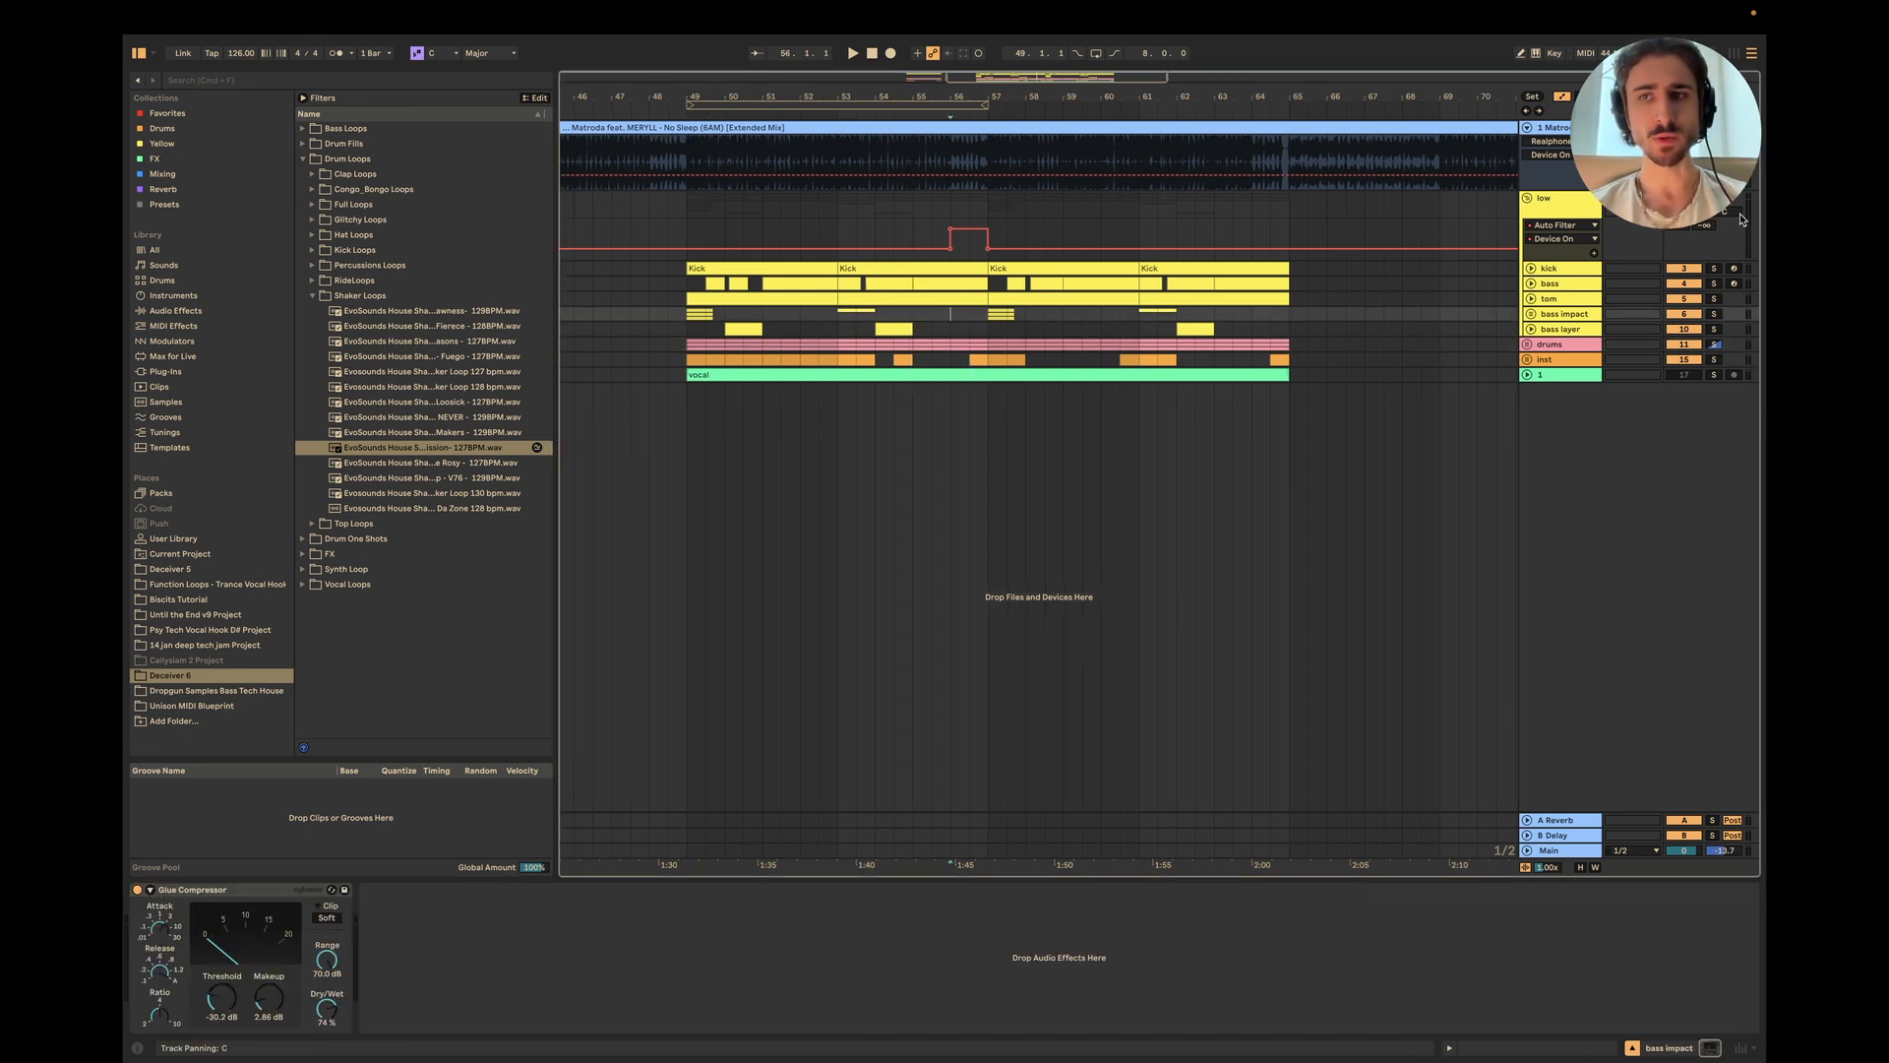
{"action": "left_click", "coordinate": [992, 220]}
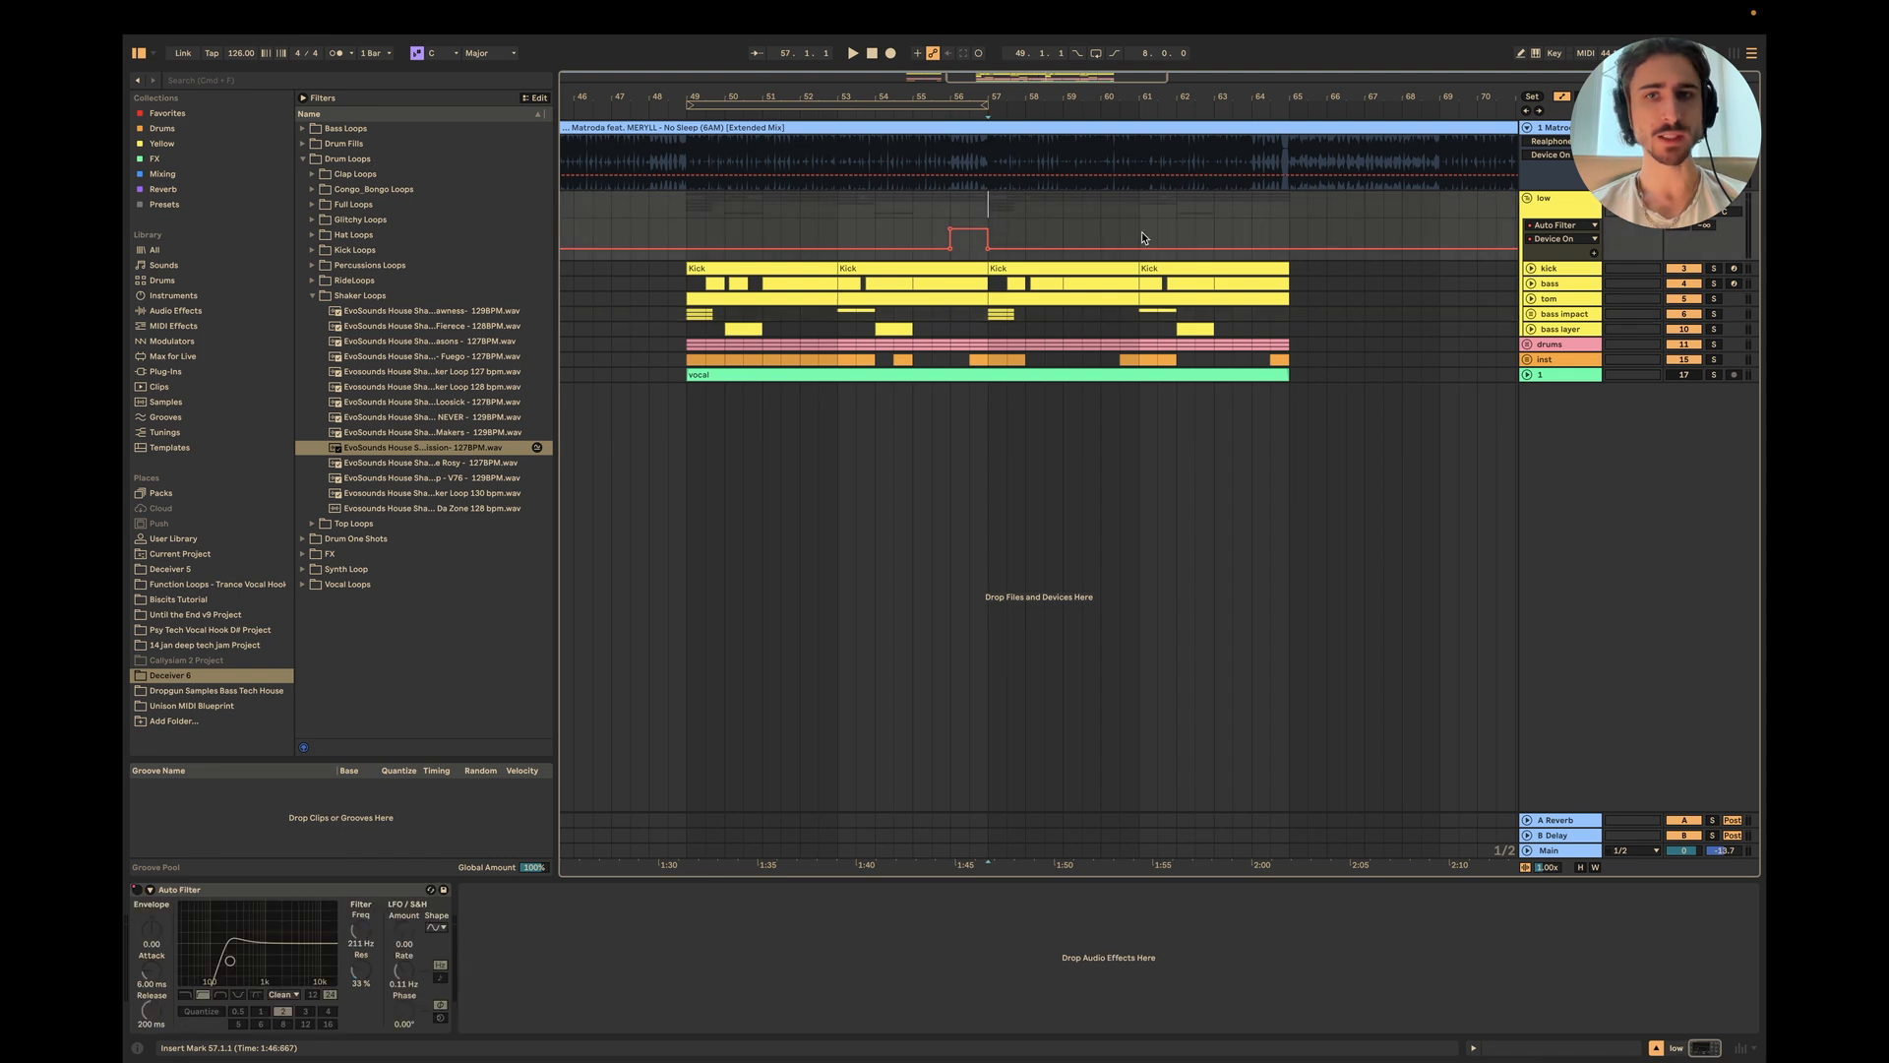
{"action": "scroll", "coordinate": [1142, 234], "scroll_direction": "up", "scroll_amount": 2}
{"action": "left_click", "coordinate": [912, 315]}
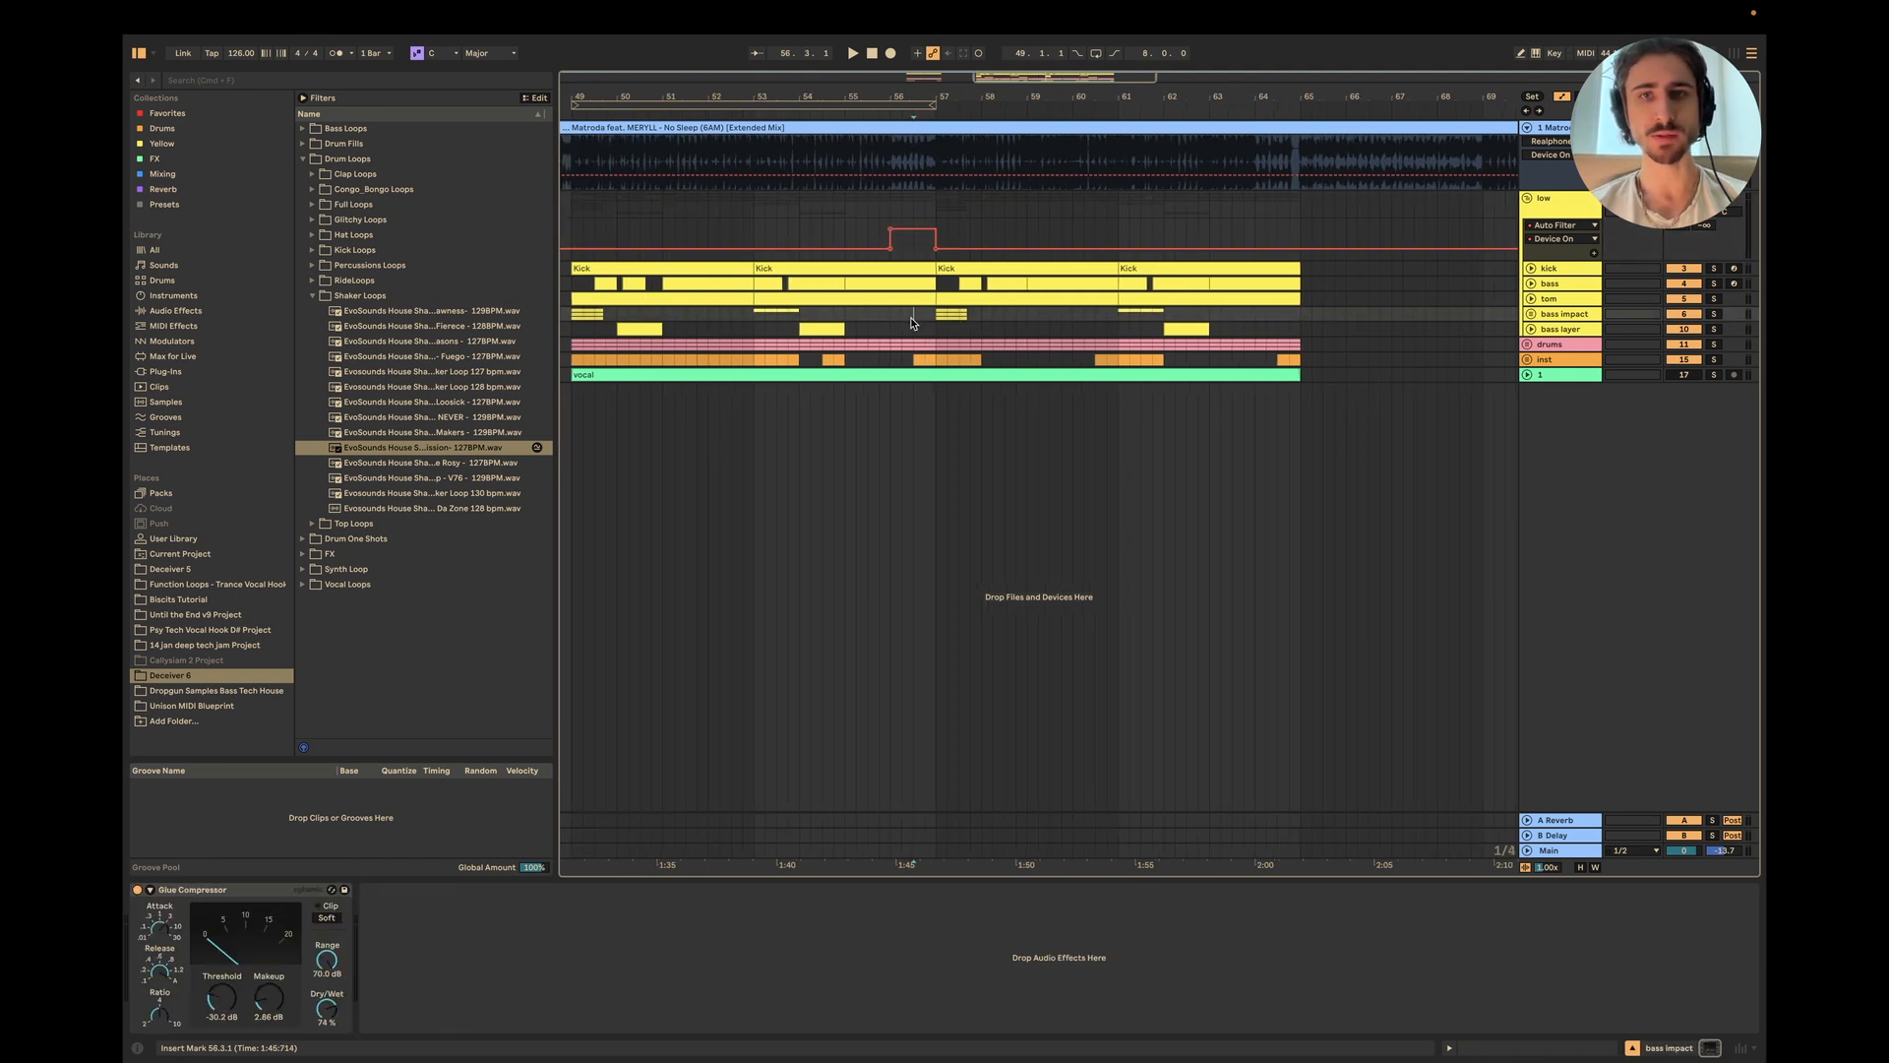
{"action": "left_click", "coordinate": [1525, 205]}
{"action": "left_click", "coordinate": [1527, 200]}
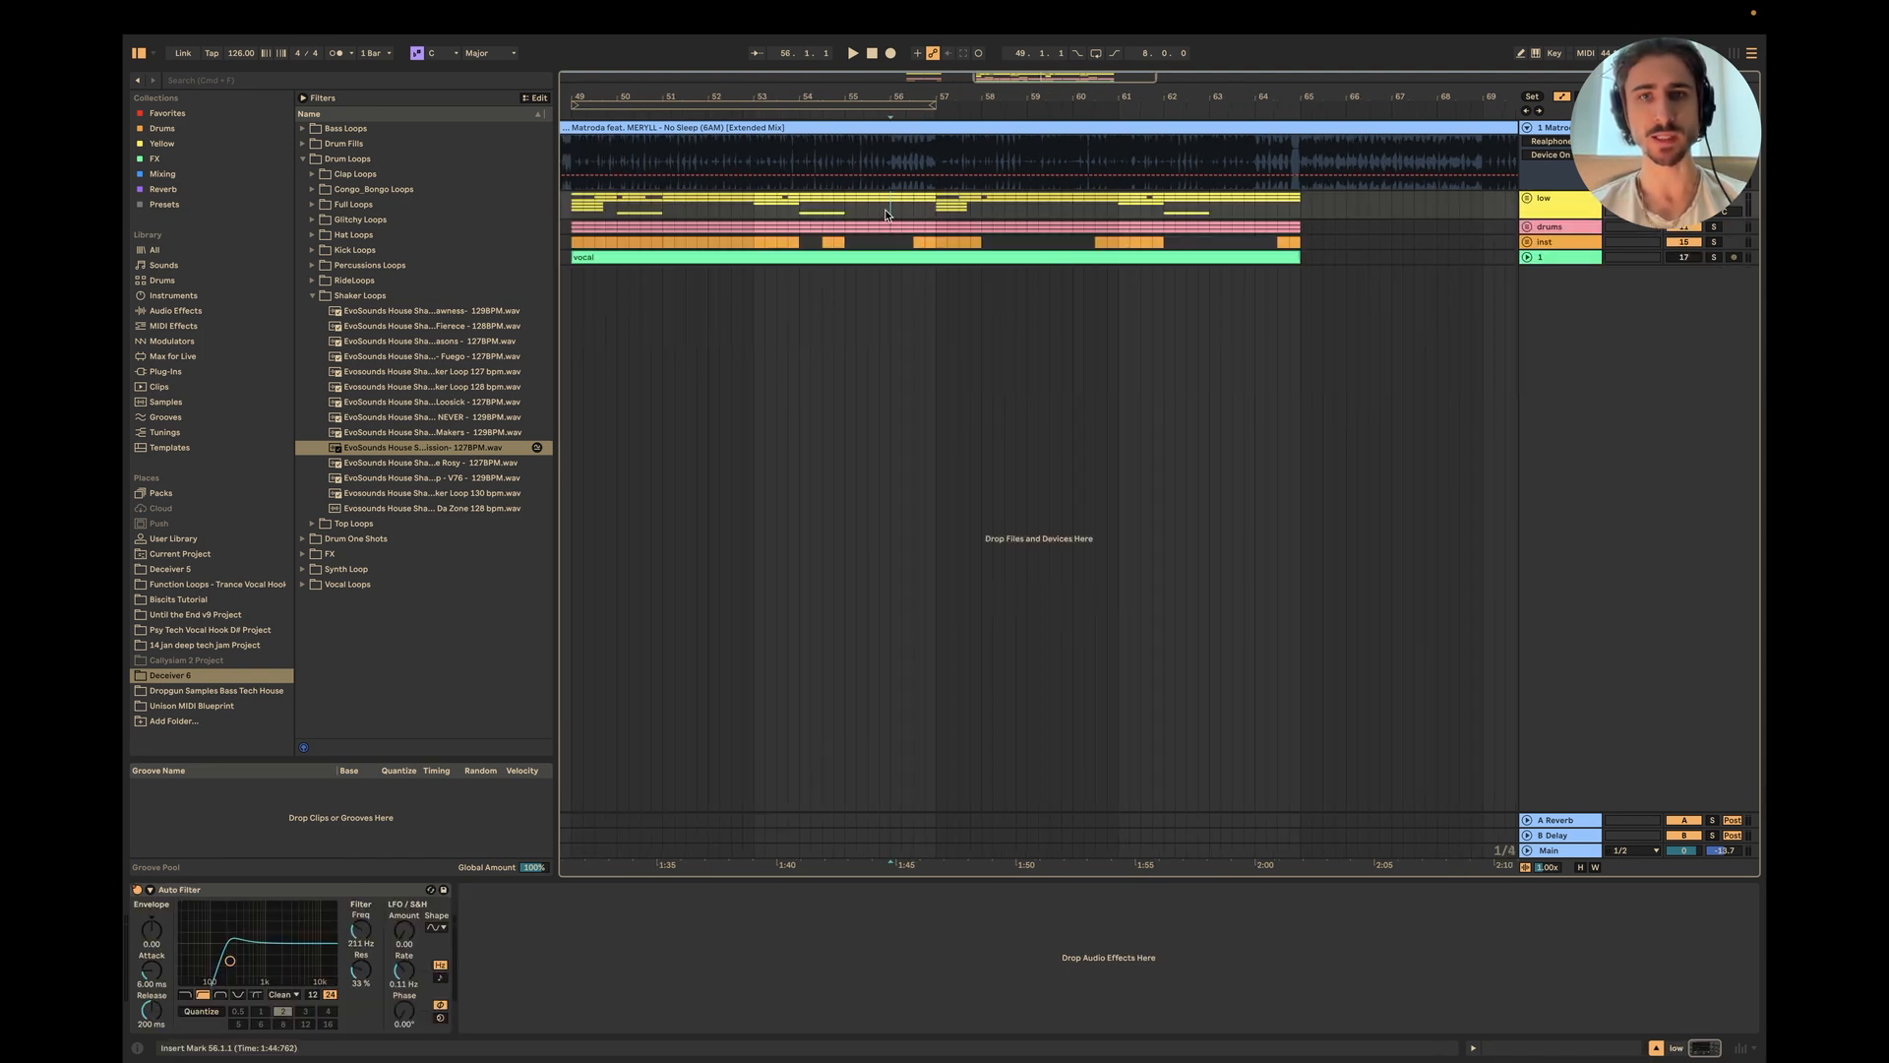
Step: Play the full arrangement from 56.1.1 and follow the playhead through the drop
{"action": "key", "text": "space"}
{"action": "key", "text": "minus"}
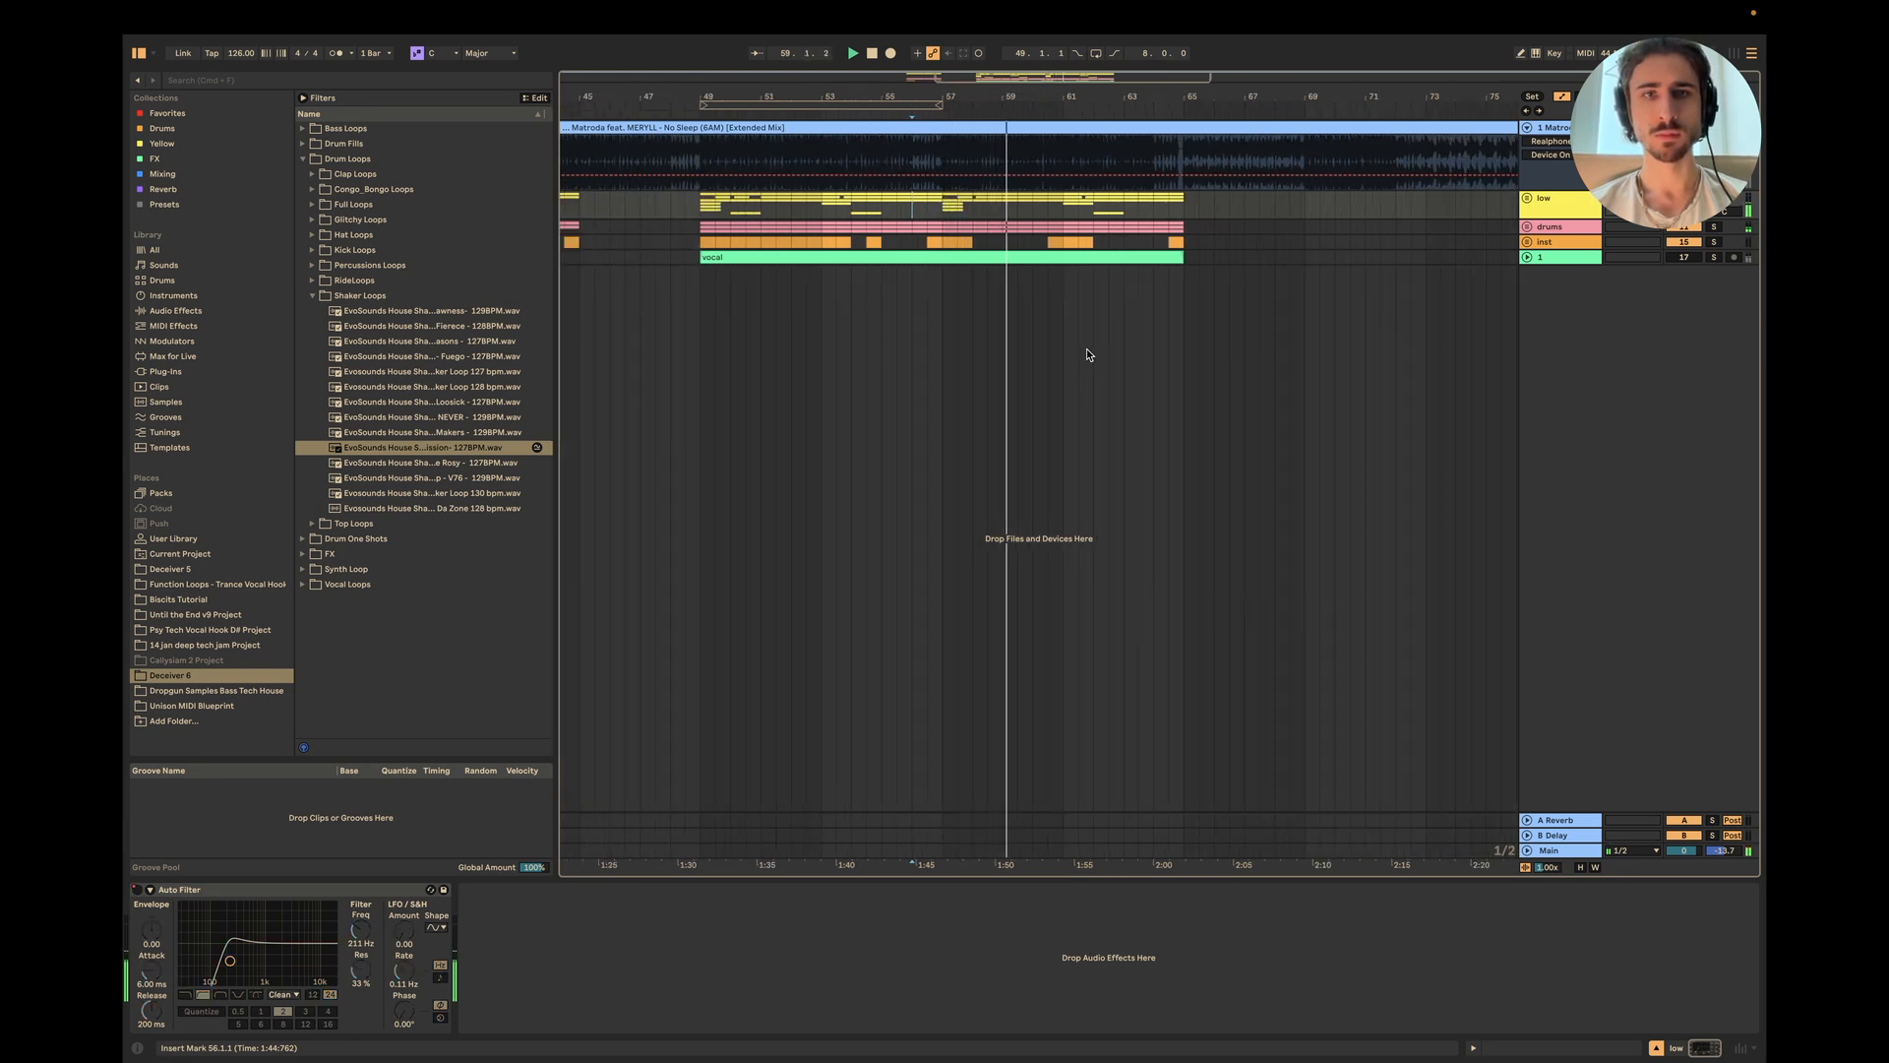
{"action": "scroll", "coordinate": [1052, 251], "scroll_direction": "up", "scroll_amount": 3}
{"action": "scroll", "coordinate": [1053, 251], "scroll_direction": "down", "scroll_amount": 4}
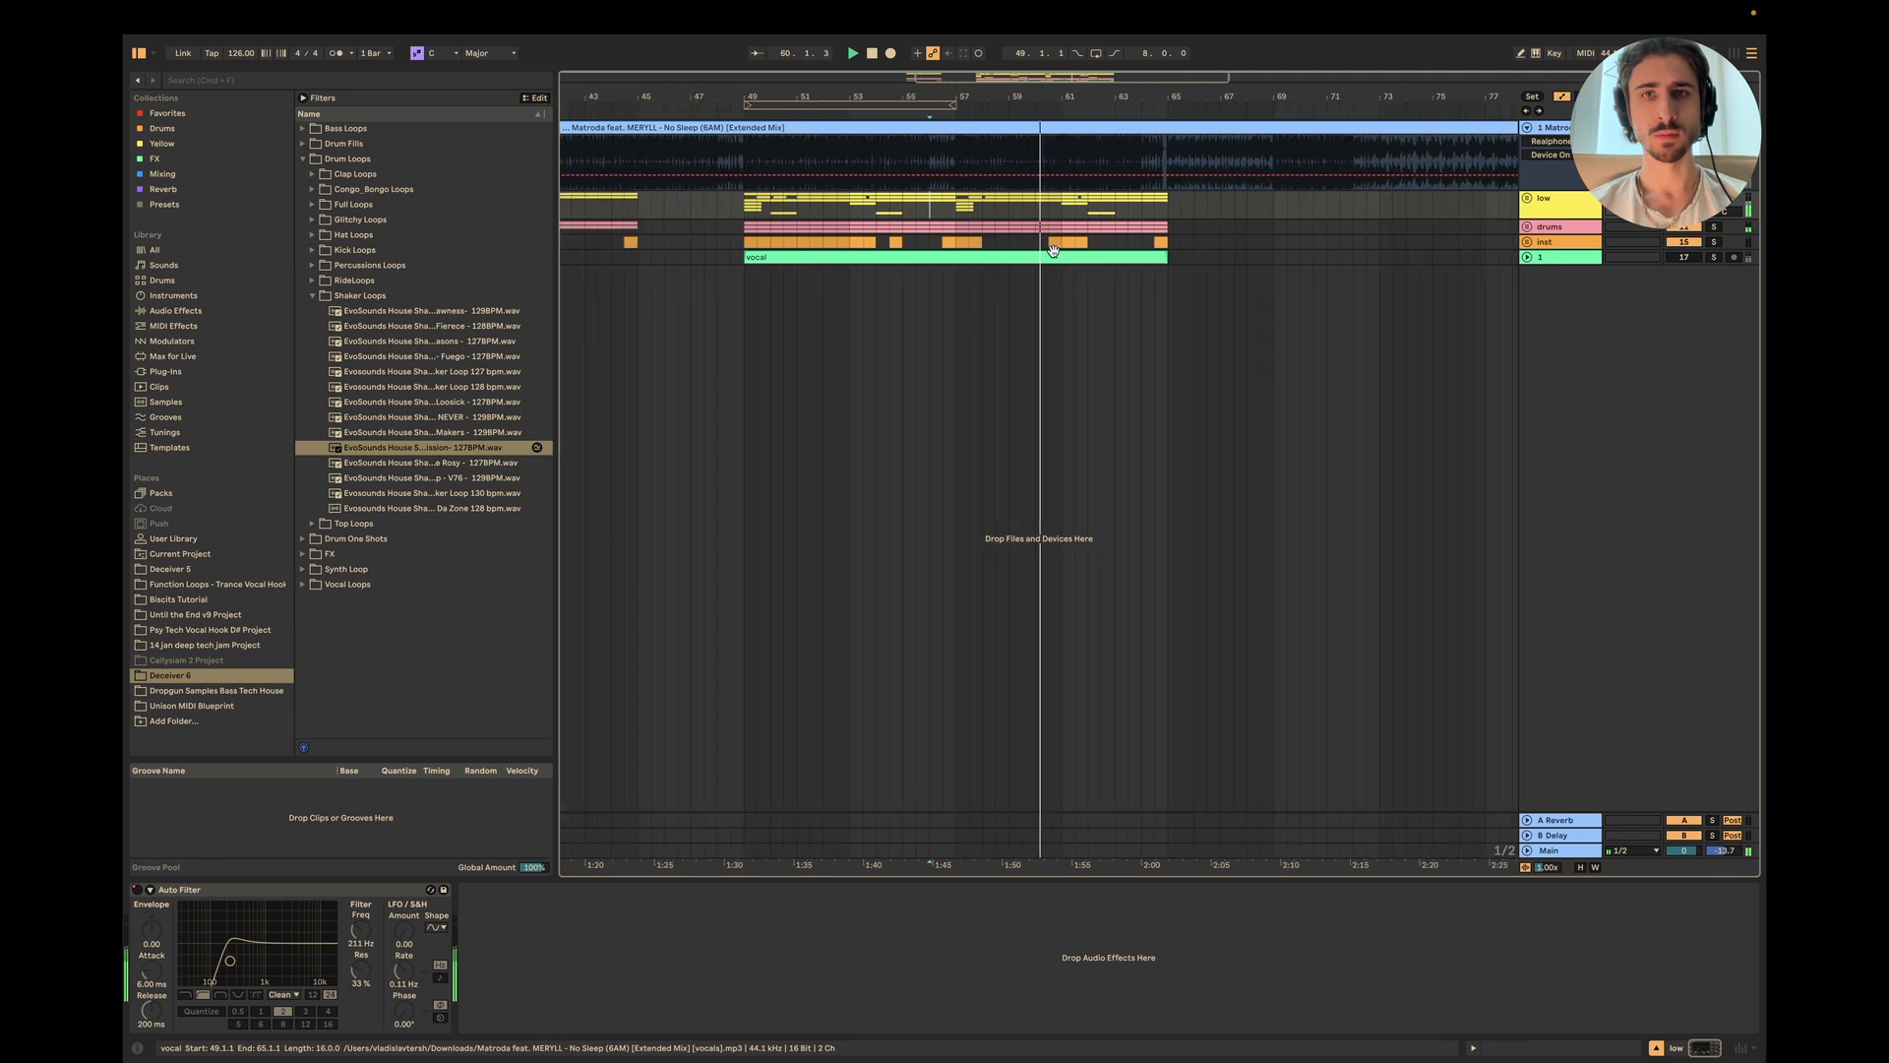
{"action": "scroll", "coordinate": [1053, 250], "scroll_direction": "up", "scroll_amount": 3}
{"action": "scroll", "coordinate": [1053, 251], "scroll_direction": "down", "scroll_amount": 3}
{"action": "scroll", "coordinate": [1053, 251], "scroll_direction": "up", "scroll_amount": 3}
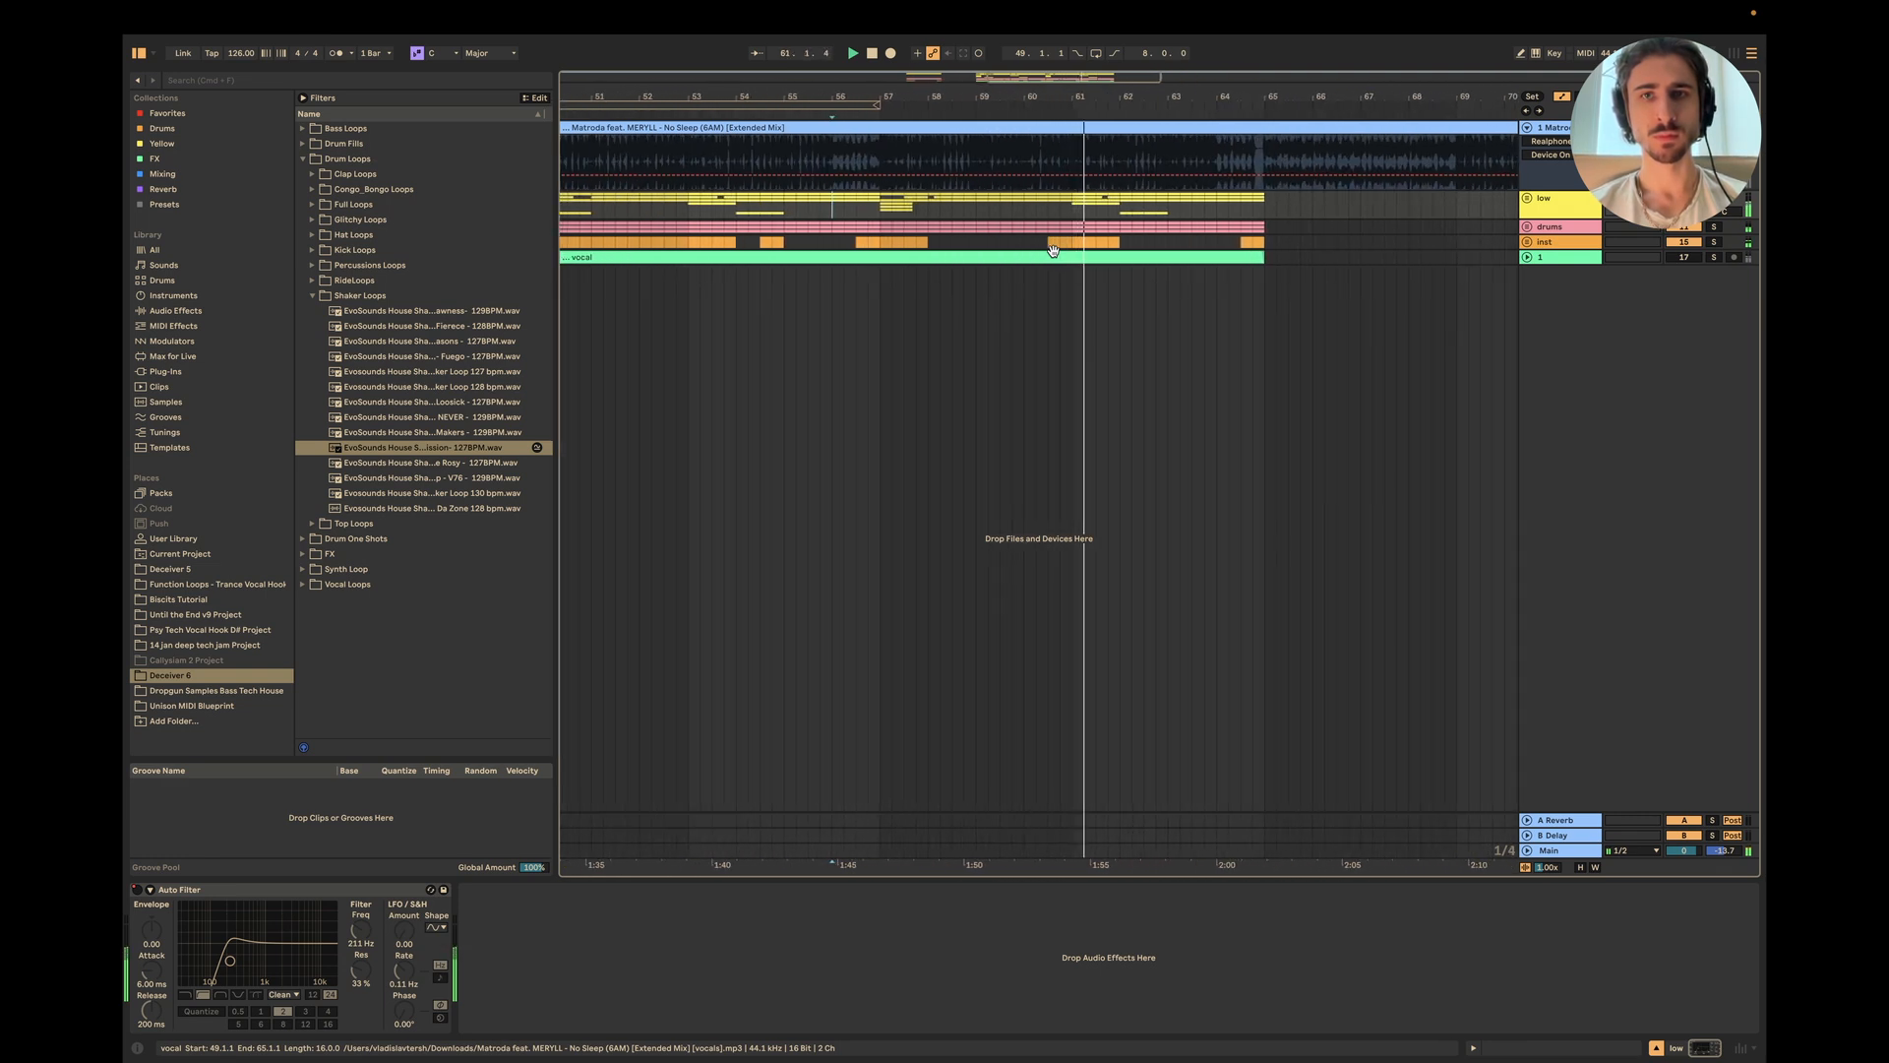
{"action": "scroll", "coordinate": [1053, 251], "scroll_direction": "up", "scroll_amount": 3}
{"action": "scroll", "coordinate": [1053, 251], "scroll_direction": "down", "scroll_amount": 4}
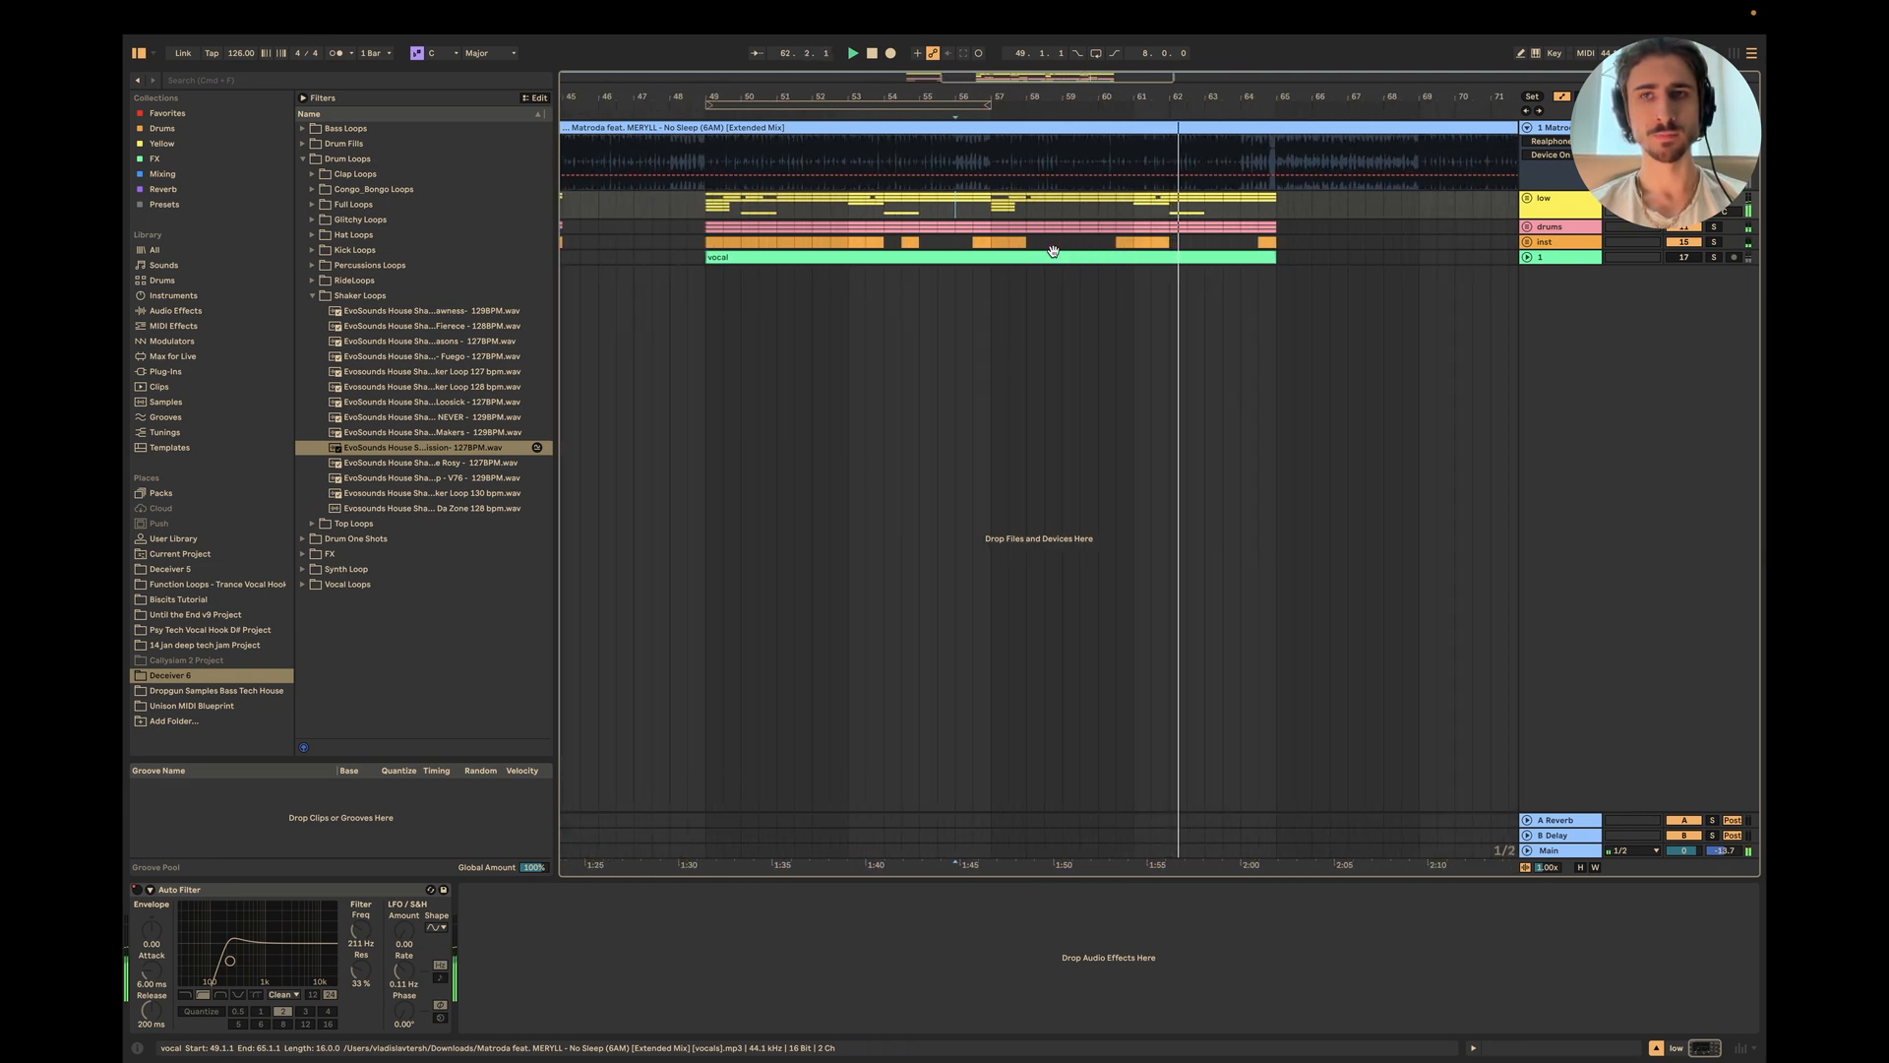
Step: Restart playback from 57.1.1, unfold the vocal track, hide automation, and lower the vocal's volume to -23.0 dB
{"action": "key", "text": "space"}
{"action": "left_click", "coordinate": [993, 208]}
{"action": "key", "text": "space"}
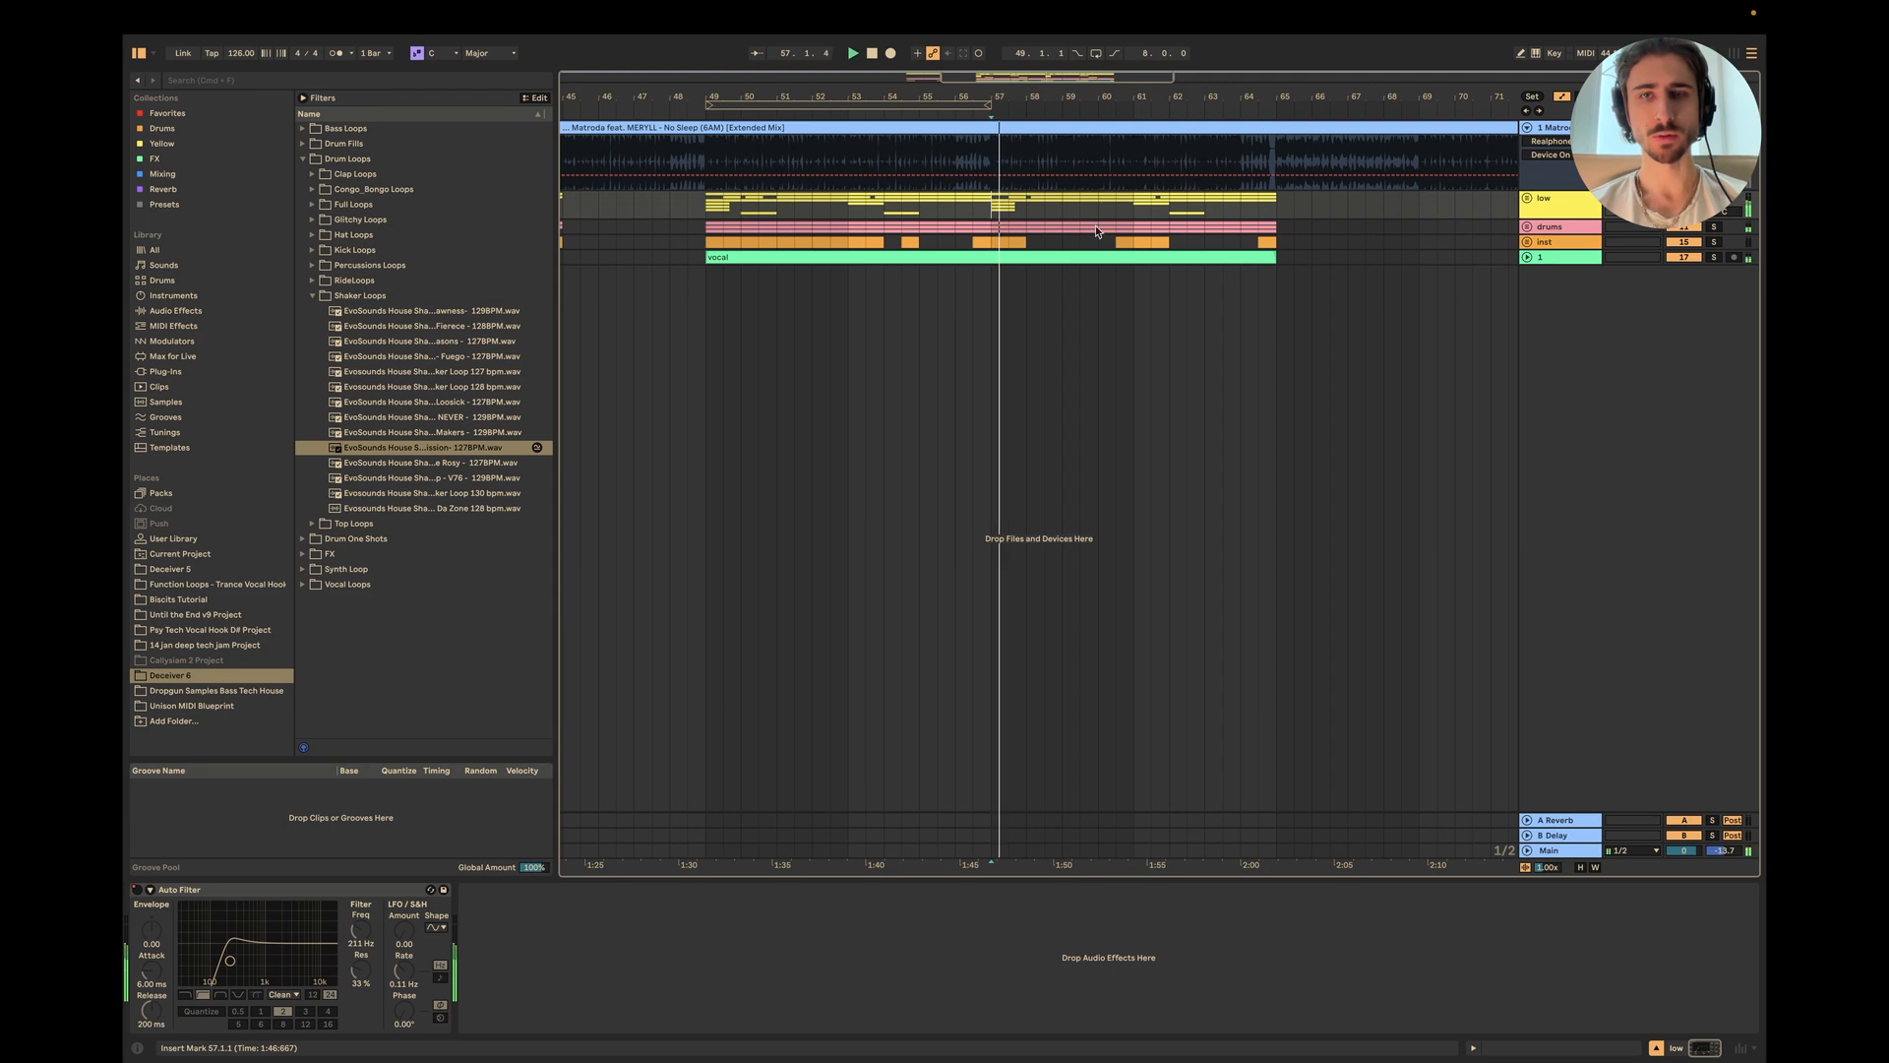
{"action": "left_click", "coordinate": [1527, 257]}
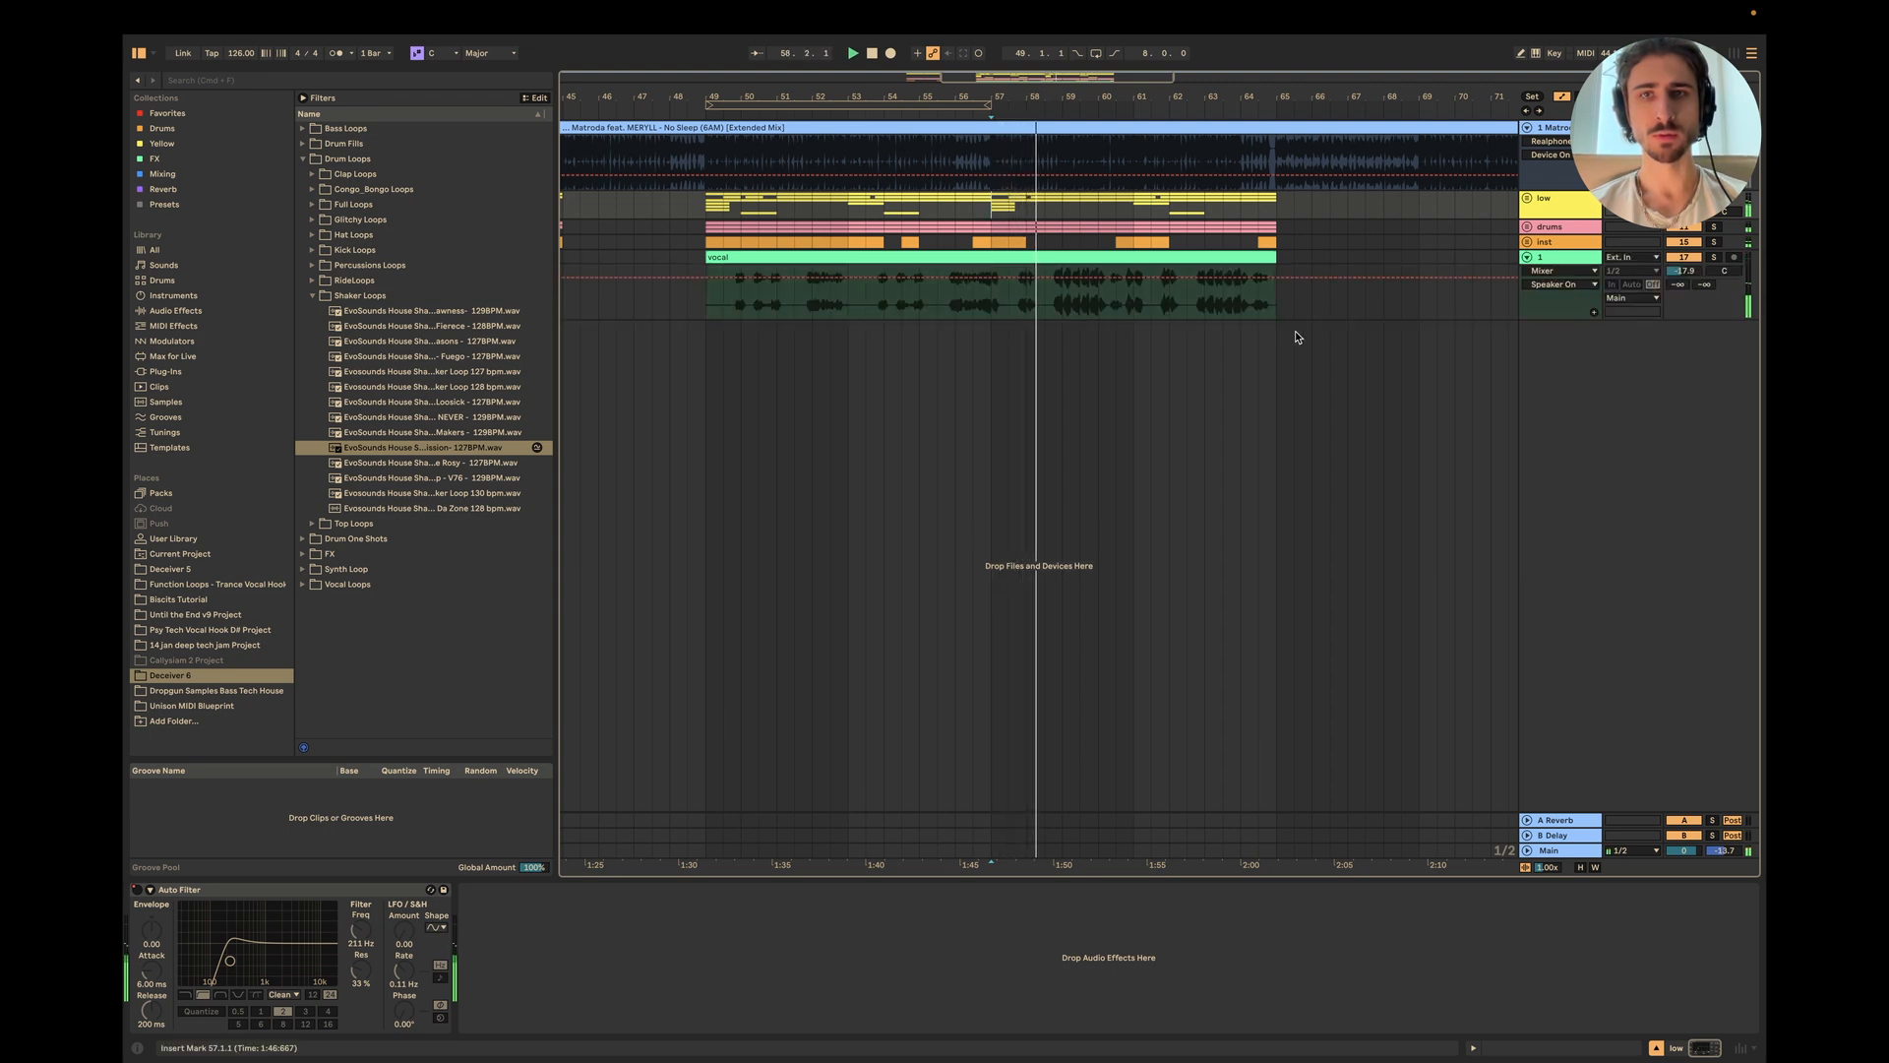
{"action": "left_click", "coordinate": [1053, 522]}
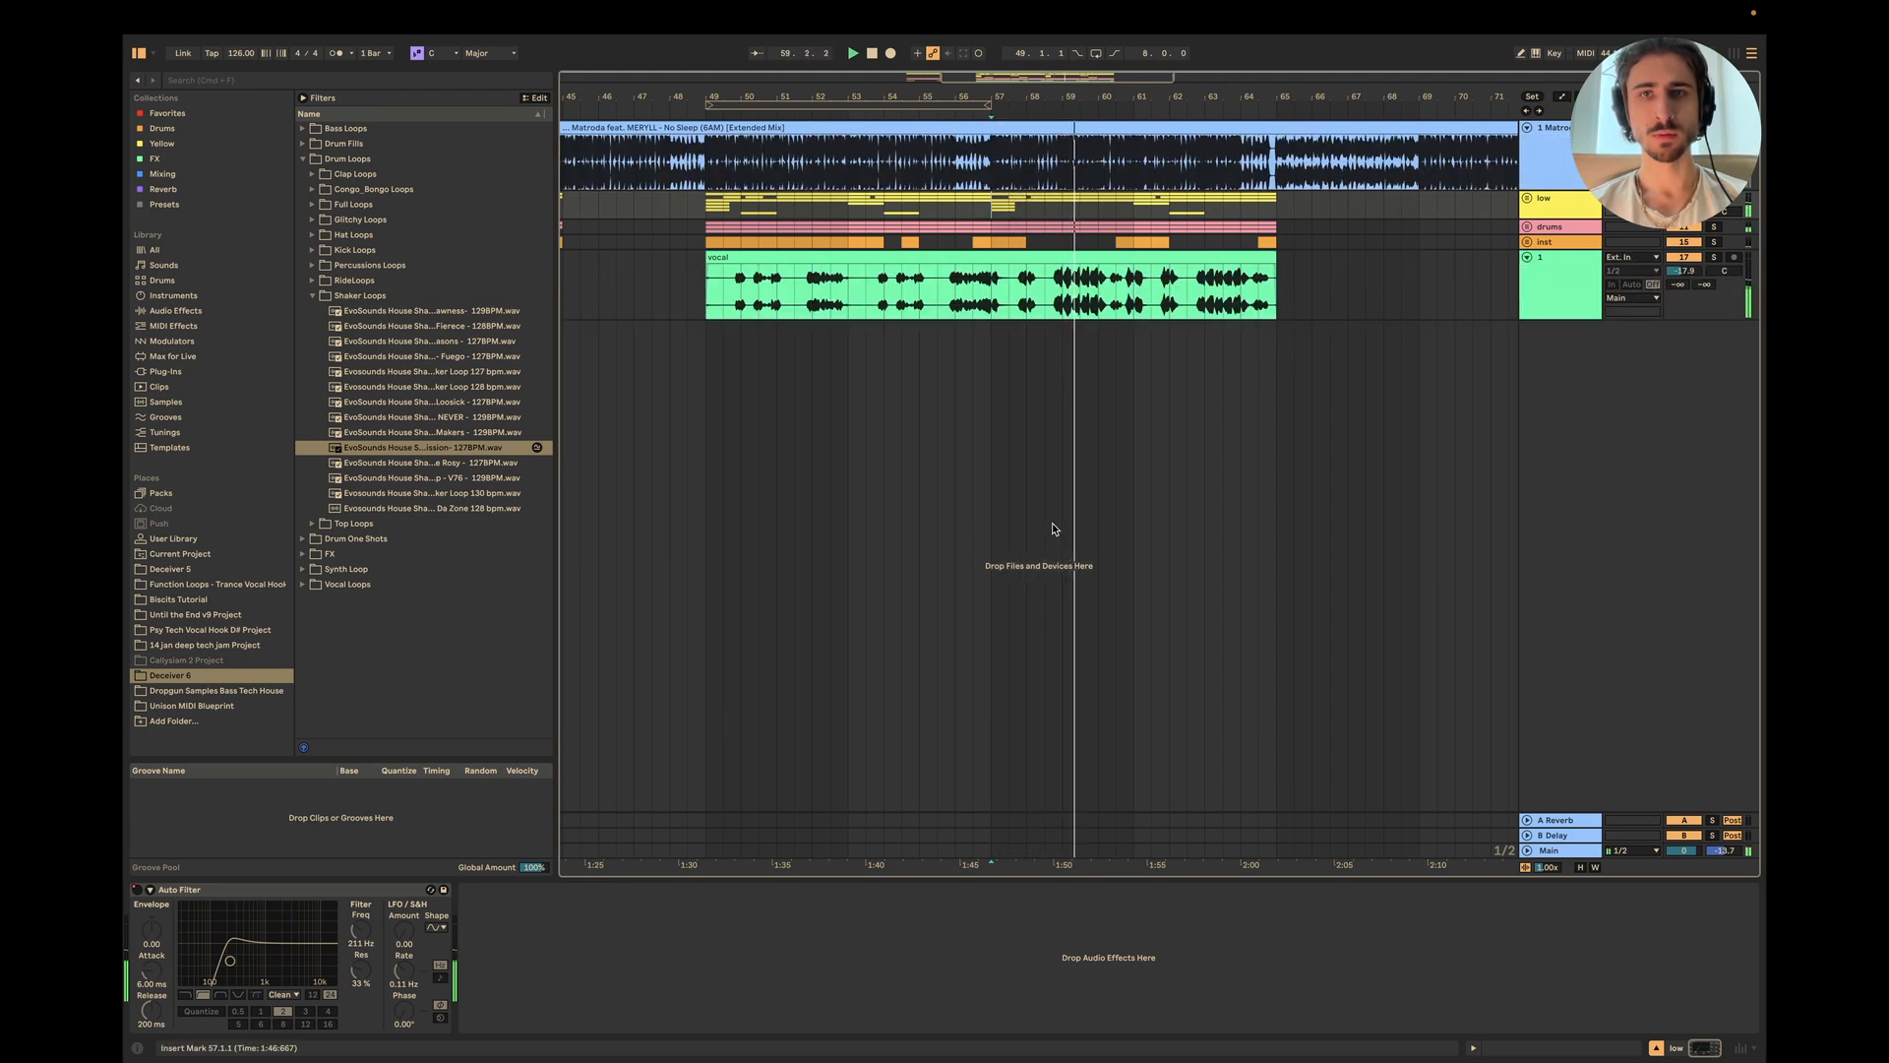
{"action": "left_click_drag", "start_coordinate": [1685, 270], "coordinate": [1685, 295]}
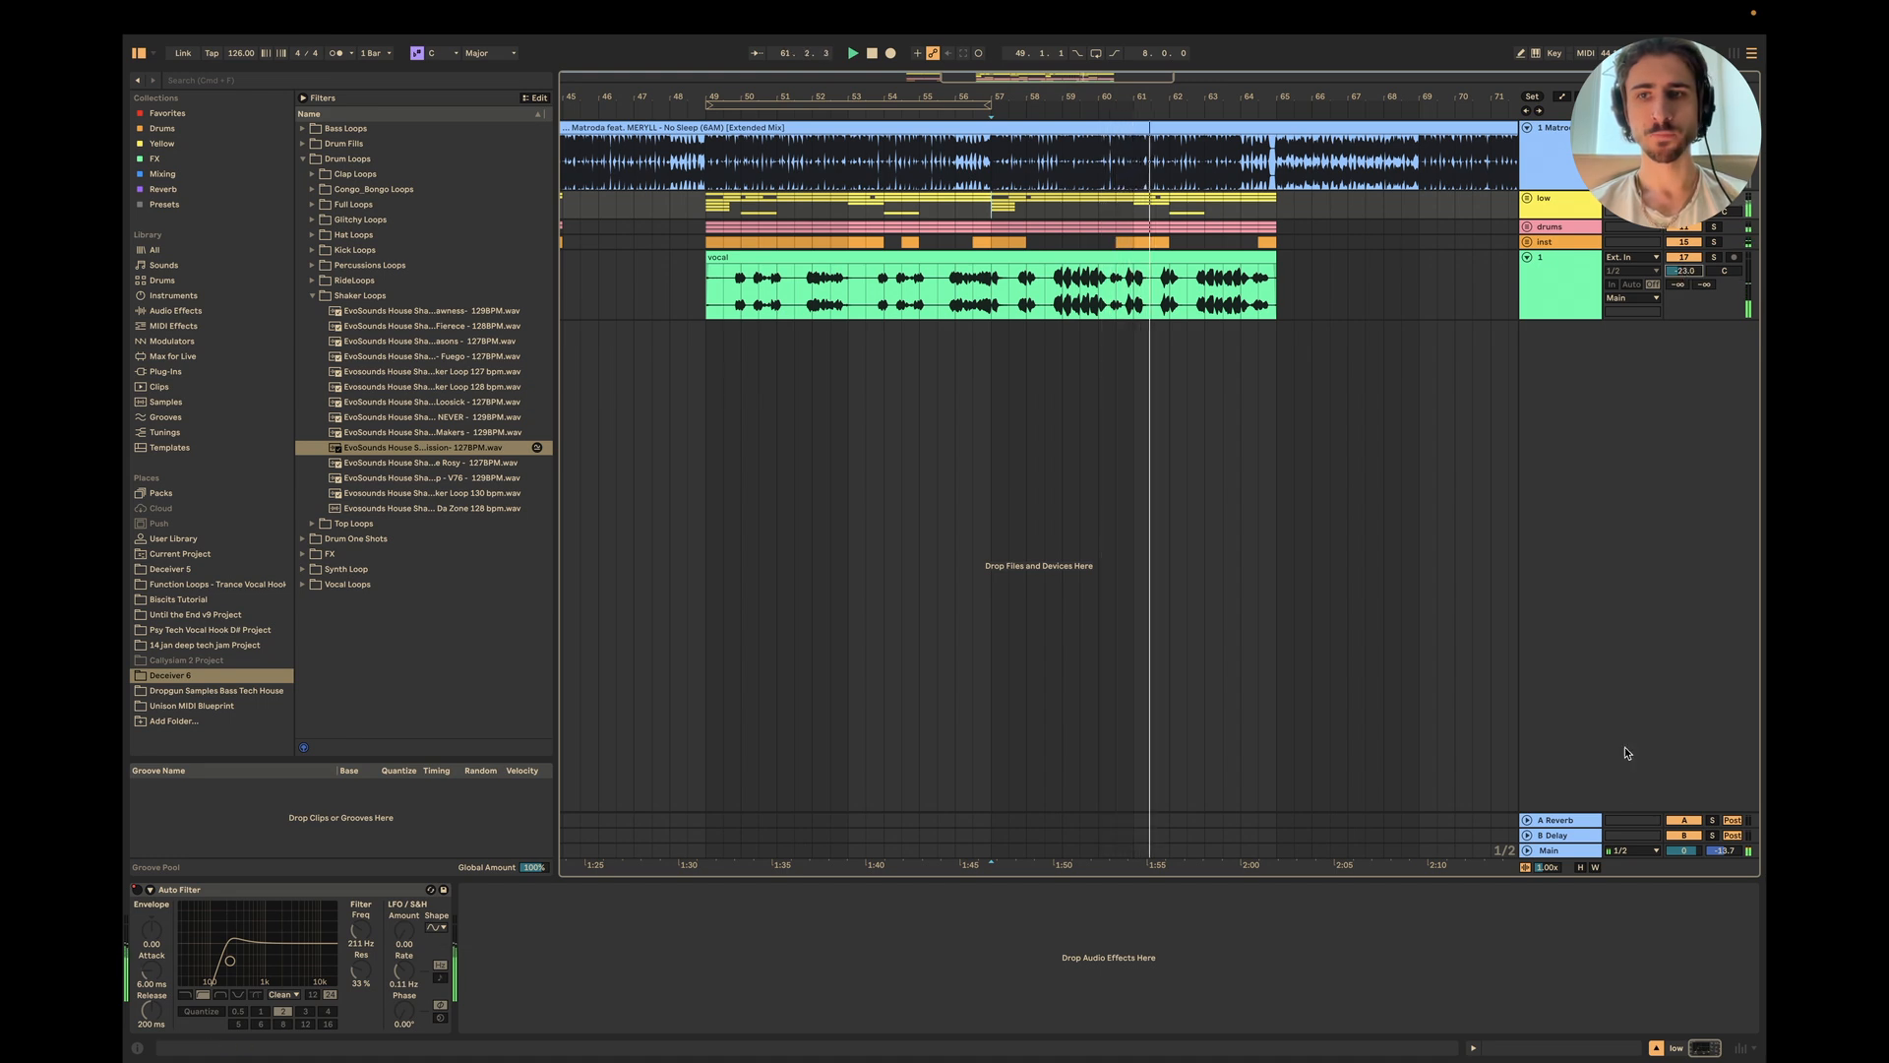
Step: Stop playback and open the Pro-MB, Saturn 2 and Pro-C 2 plug-in windows on the Main track
{"action": "left_click", "coordinate": [1573, 851]}
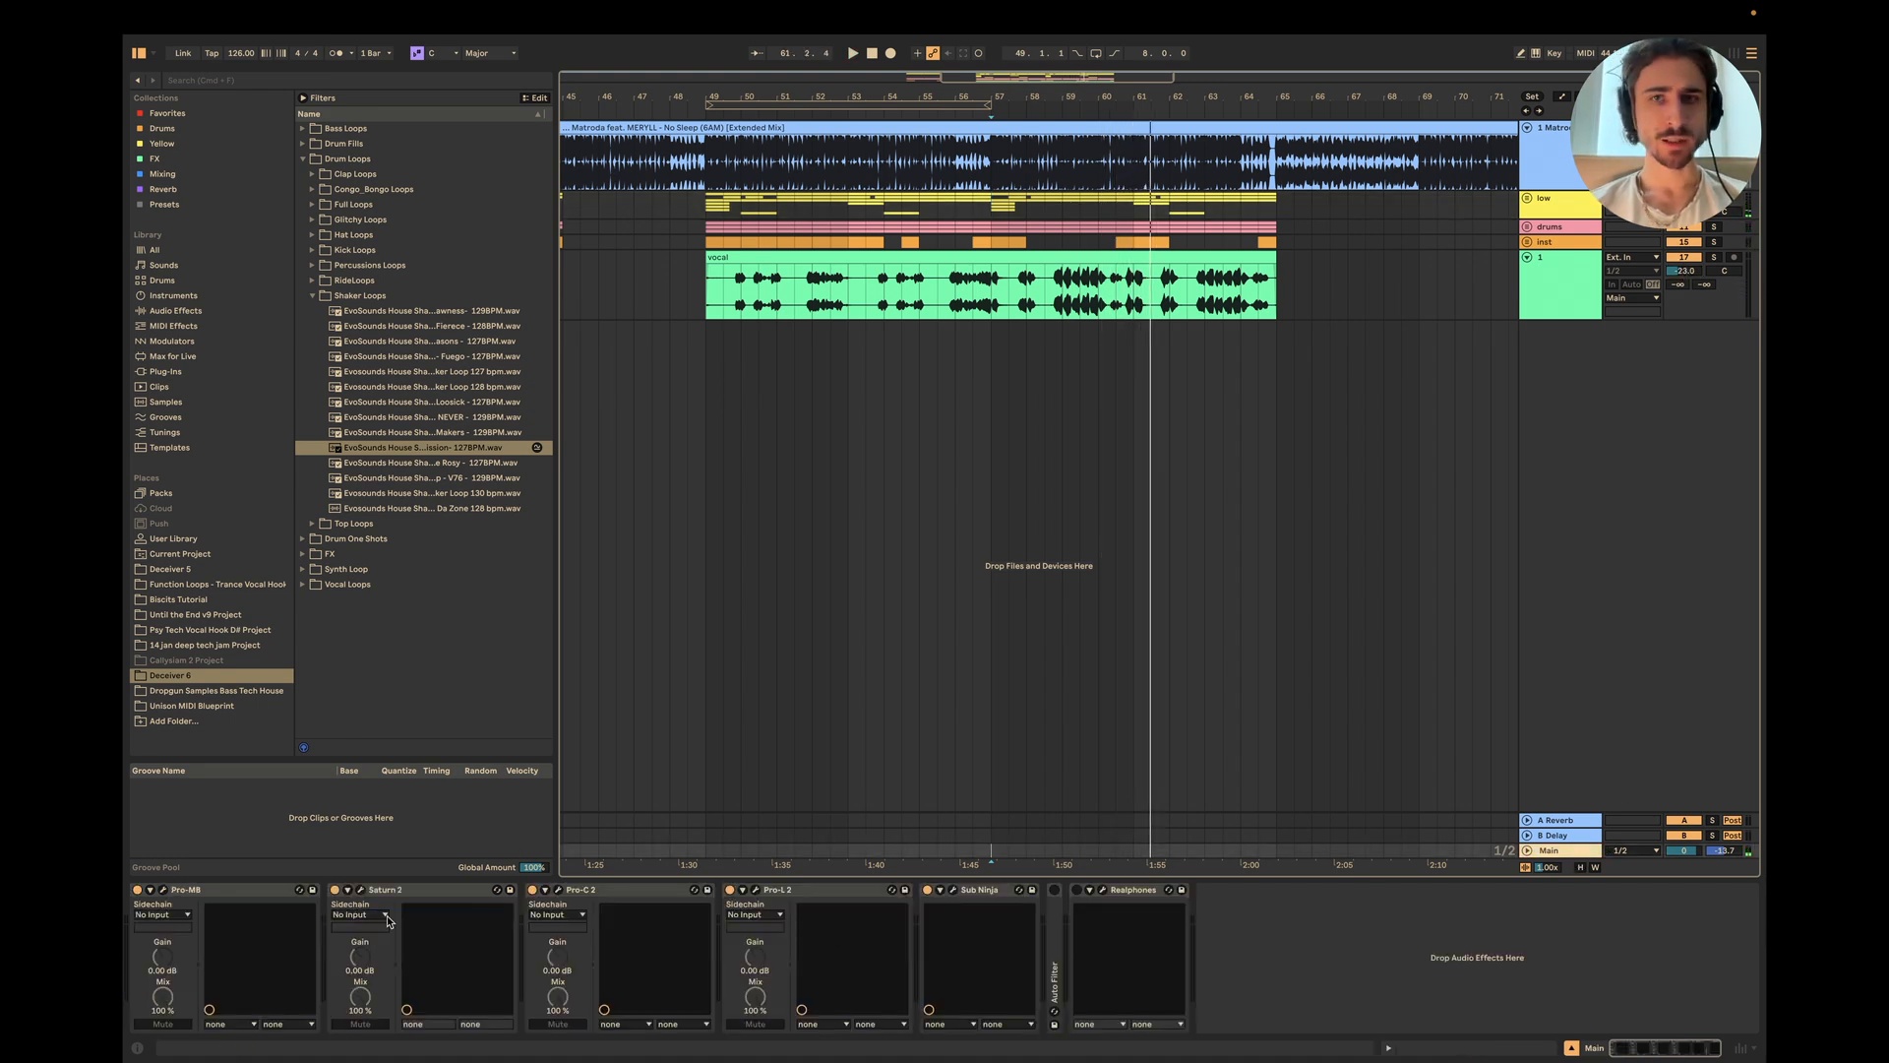
{"action": "left_click", "coordinate": [164, 889]}
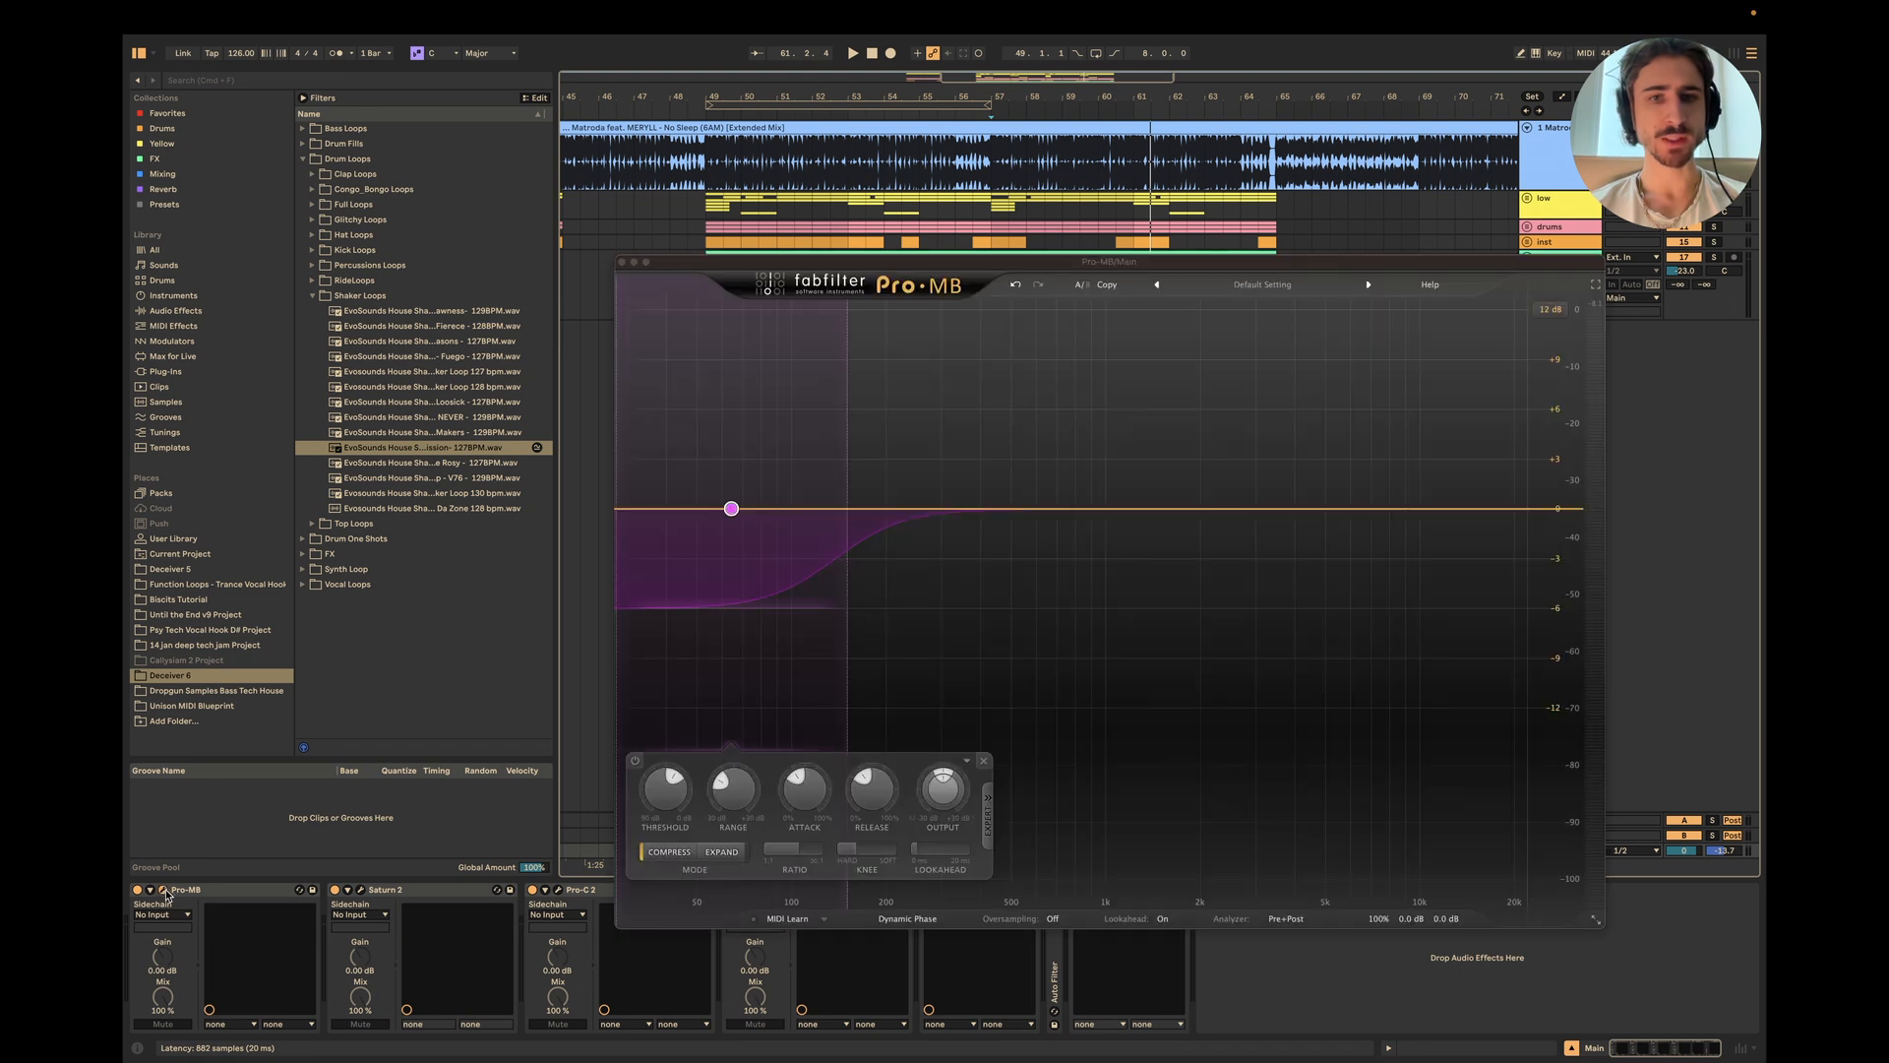
{"action": "left_click_drag", "start_coordinate": [633, 220], "coordinate": [552, 148]}
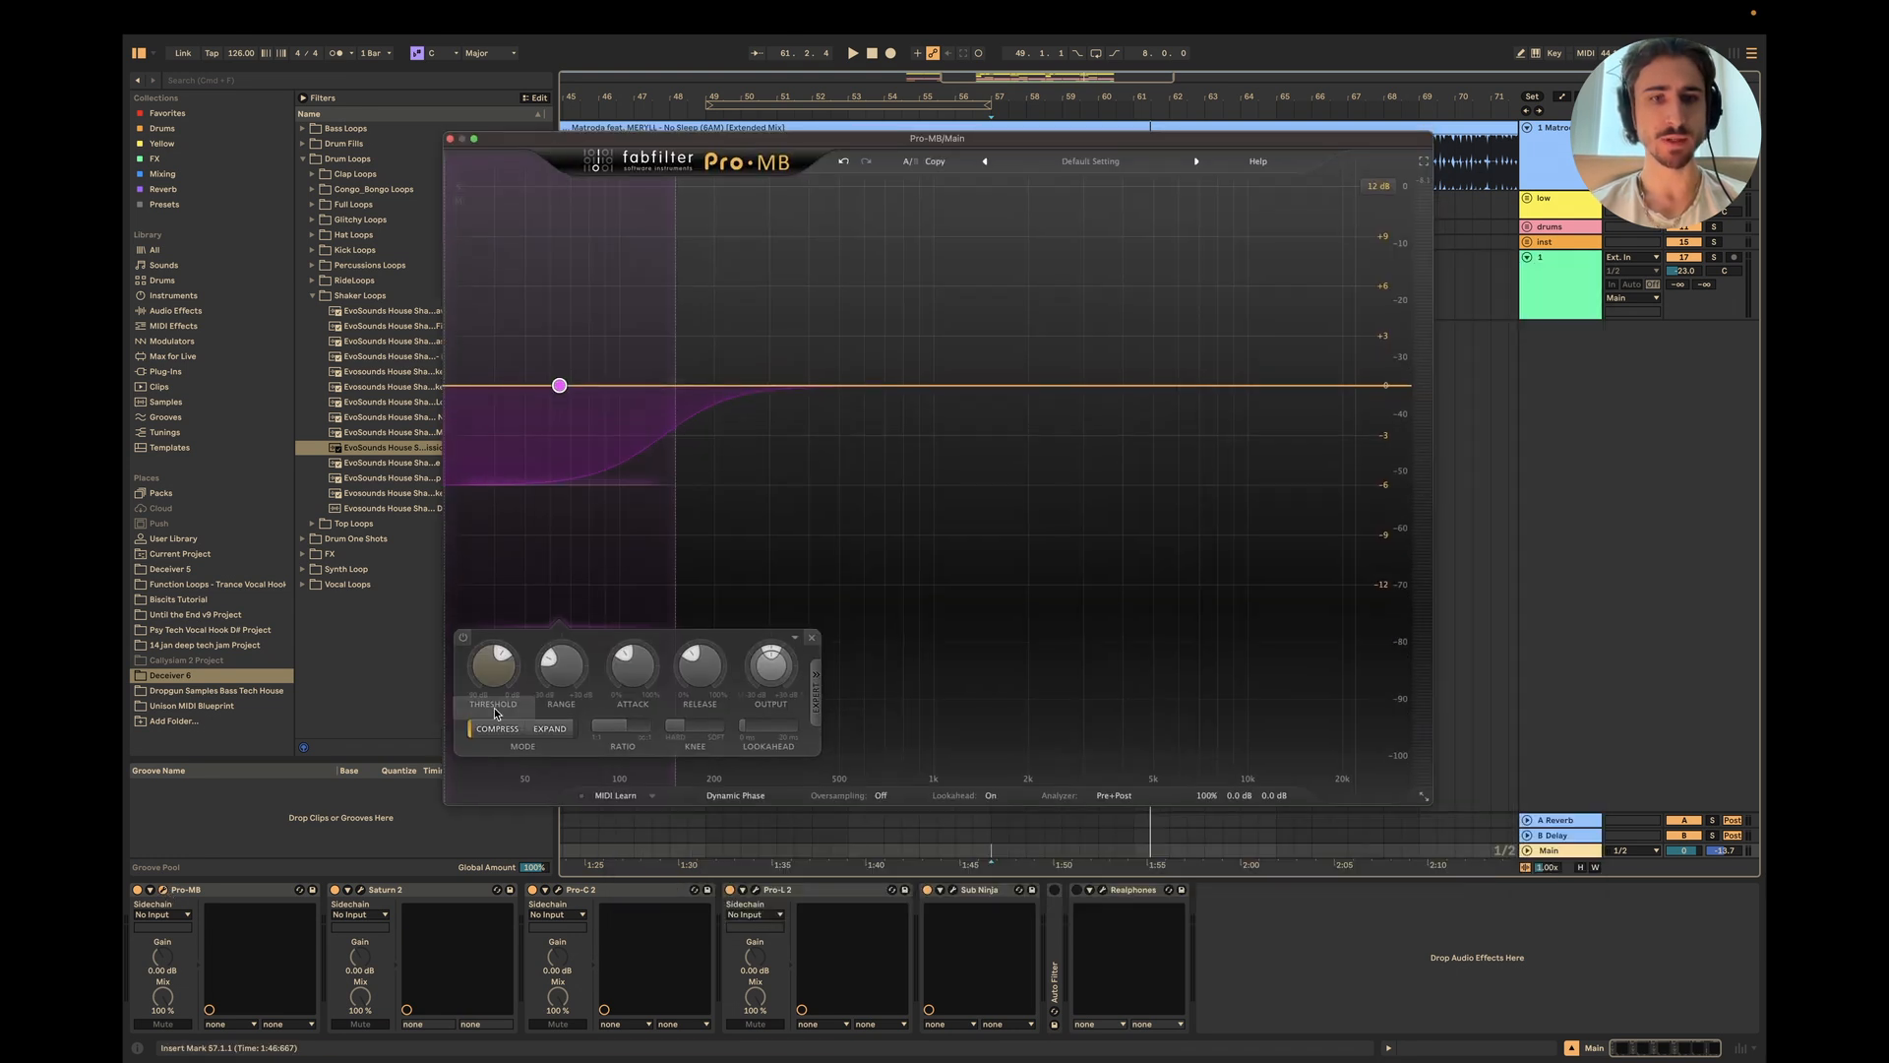
{"action": "left_click", "coordinate": [360, 890]}
{"action": "left_click", "coordinate": [557, 890]}
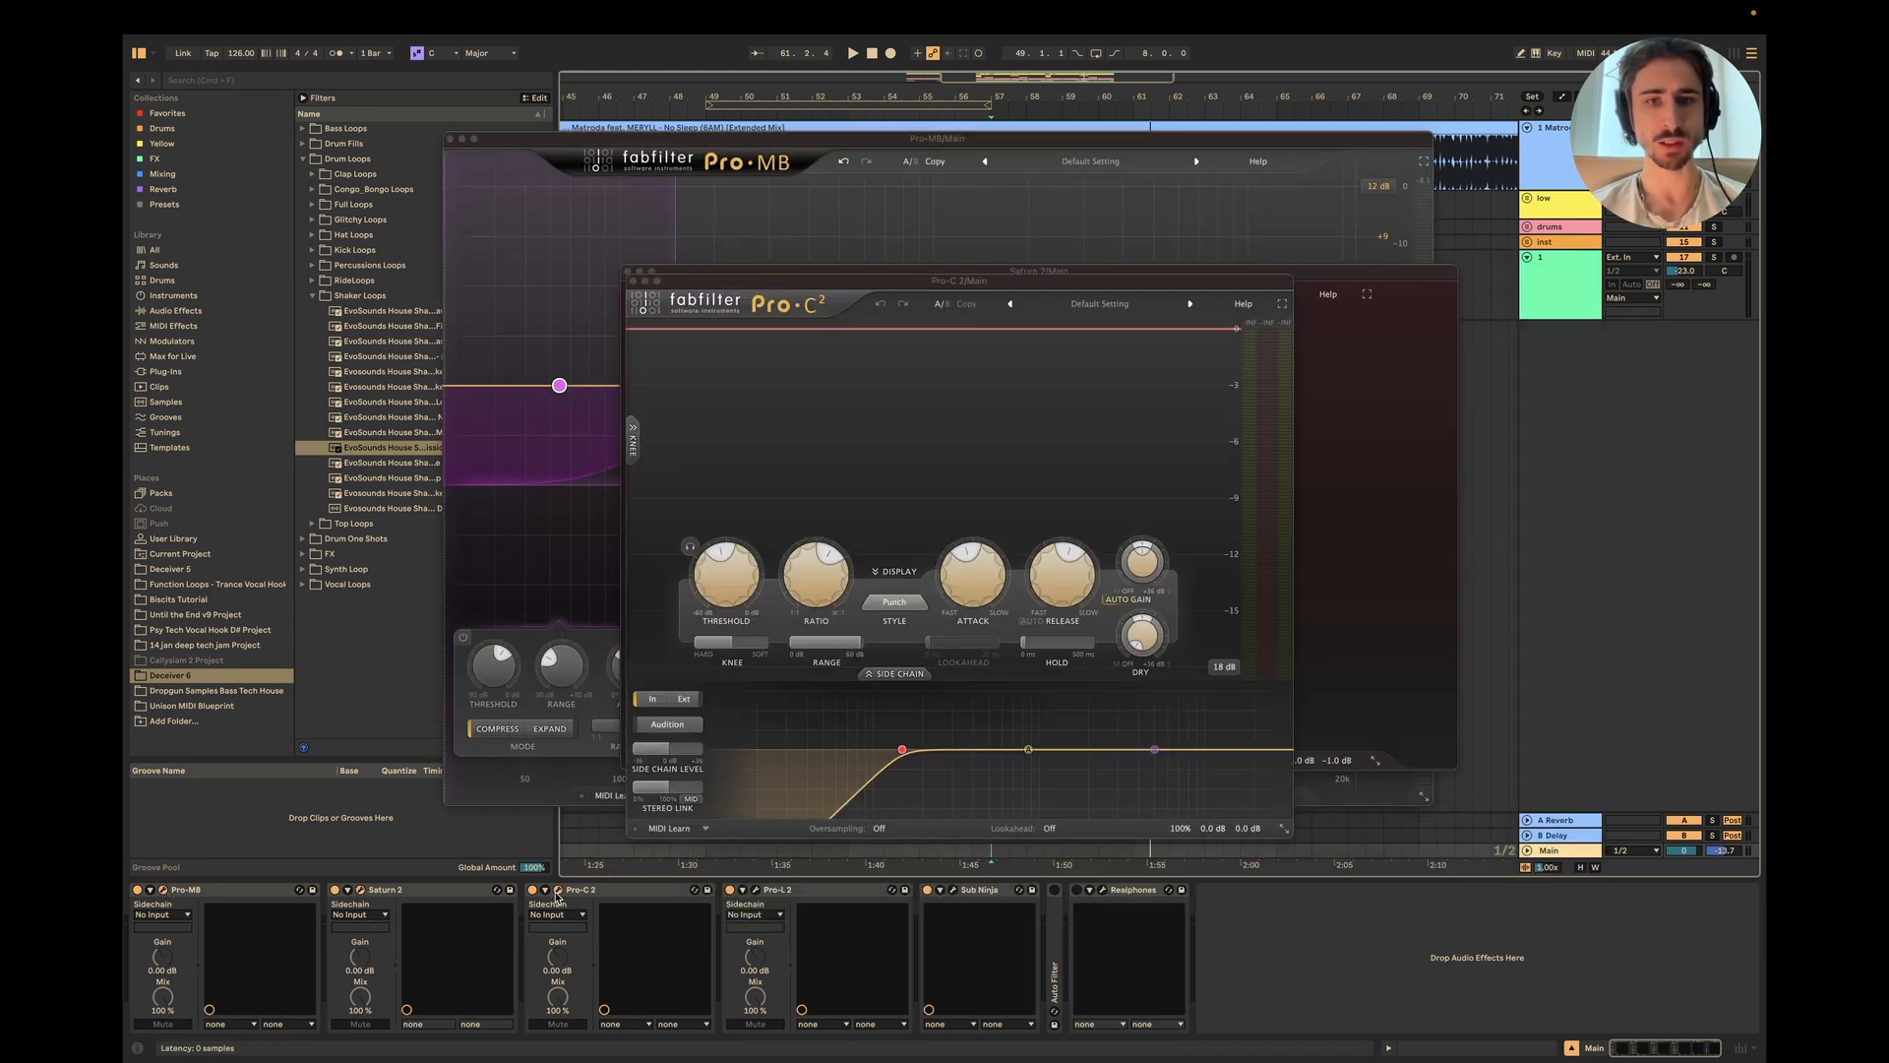
Step: Deactivate Pro-MB, Saturn 2 and Pro-C 2 together on the Main track and close their plug-in windows
{"action": "left_click", "coordinate": [627, 891]}
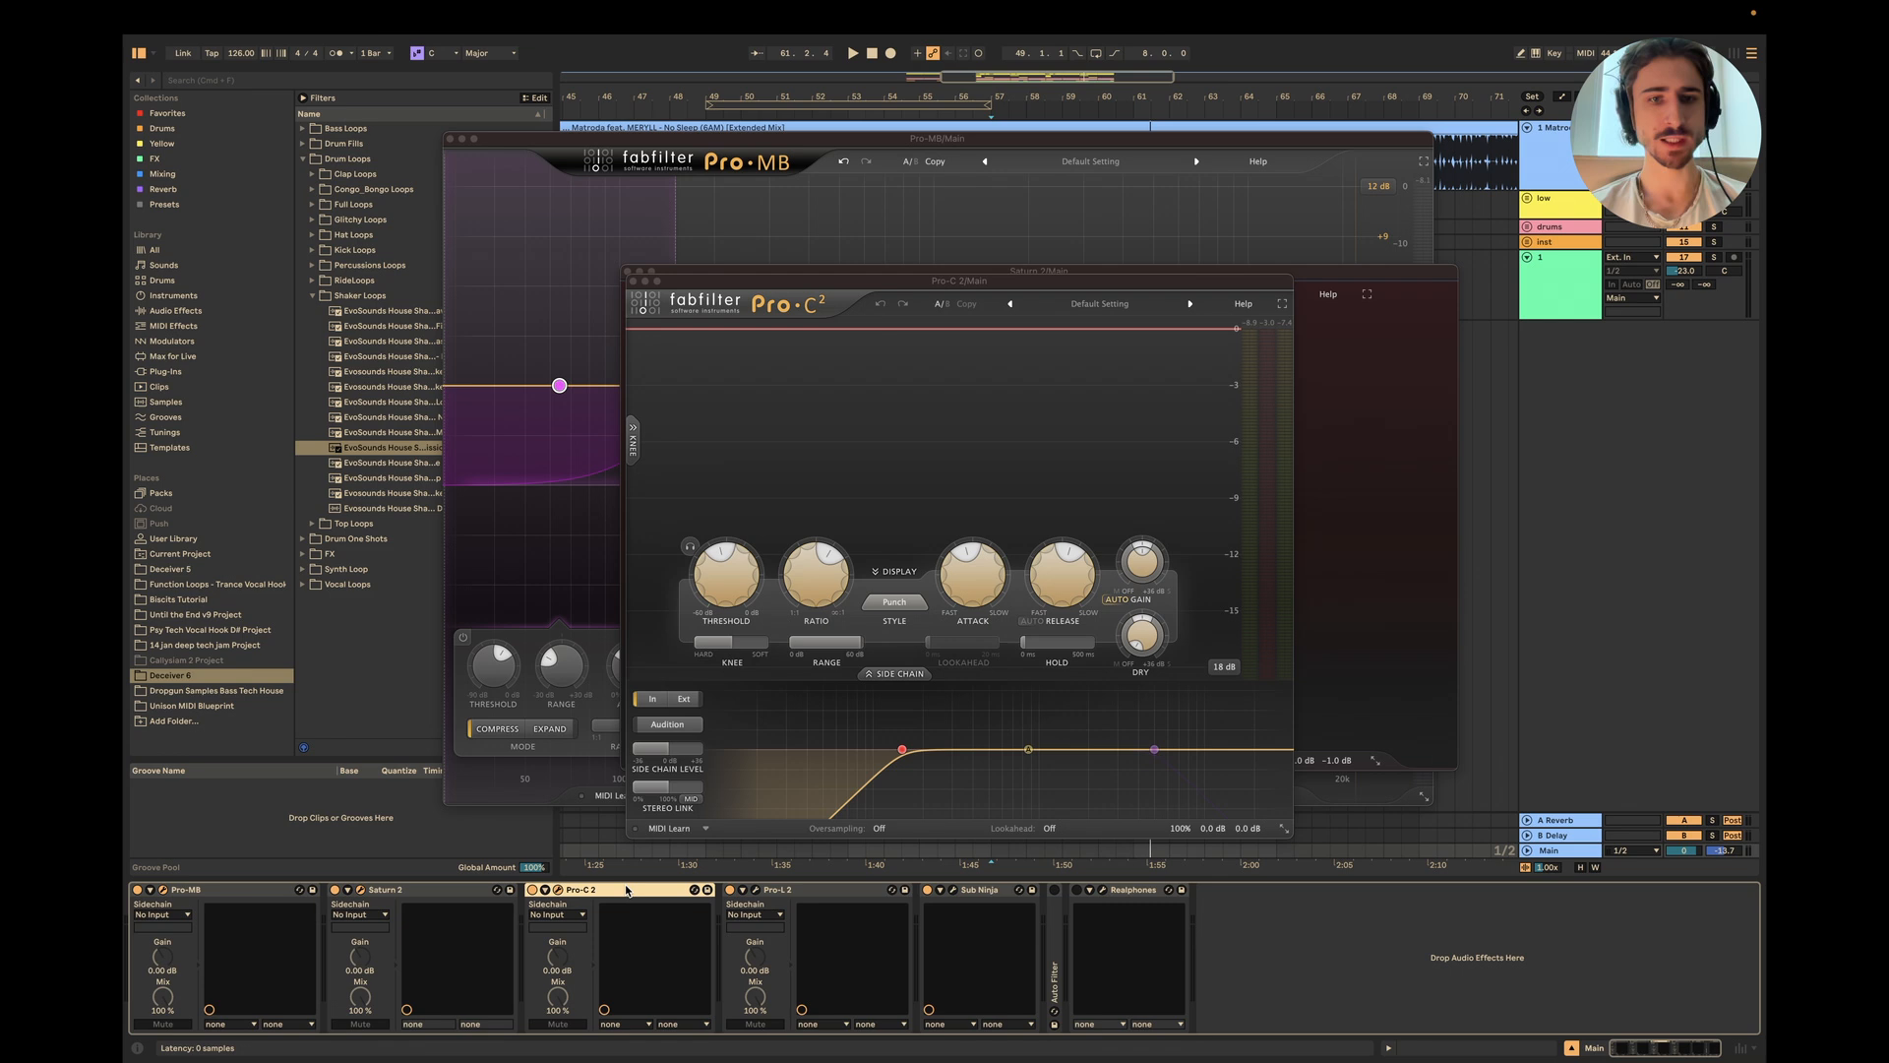
{"action": "left_click", "coordinate": [184, 890], "text": "shift"}
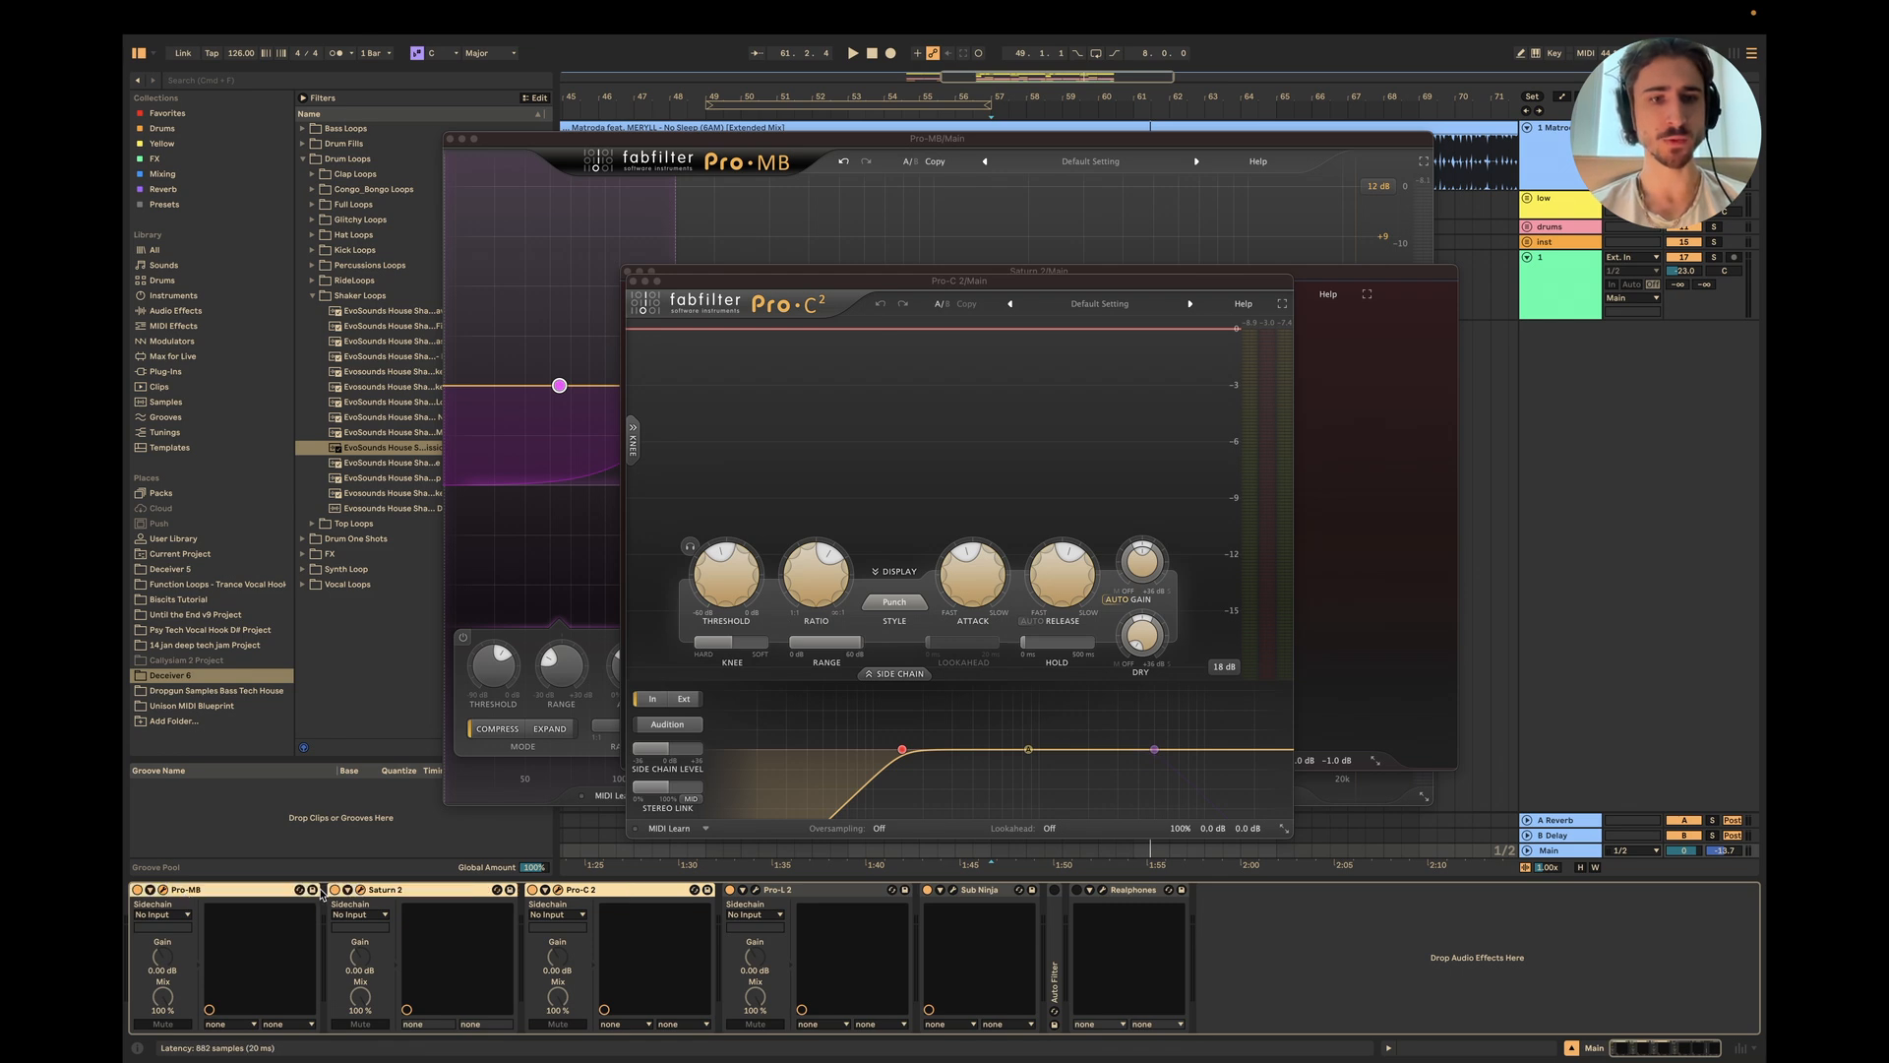
{"action": "left_click", "coordinate": [632, 280]}
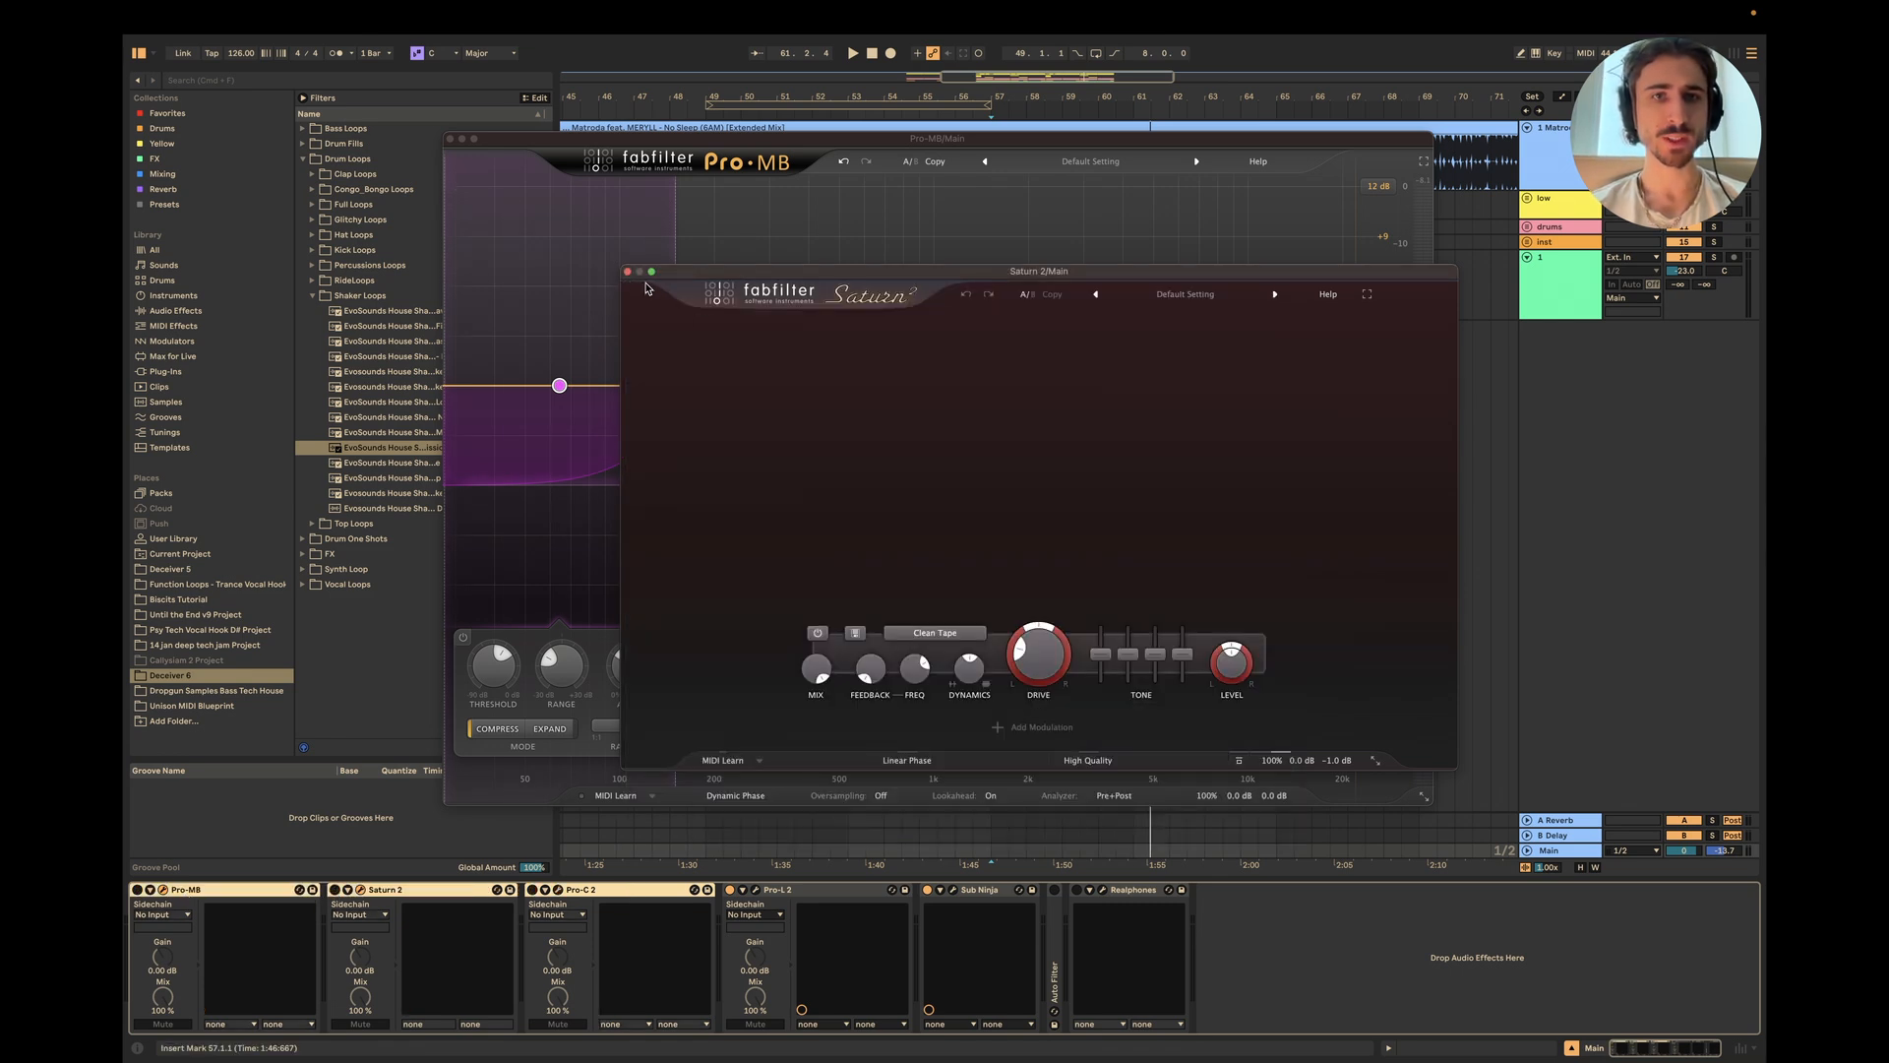
{"action": "left_click", "coordinate": [628, 273]}
{"action": "left_click", "coordinate": [450, 138]}
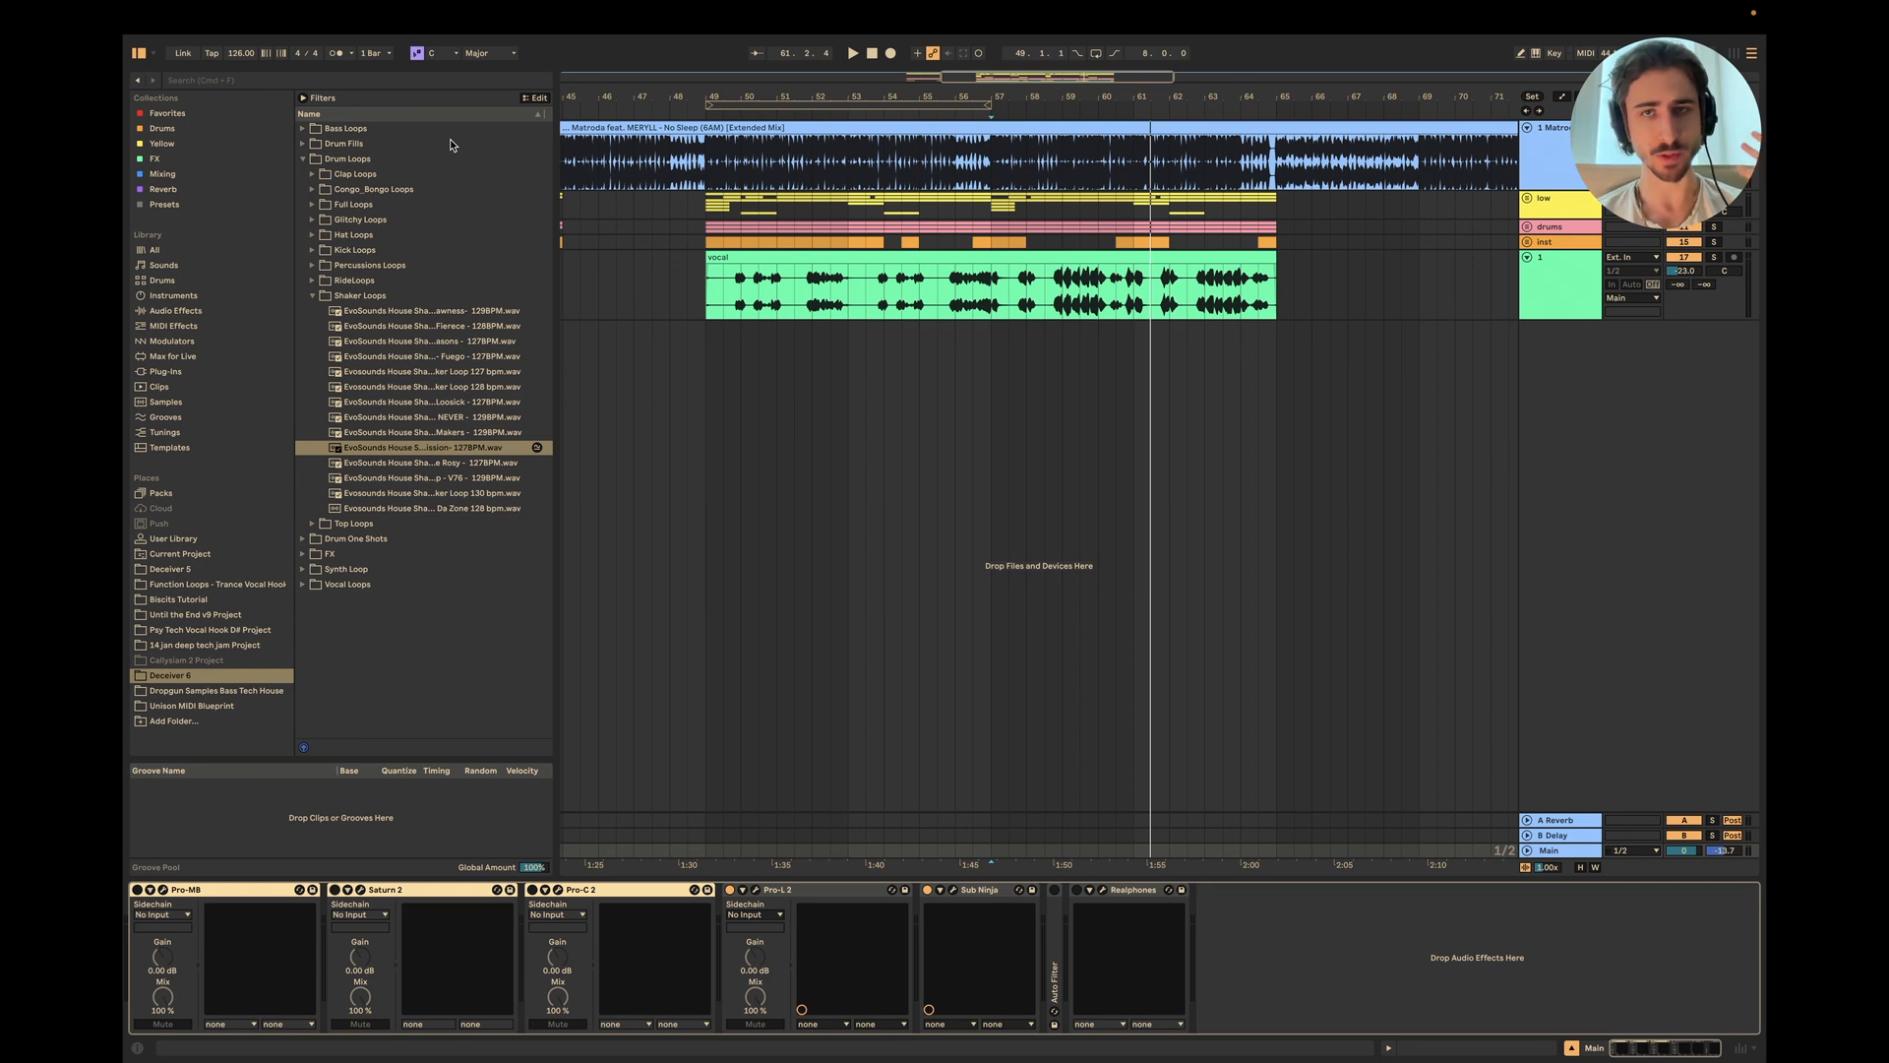
Step: Play the mix from 56.3.1 and reactivate Pro-MB, Saturn 2 and Pro-C 2 on the Main track during playback
{"action": "left_click", "coordinate": [959, 306]}
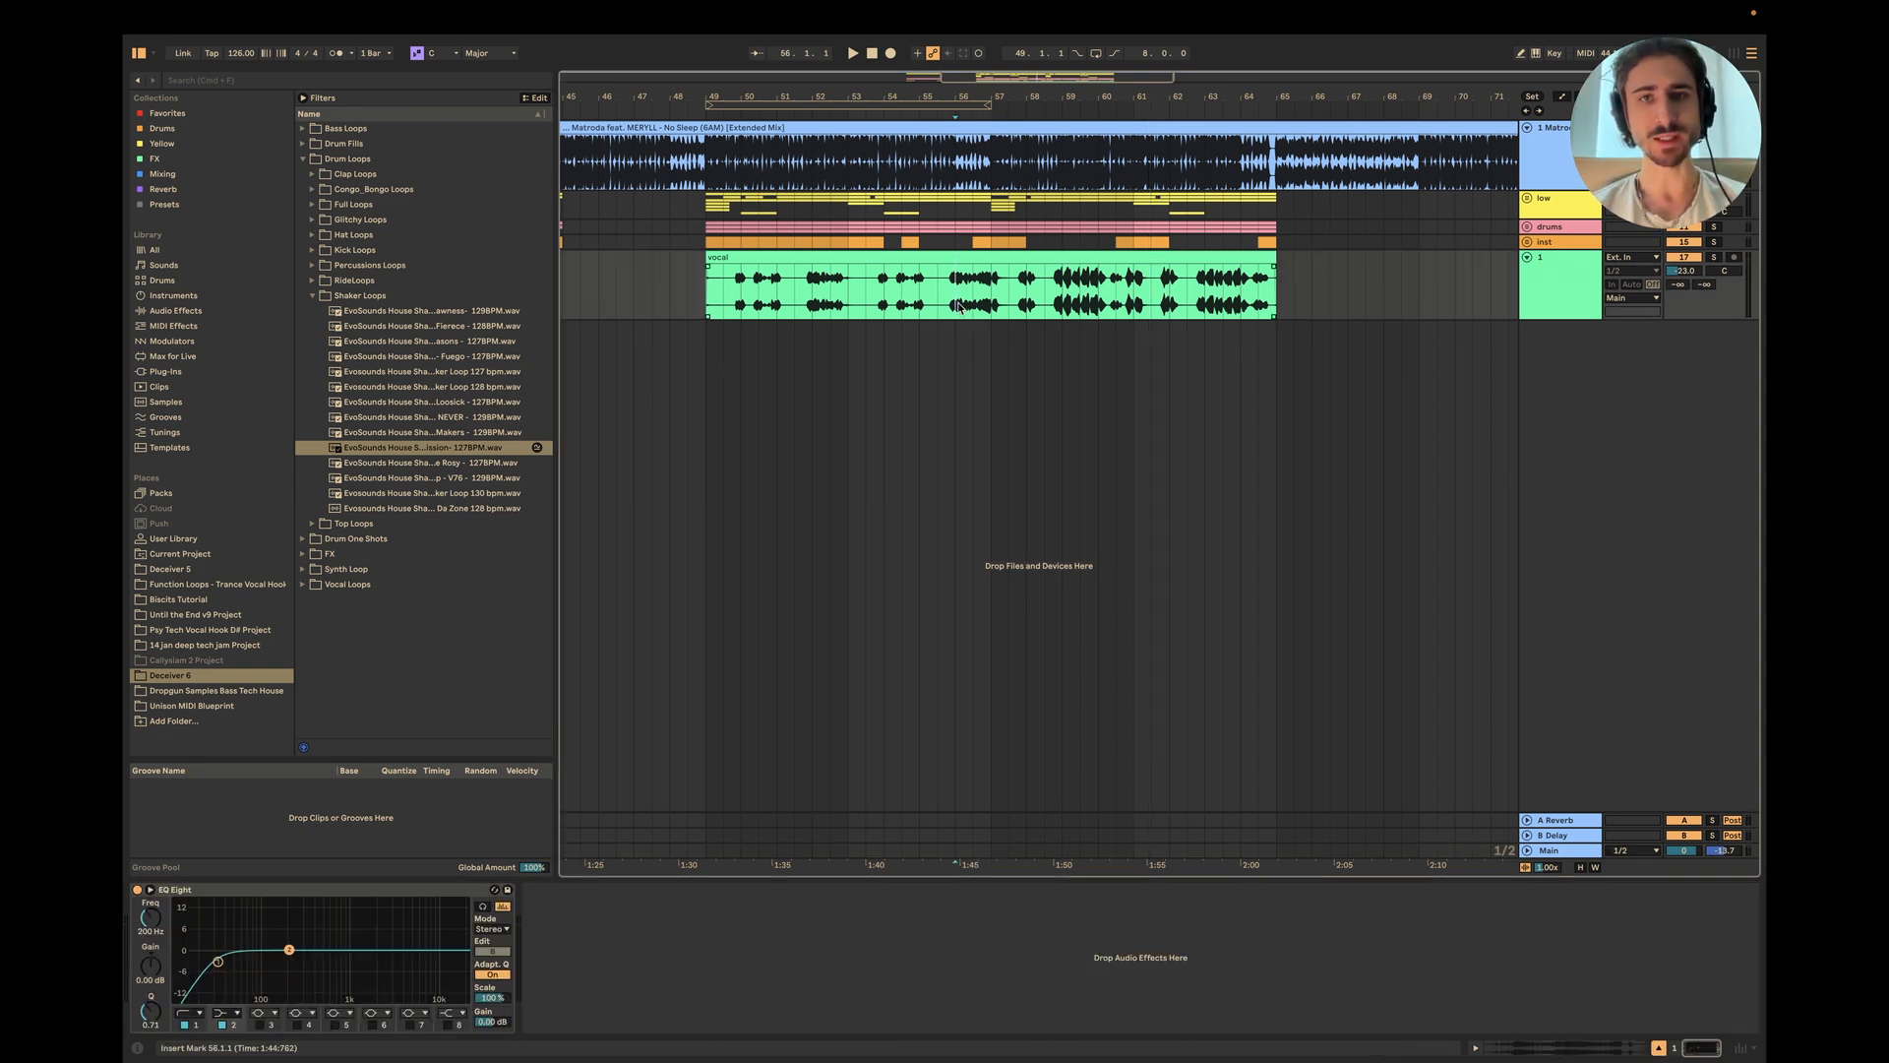
{"action": "scroll", "coordinate": [960, 307], "scroll_direction": "up", "scroll_amount": 3}
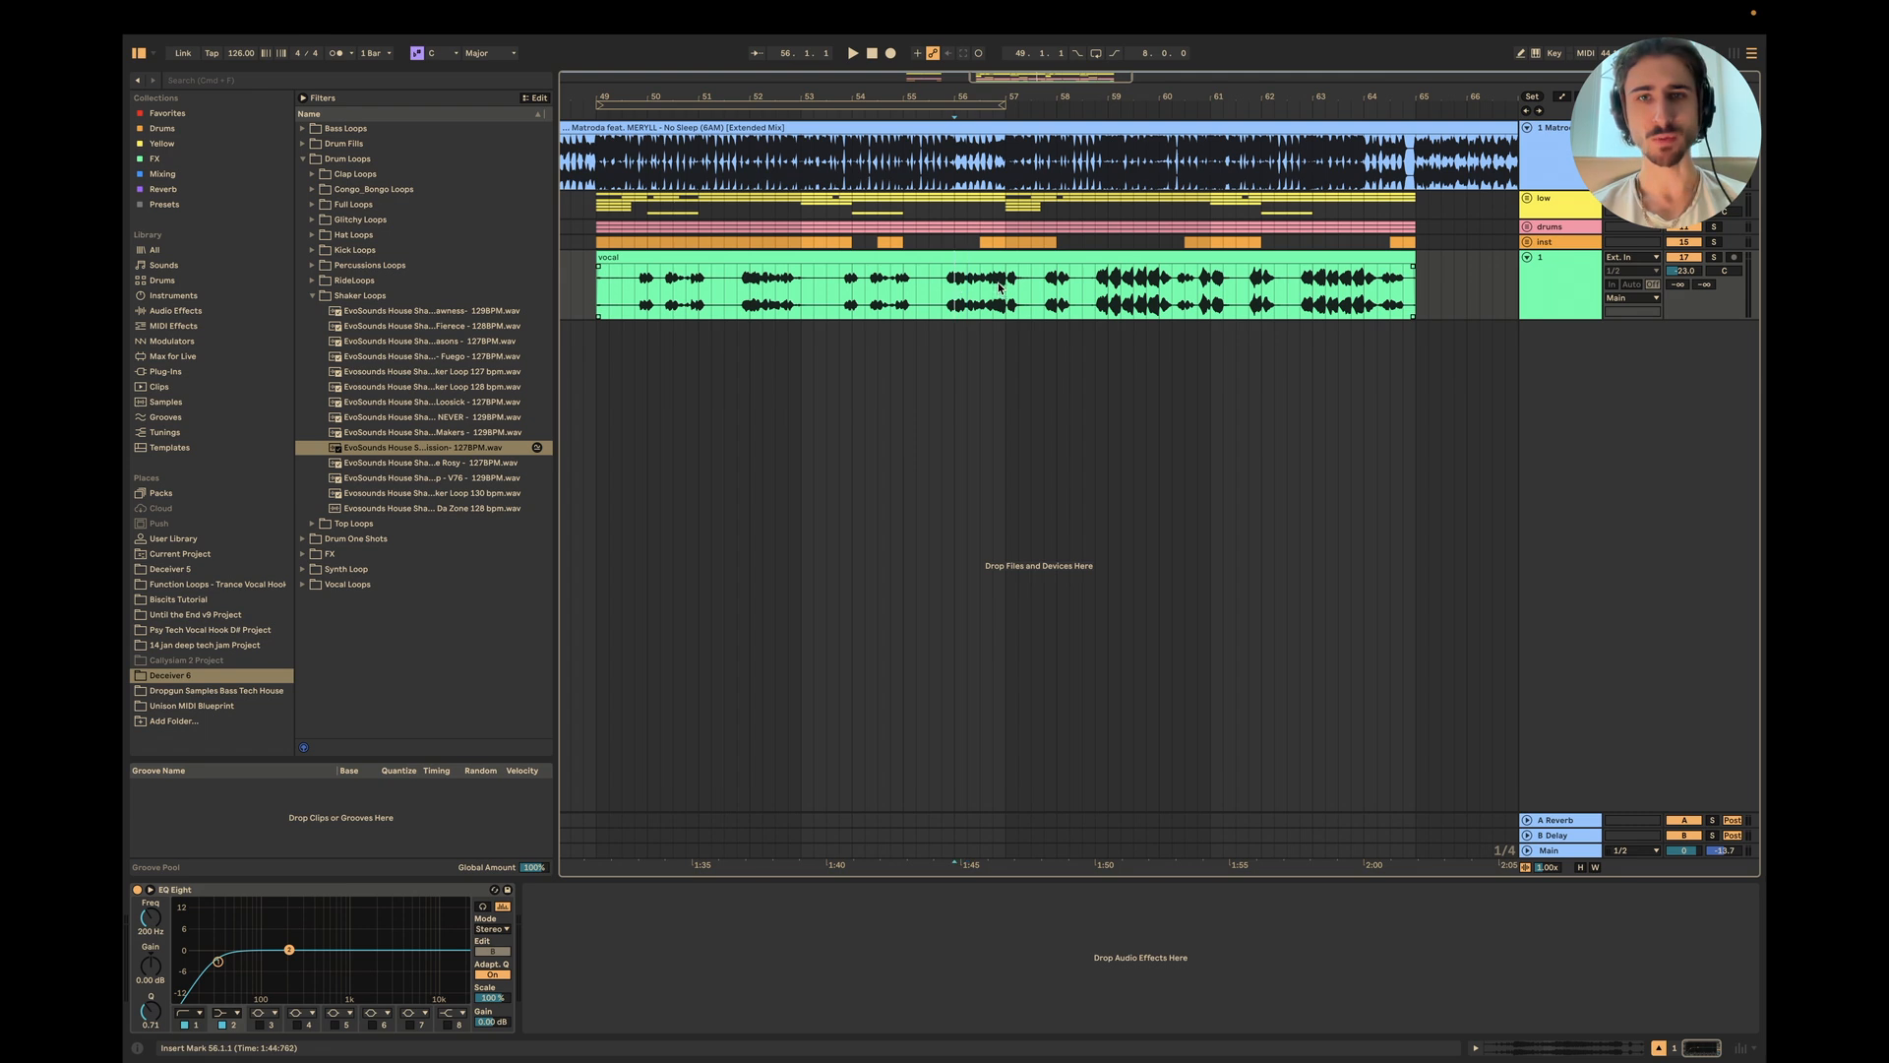
{"action": "key", "text": "space"}
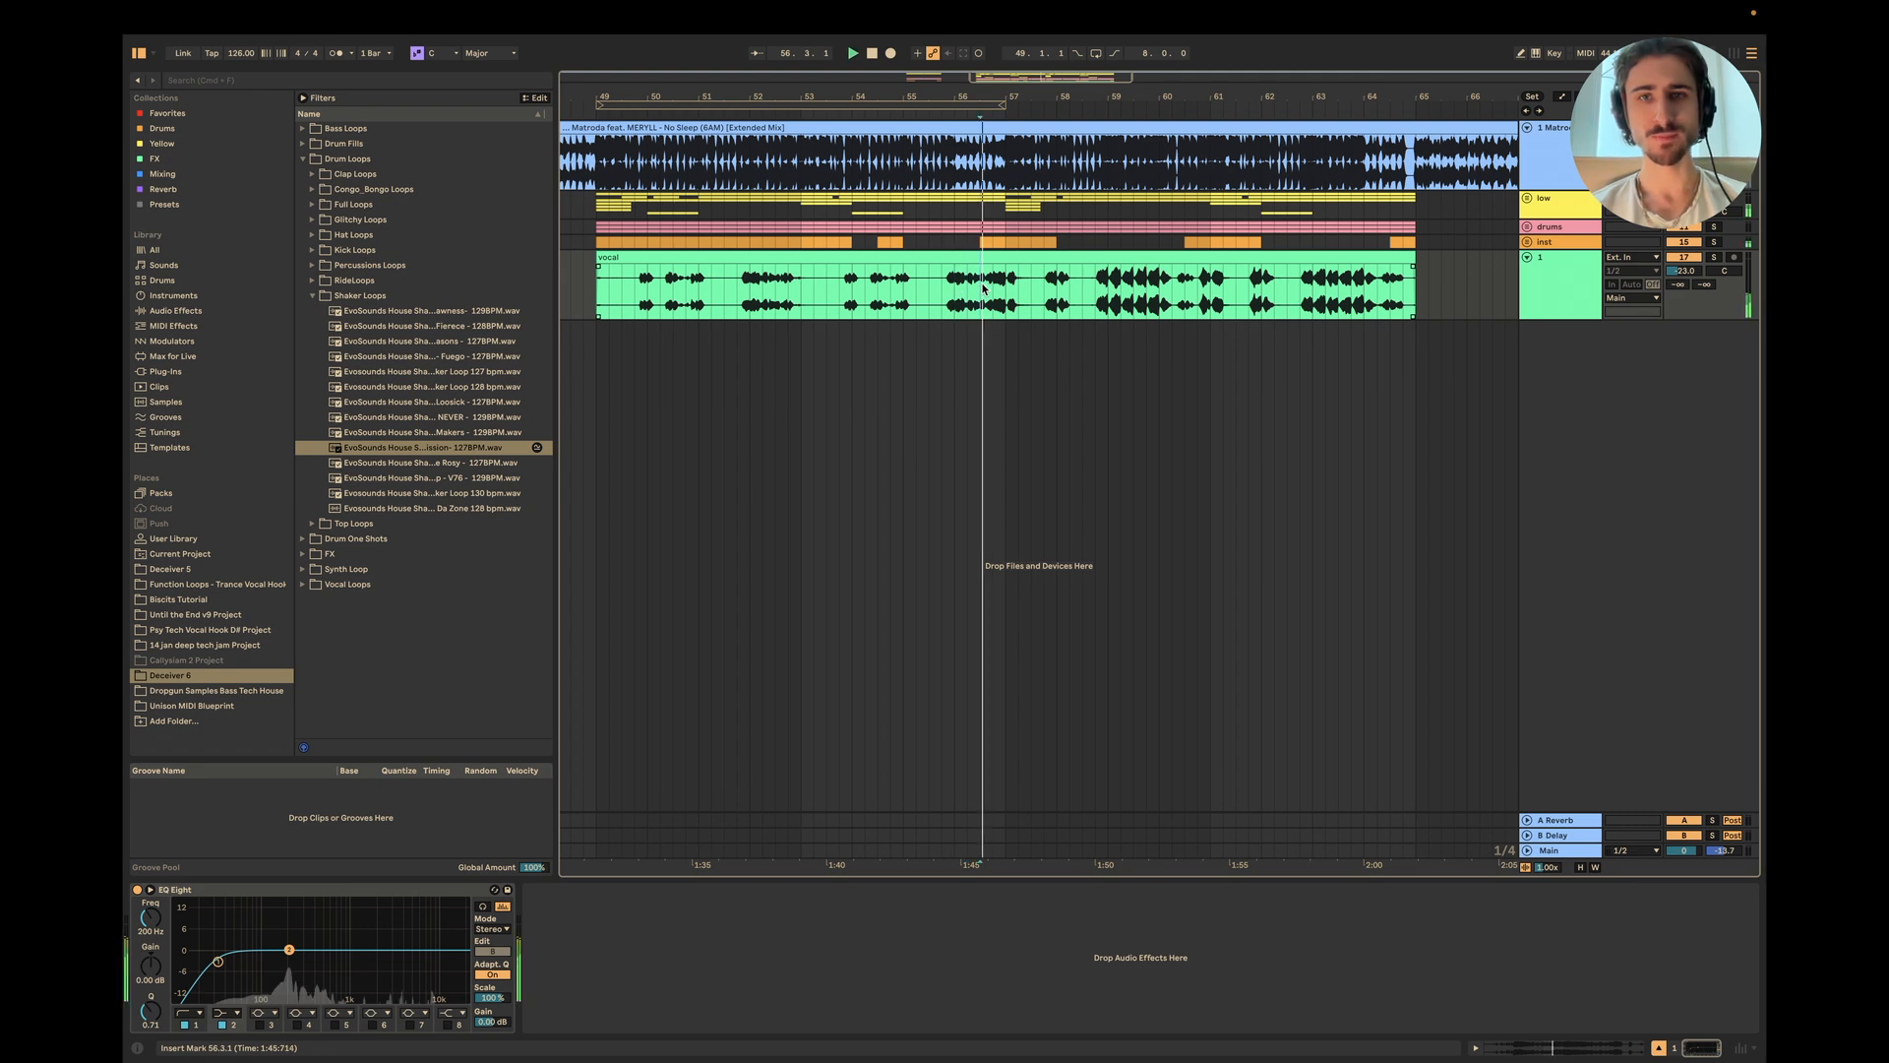
{"action": "left_click", "coordinate": [1578, 854]}
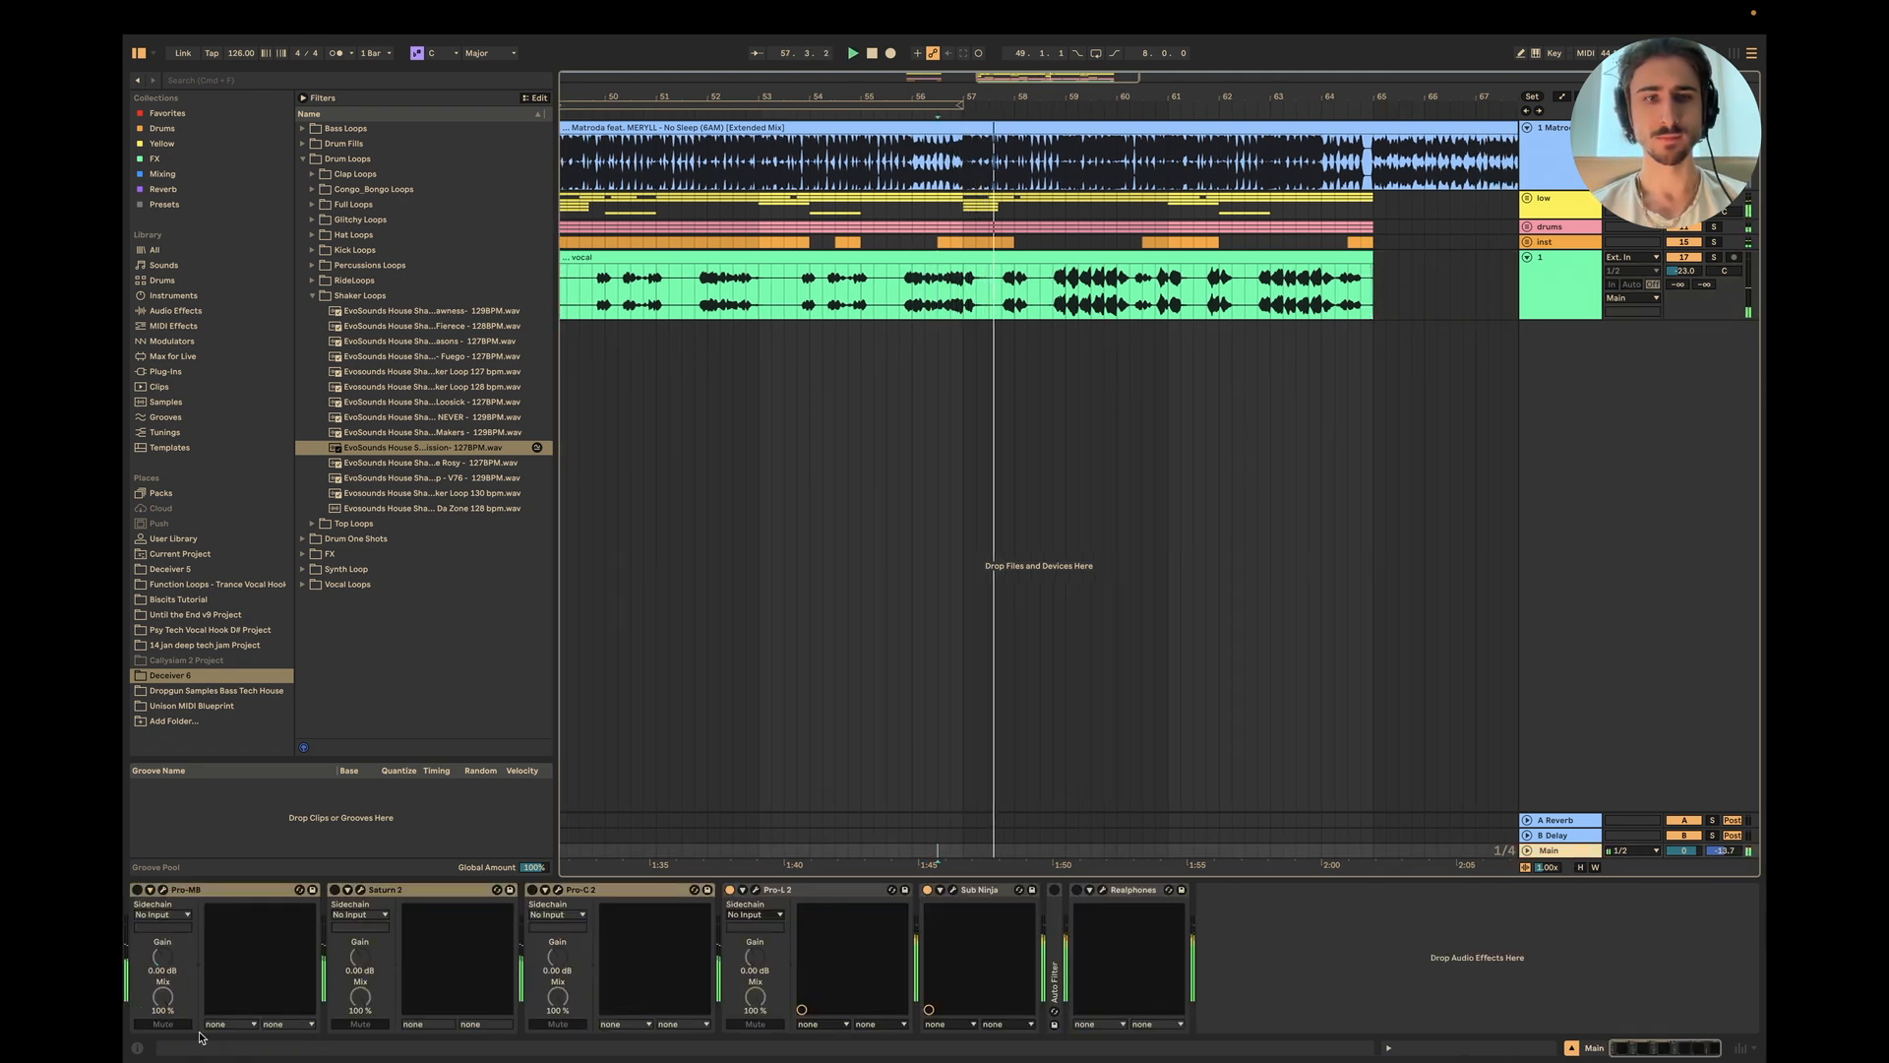
{"action": "left_click", "coordinate": [533, 892]}
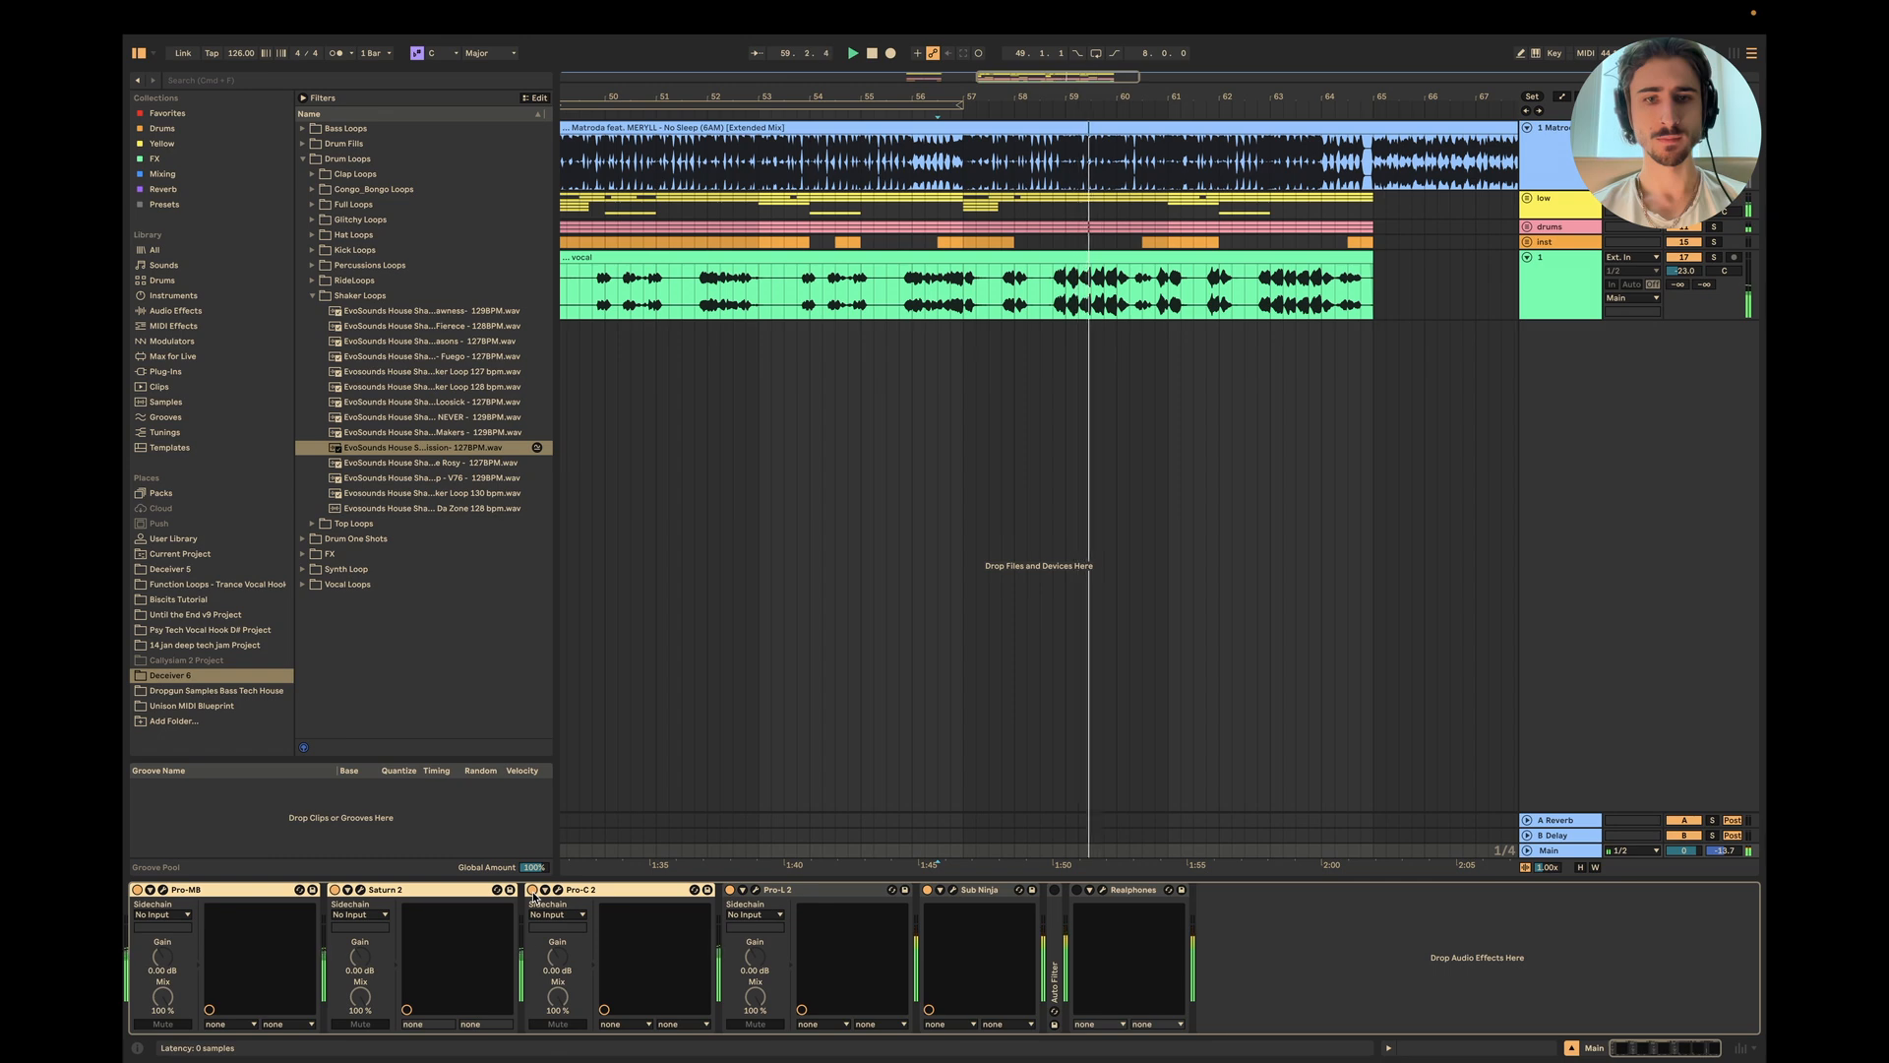
{"action": "scroll", "coordinate": [1075, 422], "scroll_direction": "down", "scroll_amount": 3}
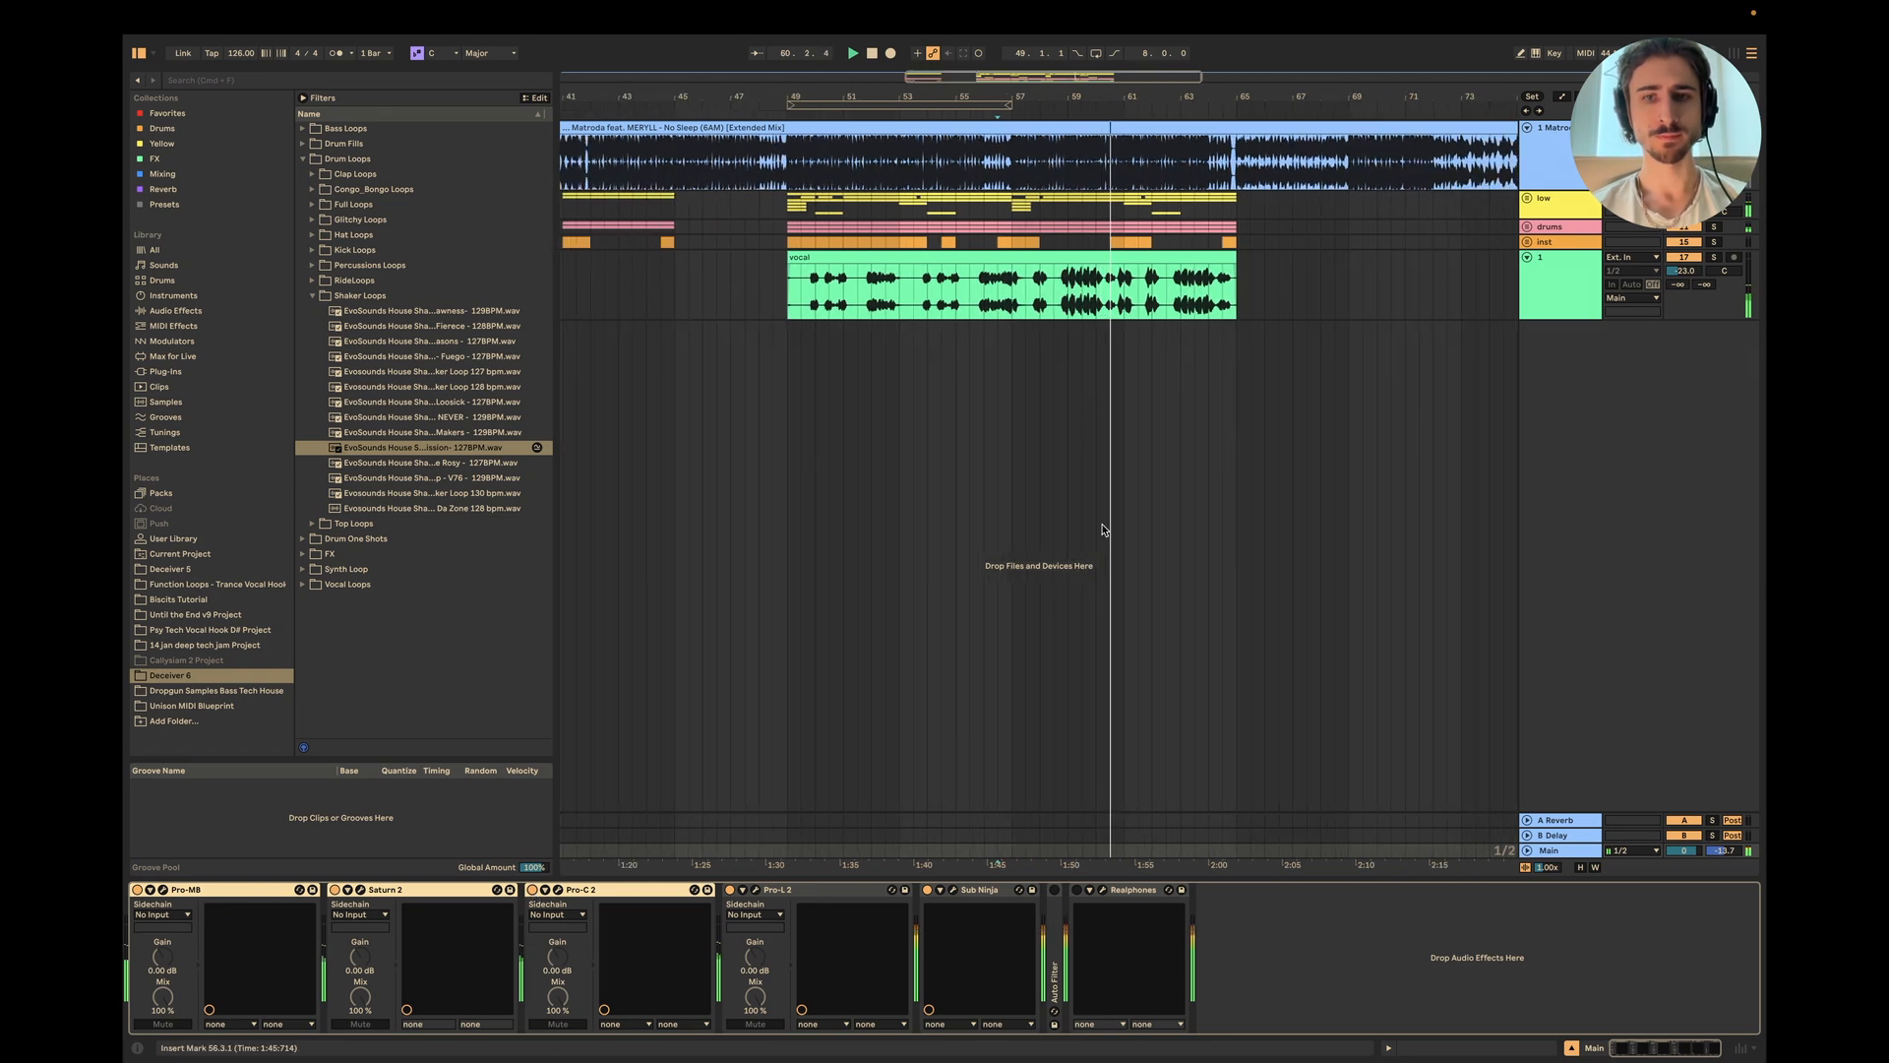
{"action": "scroll", "coordinate": [1100, 452], "scroll_direction": "up", "scroll_amount": 2}
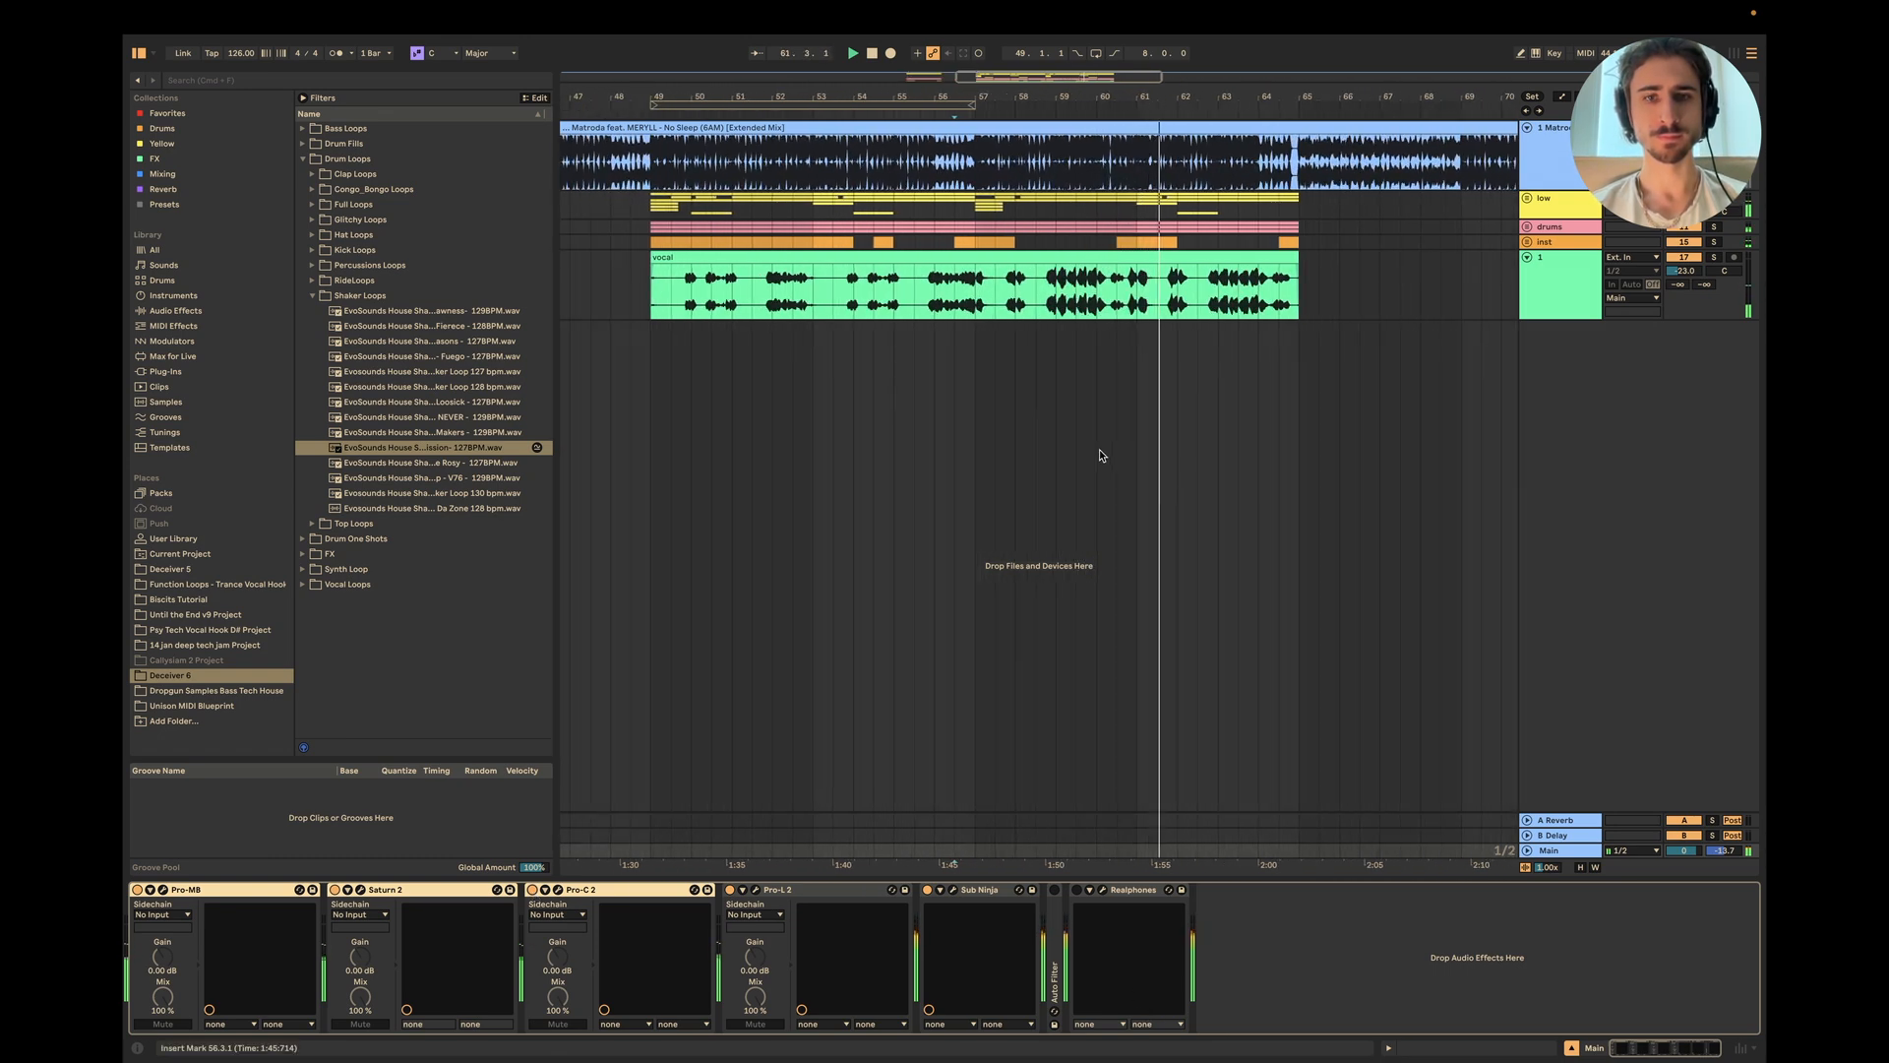